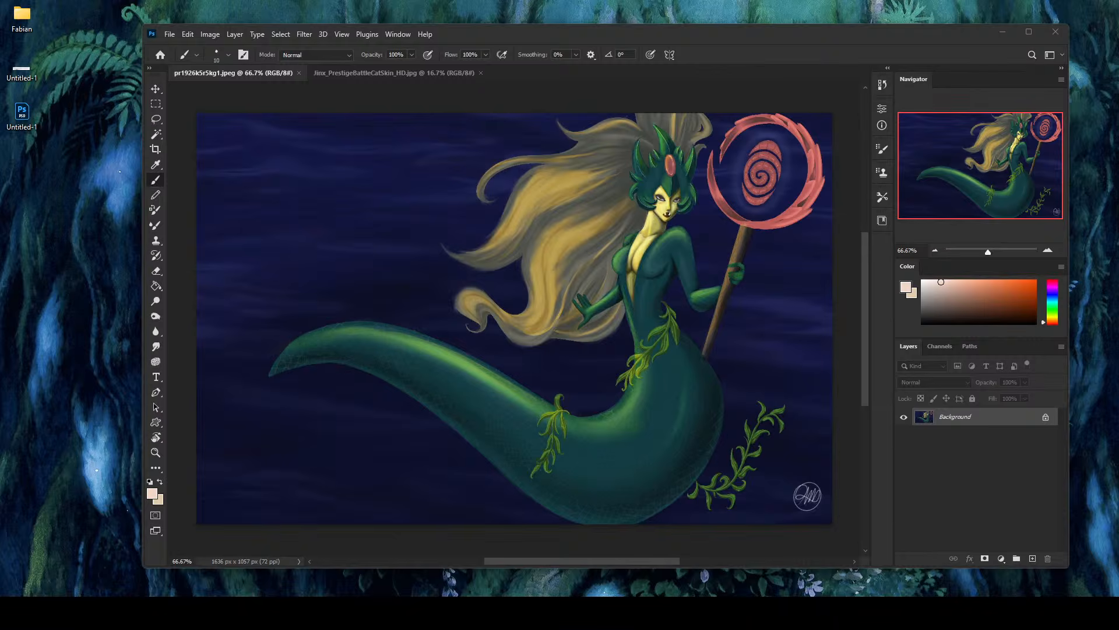
key("super+n")
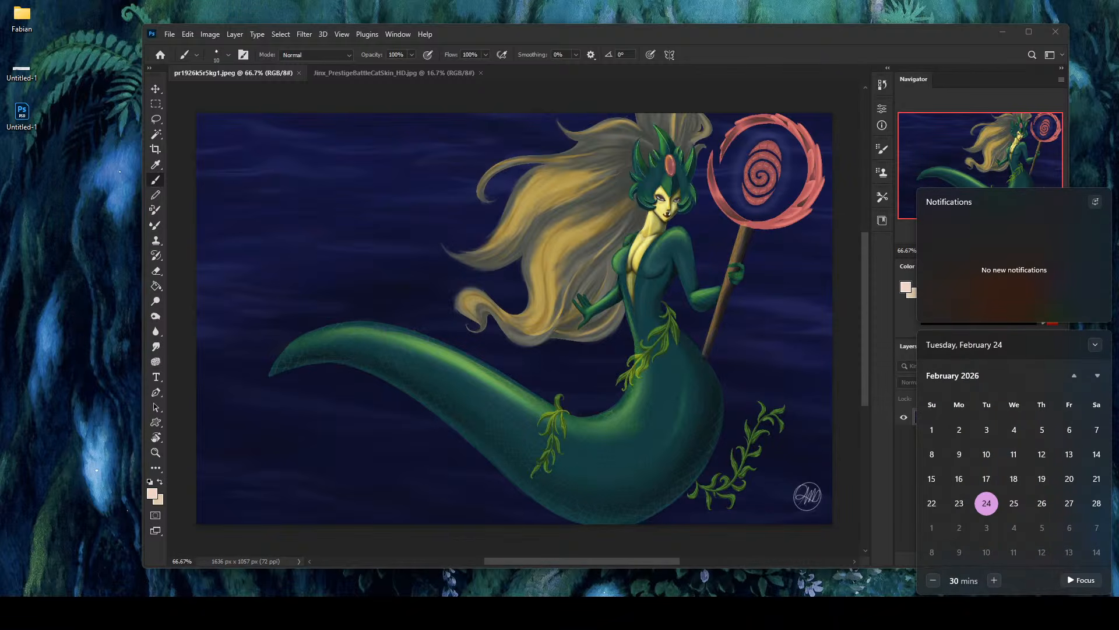
left_click(1082, 612)
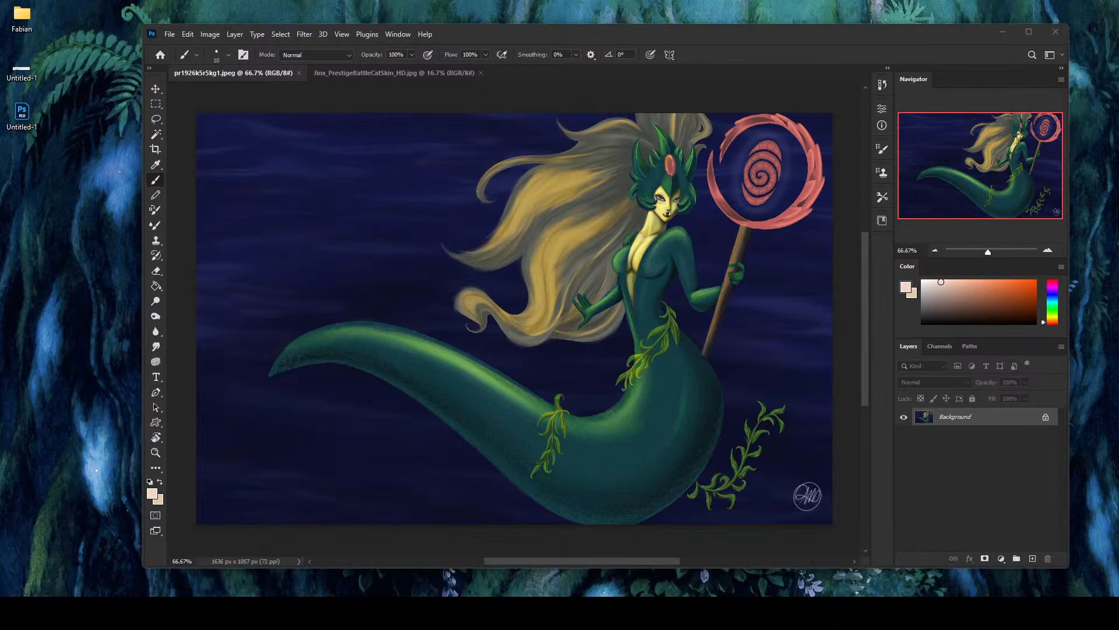
Maximize the editor window and view the Jinx splash art before returning to the mermaid painting
double_click(631, 33)
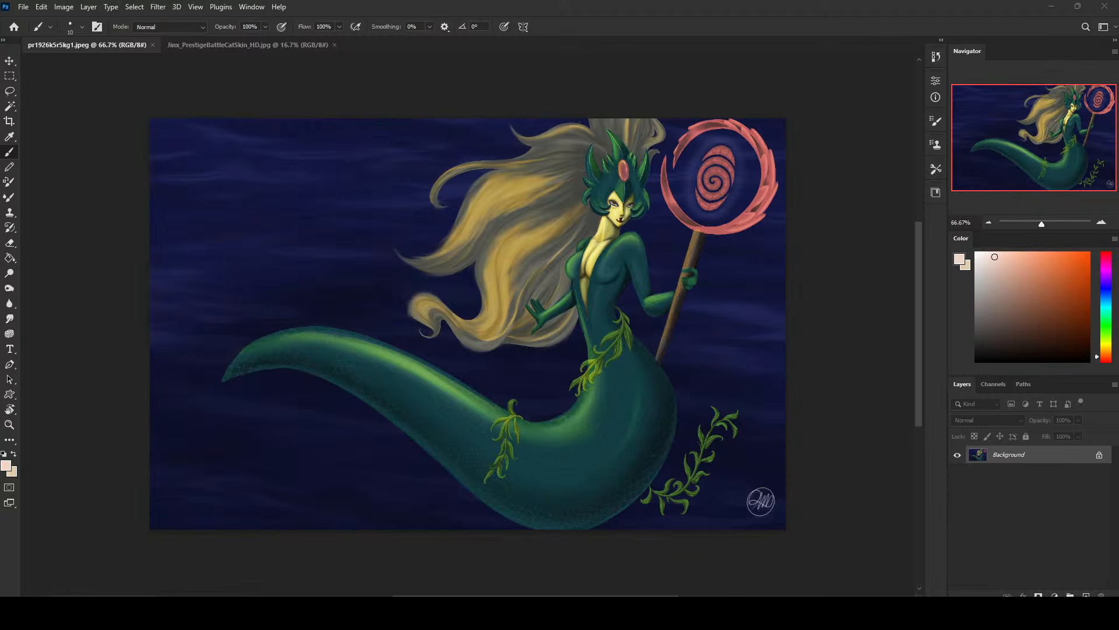
left_click(253, 45)
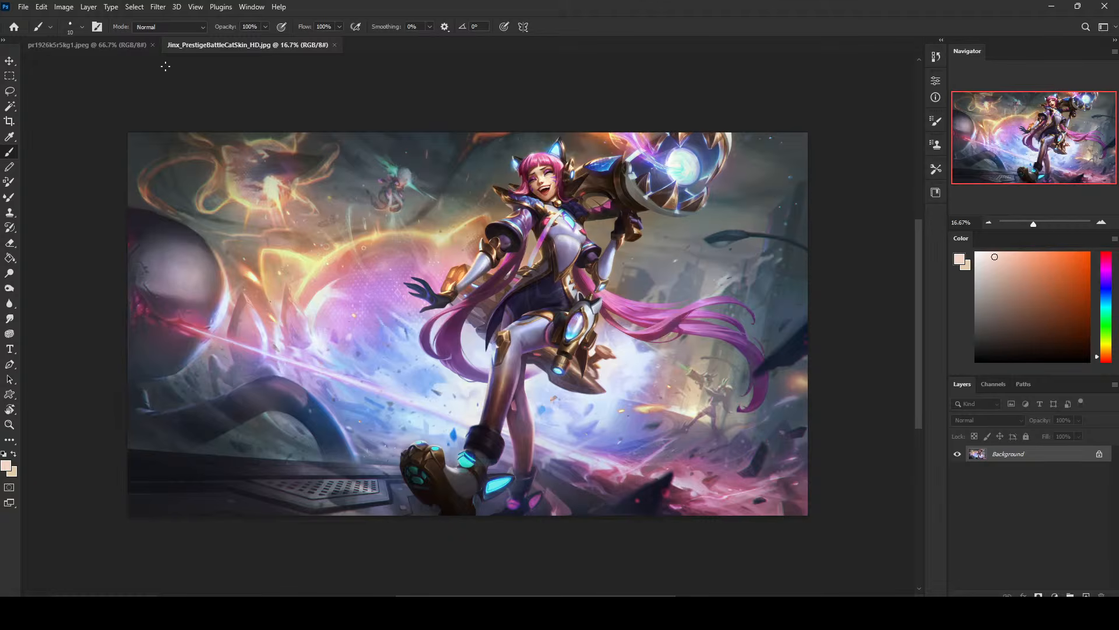
left_click(106, 47)
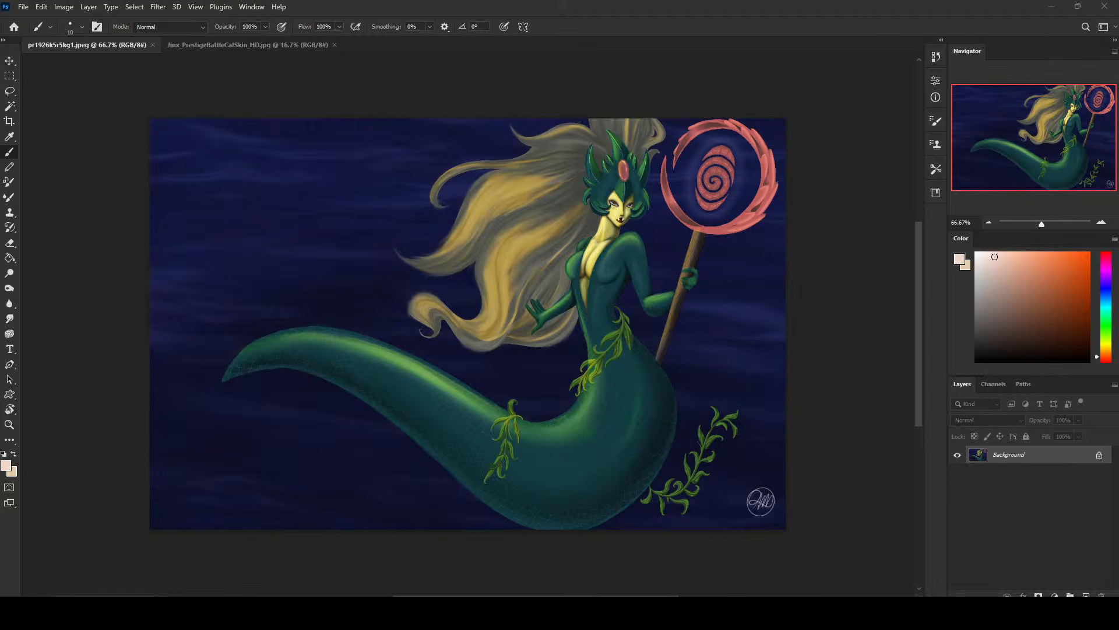
Switch to the browser showing istebrak.com and open the site's linked Reddit community
left_click_drag(510, 65, 351, 70)
left_click_drag(577, 46, 548, 19)
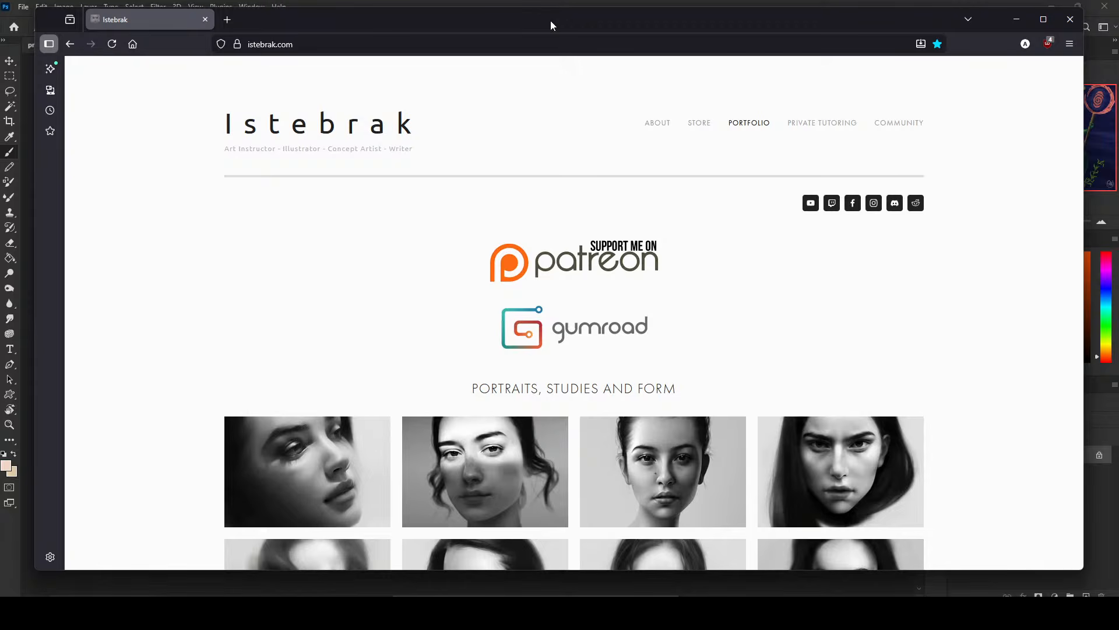
left_click(916, 203)
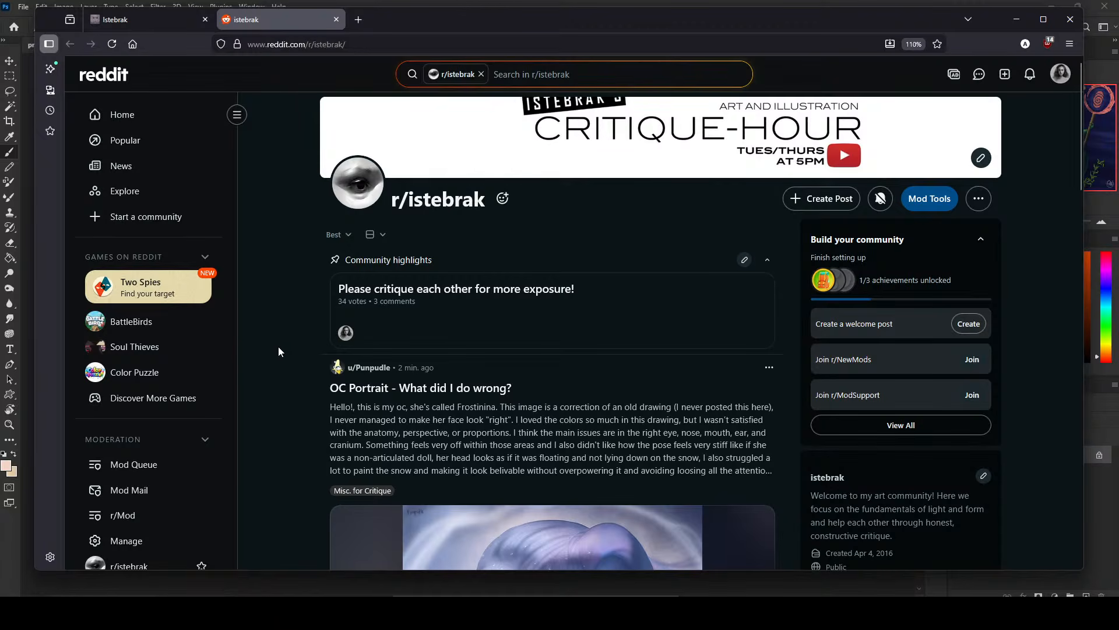
Browse the r/istebrak feed's critique and 14 Day Challenge posts, returning to the start of the feed
scroll(278, 346, "down", 5)
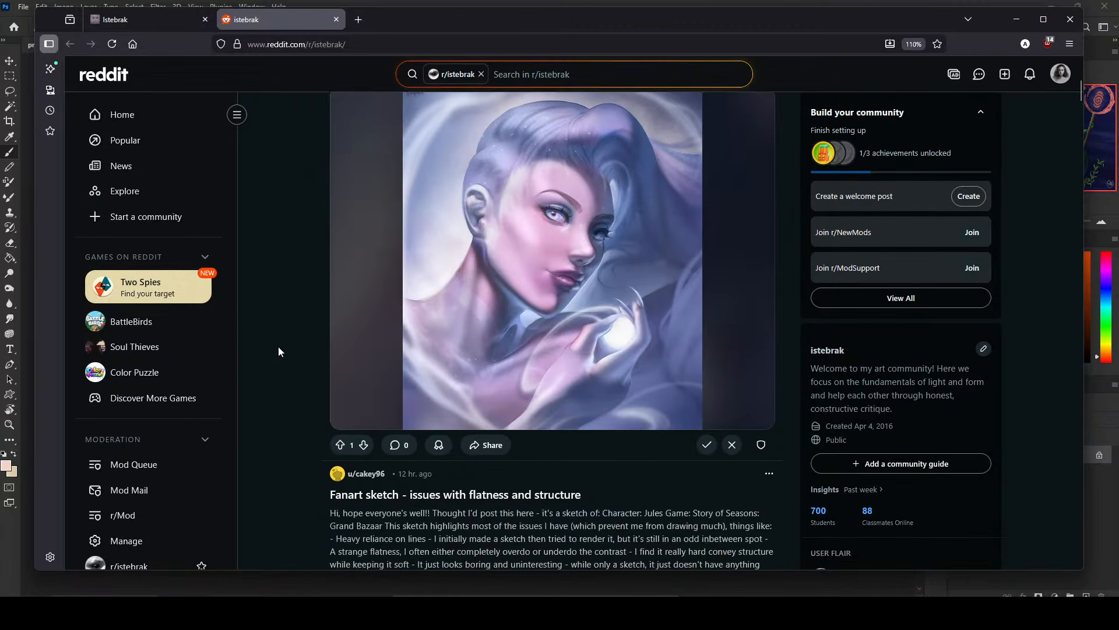
scroll(279, 351, "up", 2)
scroll(279, 350, "down", 6)
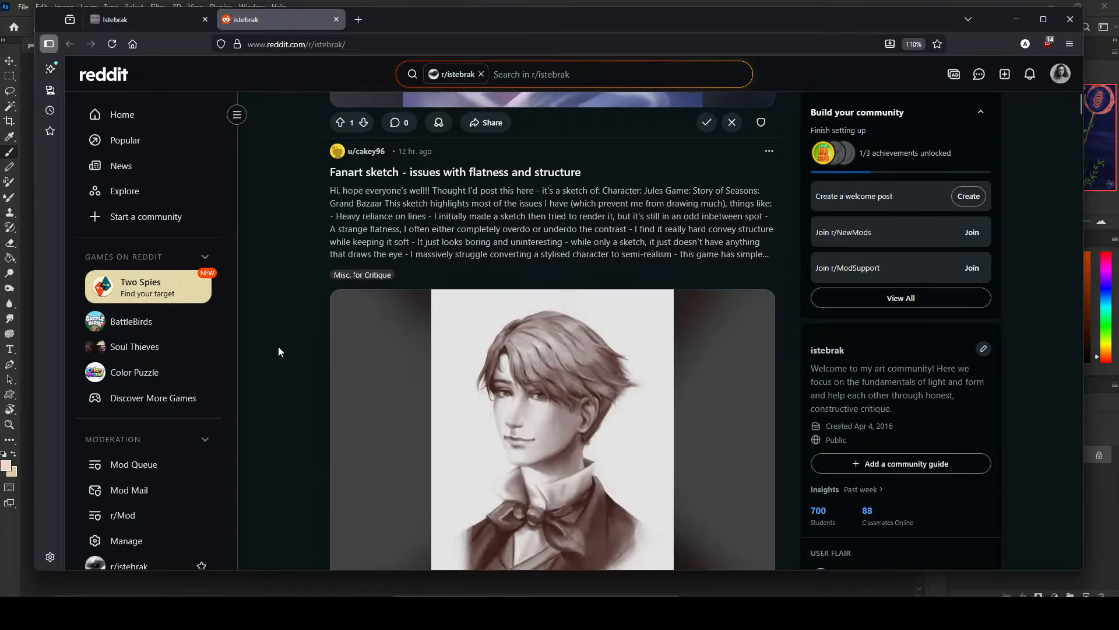
scroll(279, 349, "down", 10)
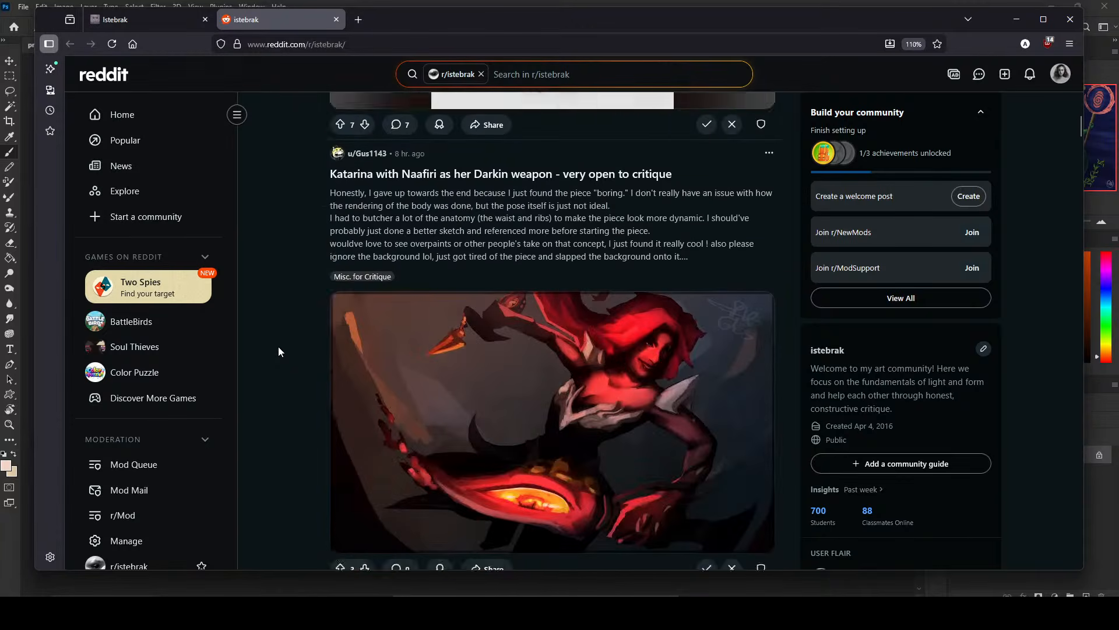
scroll(278, 346, "down", 15)
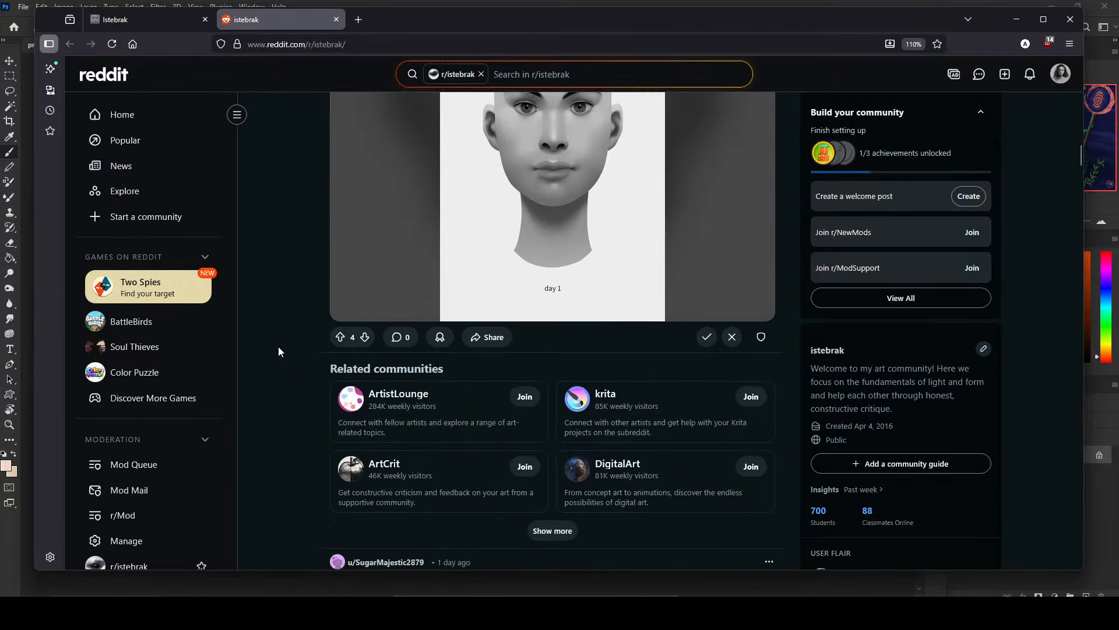
scroll(278, 346, "down", 12)
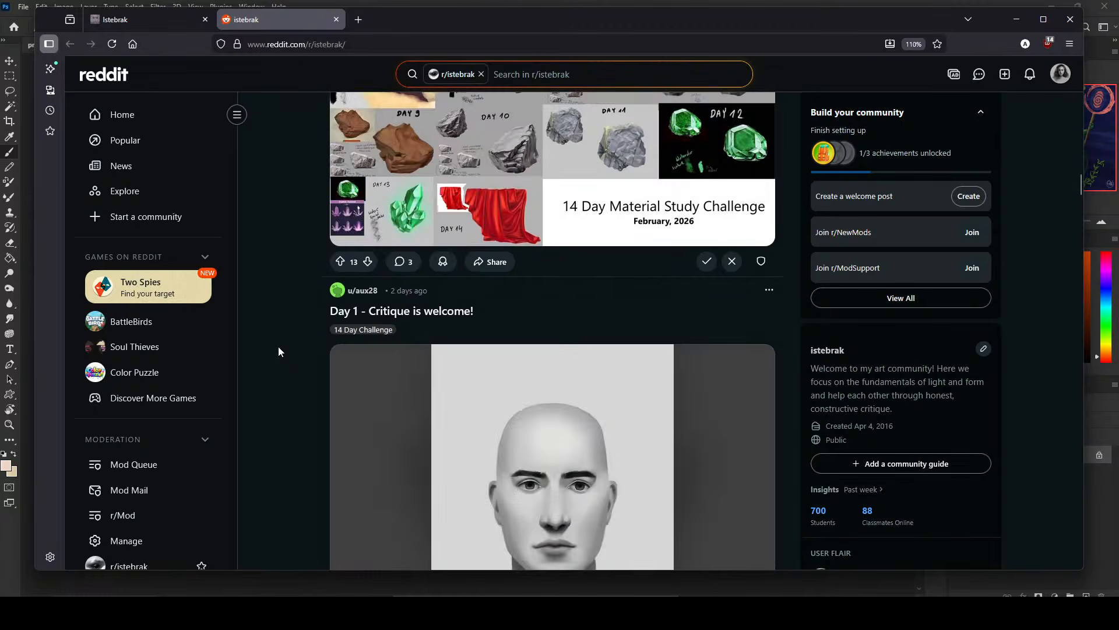
scroll(278, 347, "down", 10)
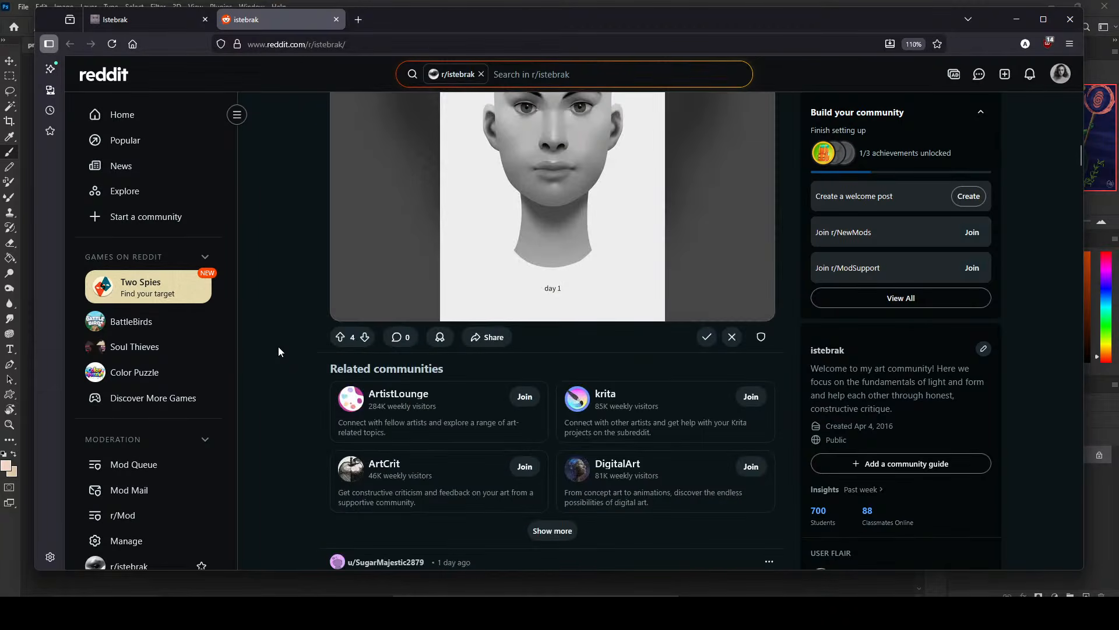
scroll(278, 347, "up", 20)
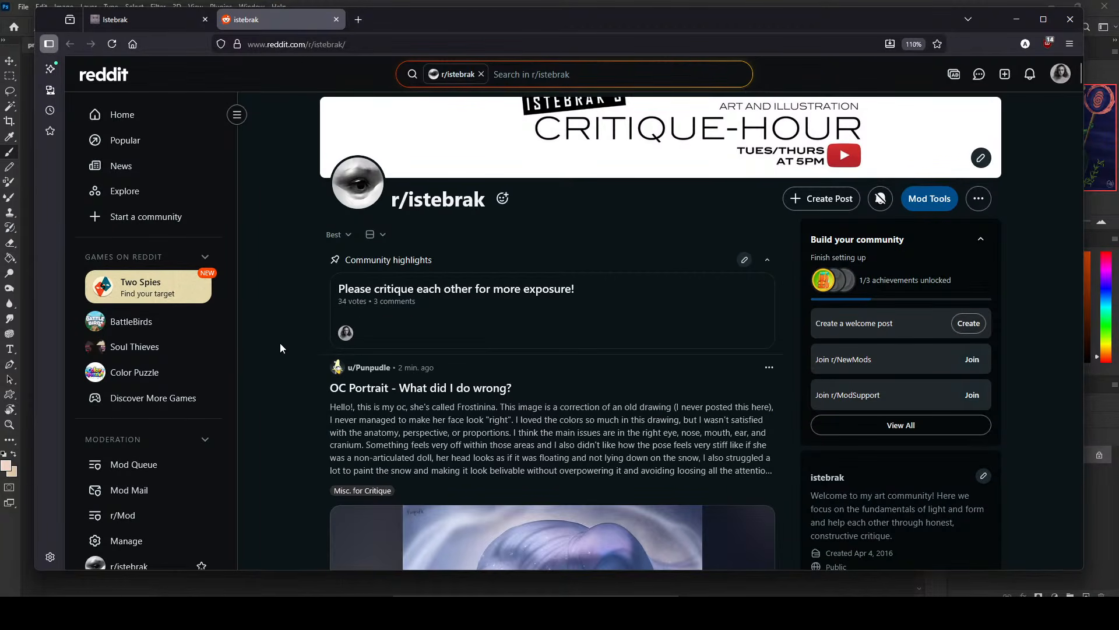
Examine the "OC Portrait - What did I do wrong?" post and older critique submissions, returning to the community header
scroll(280, 348, "down", 5)
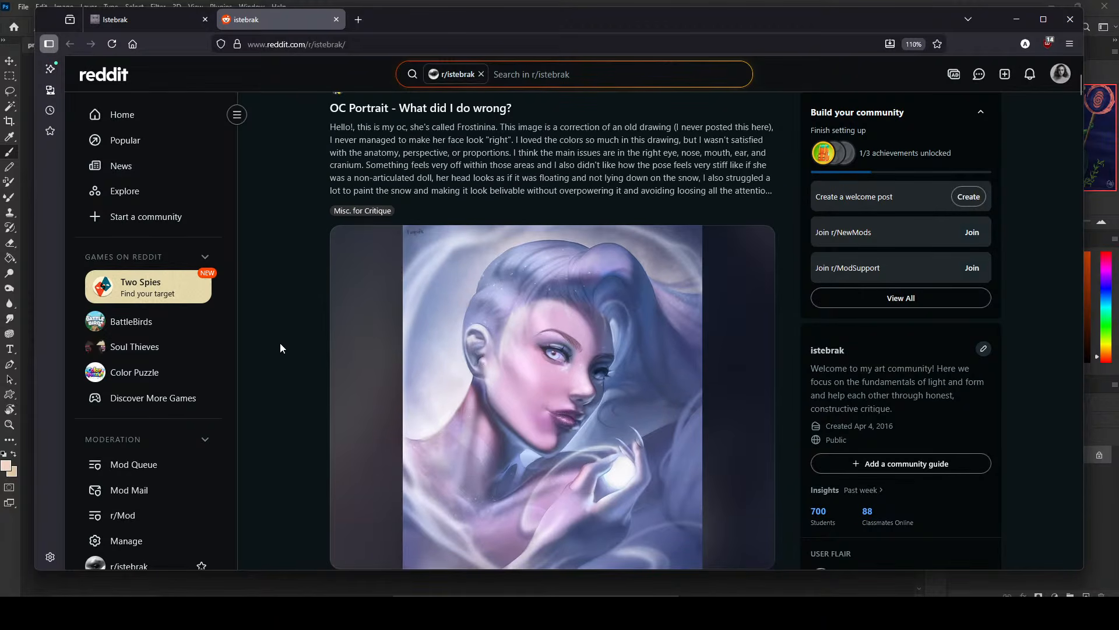
scroll(280, 348, "down", 1)
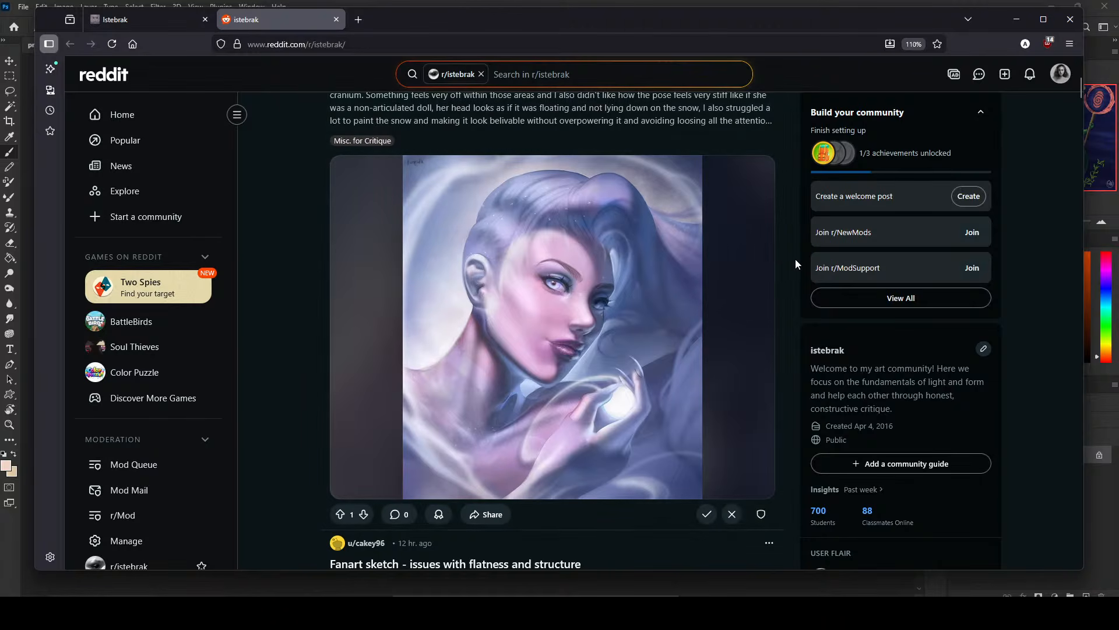
scroll(284, 274, "down", 15)
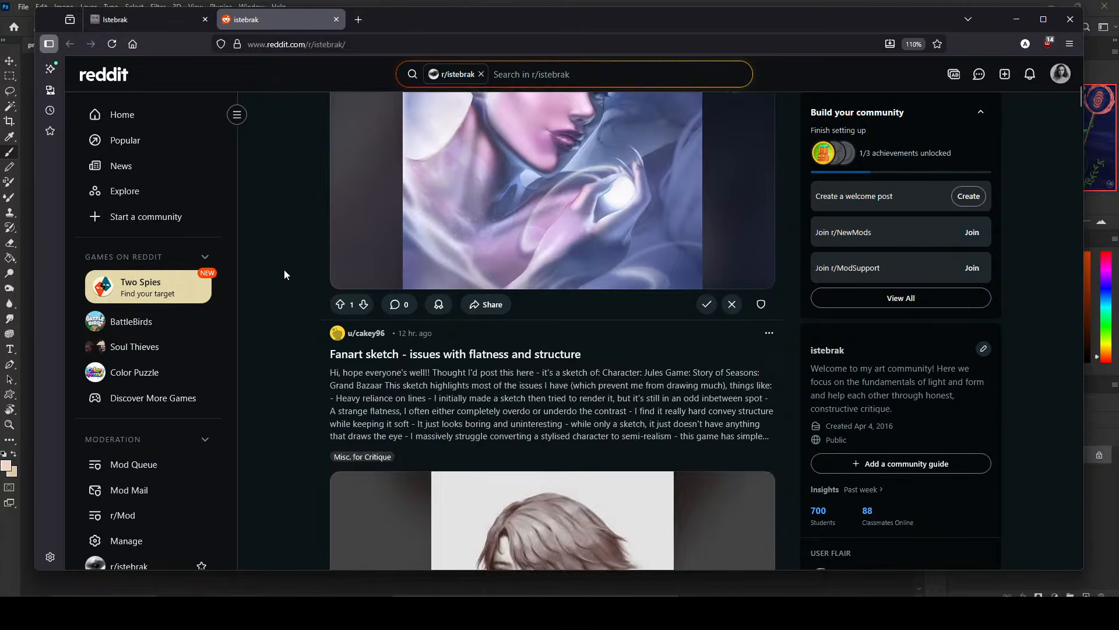
scroll(285, 270, "down", 20)
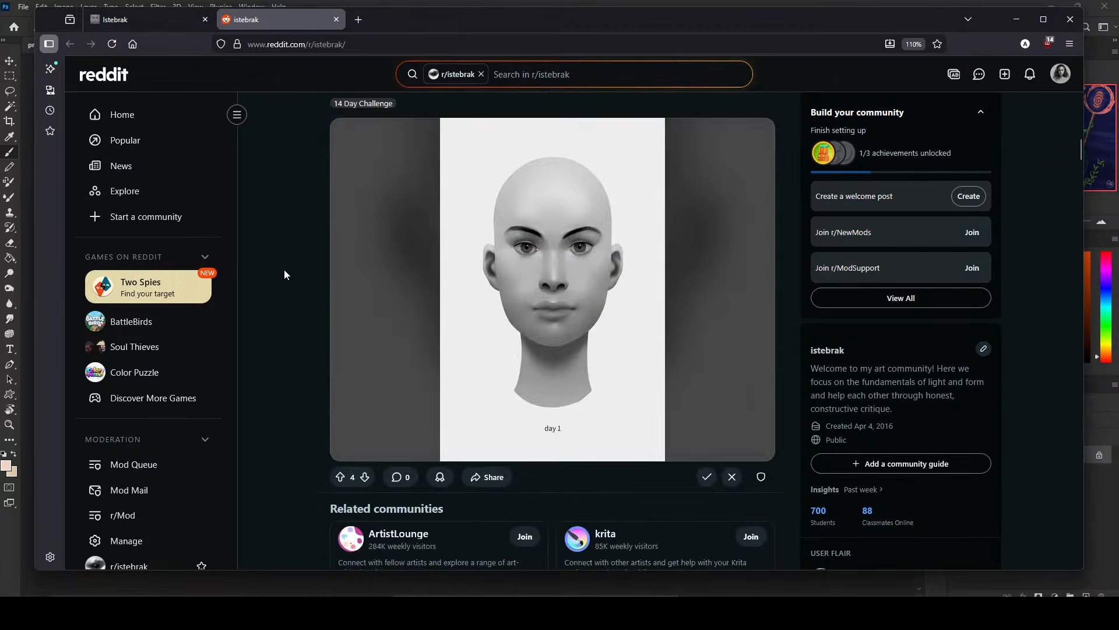
scroll(285, 274, "down", 20)
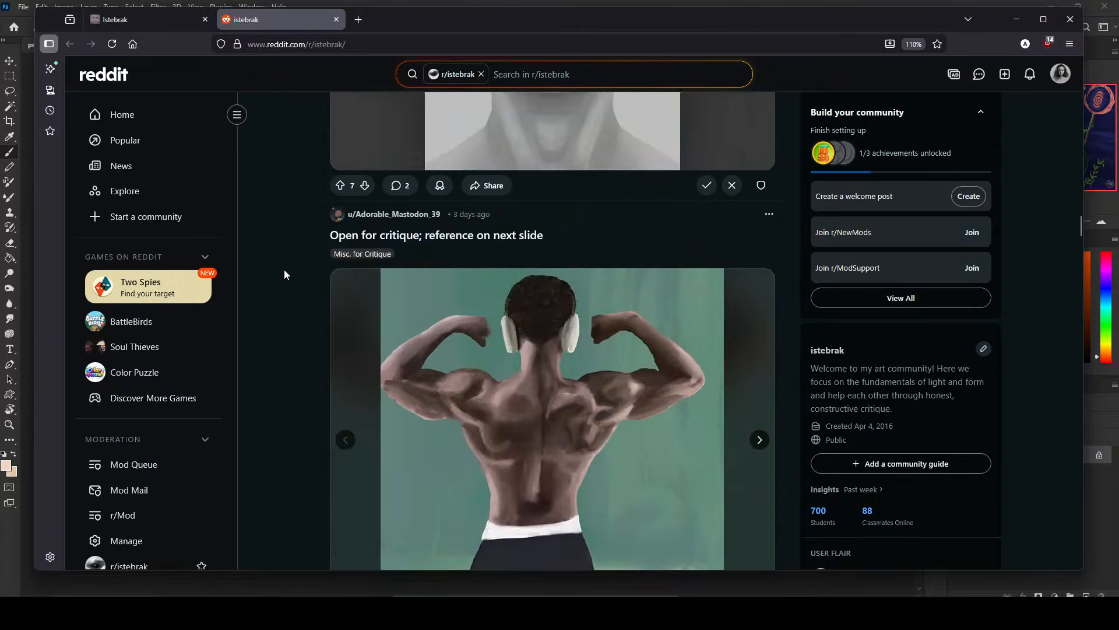
scroll(284, 274, "down", 15)
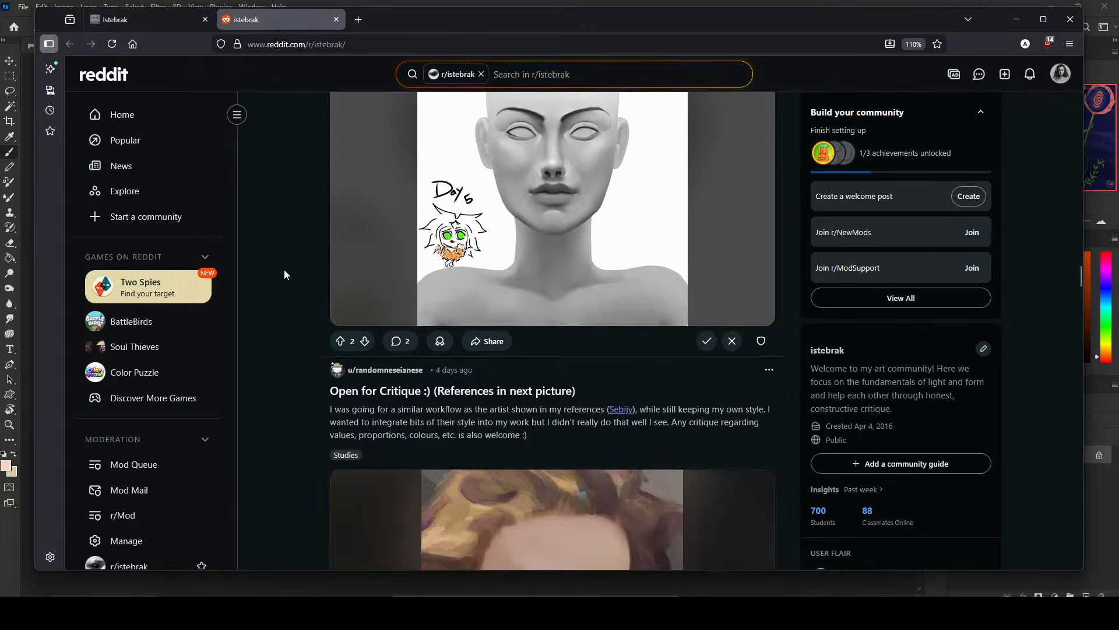
scroll(285, 274, "down", 20)
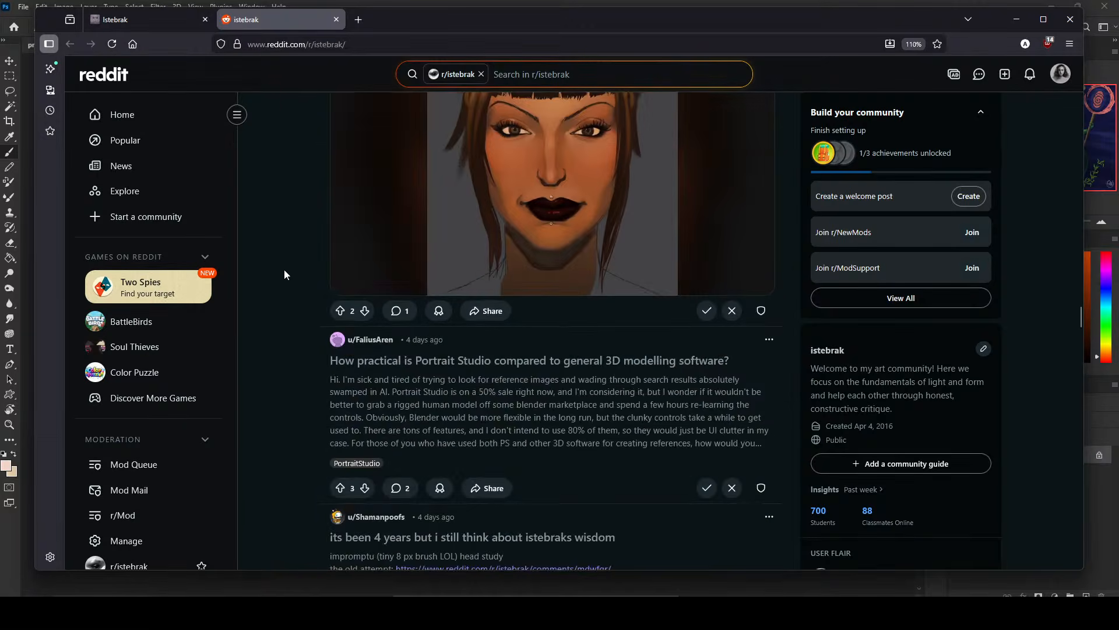
scroll(285, 271, "up", 20)
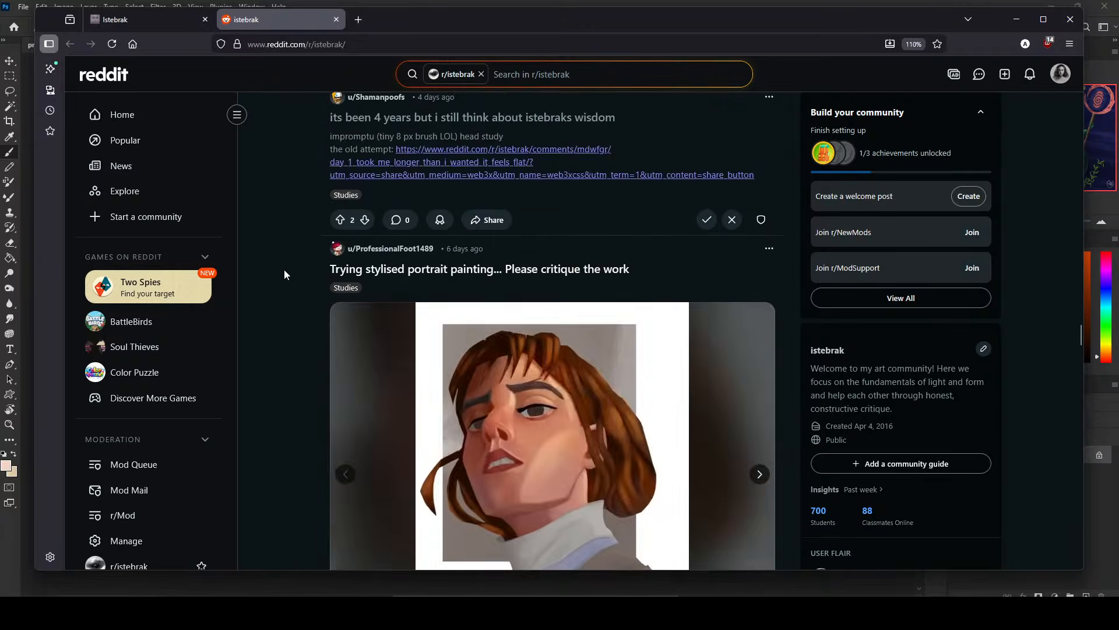
scroll(284, 270, "up", 8)
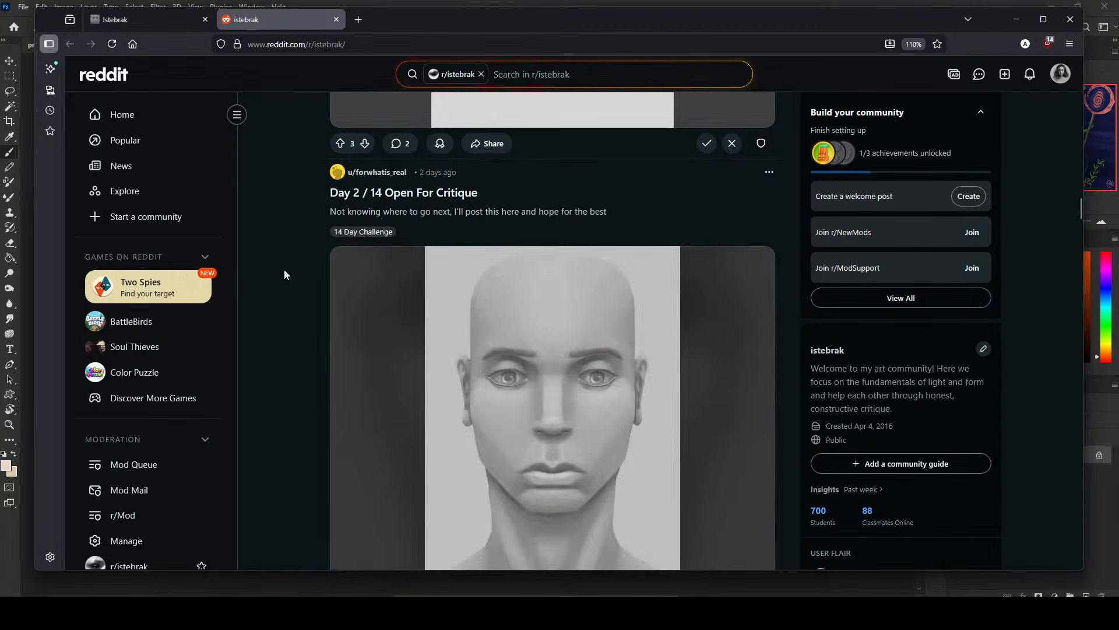
right_click(285, 269)
left_click(285, 249)
scroll(285, 250, "up", 5)
scroll(284, 250, "up", 15)
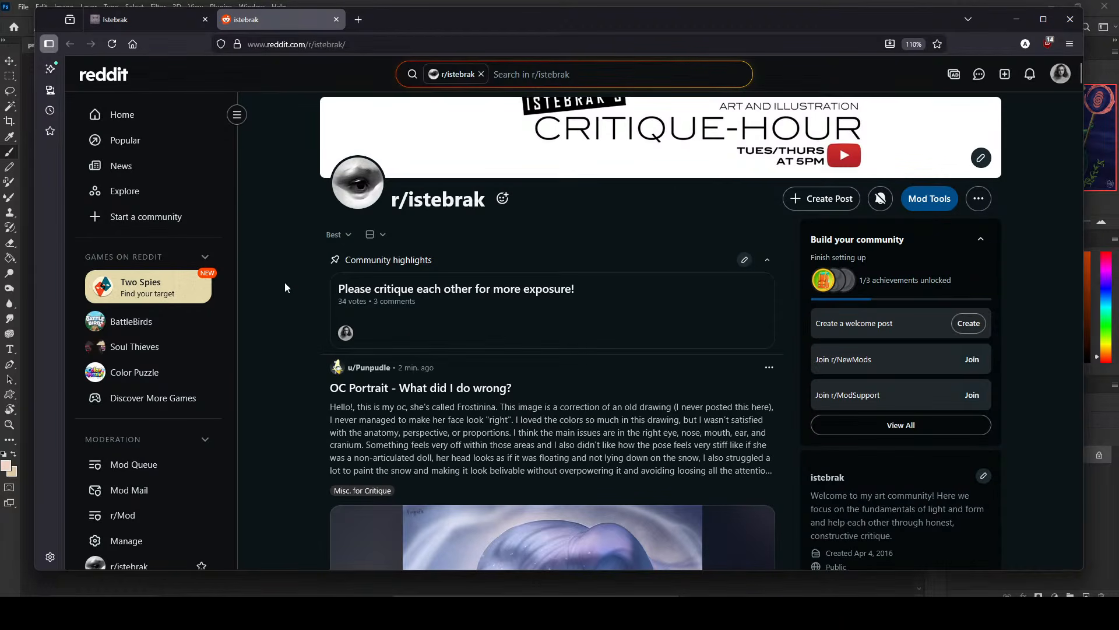
Review the newest critique posts, from the OC portrait down to the "14dc day 1" head study
scroll(285, 282, "down", 3)
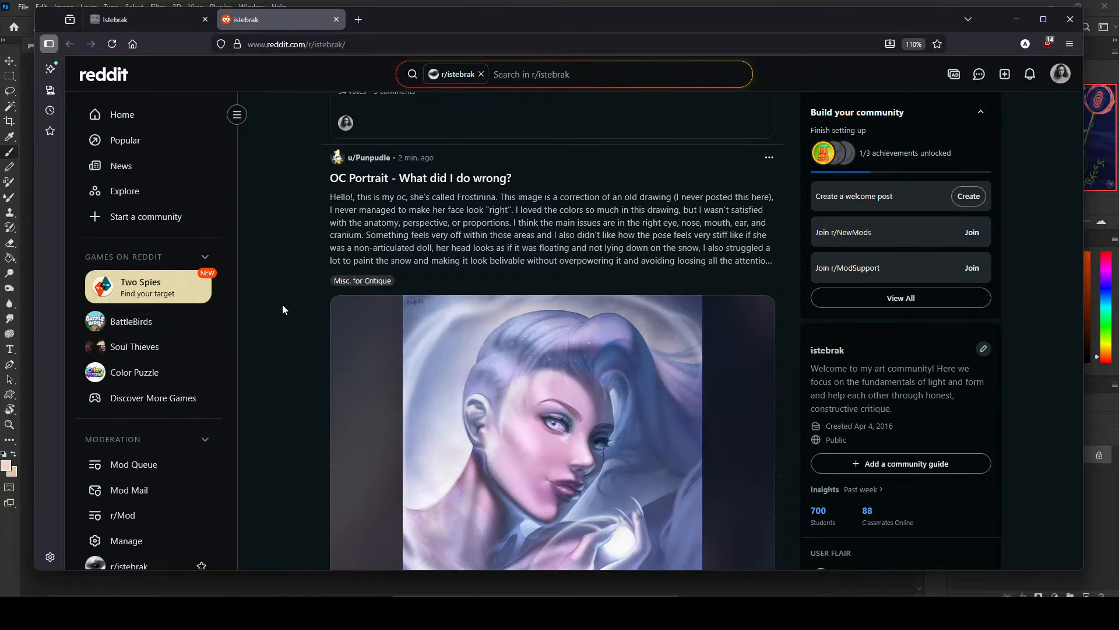
scroll(282, 309, "down", 10)
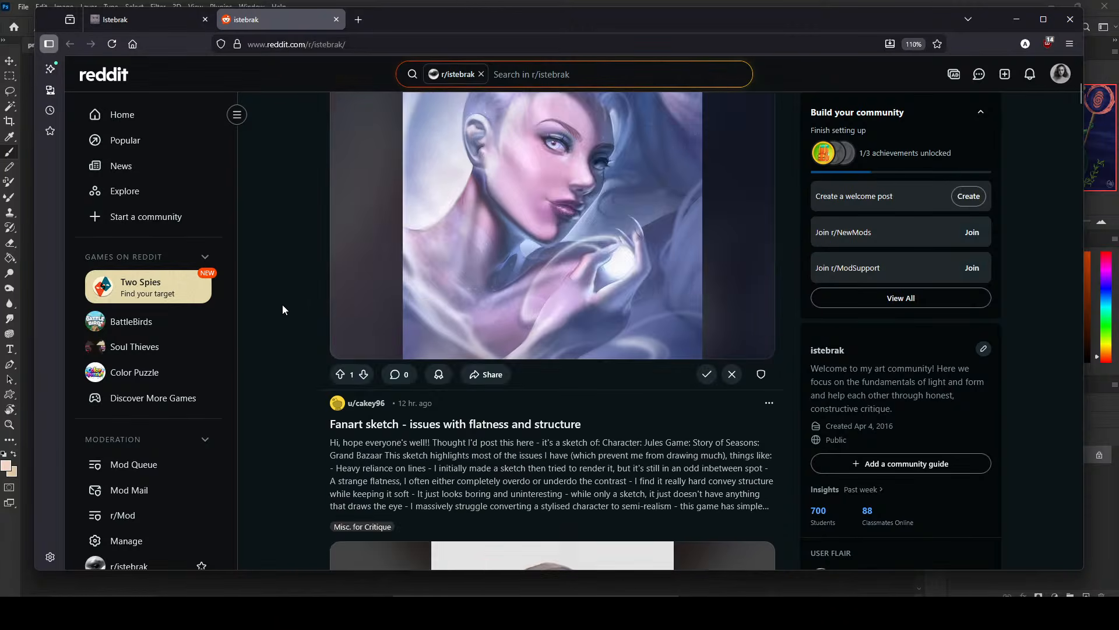
scroll(283, 306, "down", 15)
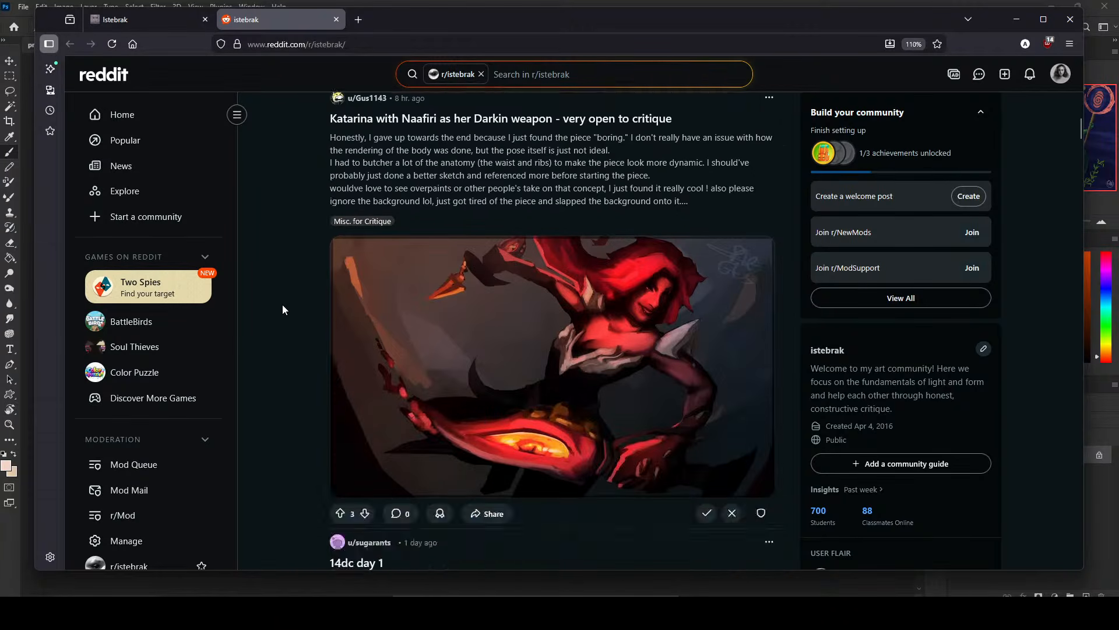
scroll(283, 305, "down", 4)
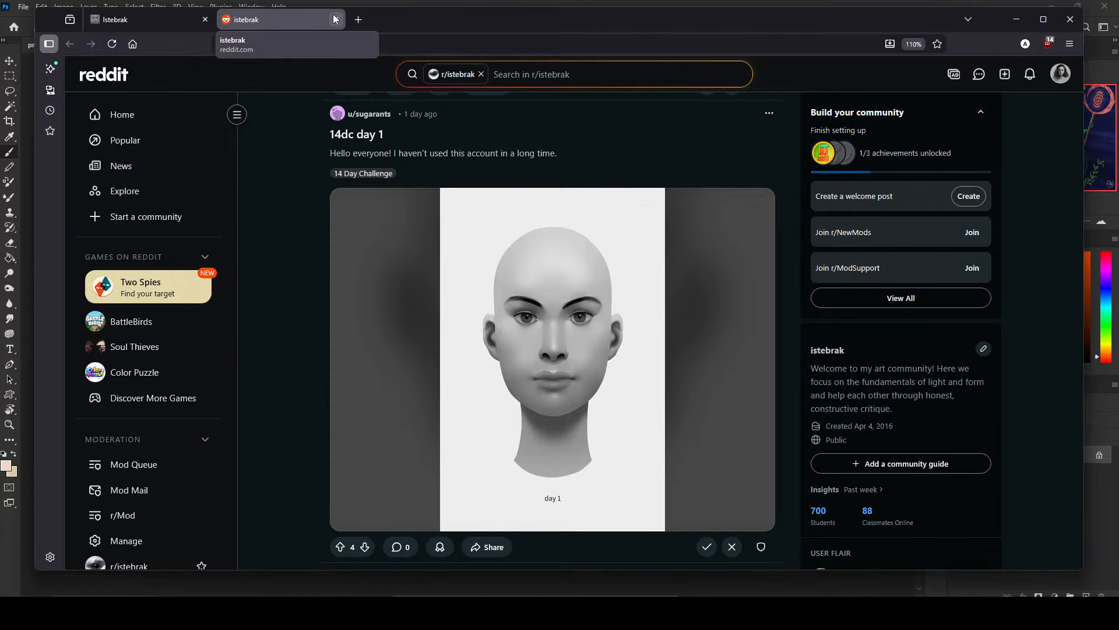
Close the Reddit and Istebrak pages and return to the mermaid painting in Photoshop
left_click(336, 20)
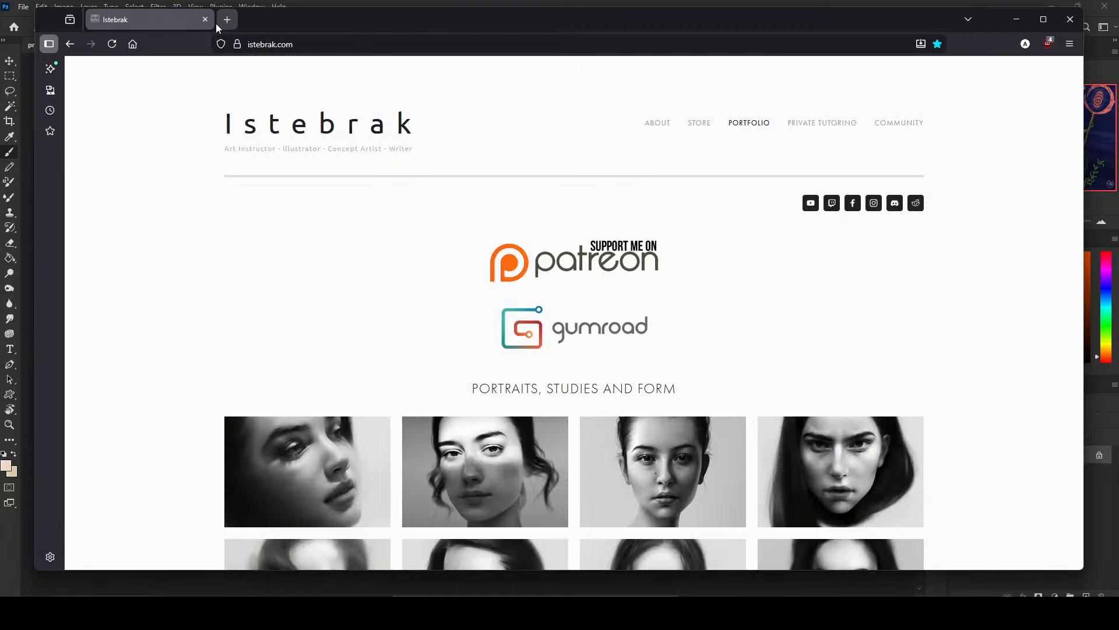
left_click(204, 19)
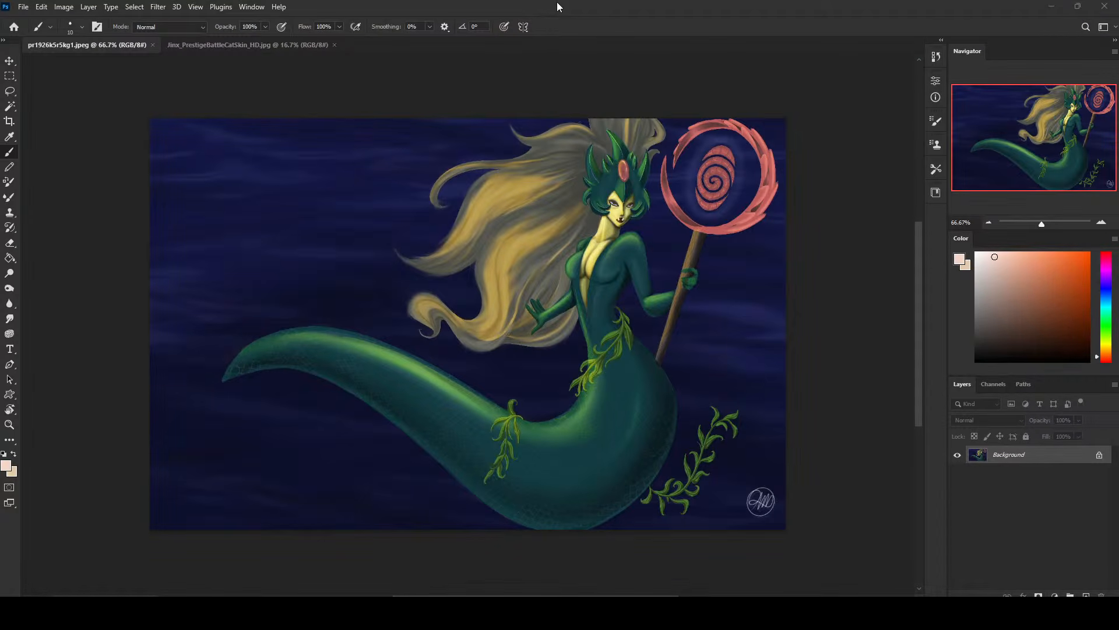
left_click(855, 224)
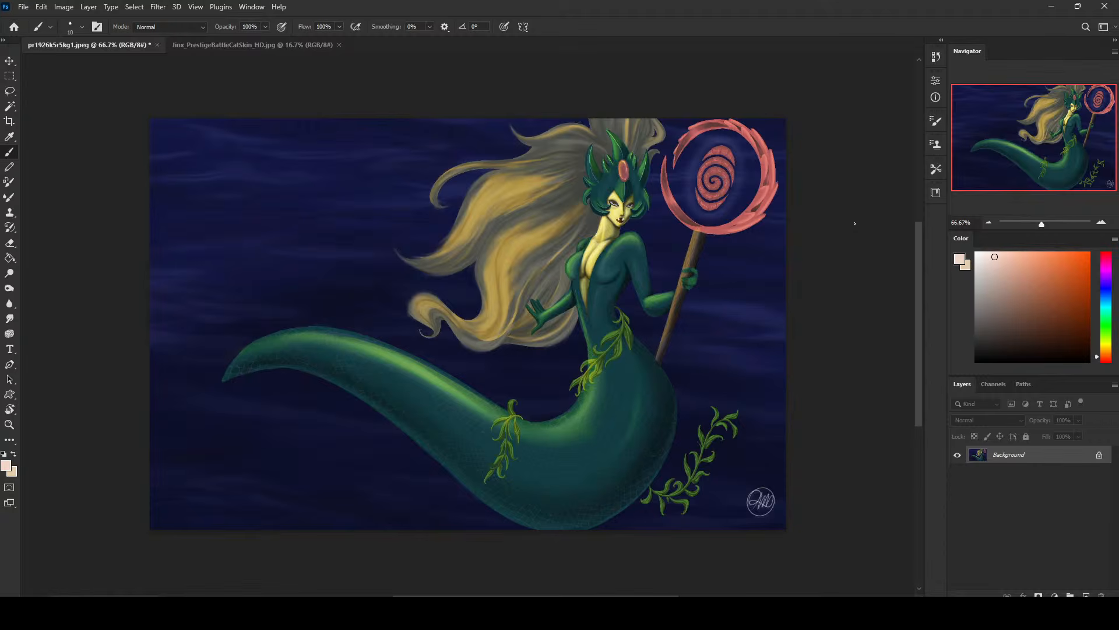
Examine the mermaid's hair, scaled tail and seaweed wraps at 200% zoom, then fit the whole painting on screen
key("ctrl+equal")
key("ctrl+equal")
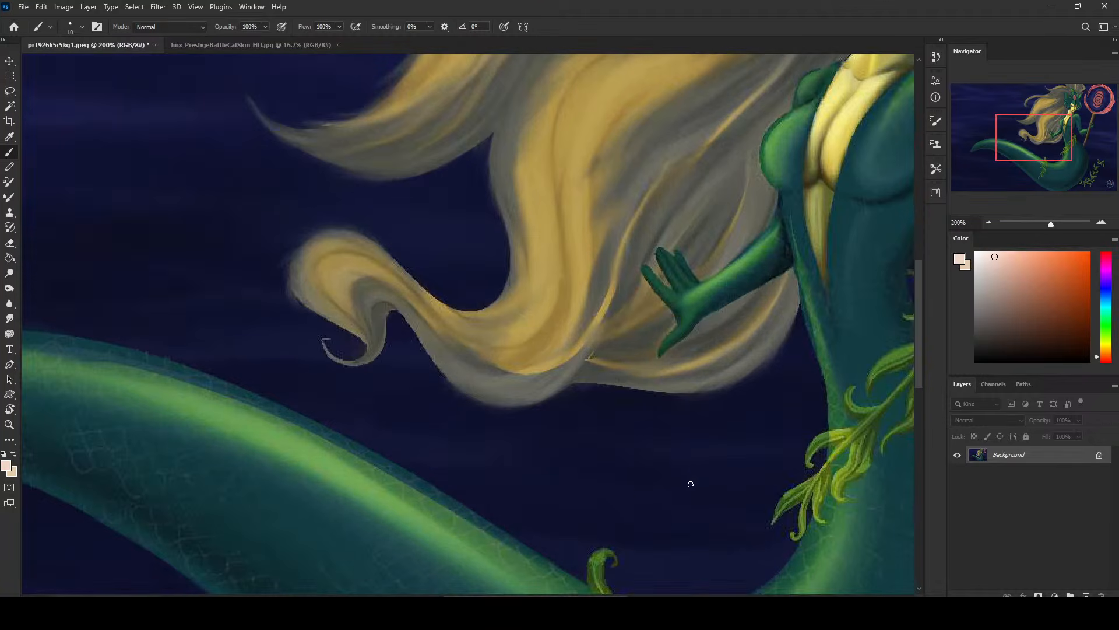
left_click_drag(690, 484, 347, 185)
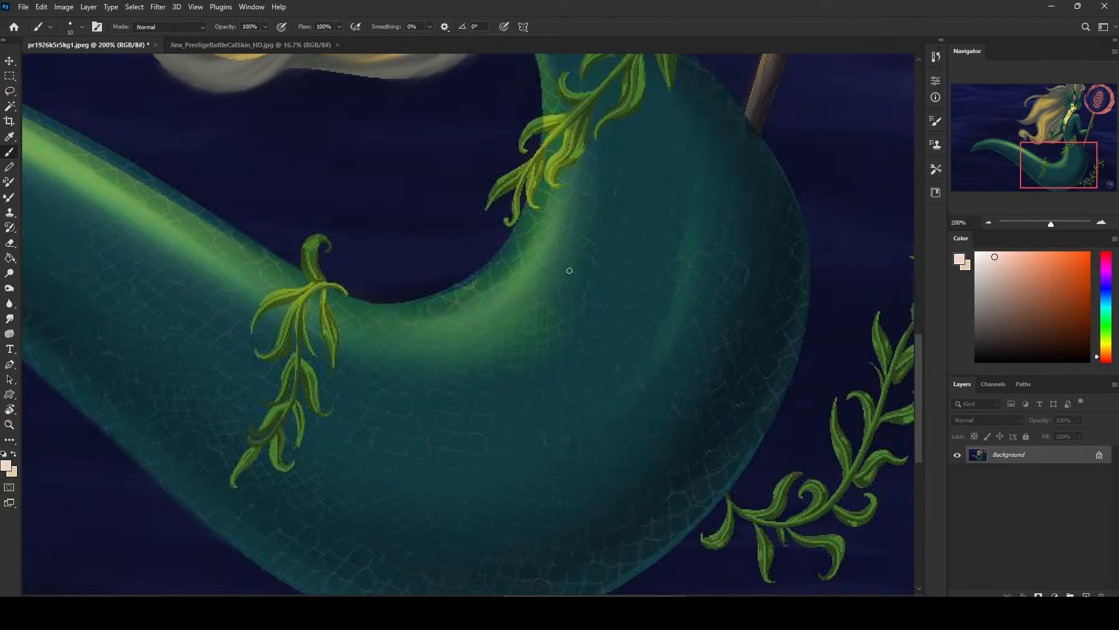
mouse_move(703, 249)
left_mouse_down()
mouse_move(610, 262)
mouse_move(579, 290)
mouse_move(571, 375)
mouse_move(603, 187)
left_mouse_up()
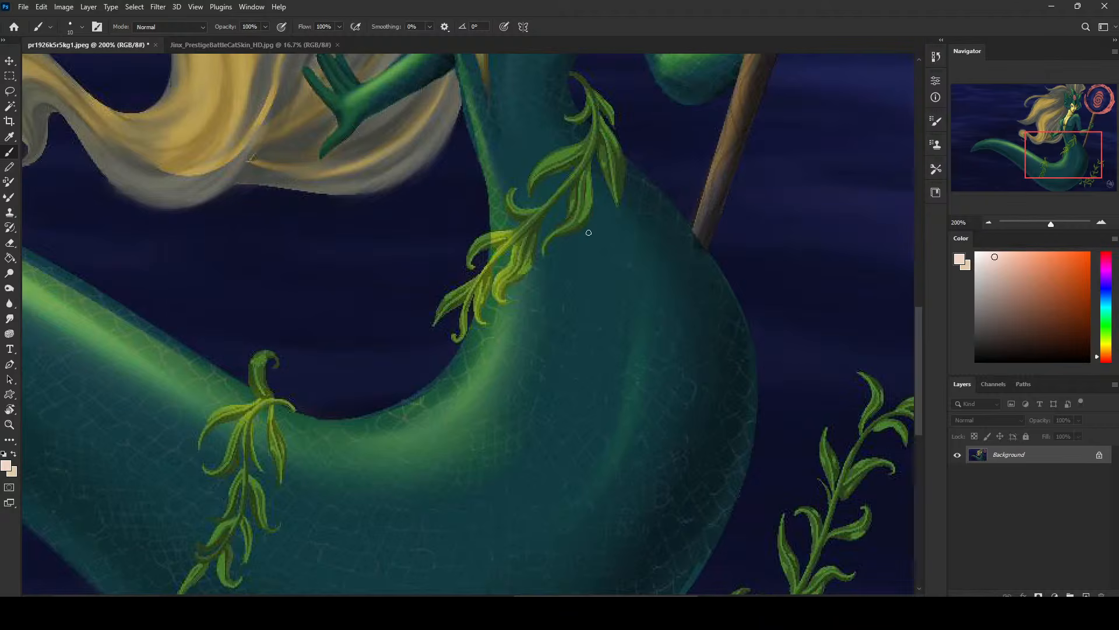
left_click_drag(589, 237, 637, 447)
left_click_drag(676, 245, 675, 429)
key("ctrl+0")
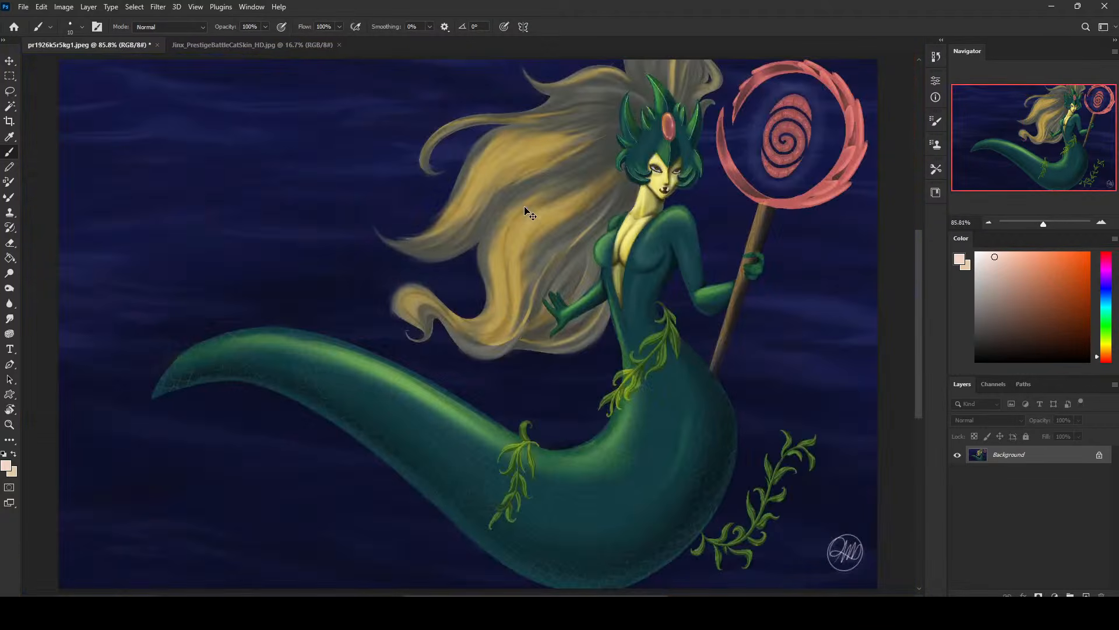
Add a new layer above the painting and draw a white horizontal line across the mermaid's waist
key("ctrl+minus")
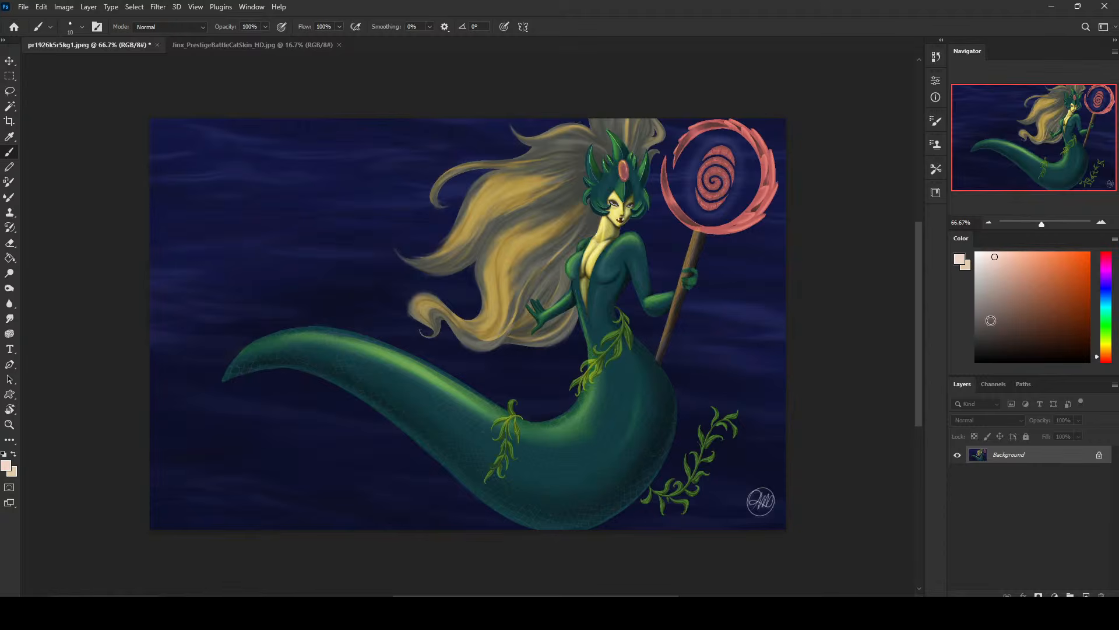
left_click(976, 253)
key("ctrl+shift+alt+n")
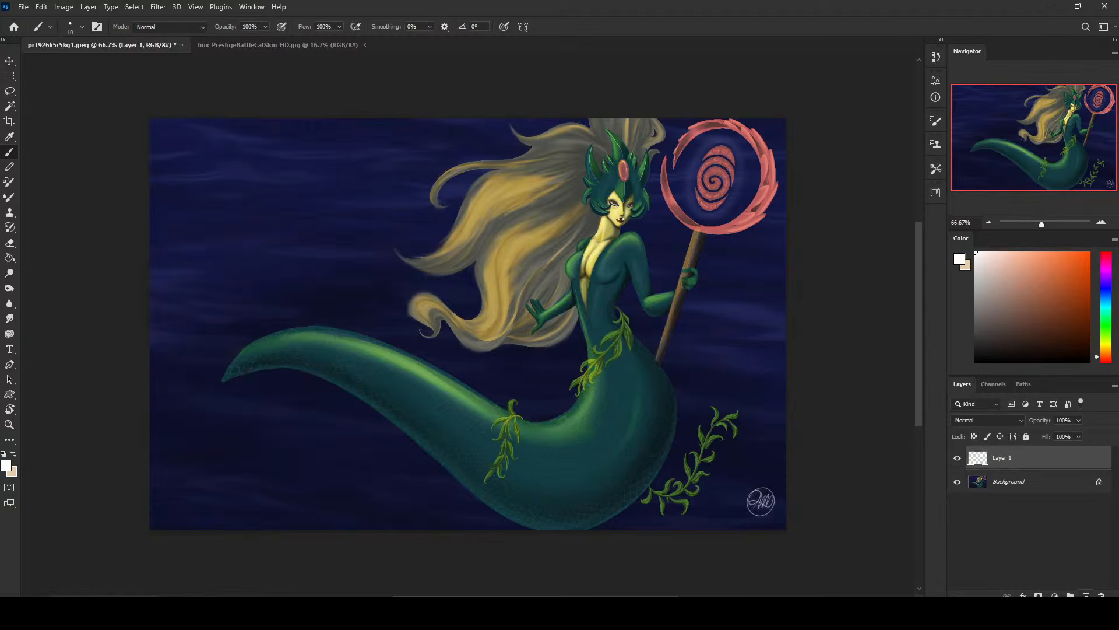
left_click_drag(772, 331, 538, 337)
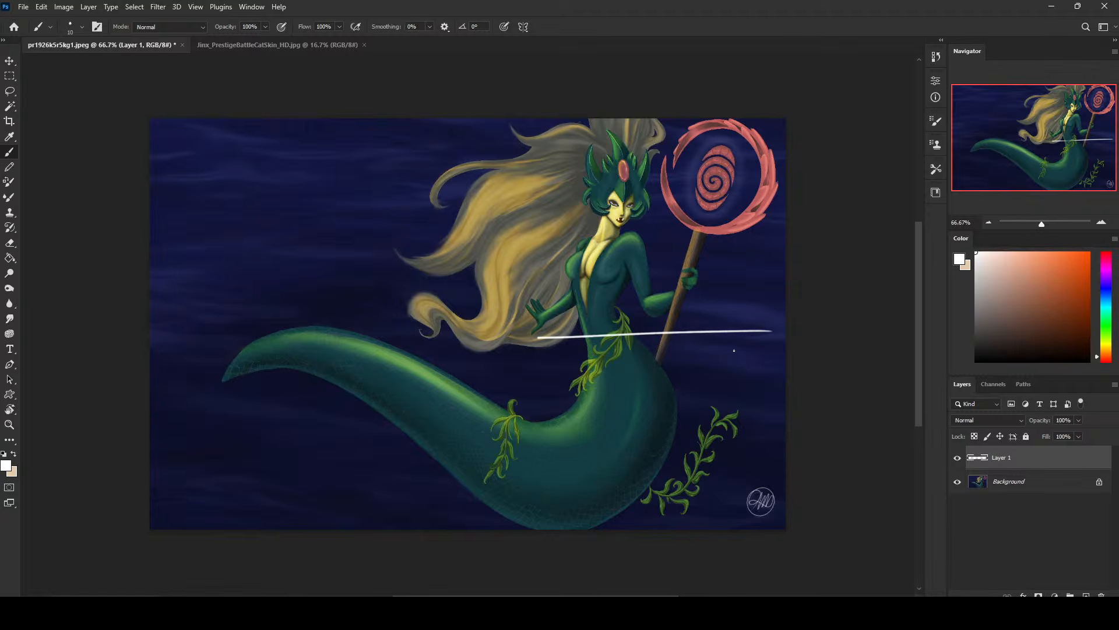
Sketch overlapping white curves beneath the waist line, arching over the mermaid's hips and the staff's lower end
left_click_drag(768, 388, 517, 137)
key("ctrl+z")
mouse_move(776, 410)
left_mouse_down()
mouse_move(738, 382)
mouse_move(638, 405)
mouse_move(746, 409)
mouse_move(568, 415)
mouse_move(568, 373)
mouse_move(726, 405)
left_mouse_up()
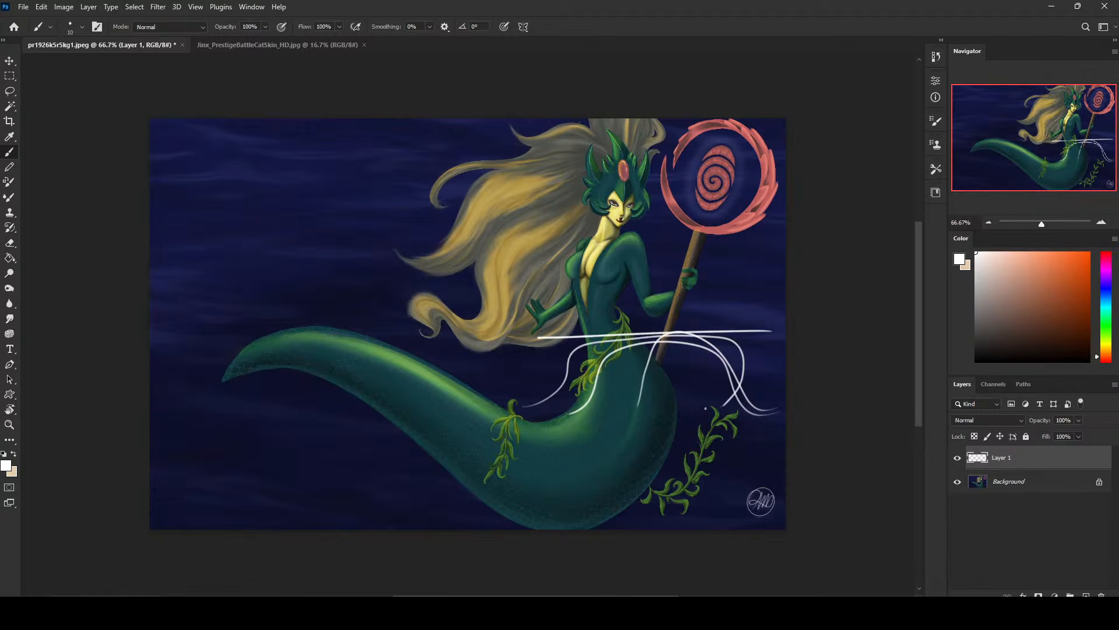
mouse_move(581, 419)
left_mouse_down()
mouse_move(700, 338)
mouse_move(696, 409)
left_mouse_up()
mouse_move(547, 412)
left_mouse_down()
mouse_move(709, 381)
mouse_move(654, 398)
left_mouse_up()
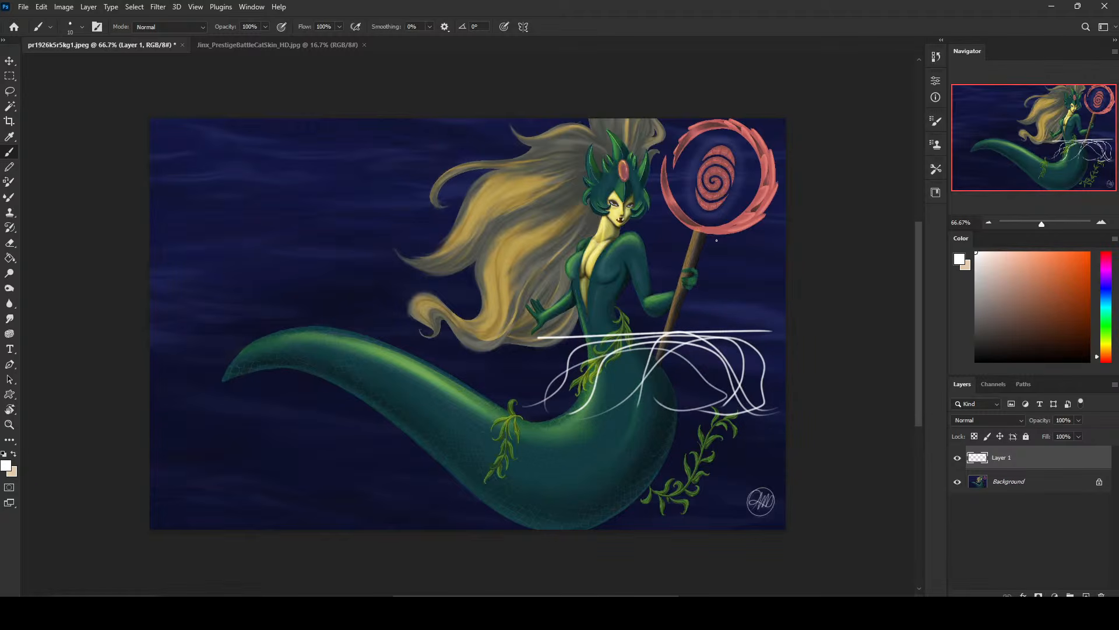
Draw white horizontal lines across the neck and above the crown, and scribble more loops over the hips
left_click_drag(775, 222, 523, 236)
mouse_move(595, 257)
left_mouse_down()
mouse_move(734, 258)
mouse_move(626, 305)
mouse_move(563, 263)
left_mouse_up()
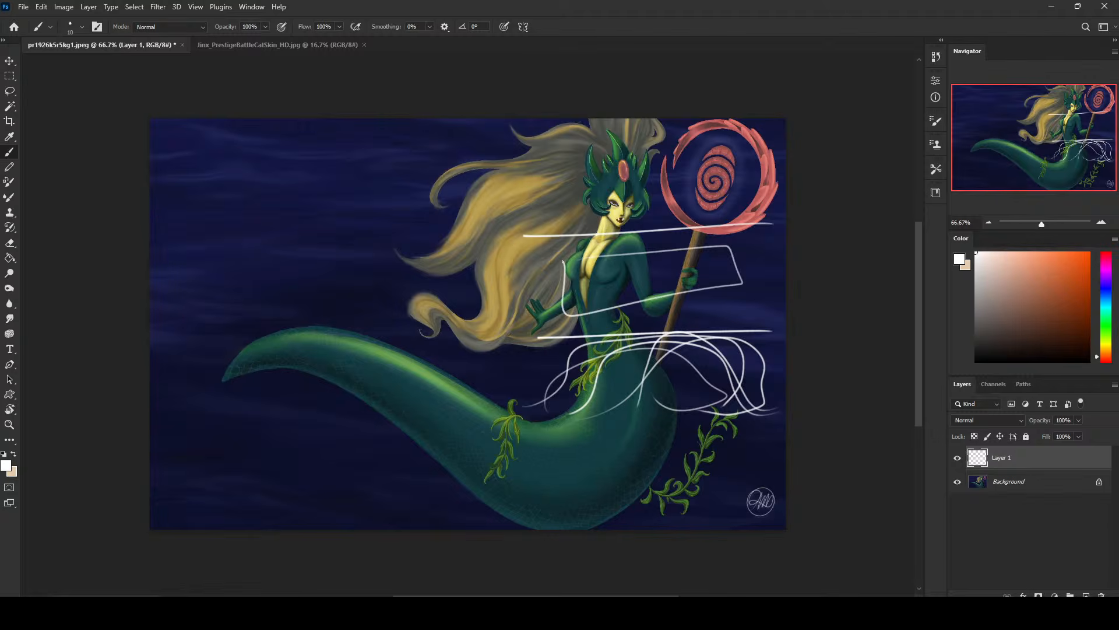
key("ctrl+z")
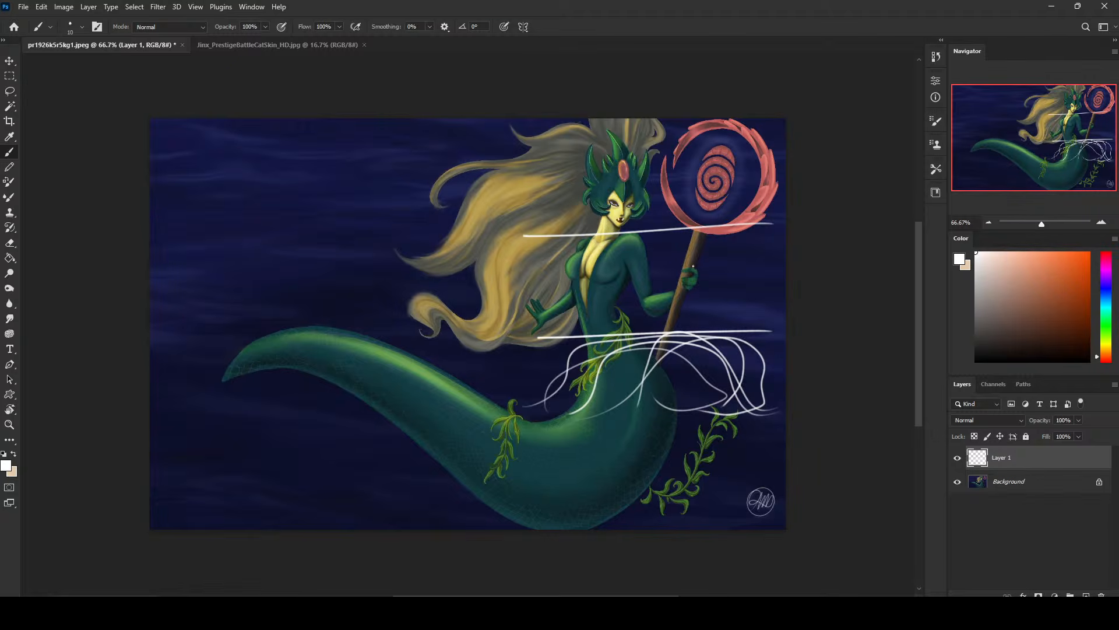
left_click_drag(746, 125, 526, 136)
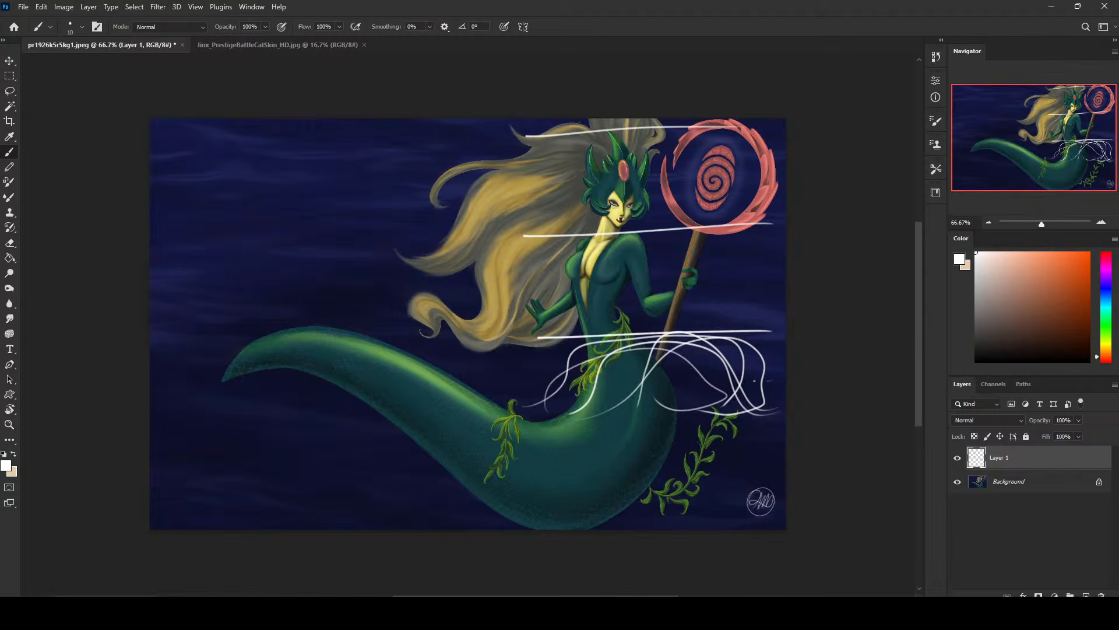
mouse_move(755, 381)
left_mouse_down()
mouse_move(673, 339)
mouse_move(661, 386)
mouse_move(567, 388)
mouse_move(611, 341)
mouse_move(684, 340)
mouse_move(750, 382)
mouse_move(677, 392)
mouse_move(675, 343)
mouse_move(616, 368)
mouse_move(711, 328)
mouse_move(769, 365)
mouse_move(753, 363)
mouse_move(727, 322)
mouse_move(607, 330)
left_mouse_up()
key("ctrl+z")
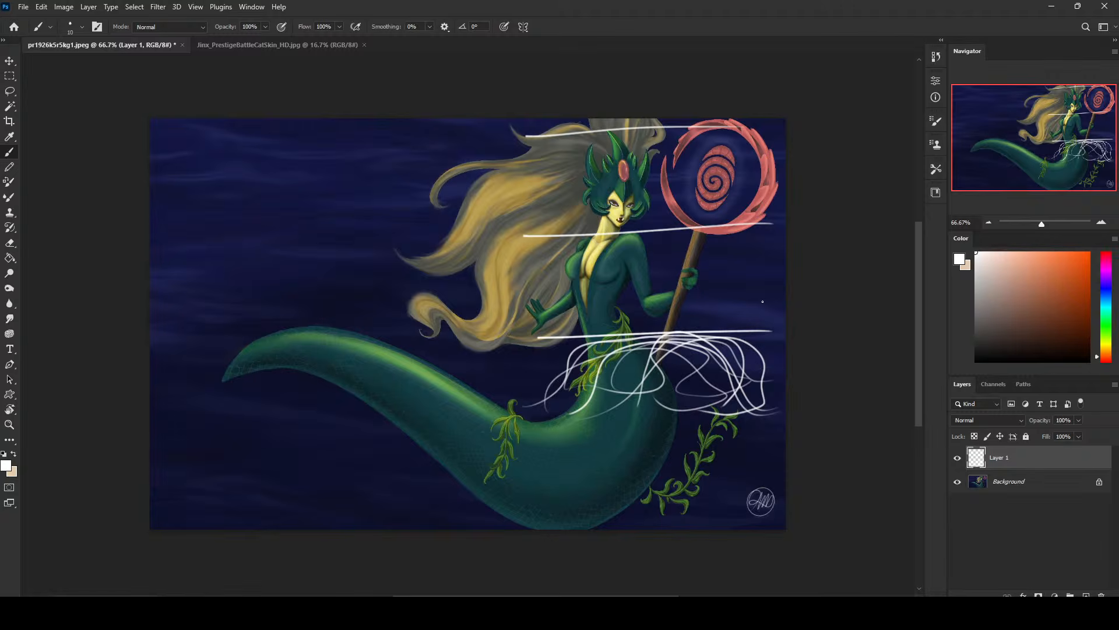
Try marking the waist with a sloping white line and an arrowhead, and undo those marks
left_click_drag(758, 327, 578, 301)
left_click_drag(741, 307, 723, 319)
mouse_move(730, 304)
left_mouse_down()
mouse_move(723, 319)
mouse_move(745, 315)
left_mouse_up()
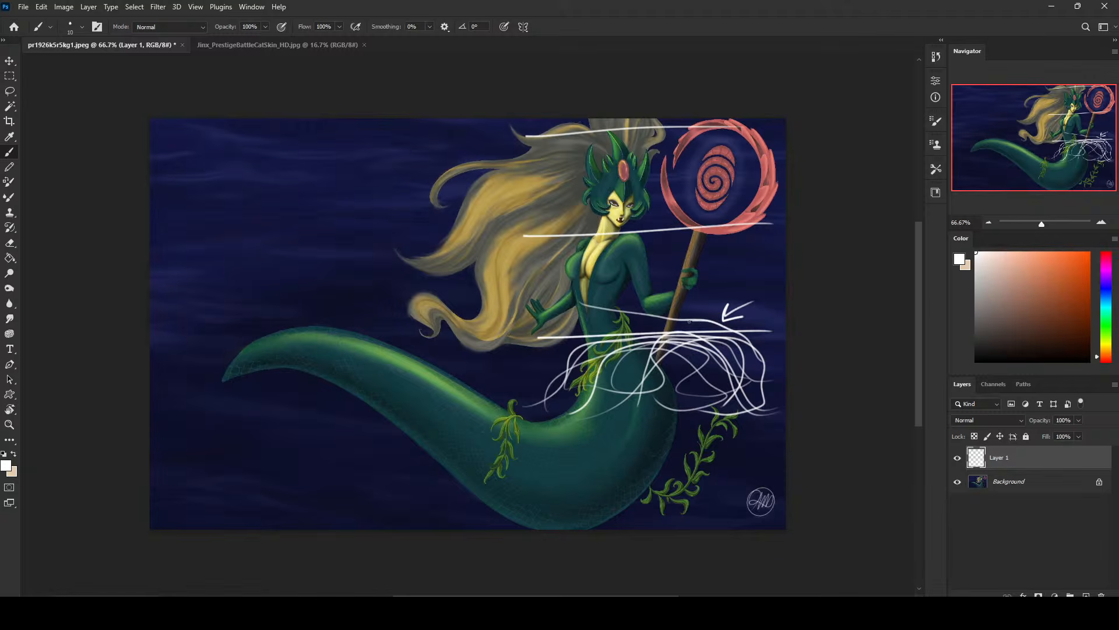
left_click_drag(689, 321, 607, 312)
key("ctrl+z")
key("ctrl+z")
key("ctrl+z")
key("ctrl+z")
key("ctrl+z")
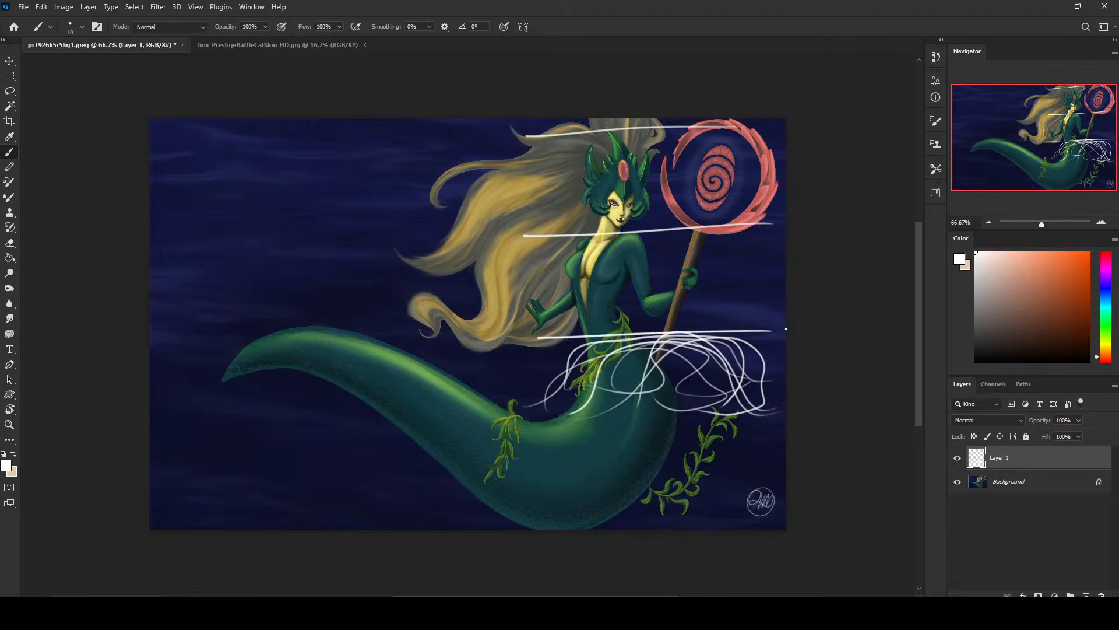
Draw long white diagonal and curved lines across the whole canvas, with extra strokes over the hips
left_click_drag(705, 123, 606, 201)
left_click_drag(544, 119, 286, 315)
left_click_drag(319, 119, 150, 237)
mouse_move(150, 374)
left_mouse_down()
mouse_move(395, 529)
mouse_move(363, 119)
left_mouse_up()
left_click_drag(749, 118, 324, 529)
left_click_drag(786, 279, 485, 529)
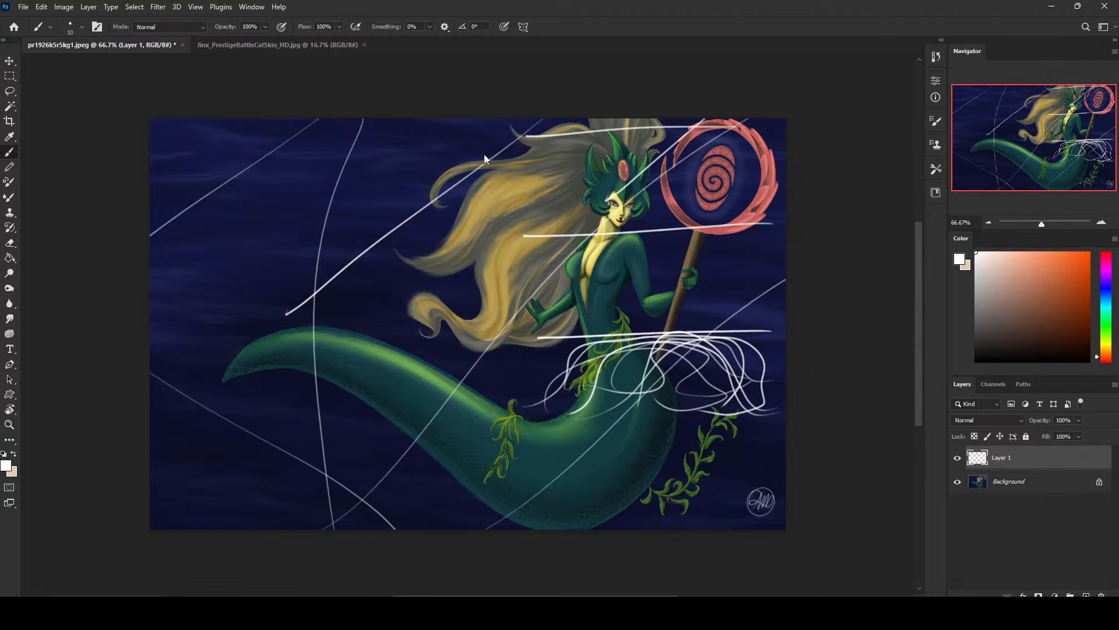
left_click_drag(786, 350, 382, 119)
left_click_drag(394, 518, 786, 164)
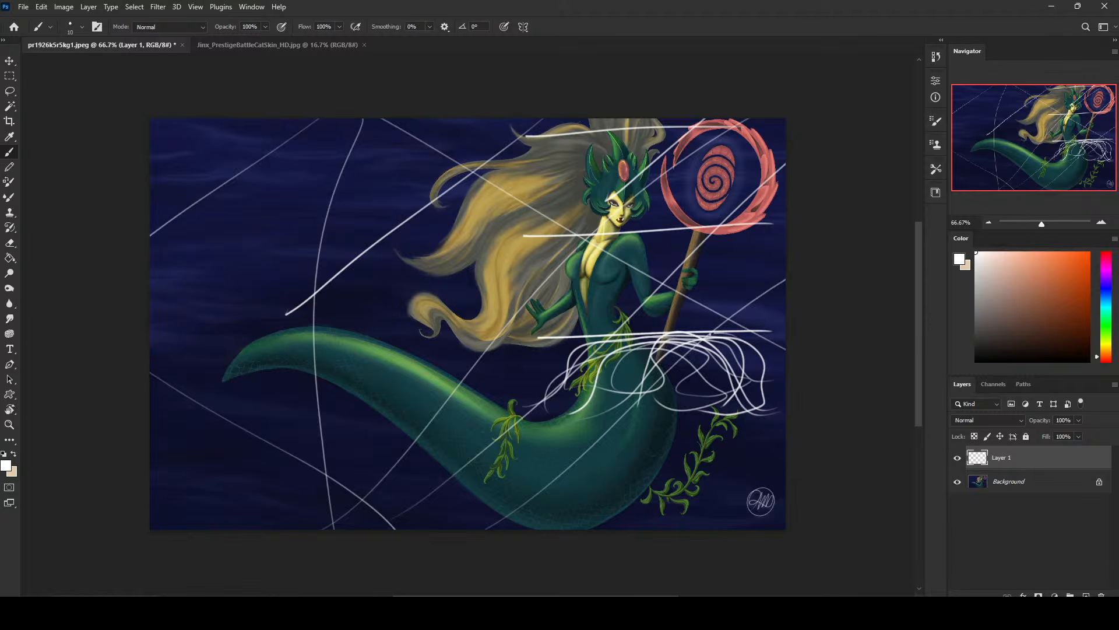
left_click_drag(622, 385, 637, 378)
mouse_move(774, 356)
left_mouse_down()
mouse_move(731, 338)
mouse_move(663, 379)
mouse_move(537, 362)
mouse_move(671, 365)
left_mouse_up()
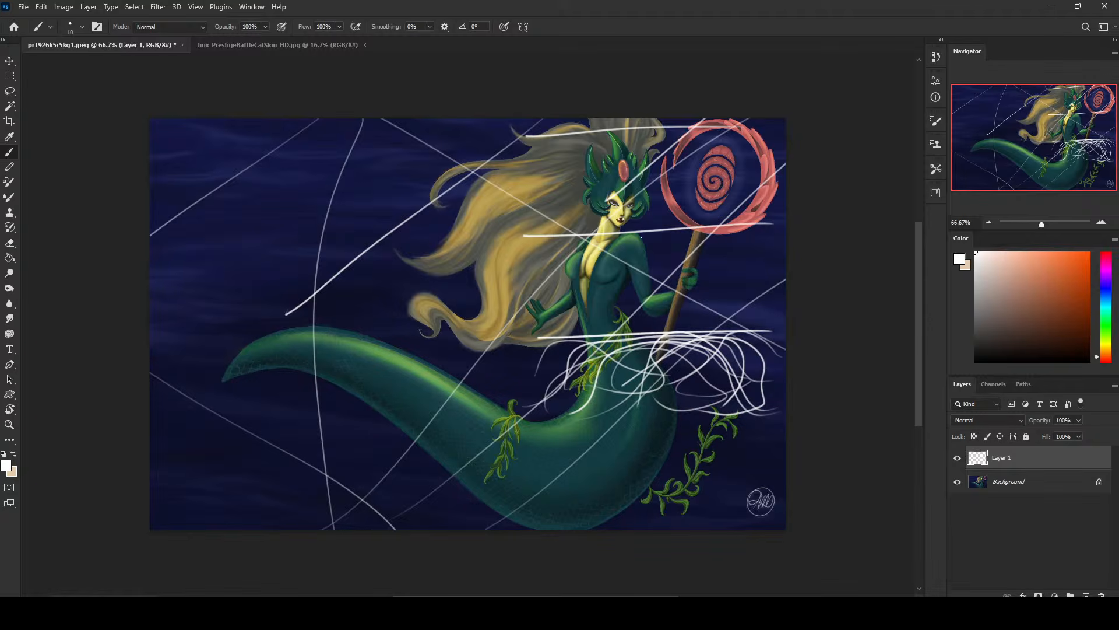
Delete the annotation layer and convert the locked Background into an editable layer named Layer 0
left_click(958, 457)
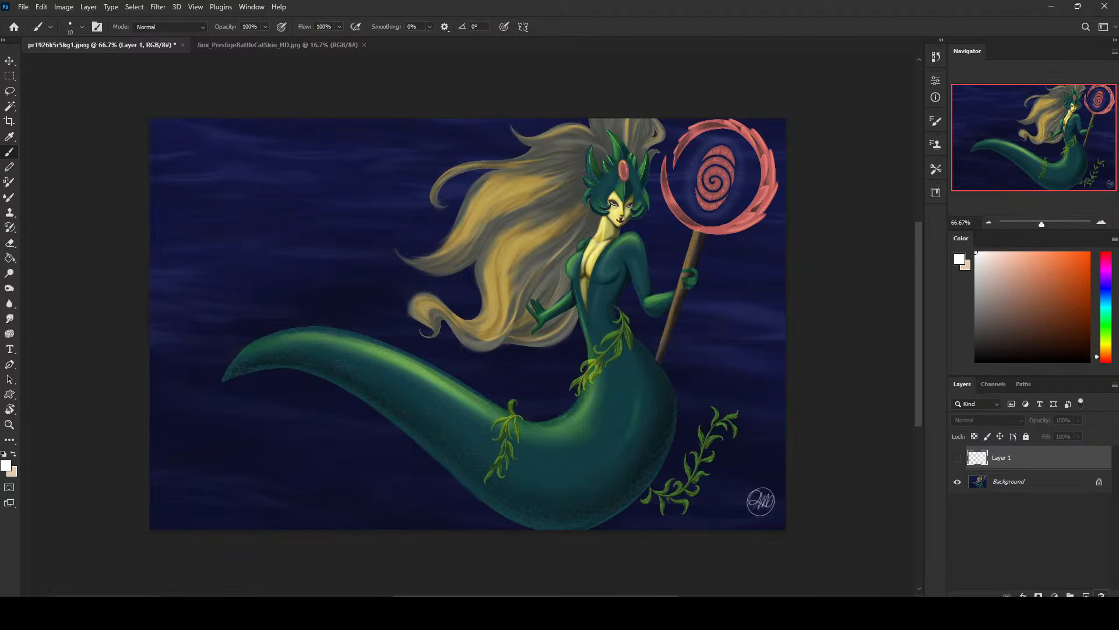
left_click(1102, 595)
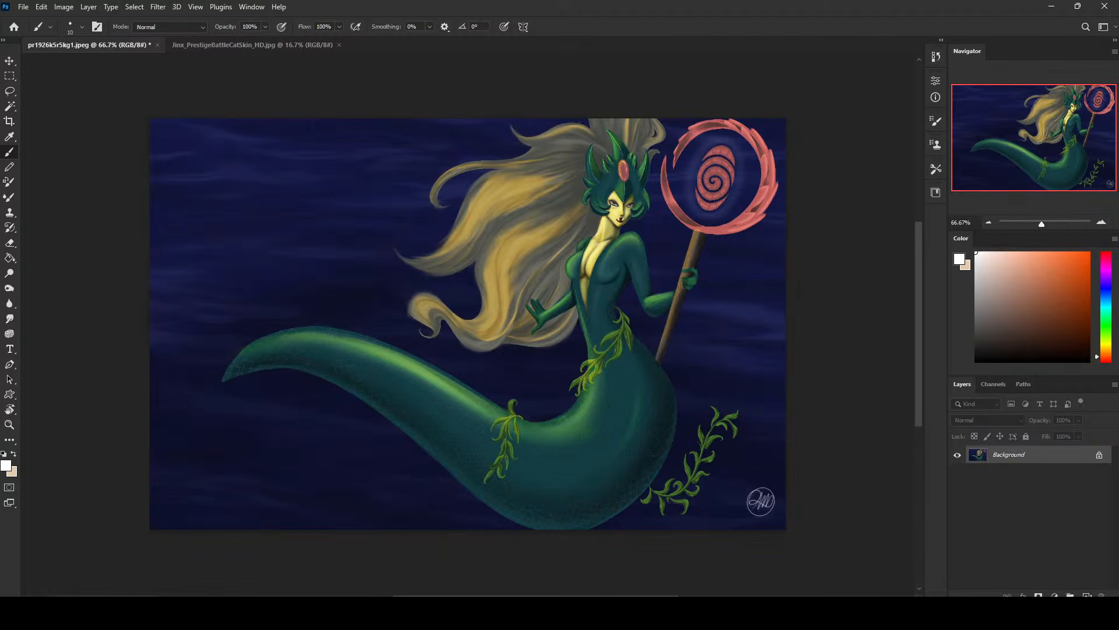
double_click(1061, 461)
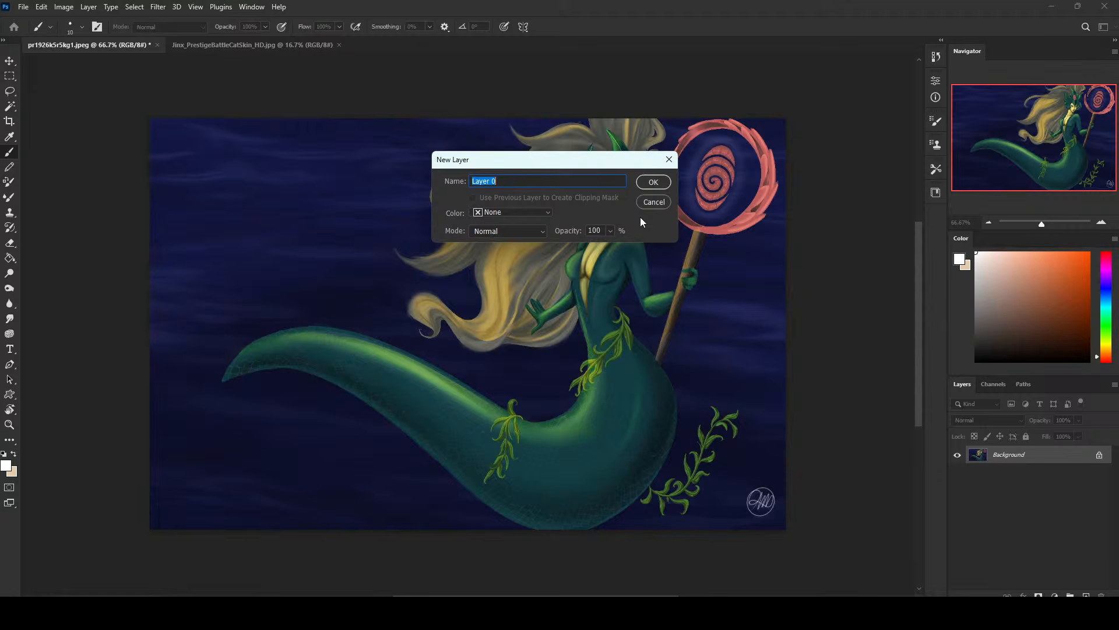
left_click(654, 183)
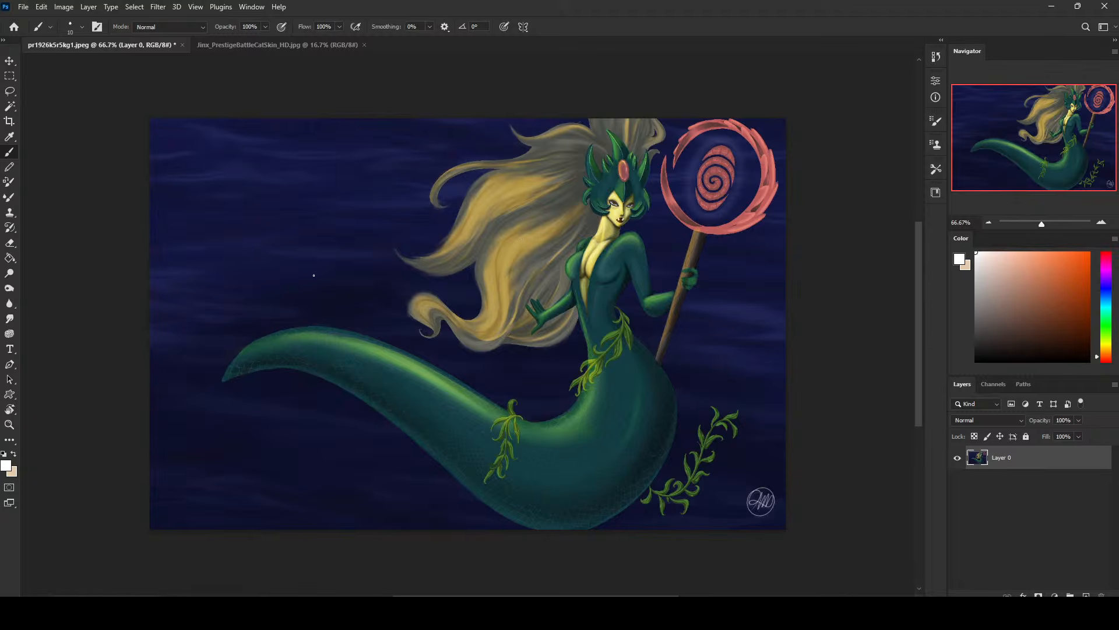
Try selecting the blue background with the Magic Wand at tolerance 40, and again at tolerance 30
key("w")
left_click(750, 357)
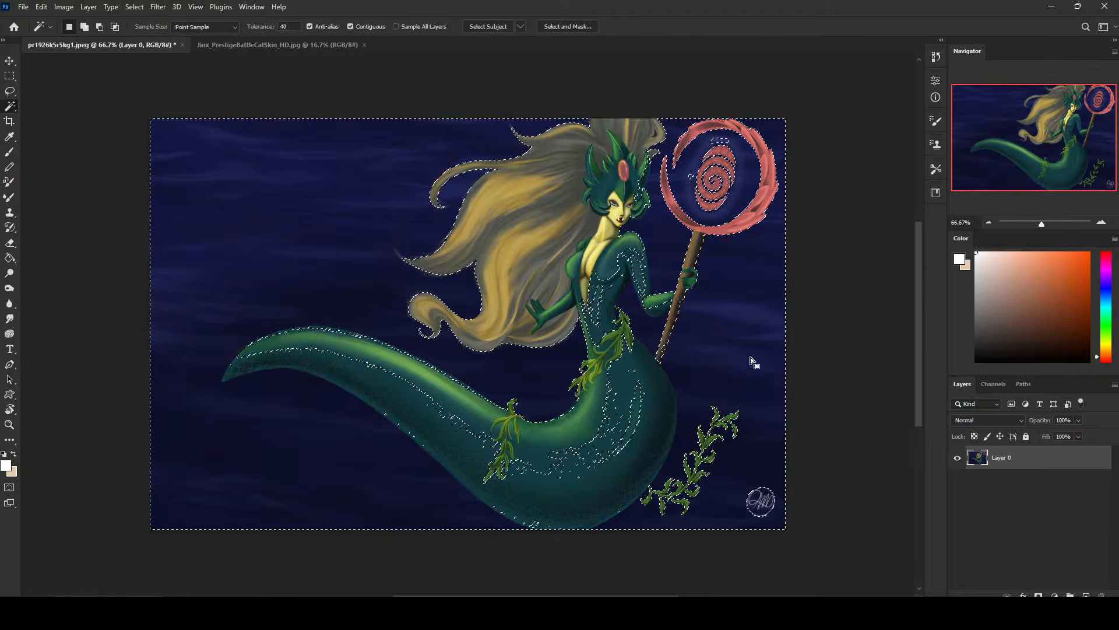
left_click(285, 26)
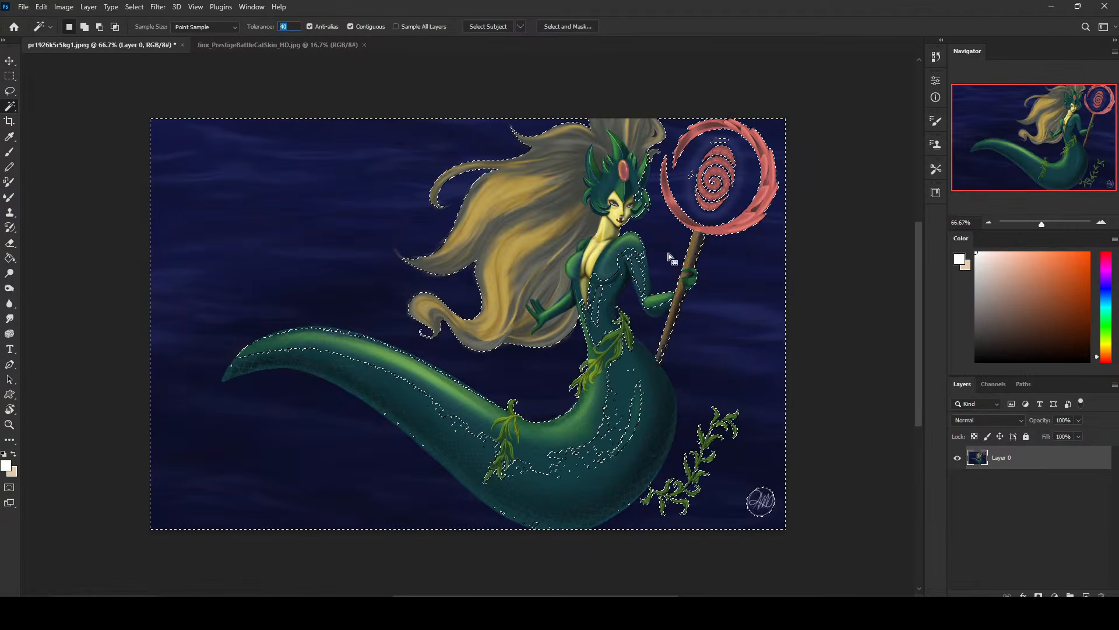
type("30")
left_click(749, 271)
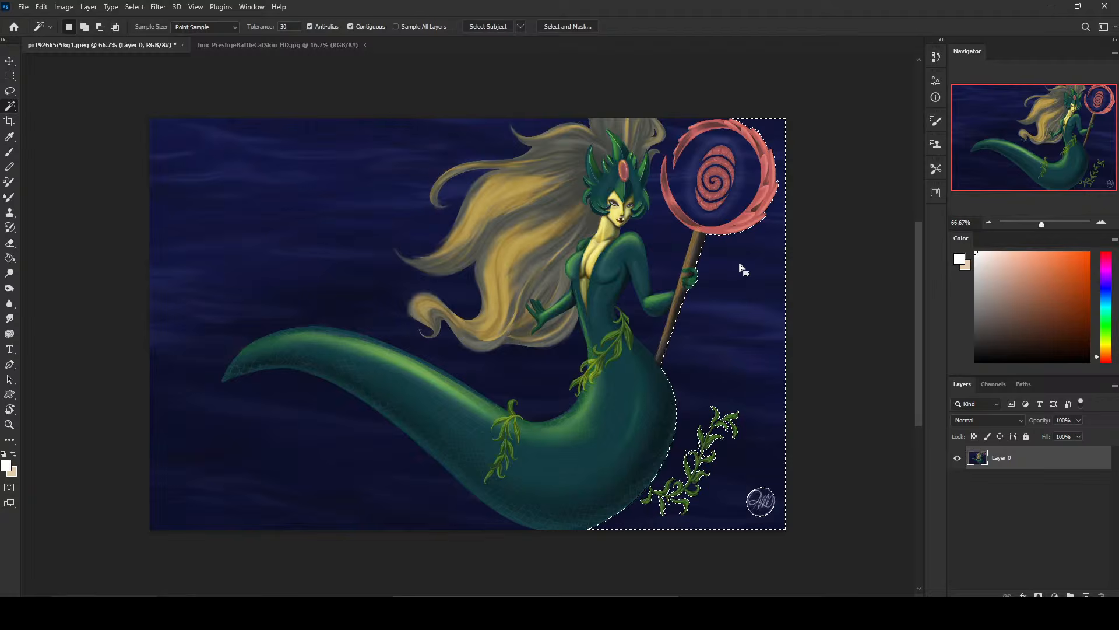
left_click(657, 239, "shift")
left_click(648, 331, "shift")
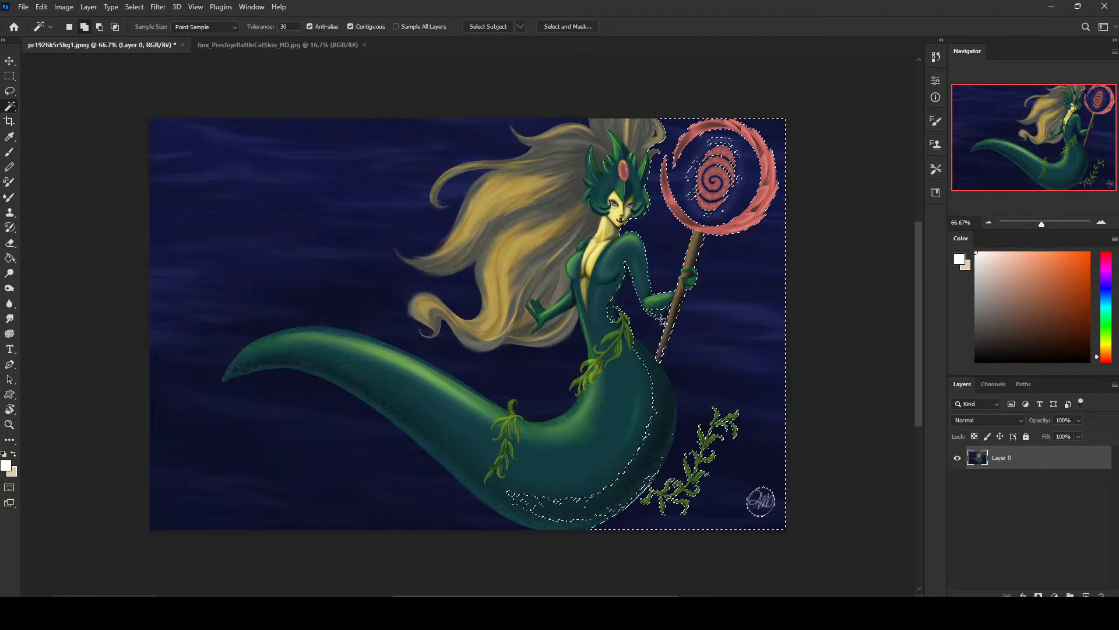
Select the whole blue background around the figure and inside the staff ring with the Magic Wand at tolerance 25
left_click(286, 26)
type("25")
left_click(706, 248)
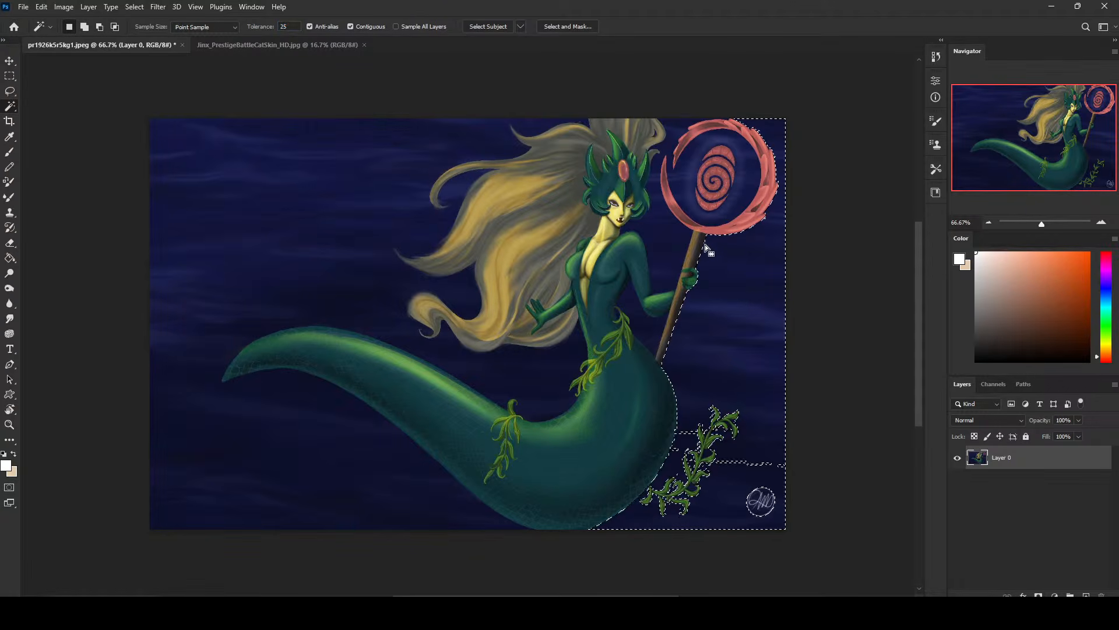
left_click(670, 257, "shift")
left_click(658, 329, "shift")
left_click(696, 181, "shift")
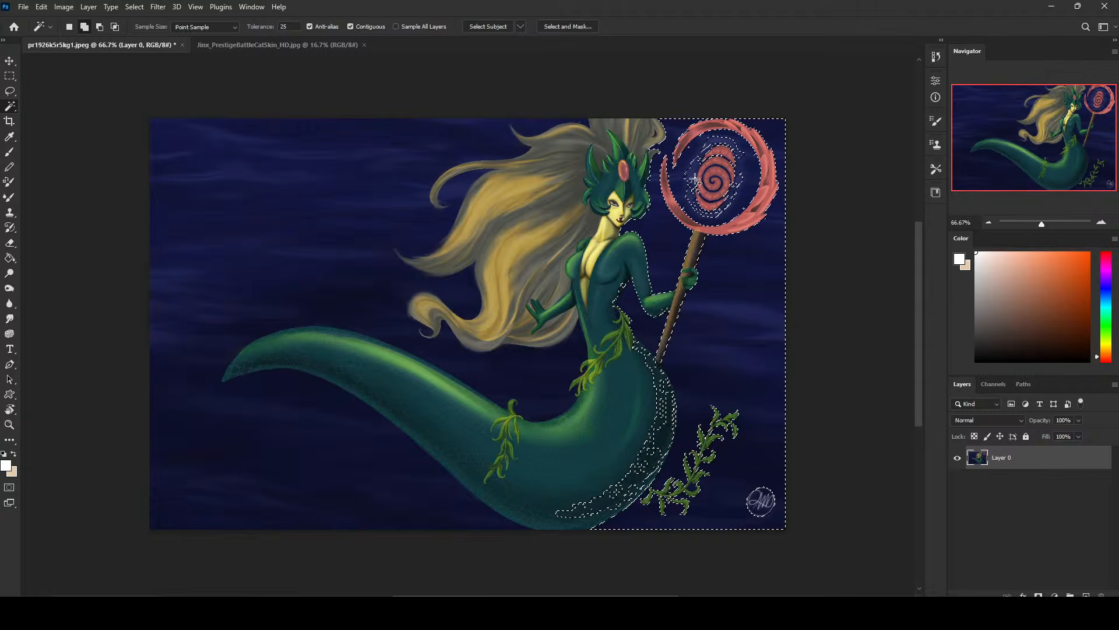
left_click(700, 207, "shift")
left_click(696, 196, "shift")
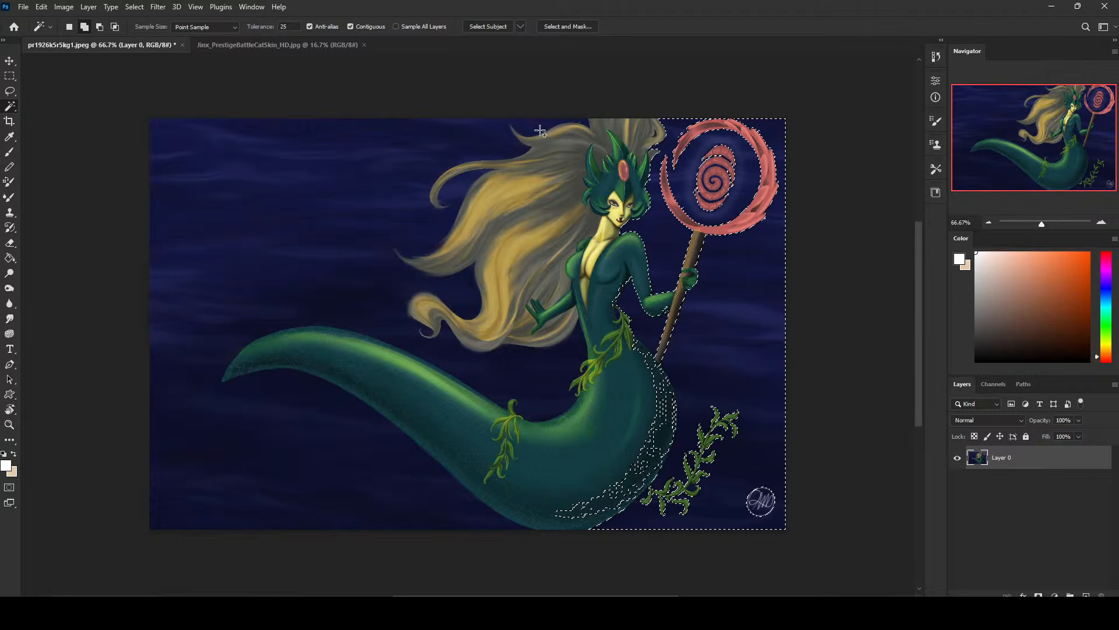
left_click(407, 156, "shift")
left_click(349, 300, "shift")
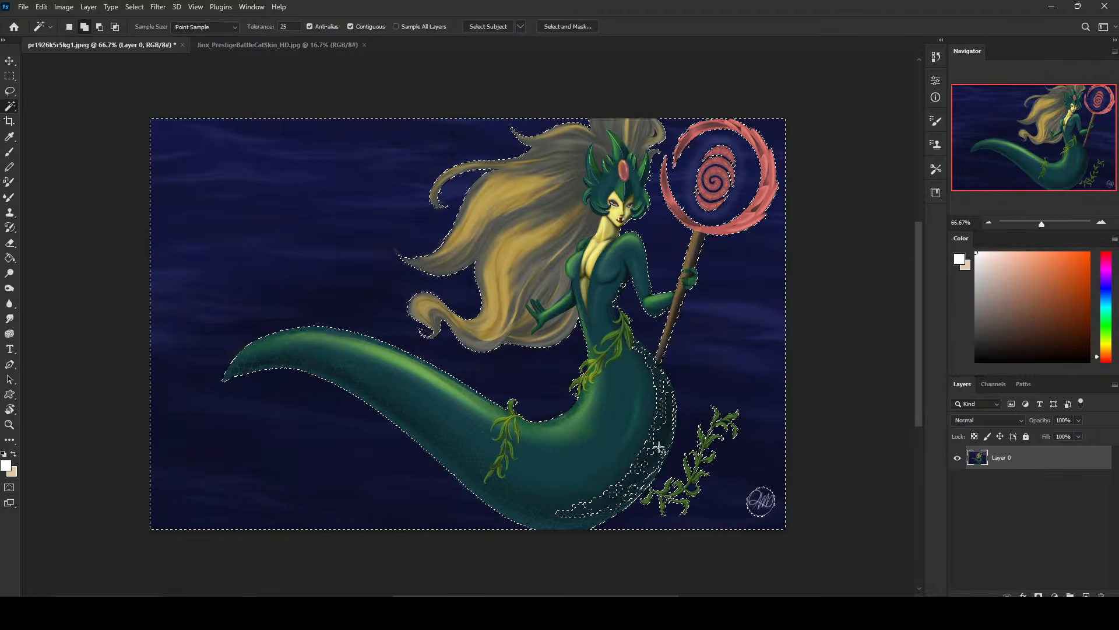
Remove the stray tail areas from the background selection with the Lasso and include the signature in it
key("l")
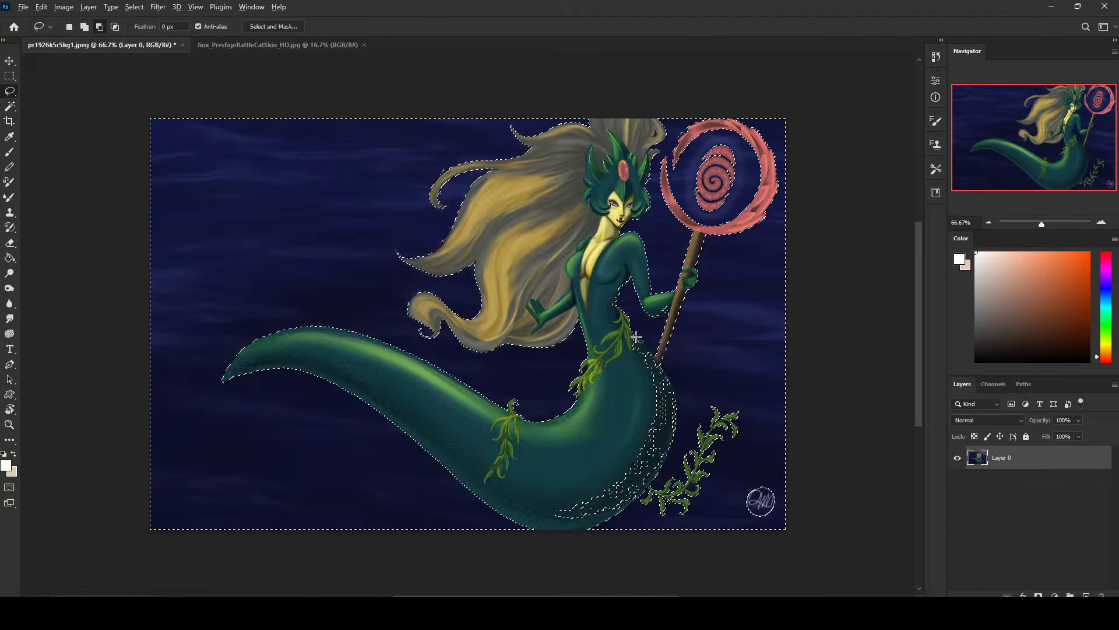
mouse_move(636, 337)
left_mouse_down()
mouse_move(625, 321)
mouse_move(669, 388)
mouse_move(700, 473)
mouse_move(536, 519)
left_mouse_up()
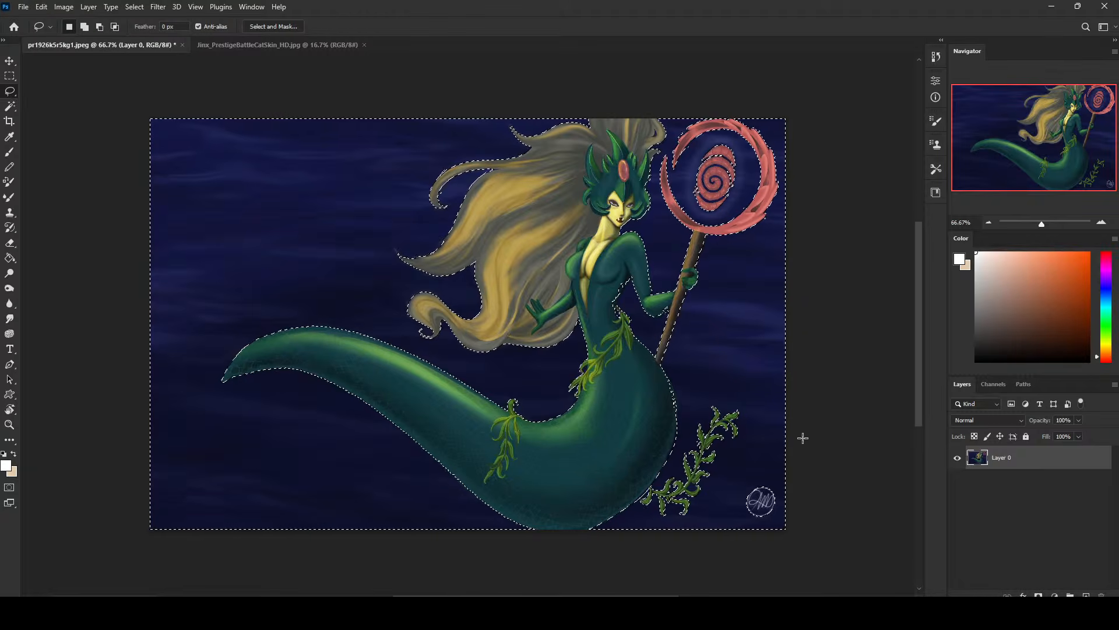
mouse_move(787, 474)
left_mouse_down()
mouse_move(759, 533)
mouse_move(797, 478)
mouse_move(788, 473)
left_mouse_up()
key("ctrl+z")
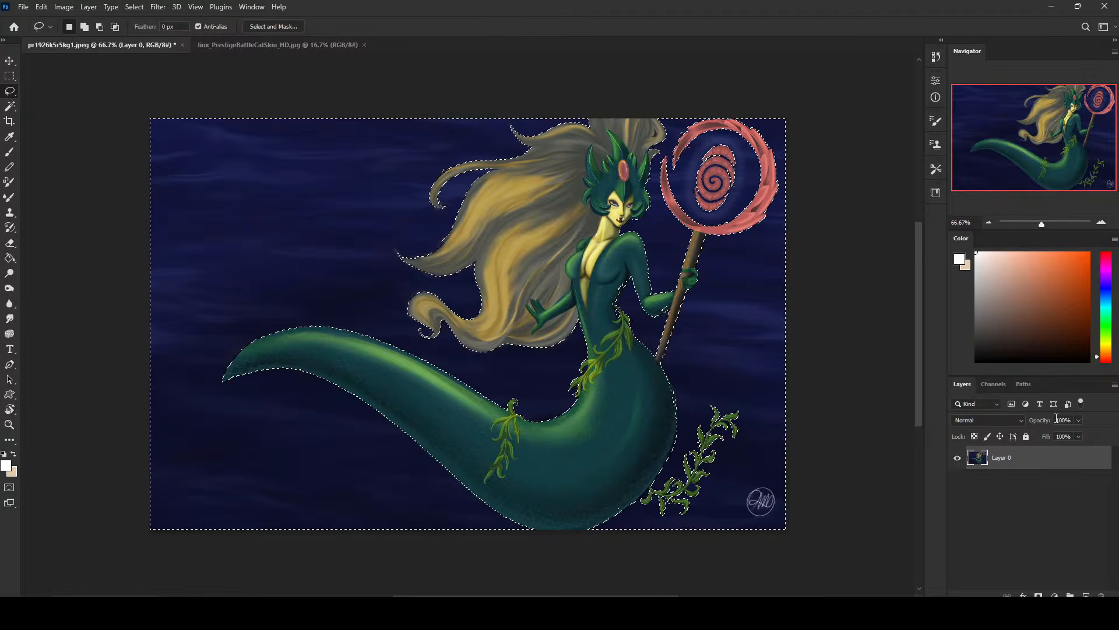
Cut the selected background onto its own layer, place it beneath the mermaid layer and hide the mermaid
key("ctrl+shift+j")
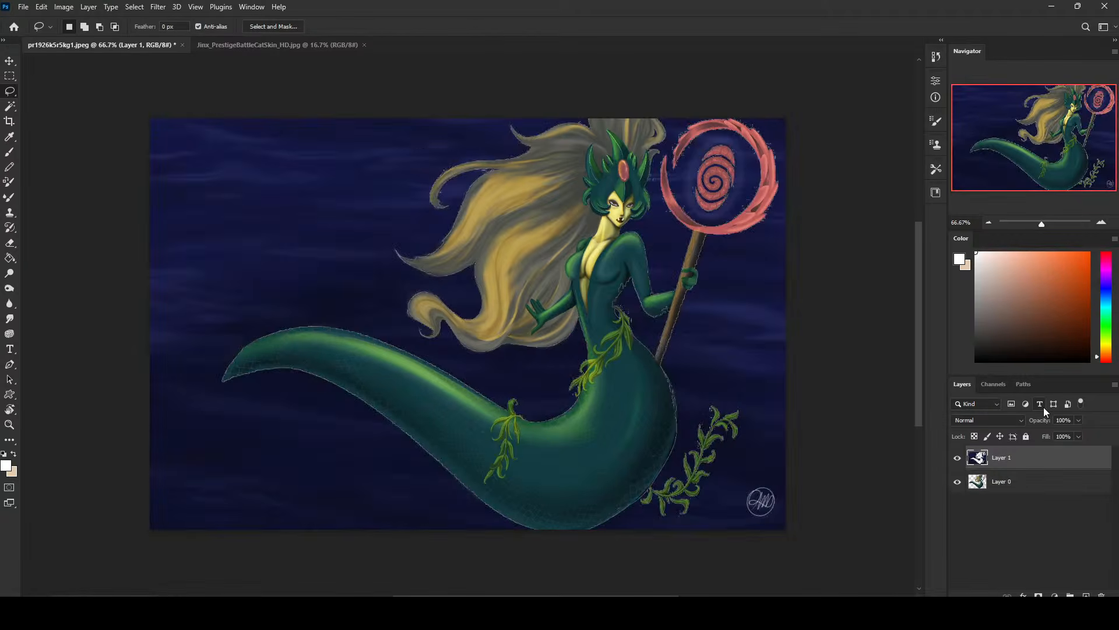
left_click_drag(1039, 453, 1022, 540)
left_click(958, 457)
Add a layer beneath the cut-out background and fill it with dark blue sampled from the water
left_click(1086, 595)
key("g")
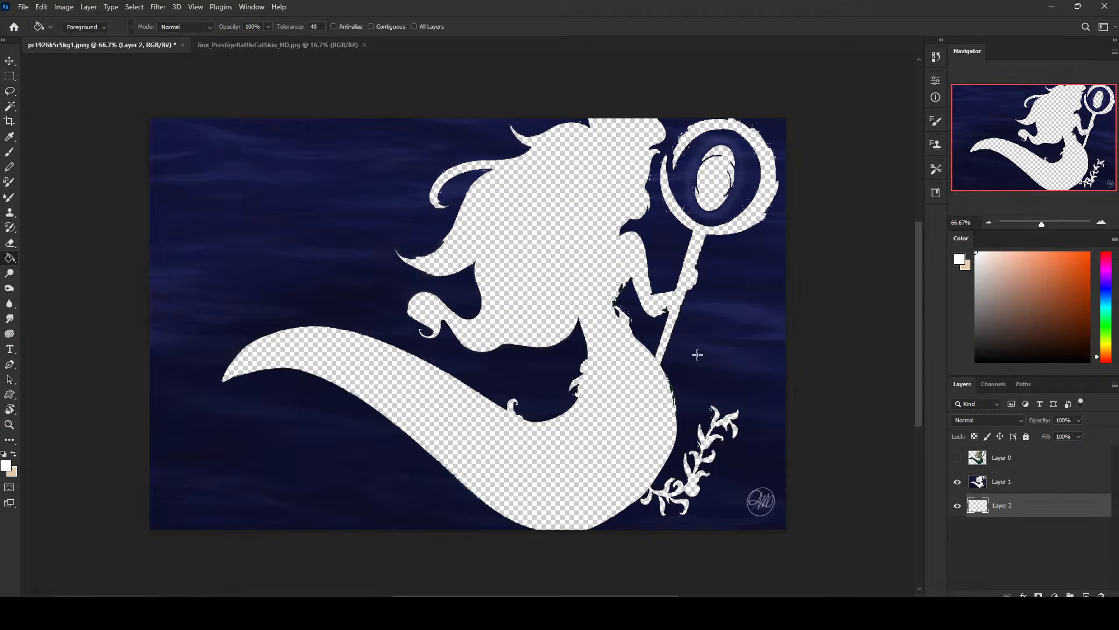
left_click(699, 373, "alt")
left_click(654, 391)
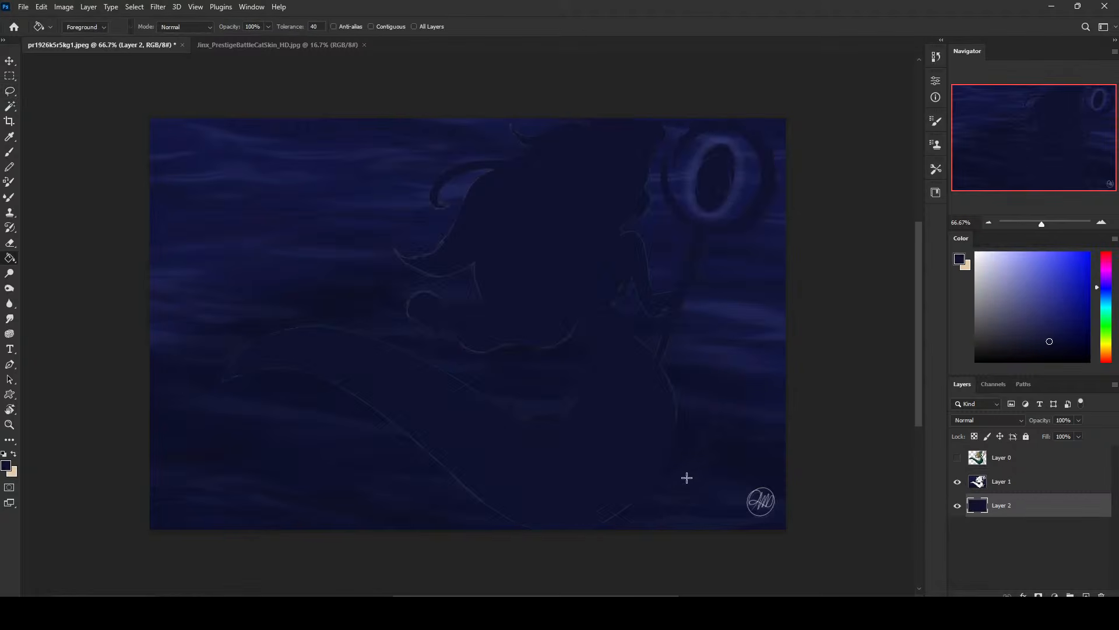
Clone water over the hair silhouette on the cut-out background layer, using a 1000 px Clone Stamp
left_click(1022, 489)
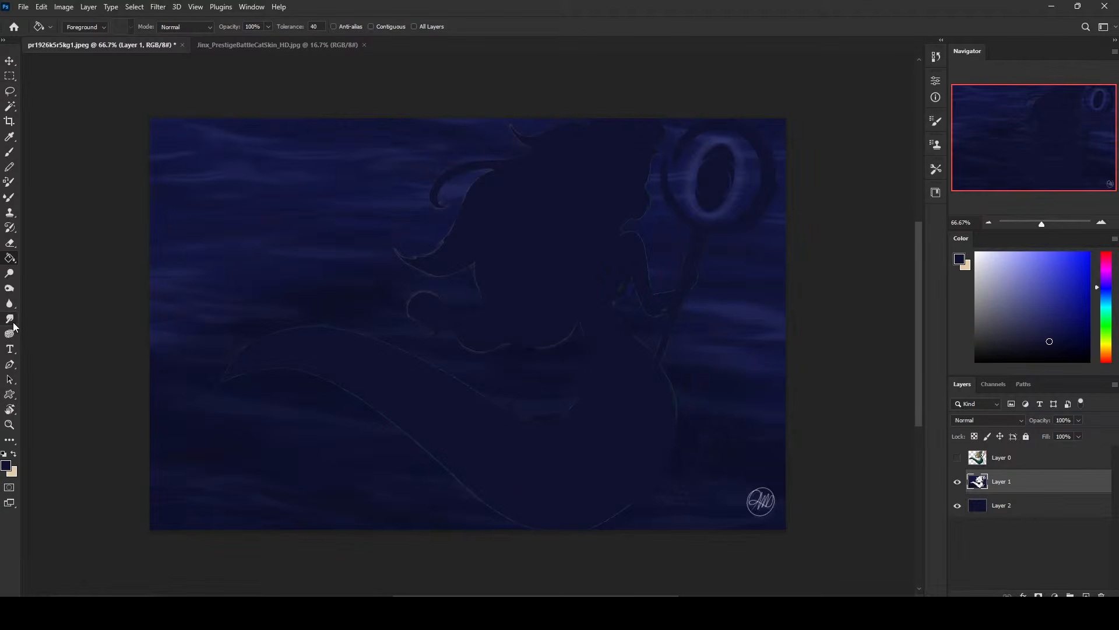
left_click(10, 213)
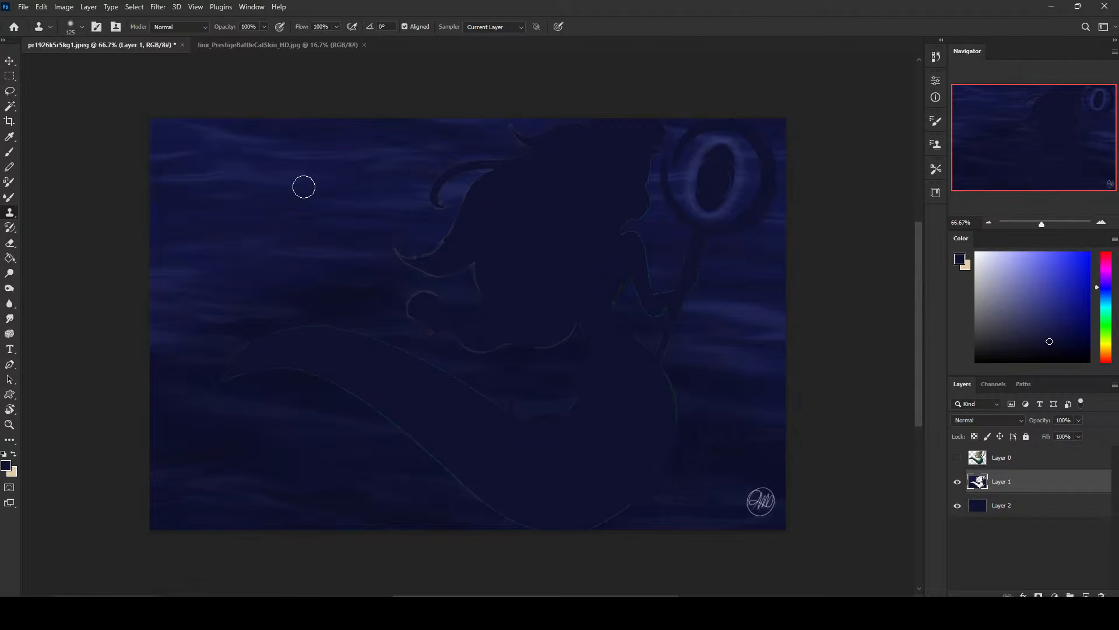
key("bracketright")
key("bracketright")
key("bracketright")
key("bracketright")
key("bracketright")
key("bracketright")
key("bracketright")
key("bracketright")
key("bracketright")
key("bracketright")
key("bracketright")
key("bracketright")
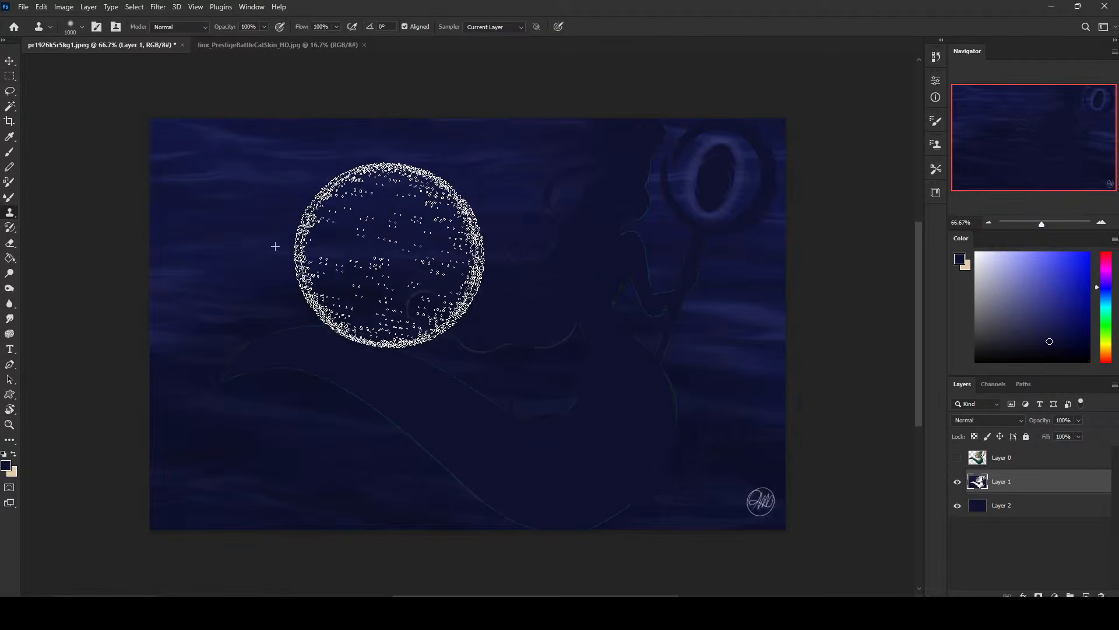
left_click_drag(389, 255, 545, 263)
left_click(303, 348)
Clone surrounding water over the tail silhouette and its thin edge lines across the lower half of the background
left_click(243, 285, "alt")
left_click(221, 337)
left_click(177, 436, "alt")
mouse_move(227, 354)
left_mouse_down()
mouse_move(348, 354)
mouse_move(389, 393)
mouse_move(516, 414)
left_mouse_up()
left_click(203, 465, "alt")
left_click(257, 460, "alt")
left_click_drag(419, 476, 518, 467)
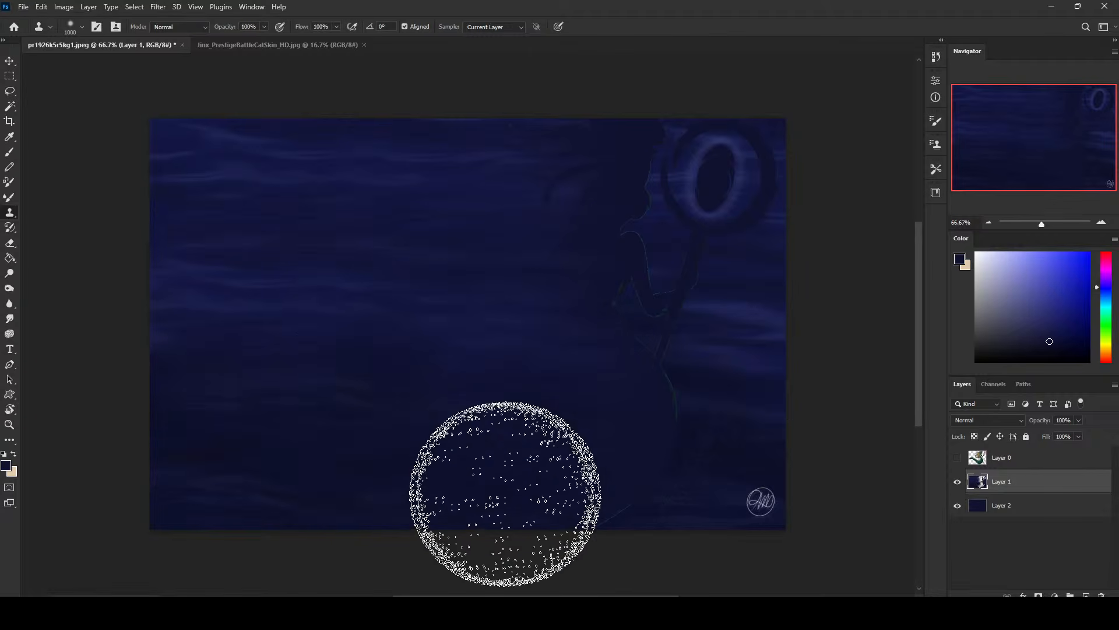
left_click(639, 488)
left_click(411, 456, "alt")
mouse_move(653, 422)
left_mouse_down()
mouse_move(682, 422)
mouse_move(631, 412)
left_mouse_up()
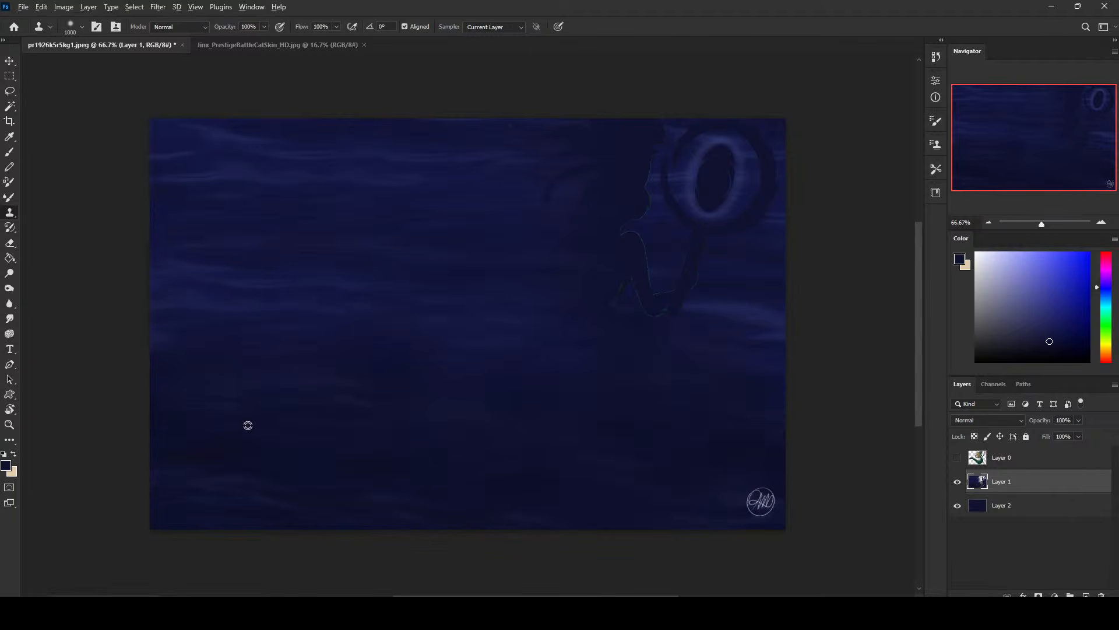
Clone water over the remains of the torso, arm, staff and staff ring on the background's upper right
left_click(278, 305, "alt")
left_click_drag(557, 280, 711, 294)
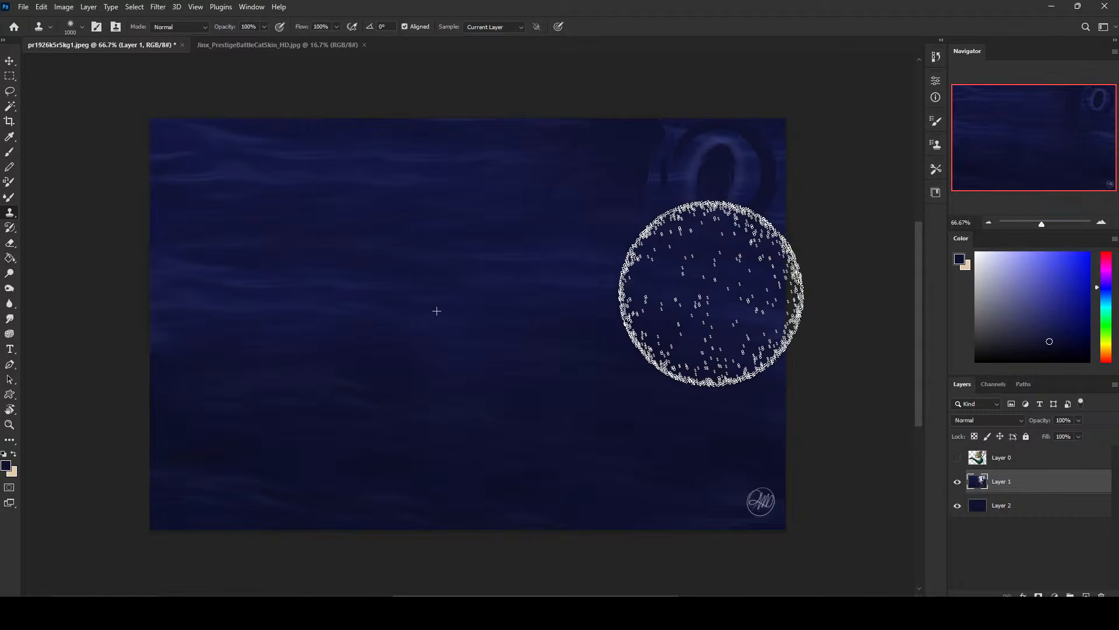
left_click(238, 181, "alt")
left_click_drag(569, 142, 730, 153)
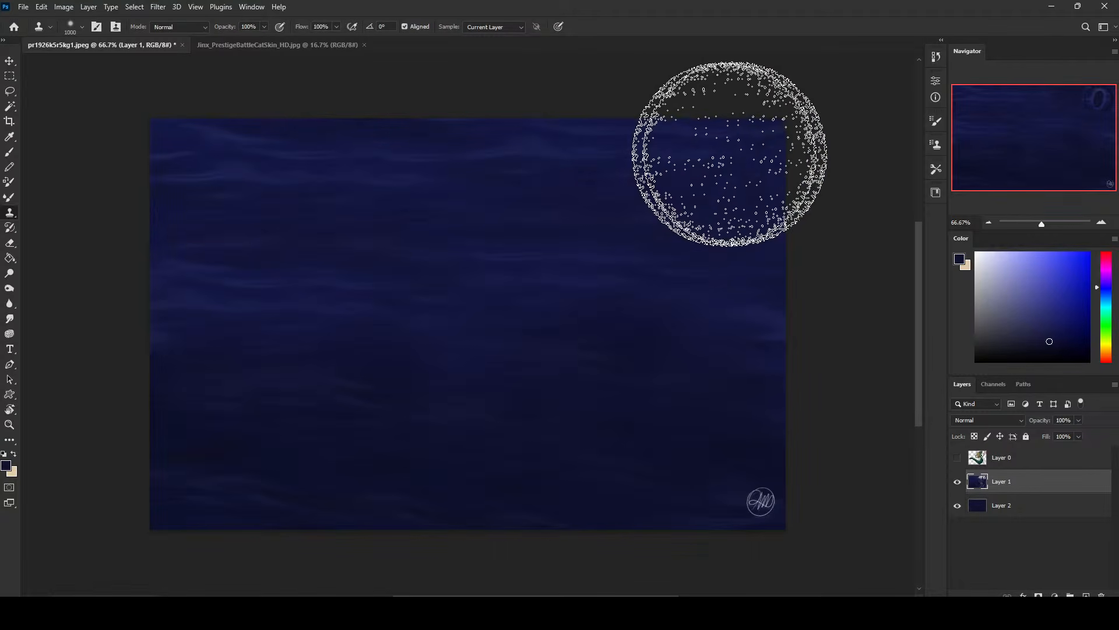
left_click(401, 253, "alt")
mouse_move(718, 194)
left_mouse_down()
mouse_move(707, 187)
mouse_move(596, 269)
left_mouse_up()
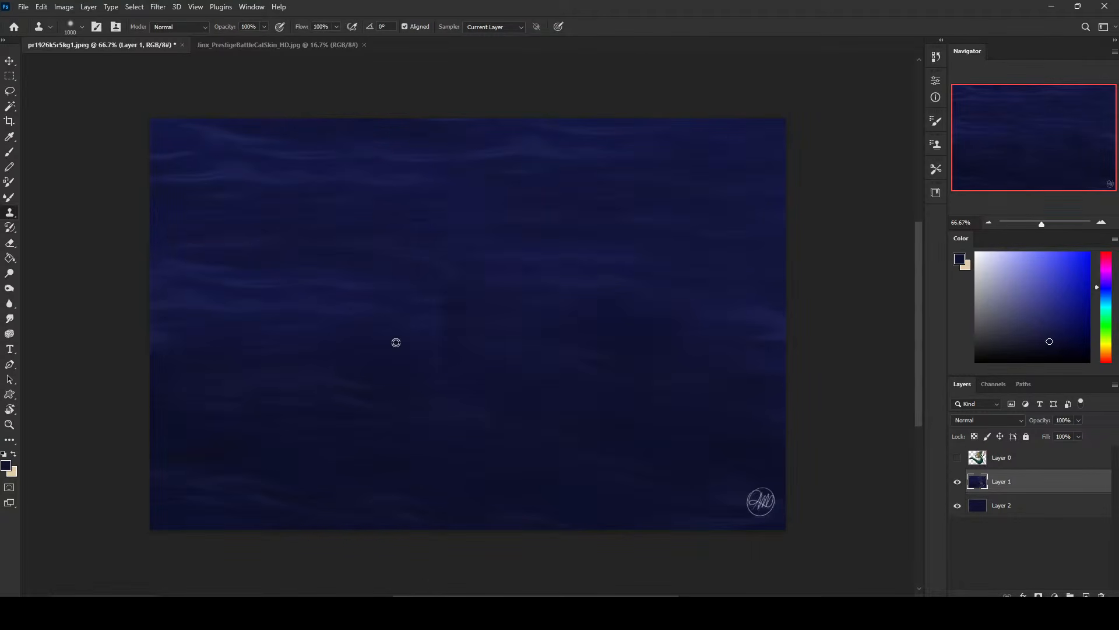
Blend out seams and repeated streaks in the middle of the rebuilt water by cloning from neighbouring areas
left_click(380, 375, "alt")
mouse_move(349, 313)
left_mouse_down()
mouse_move(280, 230)
mouse_move(465, 242)
left_mouse_up()
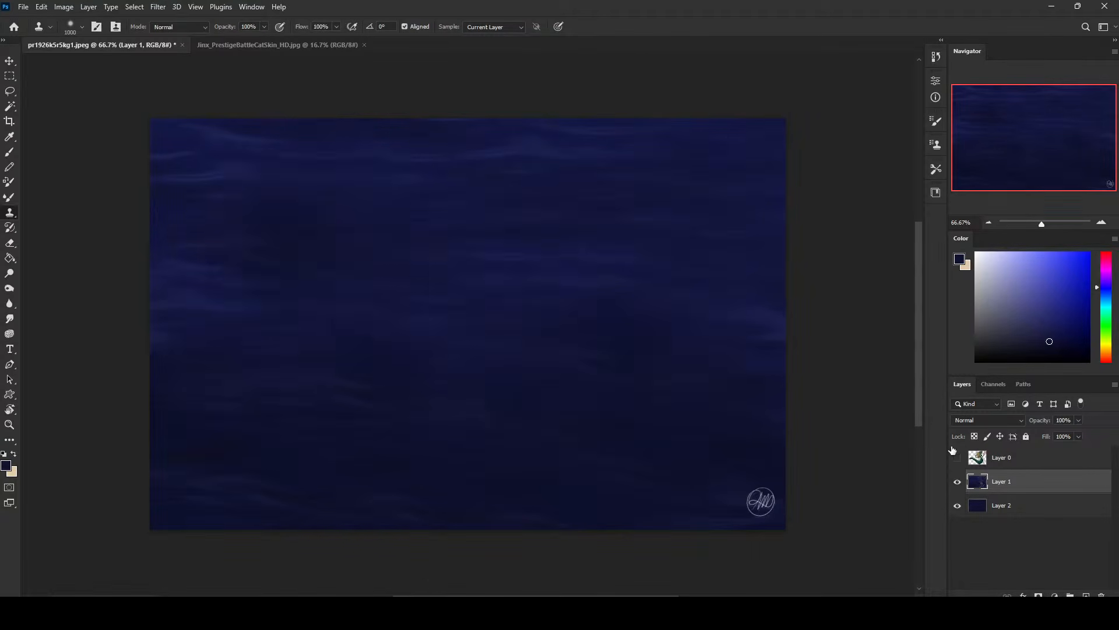
left_click(593, 339, "alt")
left_click_drag(345, 267, 338, 260)
left_click(340, 331, "alt")
left_click(583, 457)
left_click(558, 340, "alt")
left_click(512, 278)
Show the mermaid layer again, duplicate it and lock the copy's transparent pixels
left_click(958, 458)
left_click(1030, 464)
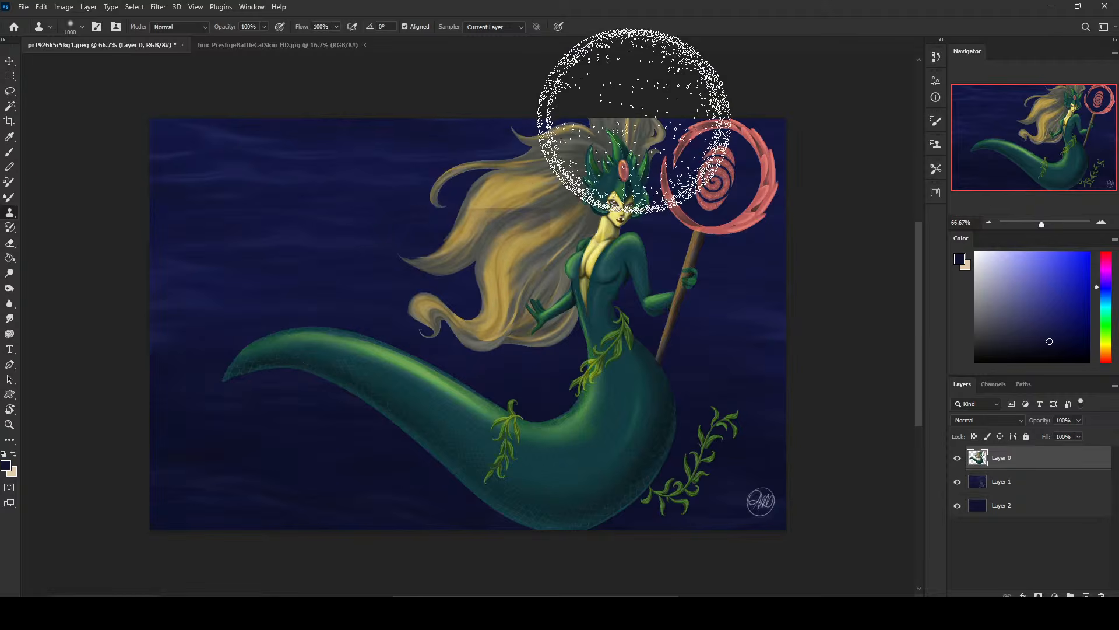
left_click(10, 154)
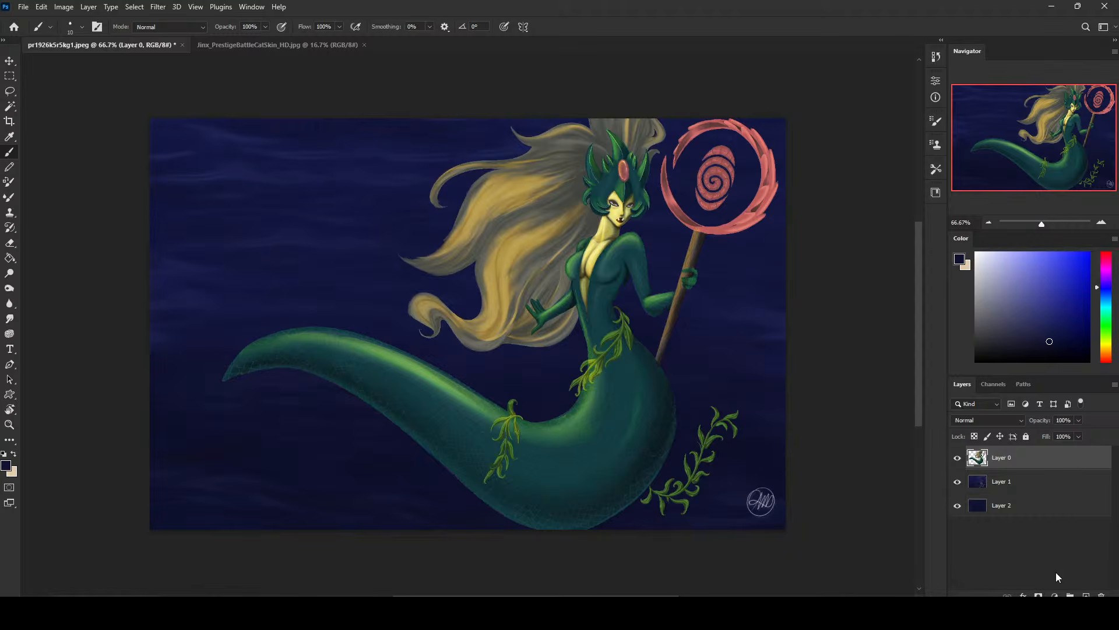
key("ctrl+j")
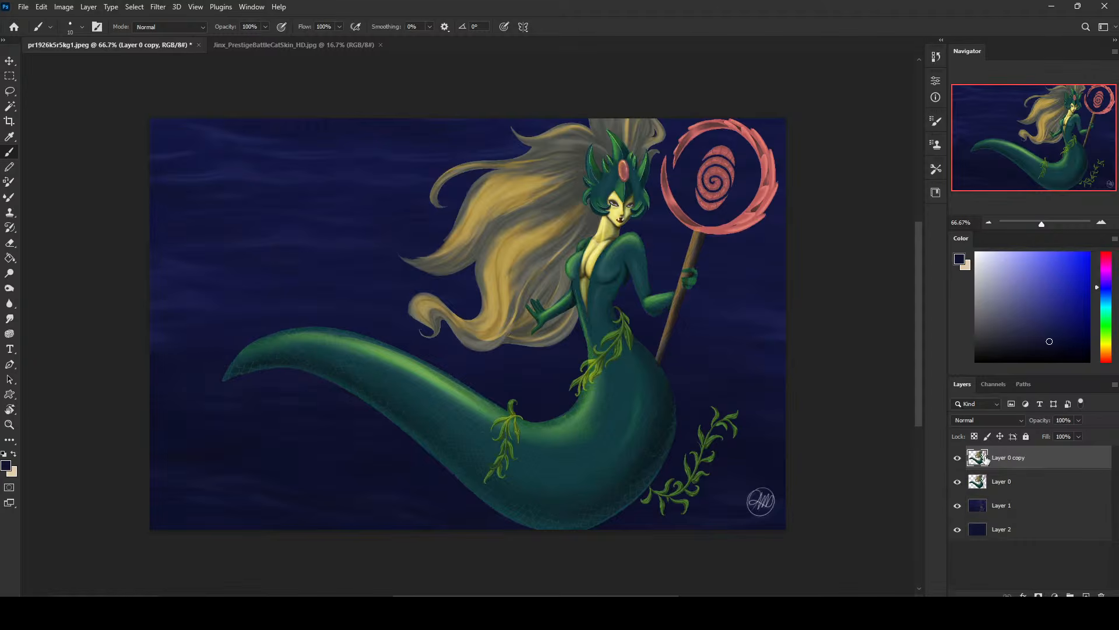
left_click(975, 436)
Tint the mermaid copy with dark blue sampled from the water, using a soft brush of about 1400 px at 30% opacity
right_click(706, 336)
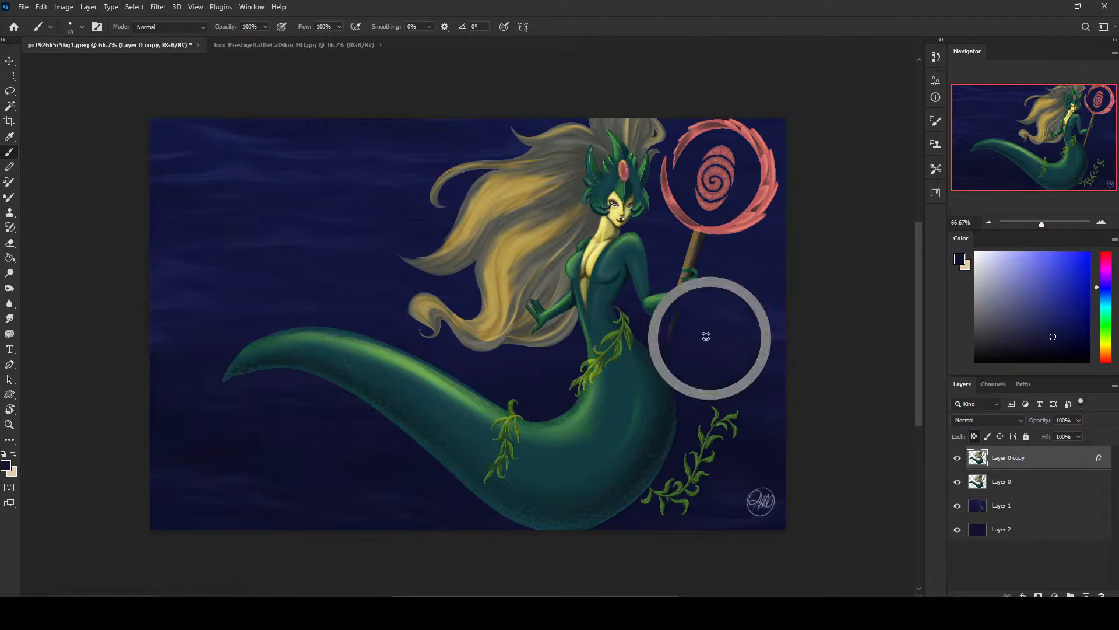
left_click(827, 167)
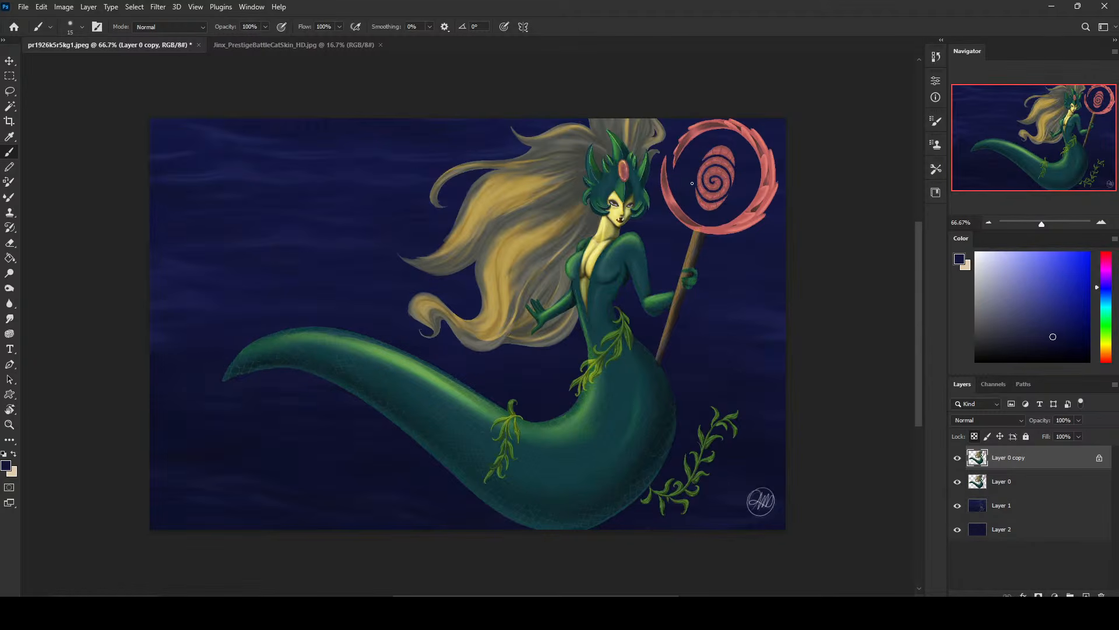
key("bracketright")
key("bracketright")
key("bracketright")
key("bracketright")
key("bracketright")
key("bracketright")
key("bracketright")
key("bracketright")
key("bracketright")
key("bracketright")
key("bracketright")
key("bracketright")
key("bracketright")
key("bracketright")
key("bracketright")
key("bracketright")
key("bracketright")
key("bracketright")
key("bracketright")
key("bracketright")
key("bracketright")
key("bracketright")
key("bracketright")
key("bracketright")
key("bracketright")
key("bracketright")
key("bracketright")
key("bracketright")
key("bracketright")
key("bracketright")
key("bracketright")
key("bracketright")
key("bracketright")
key("bracketright")
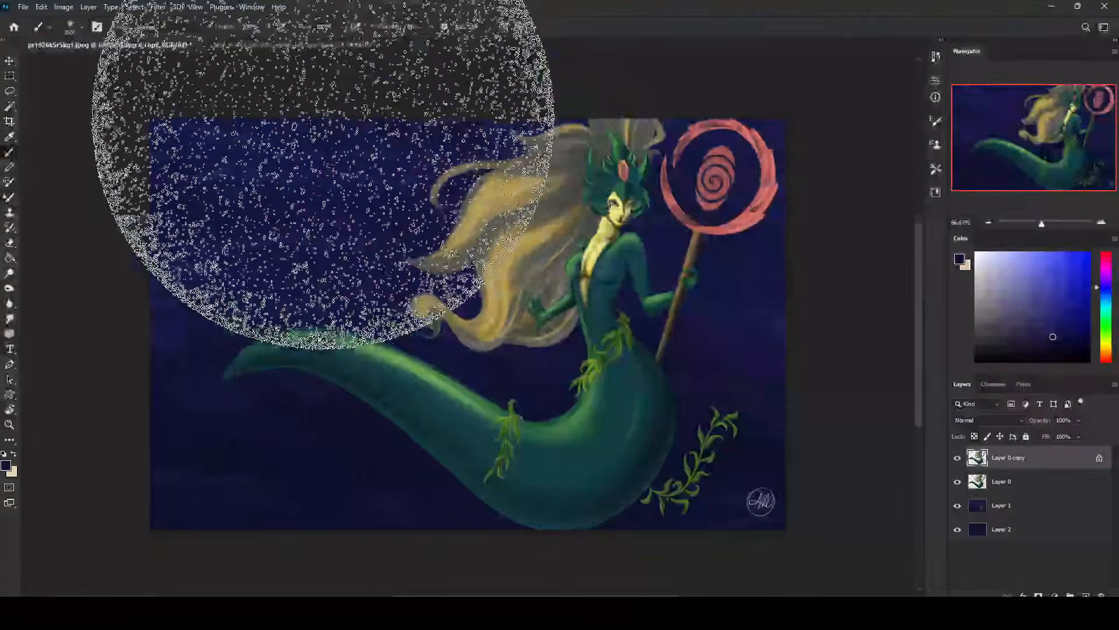
left_click(265, 27)
left_click(226, 38)
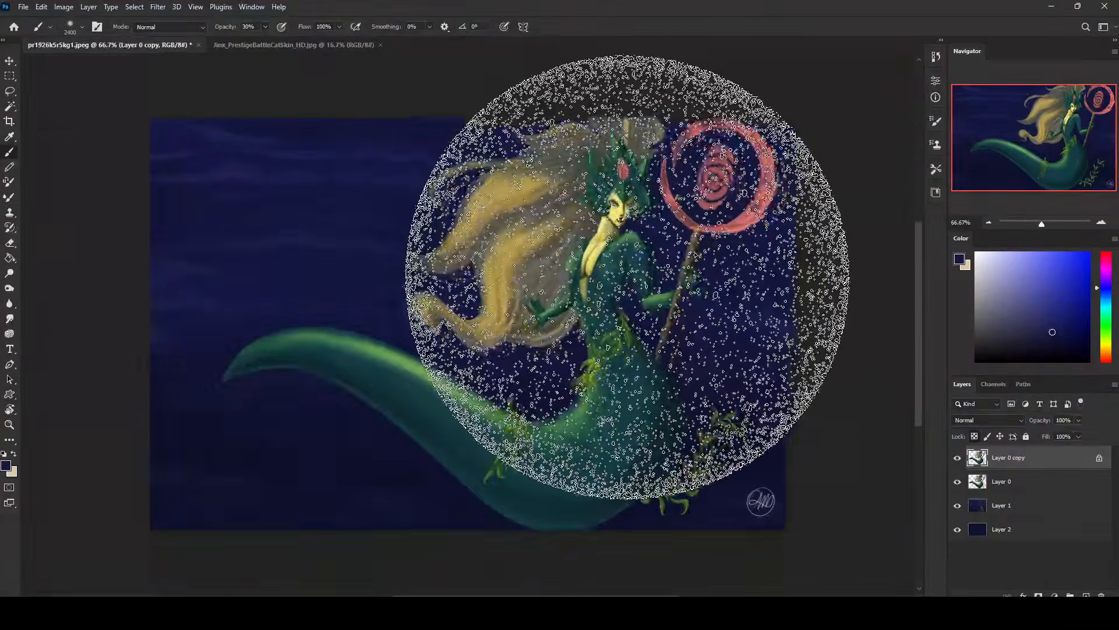
key("ctrl+minus")
key("bracketleft")
key("bracketleft")
key("bracketleft")
key("bracketleft")
key("bracketleft")
key("bracketleft")
key("bracketleft")
key("bracketleft")
key("bracketleft")
key("bracketleft")
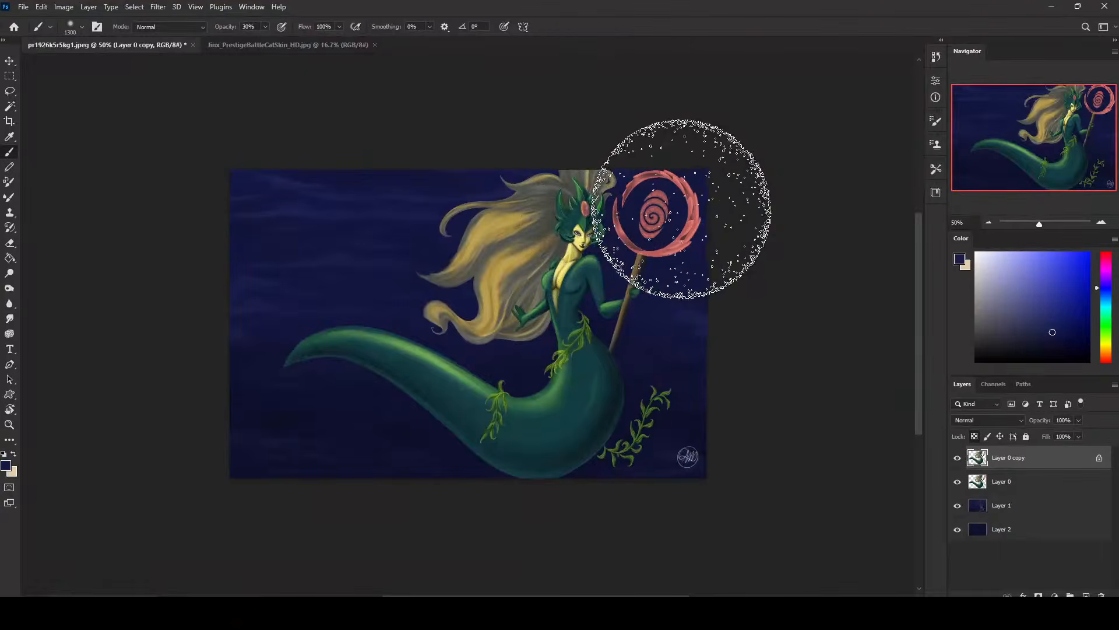
mouse_move(556, 458)
left_mouse_down()
mouse_move(415, 303)
mouse_move(621, 418)
mouse_move(262, 429)
left_mouse_up()
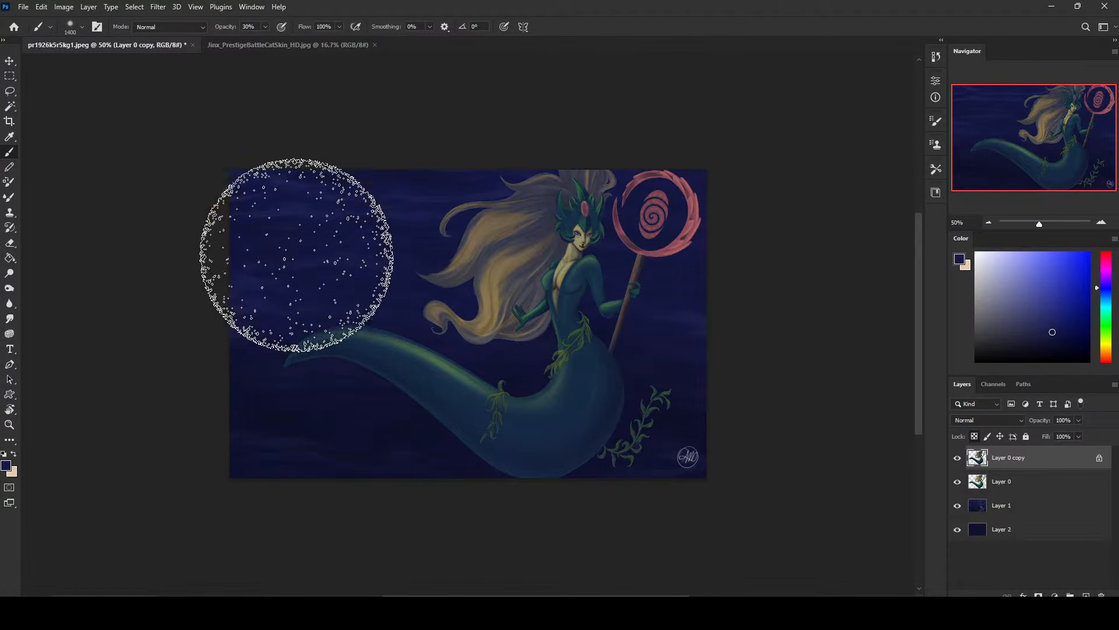
Tint the mermaid copy with the blue brush in Color mode, and toggle the copy's visibility to compare, leaving it hidden
left_click(186, 27)
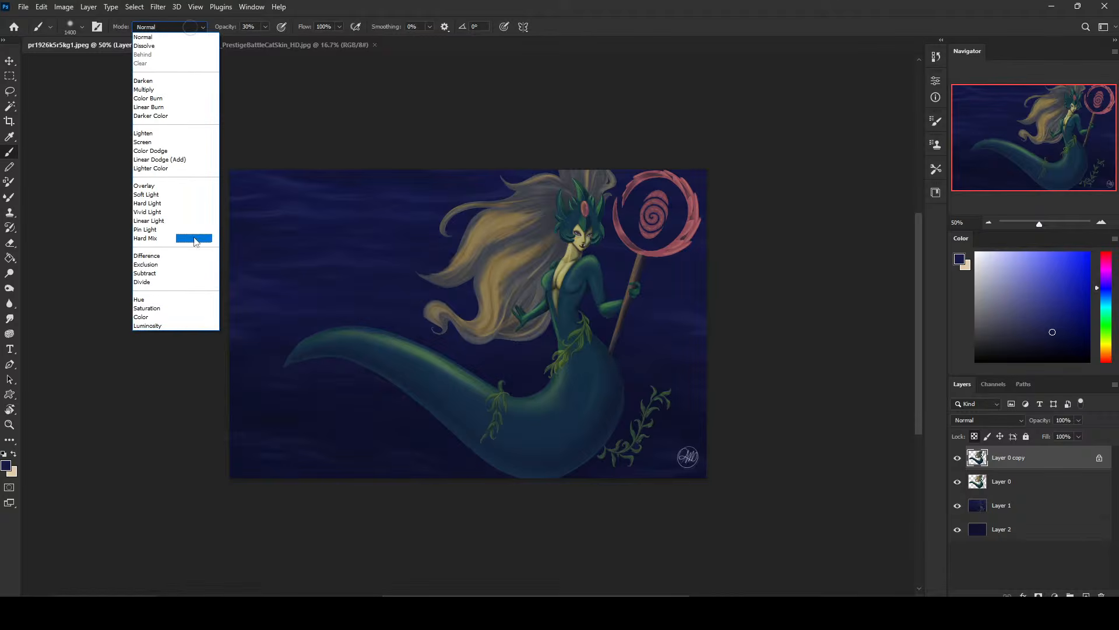
left_click(175, 320)
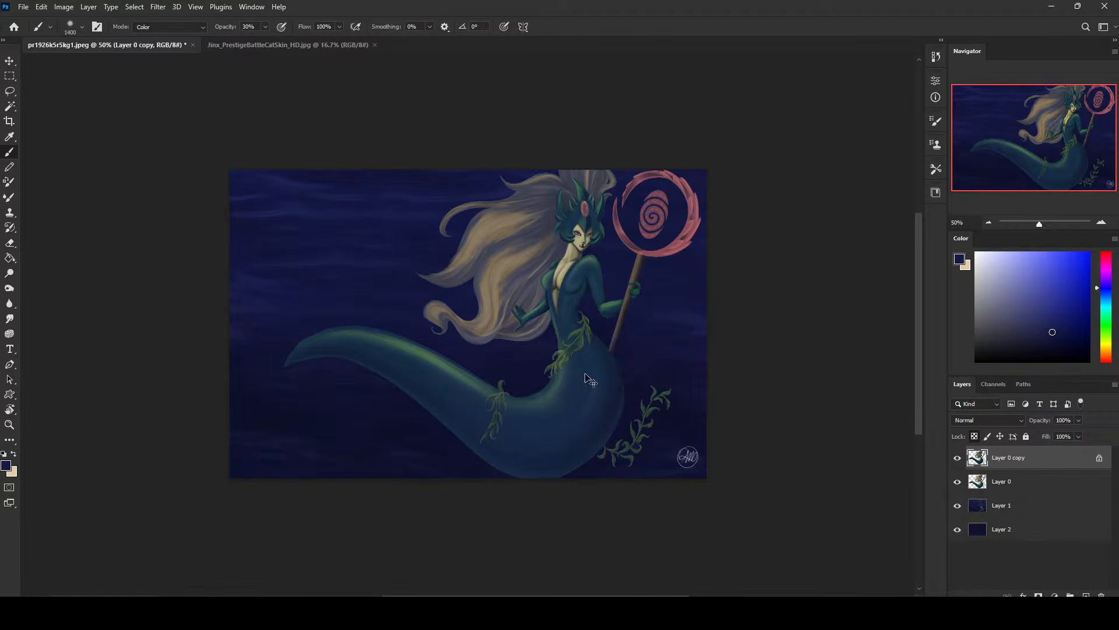
left_click(957, 466)
left_click(957, 466)
left_click(957, 466)
left_click(957, 464)
left_click(957, 463)
Merge the rebuilt water layer into the dark blue fill beneath it and duplicate the merged layer
left_click(1040, 507)
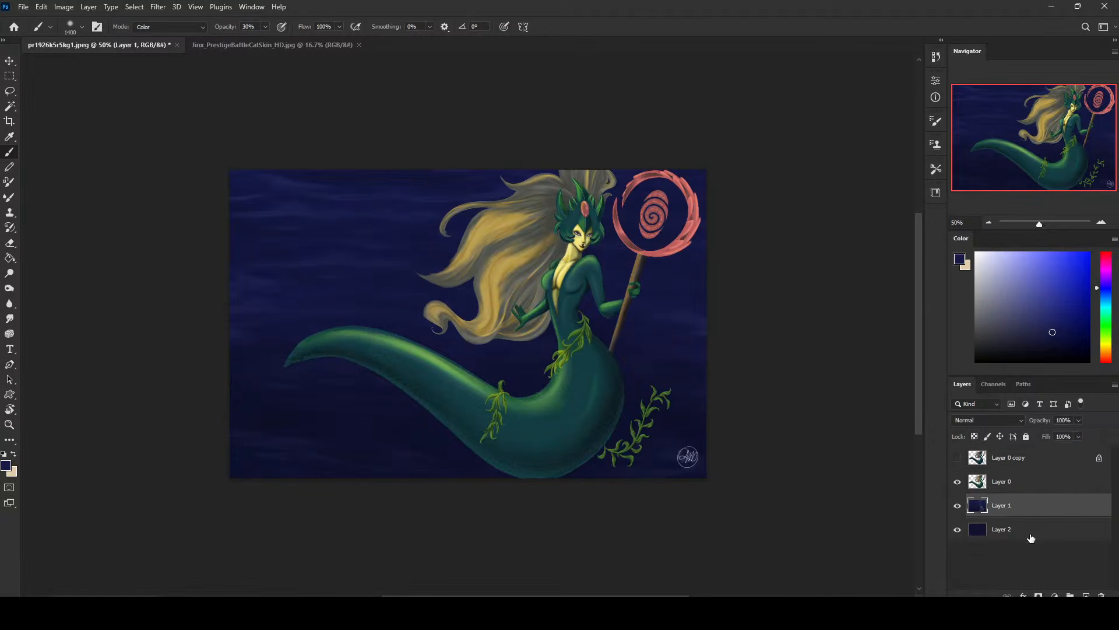
right_click(1027, 495)
left_click(991, 360)
key("ctrl+j")
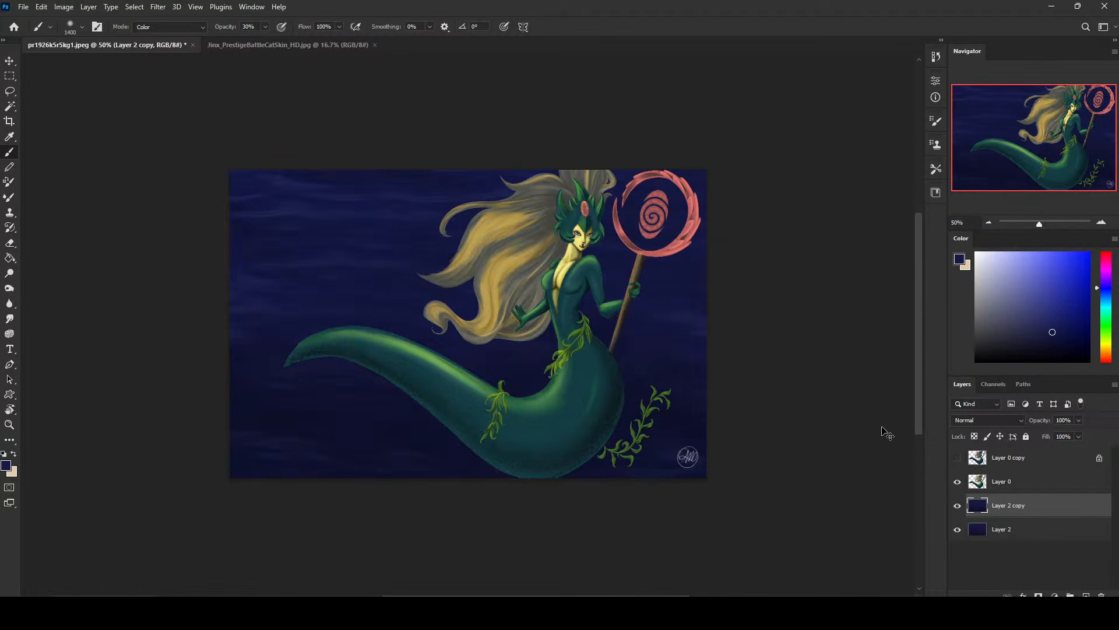
Shift the duplicated water layer towards teal with Hue/Saturation, using hue -36 and saturation +5
key("ctrl+u")
left_click_drag(848, 344, 850, 375)
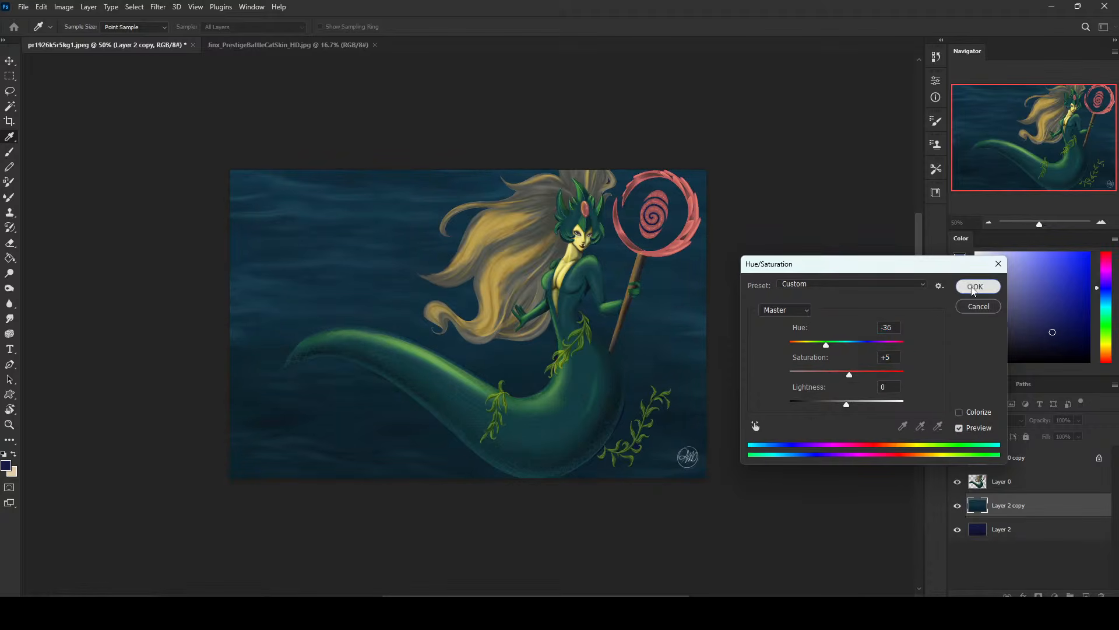
left_click(970, 287)
key("b")
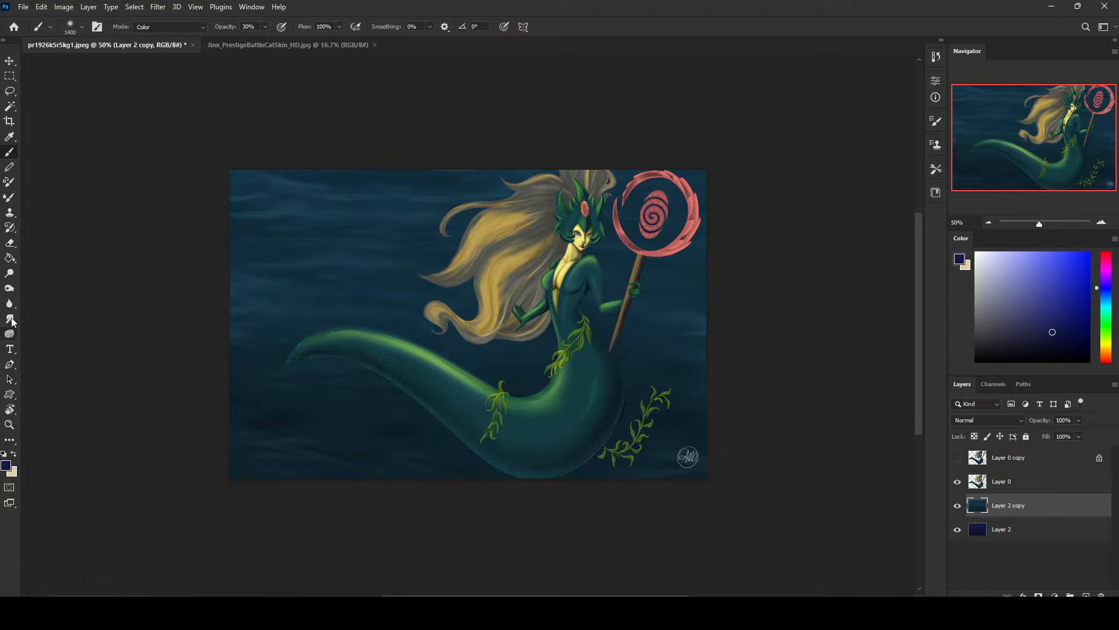
Brighten the upper water with a 2400 px Dodge brush set to Highlights, raising the exposure to 70%
left_click(11, 272)
key("bracketright")
key("bracketright")
key("bracketright")
key("bracketright")
key("bracketright")
key("bracketright")
key("bracketright")
key("bracketright")
key("bracketright")
key("bracketright")
key("bracketright")
key("bracketright")
key("bracketright")
key("bracketright")
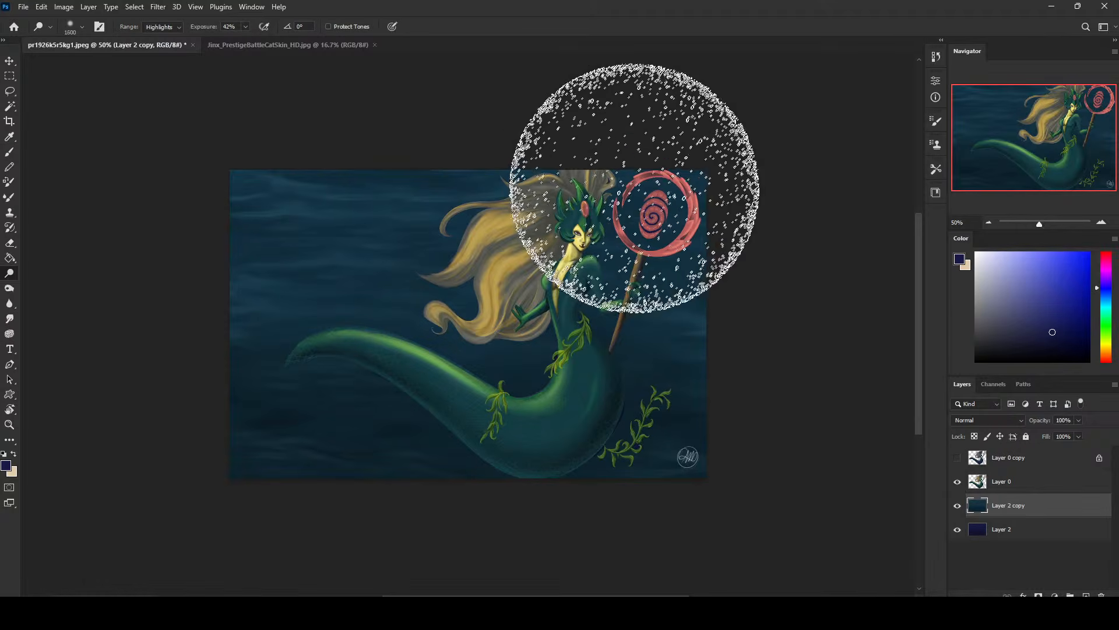
key("ctrl+minus")
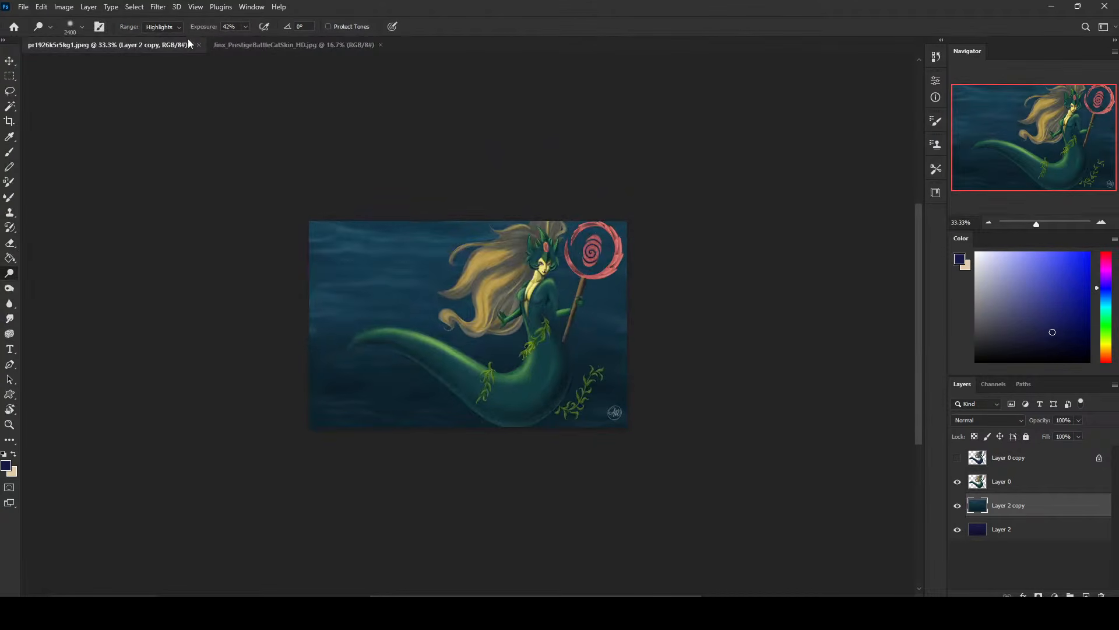
left_click_drag(250, 43, 263, 41)
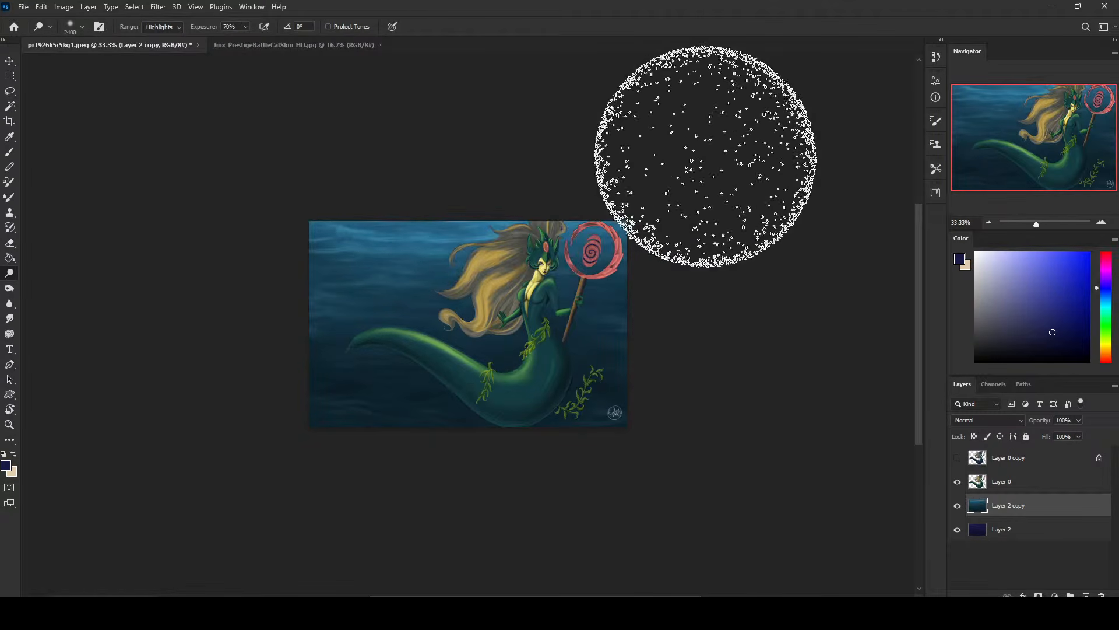
Choose a bright yellow foreground colour for the Brush and set its blending mode to Color Dodge
key("b")
left_click(1105, 346)
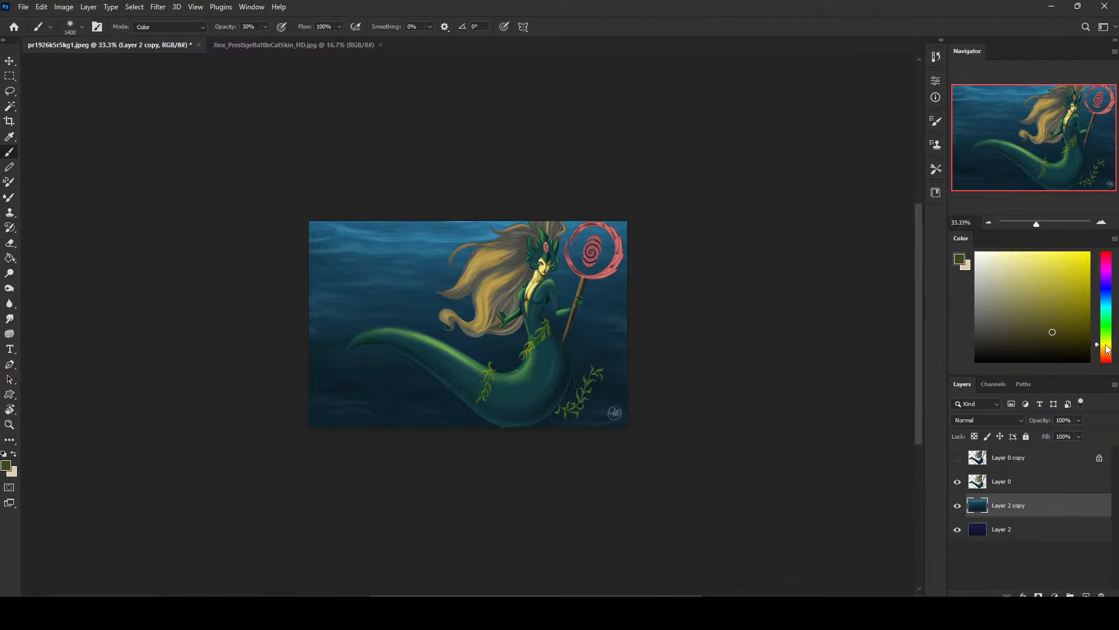
left_click_drag(1063, 283, 1096, 237)
left_click(1107, 342)
left_click(1107, 346)
left_click_drag(1046, 265, 1054, 252)
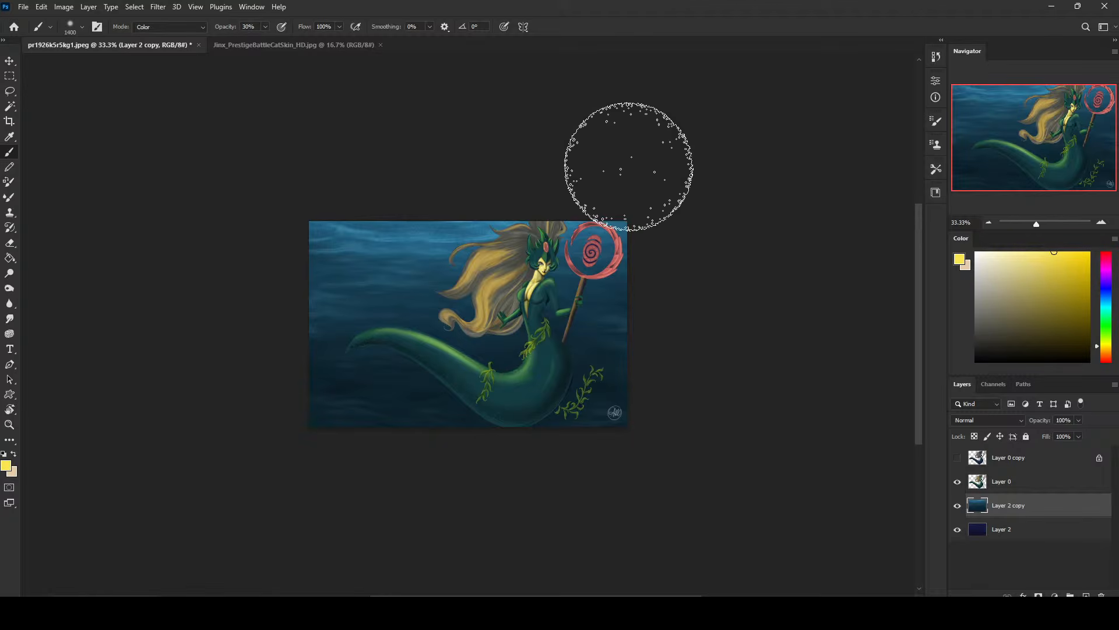
left_click(204, 27)
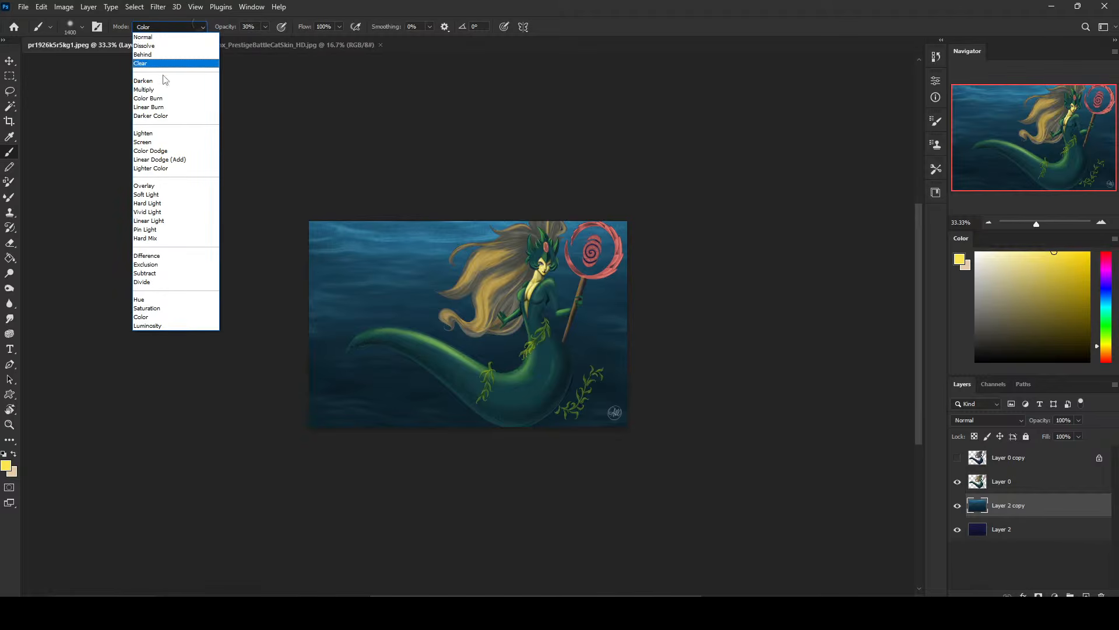
left_click(169, 151)
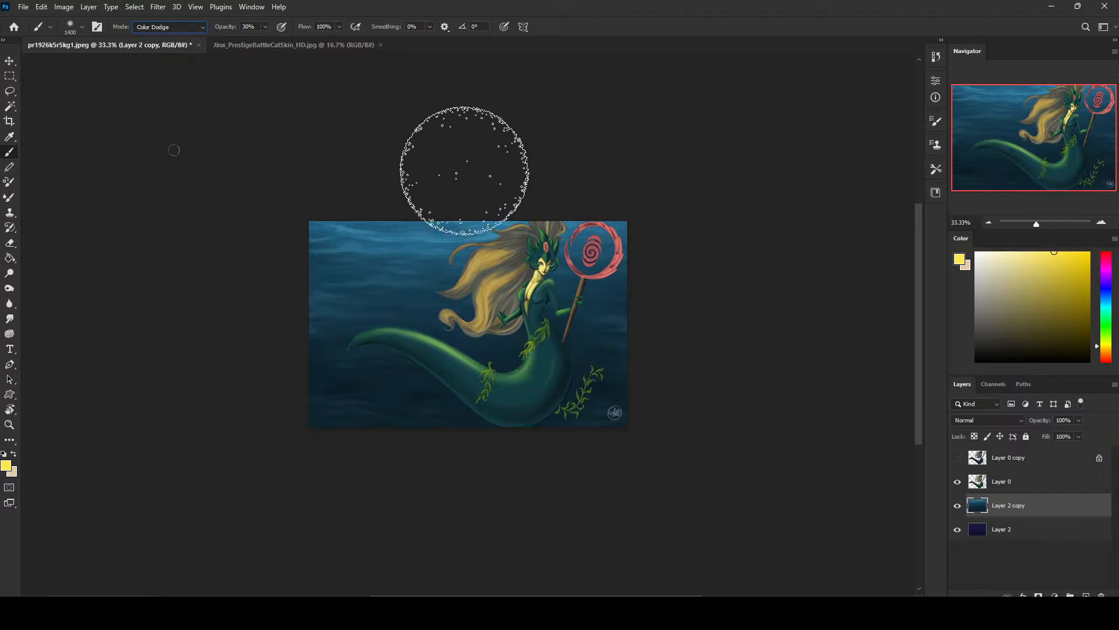
Try brightening the upper water with broad yellow Color Dodge strokes and undo the last strokes
left_click_drag(465, 171, 373, 231)
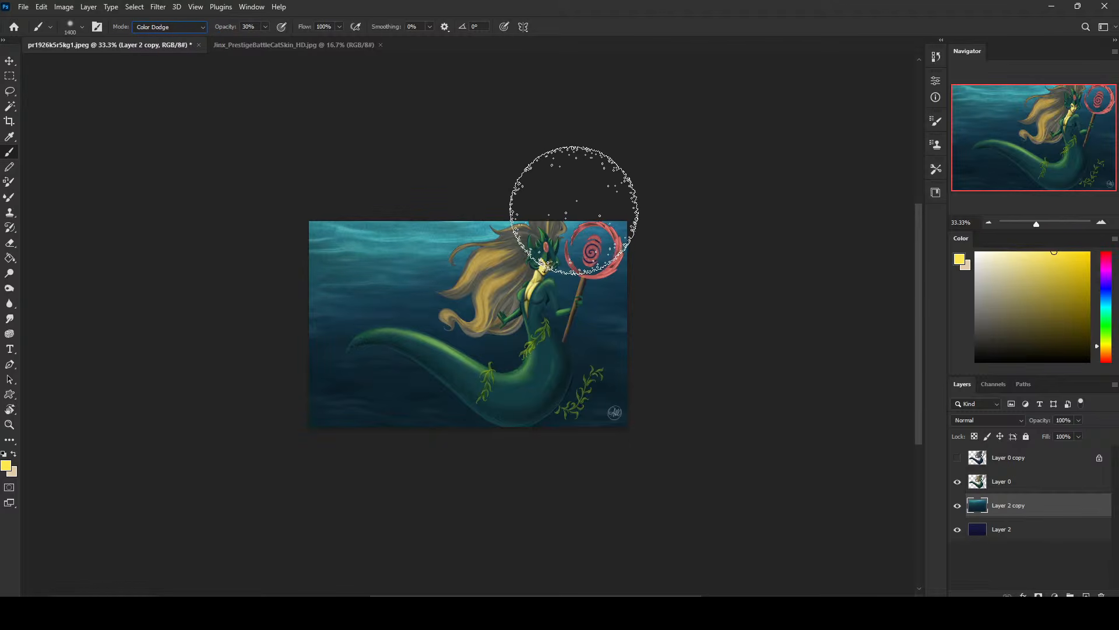
left_click_drag(622, 214, 245, 91)
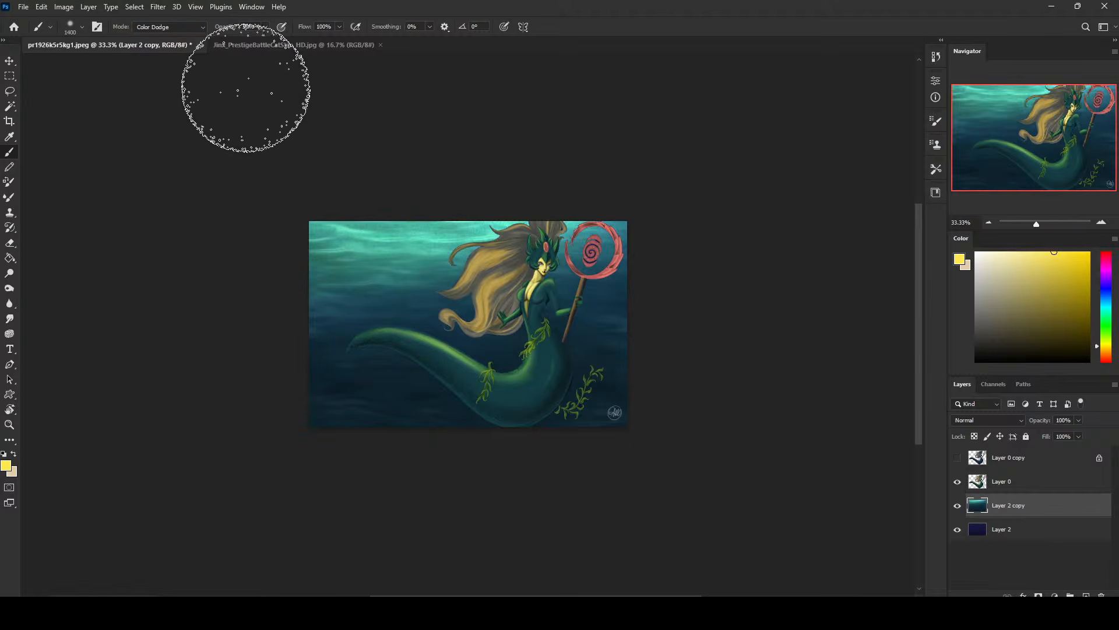
key("ctrl+z")
key("ctrl+z")
Brush yellow light across the water's upper edge with the 1400 px Color Dodge brush at 30% opacity
left_click_drag(635, 165, 105, 181)
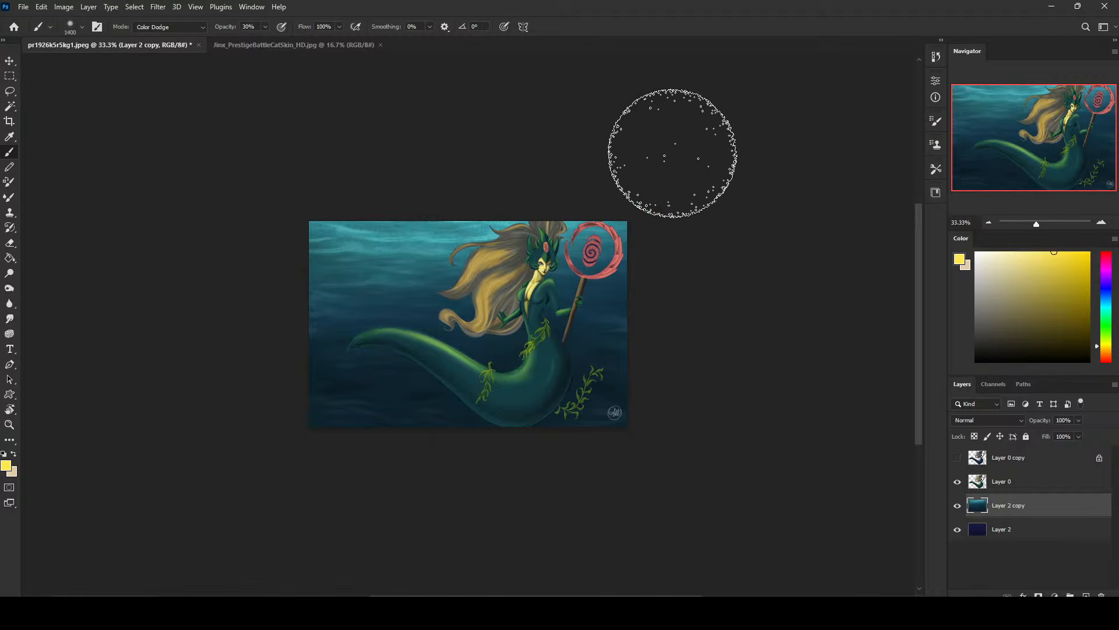
left_click_drag(669, 150, 106, 119)
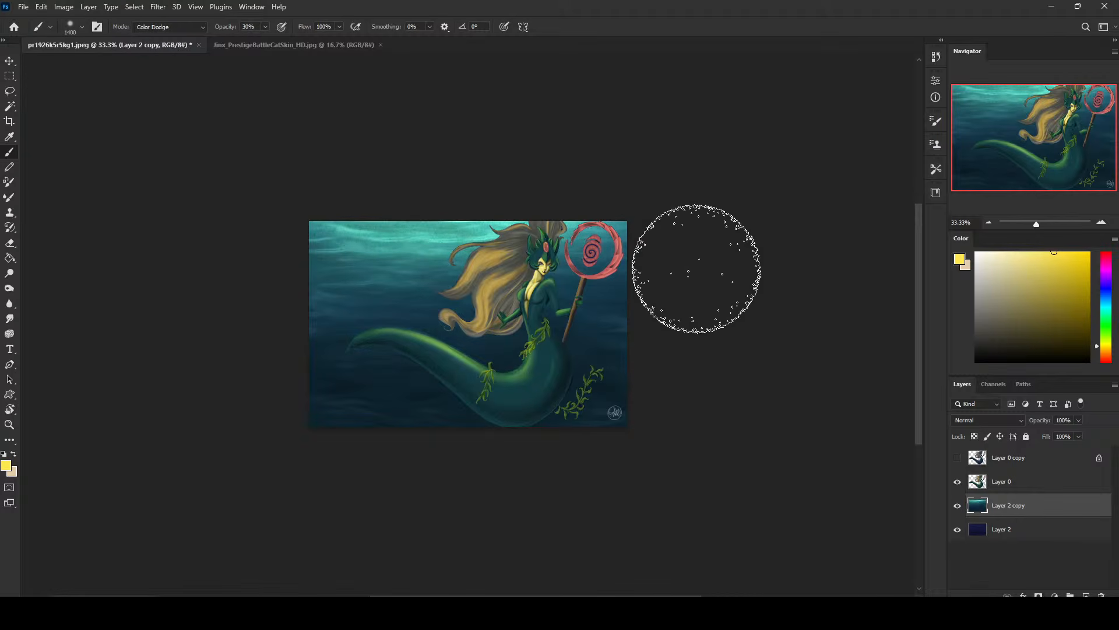
Try brightening the middle and lower water with broad yellow Color Dodge strokes and undo them
left_click_drag(635, 308, 225, 270)
left_click_drag(777, 284, 110, 219)
left_click_drag(634, 309, 303, 326)
key("ctrl+z")
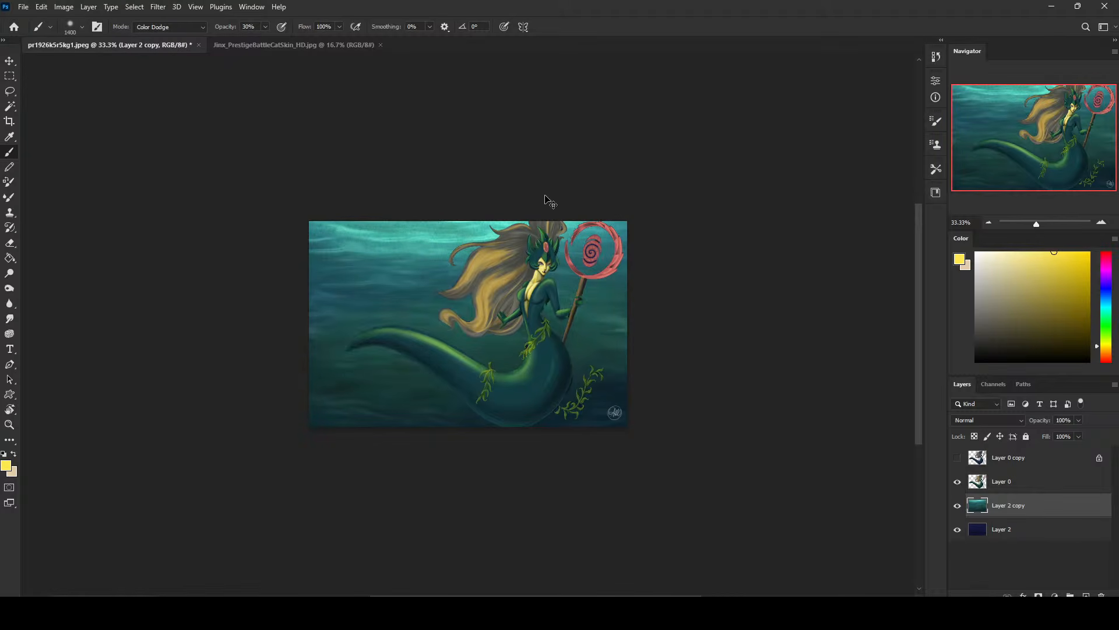
key("ctrl+z")
key("ctrl+z")
Sample teal from the upper water and brush Color Dodge light across the water behind the mermaid, undoing the excess strokes
left_click(424, 240, "alt")
mouse_move(651, 308)
left_mouse_down()
mouse_move(511, 338)
mouse_move(325, 337)
left_mouse_up()
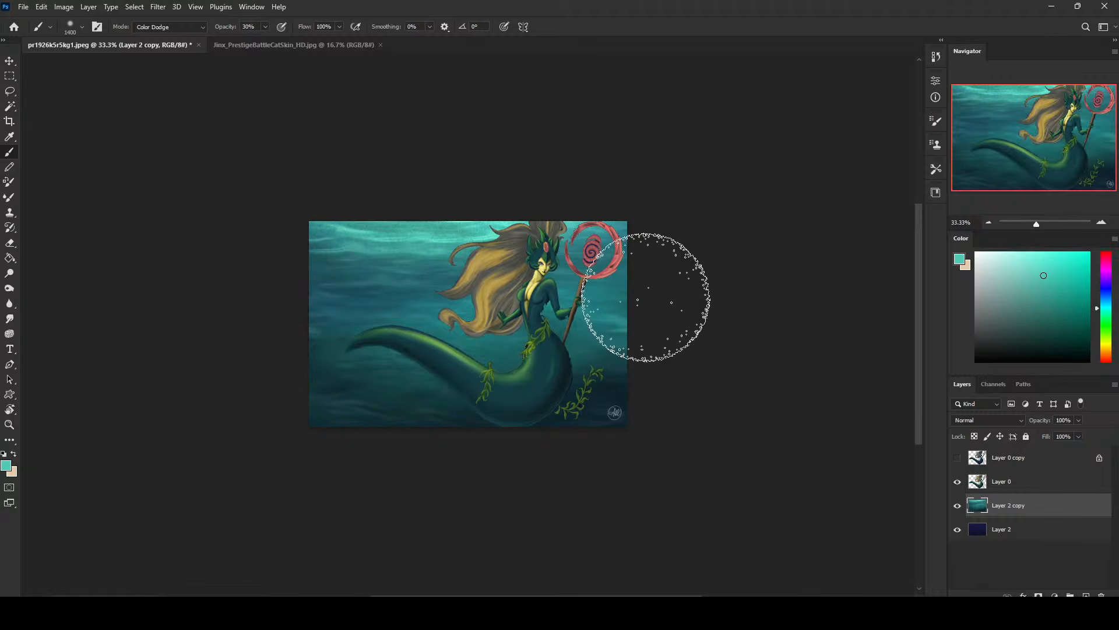
left_click_drag(655, 305, 233, 369)
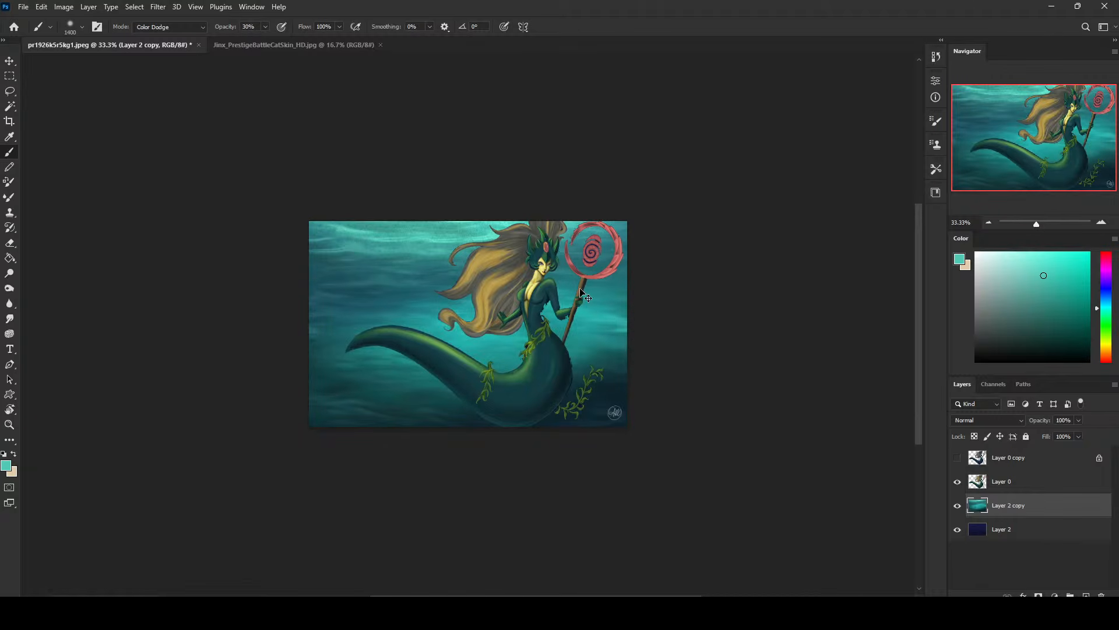
key("ctrl+z")
left_click_drag(645, 309, 88, 345)
key("ctrl+z")
Duplicate Layer 0 and darken the copied figure with Hue/Saturation, setting Lightness to about -32
left_click(991, 481)
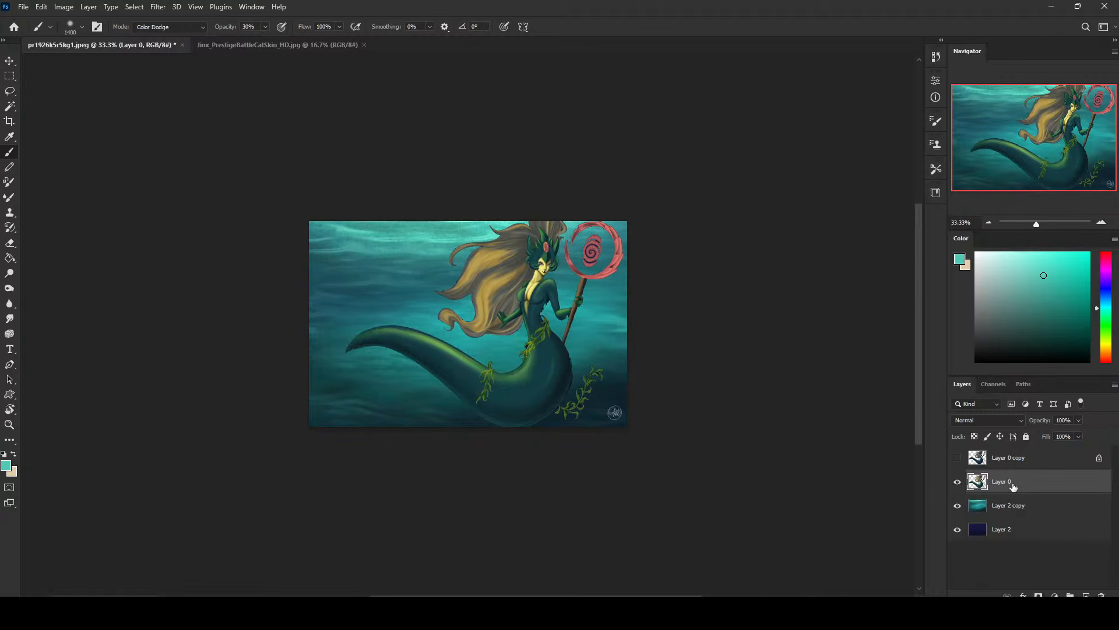
key("ctrl+u")
left_click(984, 305)
key("ctrl+j")
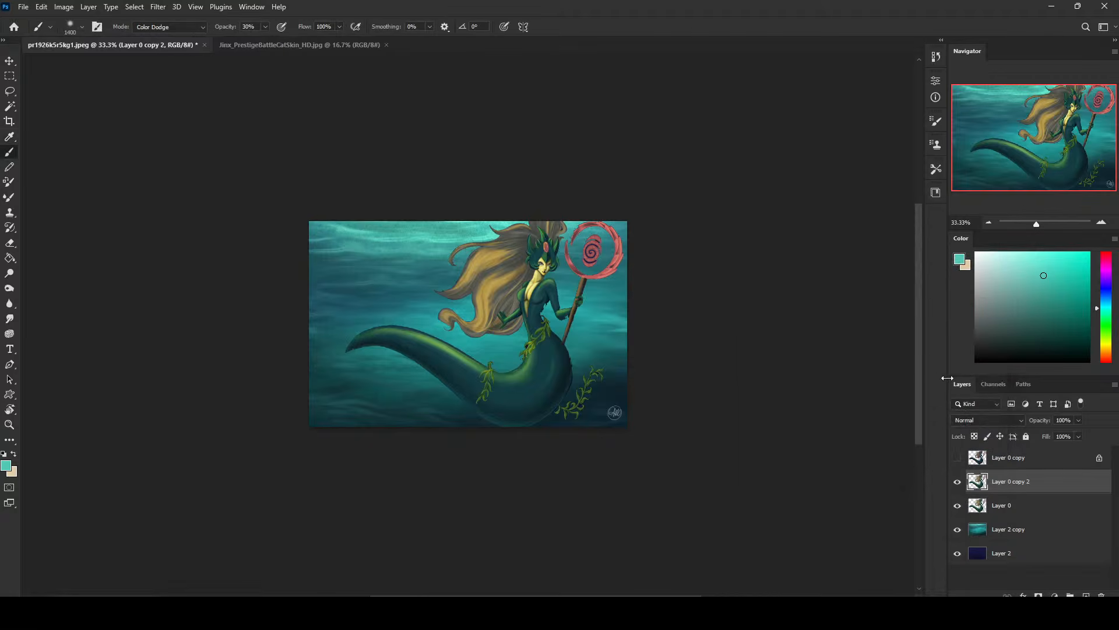
key("ctrl+u")
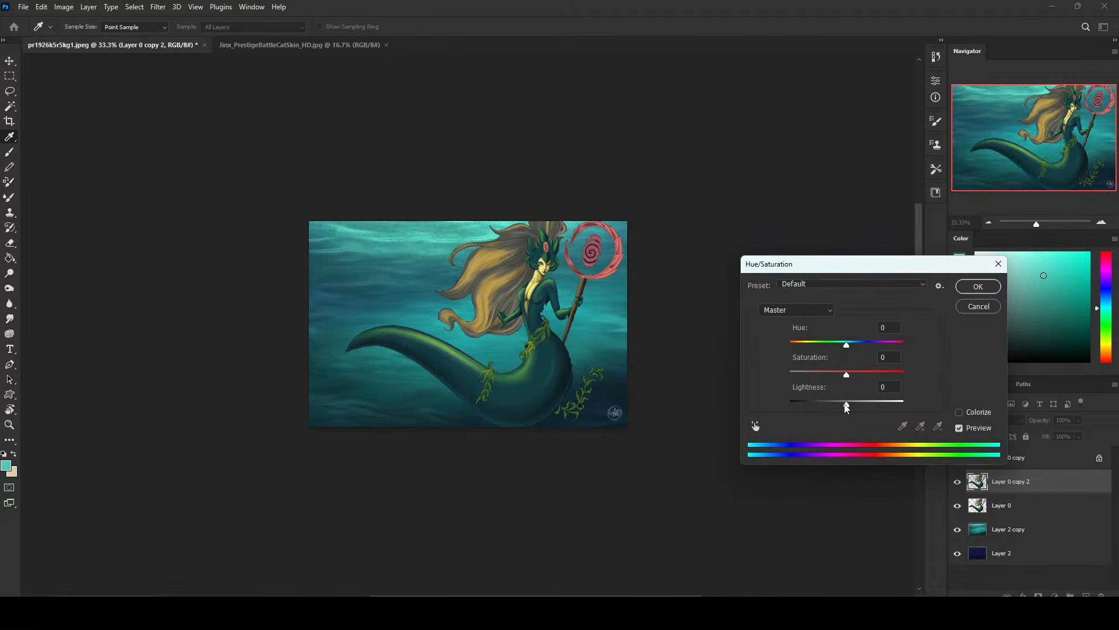
left_click_drag(846, 406, 832, 407)
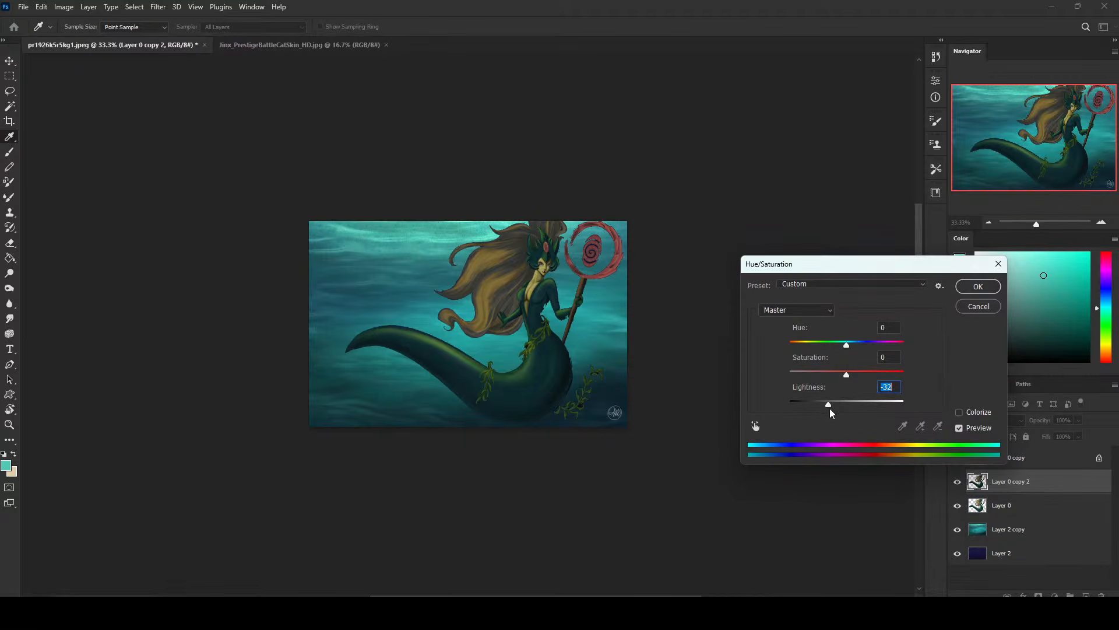
left_click(979, 286)
key("b")
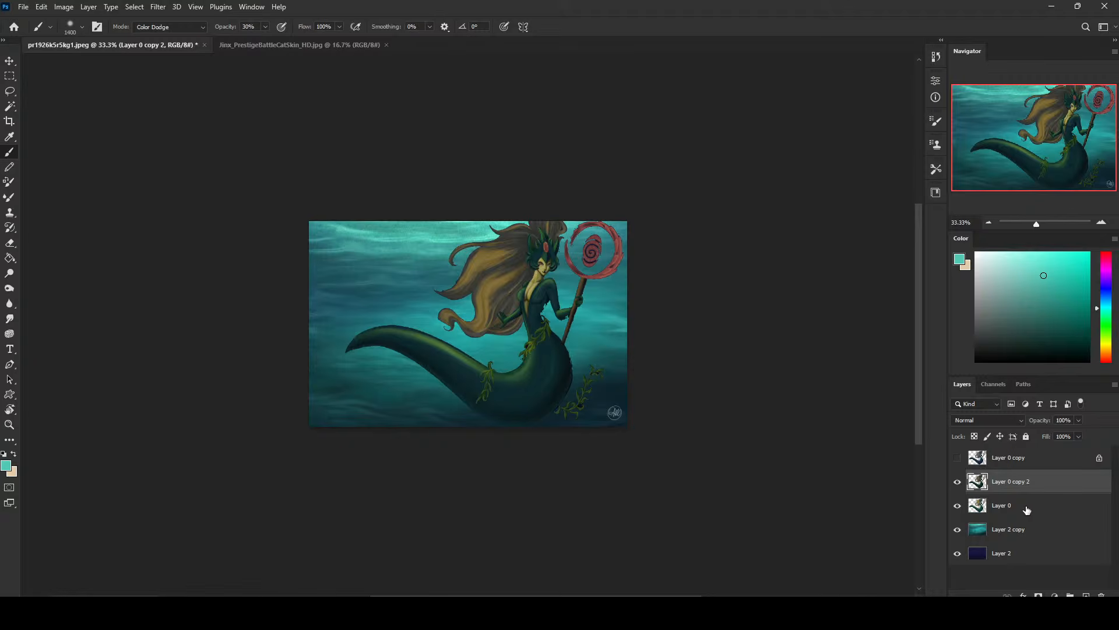
Compare the teal-water rework with earlier history states, going back as far as the Lock Layer state
left_click(937, 57)
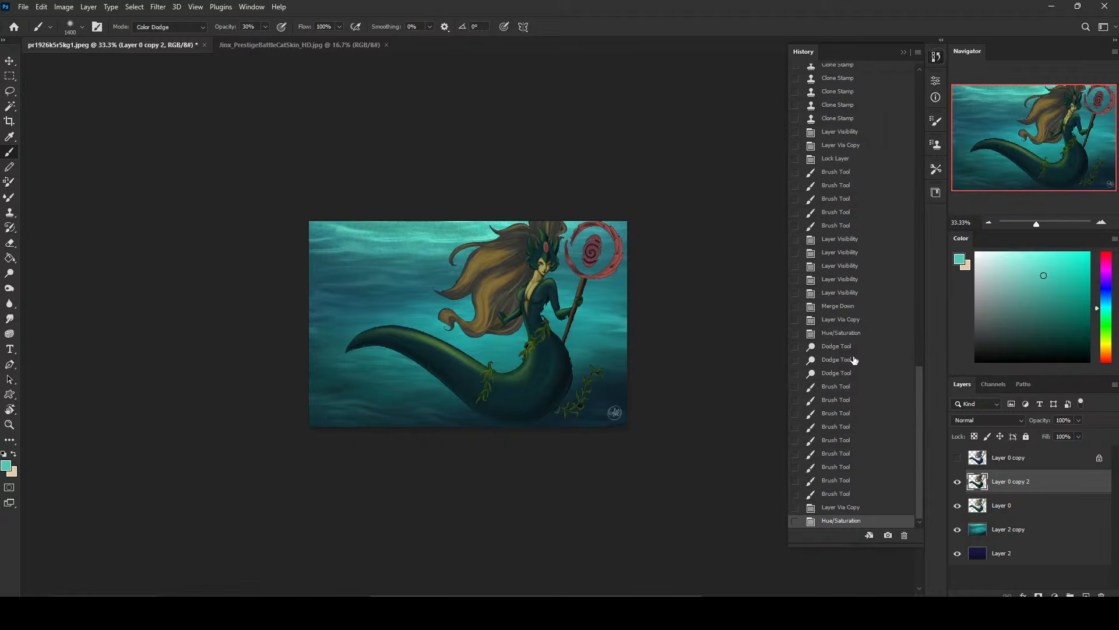
left_click(847, 334)
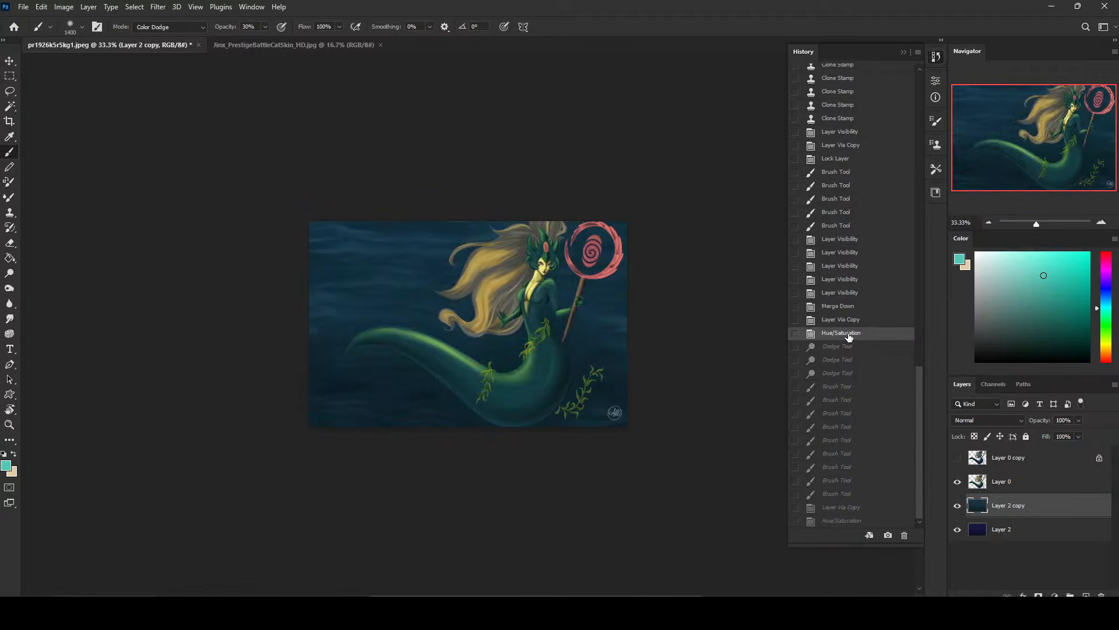
left_click(838, 239)
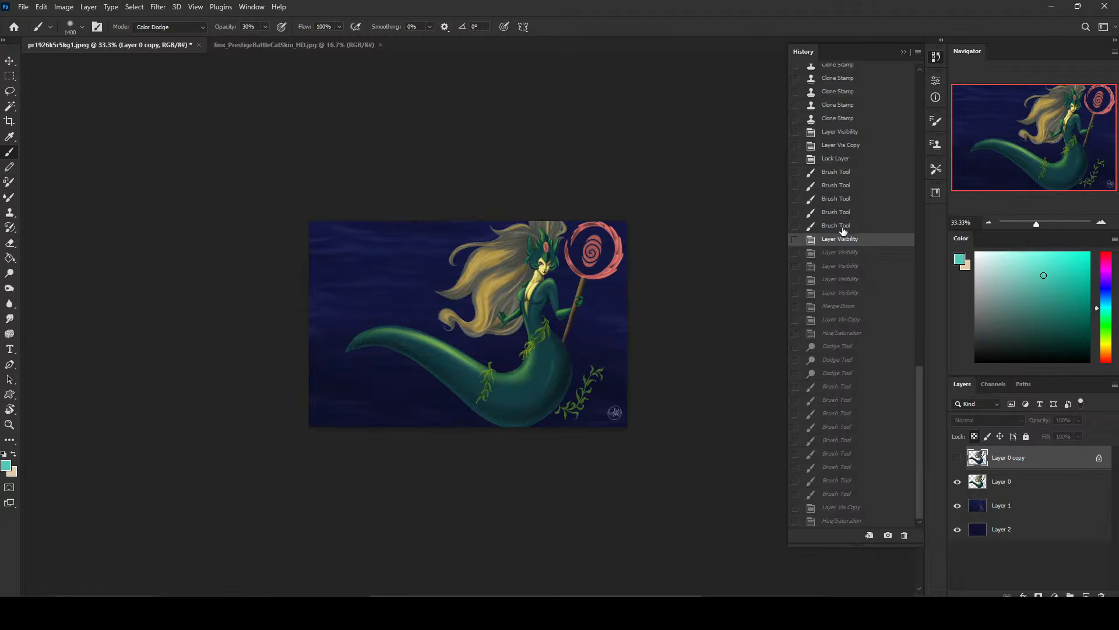
left_click(845, 226)
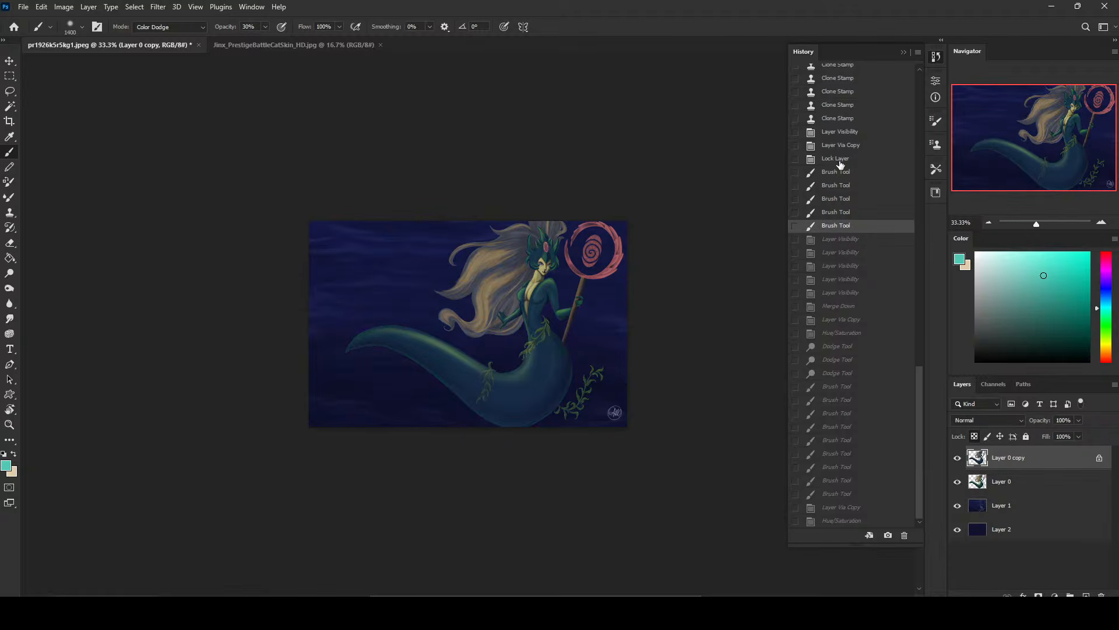
left_click(841, 161)
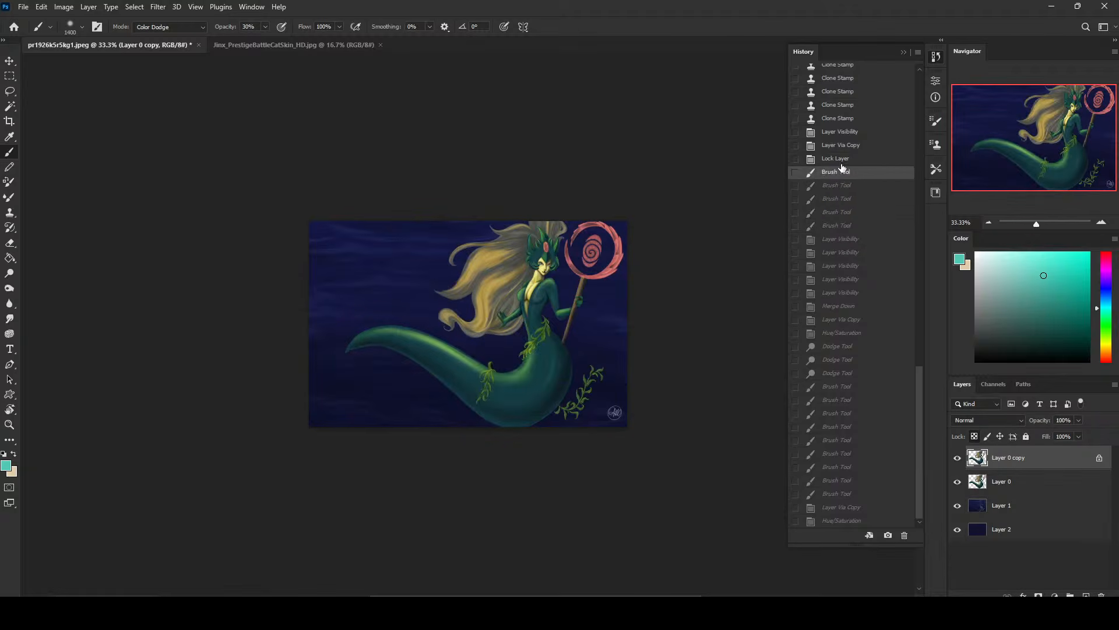
left_click(841, 521)
left_click(839, 160)
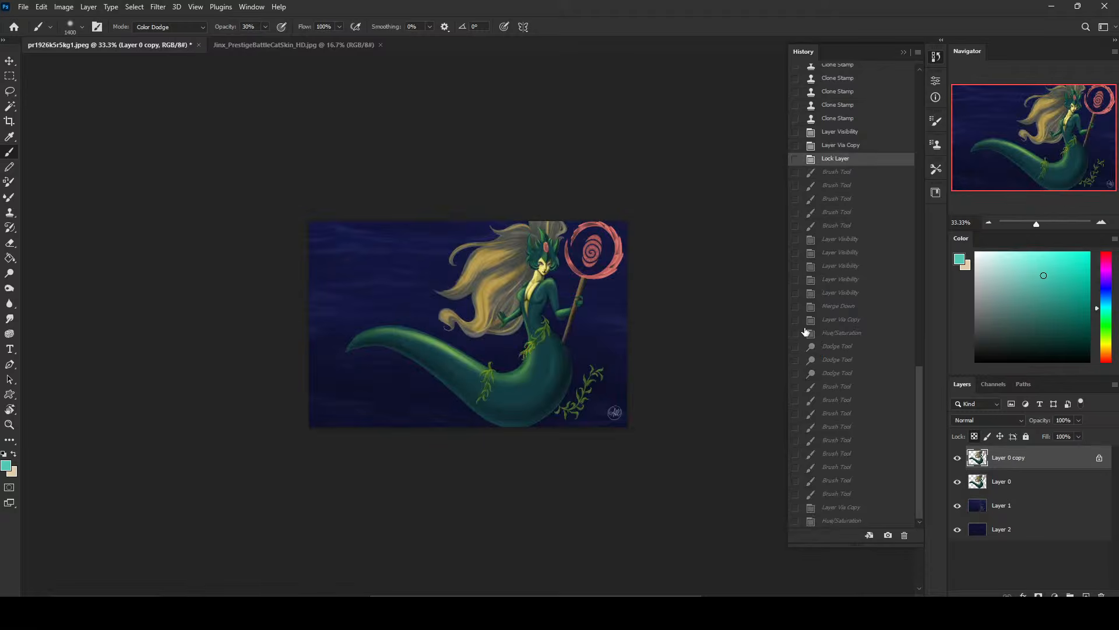
left_click(839, 521)
key("ctrl+plus")
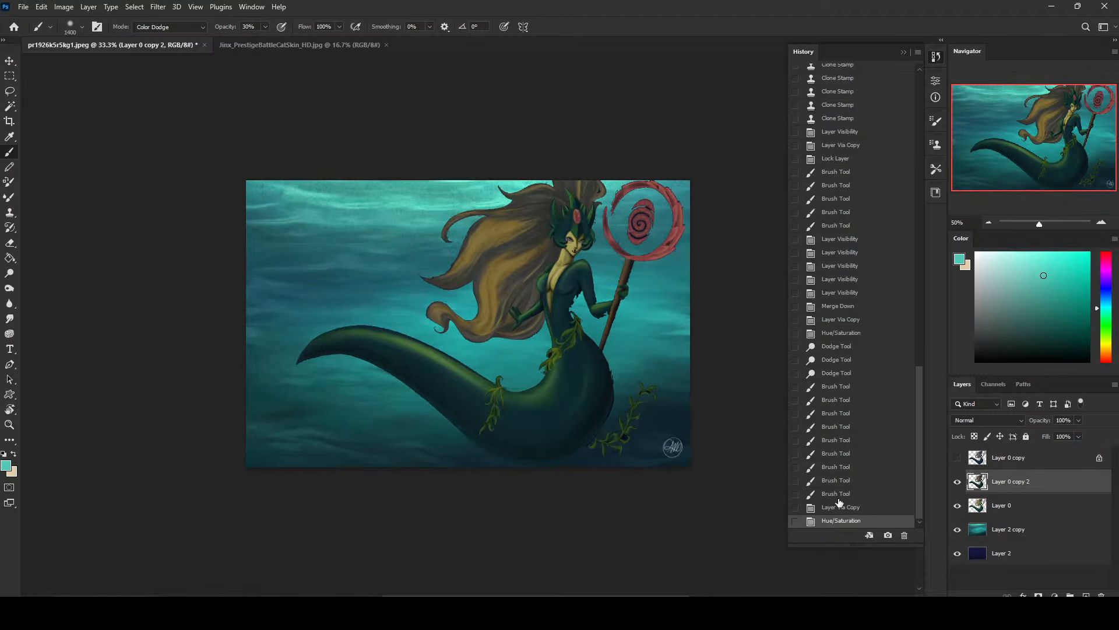
left_click(859, 160)
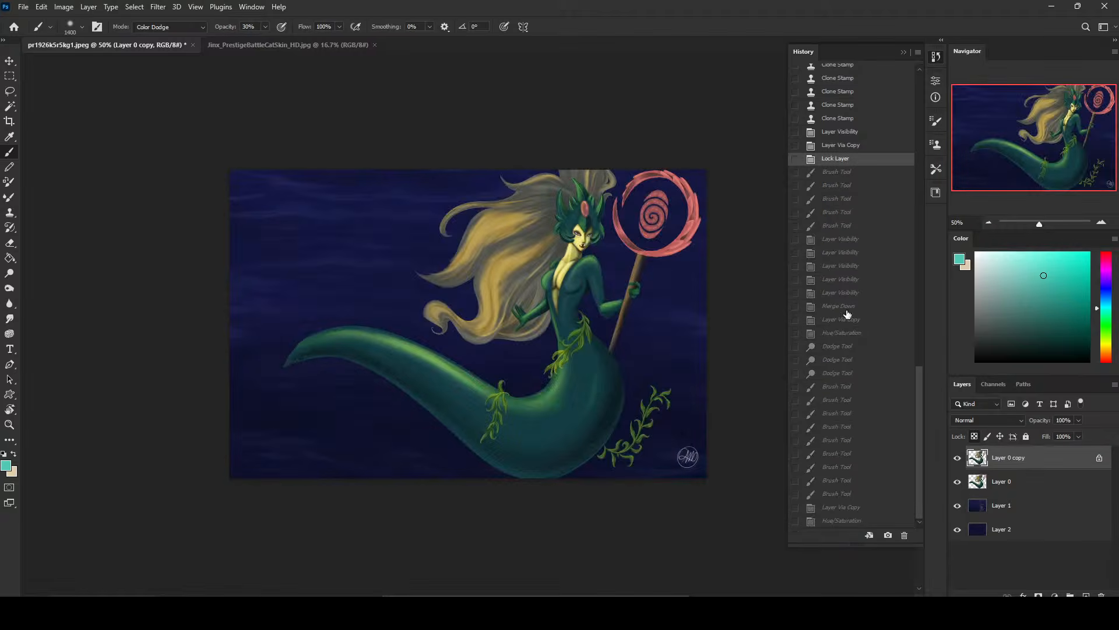
left_click(853, 521)
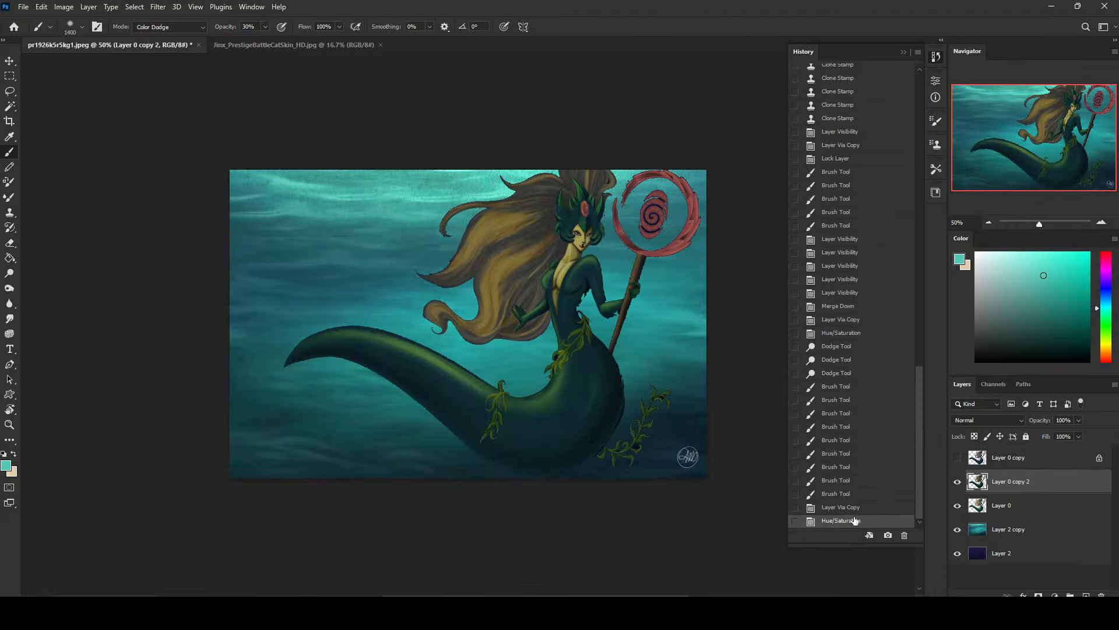
left_click(866, 162)
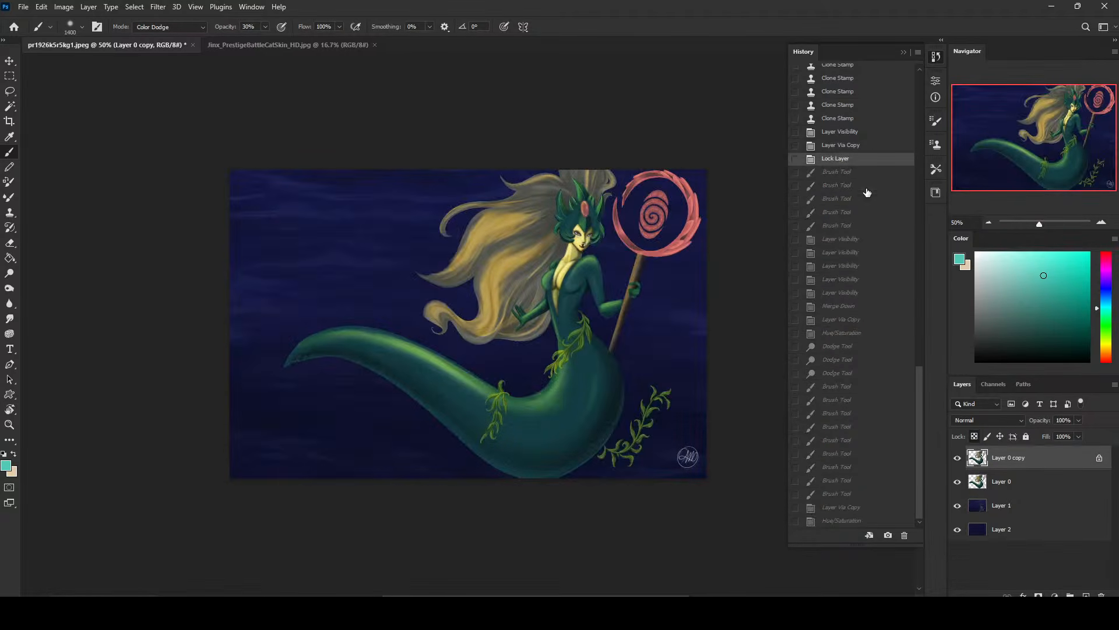
left_click(842, 521)
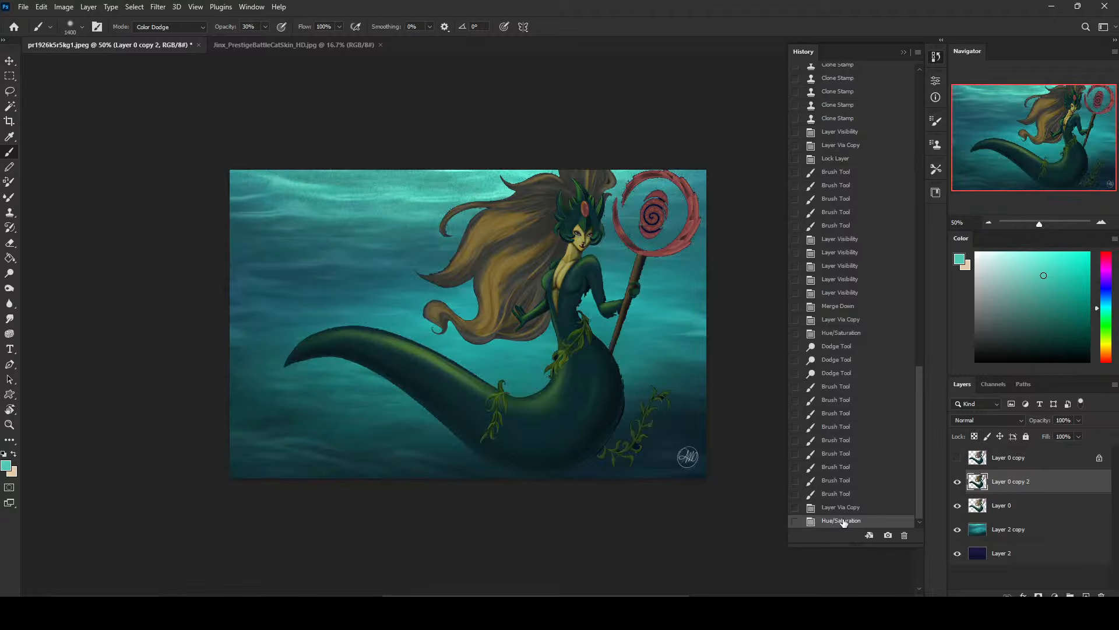
Revert the history to the last Brush Tool state before the layer visibility changes and compare the figure with Layer 0 copy hidden and shown
left_click(851, 163)
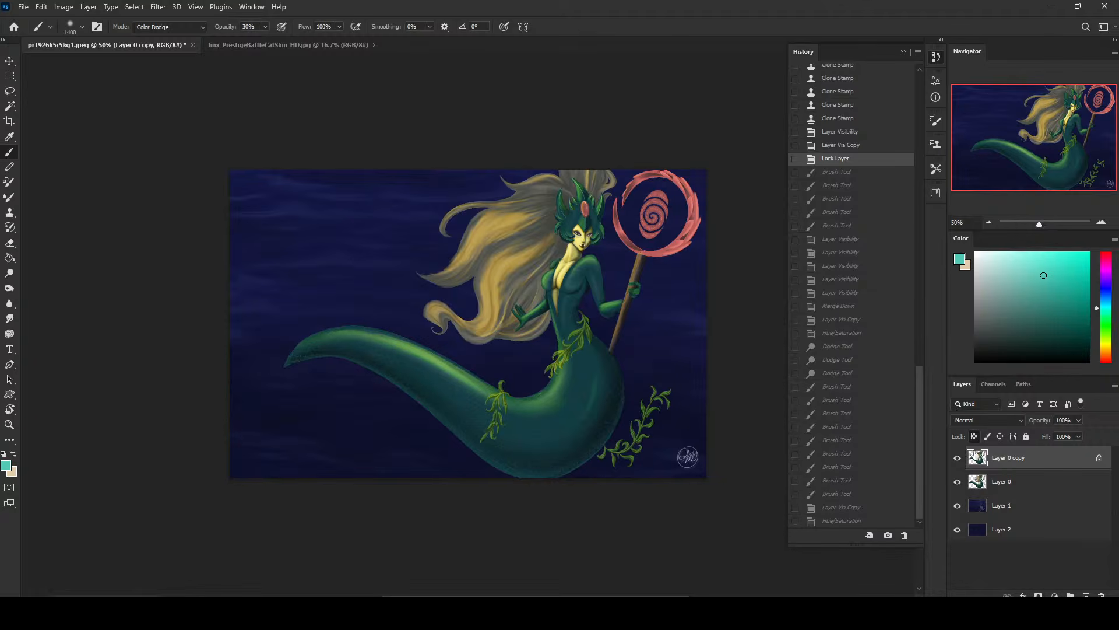
left_click(904, 53)
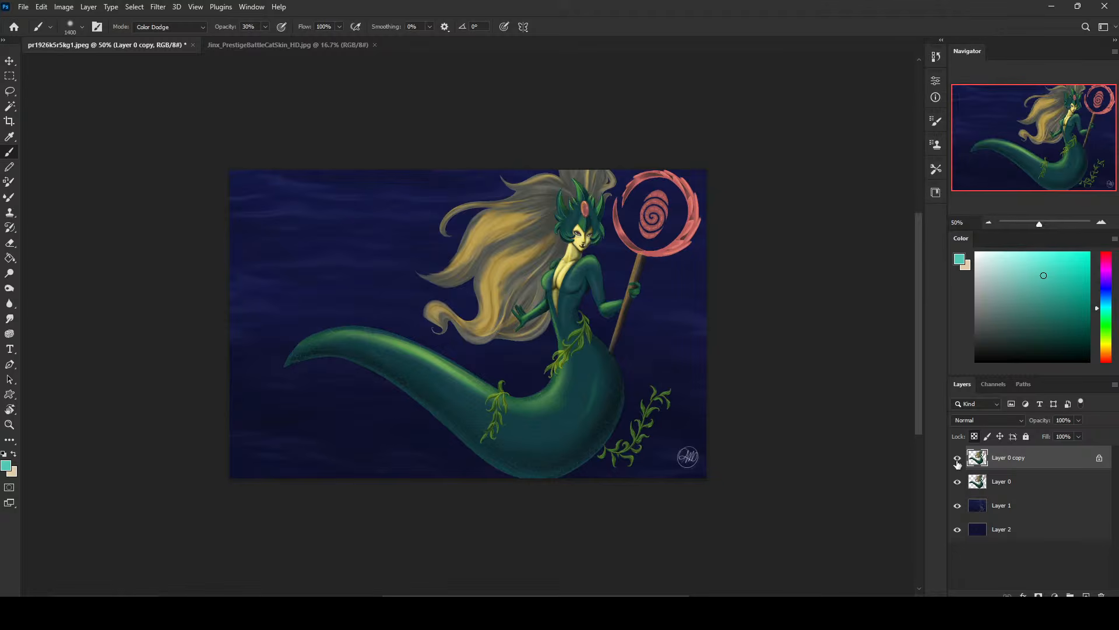
left_click(936, 57)
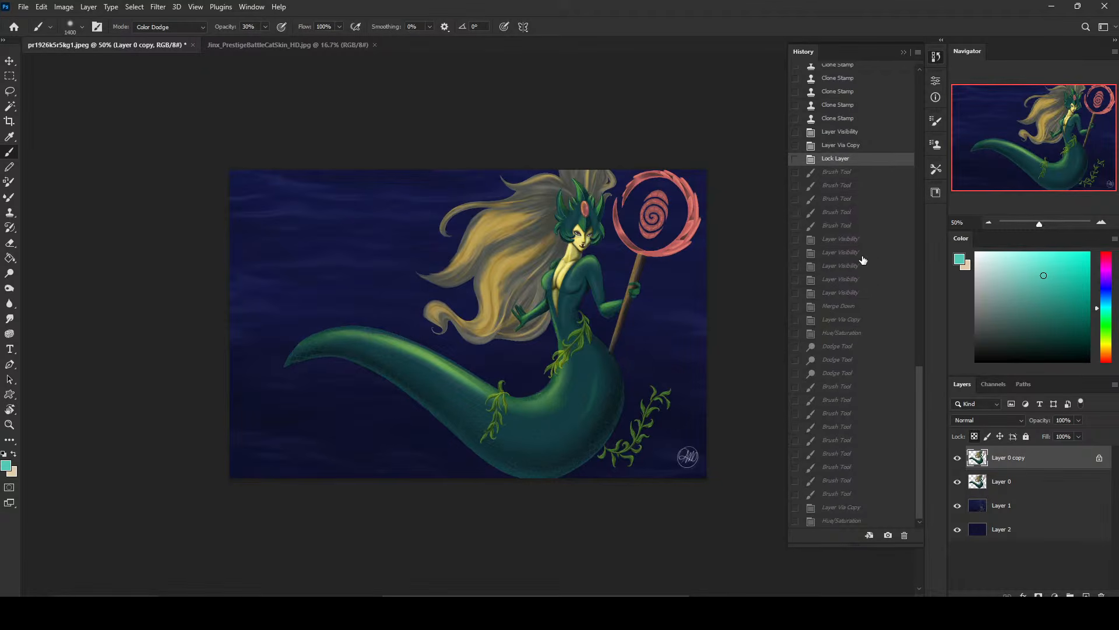
left_click(858, 334)
left_click(855, 226)
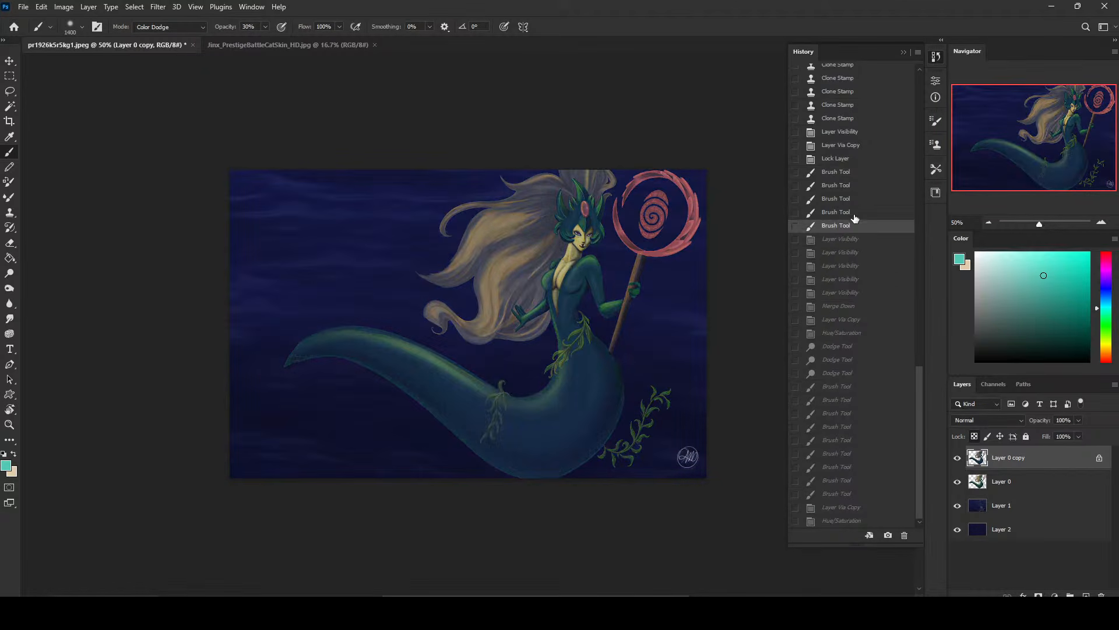
left_click(904, 53)
left_click(958, 458)
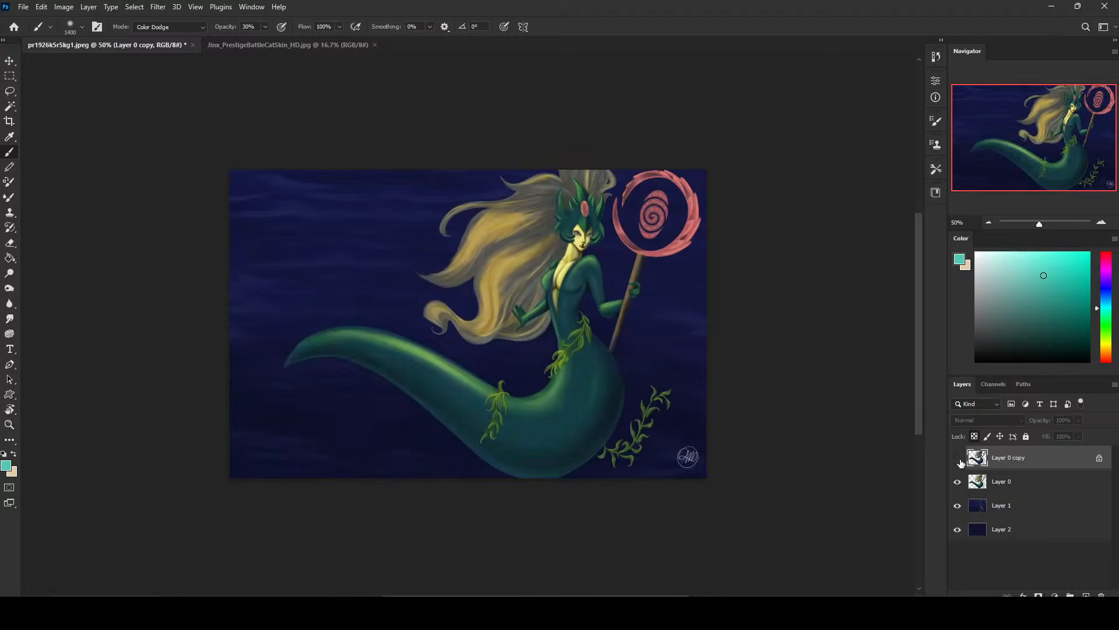
left_click(958, 458)
Merge Layer 0 copy down into Layer 0 and Layer 1 down into Layer 2
right_click(1030, 462)
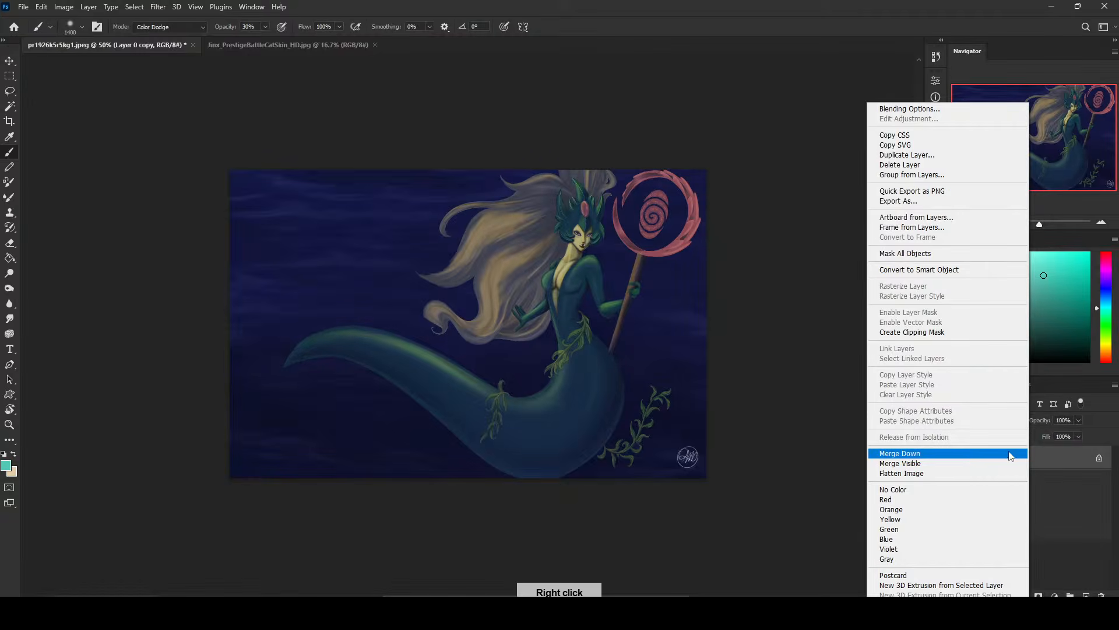
left_click(973, 454)
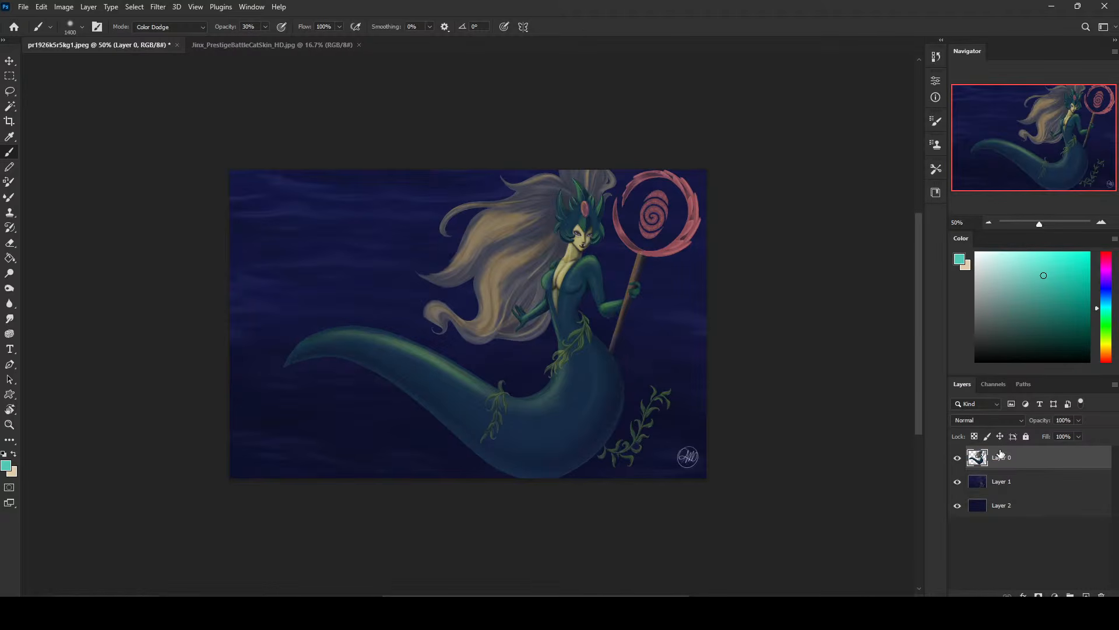
left_click(1041, 489)
right_click(1012, 478)
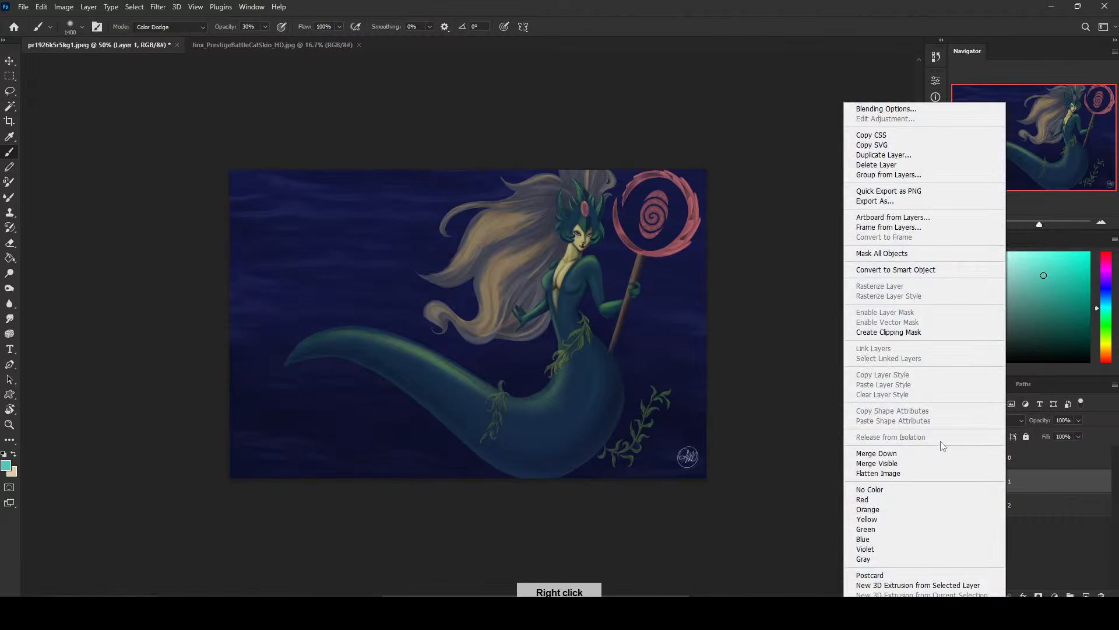
left_click(909, 453)
Choose a bright light blue and brighten the water on Layer 2 with the Dodge tool (Highlights, 70% exposure) and the Color Dodge Brush
left_click(9, 274)
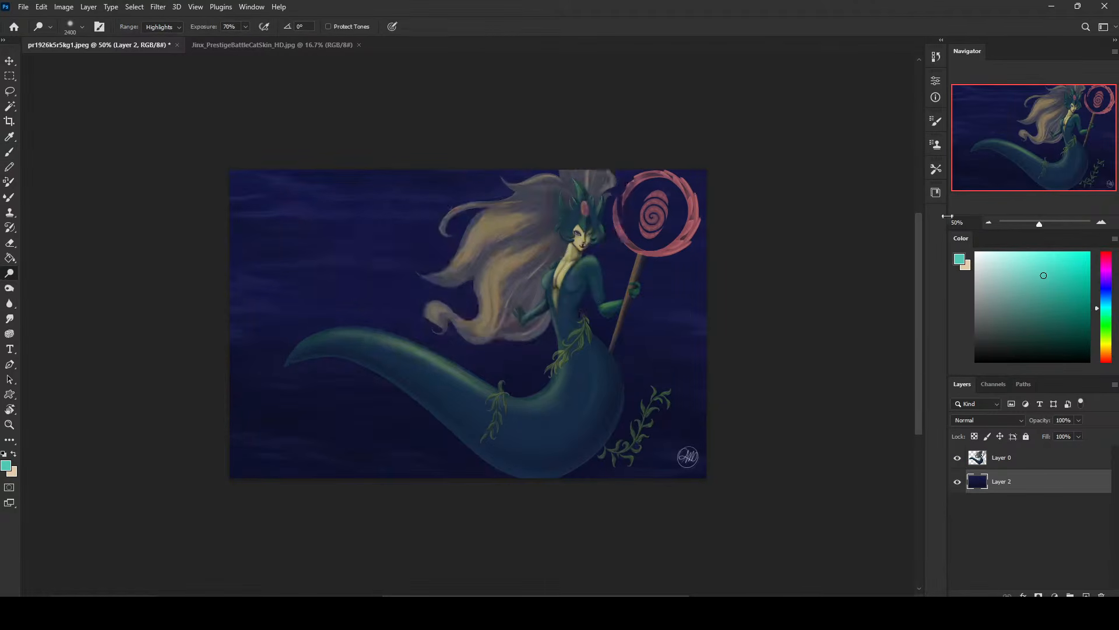
left_click_drag(1104, 304, 1104, 299)
left_click(1054, 253)
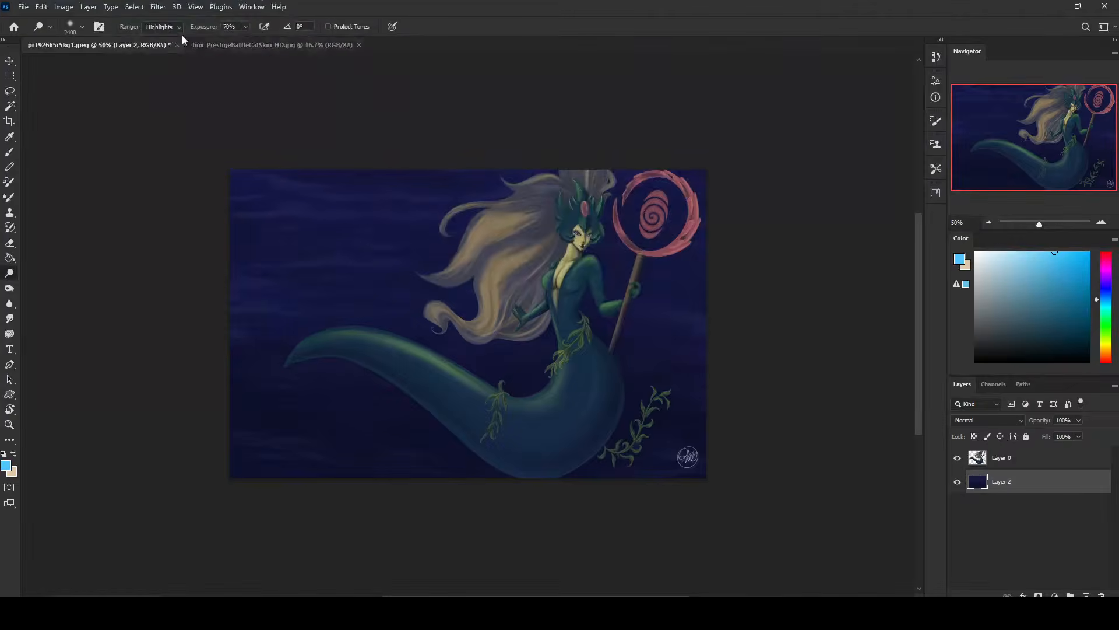
key("ctrl+minus")
key("ctrl+minus")
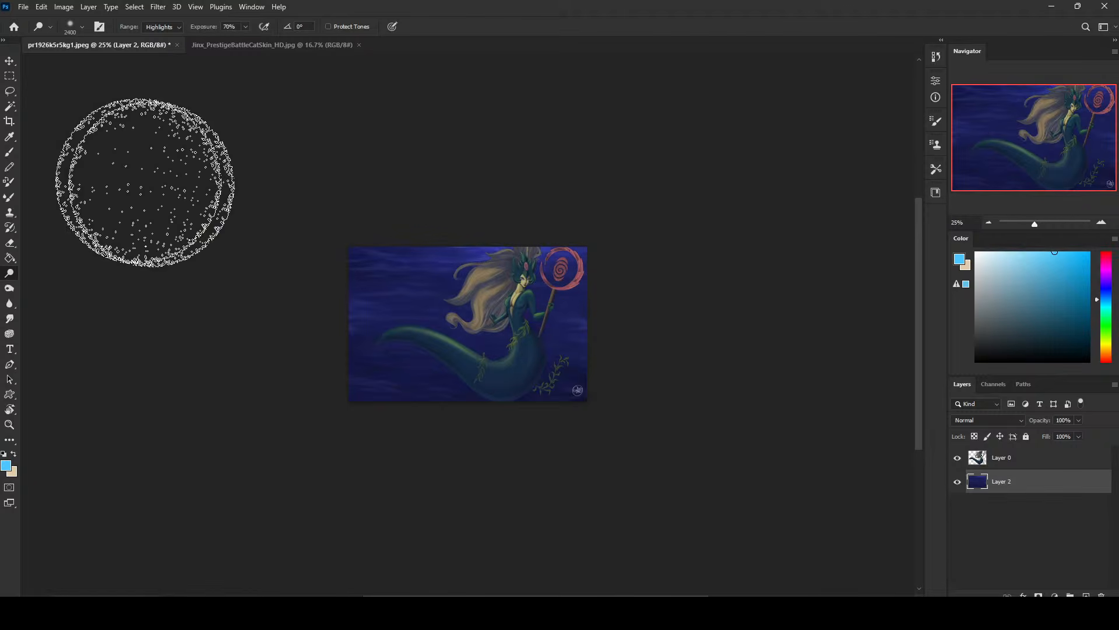
left_click(171, 27)
left_click(269, 124)
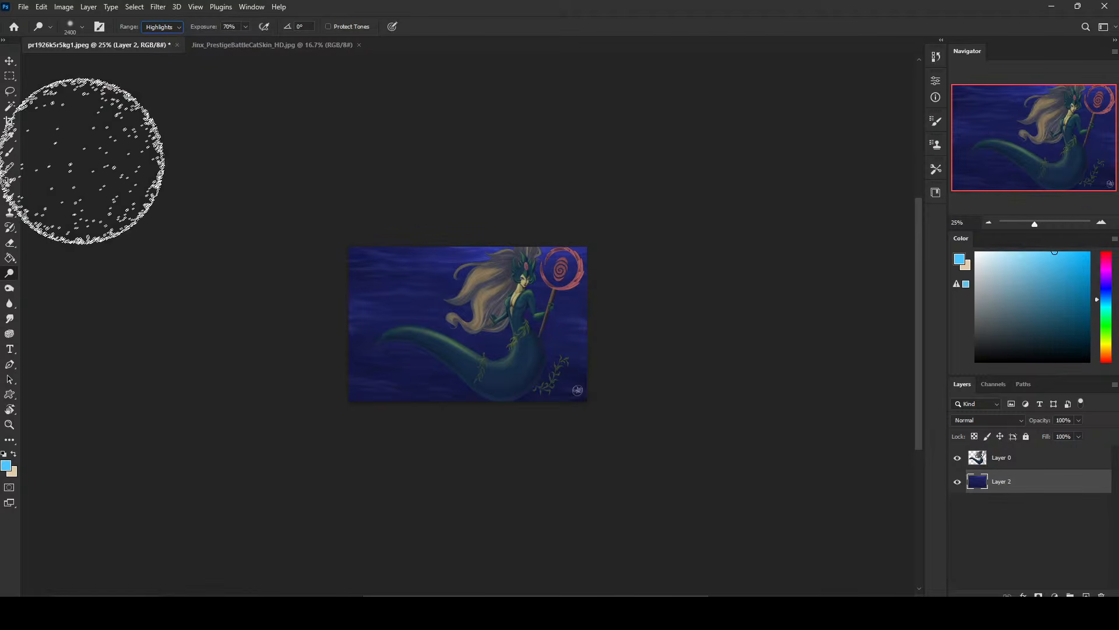
left_click(10, 152)
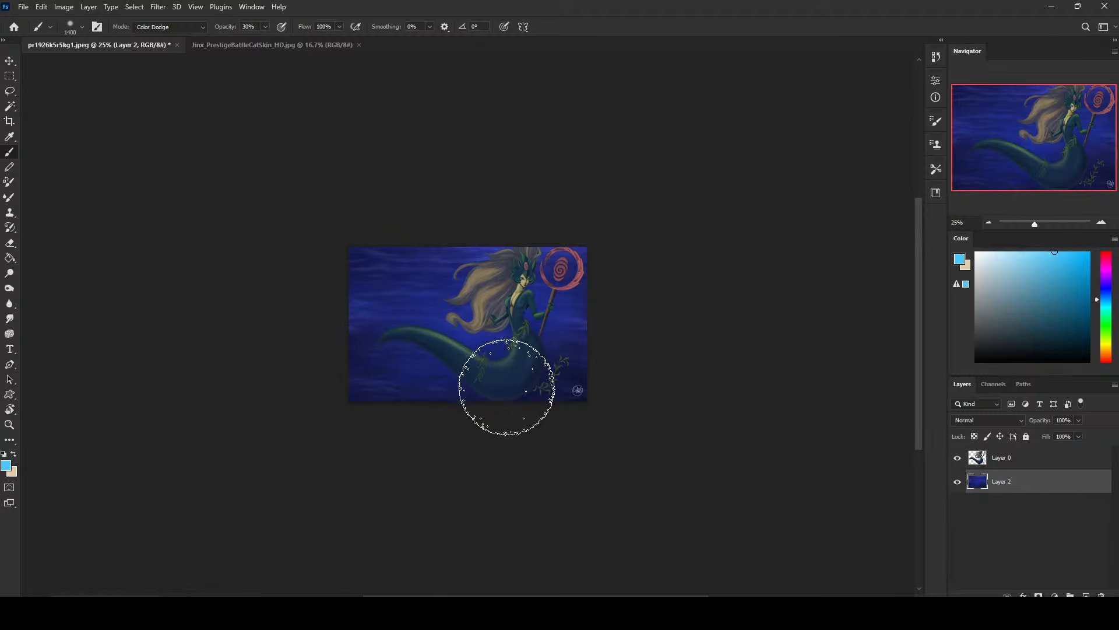
Duplicate Layer 0 containing the mermaid figure
left_click(1030, 460)
key("ctrl+j")
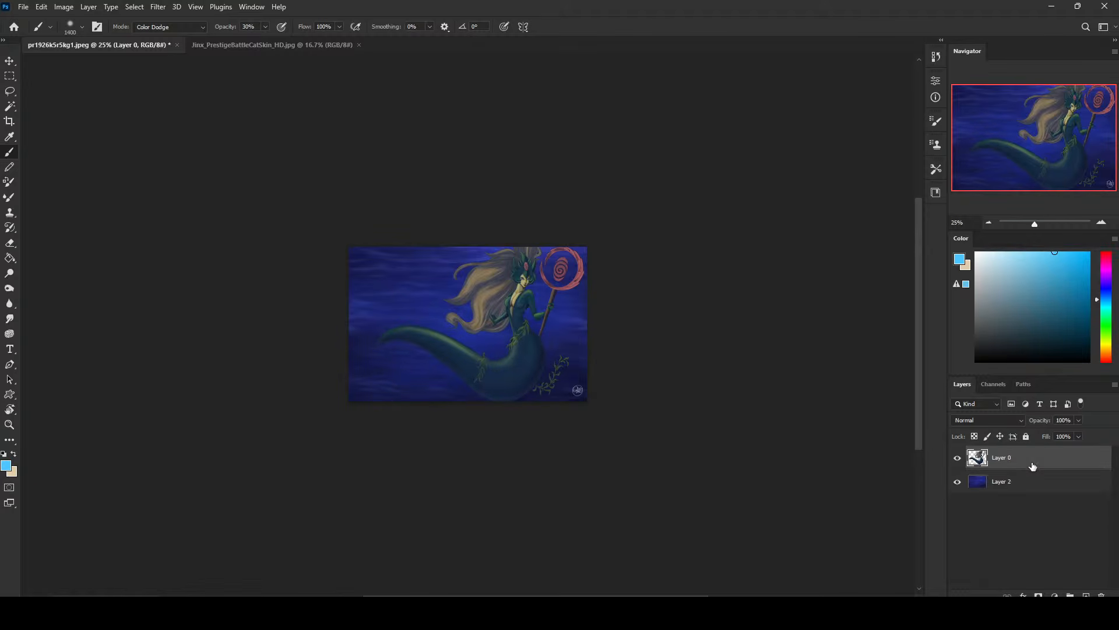
key("ctrl+minus")
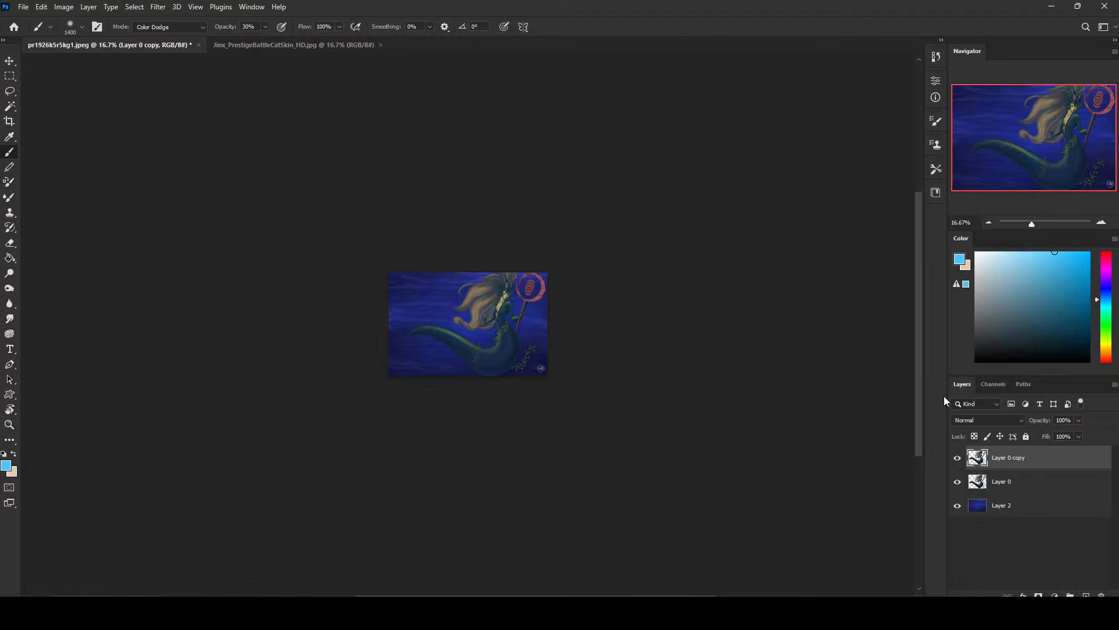
key("ctrl+plus")
key("ctrl+plus")
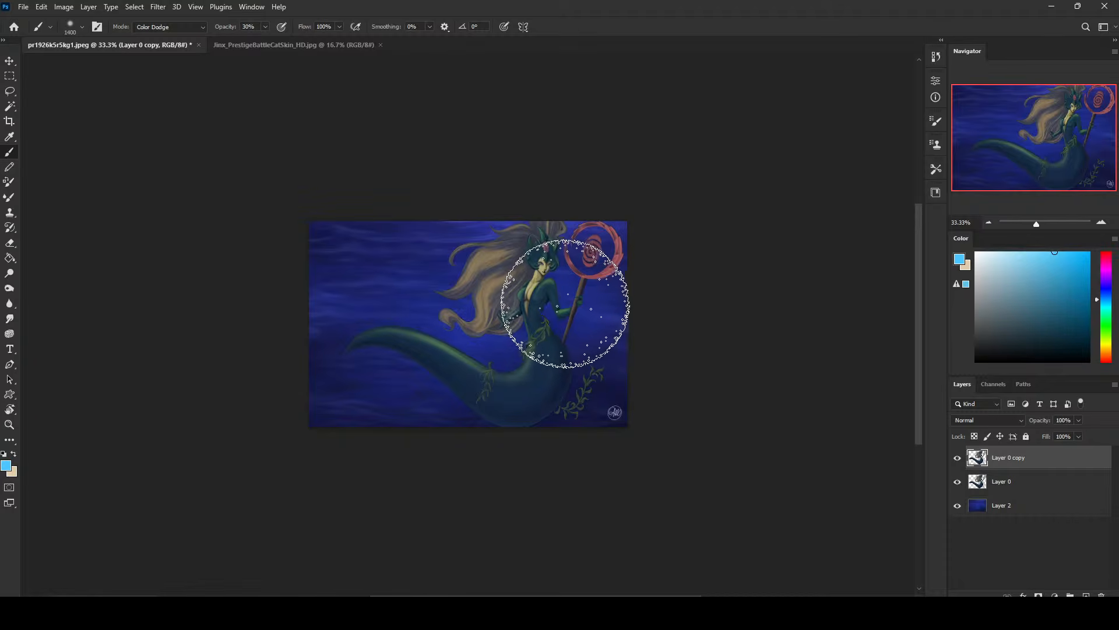
Add a new layer above Layer 0 copy and set up a 30 px bright red sketching brush in Normal mode at 100% opacity
right_click(561, 290)
left_click(637, 529)
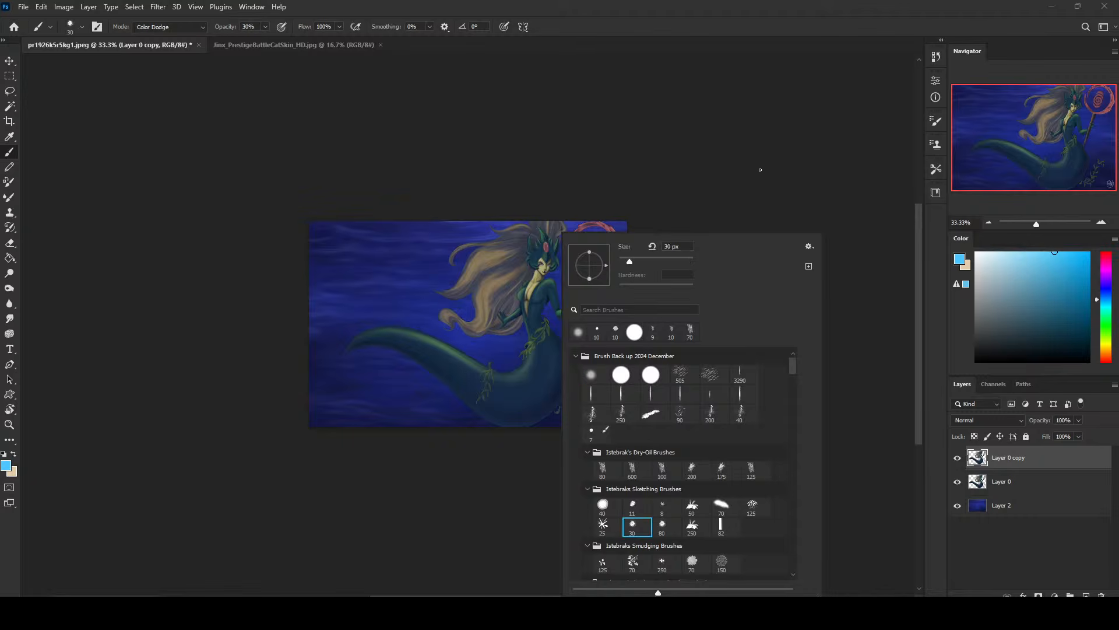
left_click(760, 169)
left_click(1104, 256)
left_click_drag(1062, 265, 1090, 252)
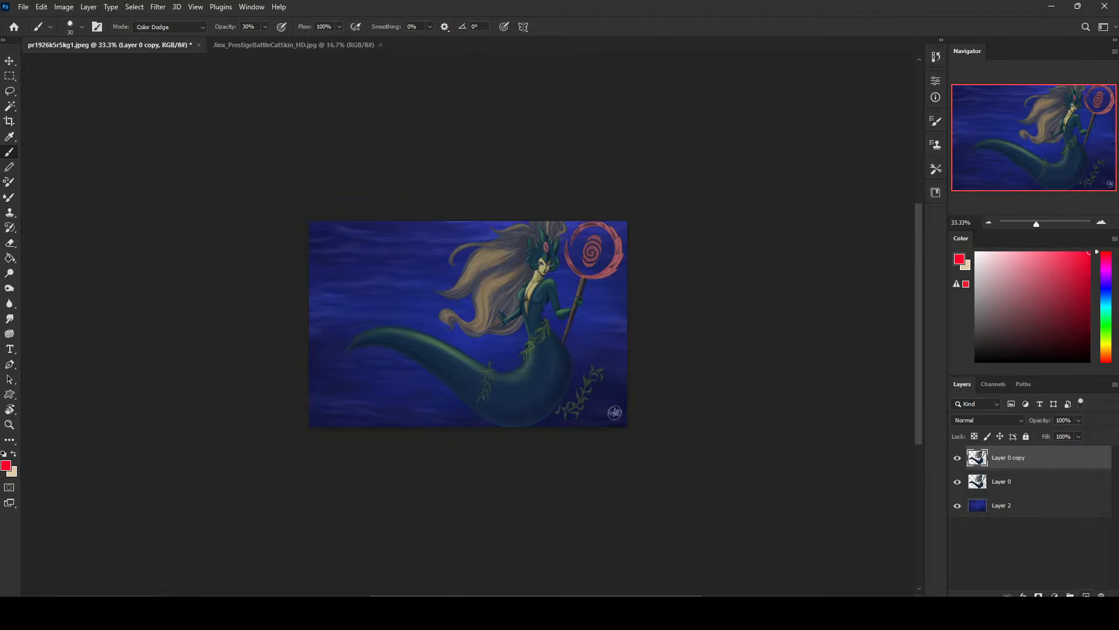
key("ctrl+shift+alt+n")
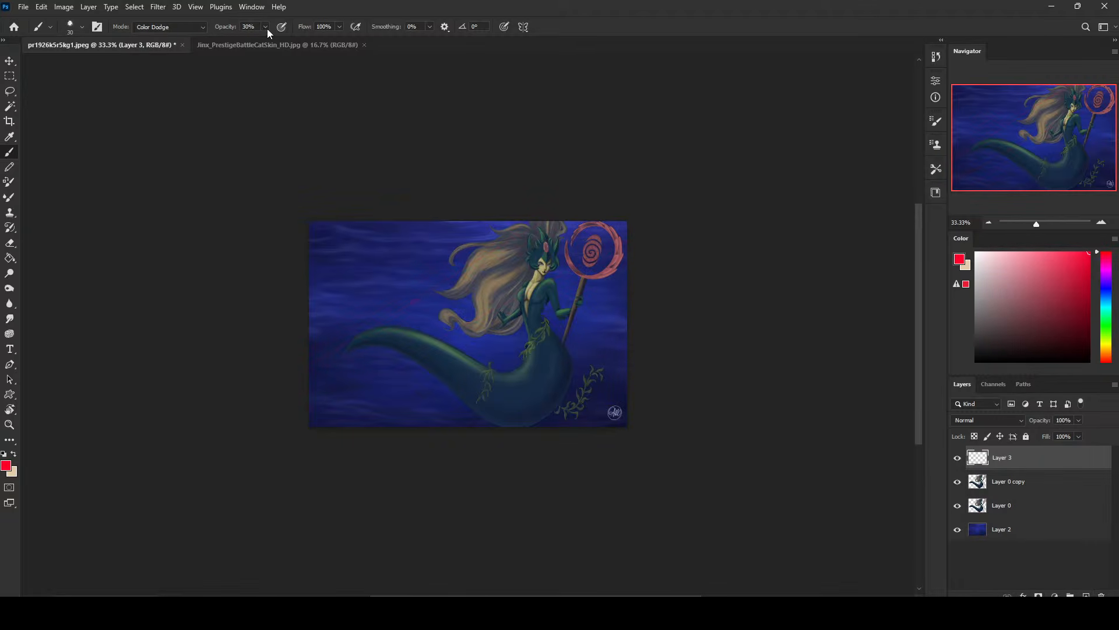
left_click(183, 27)
left_click(174, 36)
Paint crisscrossing straight red lines across the whole canvas on Layer 3, over both the water and the mermaid
left_click_drag(292, 308, 614, 150)
left_click_drag(291, 328, 753, 132)
left_click_drag(659, 235, 260, 387)
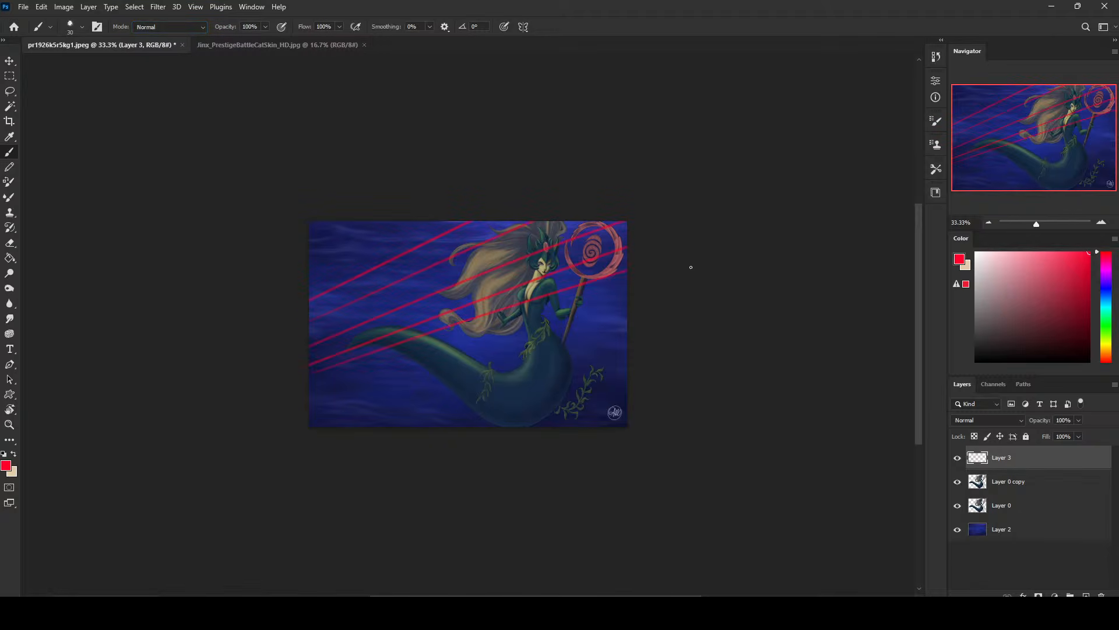
left_click_drag(691, 267, 277, 259)
left_click_drag(680, 274, 277, 301)
left_click_drag(679, 305, 276, 354)
left_click_drag(699, 264, 275, 443)
left_click_drag(764, 252, 350, 450)
left_click_drag(717, 297, 405, 474)
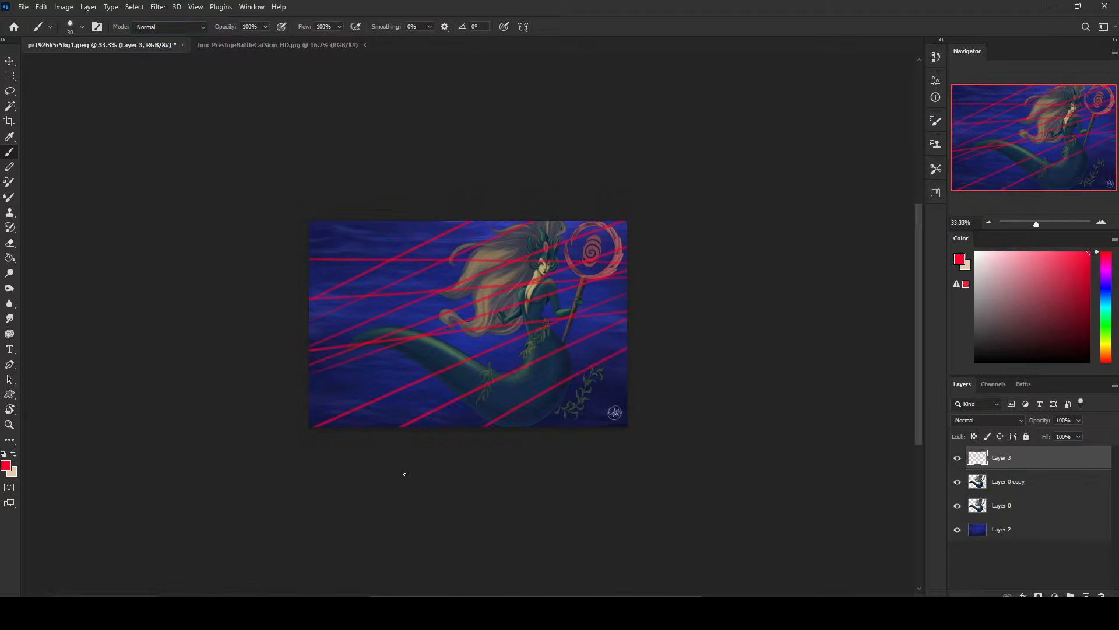
left_click_drag(694, 367, 501, 455)
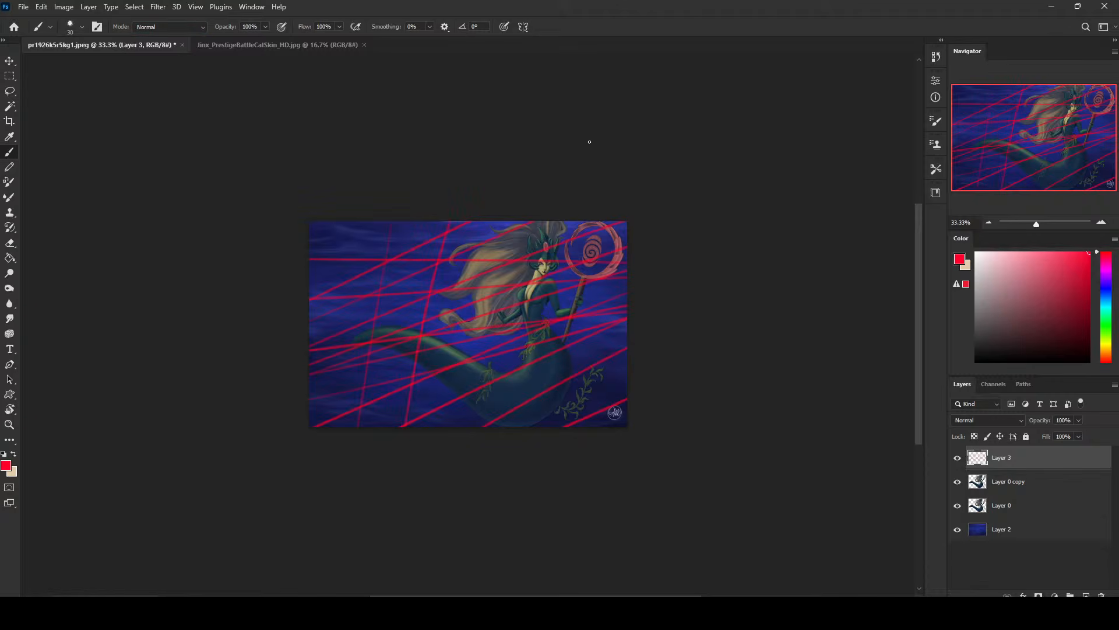
mouse_move(590, 142)
left_mouse_down()
mouse_move(453, 320)
mouse_move(375, 489)
left_mouse_up()
left_click_drag(712, 319, 548, 455)
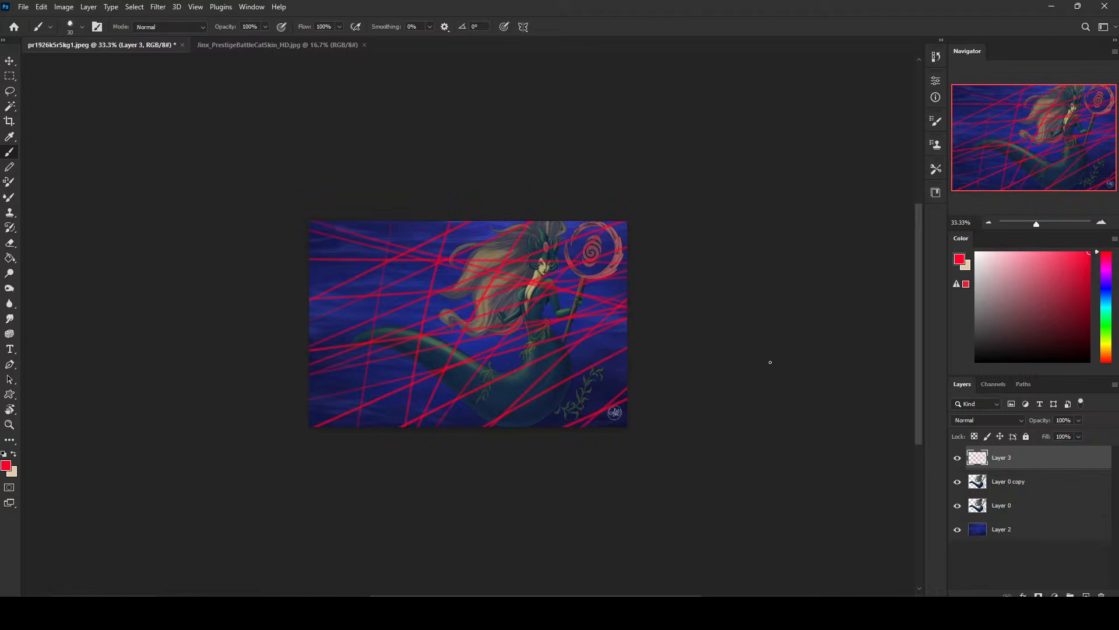
left_click_drag(683, 251, 259, 373)
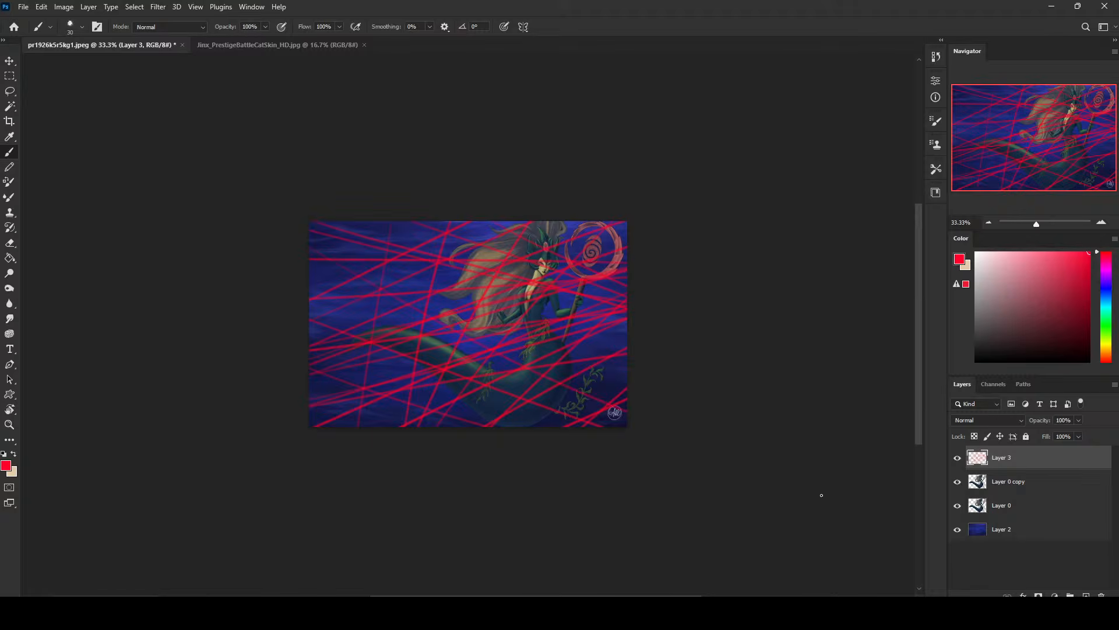
Draw a pure blue circle around the mermaid's hair and torso on Layer 3 and clear the red lines inside it
left_click_drag(1097, 254, 1106, 290)
mouse_move(475, 269)
left_mouse_down()
mouse_move(493, 364)
mouse_move(478, 268)
left_mouse_up()
key("ctrl+z")
mouse_move(537, 368)
left_mouse_down()
mouse_move(453, 271)
mouse_move(417, 316)
mouse_move(449, 371)
mouse_move(507, 378)
mouse_move(537, 349)
mouse_move(533, 294)
mouse_move(474, 270)
mouse_move(420, 340)
mouse_move(498, 389)
mouse_move(551, 332)
mouse_move(503, 276)
mouse_move(420, 338)
left_mouse_up()
key("l")
key("Delete")
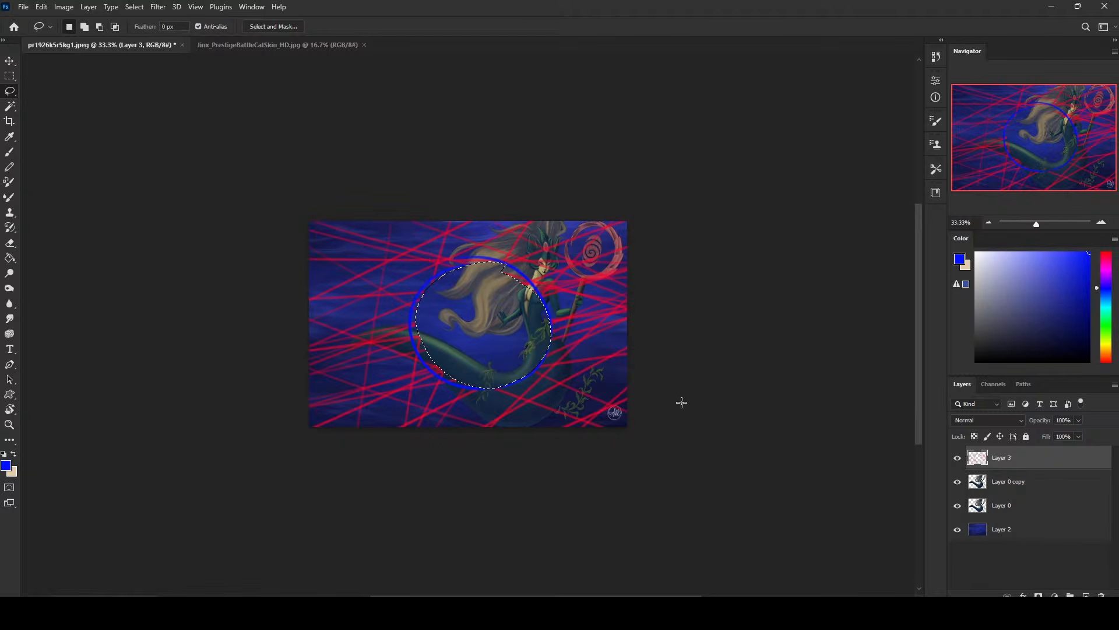
key("m")
right_click(532, 294)
left_click(557, 301)
key("b")
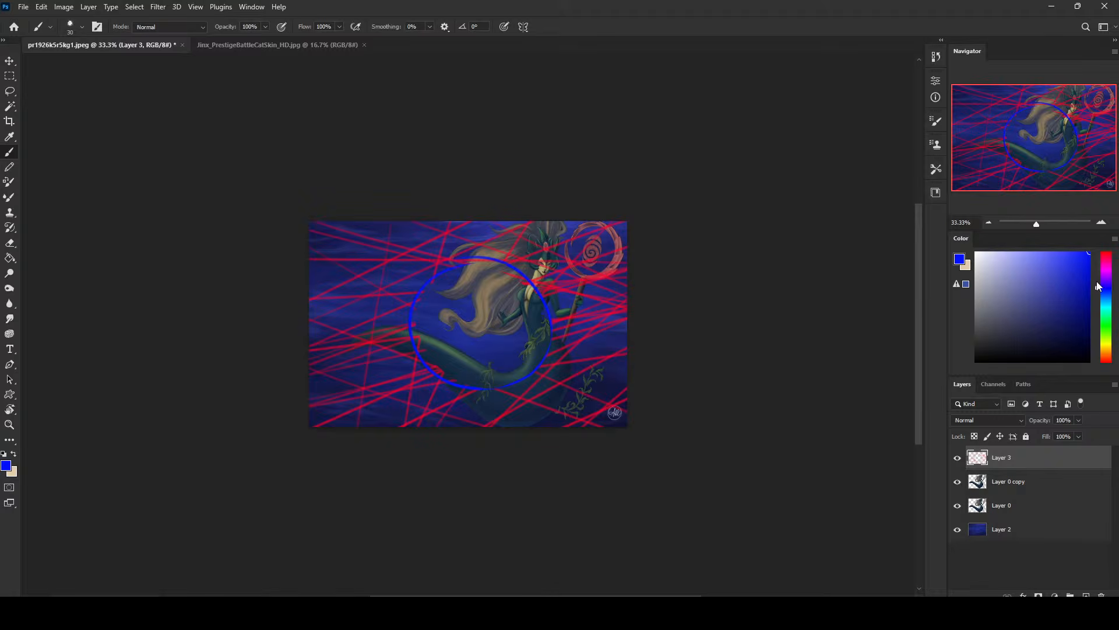
Fill the circle on Layer 3 with dark navy and deepen it to near-black using a 300 px dry-oil brush
left_click(1020, 341)
right_click(618, 294)
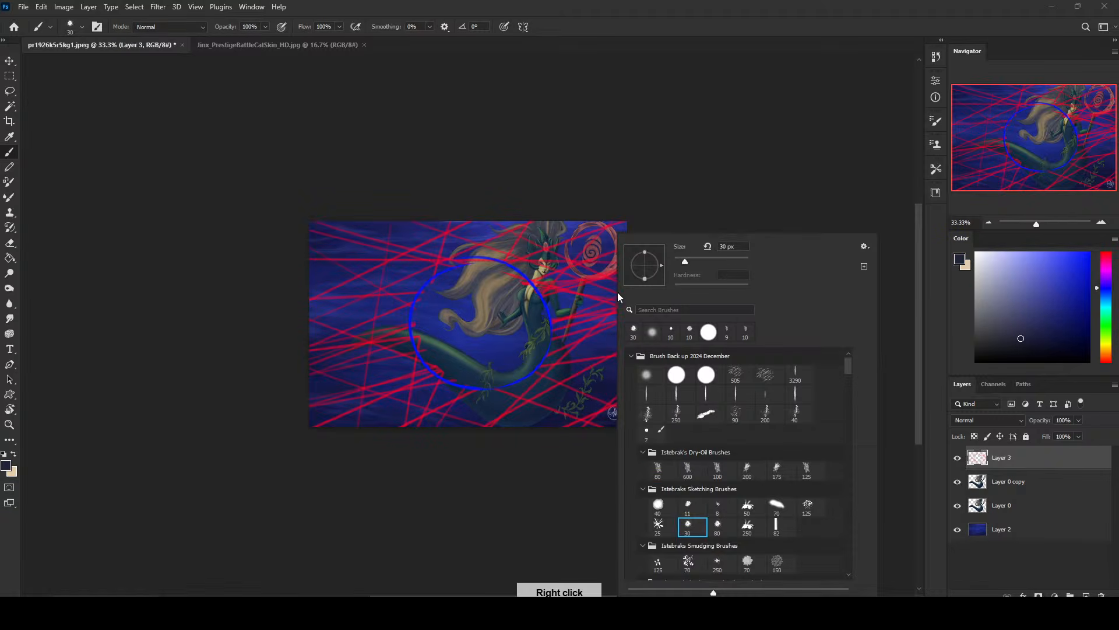
double_click(660, 472)
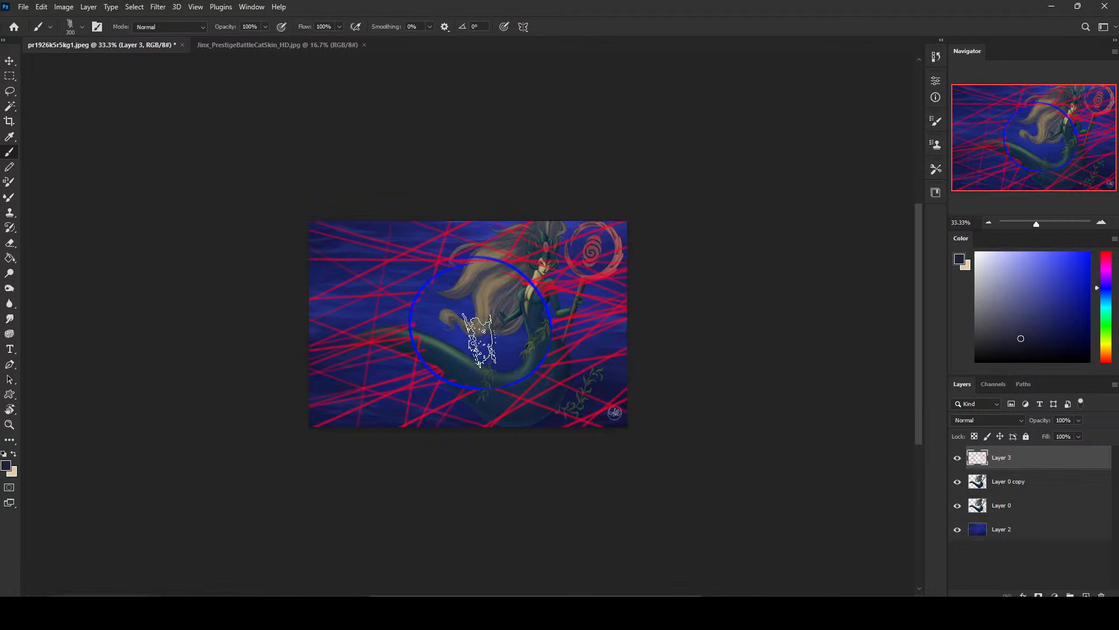
mouse_move(480, 341)
left_mouse_down()
mouse_move(451, 349)
mouse_move(442, 315)
mouse_move(504, 280)
left_mouse_up()
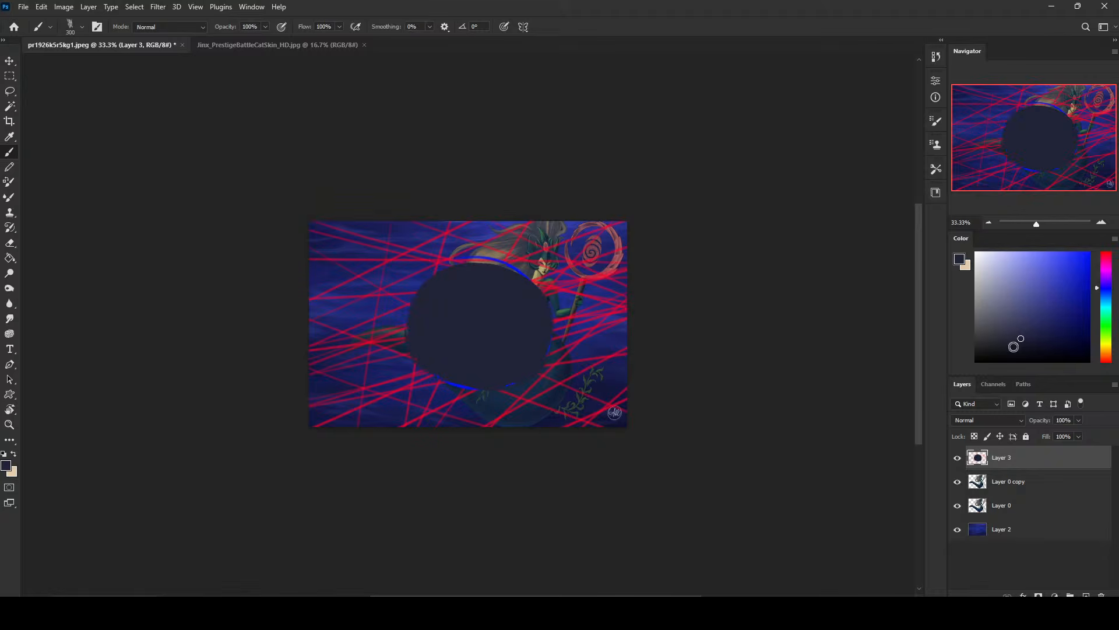
left_click(1023, 349)
mouse_move(478, 327)
left_mouse_down()
mouse_move(500, 357)
mouse_move(487, 367)
mouse_move(438, 362)
mouse_move(444, 312)
left_mouse_up()
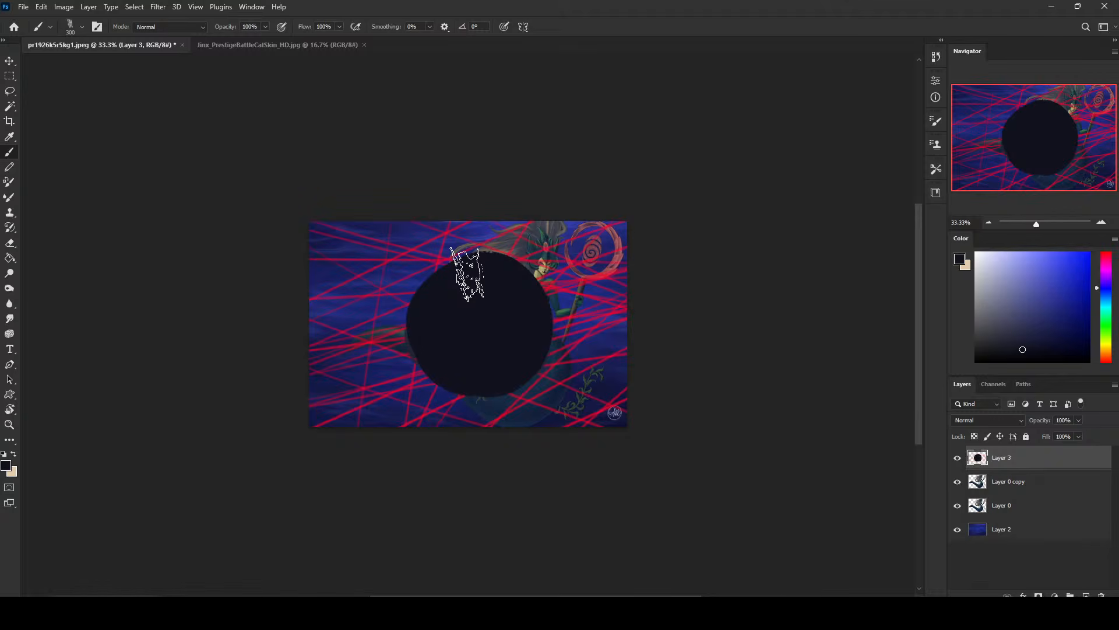
Delete Layer 3 with the demonstration marks and compare the figure with Layer 0 copy and Layer 0 hidden and shown
left_click(959, 459)
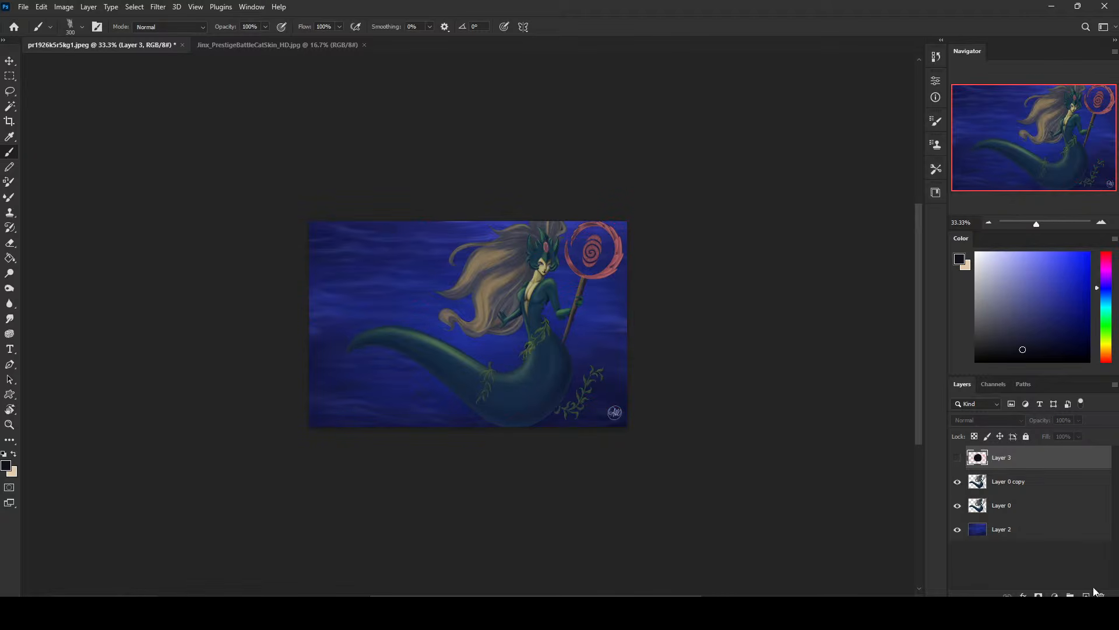
left_click(1102, 594)
left_click(957, 461)
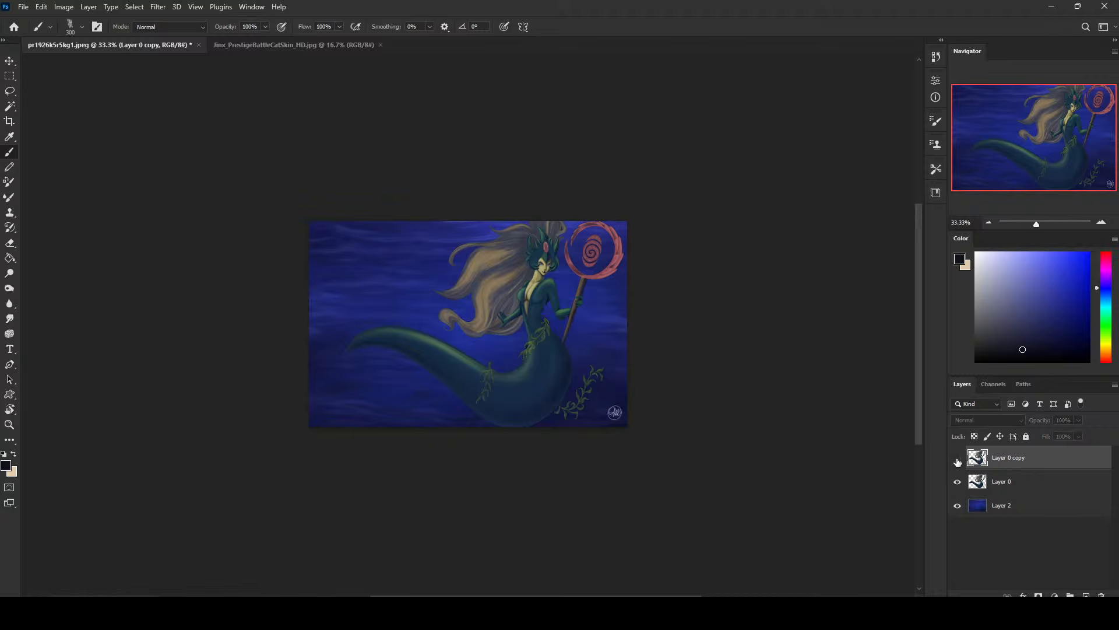
left_click(958, 459)
left_click(957, 460)
left_click(957, 482)
left_click(958, 482)
left_click(957, 460)
Merge Layer 0 copy down into Layer 0 and lock the merged layer's transparent pixels
right_click(1037, 459)
left_click(1026, 453)
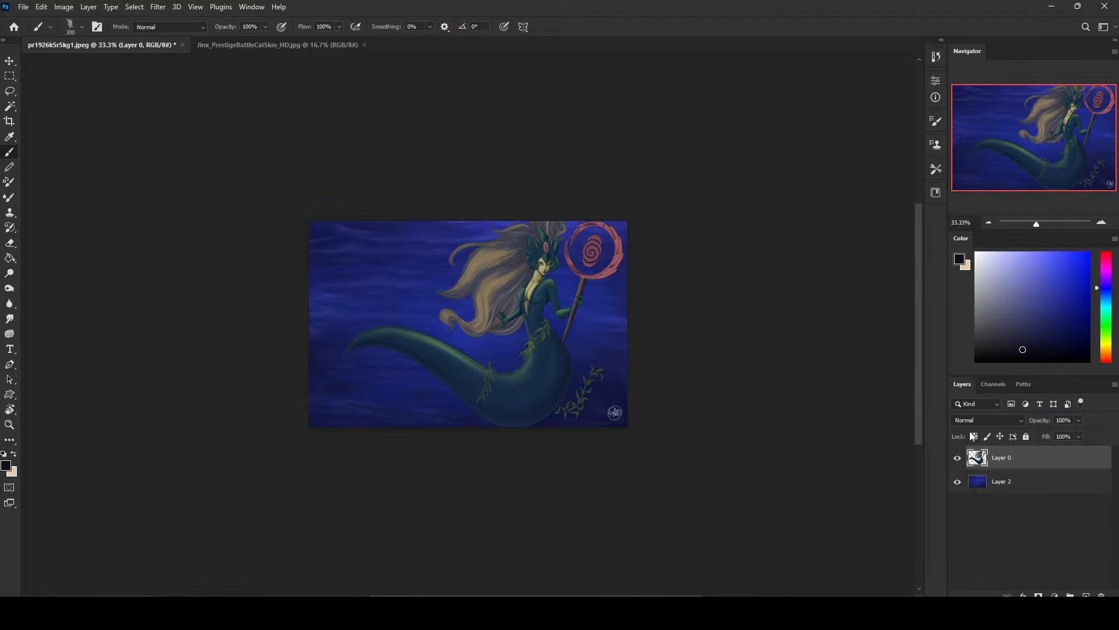
left_click(957, 459)
left_click(958, 459)
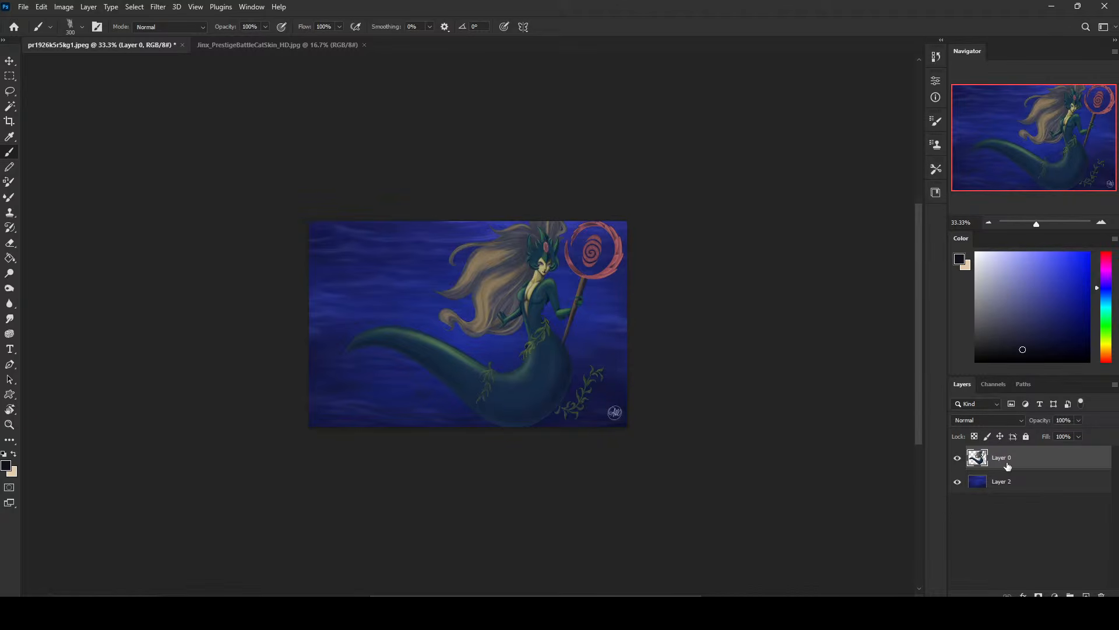
left_click(975, 436)
Choose a soft round 400 px brush and slightly shift the mermaid's colours on Layer 0 with Hue/Saturation
right_click(551, 245)
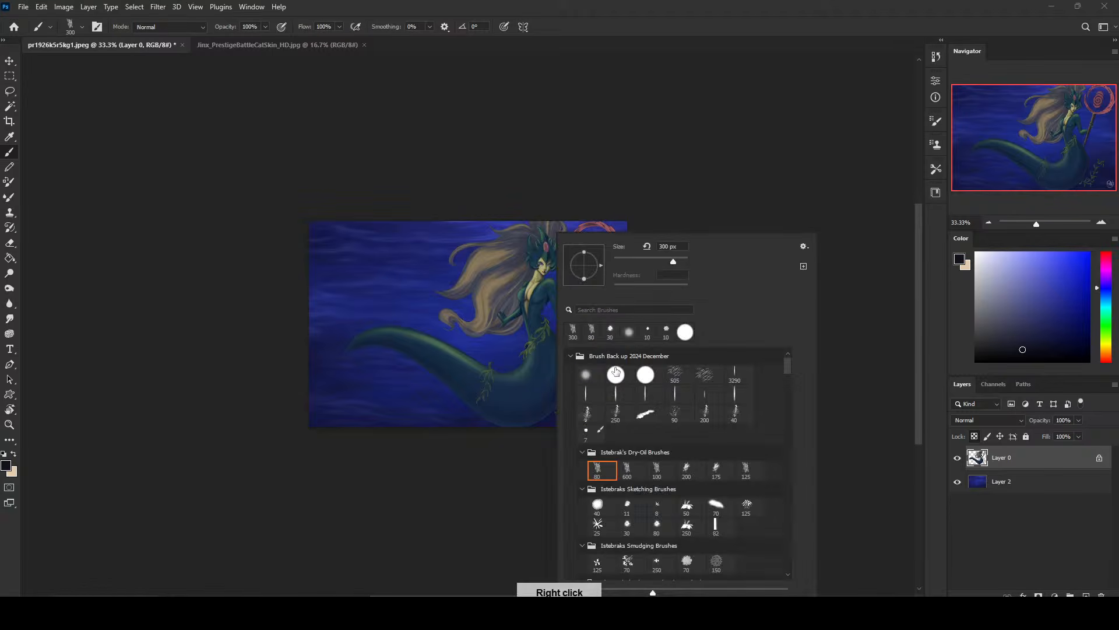
key("Escape")
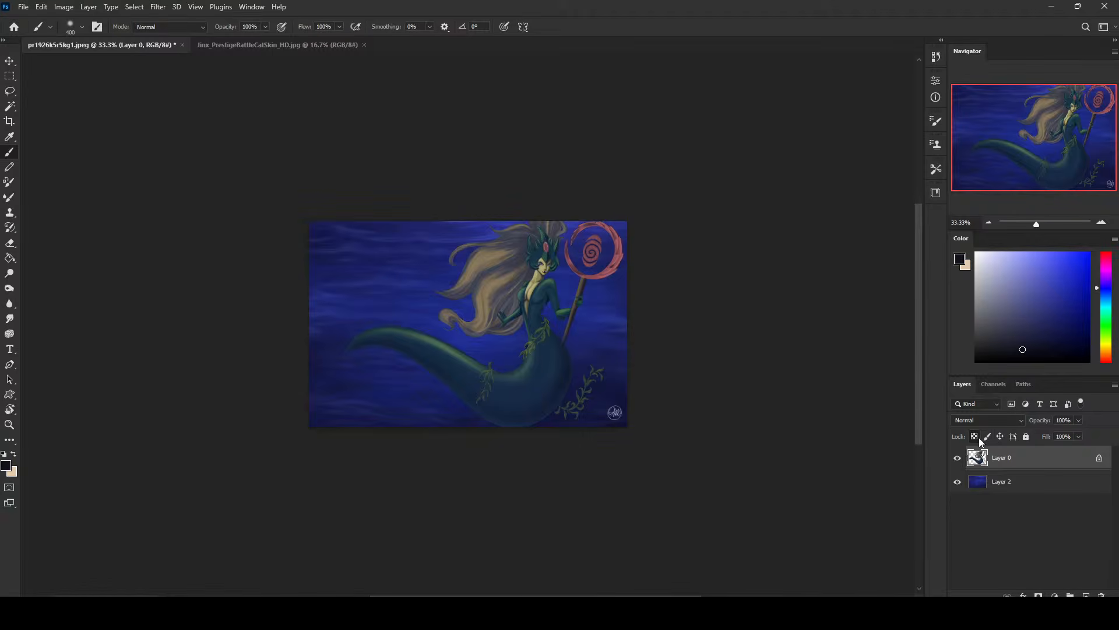
key("ctrl+u")
left_click_drag(848, 346, 855, 348)
left_click(978, 287)
Sample a blue from the painting and tint the mermaid with a 2300 px soft brush in Color mode at 35% opacity
left_click(563, 359, "alt")
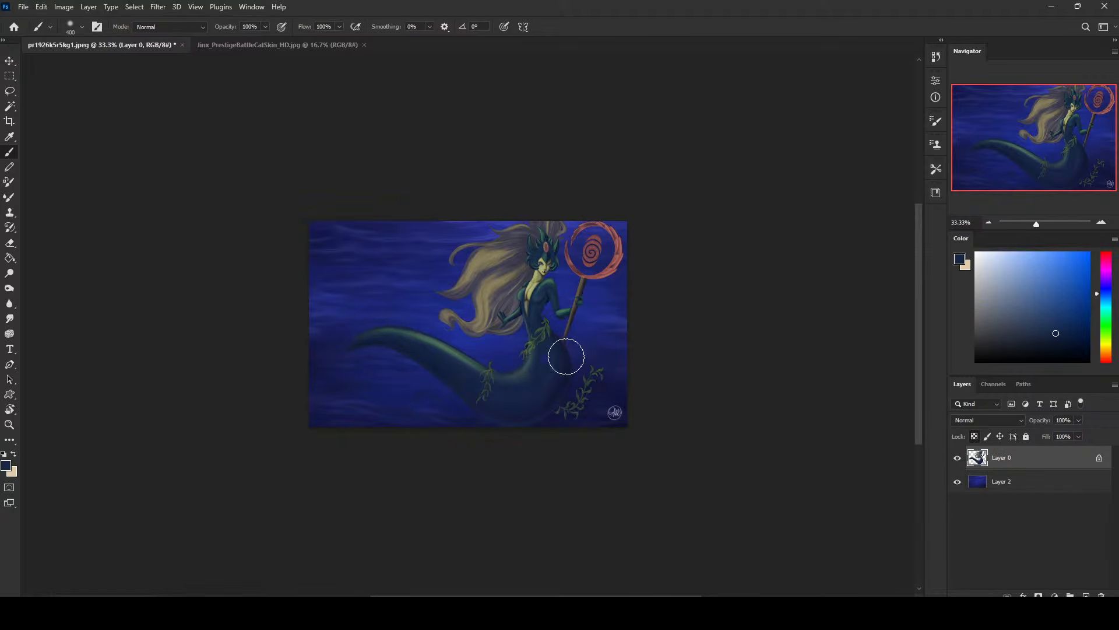
key("bracketright")
key("bracketright")
key("bracketright")
key("bracketright")
key("bracketright")
key("bracketright")
key("bracketright")
key("bracketright")
key("bracketright")
key("bracketright")
key("bracketright")
key("bracketright")
key("bracketright")
key("bracketright")
key("bracketright")
key("bracketright")
key("bracketright")
key("bracketright")
left_click(169, 27)
left_click(190, 317)
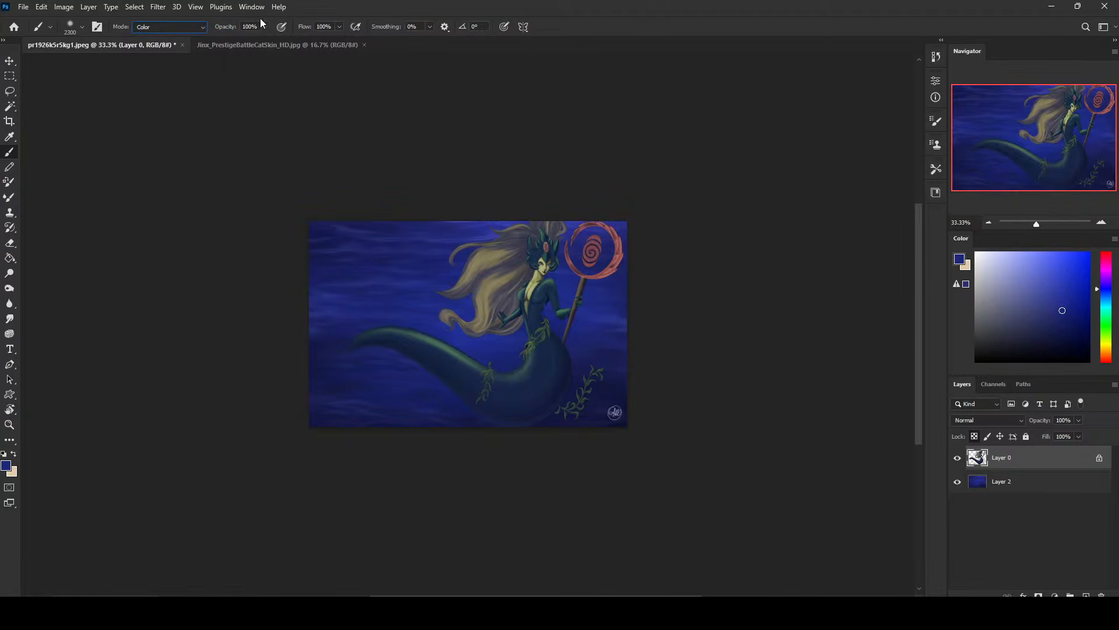
left_click(229, 40)
left_click_drag(589, 209, 295, 400)
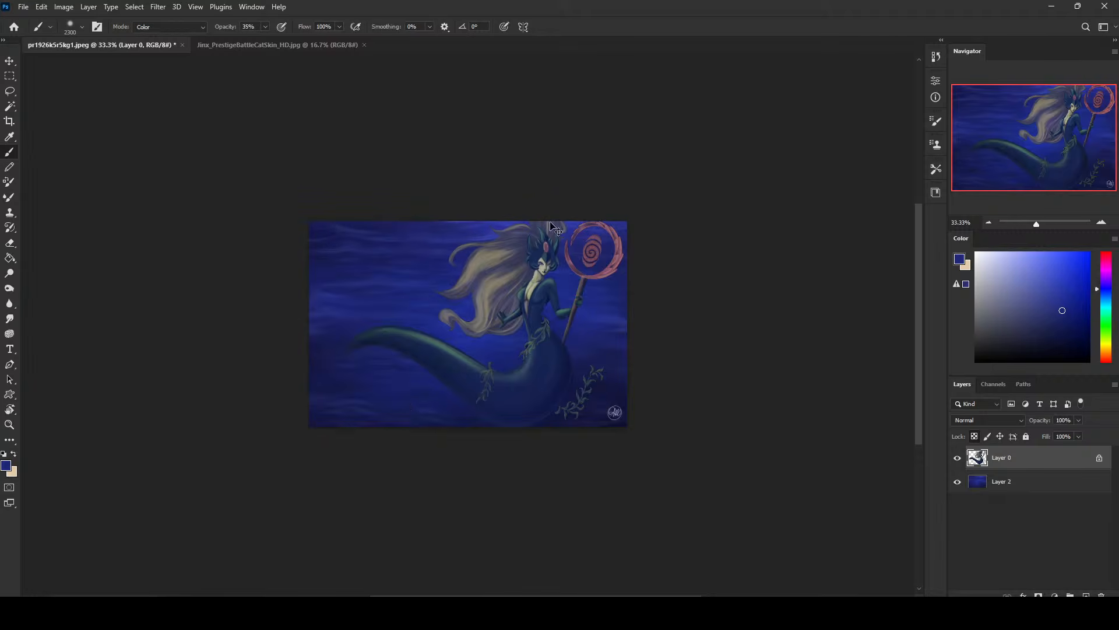
Lower the brush opacity to 14% and glaze the sampled blue over the mermaid in Color mode
left_click(264, 29)
left_click(253, 39)
left_click_drag(553, 179, 474, 441)
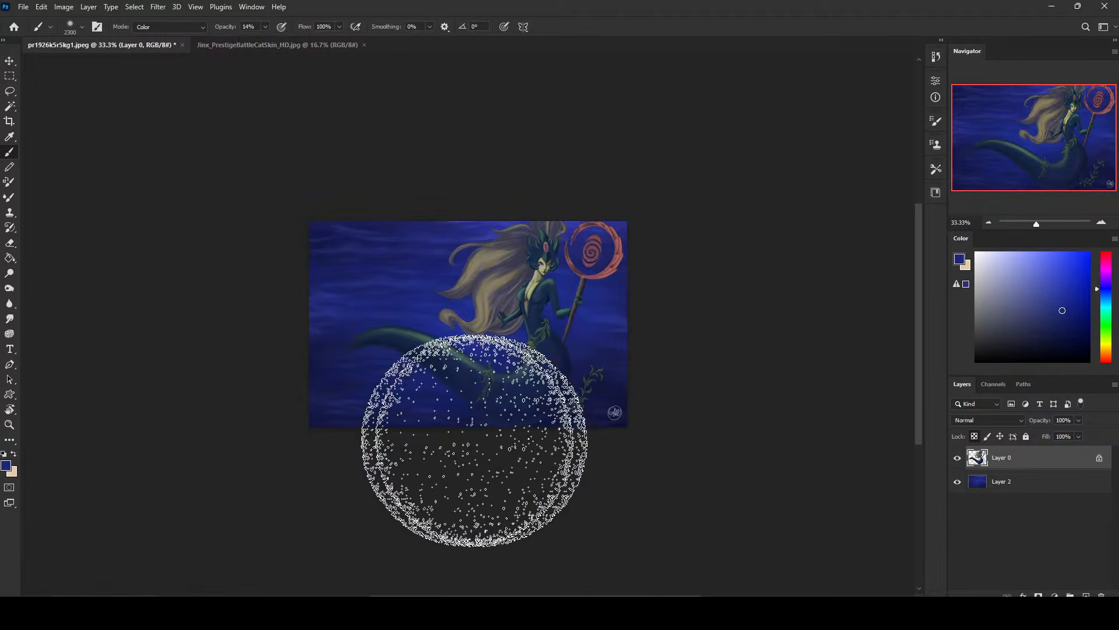
Sample a dark navy from the water and darken the mermaid with broad Multiply-mode strokes at 14% opacity
left_click(198, 26)
left_click(178, 83)
left_click(556, 234, "alt")
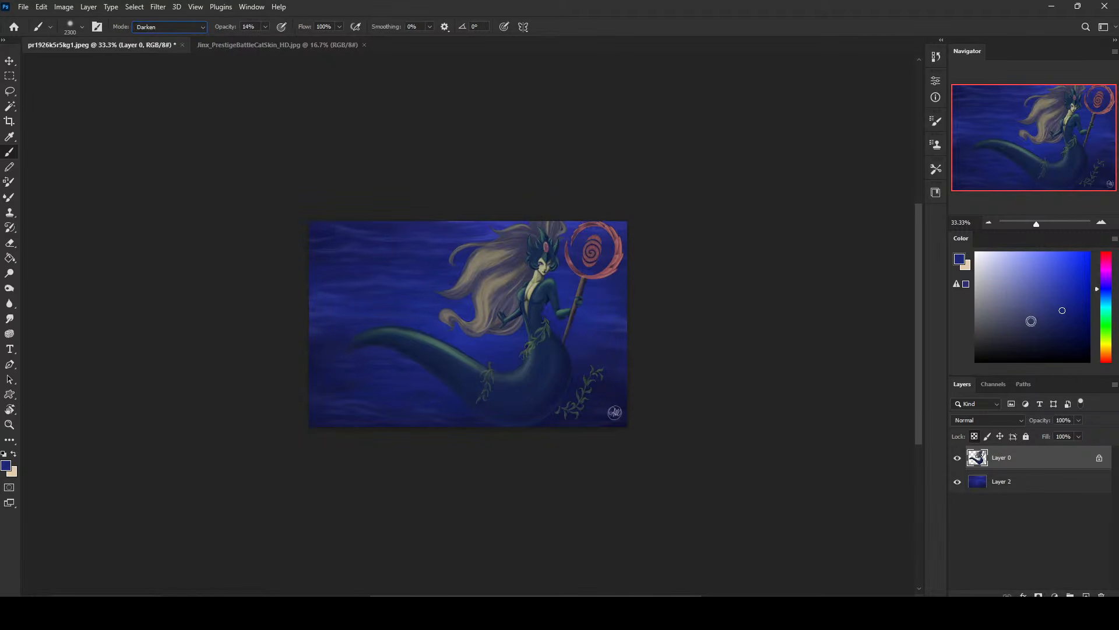
left_click(589, 415, "alt")
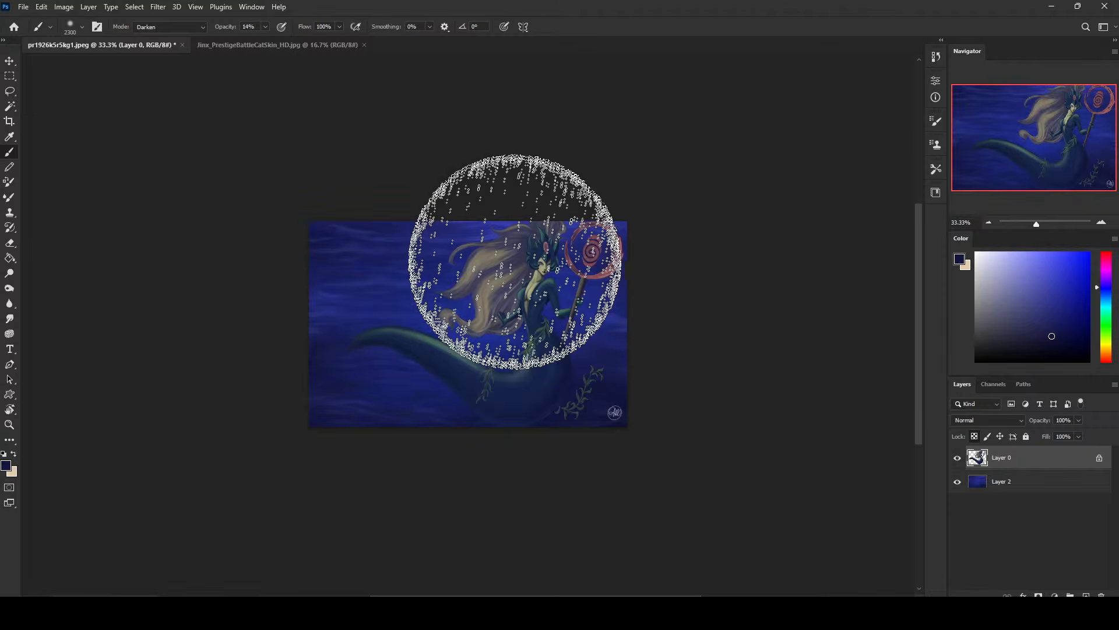
left_click(183, 27)
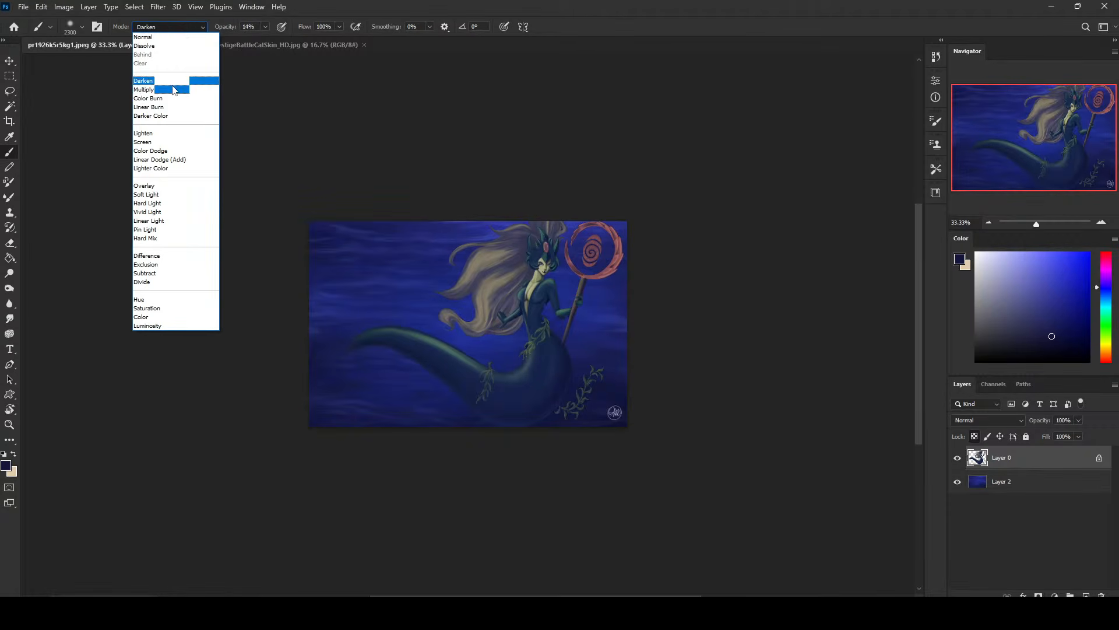
left_click(172, 88)
mouse_move(547, 240)
left_mouse_down()
mouse_move(554, 365)
mouse_move(253, 342)
left_mouse_up()
mouse_move(550, 207)
left_mouse_down()
mouse_move(462, 394)
mouse_move(297, 464)
left_mouse_up()
mouse_move(539, 242)
left_mouse_down()
mouse_move(494, 271)
mouse_move(215, 360)
left_mouse_up()
mouse_move(697, 221)
left_mouse_down()
mouse_move(509, 386)
mouse_move(587, 263)
left_mouse_up()
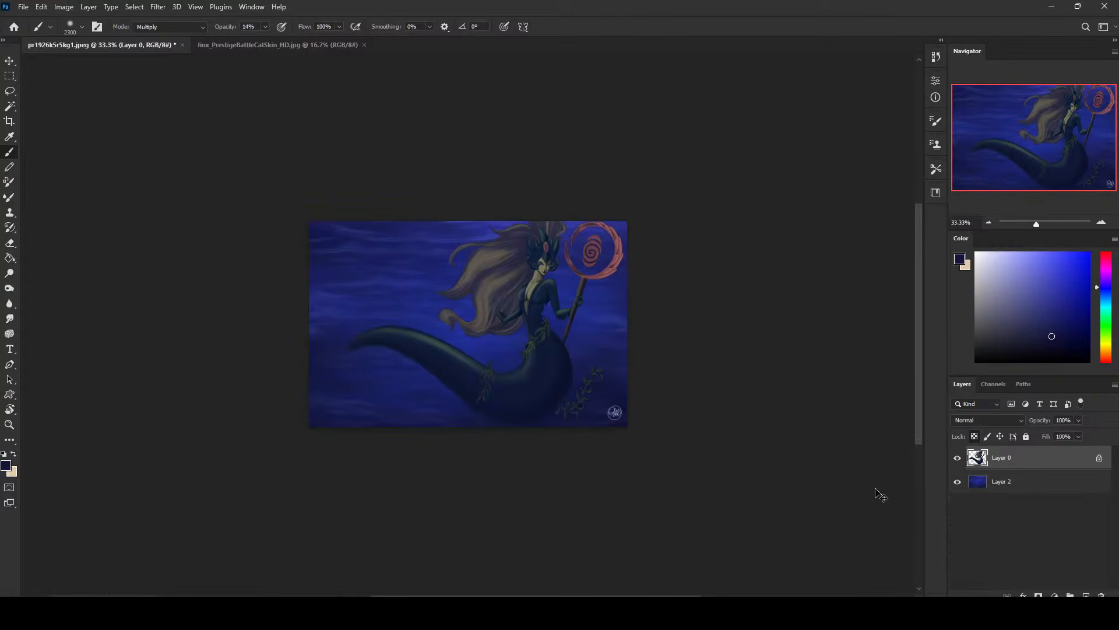
Copy the darkened figure from the whole canvas and revert the history to the Lock Layer state
key("ctrl+a")
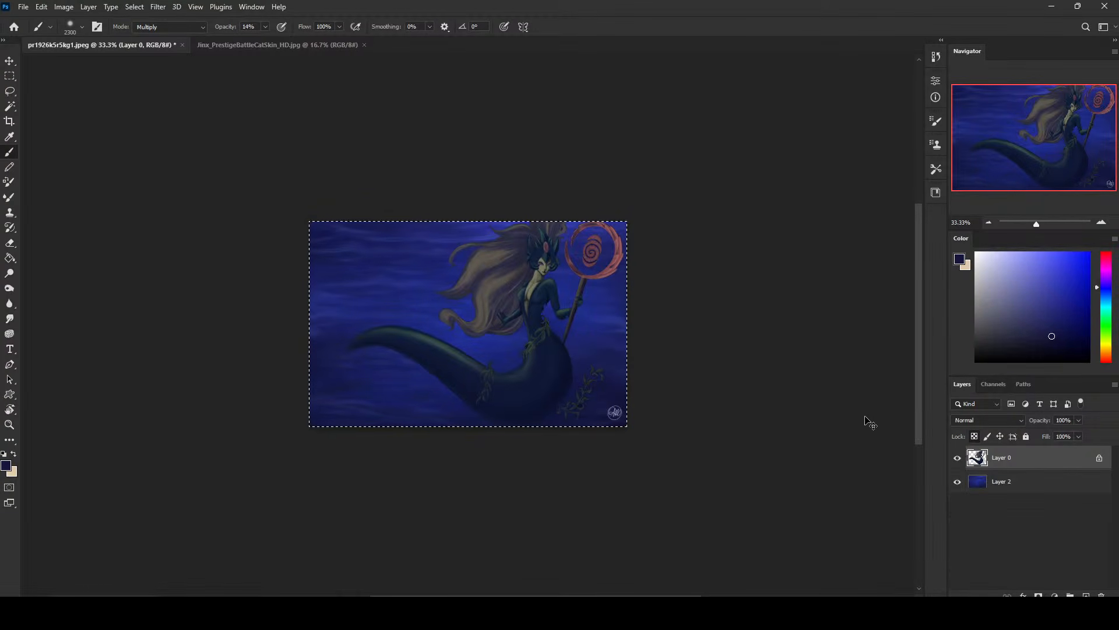
left_click(936, 57)
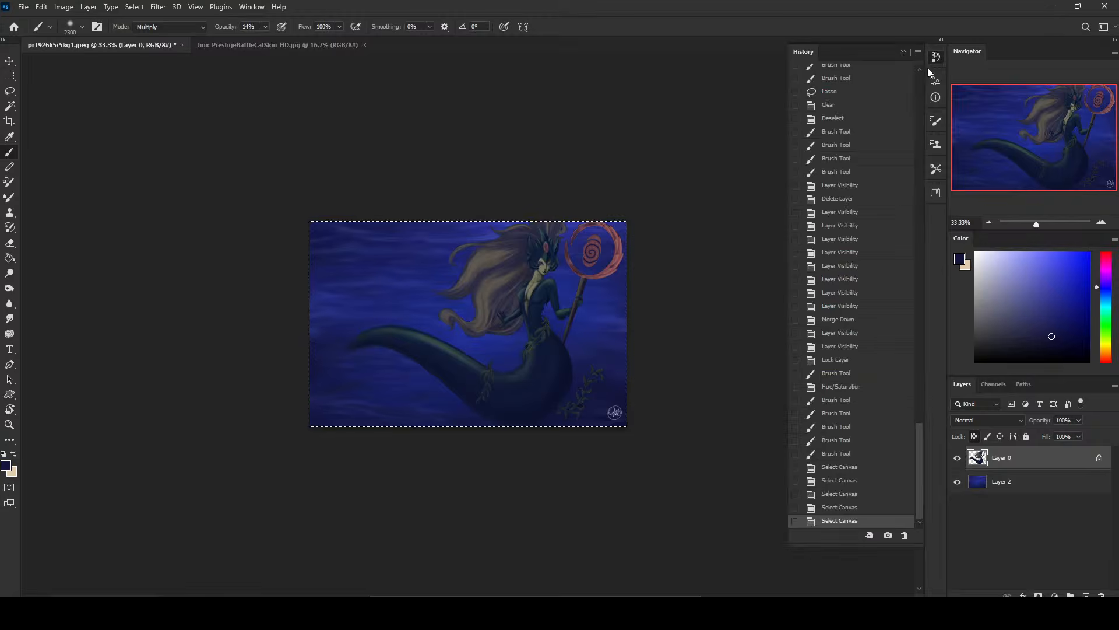
left_click(840, 386)
left_click(843, 376)
left_click(843, 362)
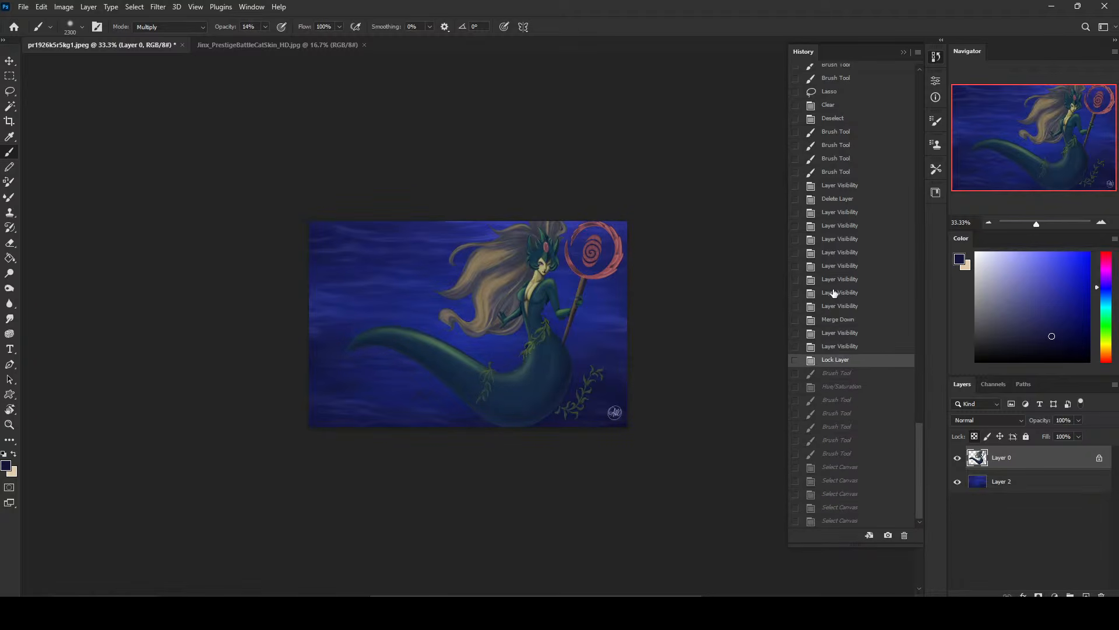
left_click(841, 186)
left_click(844, 347)
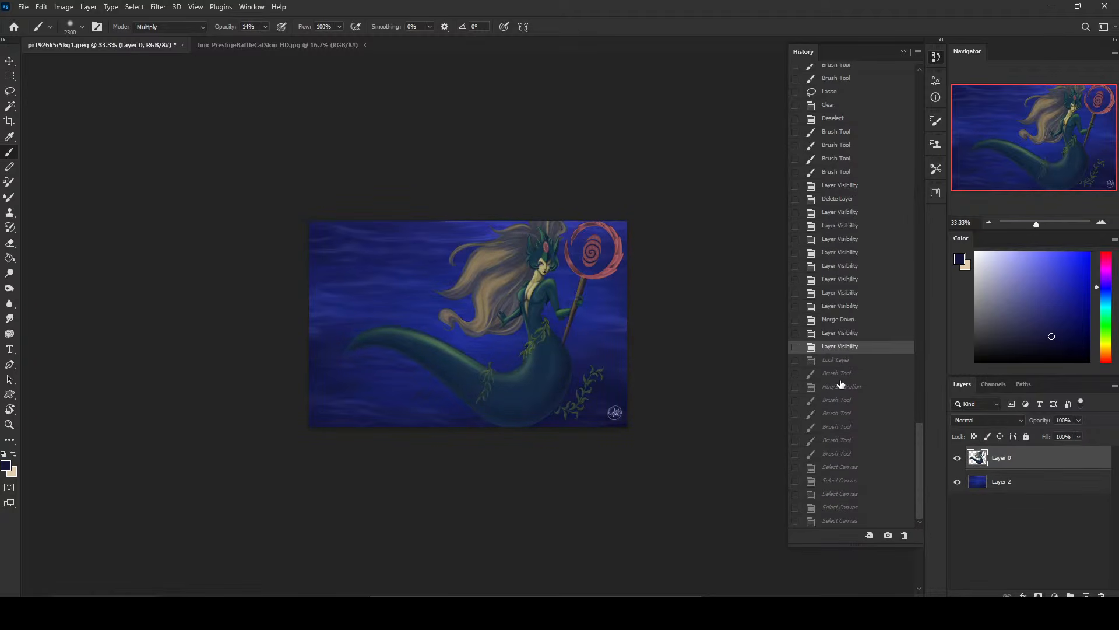
left_click(844, 361)
left_click(903, 52)
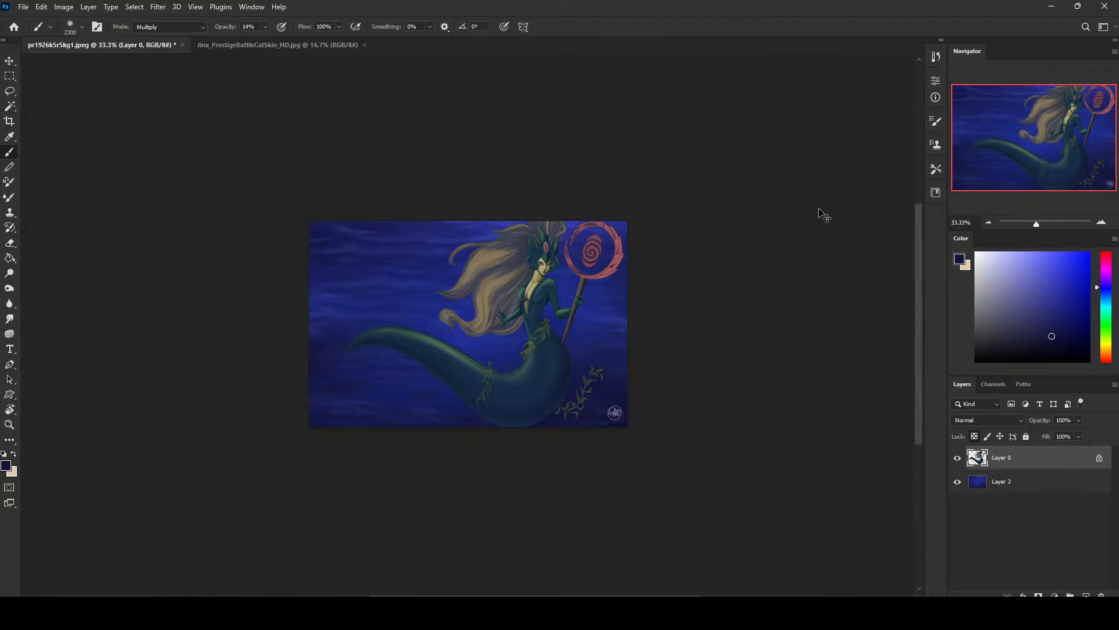
Paste the darkened figure as a new layer above Layer 0 and compare the image with it hidden and shown
key("ctrl+j")
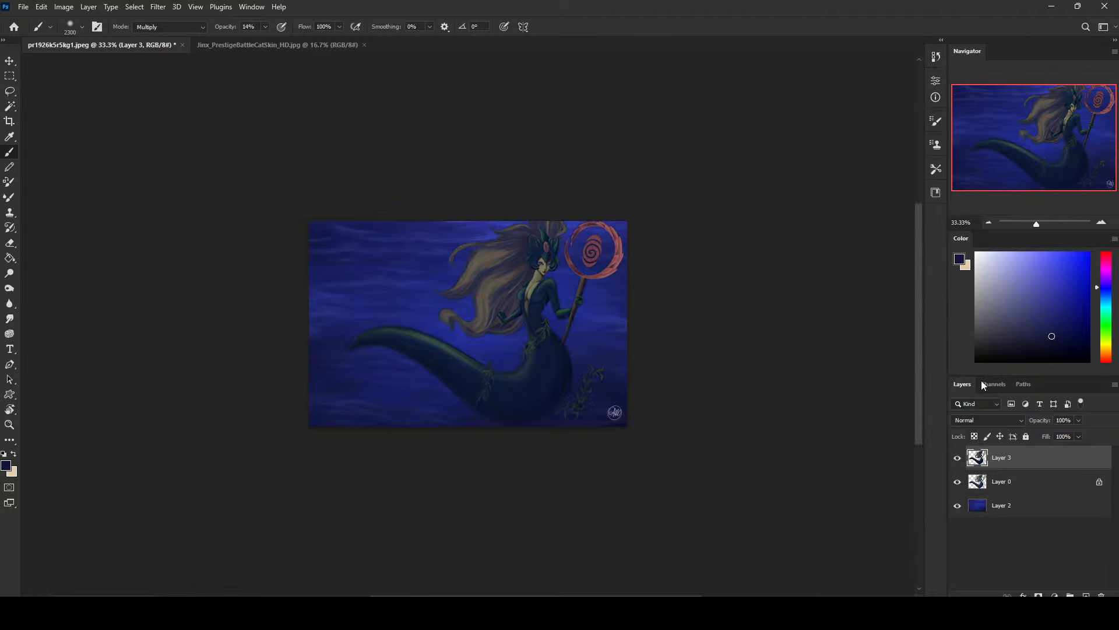
left_click(958, 458)
left_click(957, 458)
key("ctrl+plus")
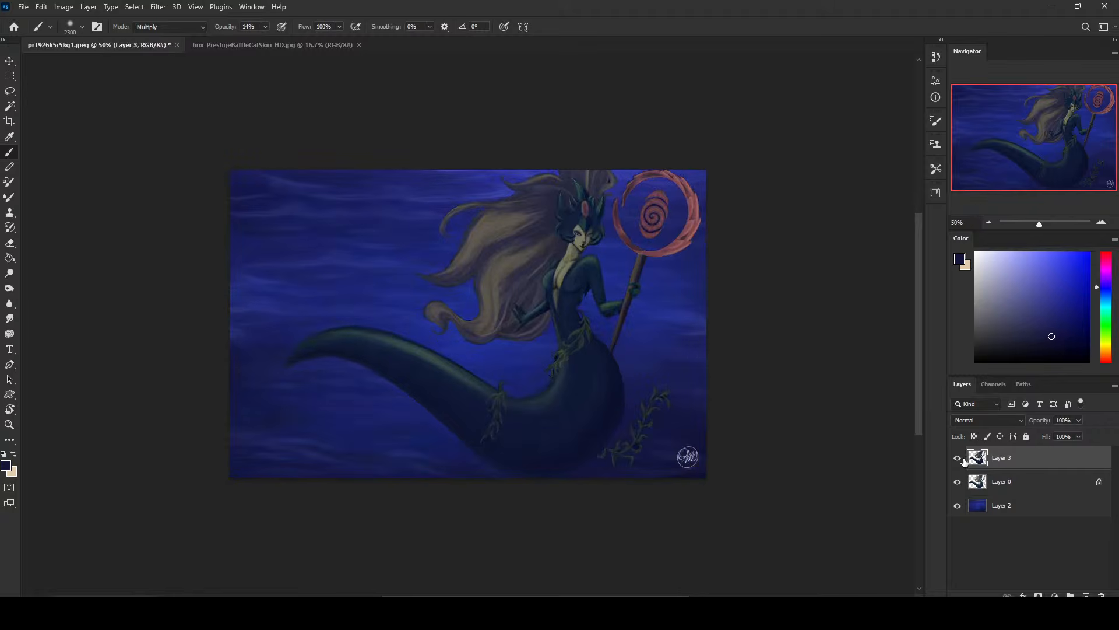
Compare the original and darkened figure by repeatedly hiding and showing Layer 3
left_click(957, 458)
left_click(957, 458)
left_click(957, 459)
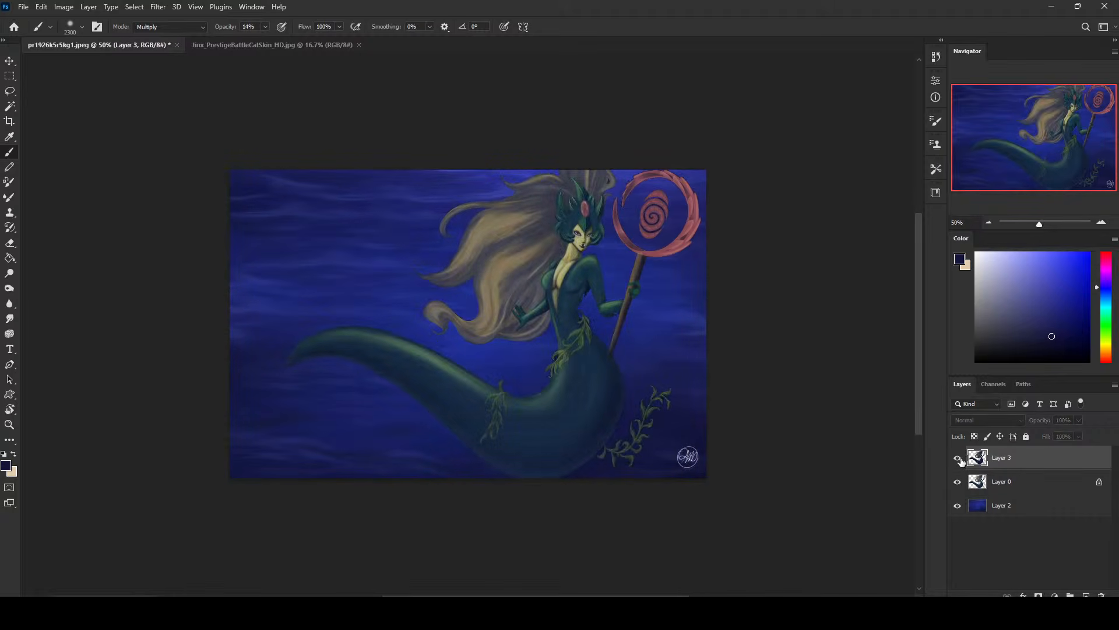
left_click(957, 458)
left_click(958, 459)
left_click(957, 458)
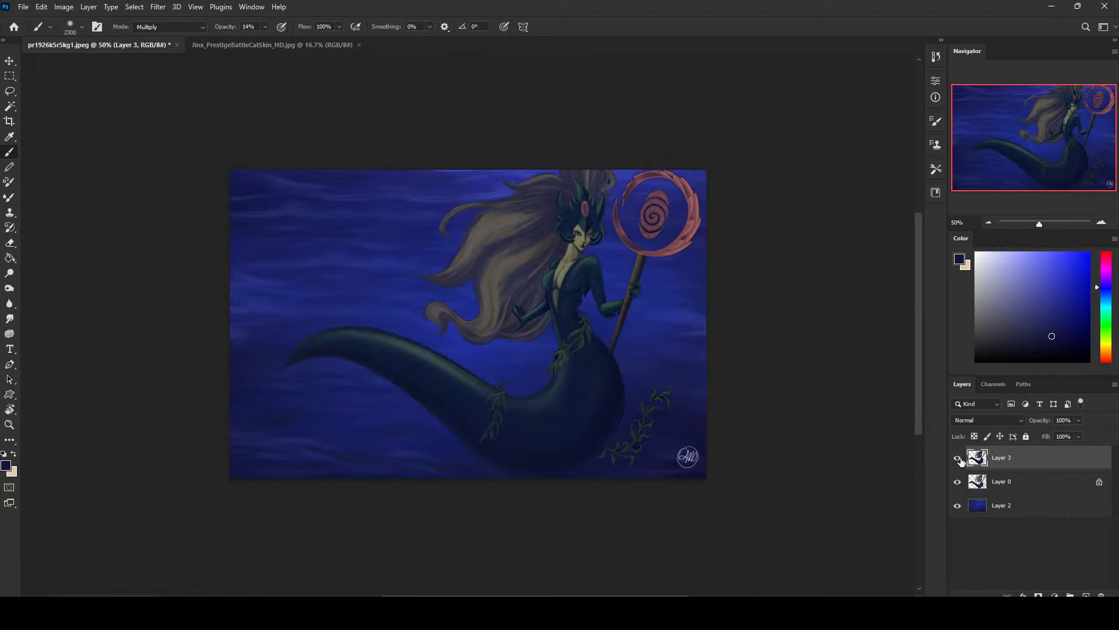
left_click(957, 458)
left_click(957, 458)
Try to brighten the water on Layer 2 with a Hue/Saturation lightness adjustment
left_click(1043, 517)
key("m")
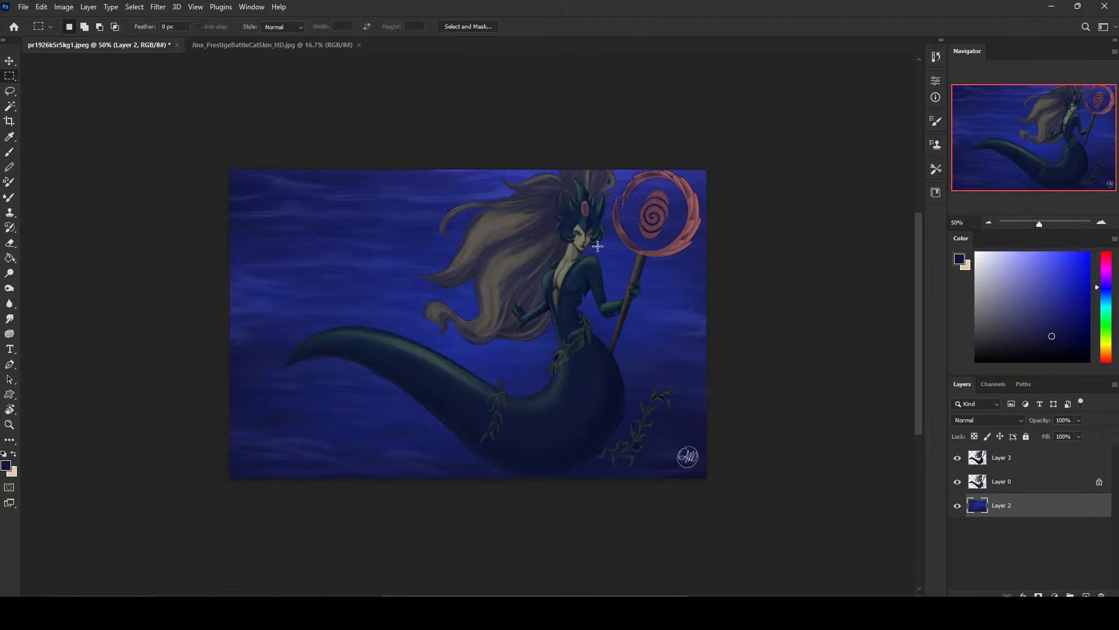
right_click(599, 242)
left_click(799, 205)
key("ctrl+u")
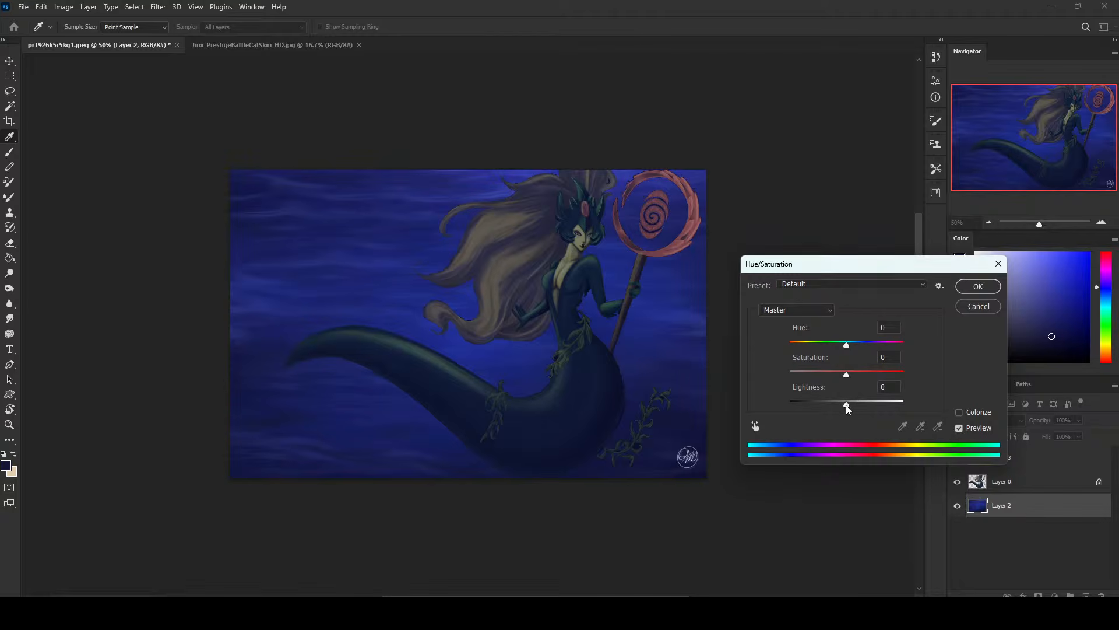
left_click_drag(846, 408, 852, 407)
left_click(974, 307)
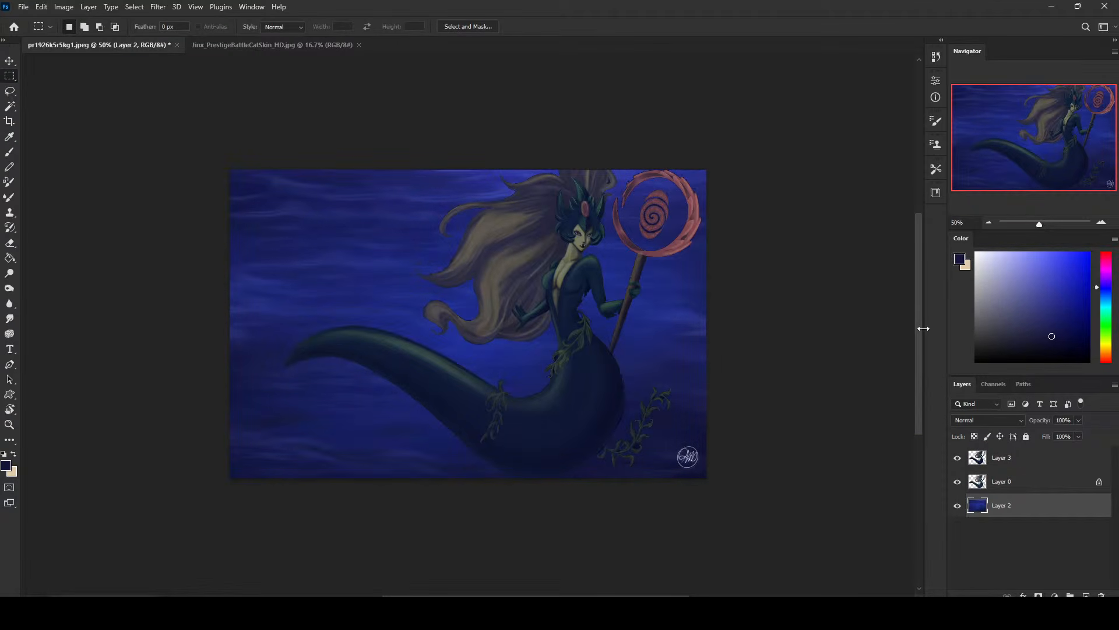
Brighten the water on Layer 2 using Levels with input white 240 and midtone 1.02, and compare Layer 3 hidden and shown
key("ctrl+l")
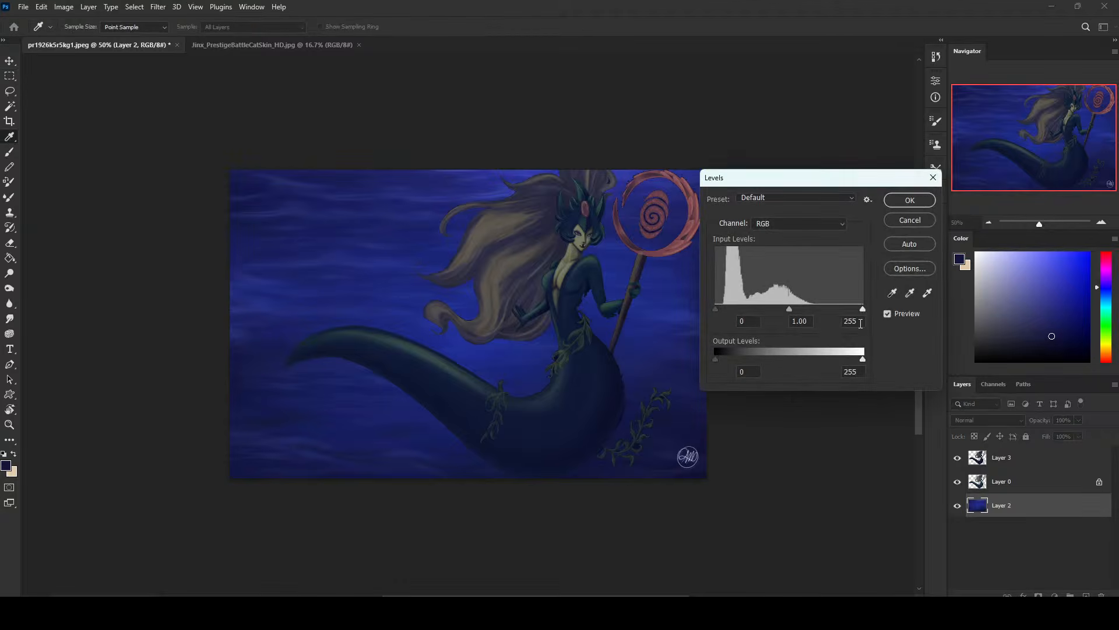
left_click_drag(862, 310, 847, 312)
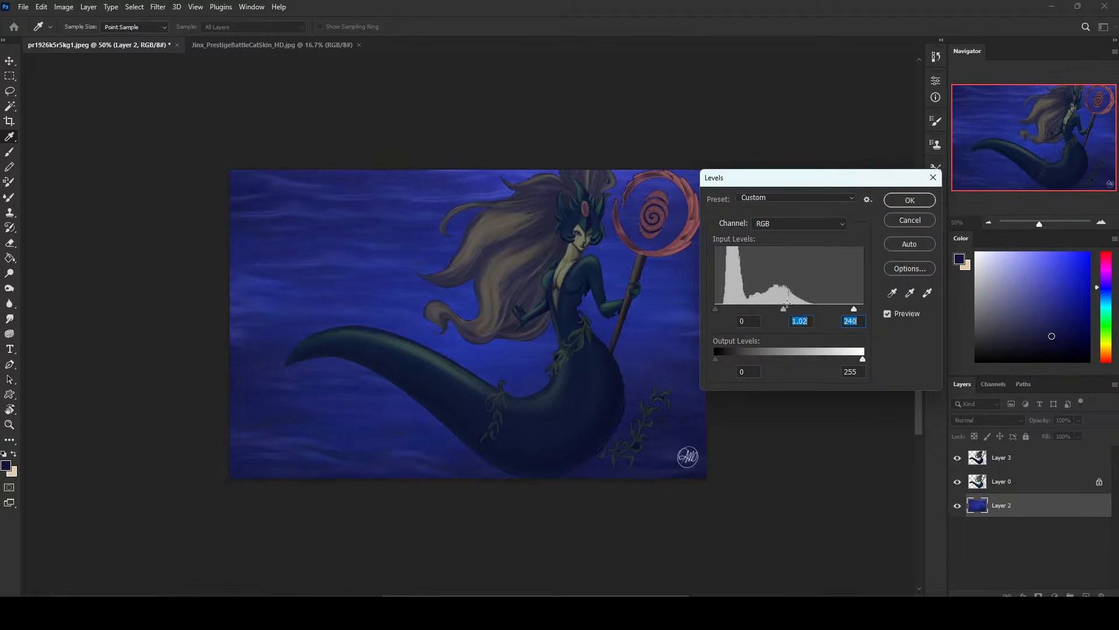
left_click(910, 200)
left_click(958, 458)
left_click(958, 458)
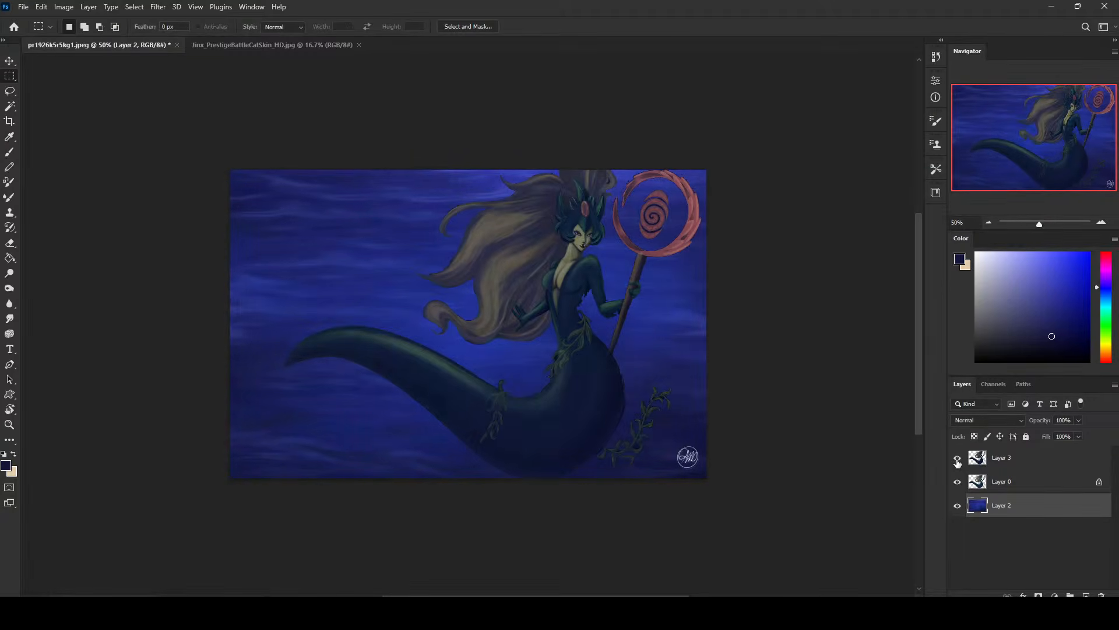
left_click(957, 458)
left_click(958, 458)
Try merging Layer 3 down into Layer 0, undo the merge and check the figure with Layer 3 hidden
right_click(1019, 463)
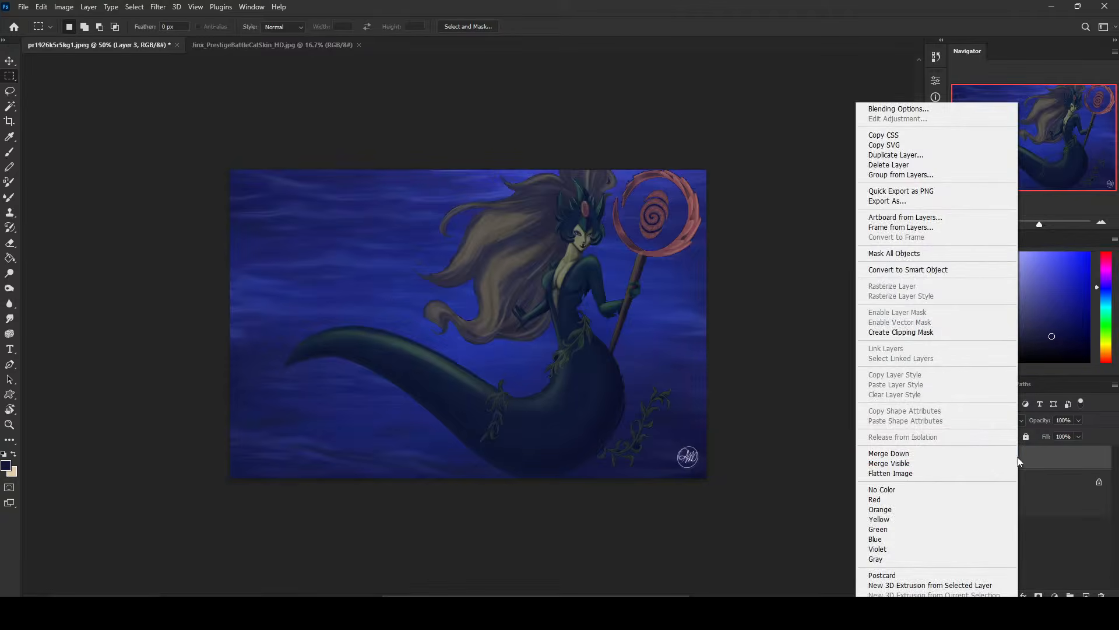
left_click(966, 454)
key("b")
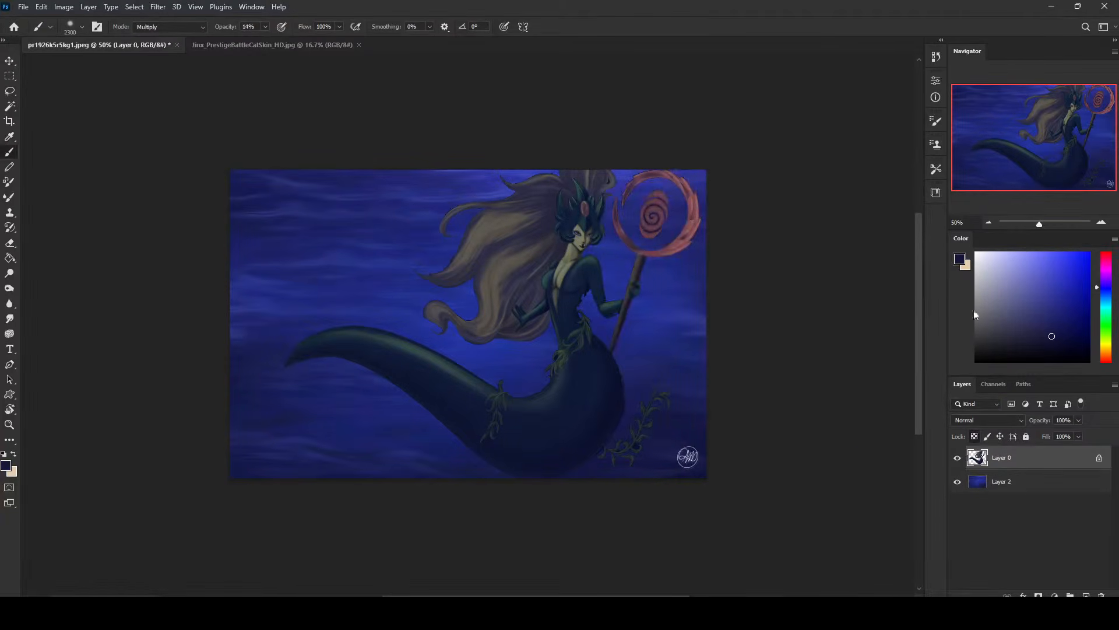
key("ctrl+z")
left_click(957, 458)
left_click(957, 458)
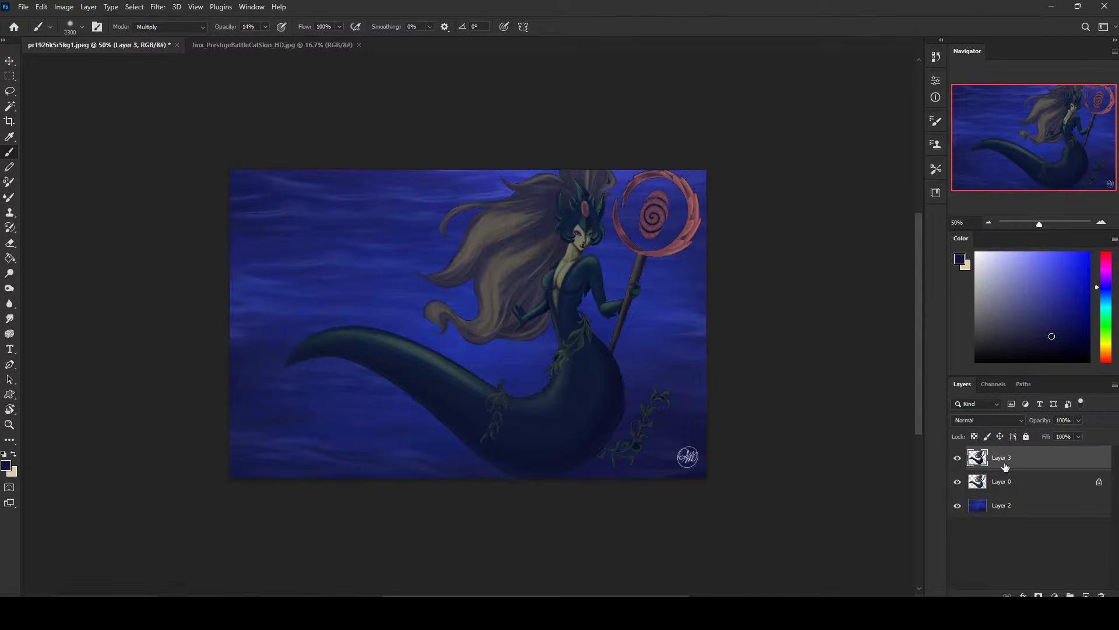
Replace the large soft brush with a small hard round brush
key("bracketleft")
key("bracketleft")
key("bracketleft")
key("bracketleft")
key("bracketleft")
key("bracketleft")
key("bracketleft")
key("bracketleft")
key("bracketleft")
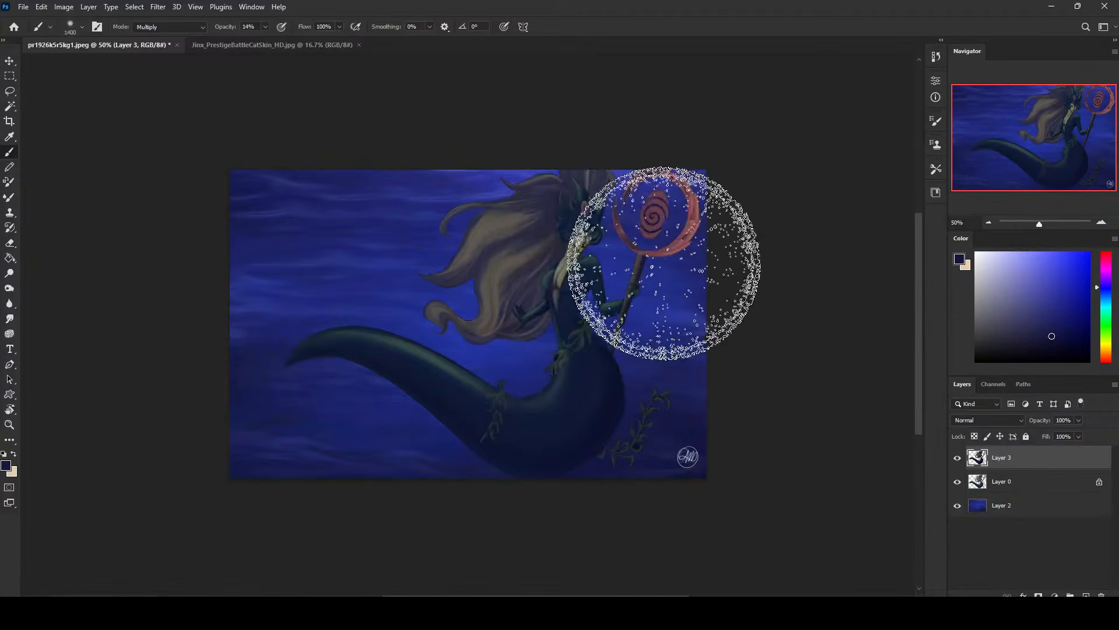
right_click(653, 262)
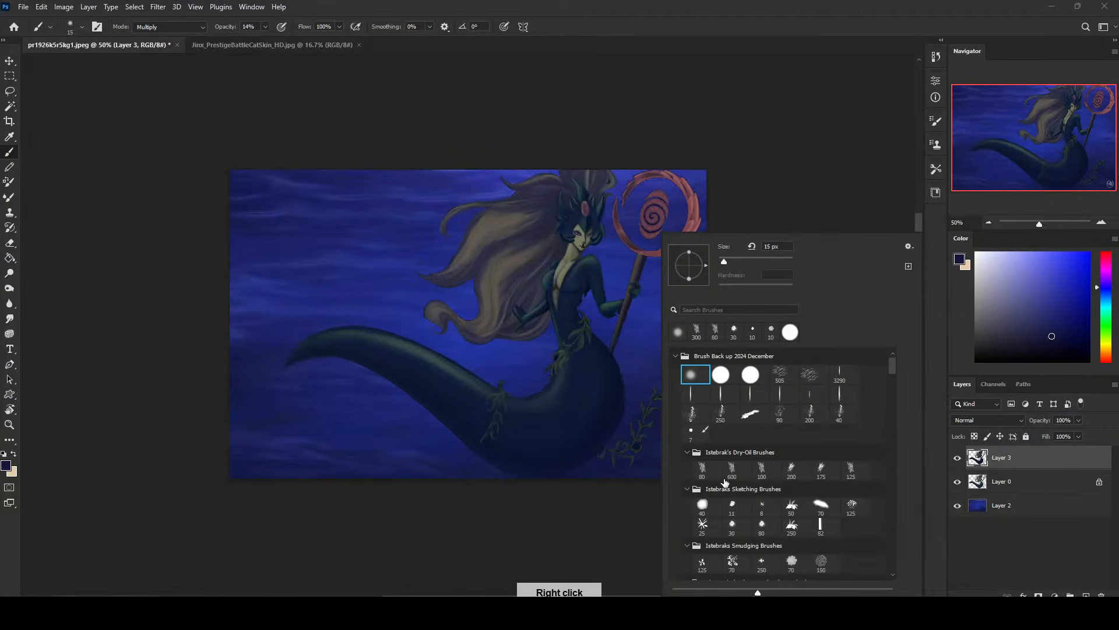
left_click(751, 375)
key("Return")
Add a layer above Layer 2, sample dark navy from the figure, and set the brush to Normal mode at 100% opacity
left_click(1028, 507)
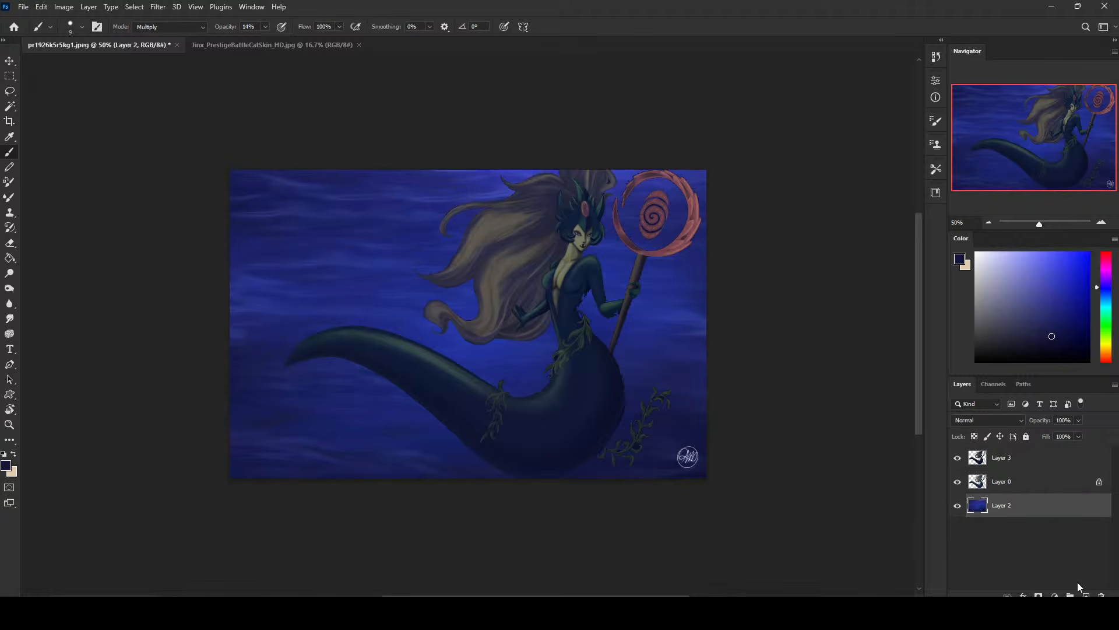
left_click(1086, 595)
left_click(590, 285, "alt")
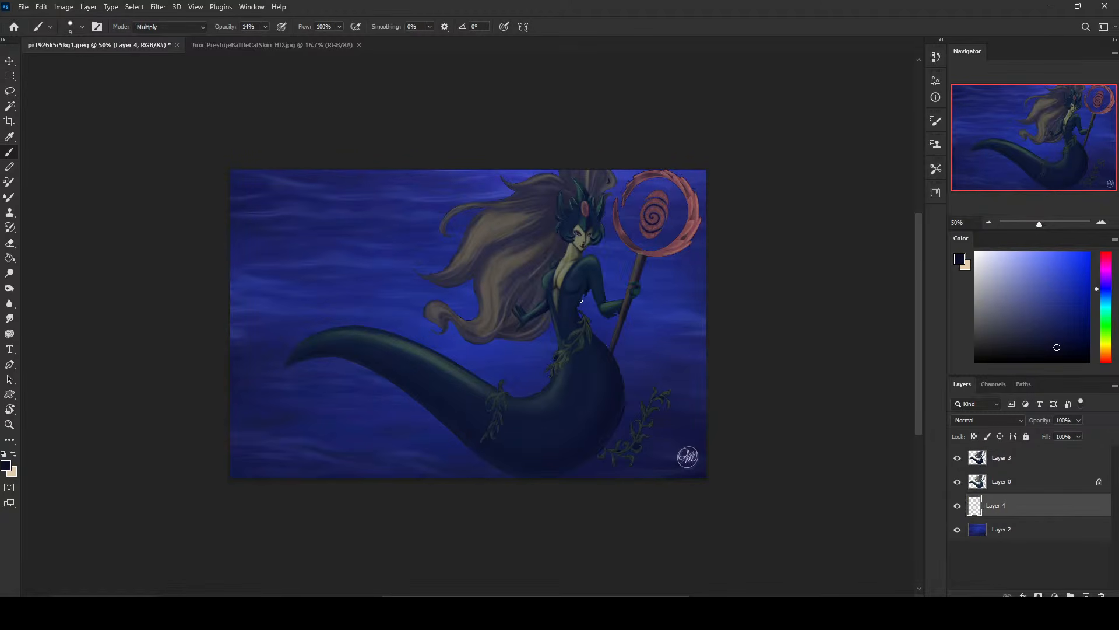
left_click(197, 28)
left_click(186, 36)
left_click(264, 27)
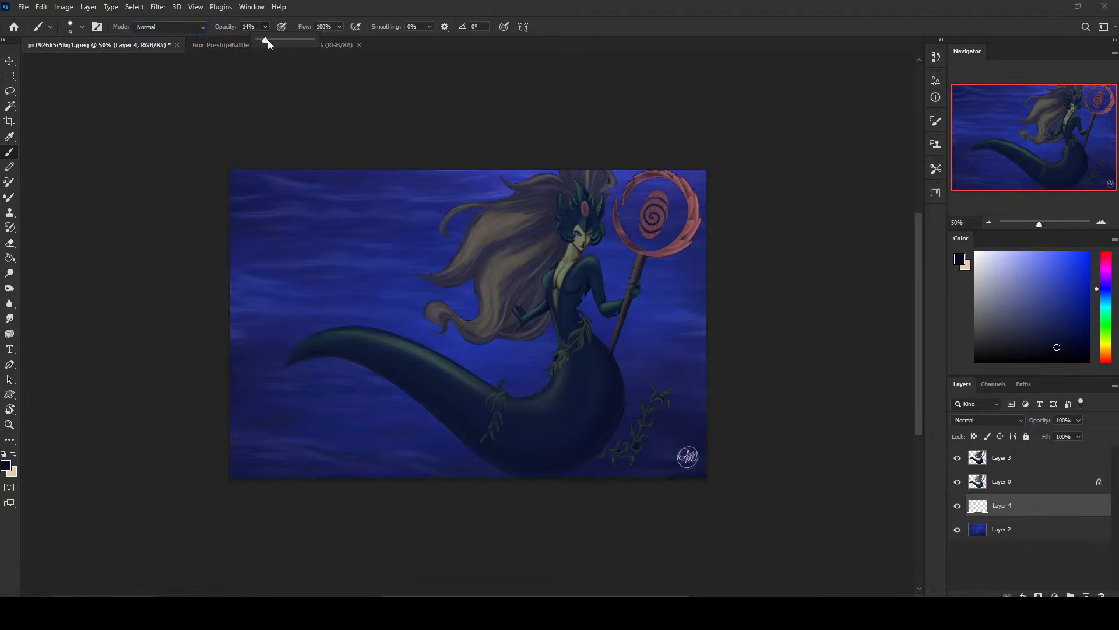
left_click_drag(265, 40, 317, 40)
Paint the dark navy behind the figure on Layer 4, along the back and the outer curve of the hip
mouse_move(591, 287)
left_mouse_down()
mouse_move(571, 311)
mouse_move(581, 297)
mouse_move(596, 348)
left_mouse_up()
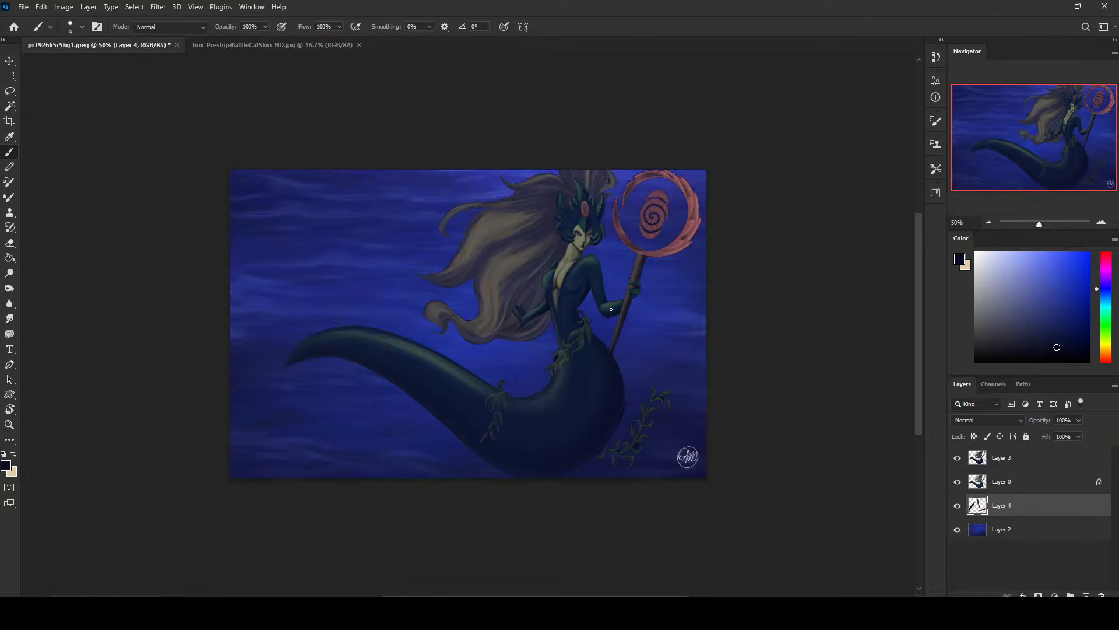
key("e")
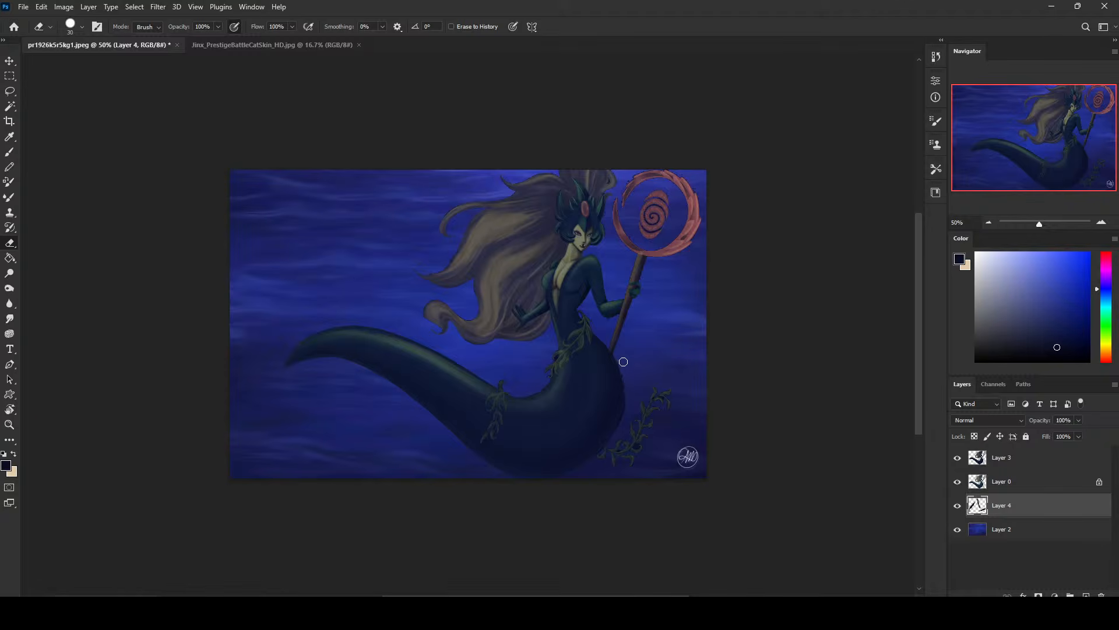
left_click(1024, 487)
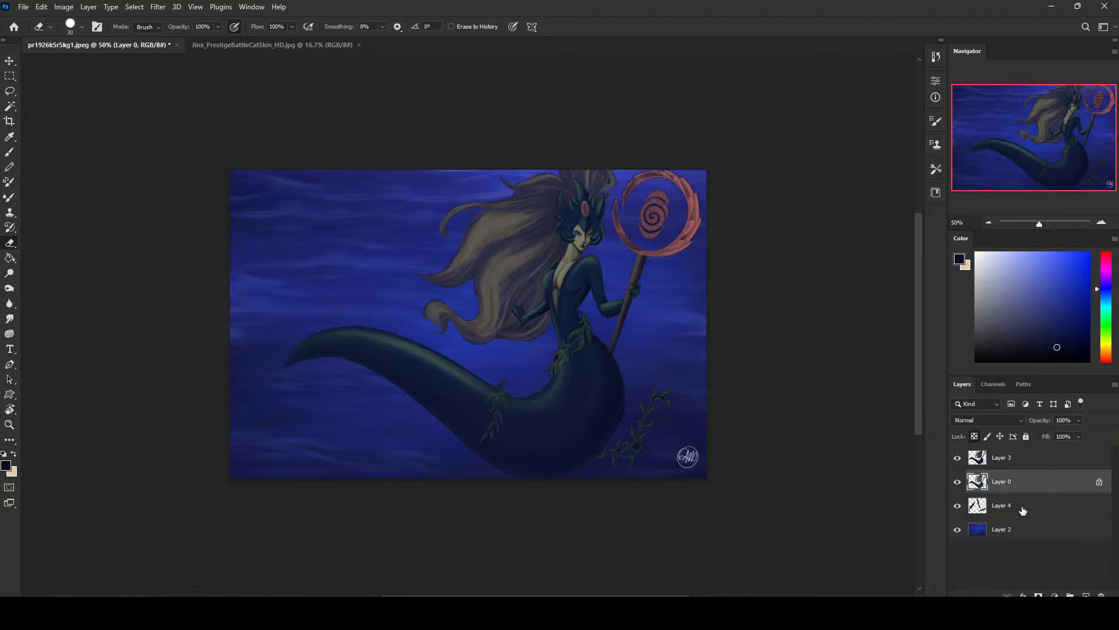
left_click(1023, 506)
key("b")
left_click_drag(626, 400, 626, 402)
key("ctrl+z")
left_click_drag(614, 358, 626, 399)
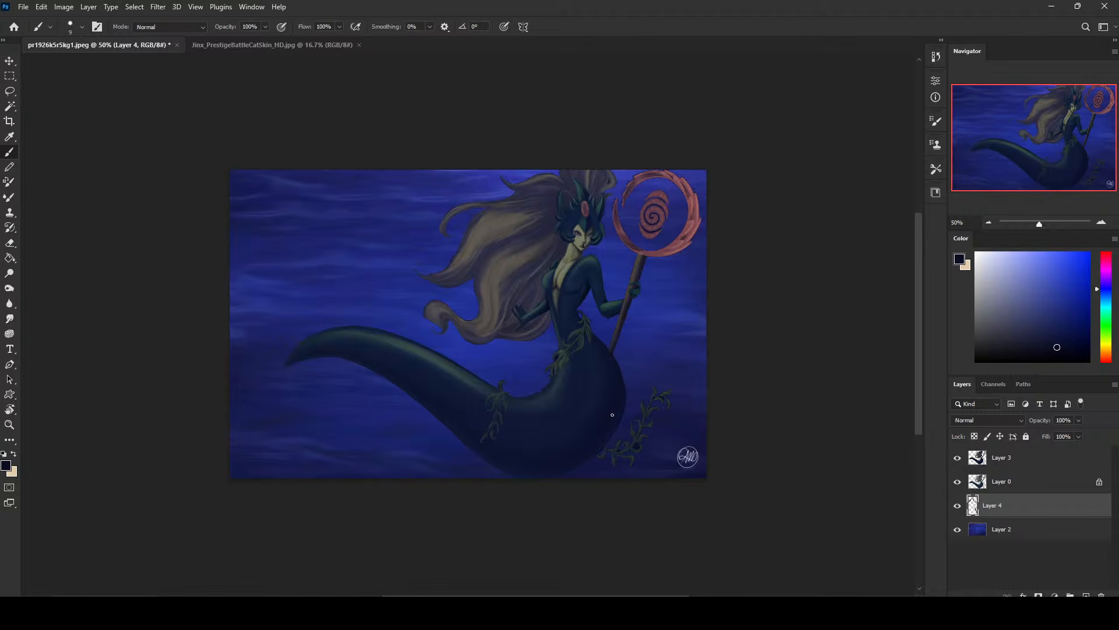
Merge Layer 0 down into Layer 4 and compare the image with Layer 3 hidden and shown
right_click(1023, 482)
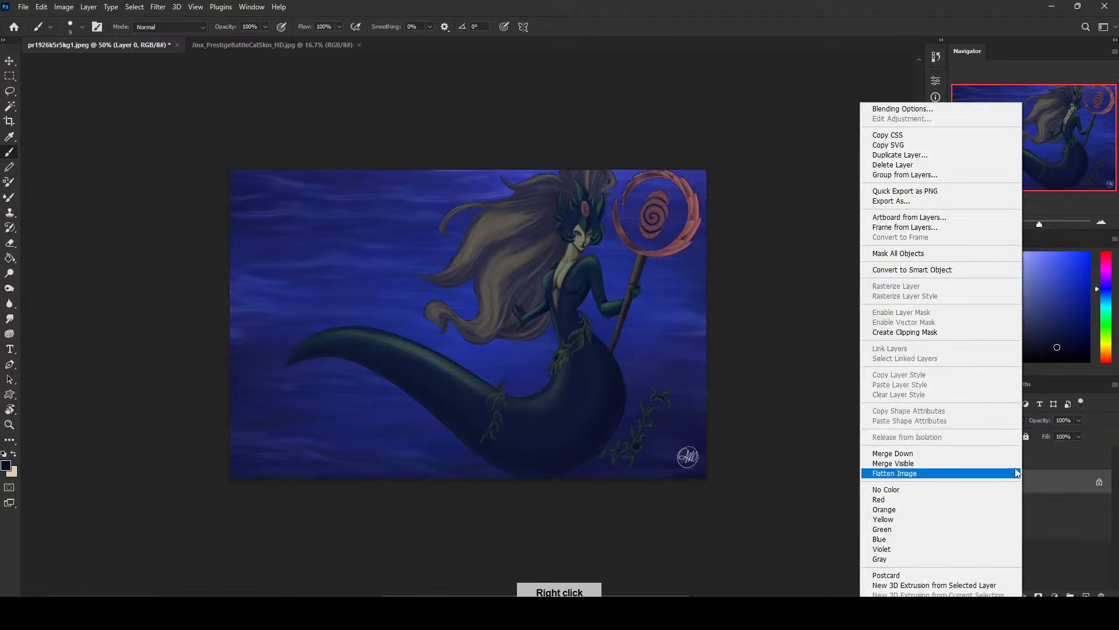
left_click(956, 453)
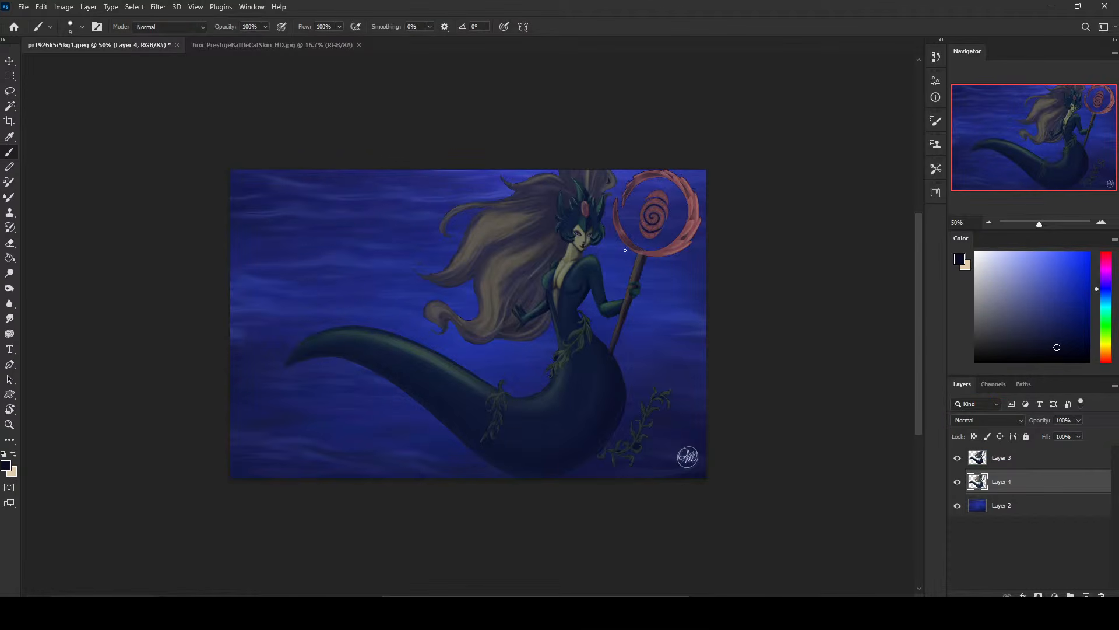
left_click(959, 458)
left_click(959, 459)
left_click(959, 458)
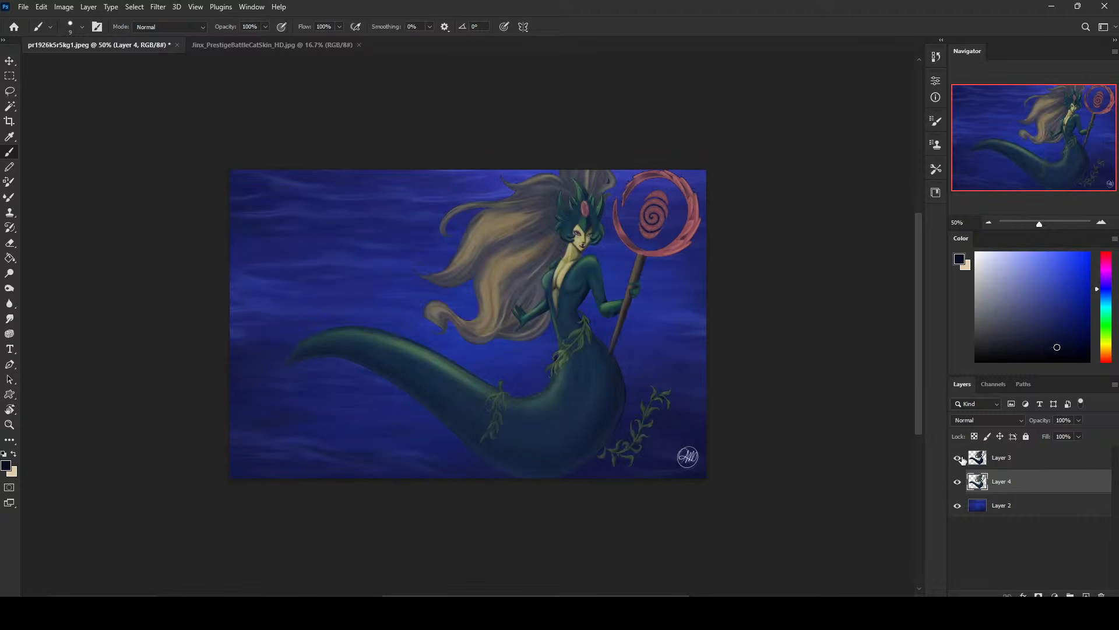
Add a new layer directly above the water on Layer 2 and choose the soft round brush
left_click(1010, 461)
left_click(1027, 506)
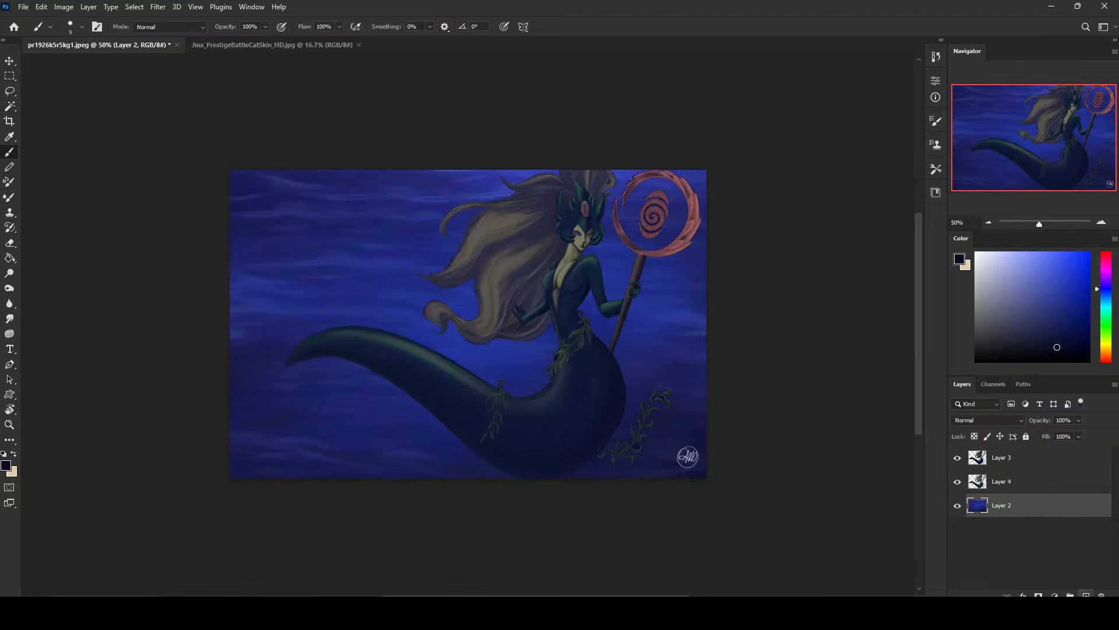
left_click(1086, 595)
right_click(551, 285)
left_click(585, 375)
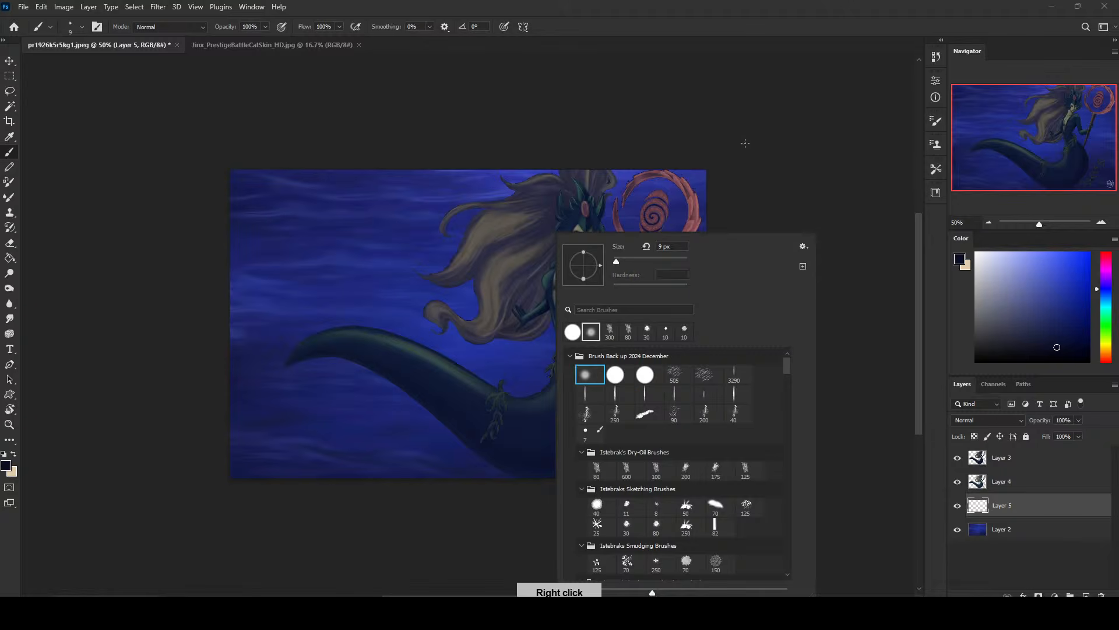
left_click(744, 144)
Set Layer 5 to Color Dodge blending and choose a bright turquoise-green foreground colour
left_click(1107, 314)
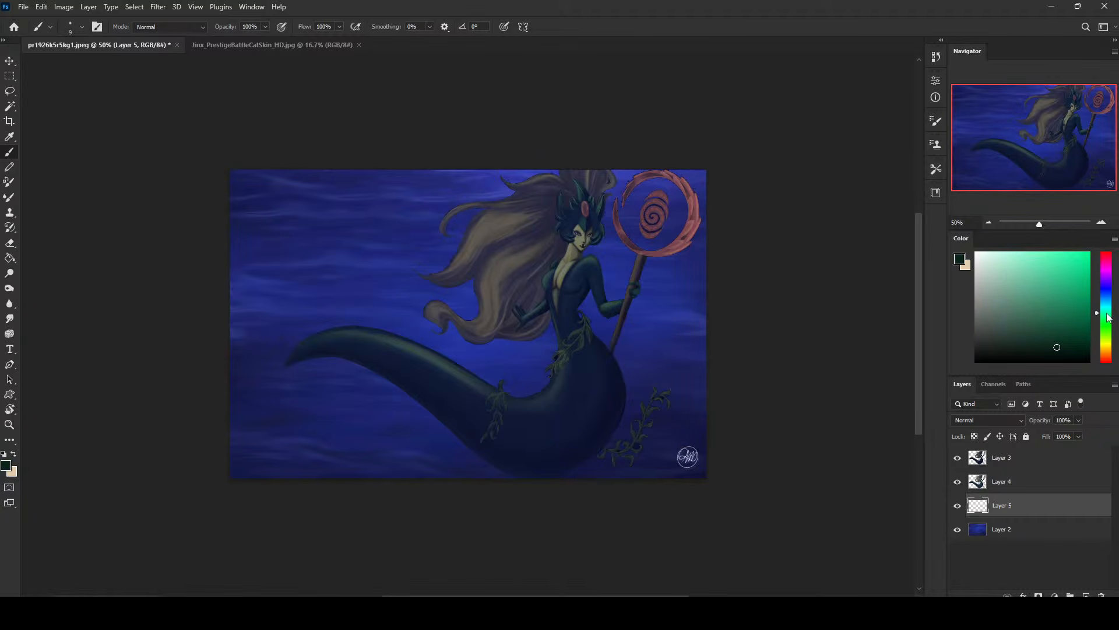
left_click(1038, 250)
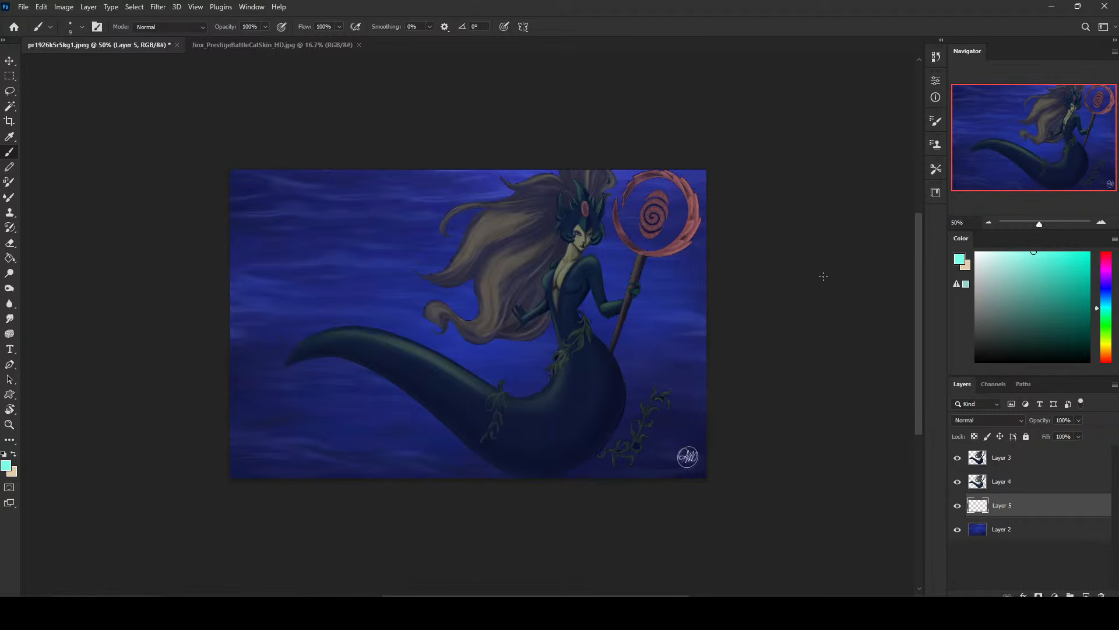
left_click(1000, 418)
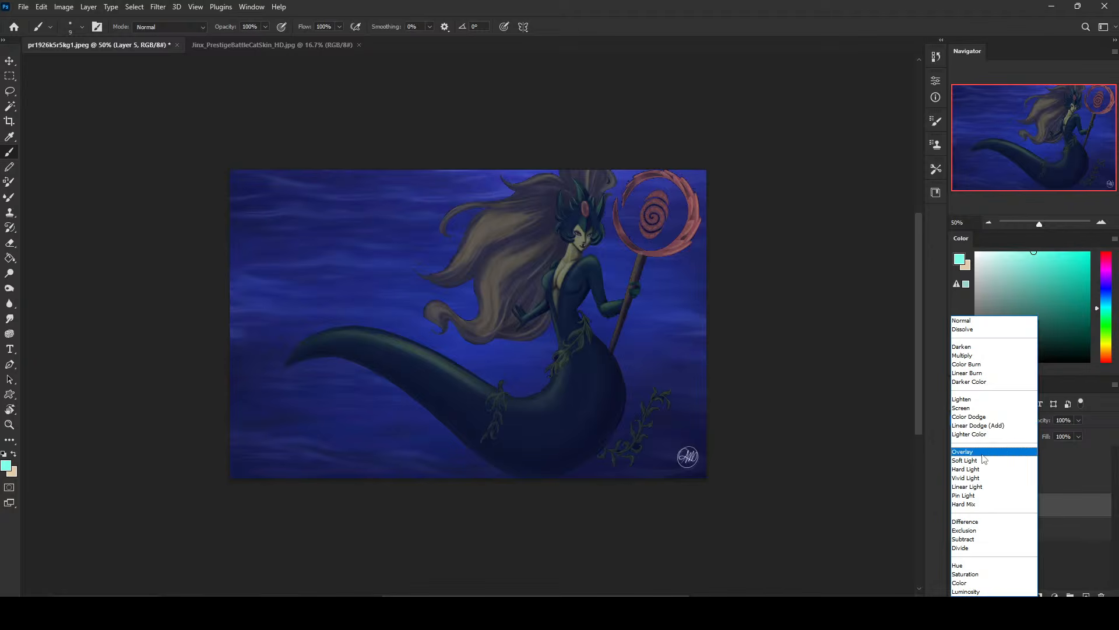
left_click(977, 364)
left_click(996, 418)
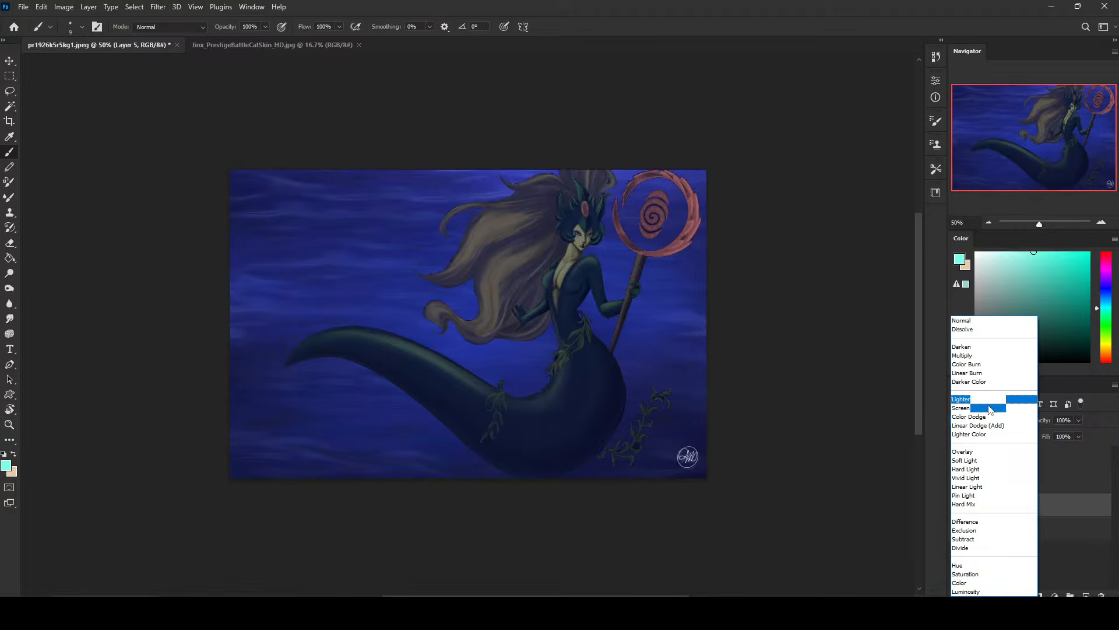
left_click(958, 421)
mouse_move(1106, 314)
left_mouse_down()
mouse_move(1111, 341)
mouse_move(1107, 314)
left_mouse_up()
left_click(1059, 253)
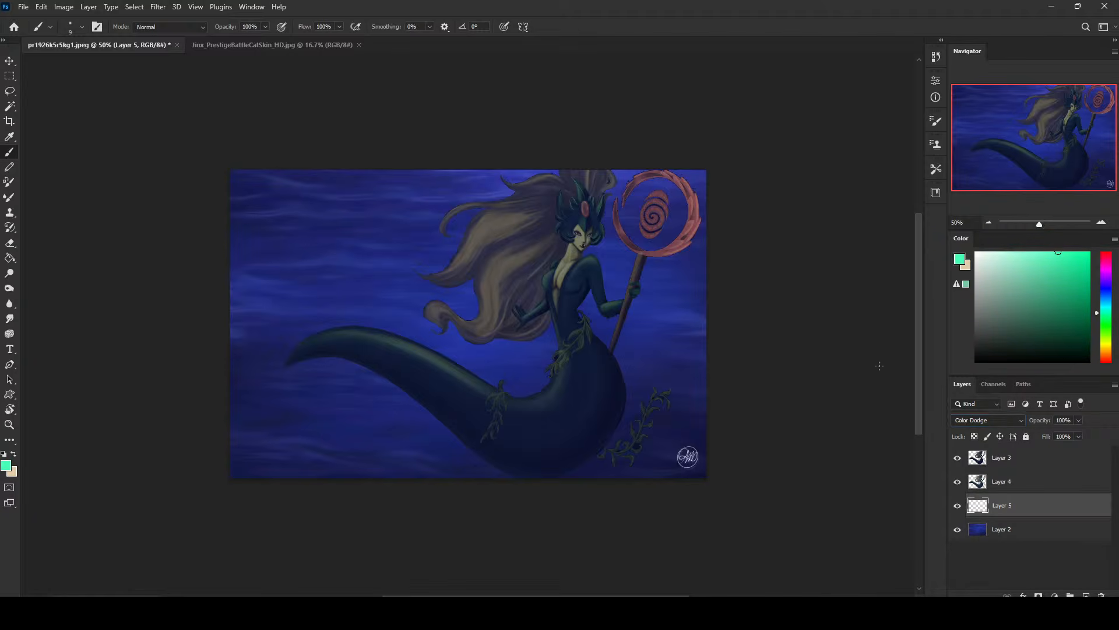
Enlarge the soft round brush to about 2800 px and view the canvas at 25%
right_click(603, 300)
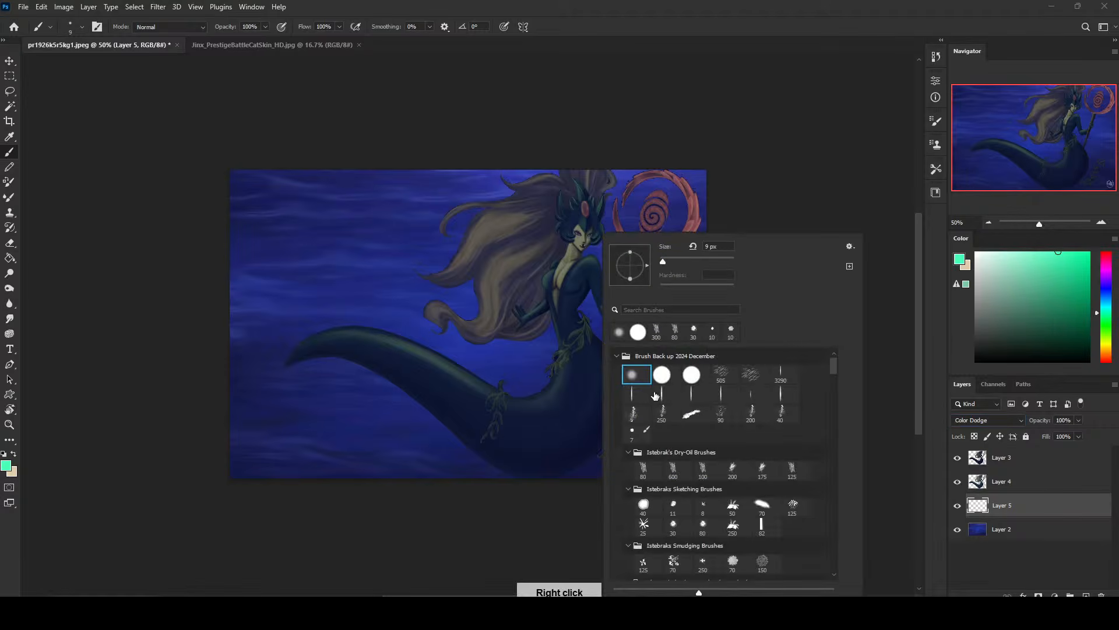
left_click(576, 270)
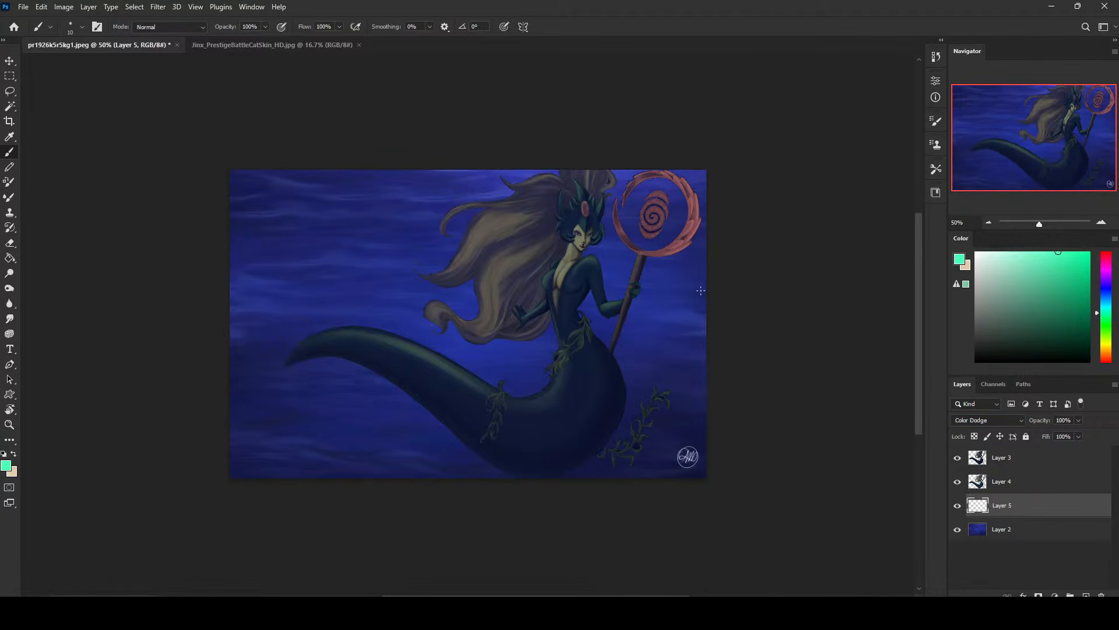
key("bracketright")
key("bracketright")
key("bracketright")
key("bracketright")
key("bracketright")
key("bracketright")
key("bracketright")
key("bracketright")
key("bracketright")
key("bracketright")
key("bracketright")
key("bracketright")
key("bracketright")
key("bracketright")
key("bracketright")
key("bracketright")
key("bracketright")
key("bracketright")
key("bracketright")
key("bracketright")
key("bracketright")
key("bracketright")
key("bracketright")
key("bracketright")
key("bracketright")
key("bracketright")
key("bracketright")
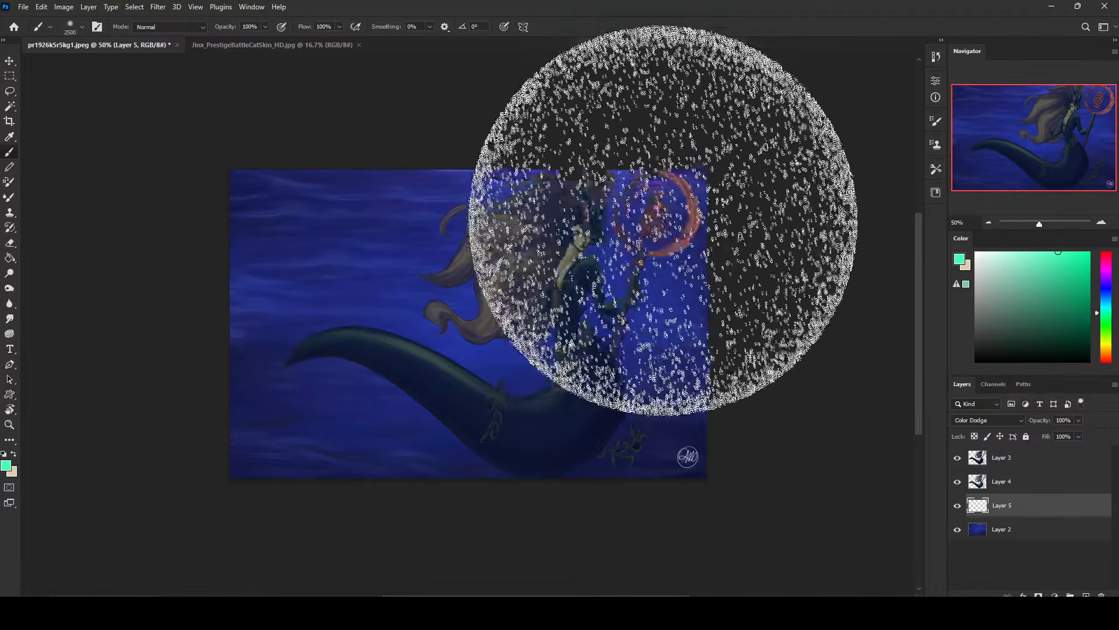
key("ctrl+minus")
key("ctrl+minus")
Test a light glow over the upper-left water, undo it, and lower the brush opacity to 24%
left_click(341, 237)
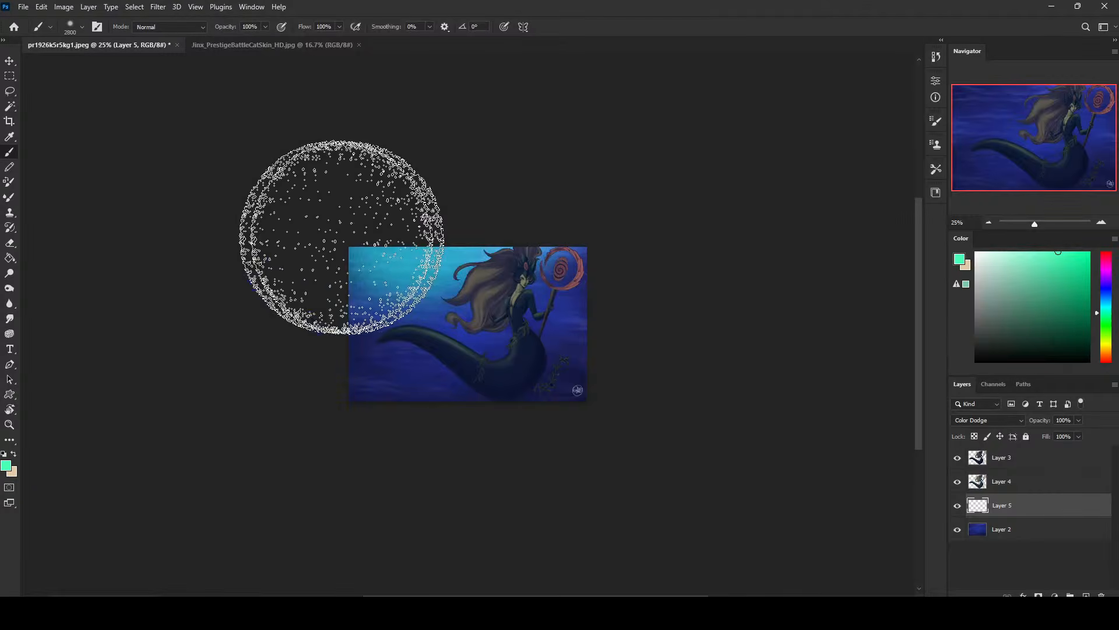
key("ctrl+z")
left_click(266, 27)
left_click(225, 40)
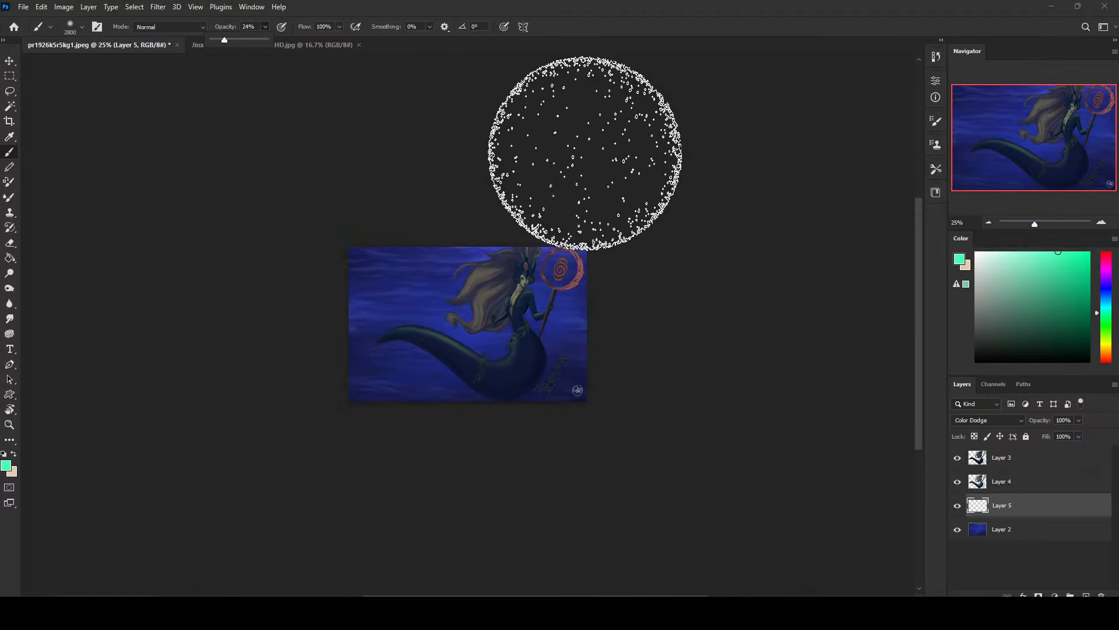
Paint a faint turquoise-green glow on Layer 5 over the top and lower-left water with the 2800 px soft brush
mouse_move(629, 216)
left_mouse_down()
mouse_move(184, 199)
mouse_move(465, 214)
left_mouse_up()
key("ctrl+z")
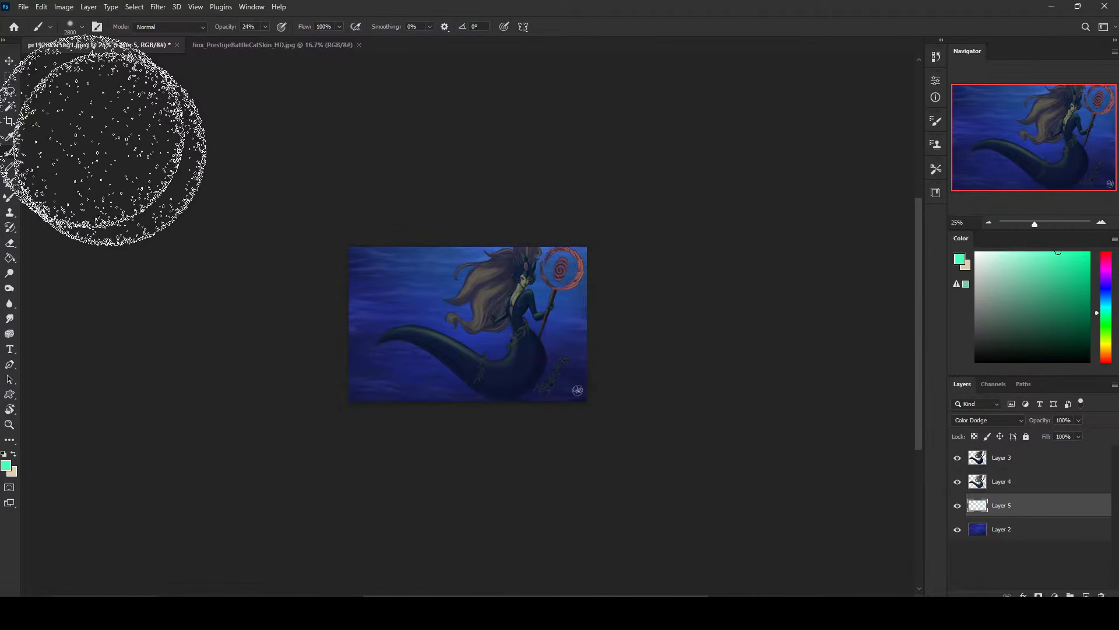
left_click_drag(575, 245, 429, 232)
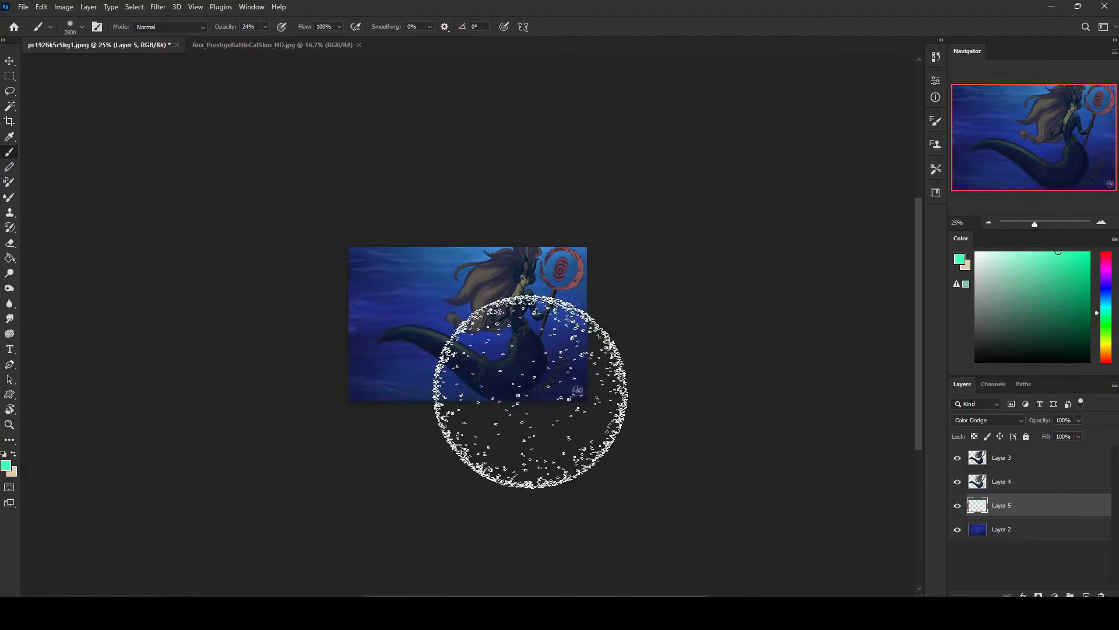
left_click_drag(417, 452, 287, 436)
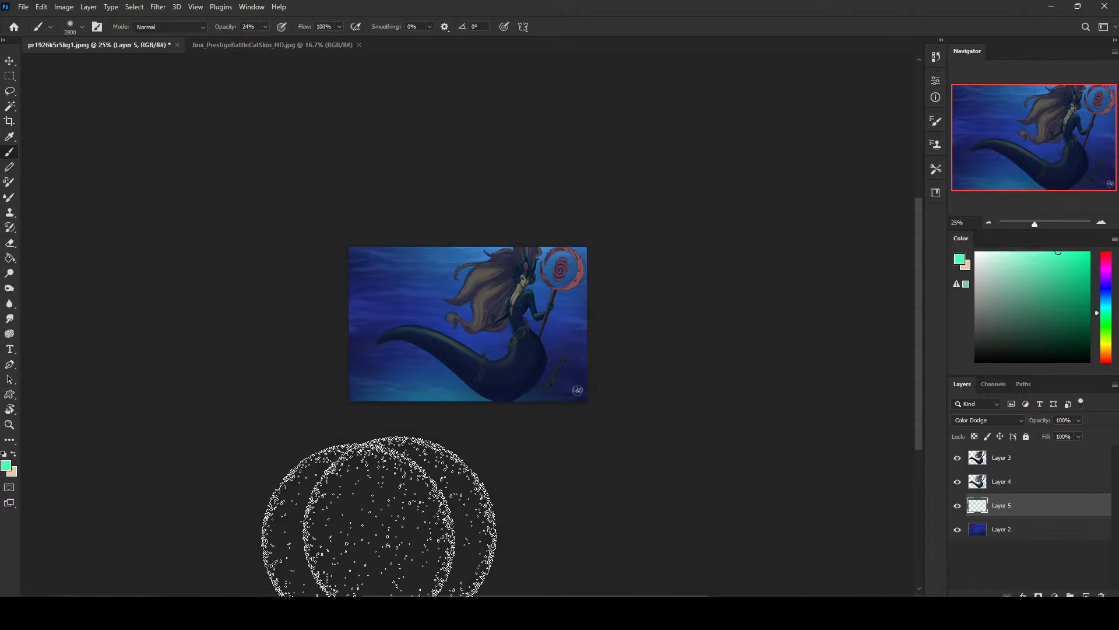
Add a new layer above Layer 3 and reduce the soft round brush to about 1500 px
left_click(1021, 457)
left_click(1085, 595)
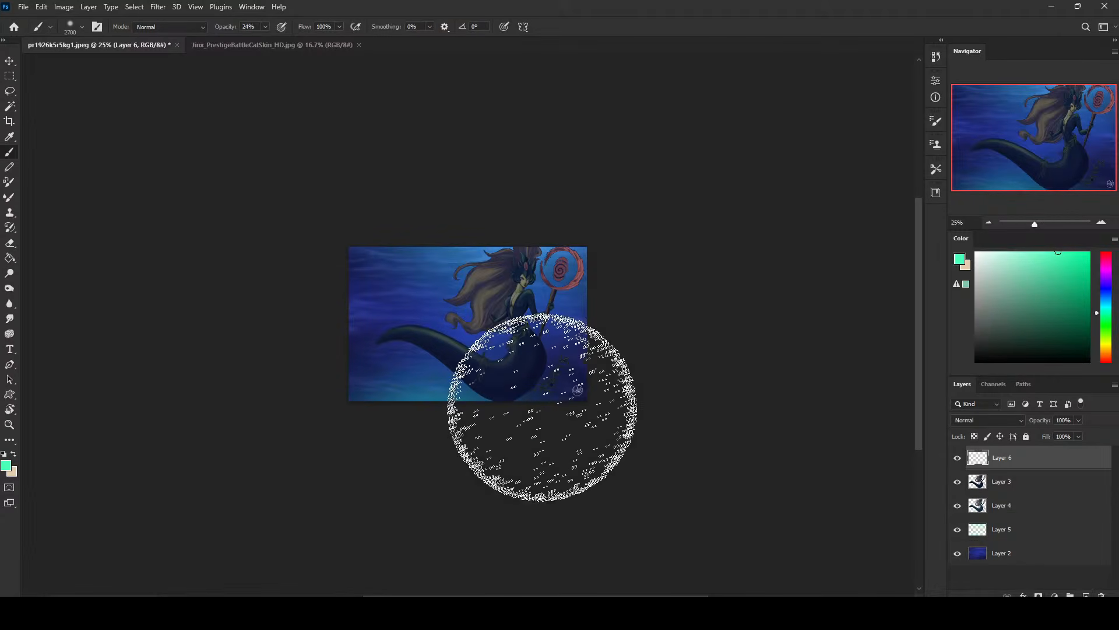
key("bracketleft")
key("bracketleft")
key("bracketleft")
key("bracketleft")
key("bracketleft")
key("bracketleft")
key("bracketleft")
key("bracketleft")
key("bracketleft")
key("bracketleft")
key("bracketleft")
key("bracketleft")
key("bracketleft")
Brush a turquoise-green haze along the bottom edge over the tail on Layer 6, using a soft brush of about 1700 px
mouse_move(518, 441)
left_mouse_down()
mouse_move(370, 438)
mouse_move(315, 463)
mouse_move(131, 380)
left_mouse_up()
key("bracketleft")
key("bracketleft")
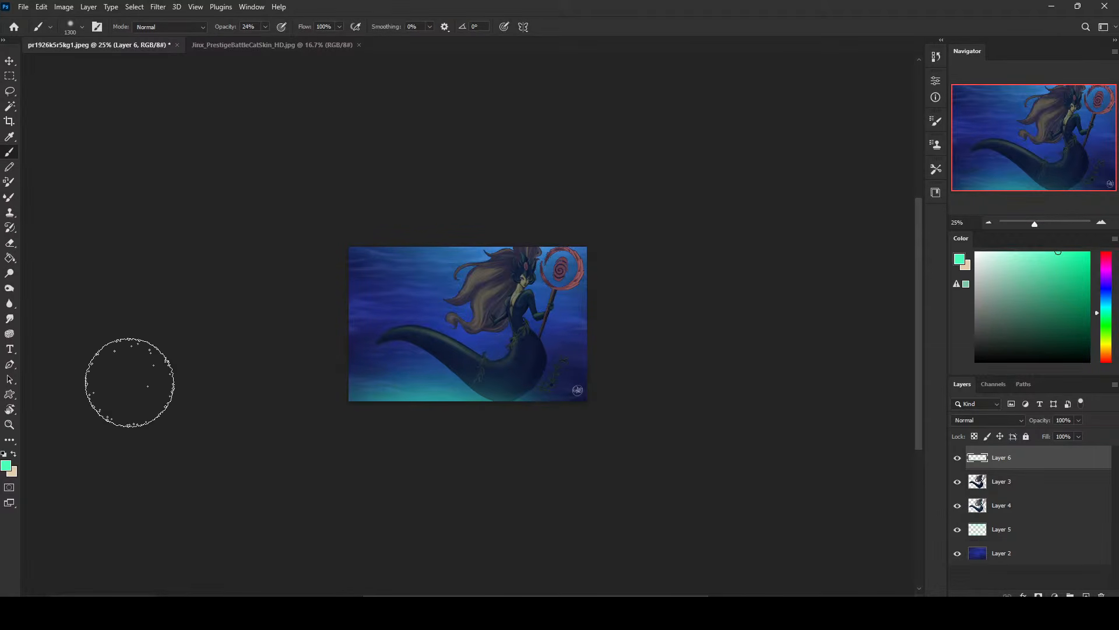
key("bracketright")
key("bracketright")
key("bracketright")
key("bracketright")
key("ctrl+z")
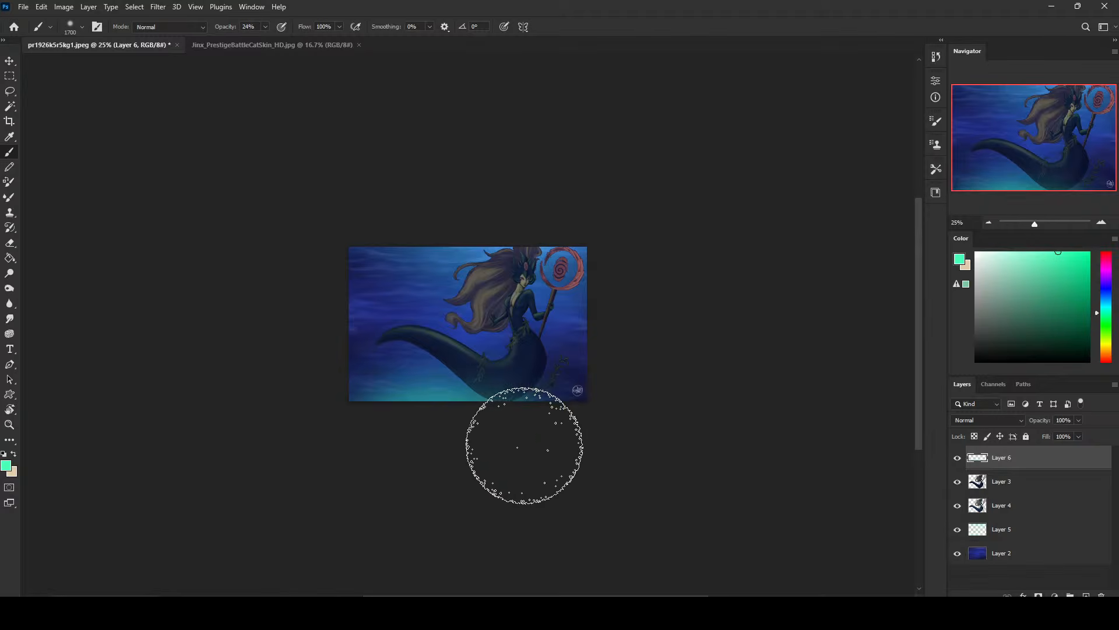
left_click_drag(525, 445, 58, 463)
key("ctrl+z")
left_click_drag(525, 435, 59, 417)
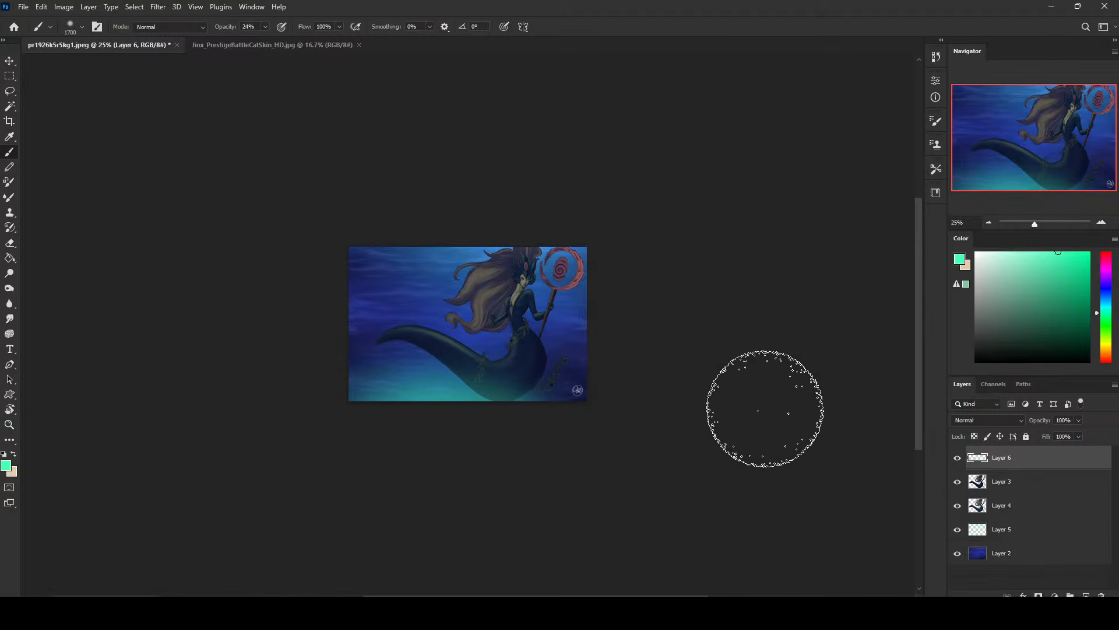
Paint a bright cyan glow behind the figure on a new layer above Layer 5, and lower Layer 6's fill to about 48%
left_click(1021, 547)
left_click(1026, 534)
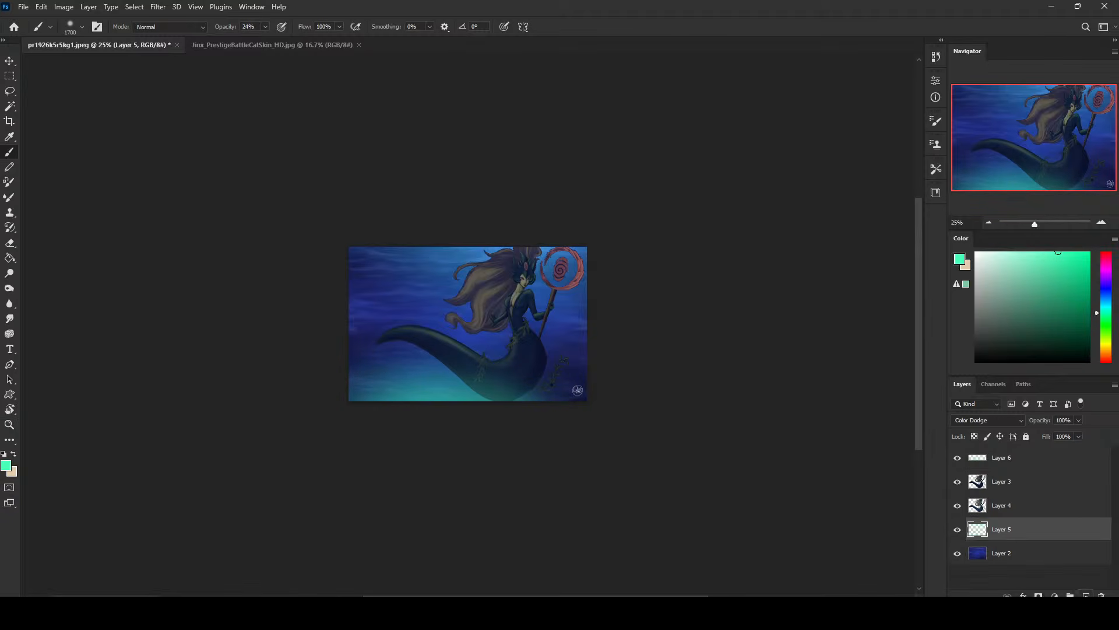
left_click(1087, 595)
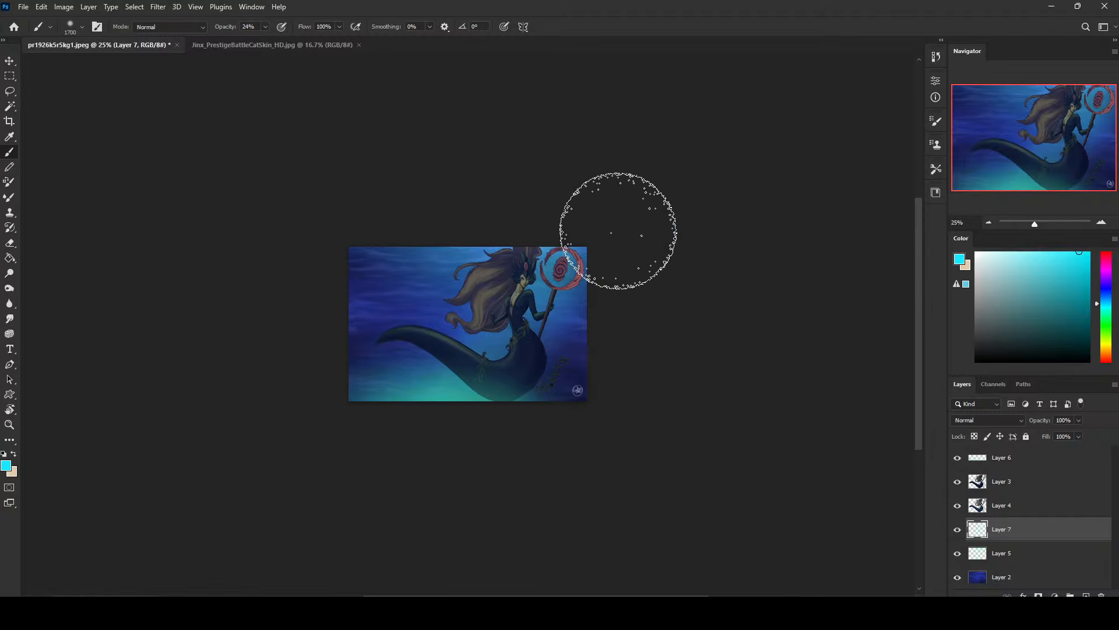
left_click_drag(598, 268, 419, 376)
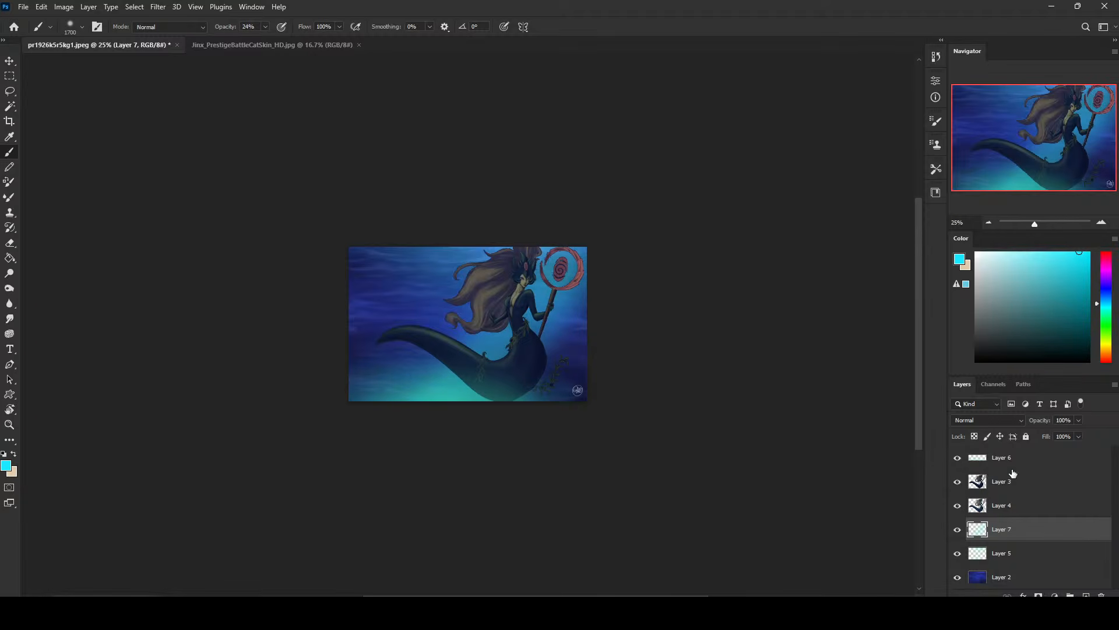
left_click(1070, 450)
left_click_drag(1060, 452, 1054, 454)
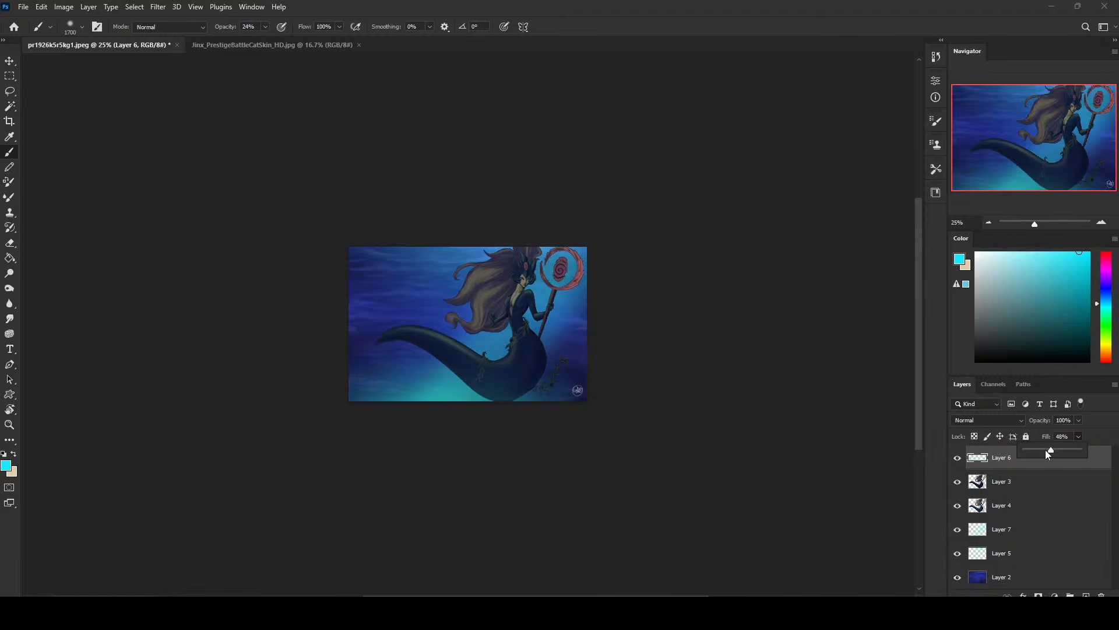
Tint the water on Layer 2 violet with the soft brush in Color mode
left_click(1017, 531)
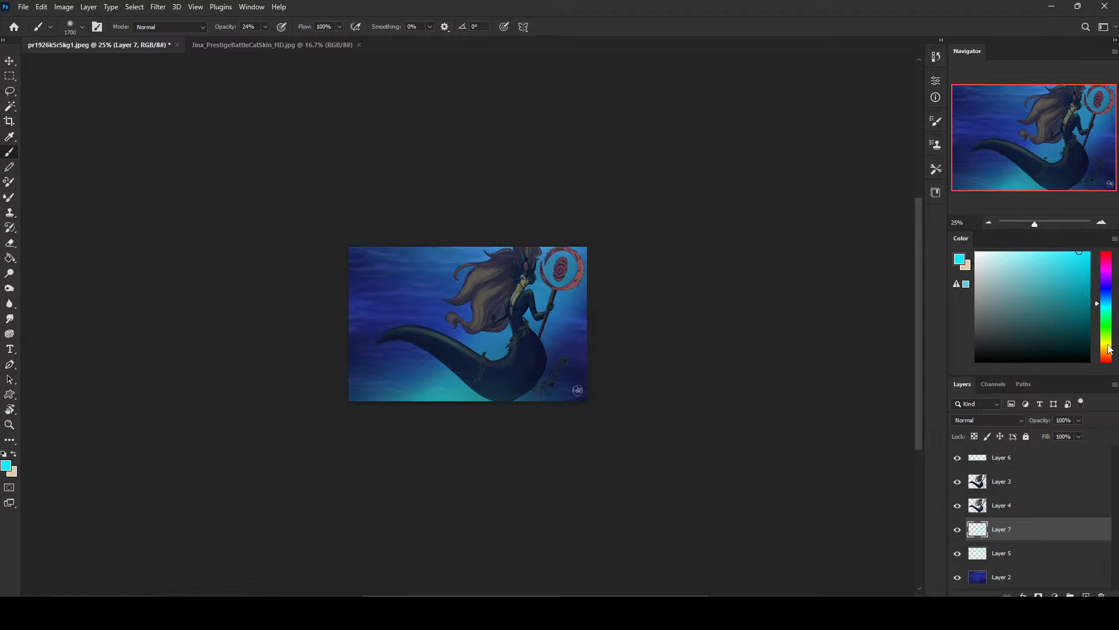
left_click_drag(1110, 302, 1111, 279)
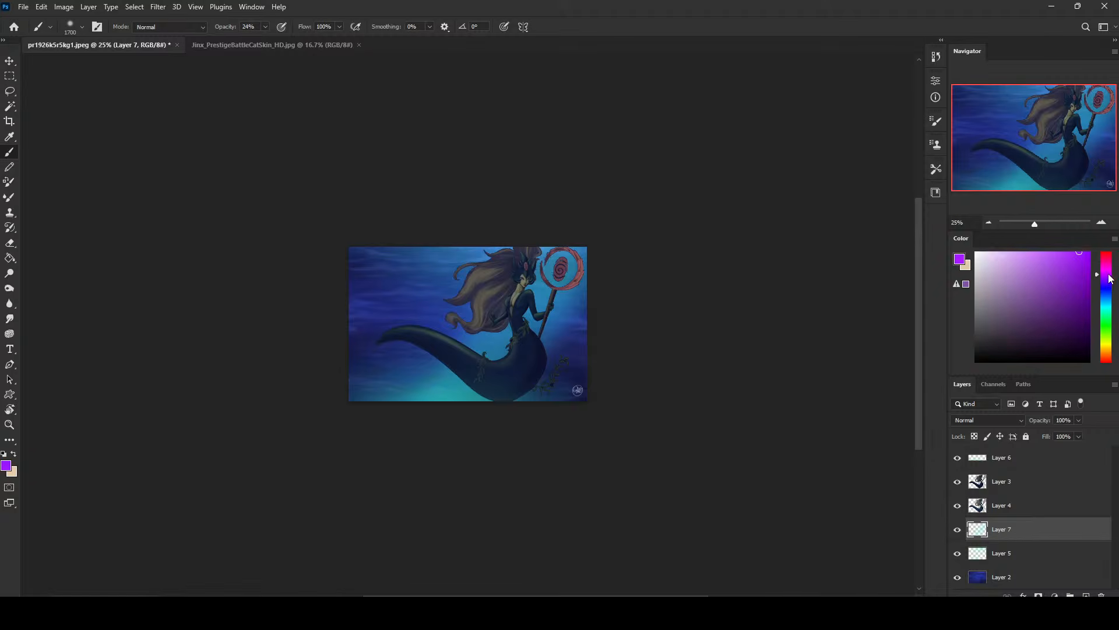
left_click(1028, 577)
left_click(181, 28)
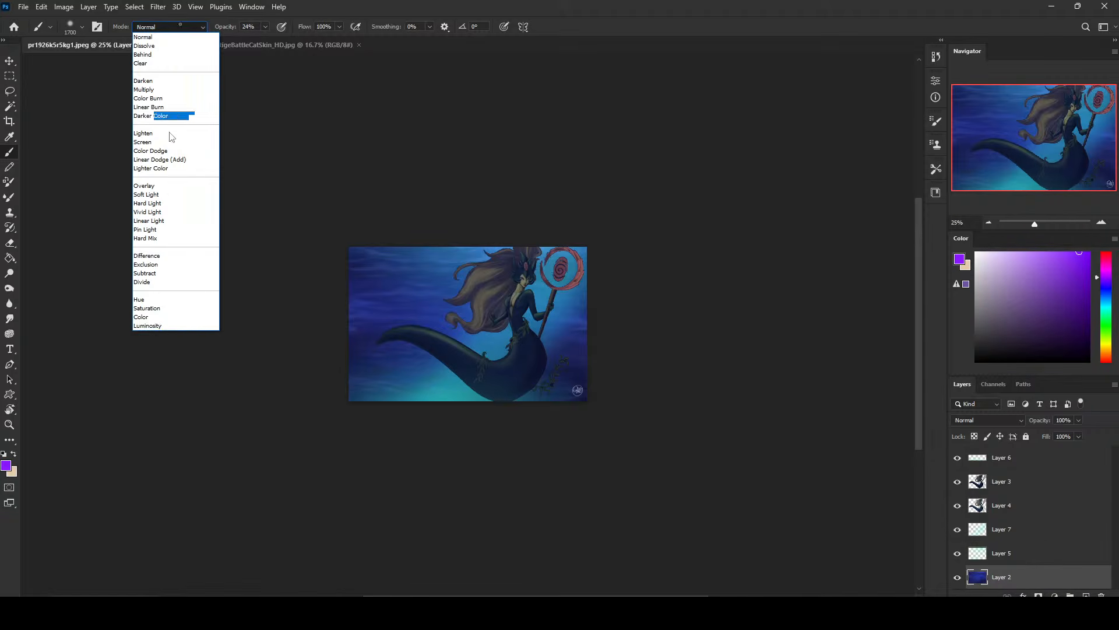
left_click(154, 318)
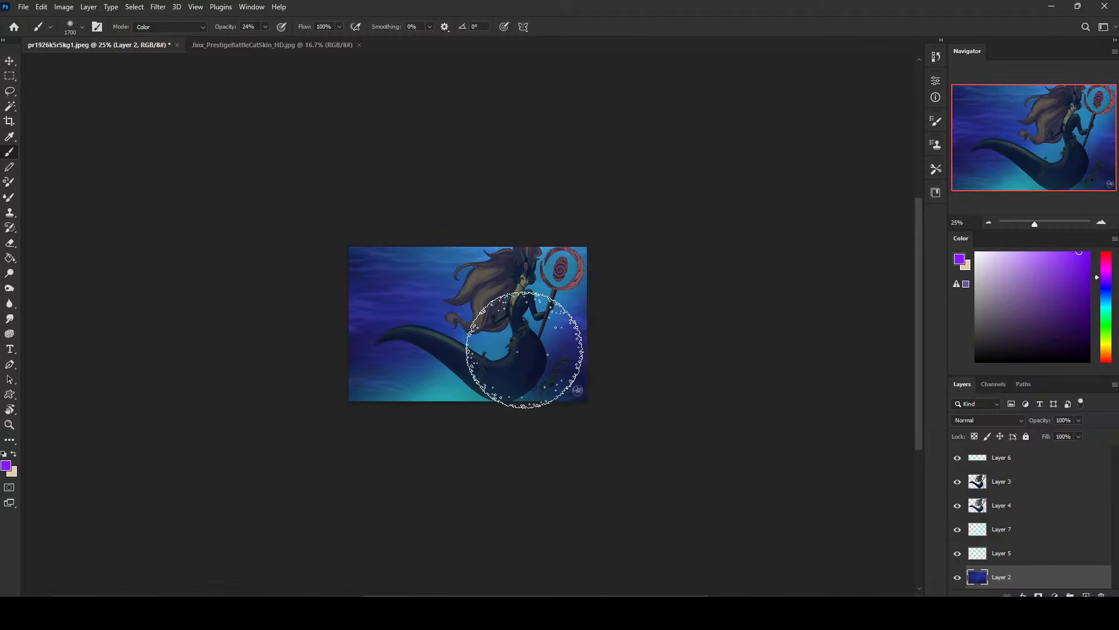
Lower the fill of Layer 7, the cyan glow, to 78%
left_click(1025, 536)
left_click(1078, 436)
left_click_drag(1079, 450, 1068, 450)
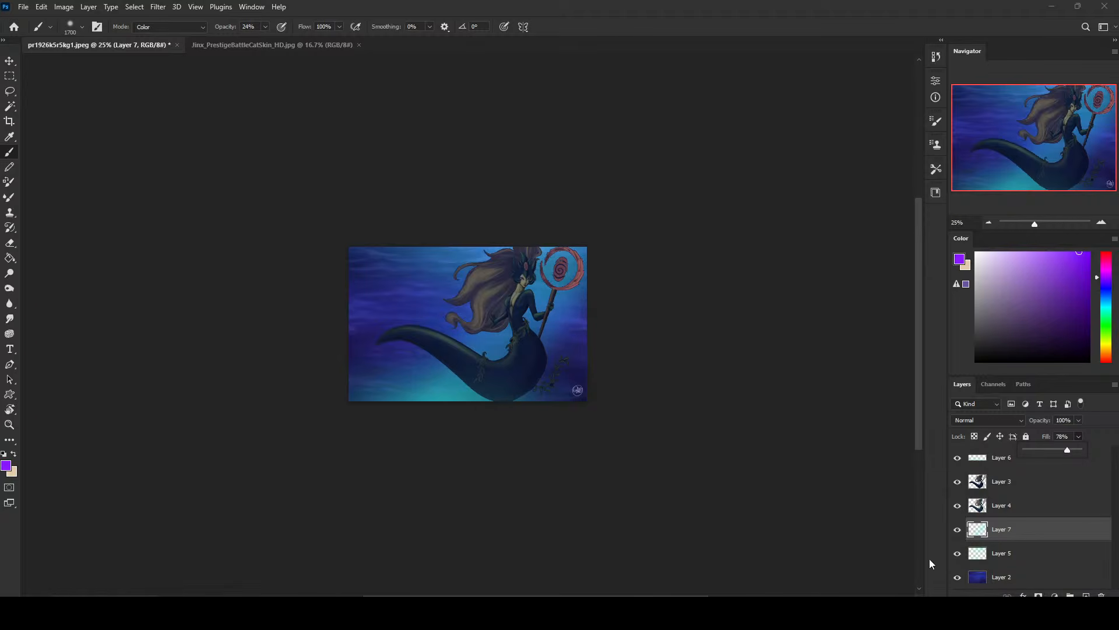
Compare the mermaid with Layer 3 hidden and shown, leaving the layer visible
left_click(1004, 484)
left_click(957, 484)
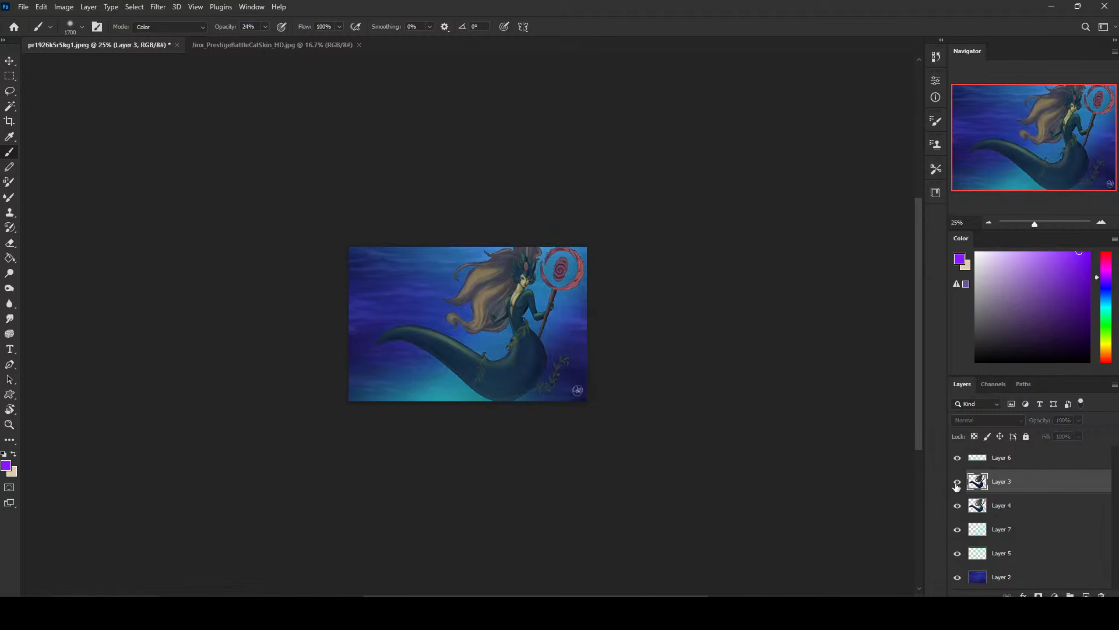
left_click(958, 484)
left_click(958, 484)
left_click(957, 484)
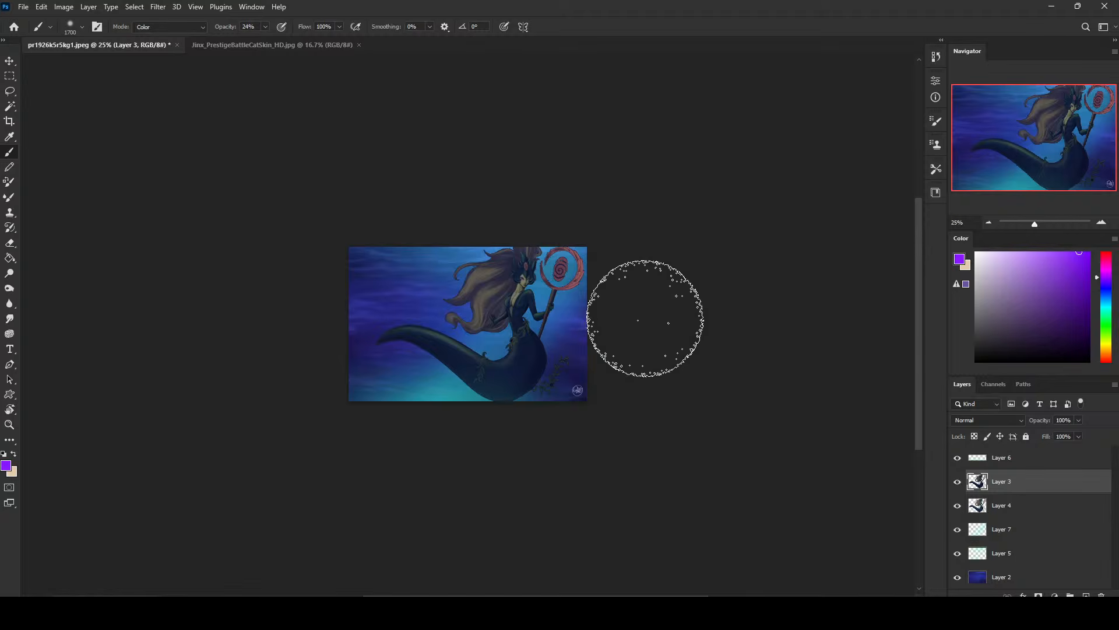
key("ctrl+plus")
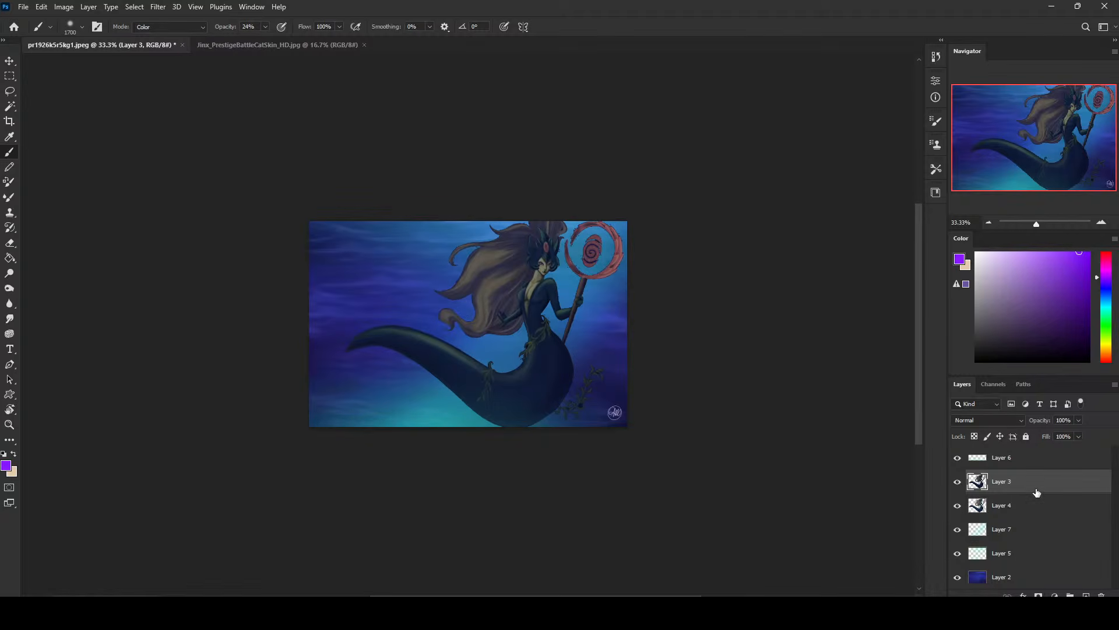
Try erasing Layer 3's darkening along the outer hair with a hard round eraser, and undo the stroke
key("e")
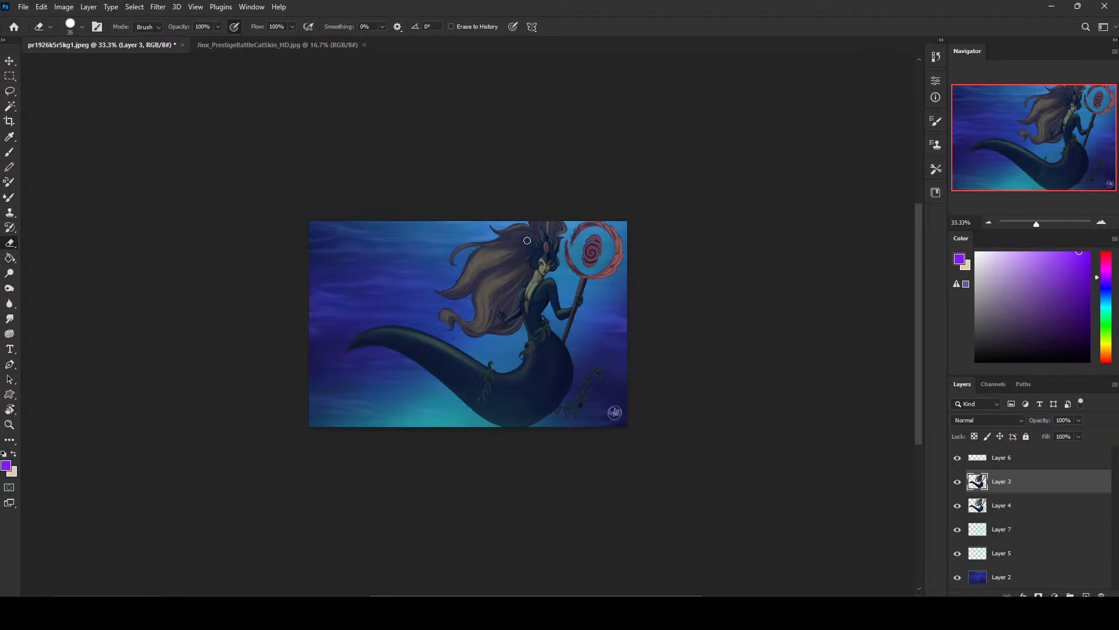
key("bracketright")
left_click_drag(509, 216, 442, 280)
key("bracketright")
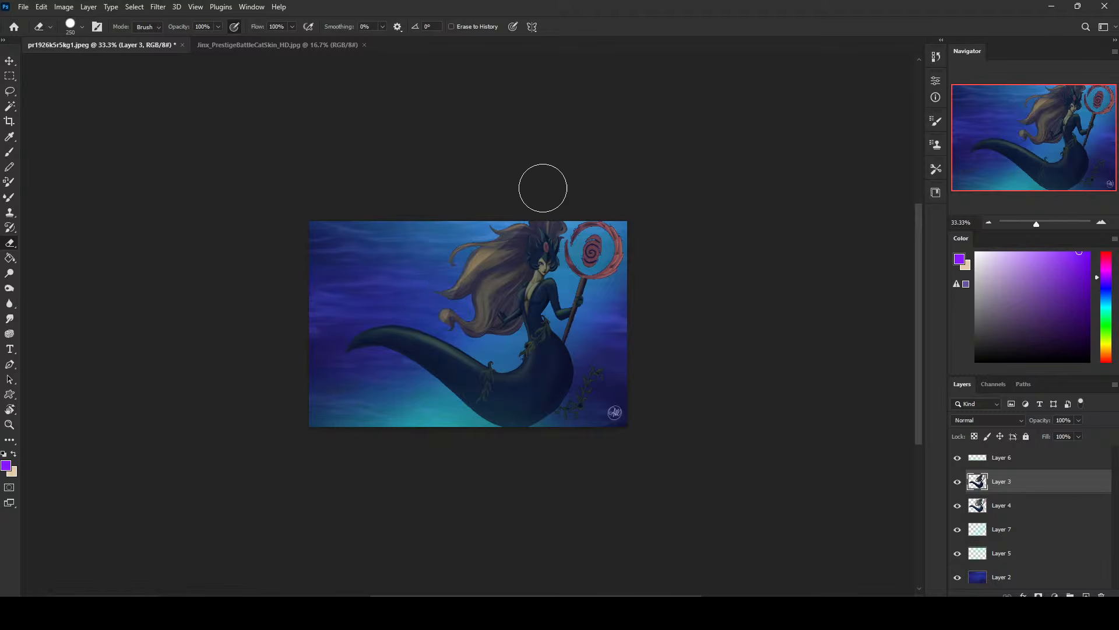
key("ctrl+z")
Switch the eraser to a soft round brush and erase Layer 3's darkening over the outer hair
right_click(592, 297)
left_click(635, 374)
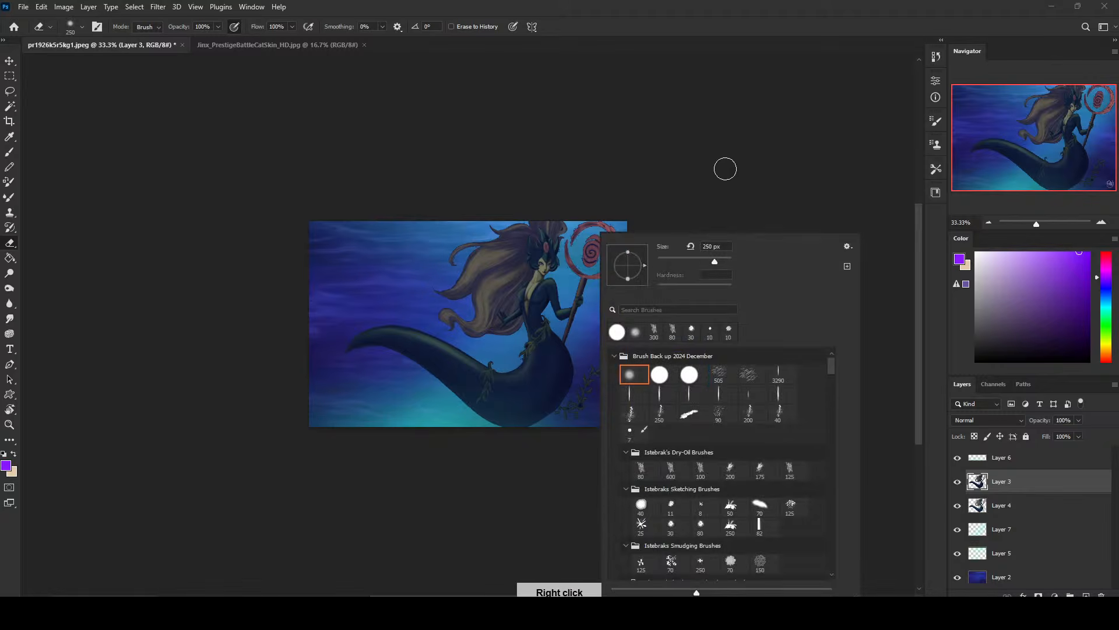
left_click(708, 129)
left_click_drag(522, 214, 401, 294)
left_click_drag(512, 196, 395, 305)
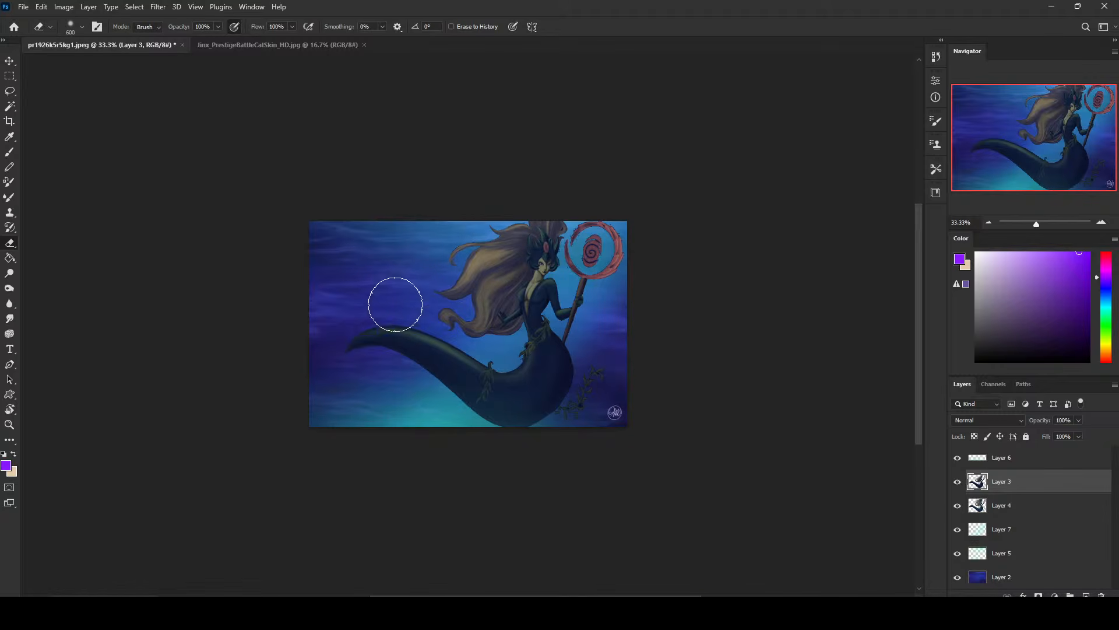
mouse_move(482, 212)
left_mouse_down()
mouse_move(440, 235)
mouse_move(463, 336)
left_mouse_up()
key("bracketleft")
key("bracketleft")
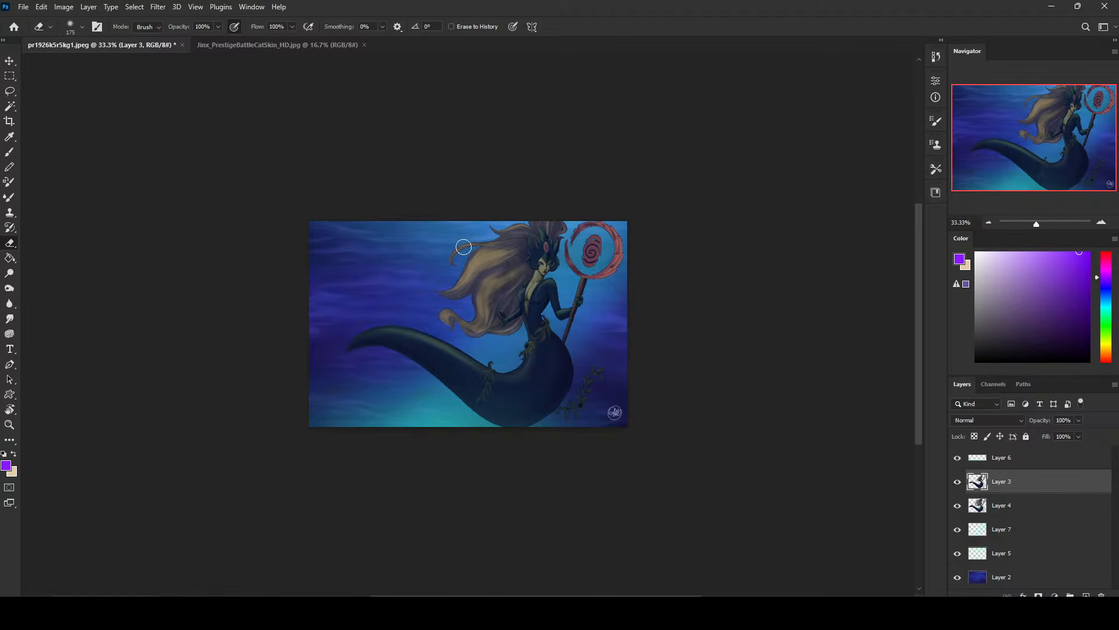
Compare the figure with Layer 3 hidden and shown to judge the softened hair shading
right_click(1021, 485)
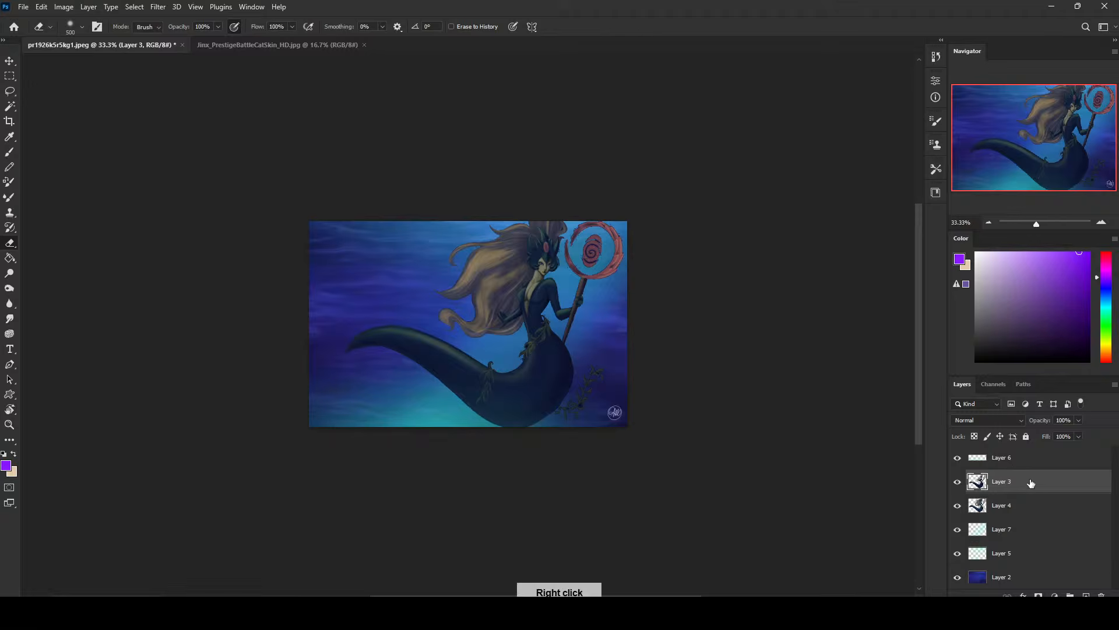
key("Escape")
left_click(957, 481)
left_click(958, 483)
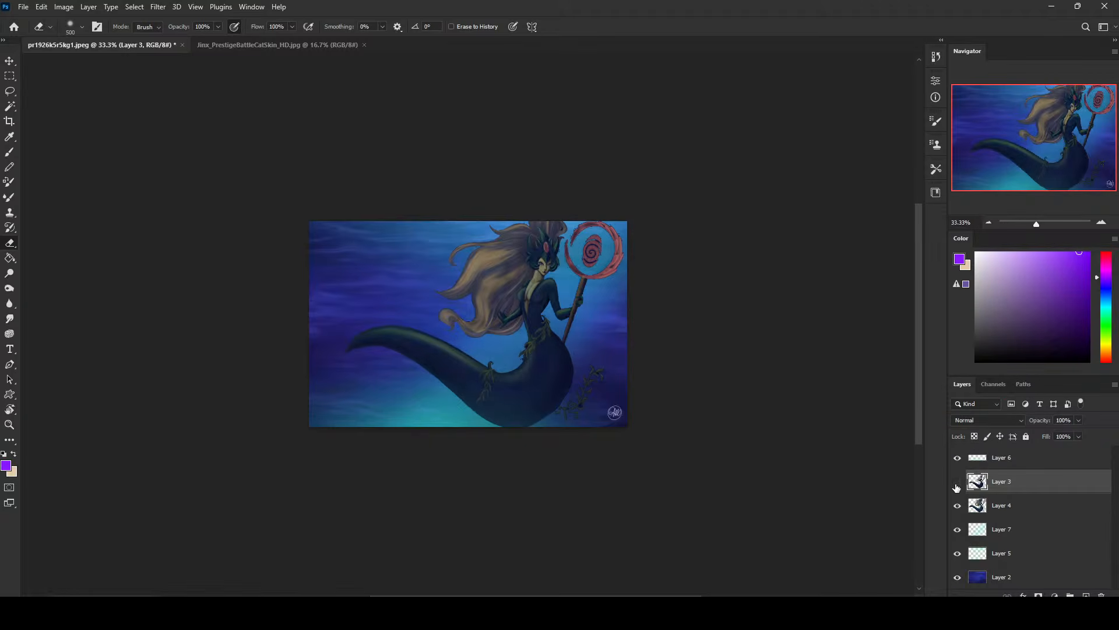
left_click(957, 482)
left_click(958, 483)
left_click(957, 482)
left_click(958, 482)
Prepare the brush for Layer 4 with a blue sampled from the upper water, Normal mode and a size of about 500 px
left_click(1021, 510)
key("b")
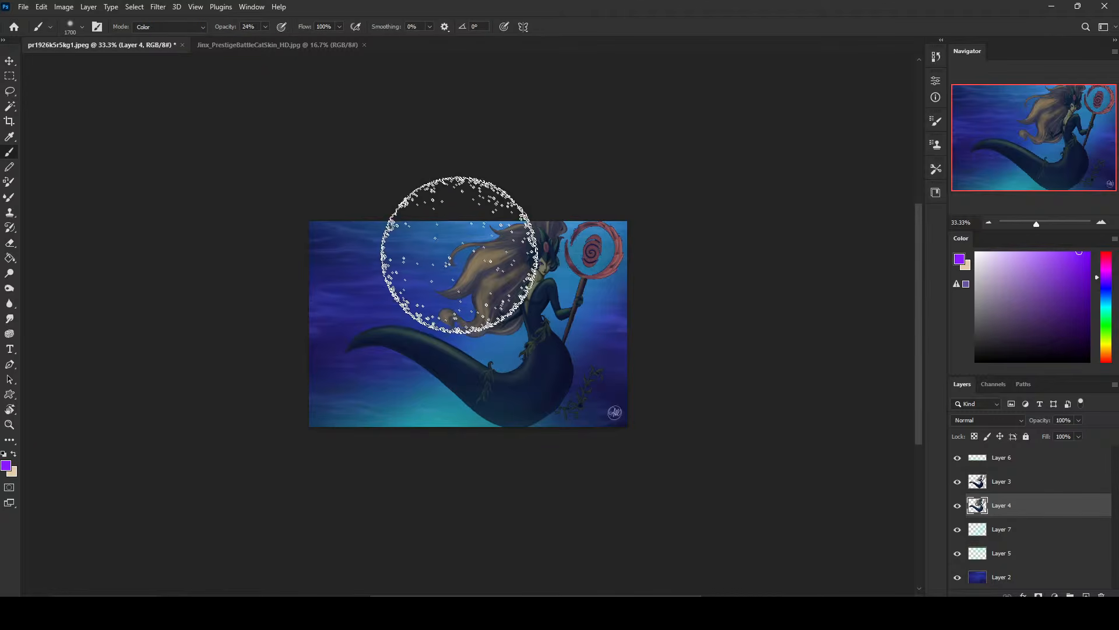
left_click(468, 222, "alt")
key("bracketleft")
key("bracketleft")
key("bracketleft")
key("bracketleft")
key("bracketleft")
key("bracketleft")
key("bracketleft")
key("bracketleft")
key("bracketleft")
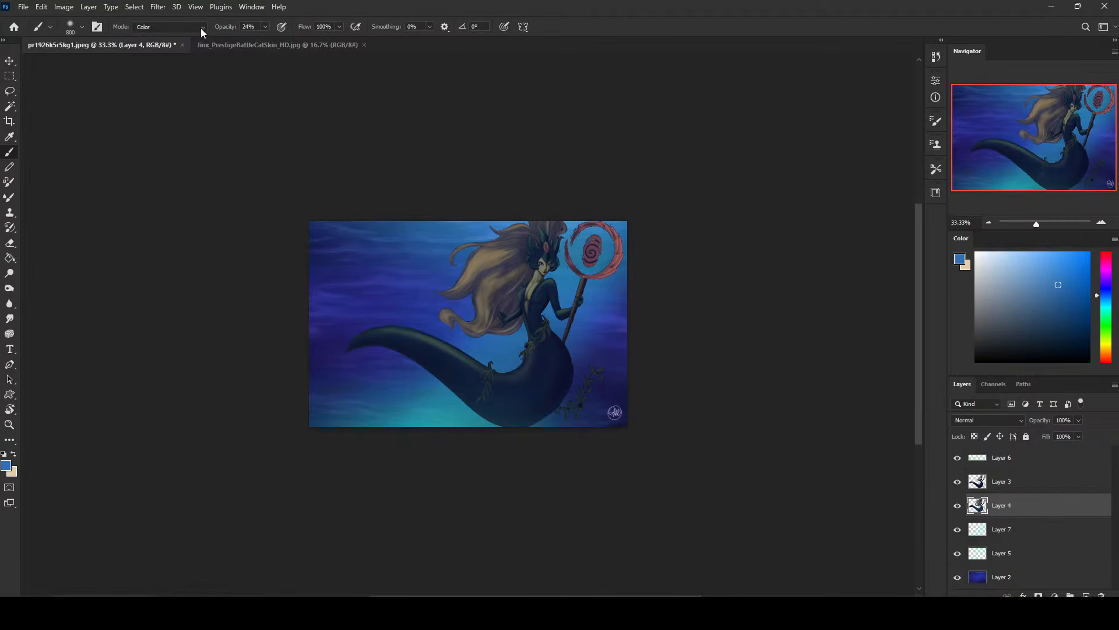
left_click(170, 27)
left_click(150, 35)
key("bracketleft")
key("bracketleft")
key("bracketleft")
Select the figure's outline from Layer 4, add a new layer above it, and hide the selection edges
key("ctrl+a")
key("v")
key("Up")
key("Down")
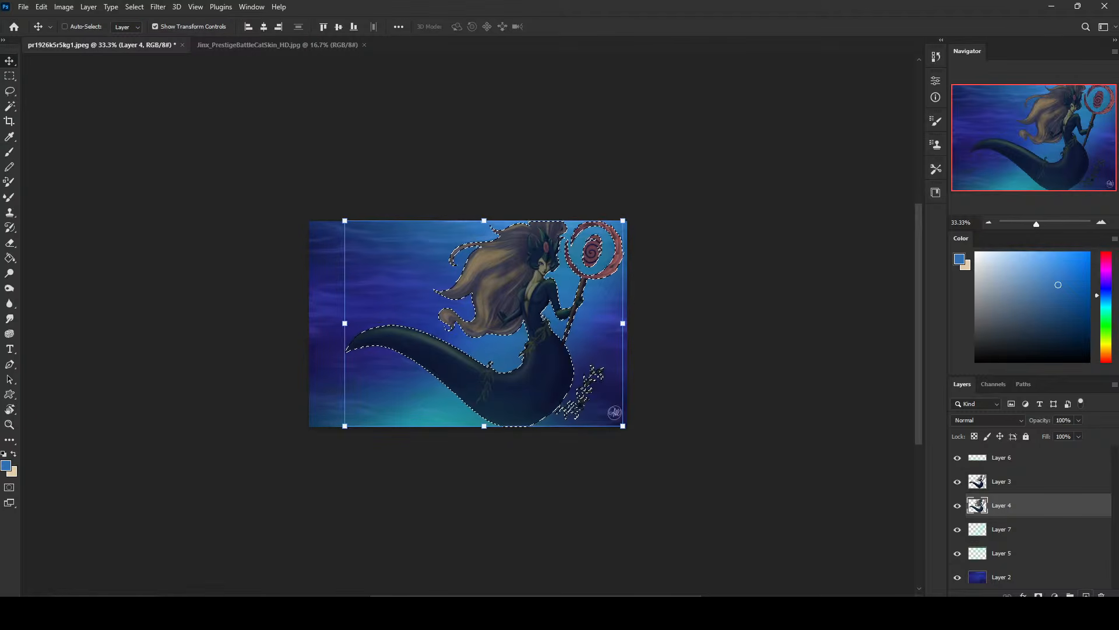
key("ctrl+shift+alt+n")
key("b")
key("ctrl+h")
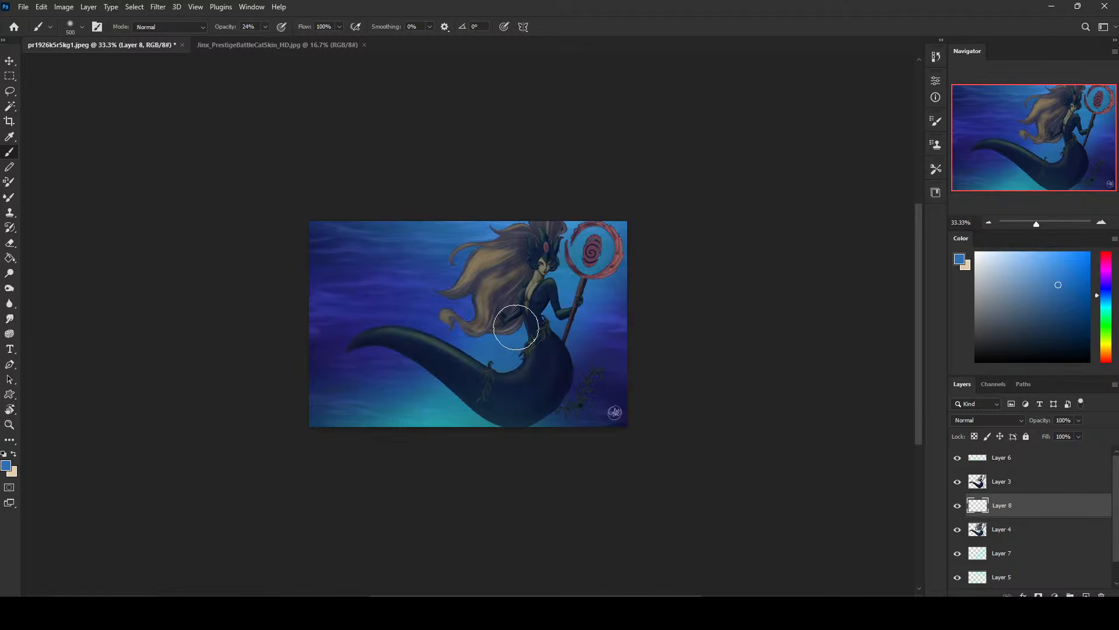
Brush a soft blue haze over the mermaid's flowing hair on Layer 8, using brush sizes of about 1200 and 800 px
key("bracketright")
key("bracketright")
key("bracketright")
key("bracketright")
key("bracketright")
key("bracketright")
key("bracketright")
key("bracketright")
key("bracketright")
key("bracketright")
key("bracketright")
key("bracketright")
key("bracketleft")
key("bracketleft")
key("bracketleft")
key("bracketleft")
key("bracketleft")
key("bracketleft")
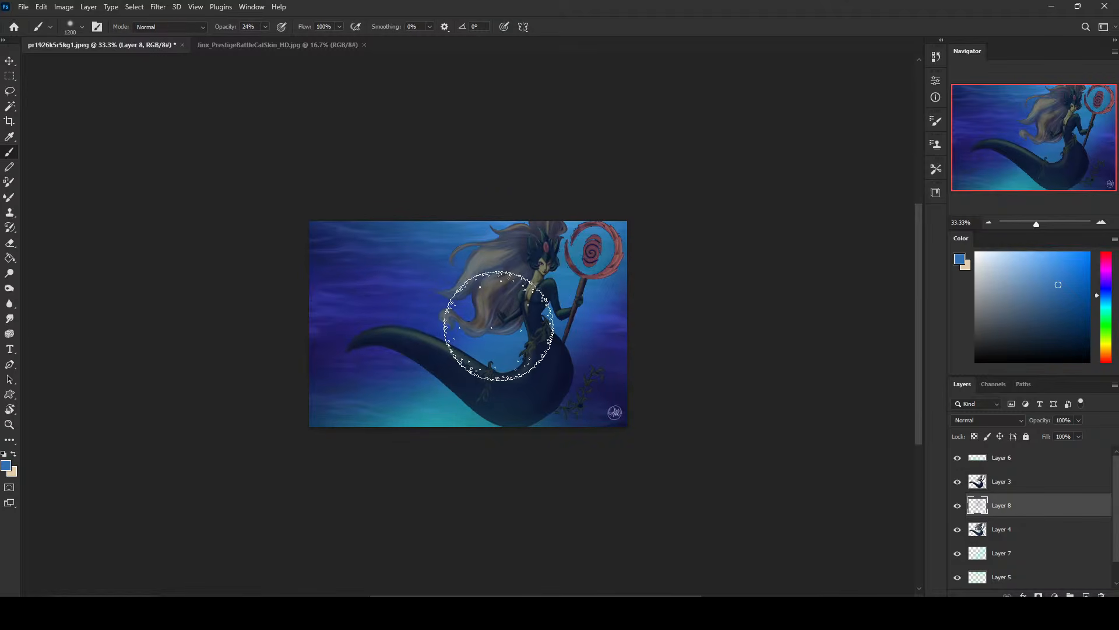
key("bracketleft")
key("bracketleft")
key("bracketleft")
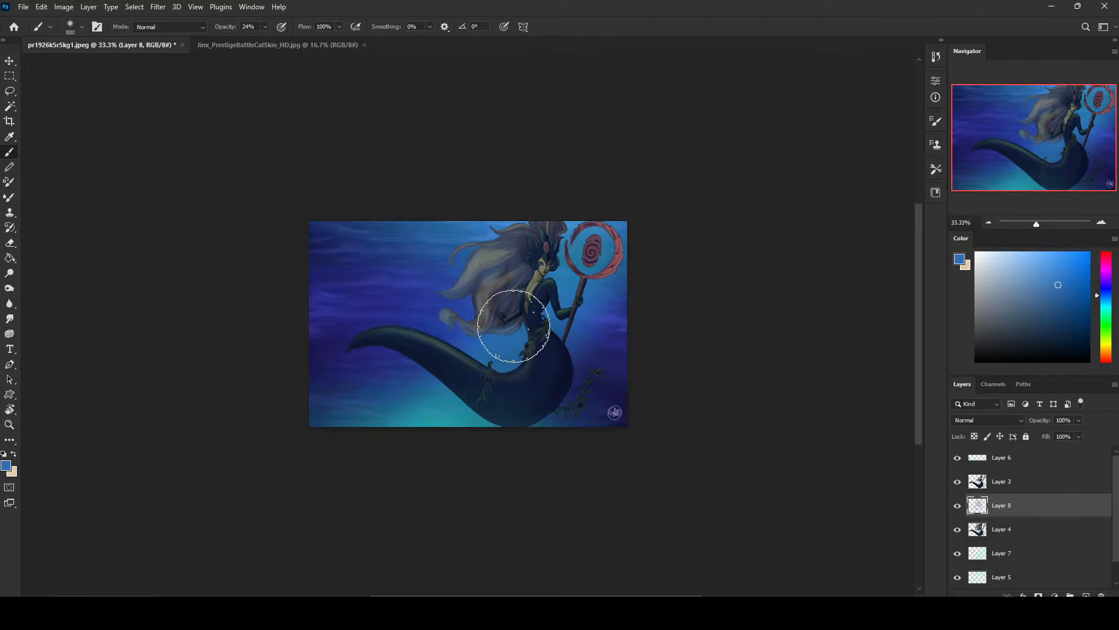
Make Layer 3 active and clear the figure selection
left_click(1008, 484)
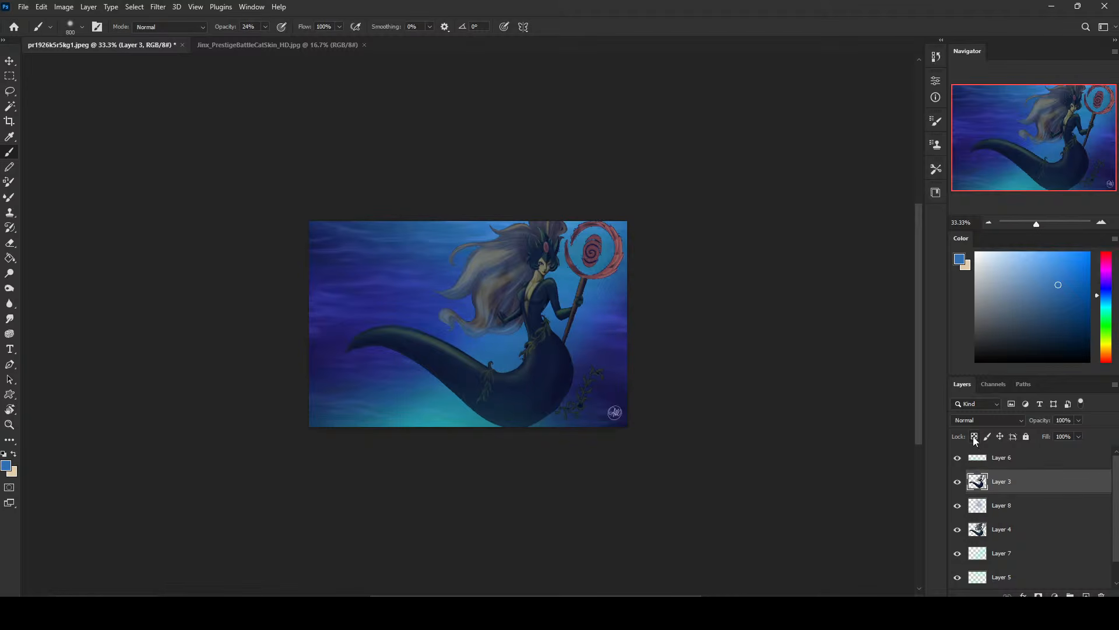
left_click(977, 438)
key("m")
right_click(521, 264)
left_click(539, 271)
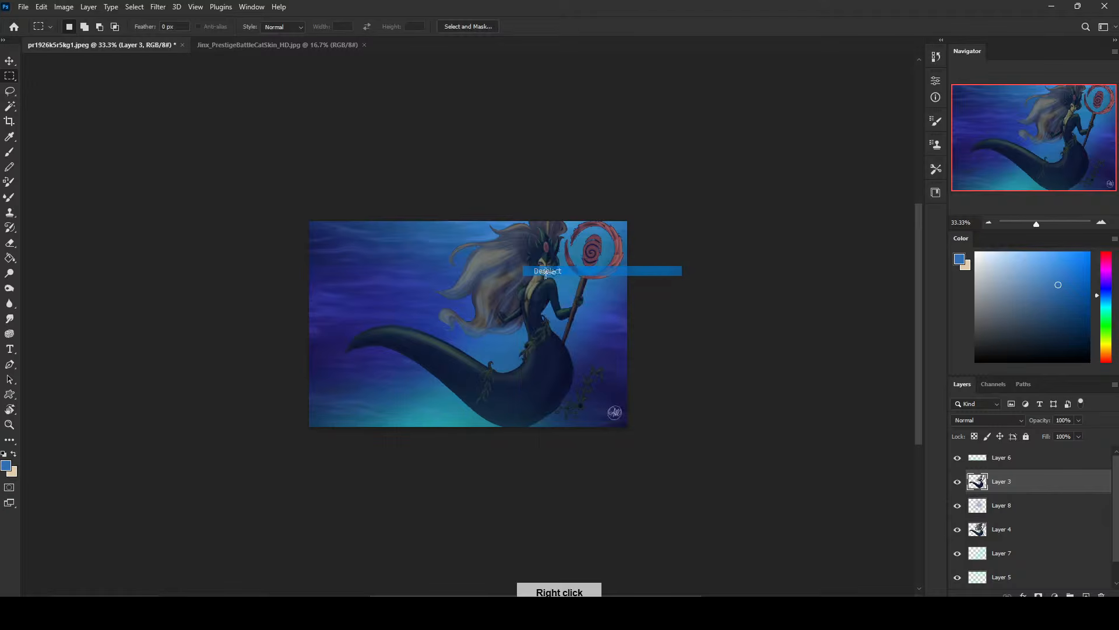
Try erasing more of Layer 3's darkening over the lower hair, and undo the stroke
key("e")
left_click_drag(489, 292, 457, 317)
key("ctrl+z")
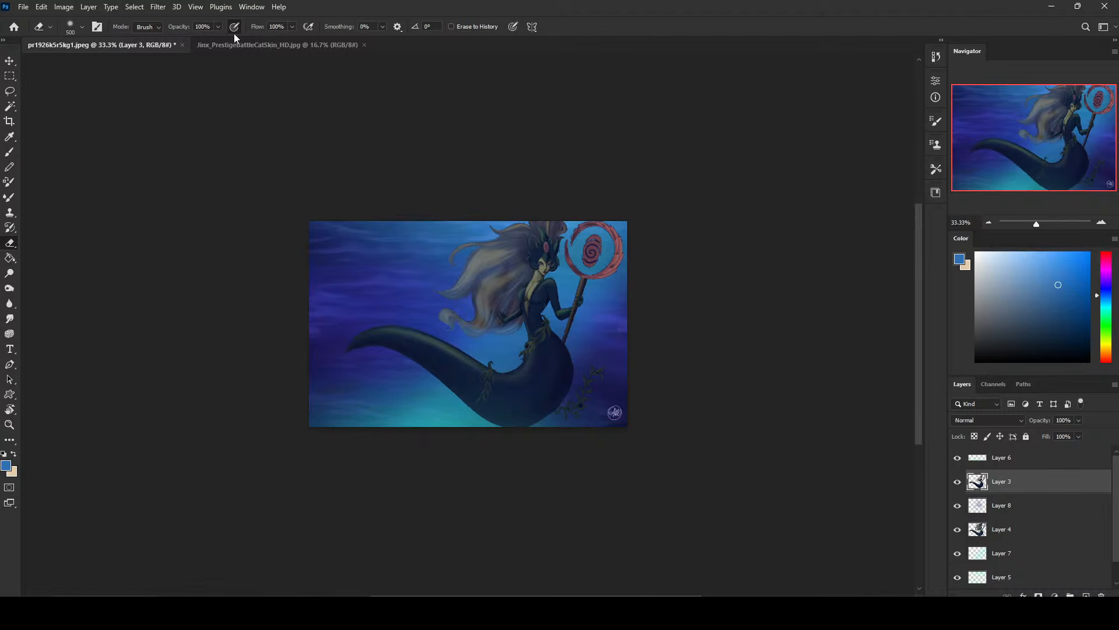
Erase more of Layer 3's darkening over the lower hair with a hard round eraser at 46% opacity, sized about 50 to 200 px
left_click(218, 27)
left_click(485, 307)
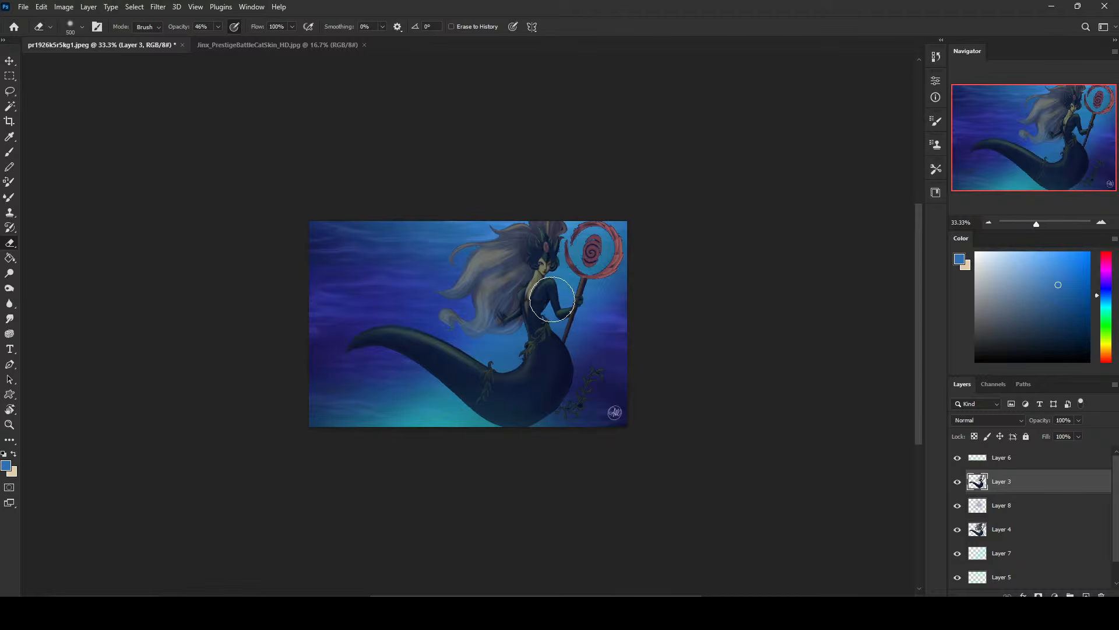
right_click(558, 278)
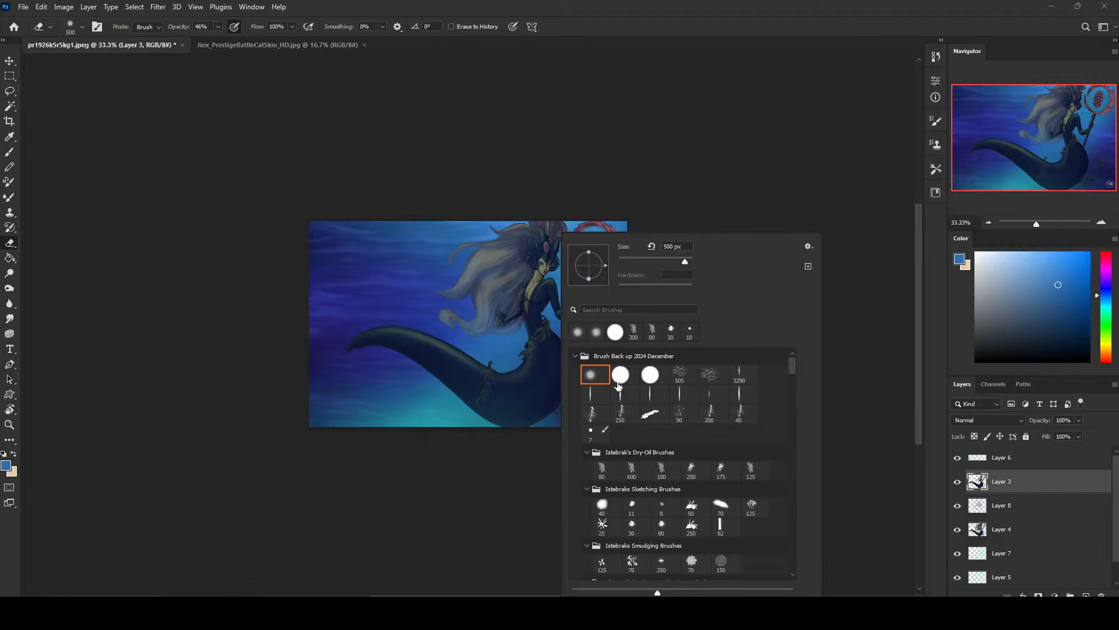
left_click(649, 377)
left_click(706, 168)
key("bracketleft")
key("bracketleft")
key("bracketleft")
key("bracketleft")
key("bracketleft")
key("bracketleft")
key("bracketleft")
key("bracketleft")
key("bracketleft")
key("bracketleft")
key("bracketleft")
key("bracketleft")
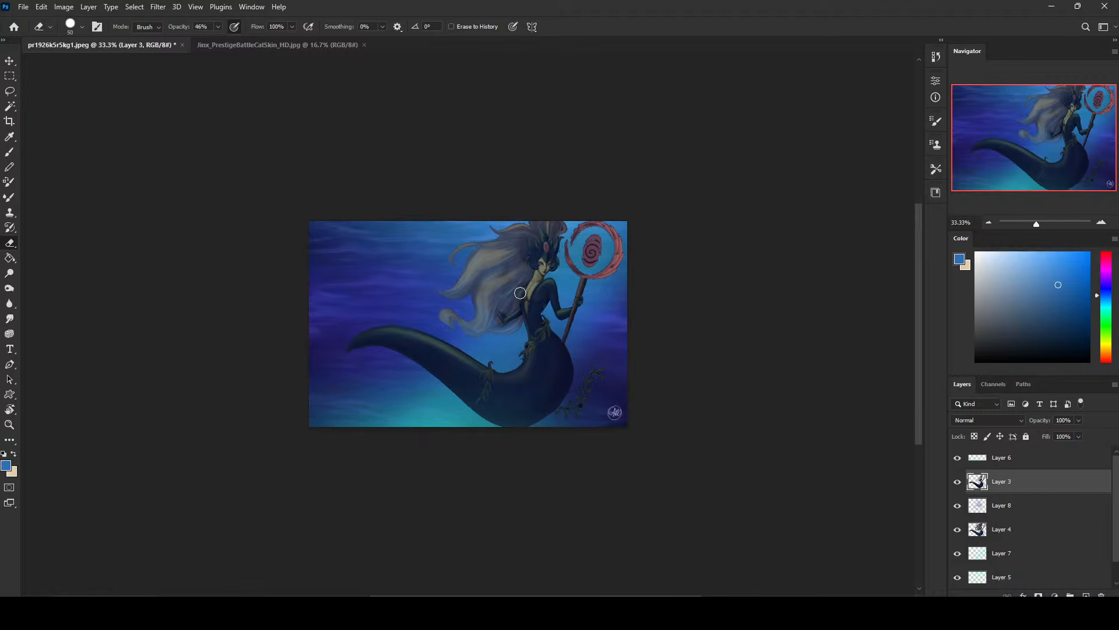
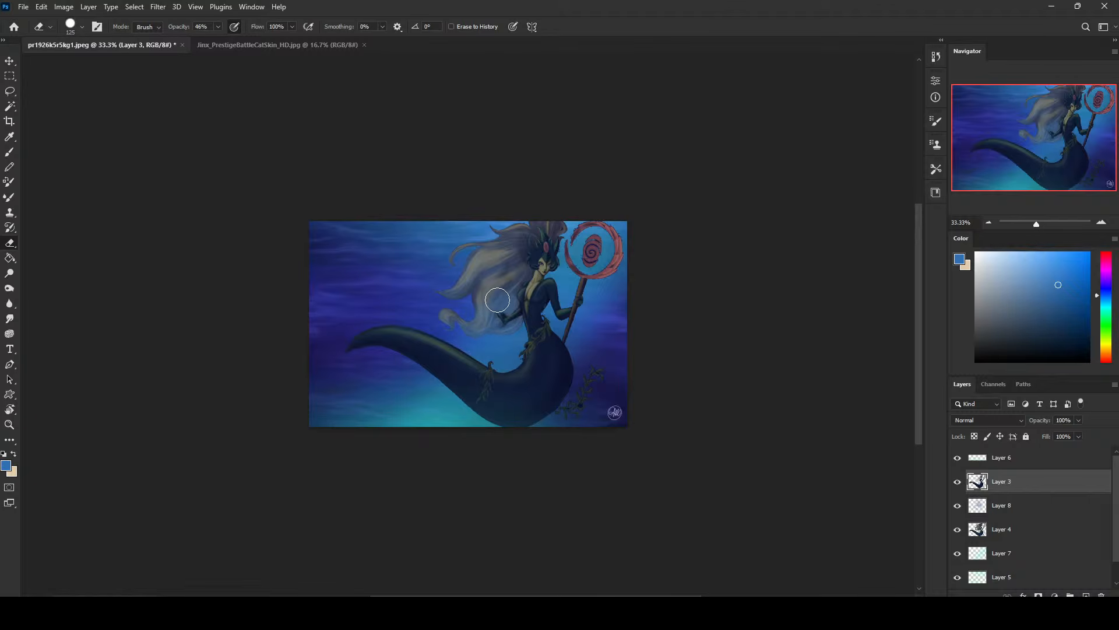
left_click_drag(474, 313, 465, 296)
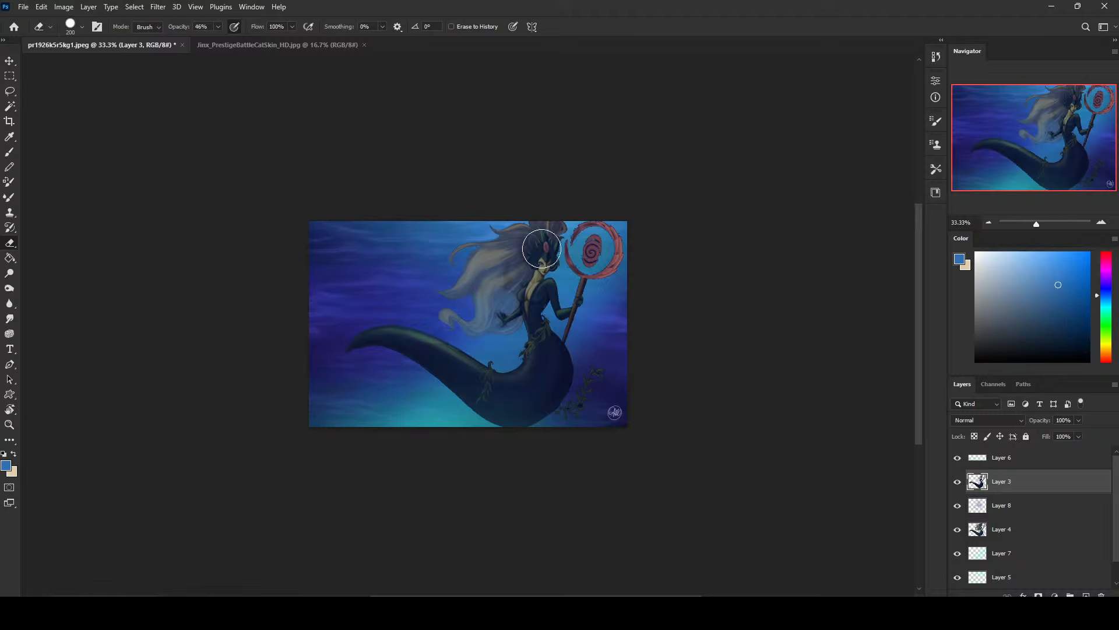
Lighten Layer 3's darkening over the hair with the soft round eraser at 500 px, and compare with the layer hidden
right_click(542, 248)
left_click(597, 374)
left_click(722, 162)
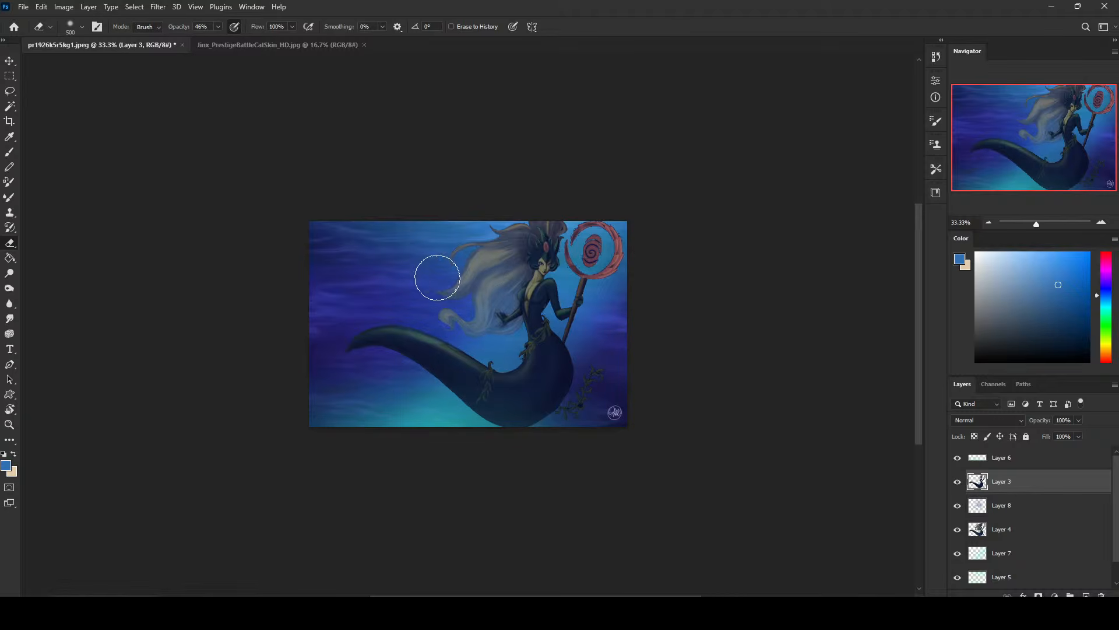
left_click(957, 484)
left_click(957, 481)
Make Layer 8 active and compare the hair with and without its blue haze
left_click(966, 507)
left_click(958, 506)
left_click(957, 506)
left_click(958, 507)
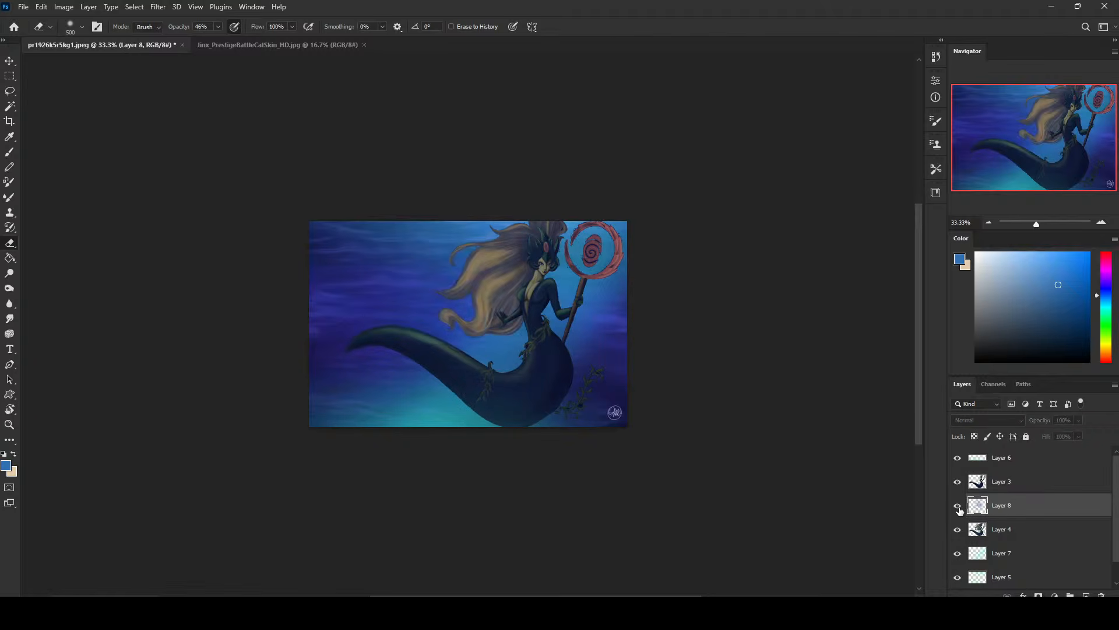
left_click(958, 506)
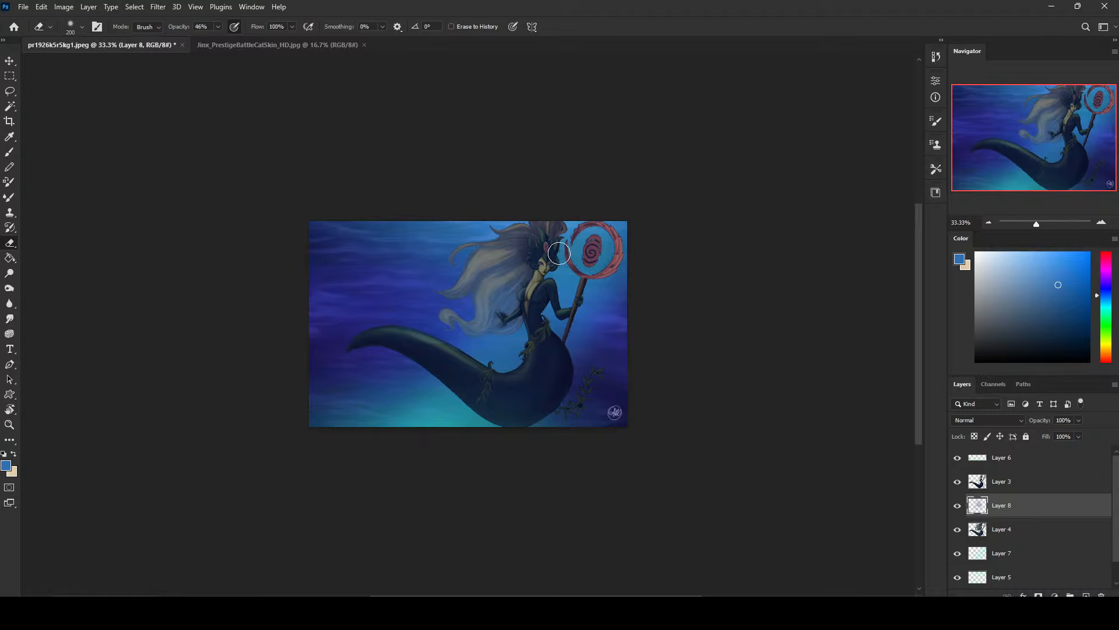
Erase part of Layer 8's blue haze from the hair with a soft eraser at 46% opacity, sized about 1000 to 1400 px
key("bracketright")
key("bracketright")
key("bracketright")
key("bracketright")
key("bracketright")
key("bracketright")
key("bracketright")
key("bracketright")
key("bracketright")
key("bracketright")
key("bracketright")
key("bracketright")
key("bracketright")
key("bracketright")
key("bracketright")
left_click_drag(545, 246, 485, 252)
key("bracketleft")
key("bracketleft")
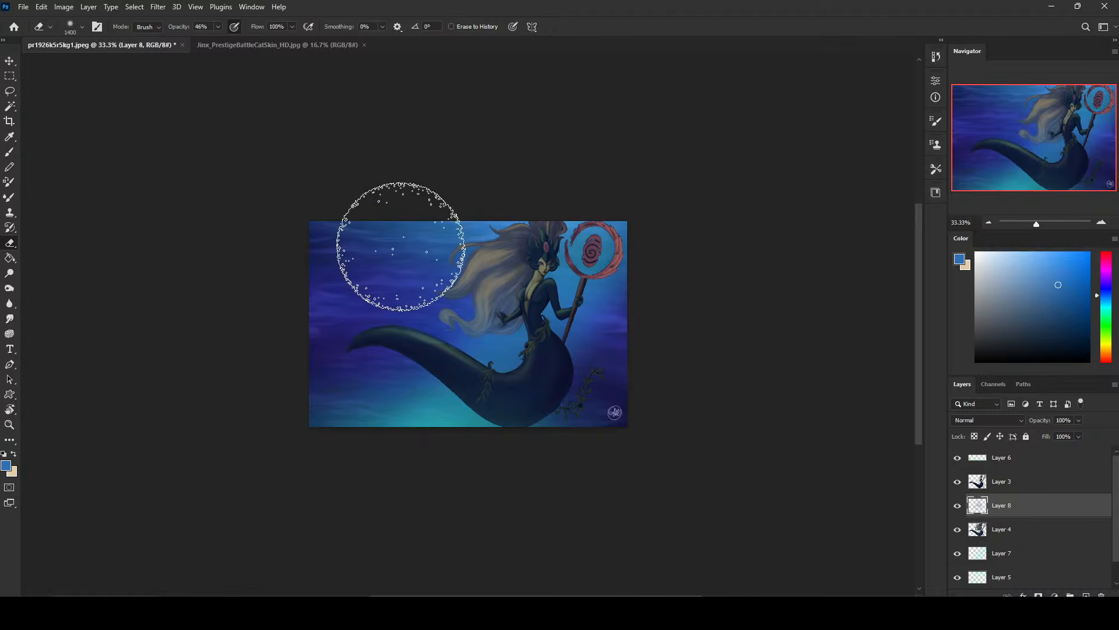
key("bracketleft")
key("bracketleft")
key("bracketleft")
key("bracketleft")
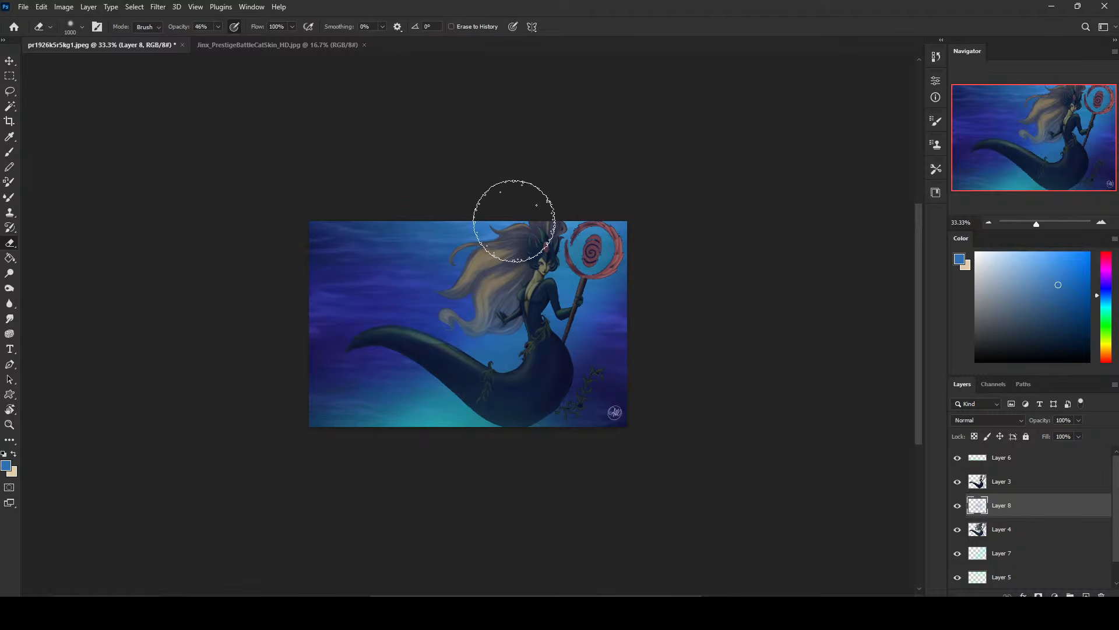
key("bracketright")
key("bracketright")
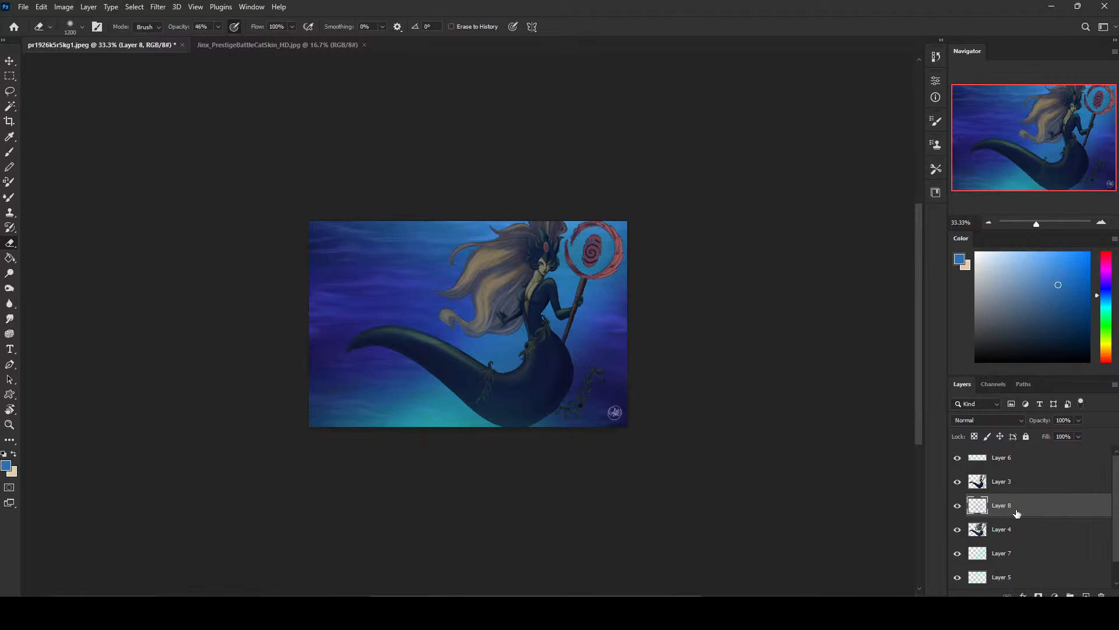
Merge Layer 8 down into Layer 4, and compare the figure with Layer 3 hidden and shown
right_click(1013, 509)
left_click(1003, 360)
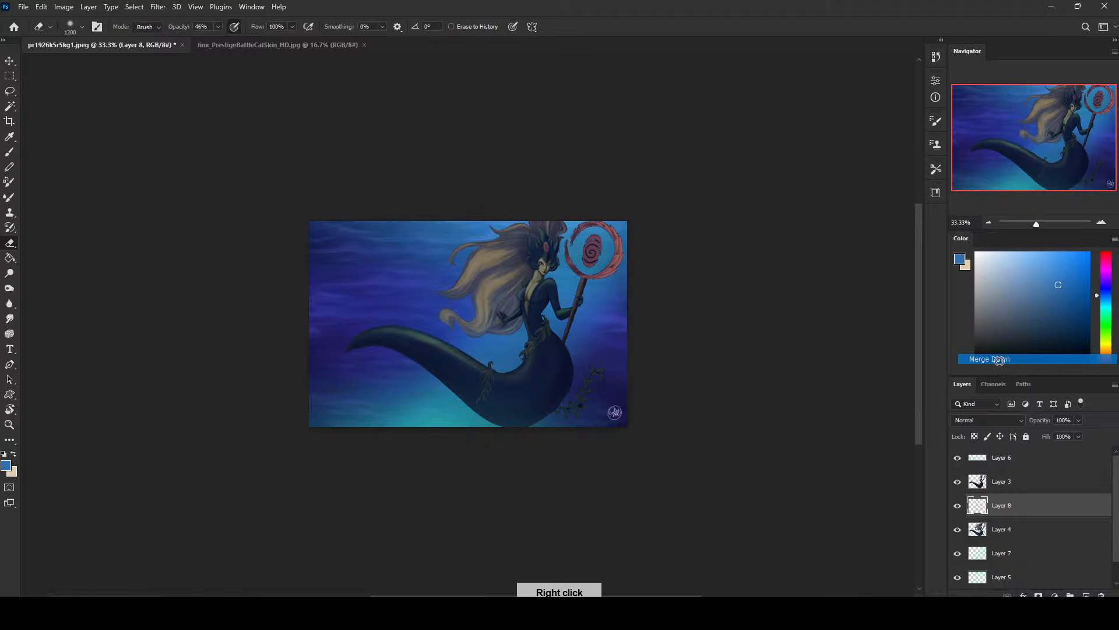
left_click(959, 484)
left_click(959, 486)
left_click(960, 486)
left_click(959, 485)
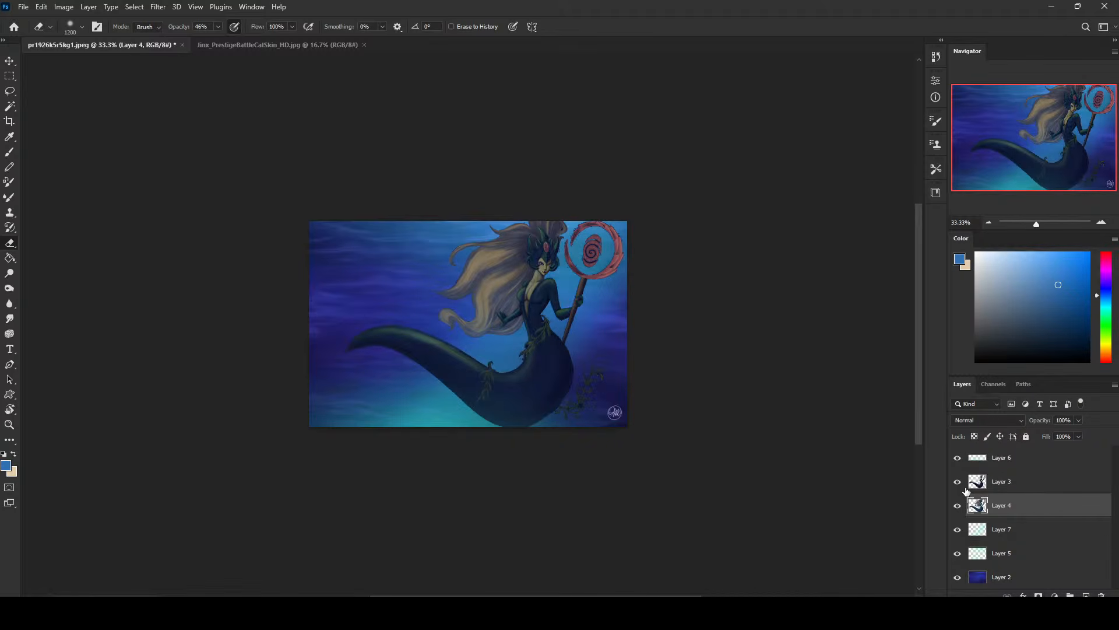
Erase some of Layer 3's darkening over the tail and body with a soft eraser, using sizes of about 600 to 1000 px
left_click(967, 488)
key("p")
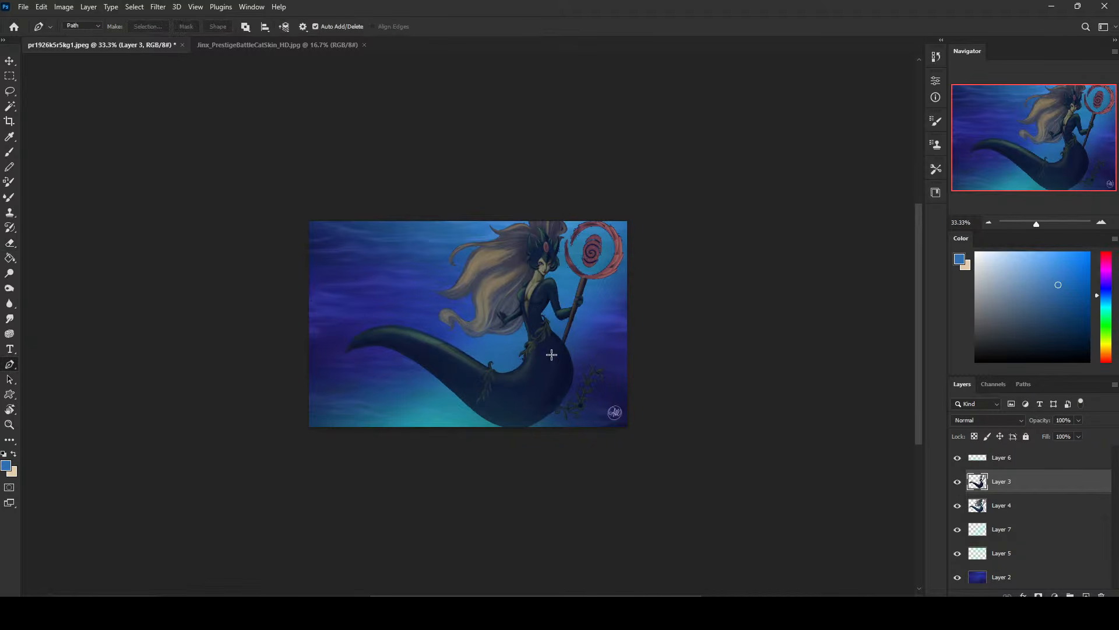
key("e")
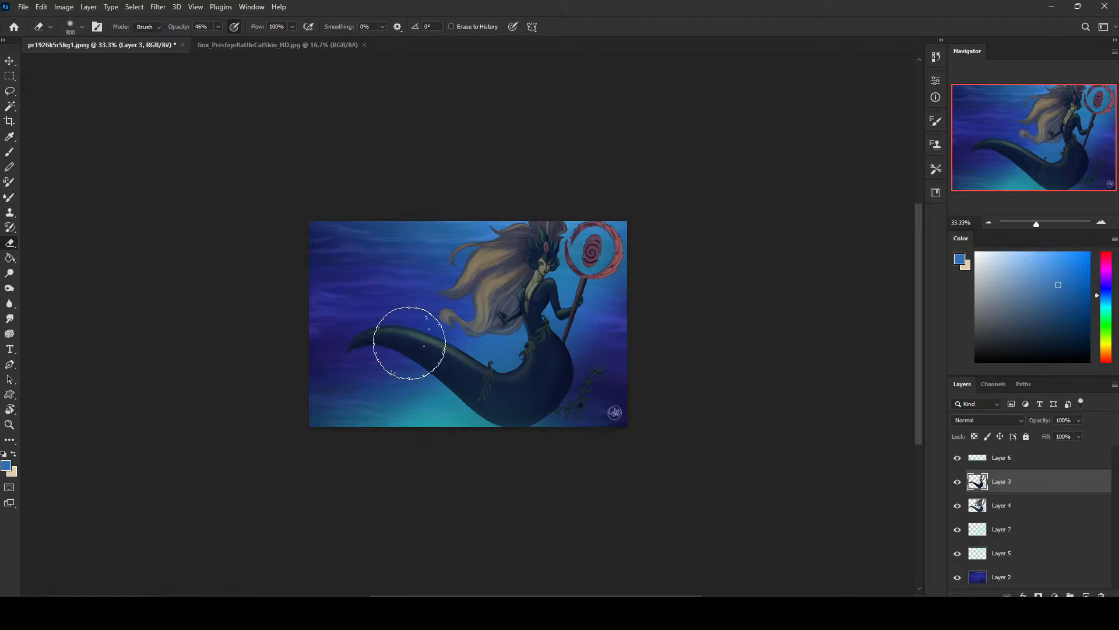
key("bracketleft")
key("bracketleft")
key("bracketleft")
key("bracketleft")
key("bracketright")
key("bracketright")
key("bracketright")
key("bracketright")
key("bracketright")
key("bracketright")
key("bracketright")
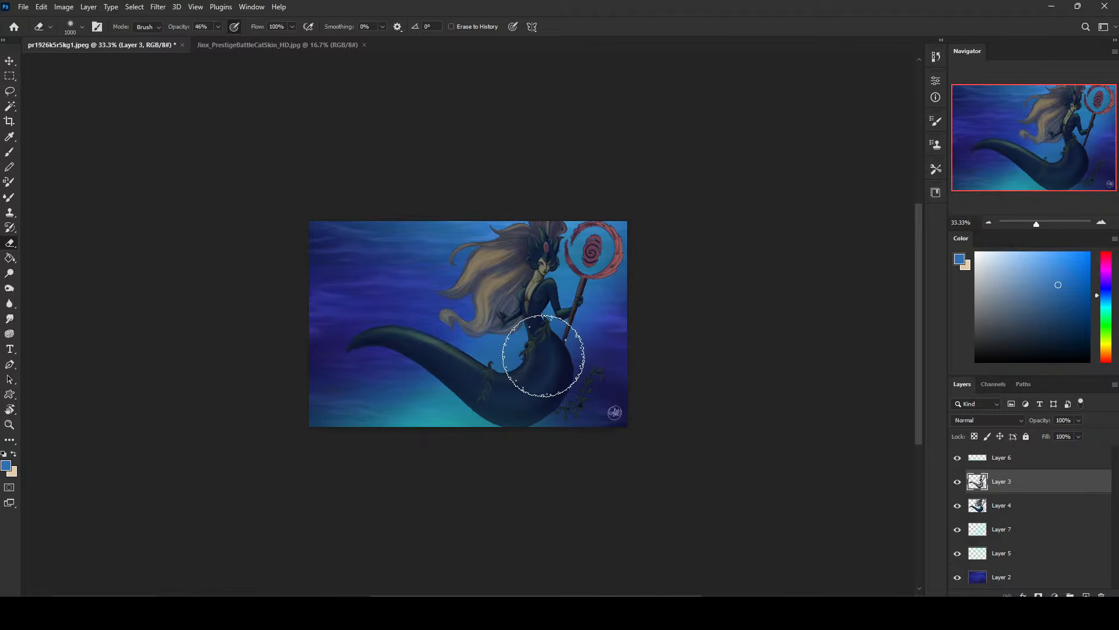
key("bracketleft")
key("bracketleft")
key("bracketleft")
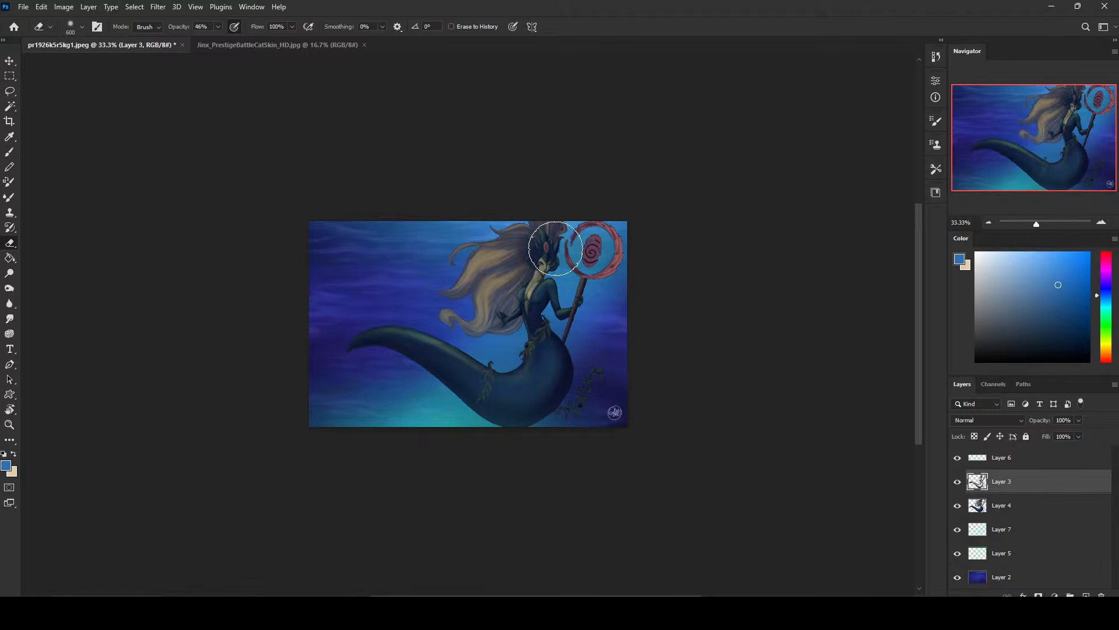
key("bracketright")
Set Layer 3's fill to 74% and merge it down into Layer 4
left_click(956, 483)
left_click(957, 484)
left_click(957, 484)
left_click(1071, 449)
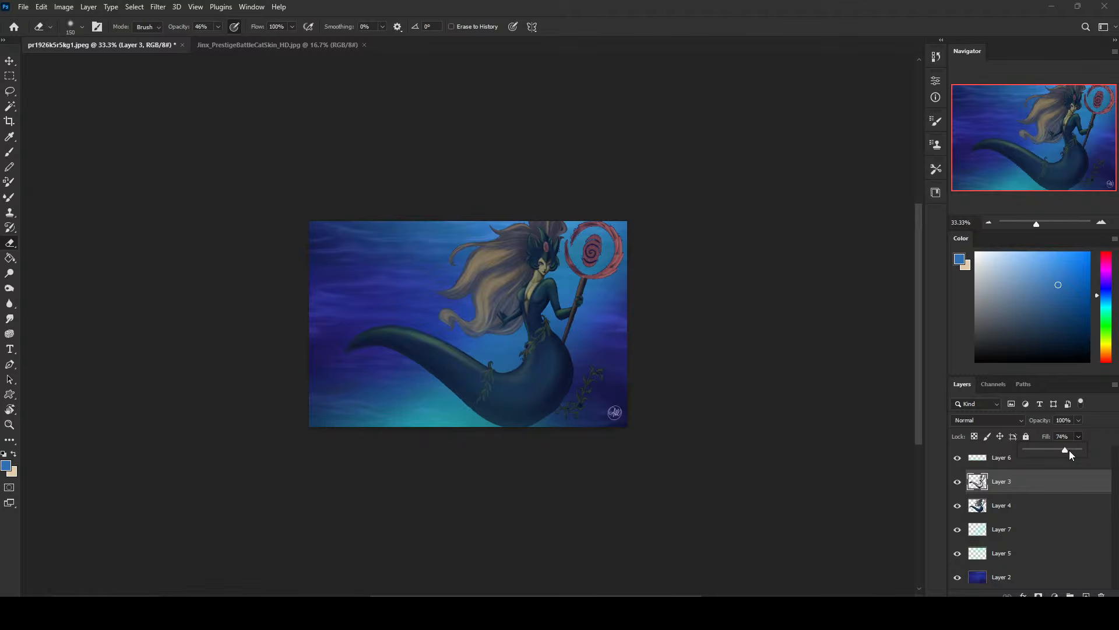
left_click(963, 485)
left_click(963, 485)
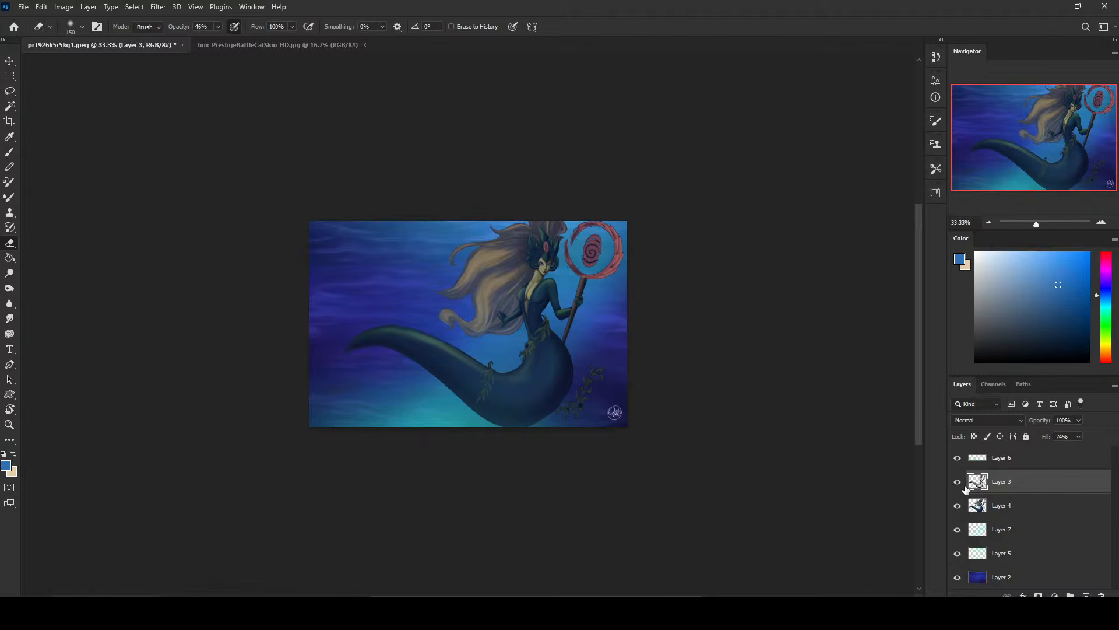
right_click(1013, 507)
left_click(1015, 455)
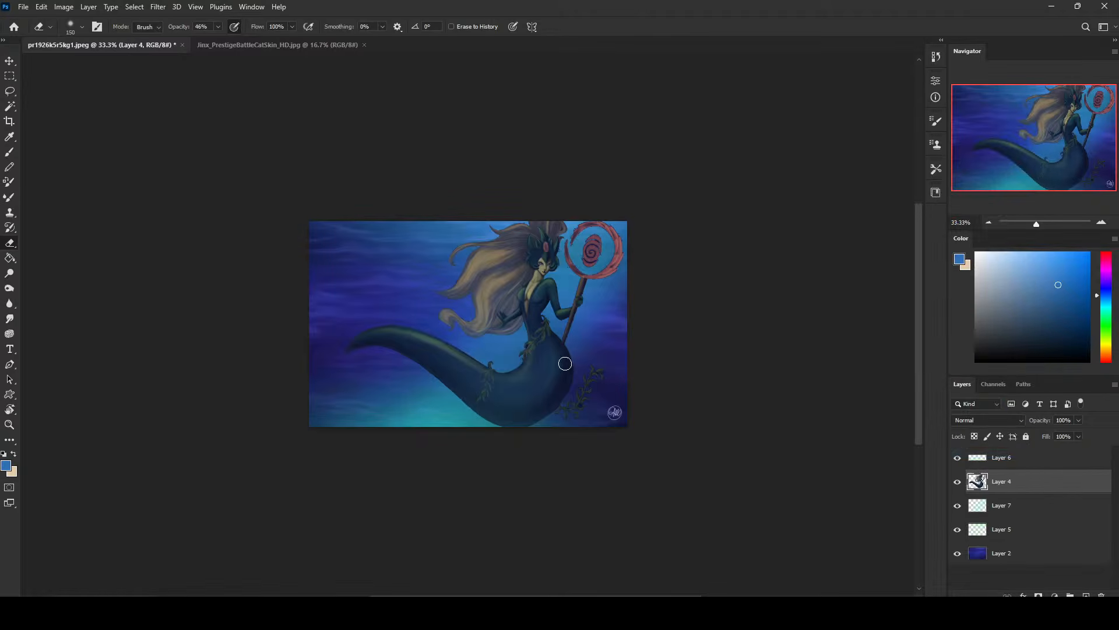
key("w")
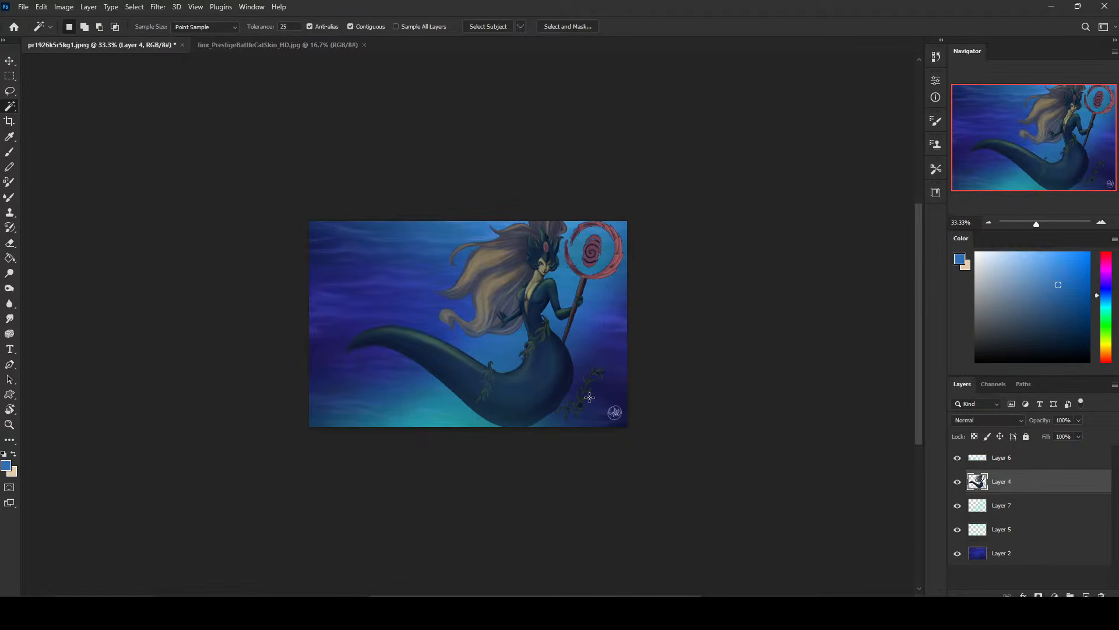
left_click(581, 404)
key("ctrl+plus")
key("ctrl+plus")
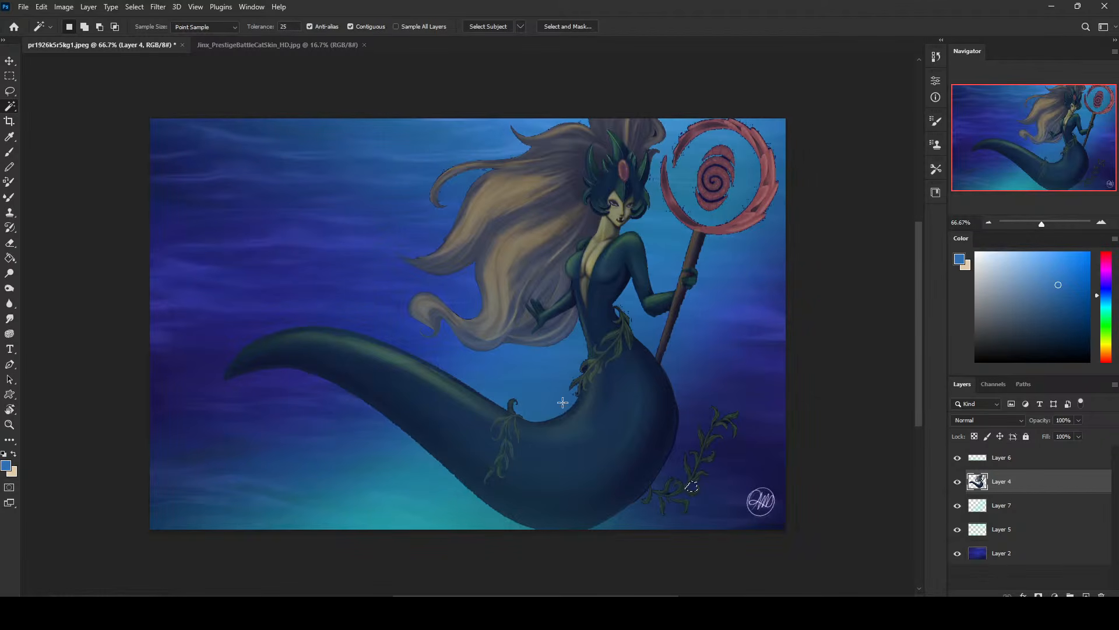
left_click(585, 369)
right_click(703, 349)
left_click(721, 353)
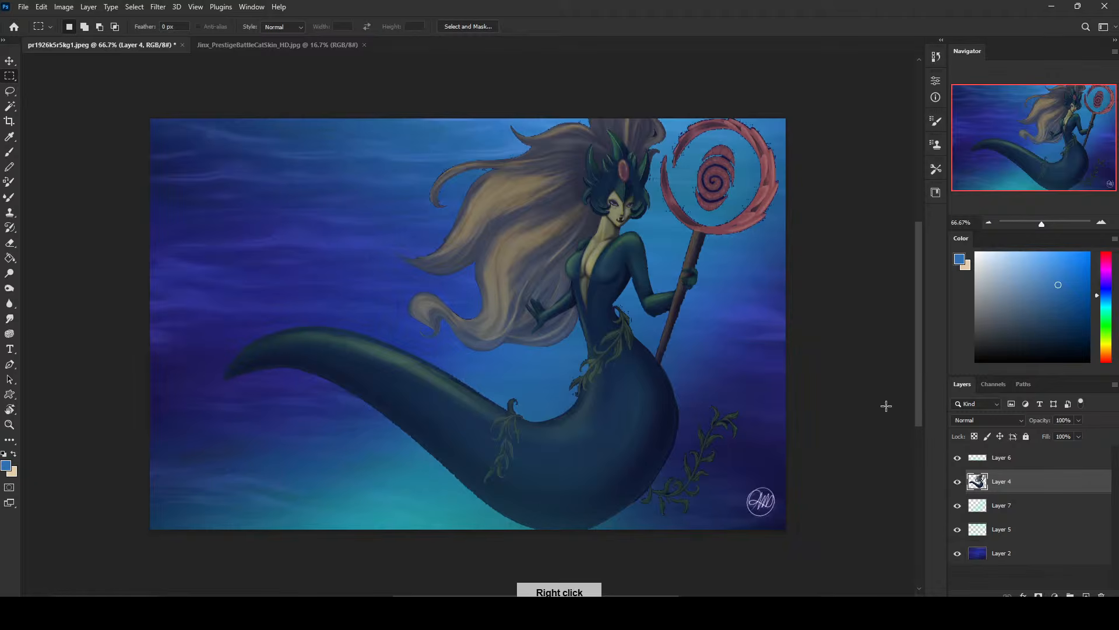
Clean up the leftover edges around the crown and staff head on Layer 4 with a hard round eraser at 100% opacity, about 20 px
key("e")
right_click(760, 308)
left_click(854, 375)
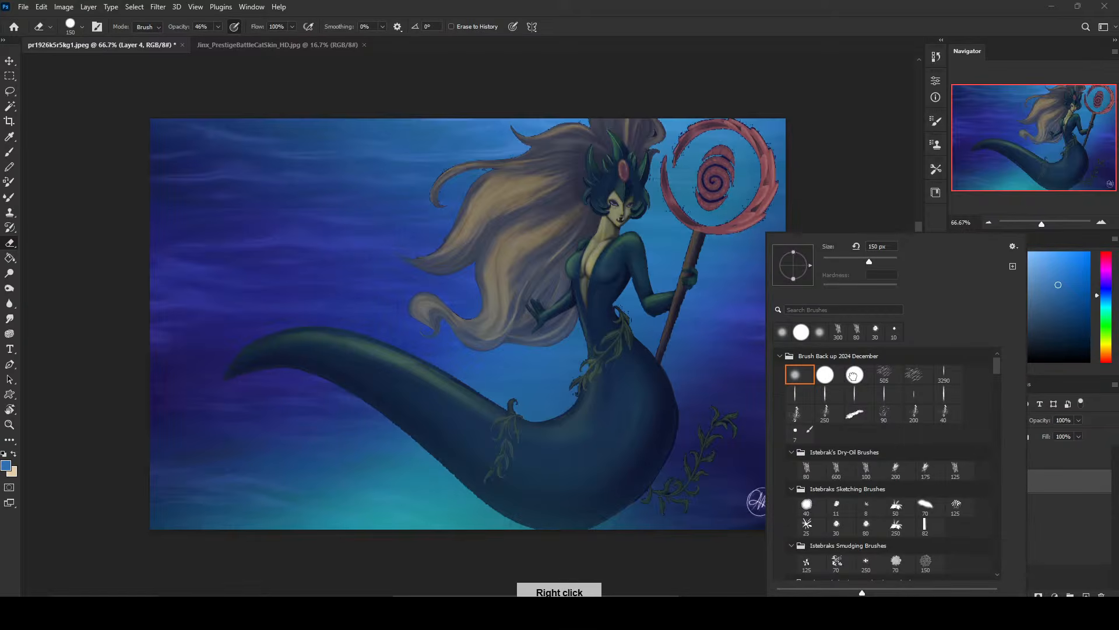
left_click(847, 154)
key("bracketleft")
key("bracketleft")
key("bracketleft")
key("bracketleft")
key("bracketleft")
key("bracketleft")
key("bracketleft")
key("bracketleft")
key("bracketleft")
key("bracketleft")
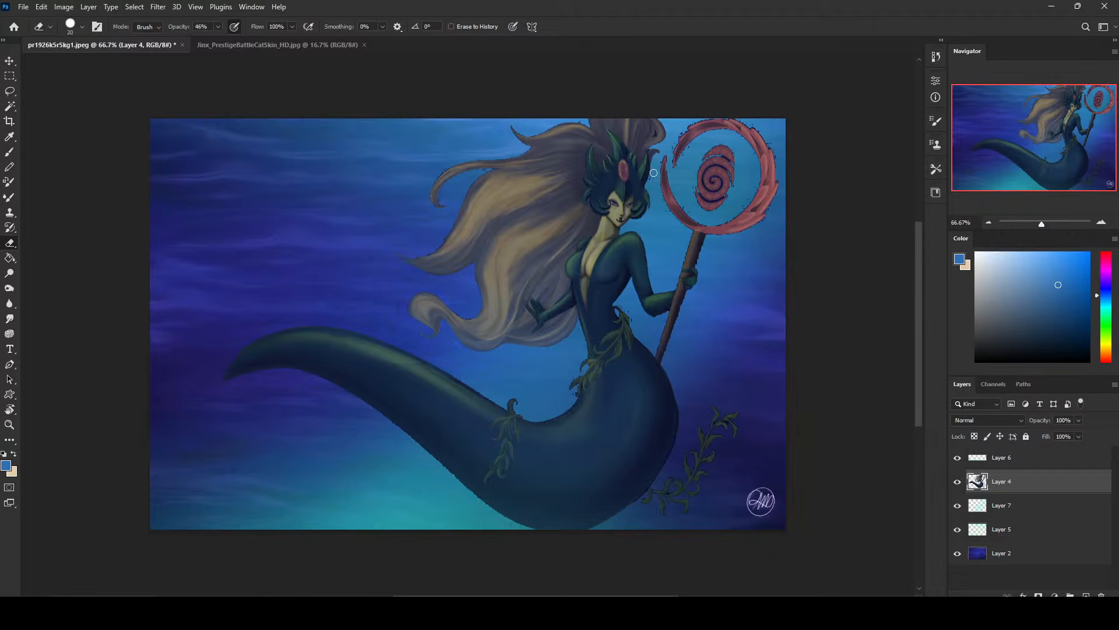
left_click_drag(218, 27, 277, 53)
left_click(650, 176)
mouse_move(676, 168)
left_mouse_down()
mouse_move(692, 144)
mouse_move(679, 167)
left_mouse_up()
left_click_drag(750, 123, 770, 142)
key("ctrl+minus")
key("ctrl+minus")
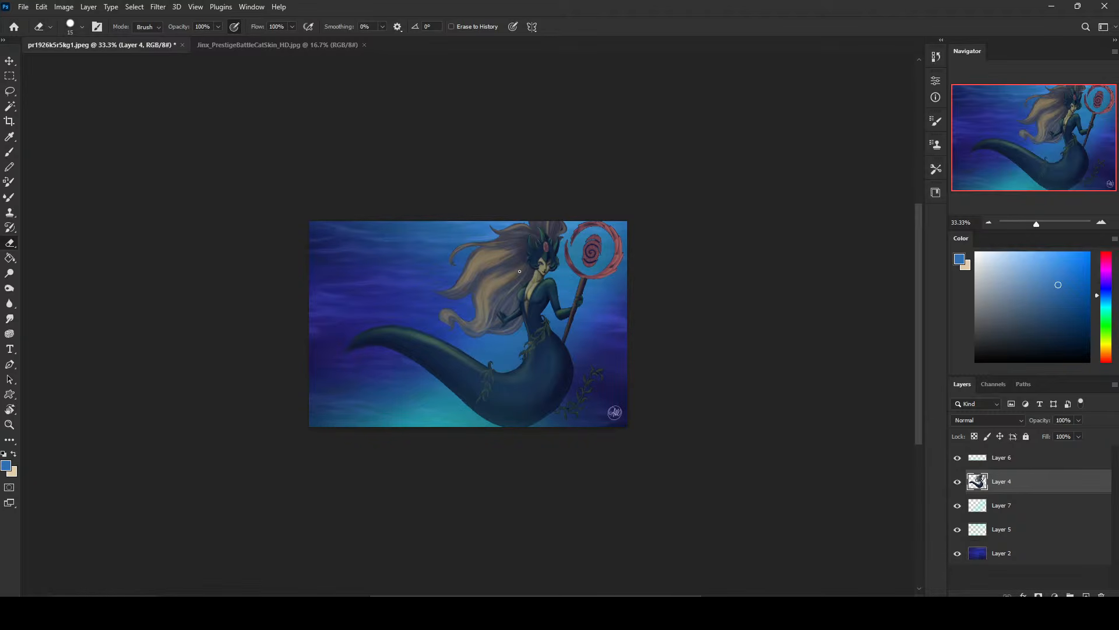
Compare the painting with Layer 4 and Layer 6 each hidden and shown
left_click(959, 482)
left_click(959, 484)
left_click(957, 458)
left_click(957, 459)
left_click(960, 484)
Brighten the red spiral in the staff's head on Layer 4 with the Dodge tool, using the Highlights range at 70% exposure
left_click(9, 273)
key("bracketleft")
key("bracketleft")
key("bracketleft")
key("bracketleft")
key("bracketleft")
key("bracketleft")
key("bracketleft")
key("bracketleft")
key("bracketleft")
key("bracketleft")
key("bracketleft")
key("bracketleft")
key("bracketleft")
key("bracketleft")
key("bracketleft")
key("bracketleft")
key("bracketleft")
key("bracketleft")
key("bracketleft")
key("bracketleft")
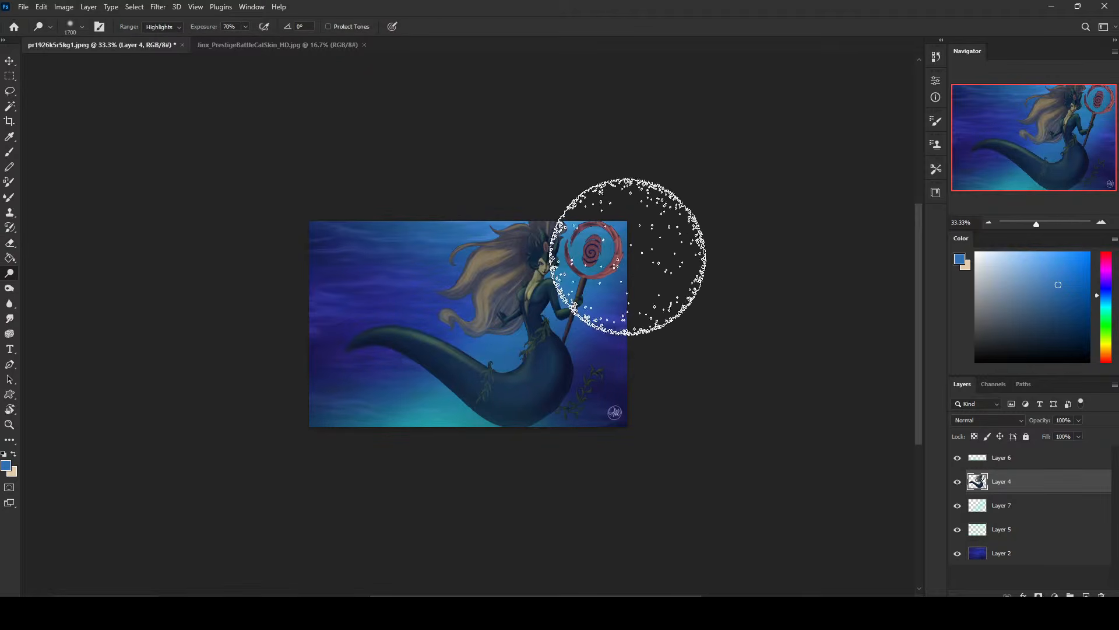
key("bracketleft")
left_click_drag(590, 260, 591, 254)
Try brightening the spiral in the staff's head on Layer 4 with a soft Dodge brush, reducing its size to 600 px
key("bracketright")
key("bracketright")
key("bracketright")
key("bracketright")
key("bracketright")
key("bracketright")
key("bracketright")
key("bracketright")
key("bracketright")
key("bracketright")
key("bracketright")
key("bracketright")
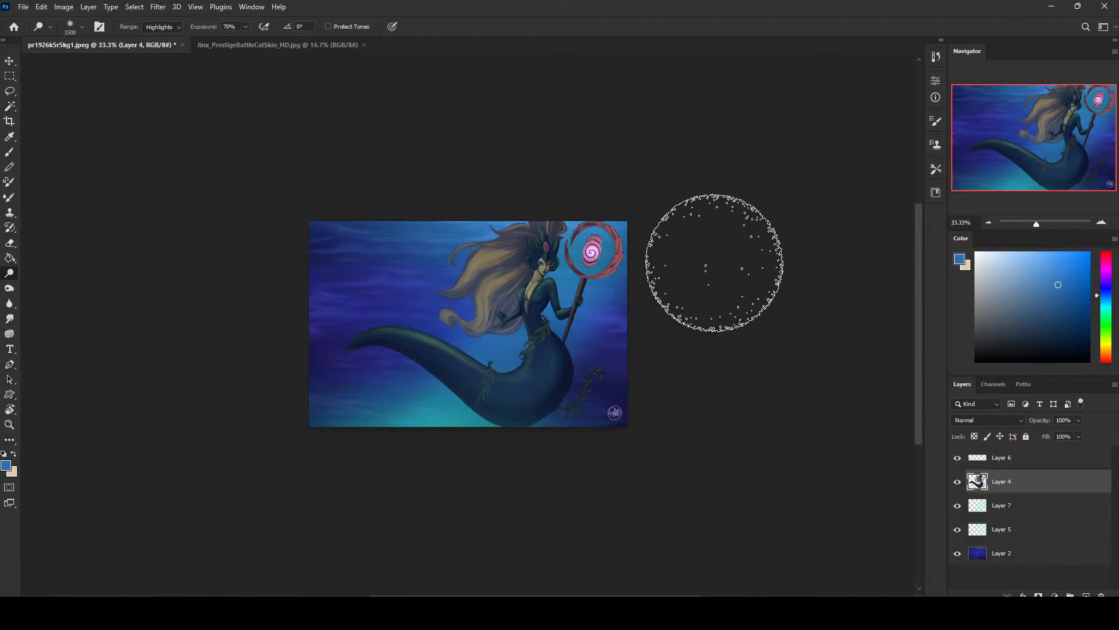
key("bracketleft")
key("bracketleft")
key("bracketleft")
key("bracketleft")
key("bracketleft")
key("bracketleft")
key("bracketleft")
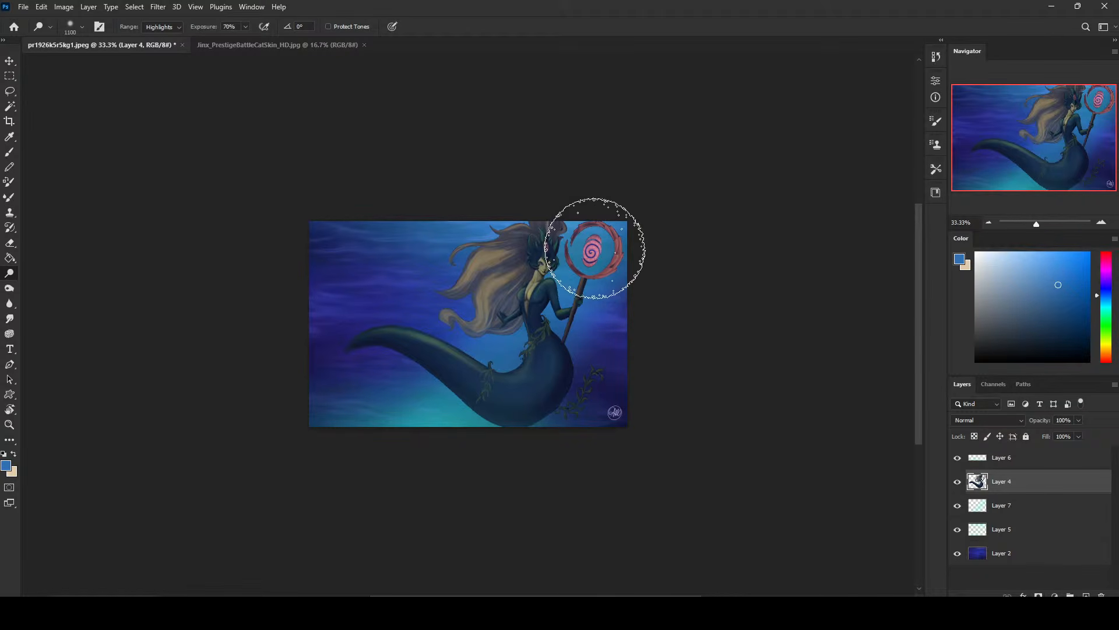
key("bracketleft")
key("bracketleft")
key("bracketleft")
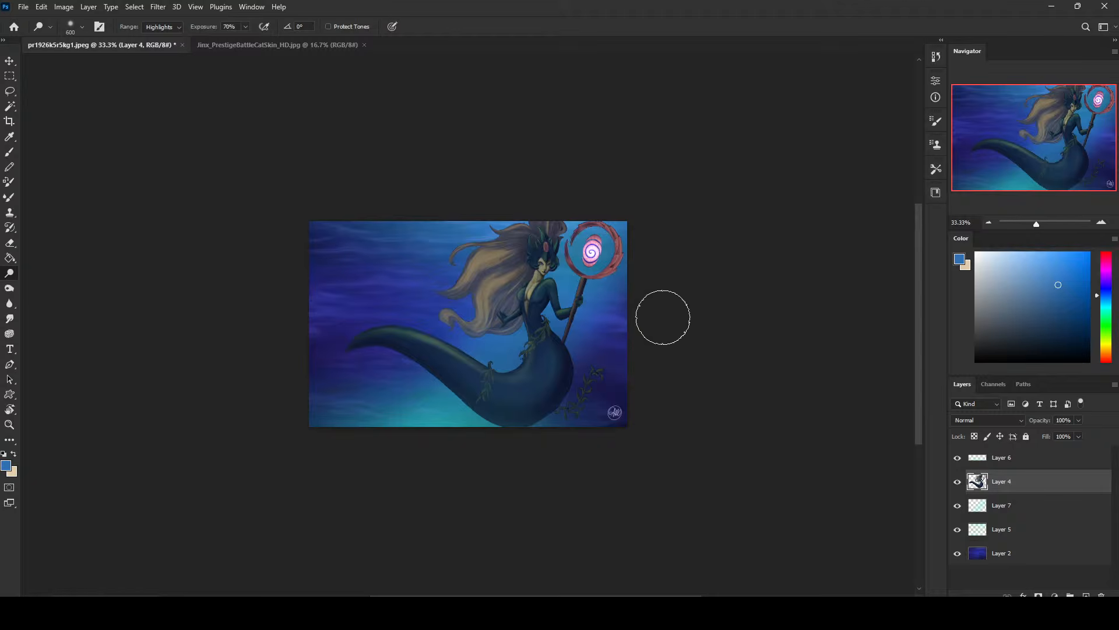
Try brightening the ring around the staff's spiral with a smaller Dodge brush, down to 250 px
key("bracketleft")
key("bracketleft")
mouse_move(568, 251)
left_mouse_down()
mouse_move(584, 278)
mouse_move(574, 240)
mouse_move(585, 228)
mouse_move(608, 276)
mouse_move(587, 228)
mouse_move(612, 251)
left_mouse_up()
key("bracketleft")
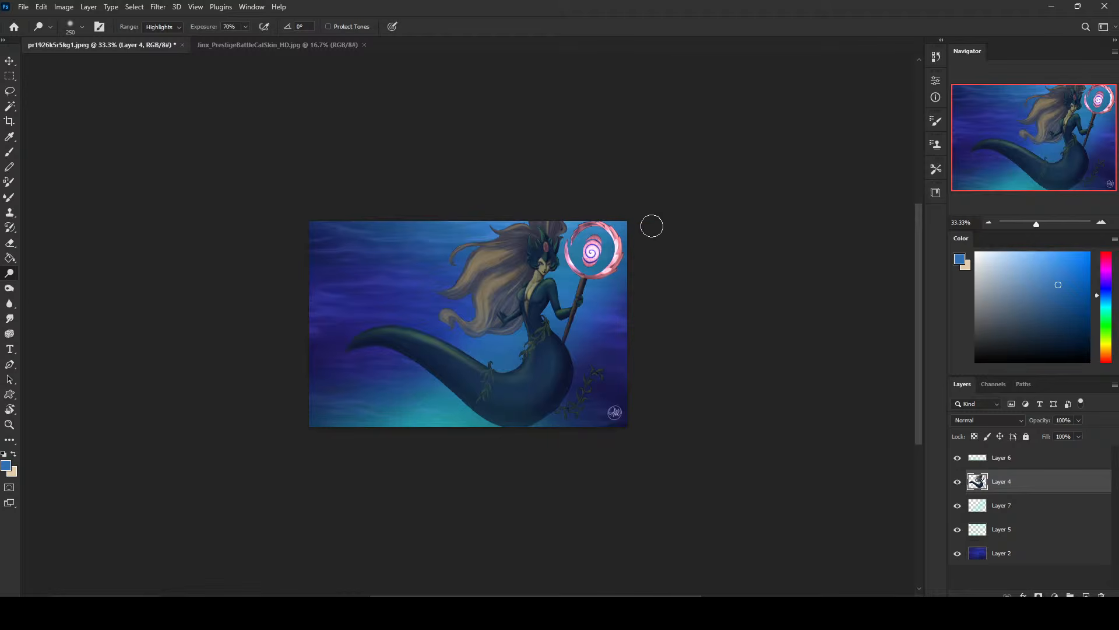
Undo the Dodge strokes on the staff's ring and spiral
key("ctrl+z")
key("ctrl+z")
key("ctrl+z")
key("ctrl+z")
key("ctrl+z")
key("ctrl+z")
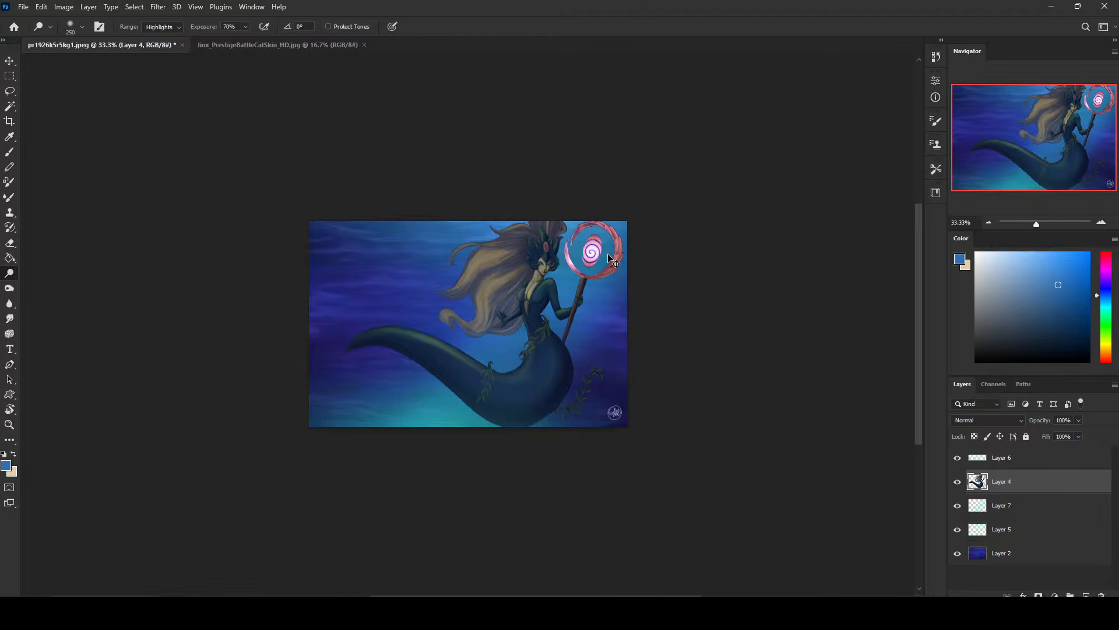
key("ctrl+z")
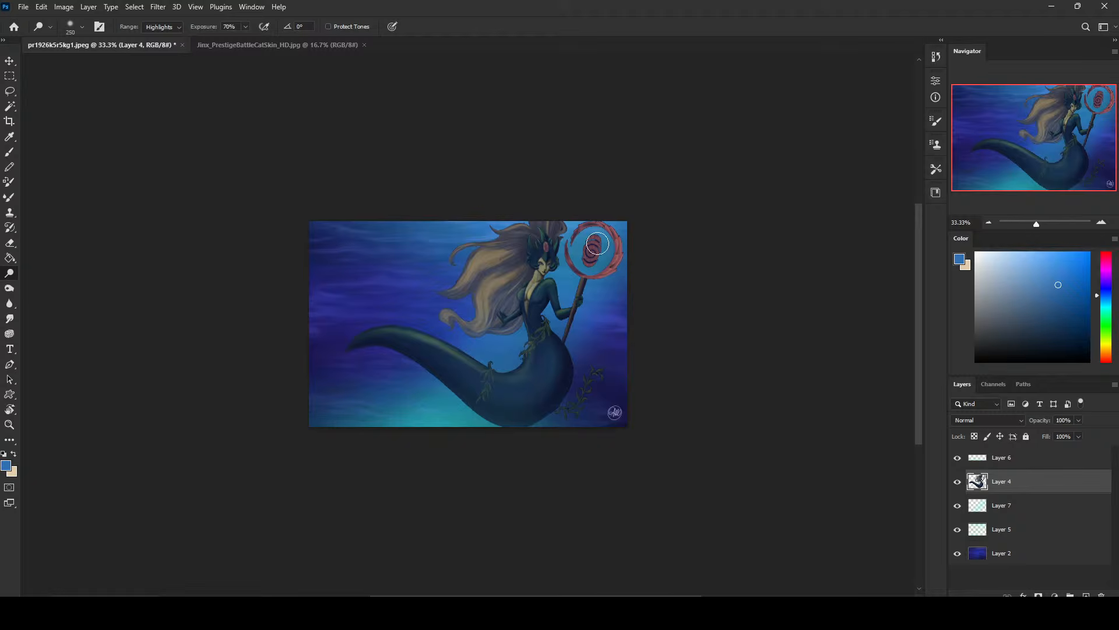
Try dodging the centre of the staff's spiral with a 250 px brush, keeping Layer 4 visible
left_click_drag(590, 248, 592, 250)
key("ctrl+plus")
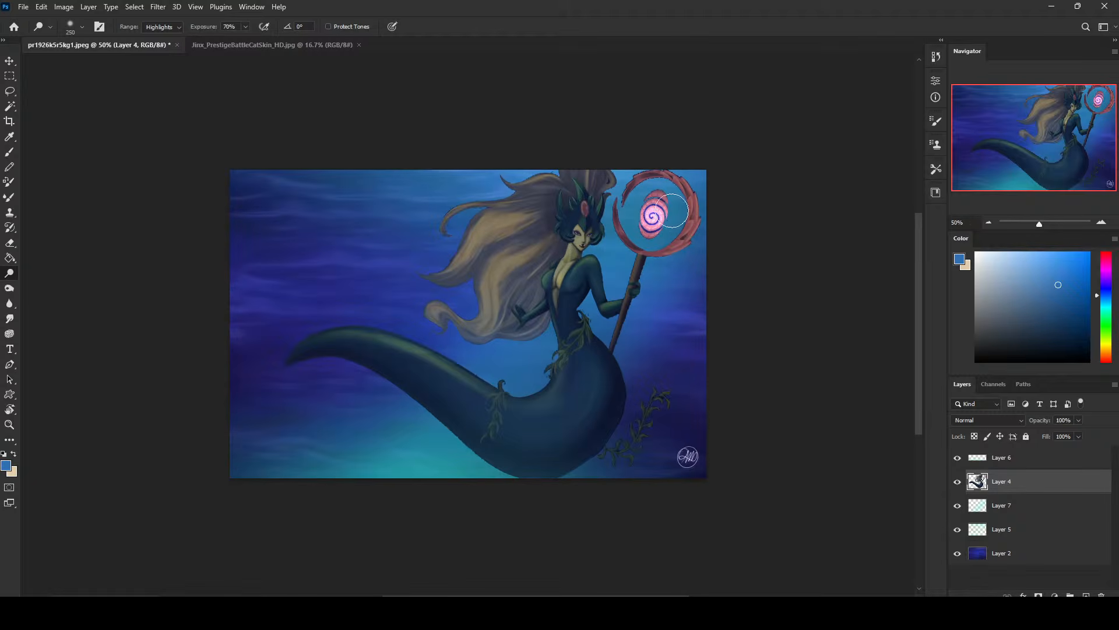
key("ctrl+z")
key("ctrl+z")
key("ctrl+comma")
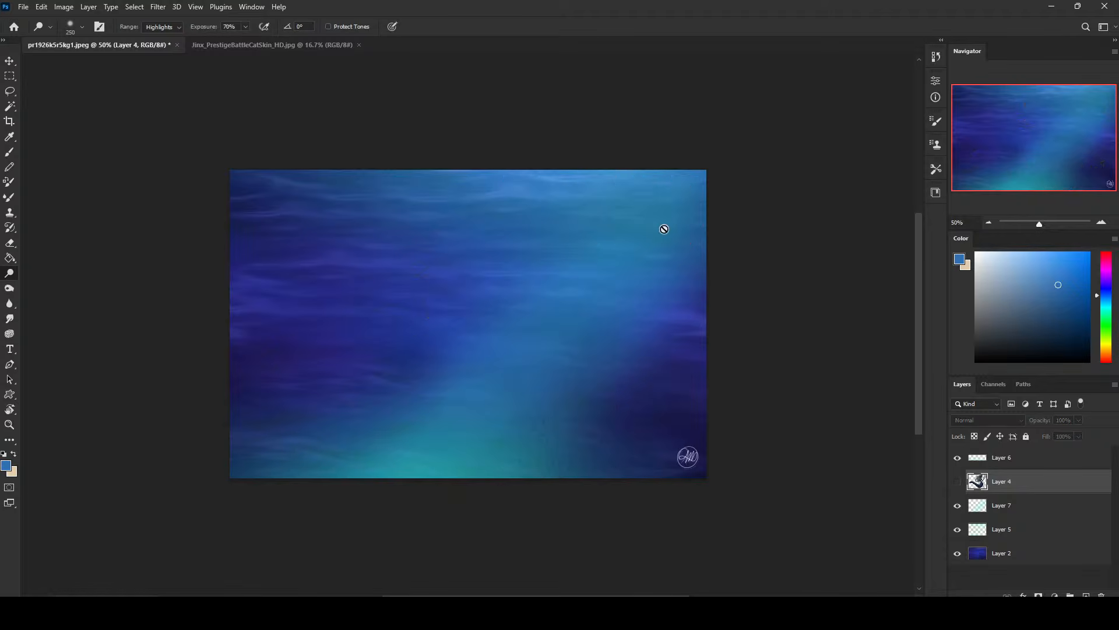
left_click(956, 482)
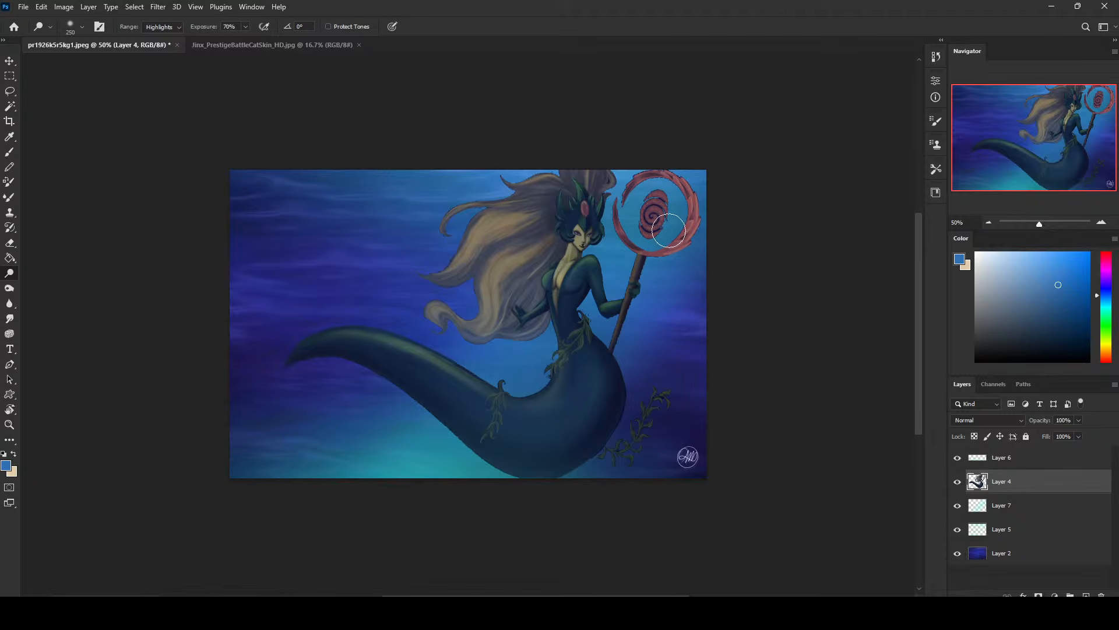
Try rotating the mermaid on Layer 4 clockwise by about 17.4°
key("v")
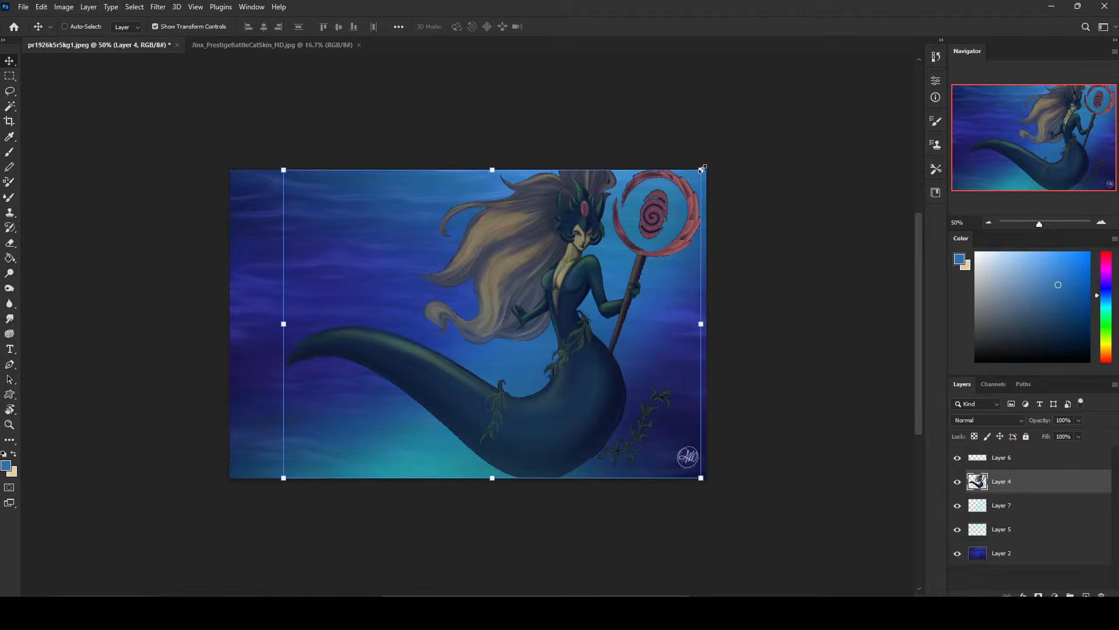
left_click_drag(701, 170, 745, 229)
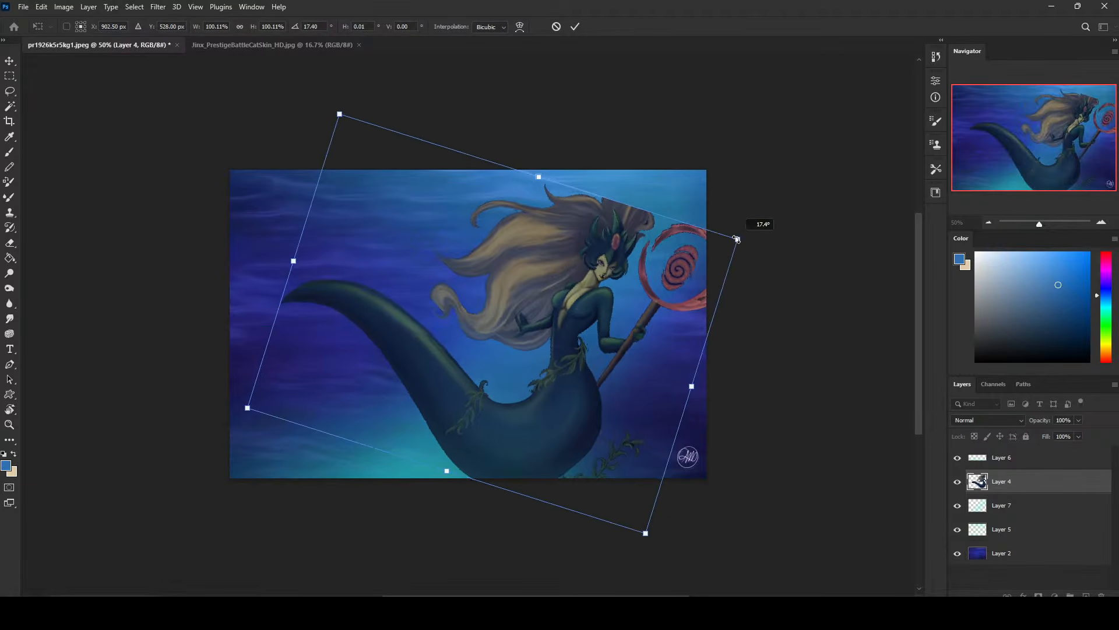
left_click_drag(643, 293, 600, 268)
key("Escape")
Set up a hard round brush with a bright red foreground colour and add a new layer above Layer 6
key("b")
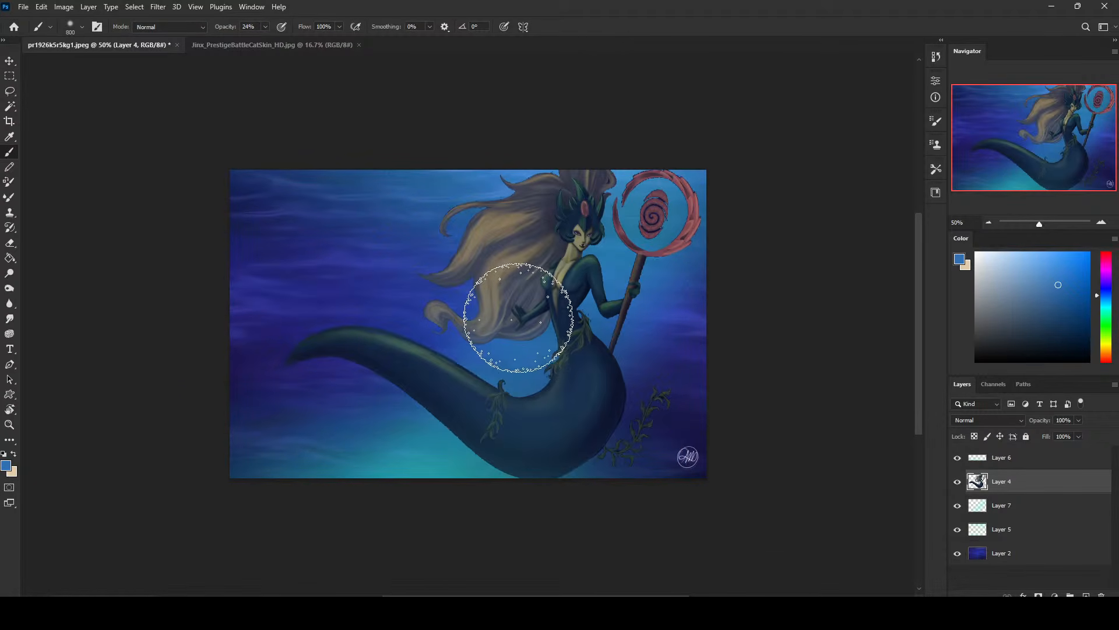
left_click_drag(1077, 307, 1094, 257)
left_click(1106, 253)
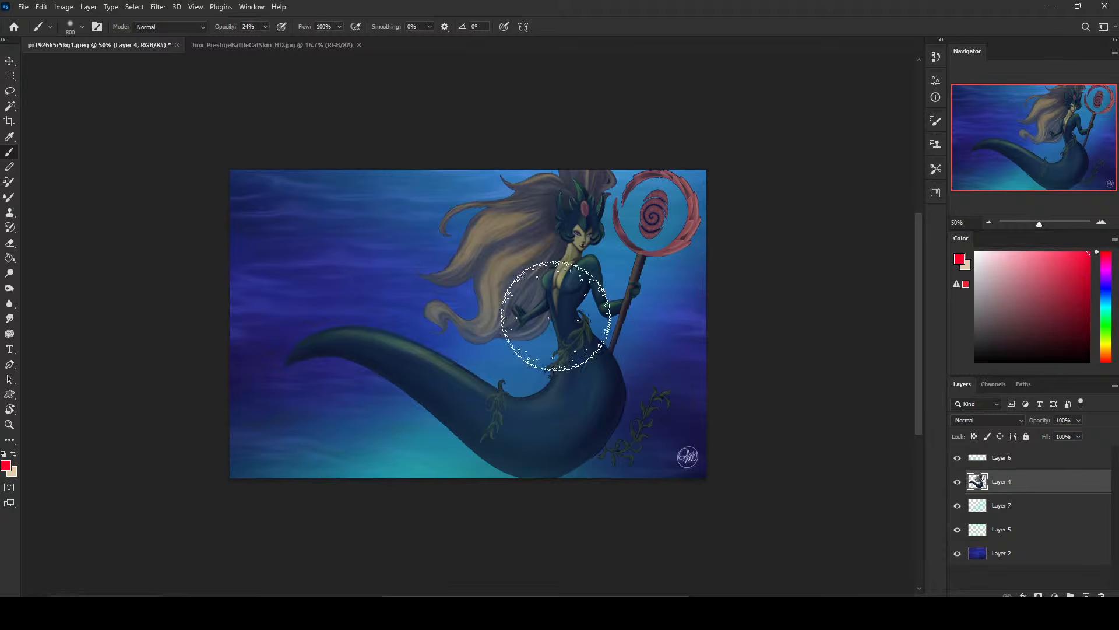
right_click(608, 256)
left_click(658, 374)
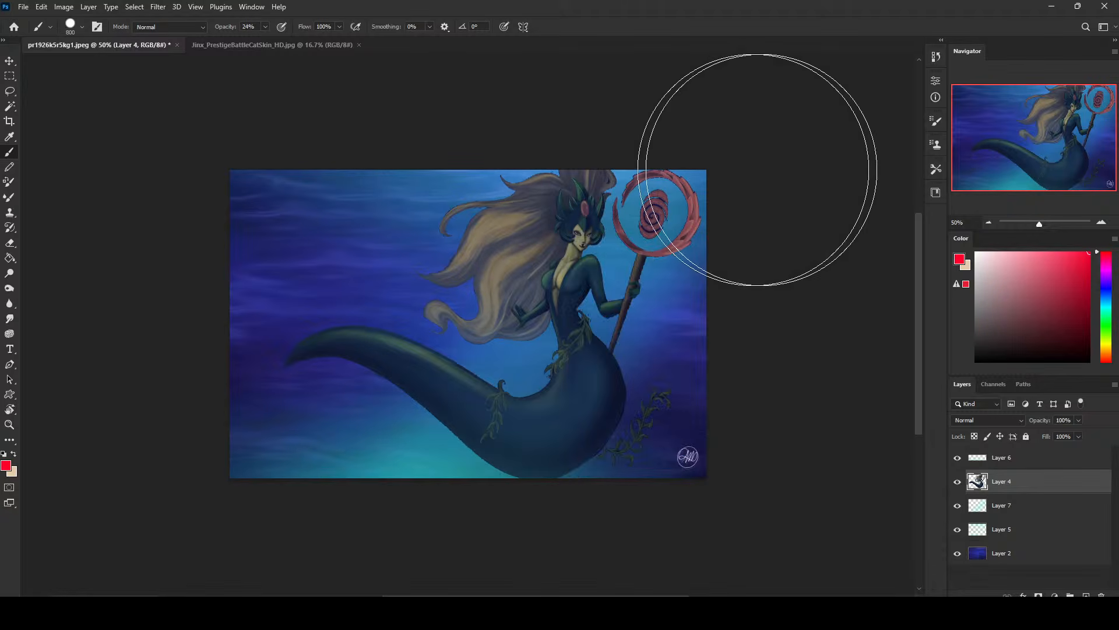
left_click(1038, 462)
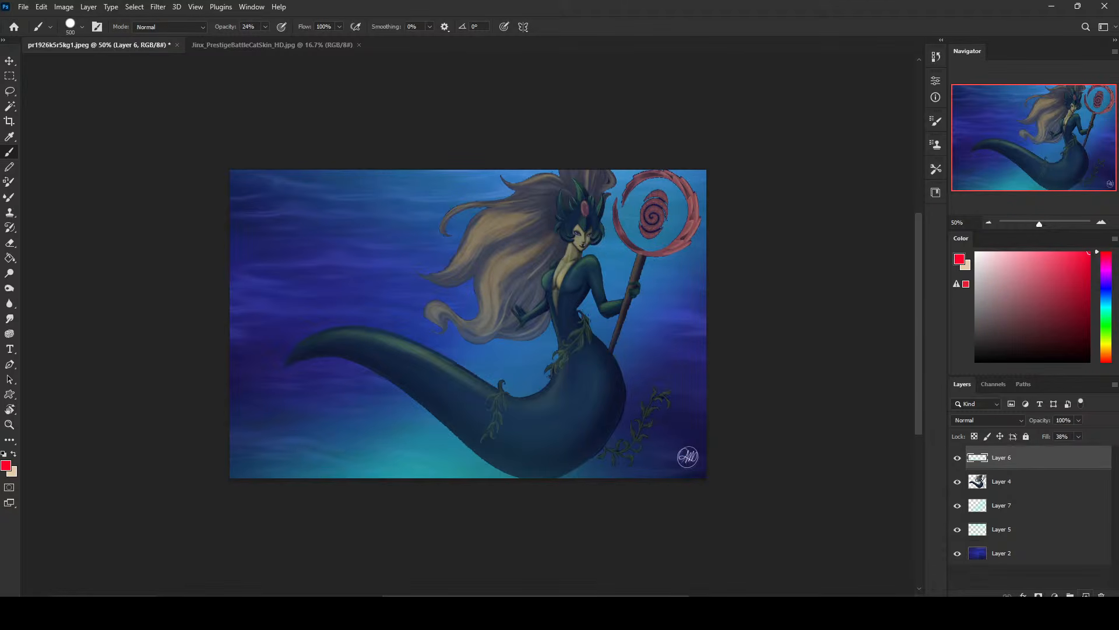
left_click(1086, 595)
Set the hard round brush to 60 px and 100% opacity for marking on Layer 8
key("bracketleft")
key("bracketleft")
key("bracketleft")
key("bracketleft")
key("bracketleft")
key("bracketleft")
key("bracketleft")
key("bracketleft")
key("bracketleft")
key("bracketleft")
key("bracketleft")
key("bracketleft")
left_click_drag(492, 355, 493, 341)
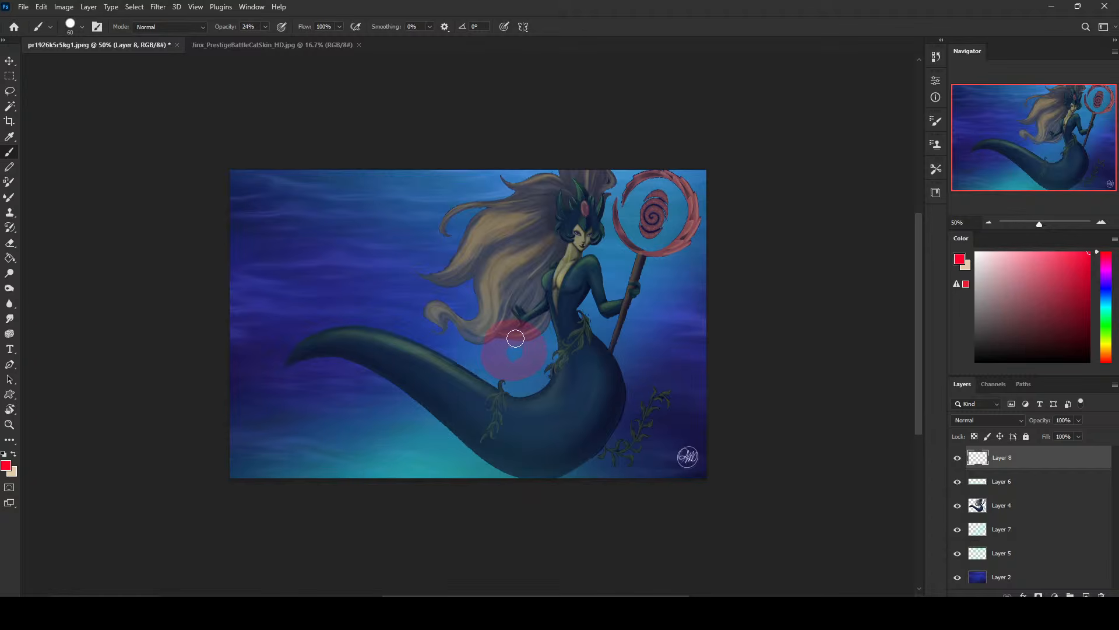
key("ctrl+z")
left_click(265, 26)
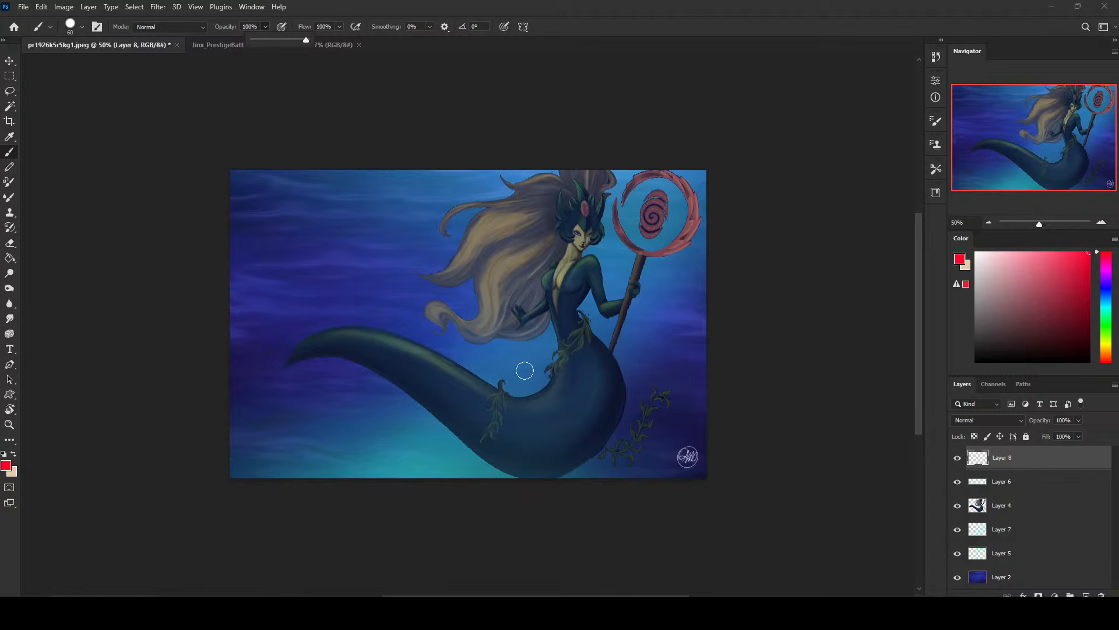
Paint solid red discs on Layer 8 over the hair, the tail and the space between them
left_click_drag(525, 370, 507, 354)
mouse_move(451, 316)
left_mouse_down()
mouse_move(436, 306)
mouse_move(466, 309)
mouse_move(461, 317)
left_mouse_up()
mouse_move(523, 292)
left_mouse_down()
mouse_move(519, 274)
mouse_move(521, 294)
left_mouse_up()
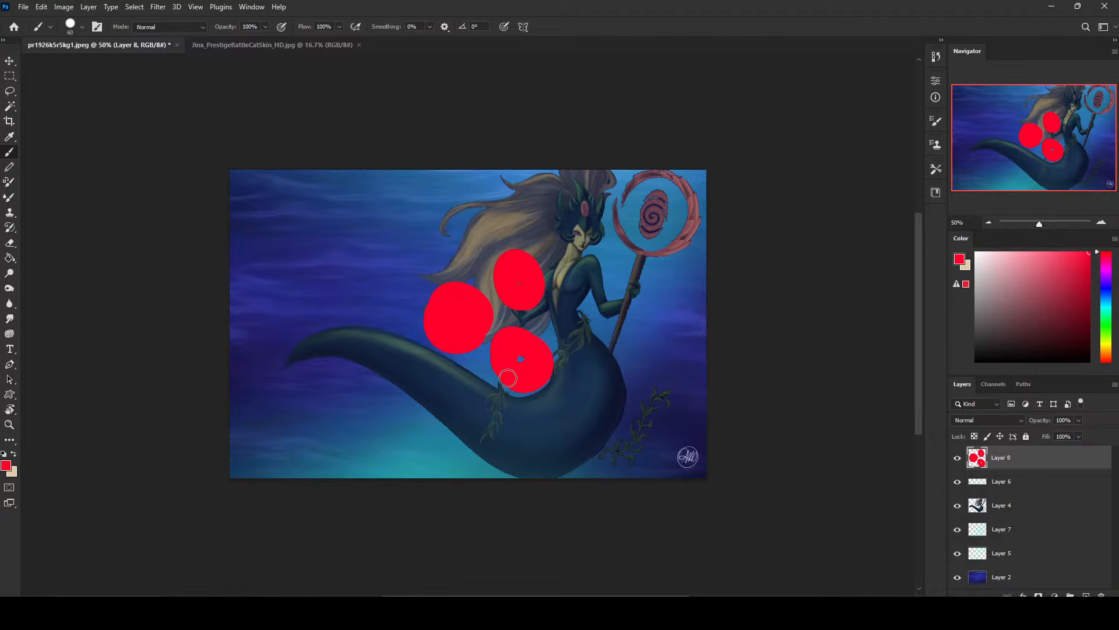
mouse_move(480, 367)
left_mouse_down()
mouse_move(462, 382)
mouse_move(466, 372)
left_mouse_up()
mouse_move(381, 303)
left_mouse_down()
mouse_move(402, 310)
mouse_move(387, 317)
left_mouse_up()
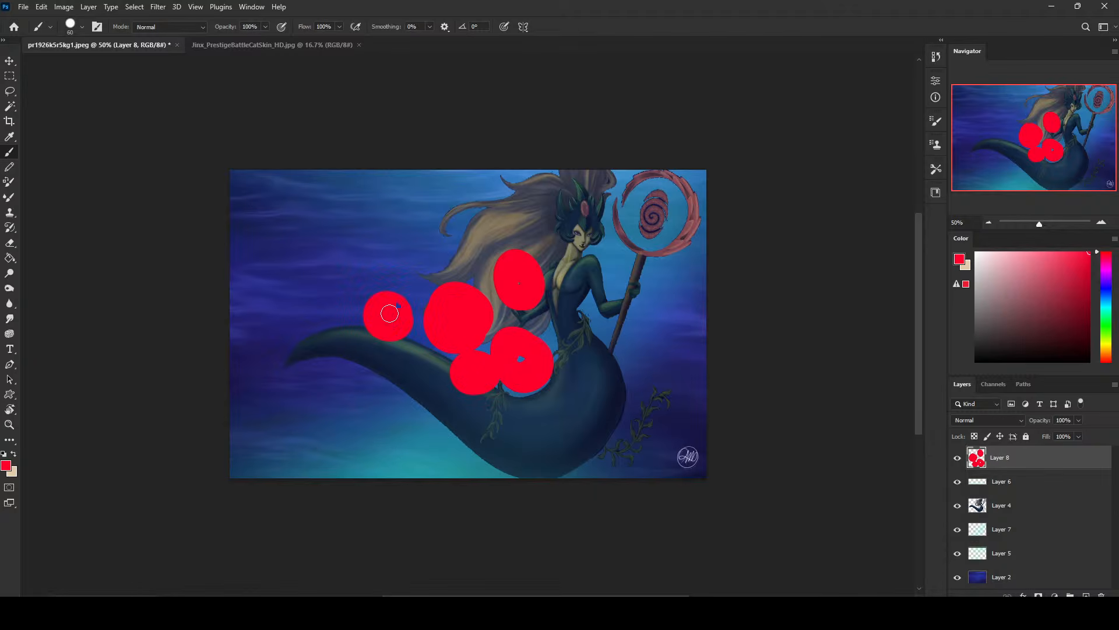
mouse_move(469, 257)
left_mouse_down()
mouse_move(450, 250)
mouse_move(481, 234)
mouse_move(467, 247)
mouse_move(586, 224)
left_mouse_up()
Switch the foreground colour to bright blue and paint solid discs over the mermaid's face and the staff's spiral
left_click(1106, 293)
left_click(1078, 282)
mouse_move(649, 204)
left_mouse_down()
mouse_move(663, 216)
mouse_move(667, 201)
mouse_move(670, 225)
left_mouse_up()
Show only Layer 8 and try circling the pair of blue discs, then the group of red discs
left_click(957, 457, "alt")
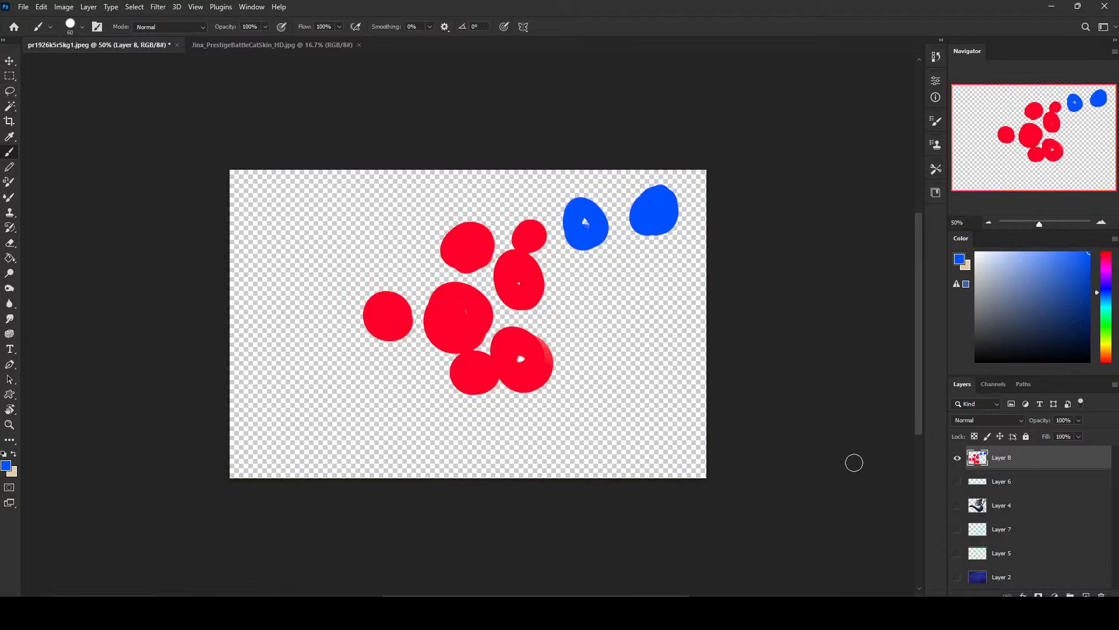
mouse_move(629, 176)
left_mouse_down()
mouse_move(599, 173)
mouse_move(659, 168)
left_mouse_up()
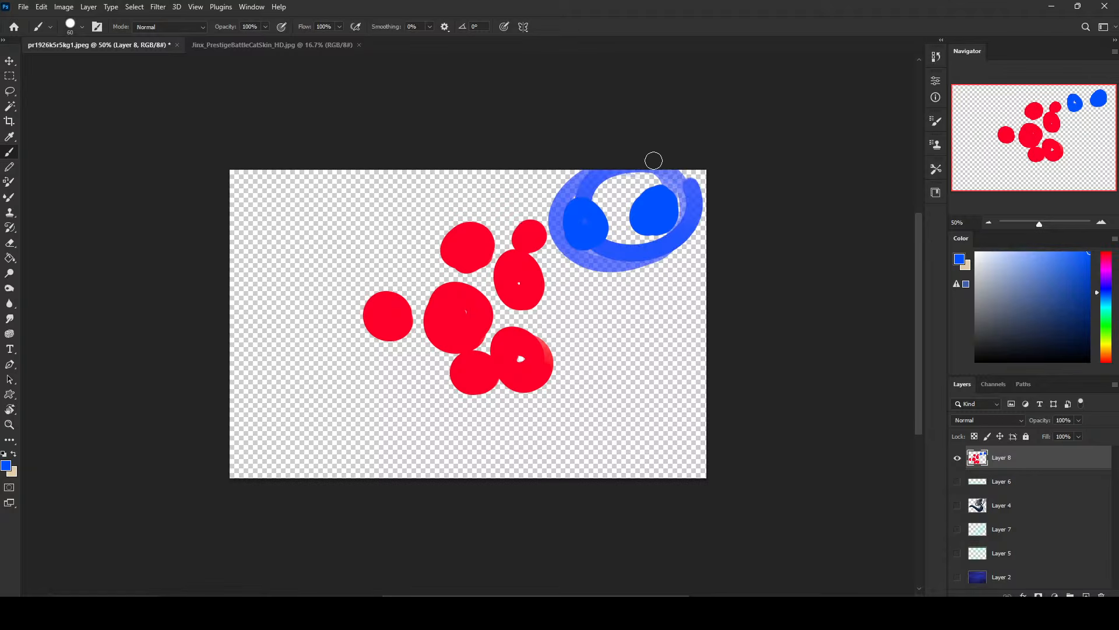
key("ctrl+z")
mouse_move(561, 223)
left_mouse_down()
mouse_move(379, 258)
mouse_move(575, 231)
left_mouse_up()
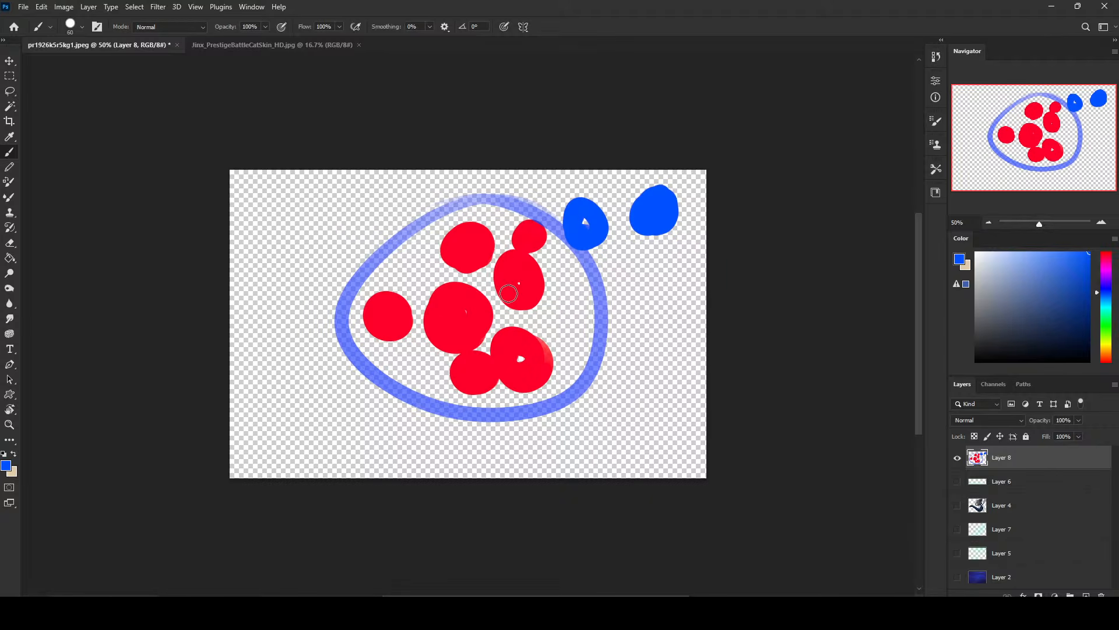
key("ctrl+z")
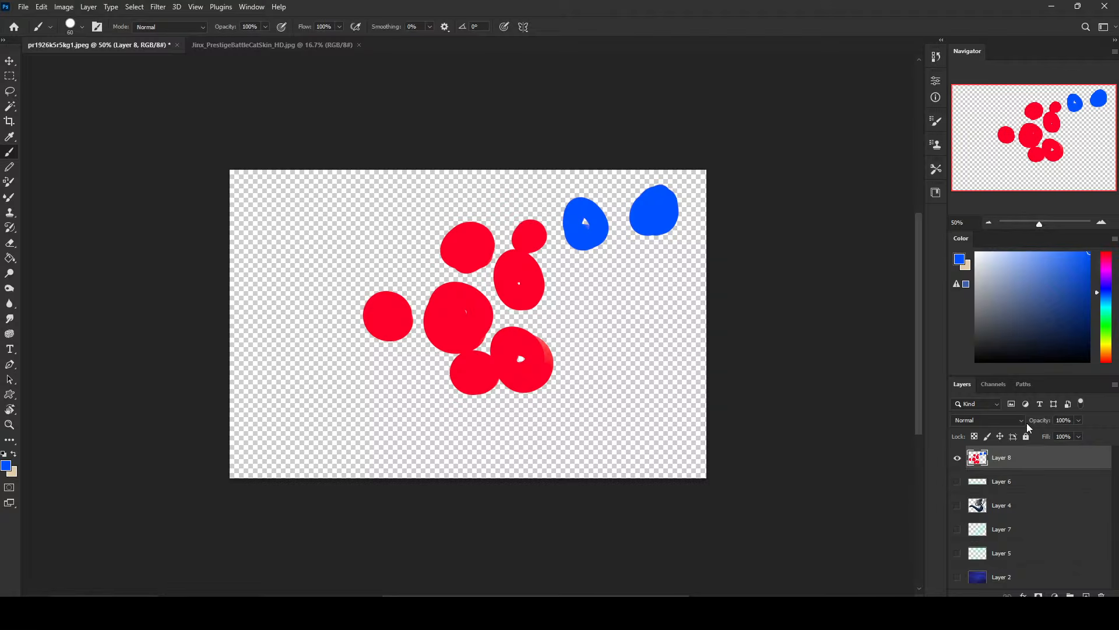
Show Layer 2 and Layer 4 again and hide Layer 8
left_click(958, 577)
left_click(957, 506)
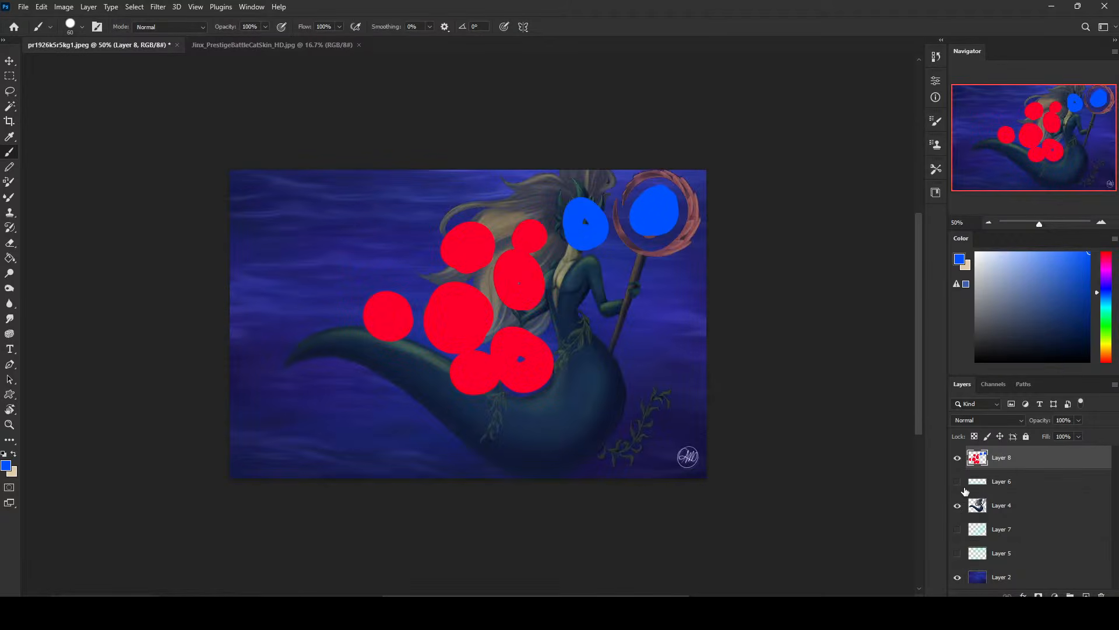
left_click(957, 458)
left_click(957, 458)
left_click(956, 458)
Turn Layer 6, Layer 7 and Layer 5 back on
left_click(957, 482)
left_click(957, 481)
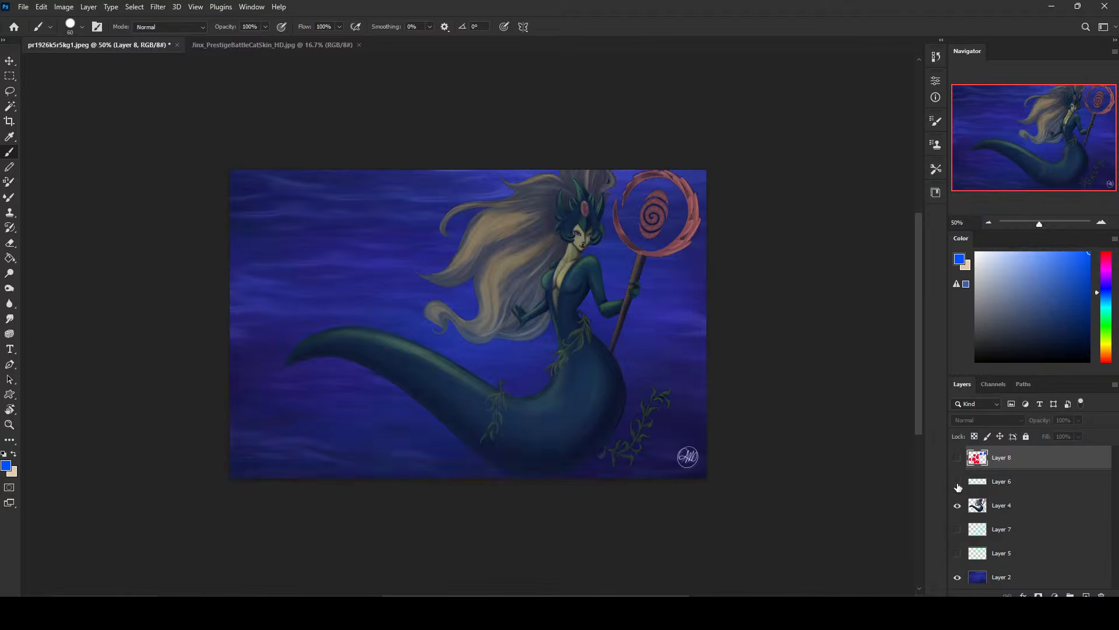
left_click(957, 482)
left_click(957, 530)
left_click(958, 553)
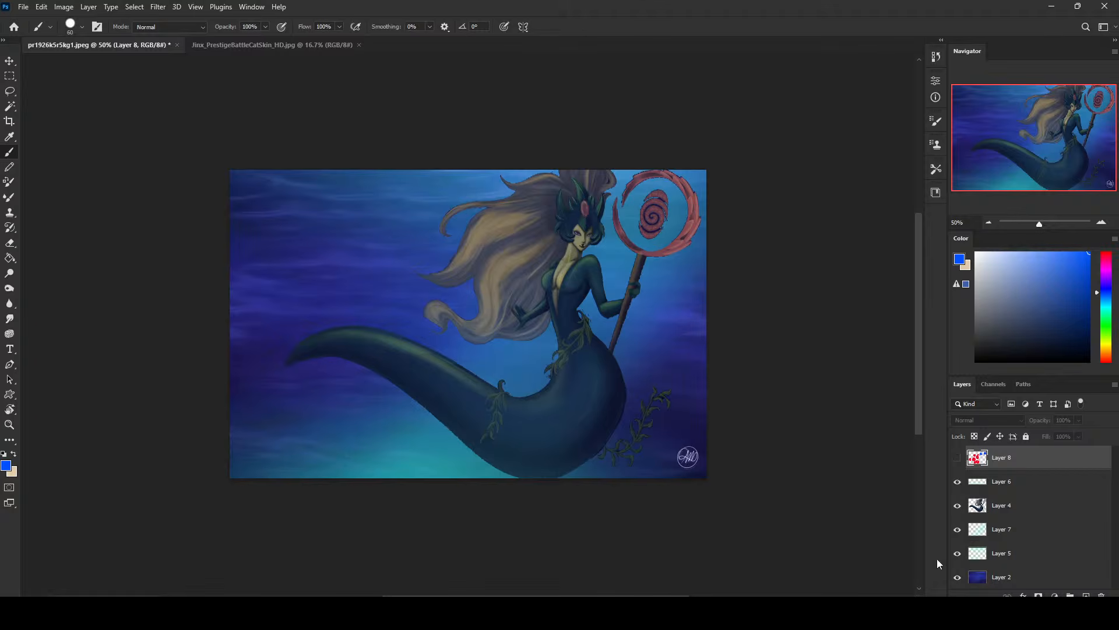
Brighten the background on Layer 2 with Levels, setting the white input level to 173
left_click(1024, 519)
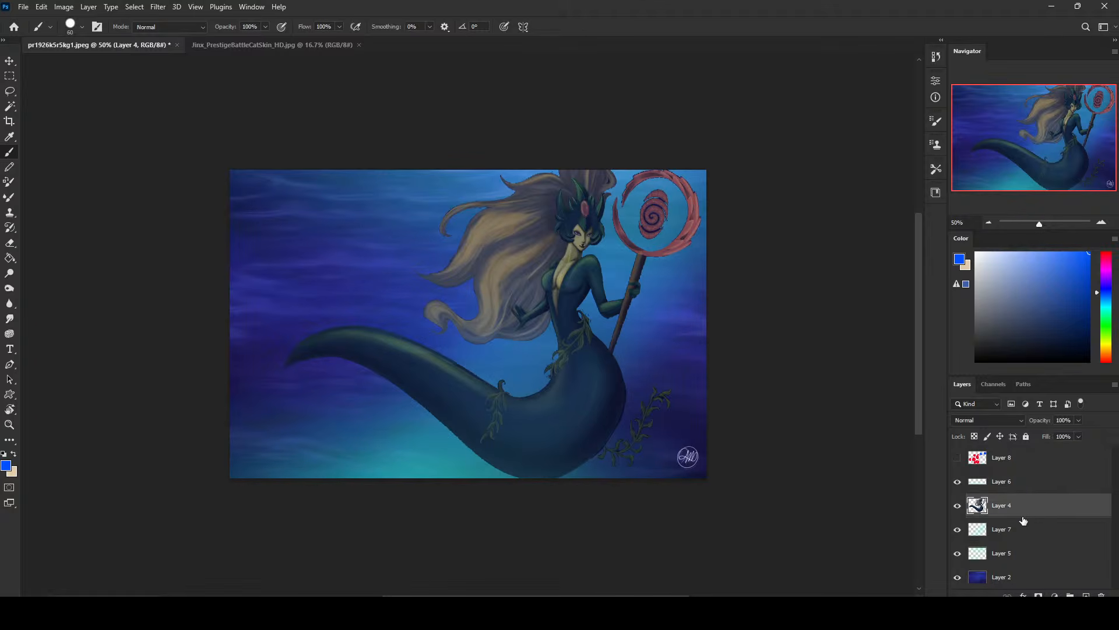
left_click(1027, 577)
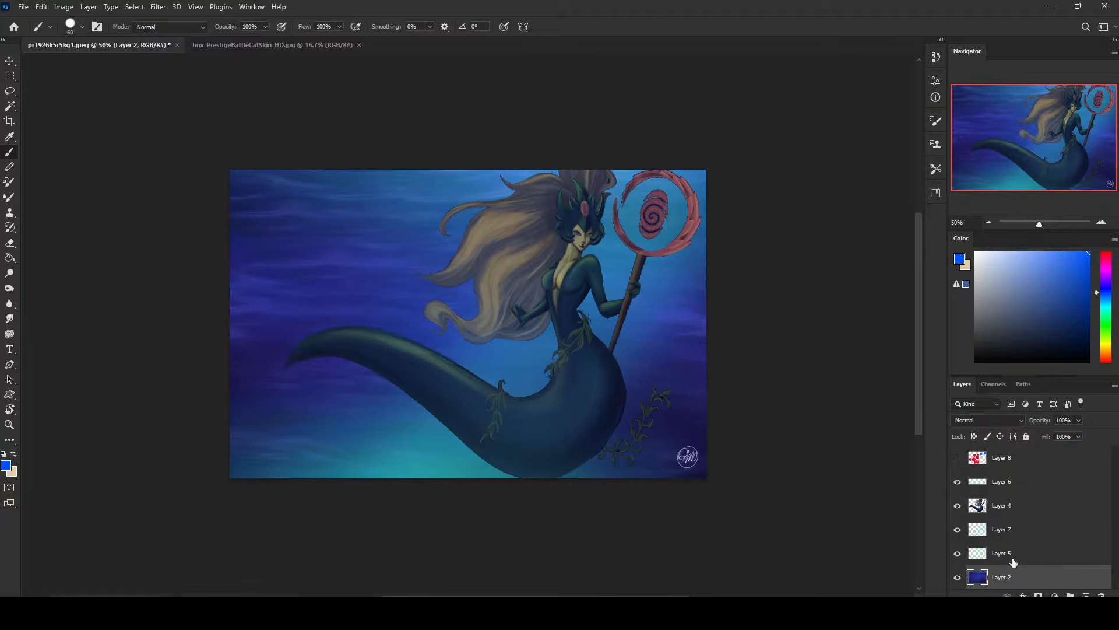
key("ctrl+minus")
key("ctrl+l")
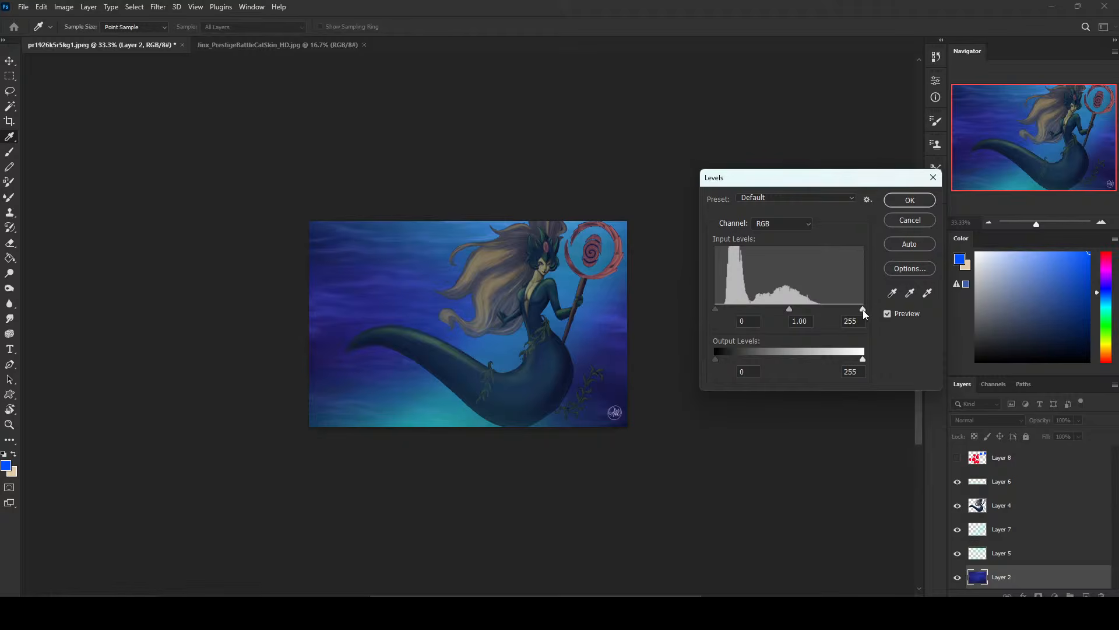
left_click_drag(863, 310, 816, 315)
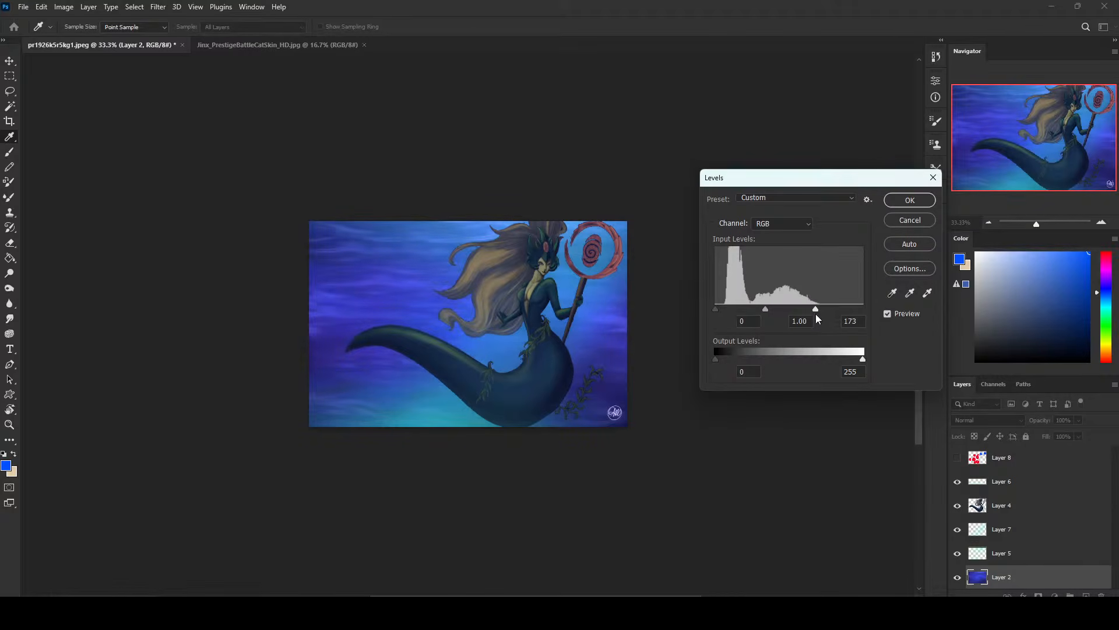
left_click(910, 200)
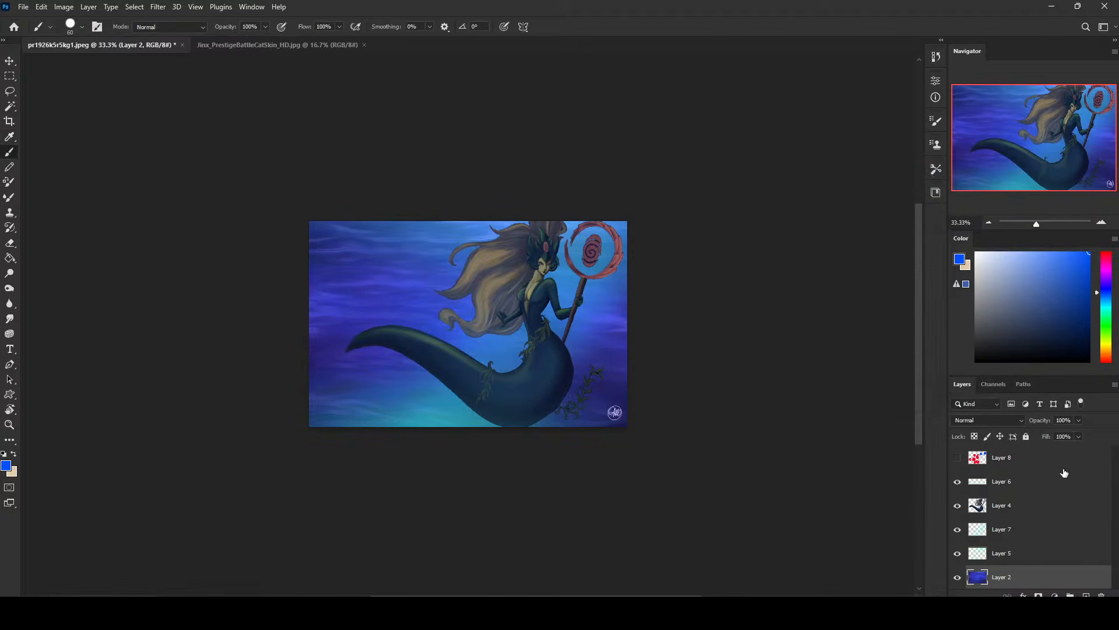
Duplicate Layer 4 with the mermaid and darken the copy with Hue/Saturation, setting Lightness to -8
left_click(1033, 510)
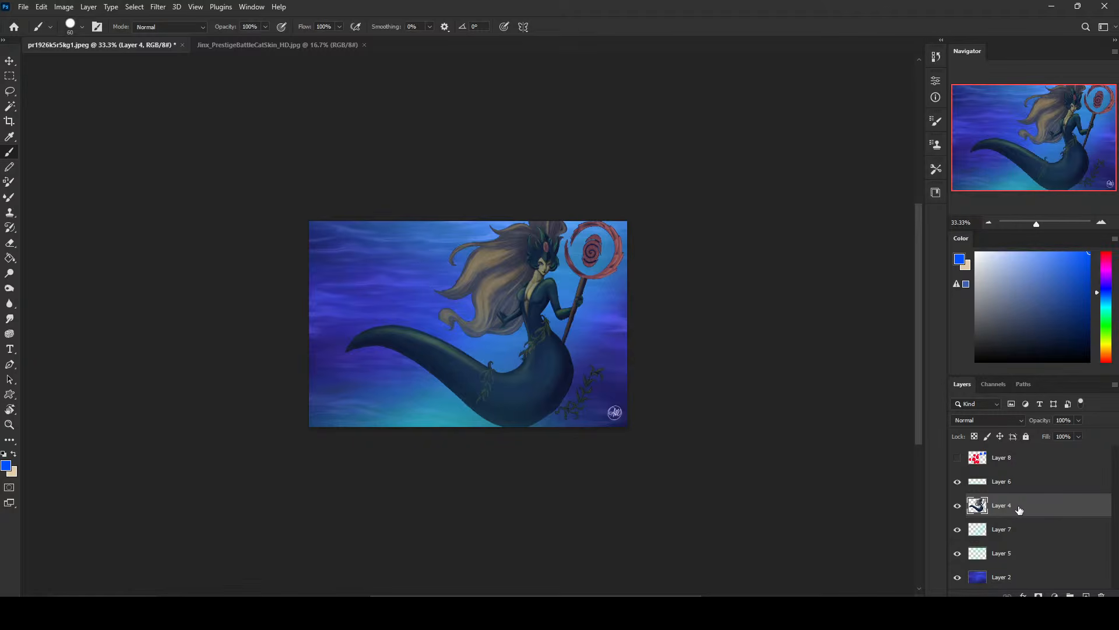
key("ctrl+l")
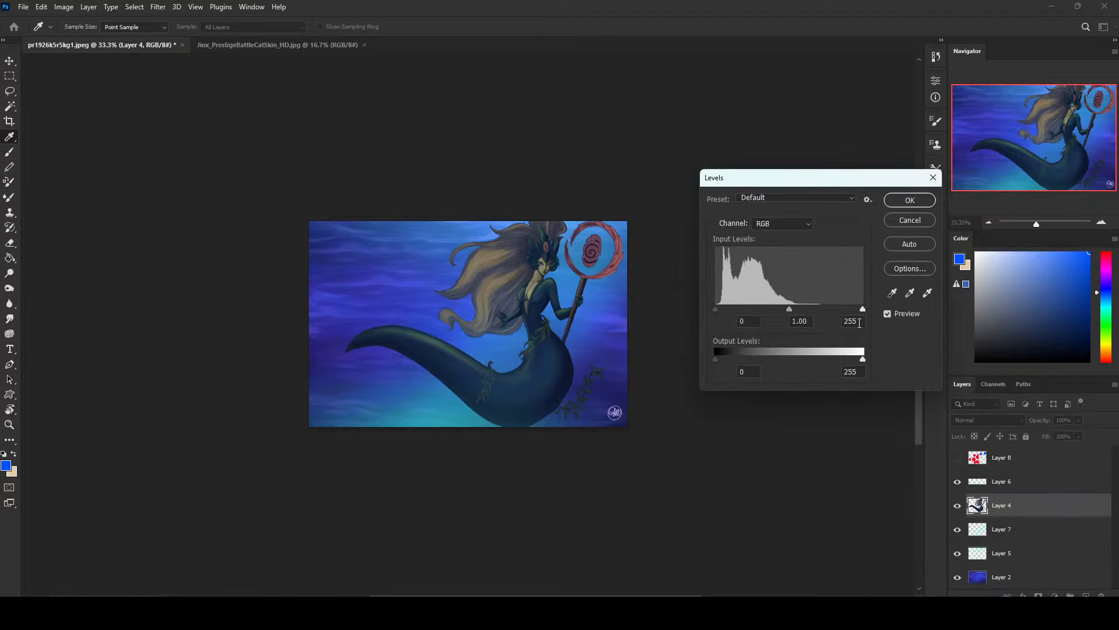
left_click(911, 220)
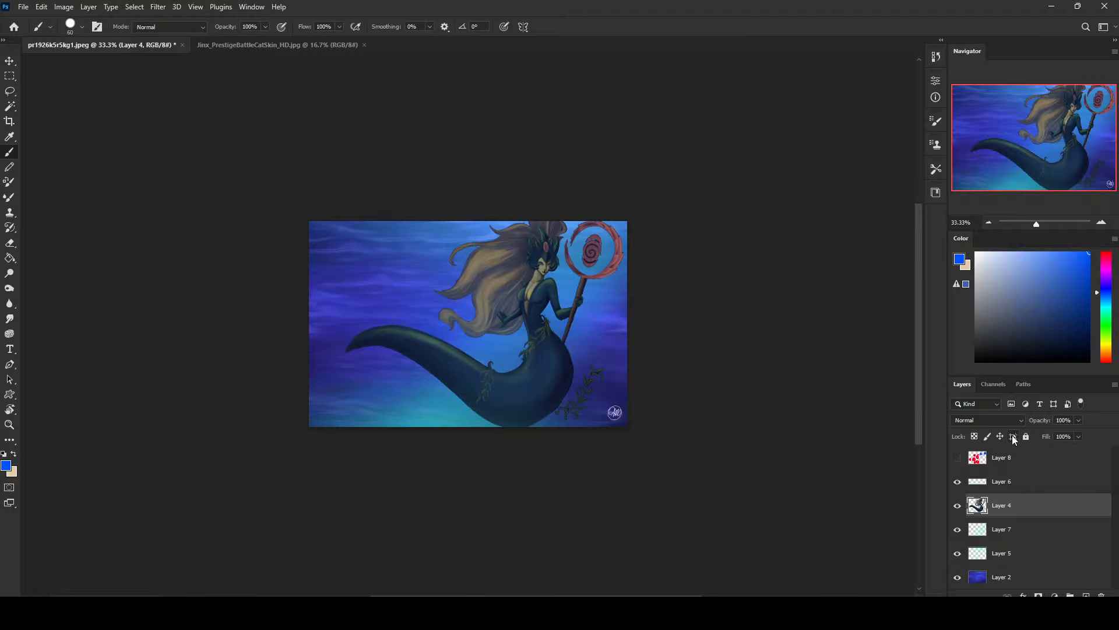
key("ctrl+j")
key("ctrl+u")
left_click_drag(847, 406, 840, 406)
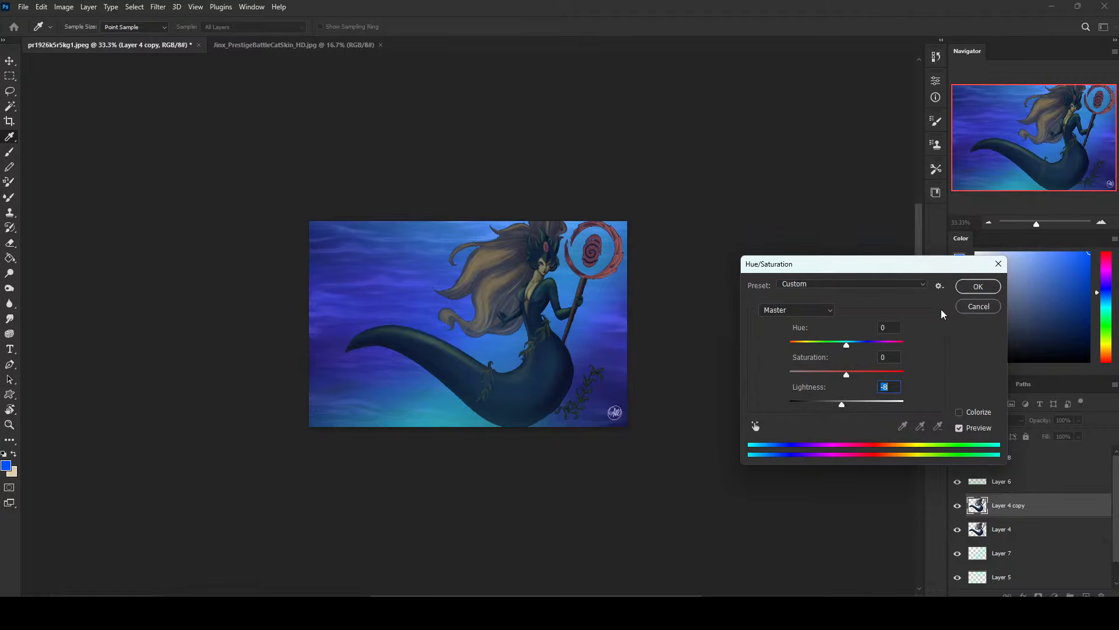
left_click(978, 286)
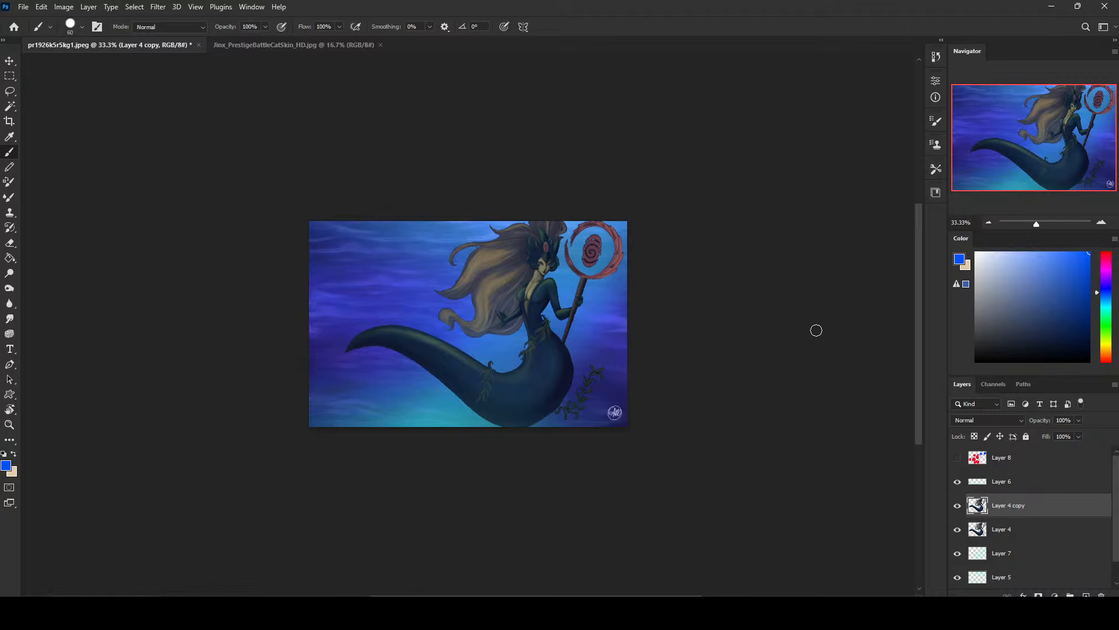
Select Layer 2 and set up a soft round brush at 1500 px with a very dark blue colour
left_click_drag(1116, 501, 1117, 527)
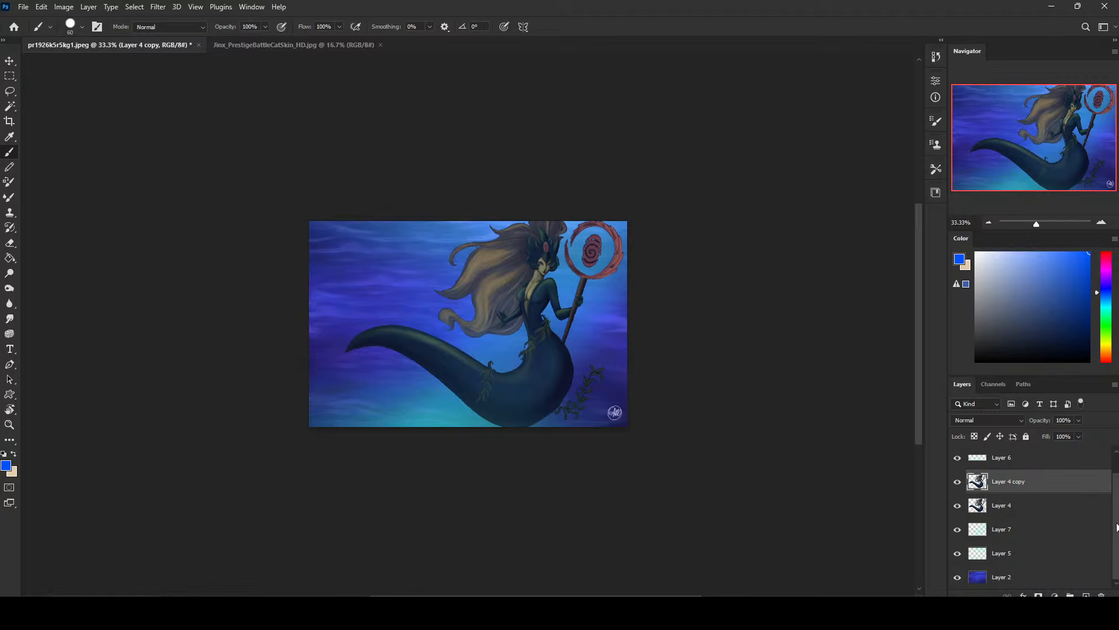
left_click(1040, 578)
right_click(587, 295)
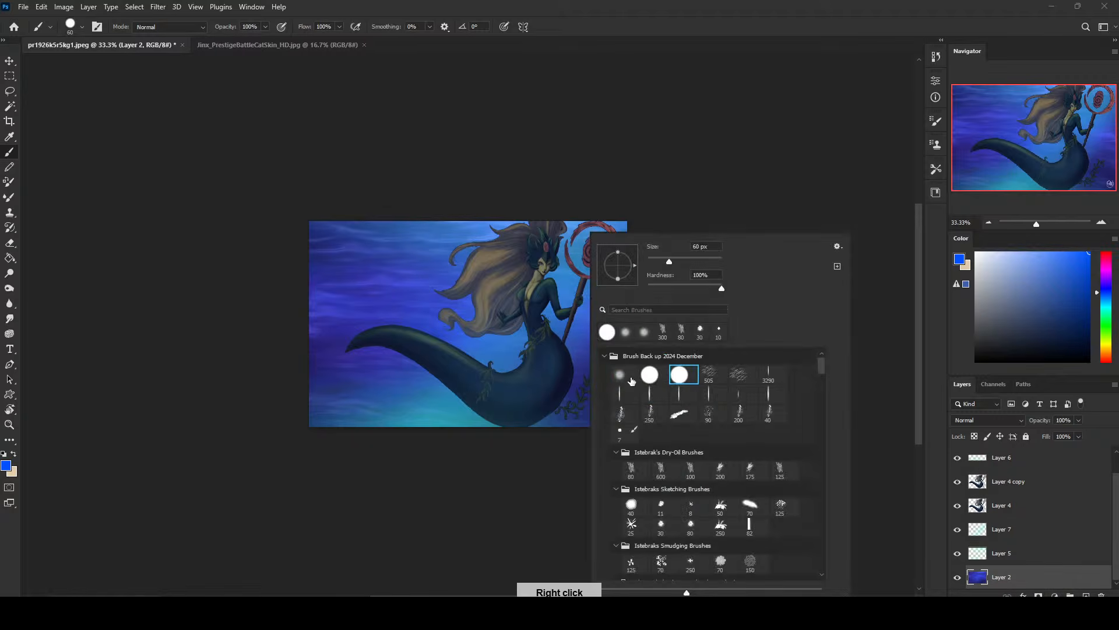
left_click(627, 377)
left_click(739, 148)
key("bracketright")
key("bracketright")
key("bracketright")
key("bracketright")
key("bracketright")
key("bracketright")
key("bracketright")
key("bracketright")
key("bracketright")
key("bracketright")
key("bracketright")
key("bracketright")
key("bracketright")
key("bracketright")
key("bracketright")
key("bracketright")
key("bracketright")
key("bracketright")
key("bracketright")
key("bracketright")
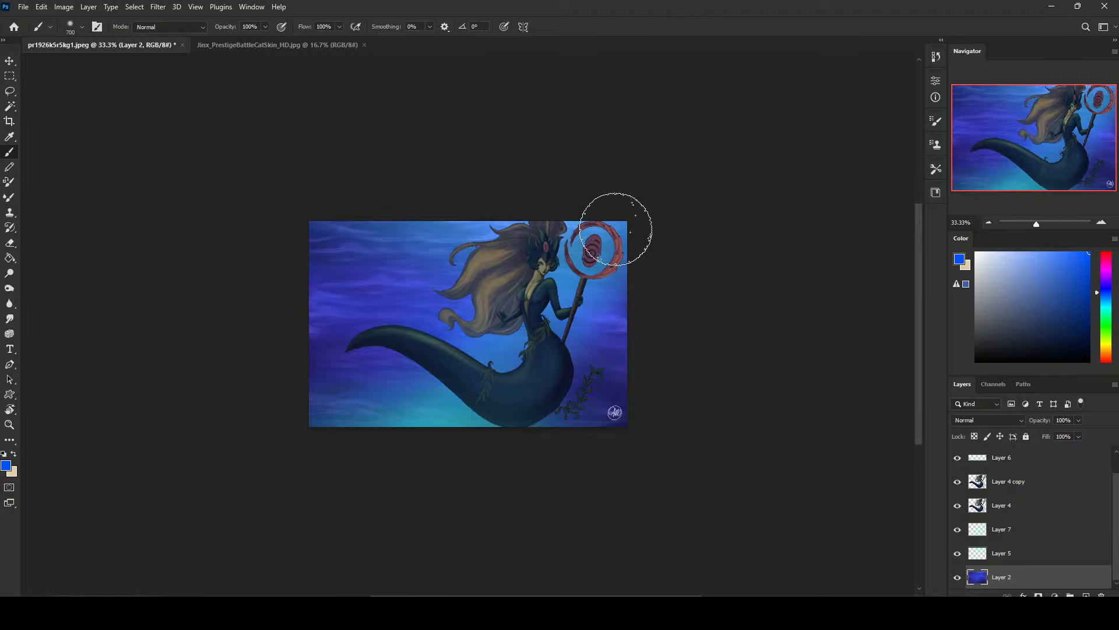
left_click_drag(1036, 329, 1036, 345)
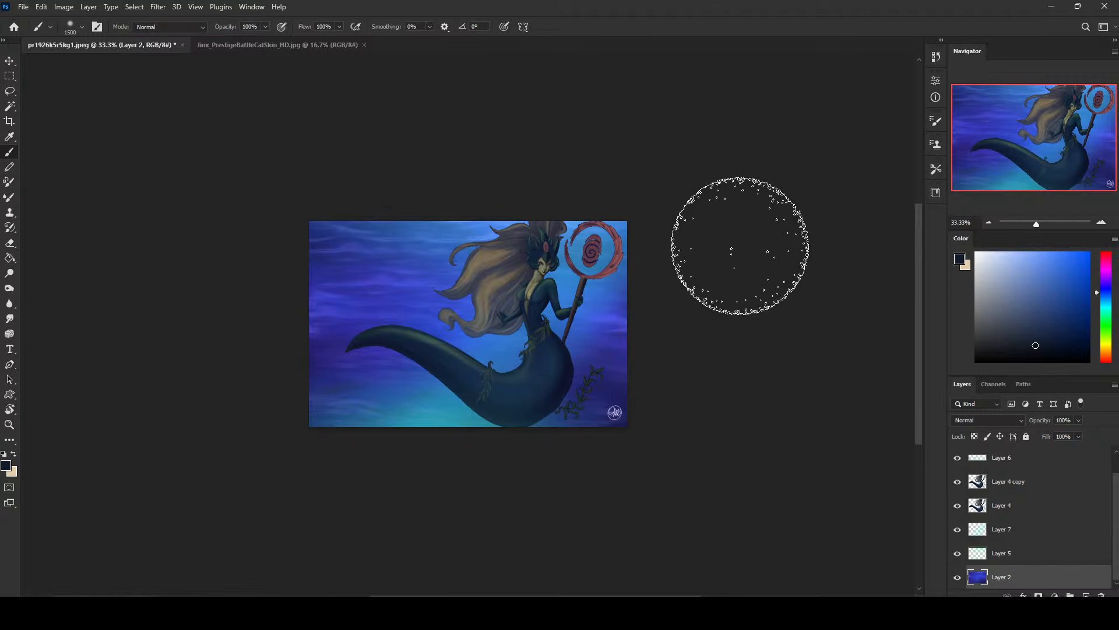
Add a new layer above Layer 2 in Darken mode, softly shade the water's edges with near-black, and compare it hidden and shown
left_click(1083, 594)
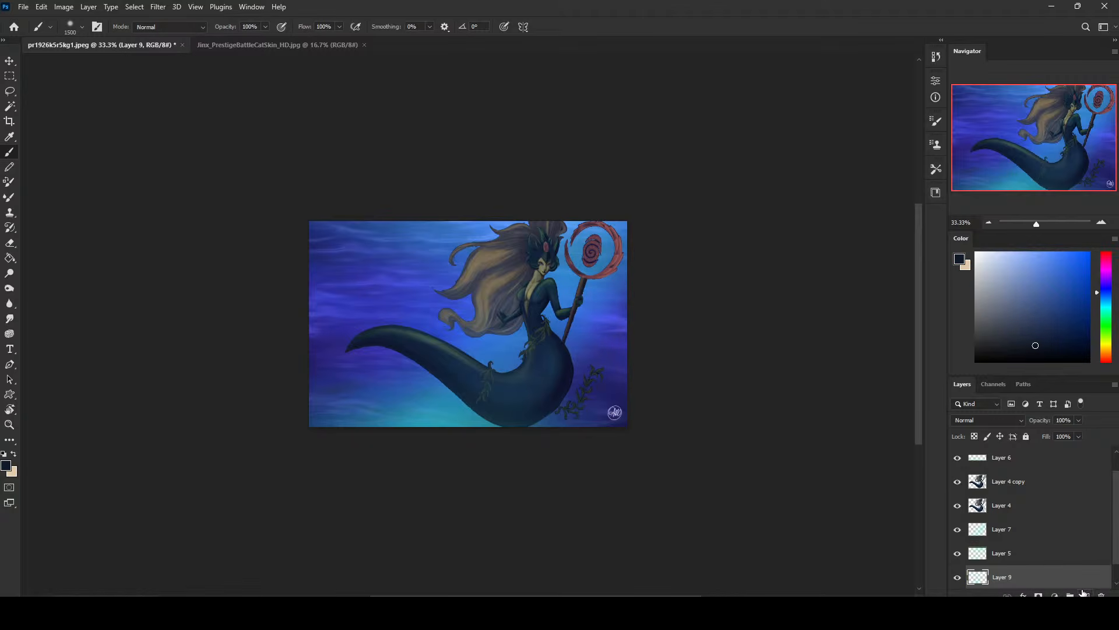
left_click(980, 420)
left_click(975, 352)
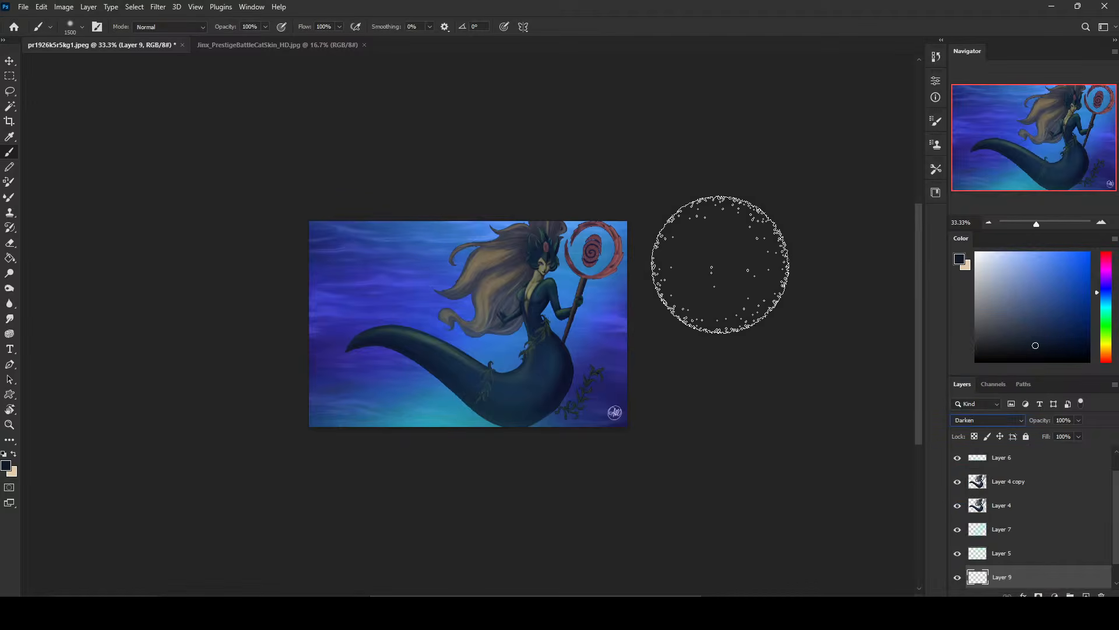
left_click(1045, 357)
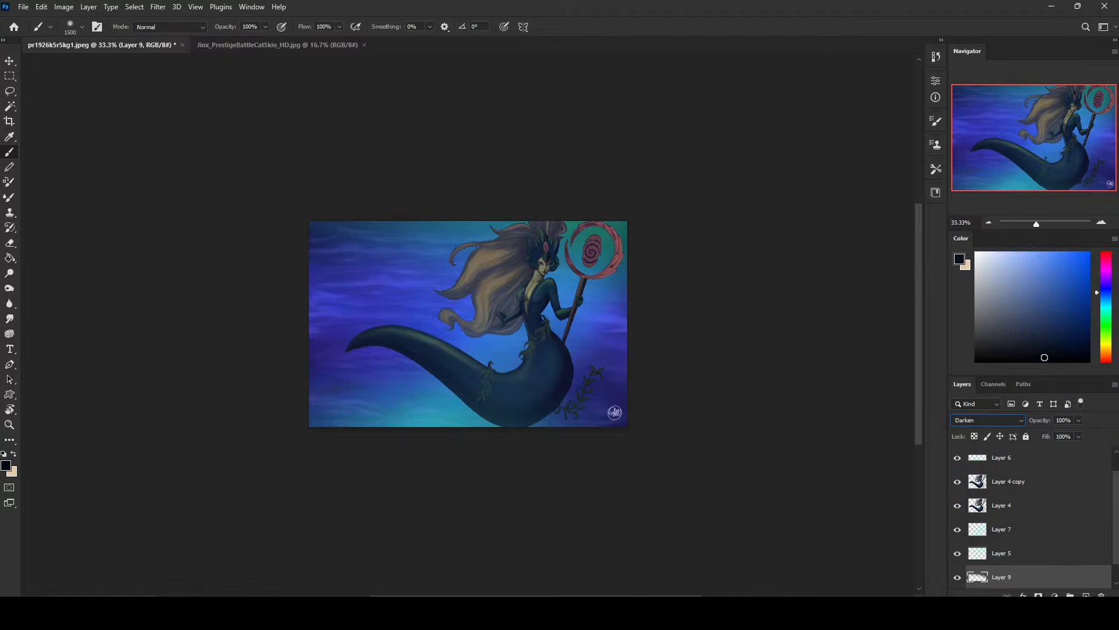
left_click(732, 287)
scroll(1088, 506, "down", 1)
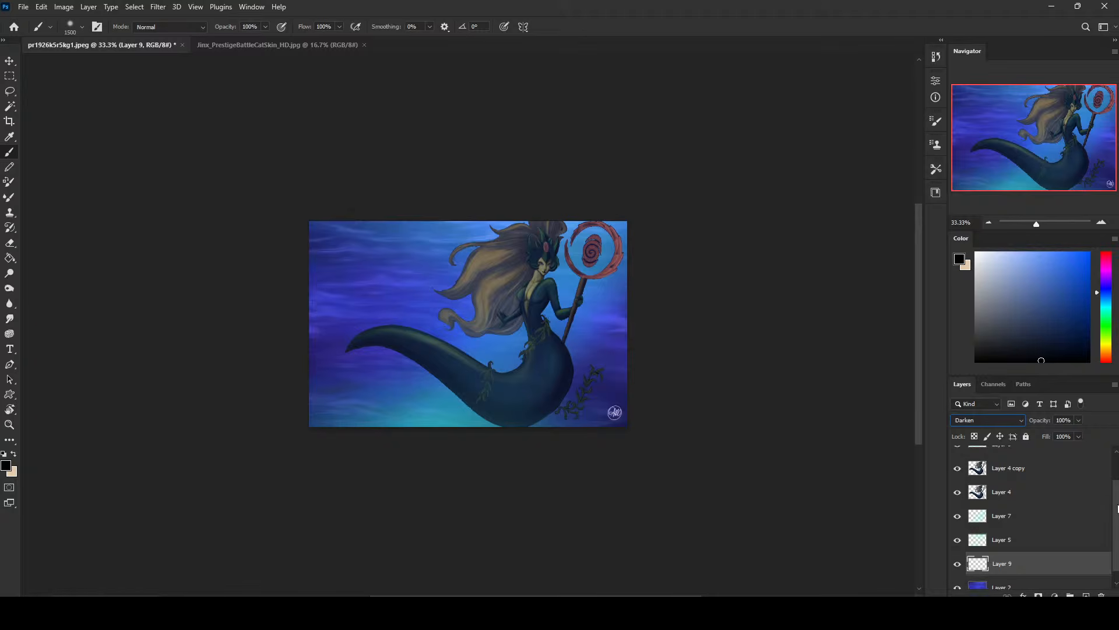
left_click(958, 553)
left_click(959, 554)
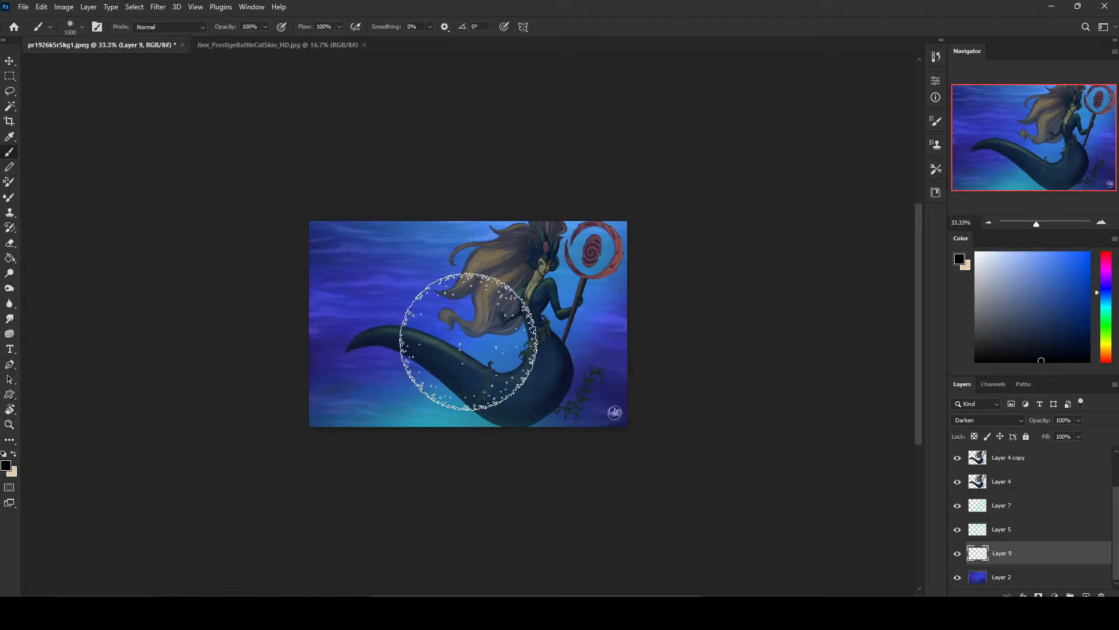
Select Layer 4 and Layer 4 copy together and move the mermaid down and to the left within the canvas
left_click(1033, 481)
left_click(1033, 458, "shift")
key("v")
left_click_drag(573, 291, 544, 317)
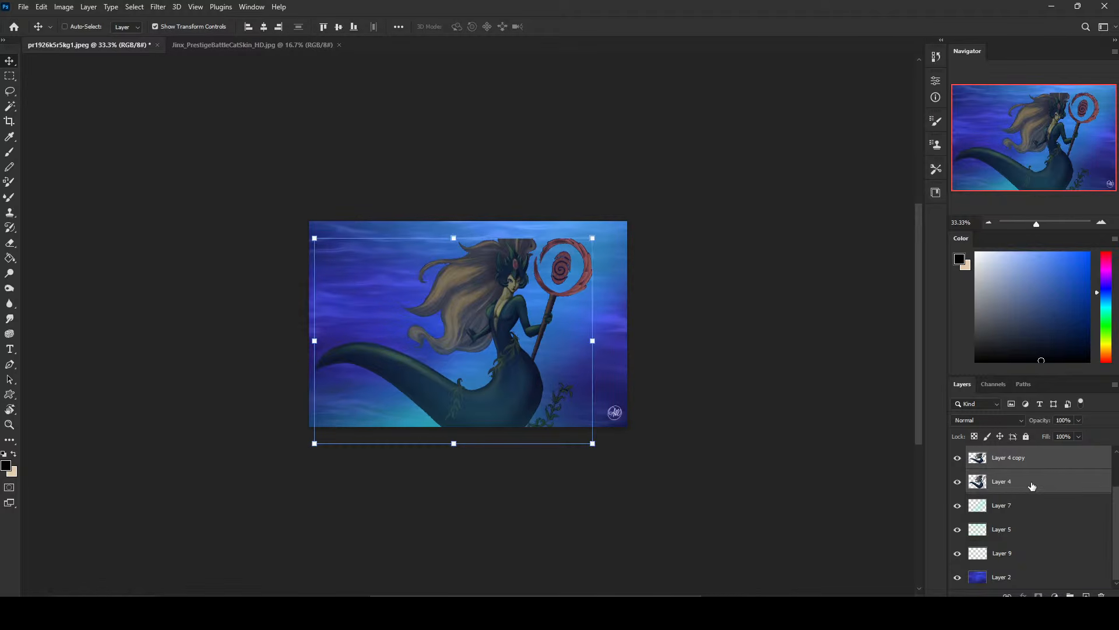
left_click(1037, 459)
key("b")
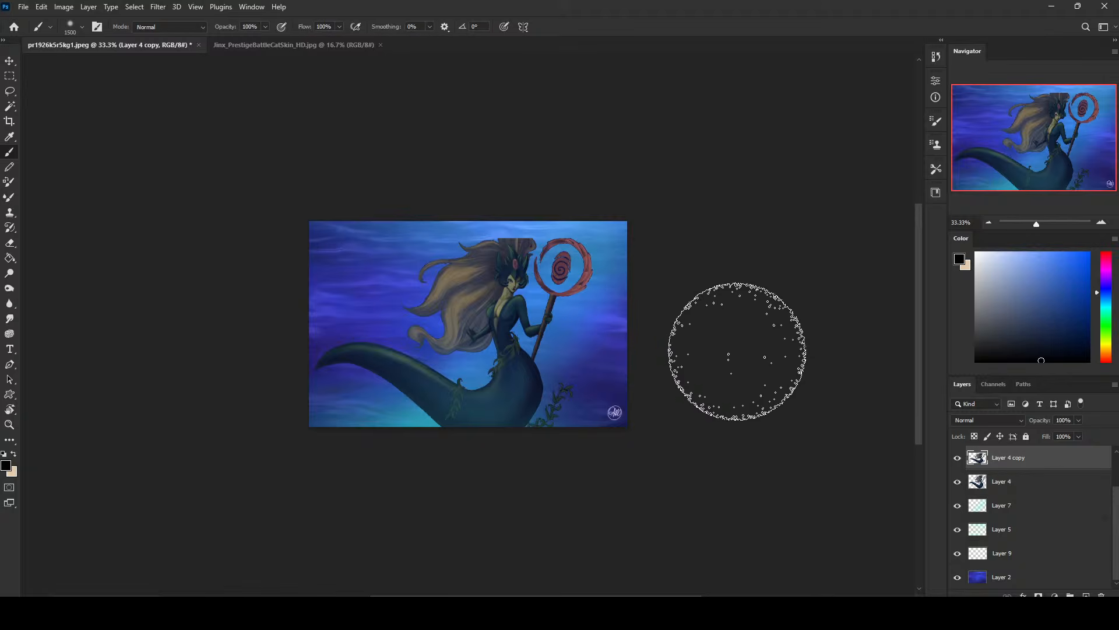
key("v")
left_click_drag(547, 297, 571, 314)
key("ctrl+z")
Add Layer 4 to the selected Layer 4 copy and shift both figure layers slightly to the right
left_click(1020, 480, "ctrl")
key("b")
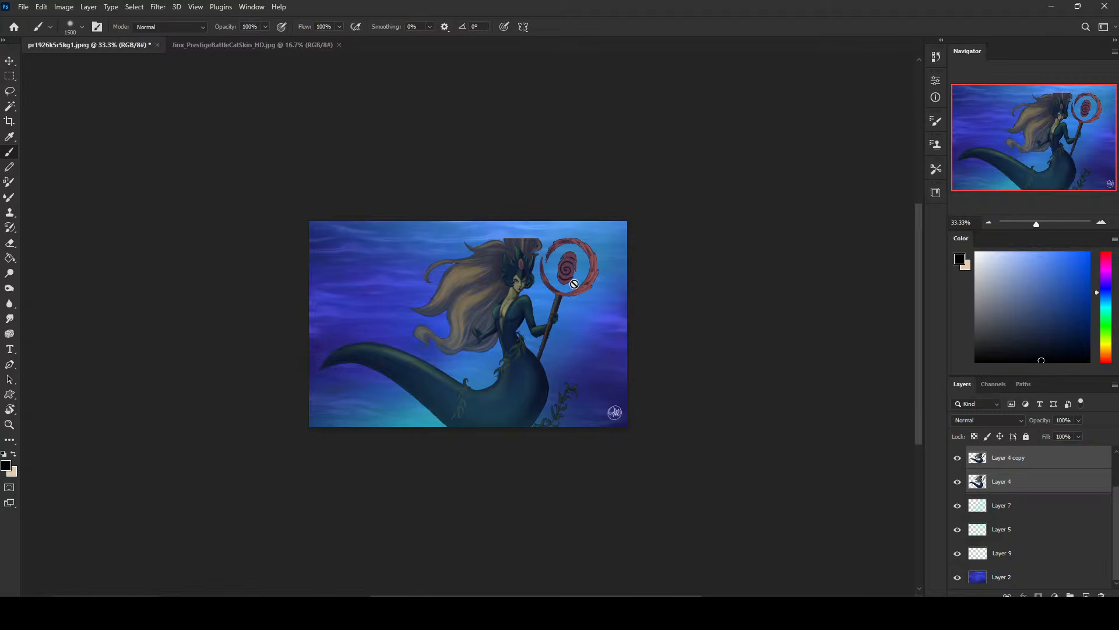
scroll(1078, 479, "up", 2)
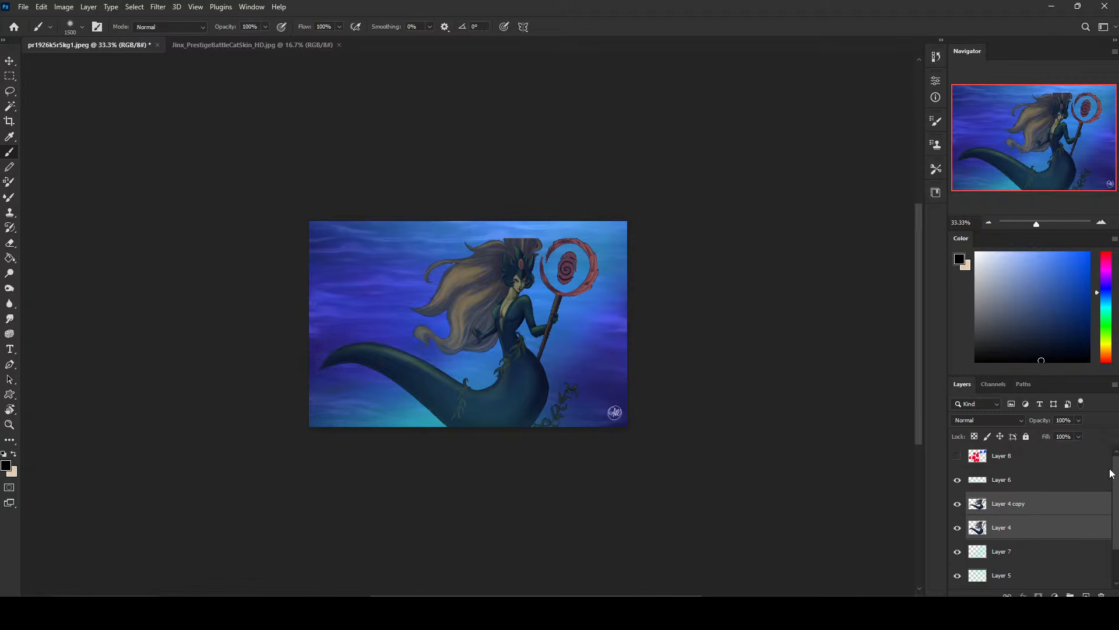
scroll(1101, 538, "down", 2)
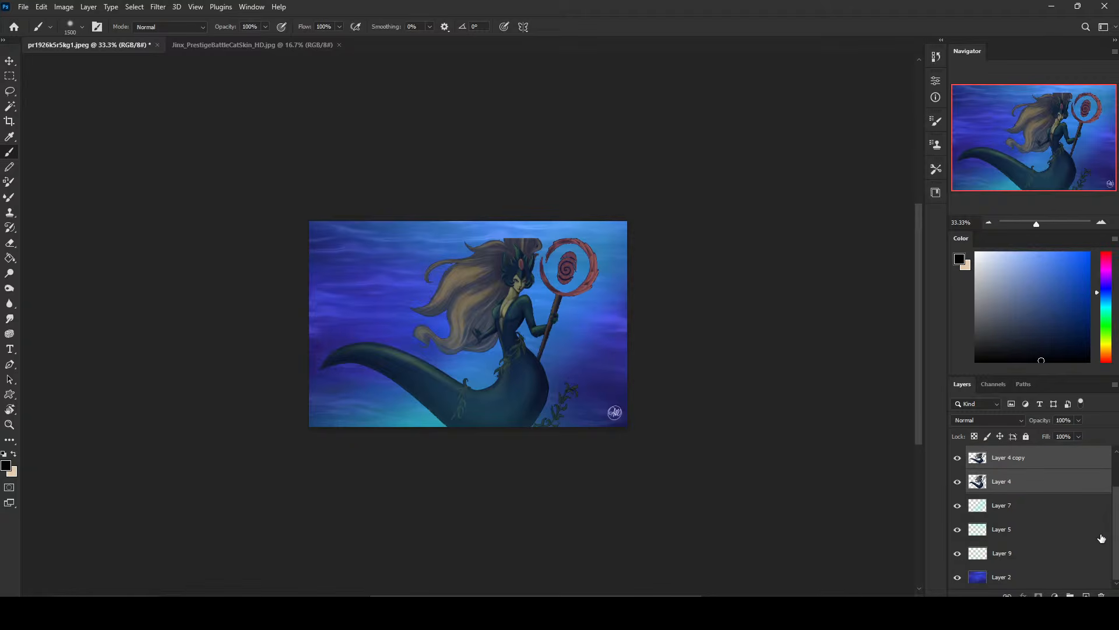
Delete Layer 4 copy, keeping only the original figure layer
left_click(1015, 467)
right_click(1028, 456)
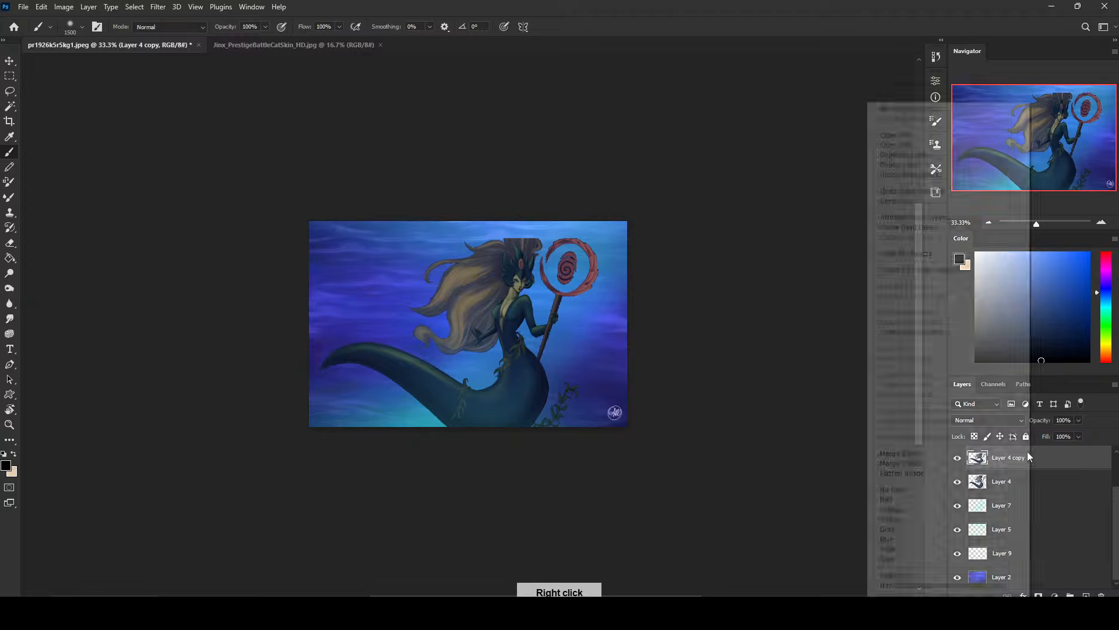
left_click(898, 165)
Sample the staff's red and the blue water beside it, and turn the colour into a vivid cyan
left_click(591, 262, "alt")
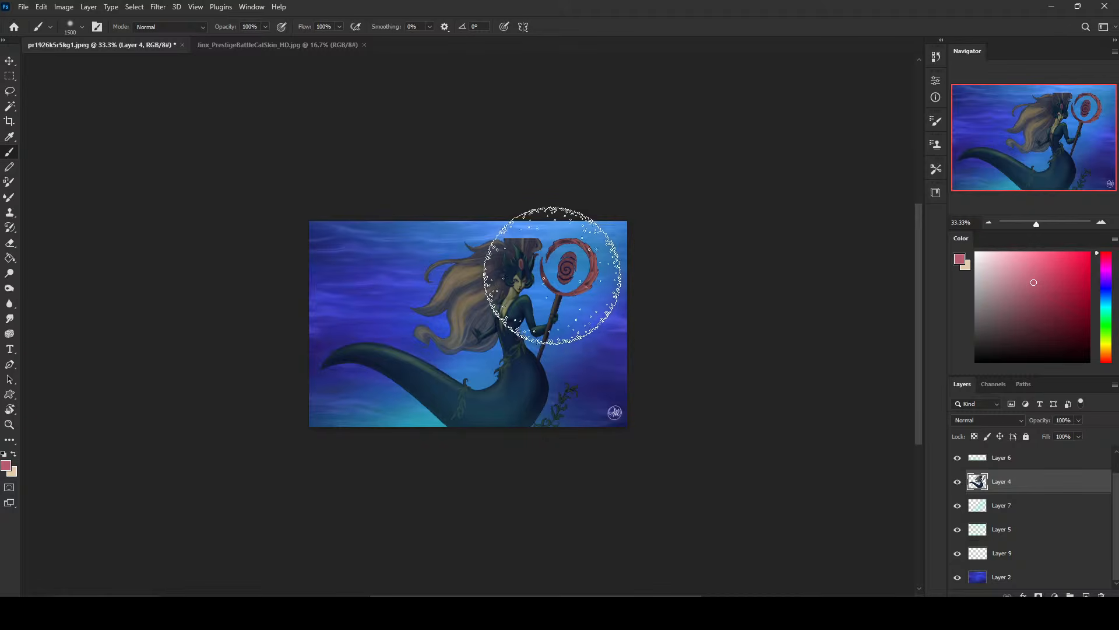
left_click(544, 322, "alt")
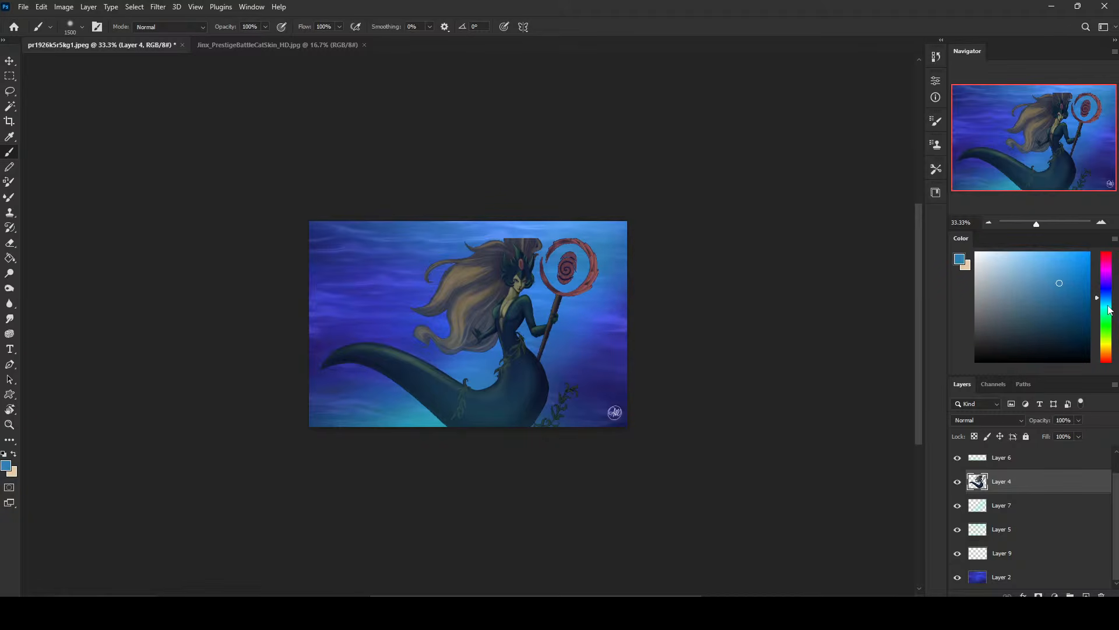
left_click_drag(1109, 311, 1109, 301)
left_click(1089, 252)
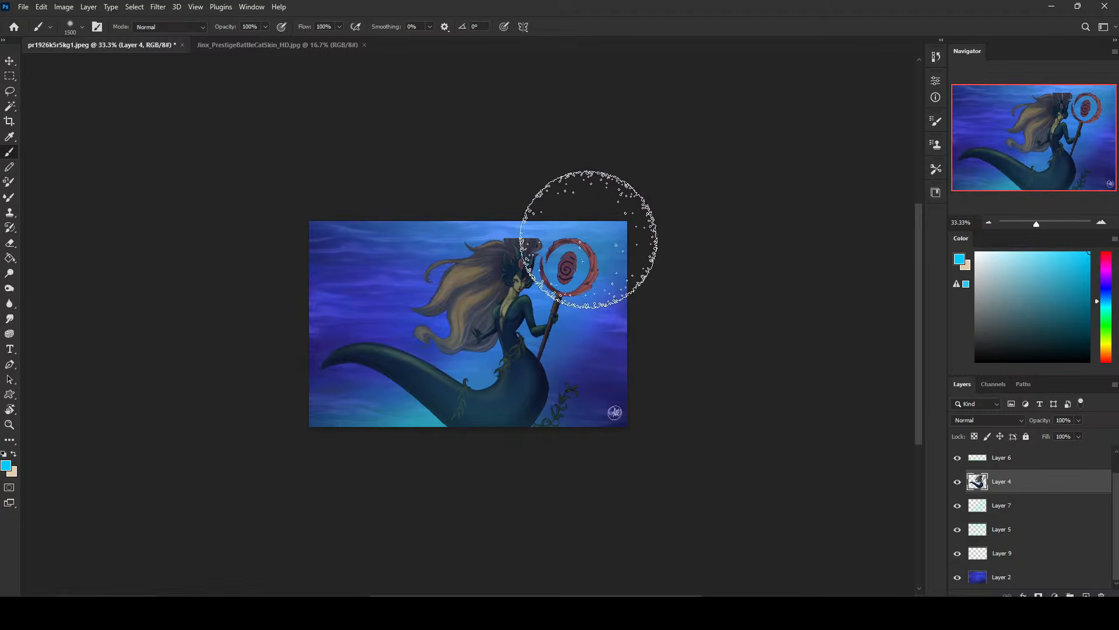
Sample the staff's red, shift it to a saturated magenta, and set a smaller soft brush to Color mode
left_click(594, 270, "alt")
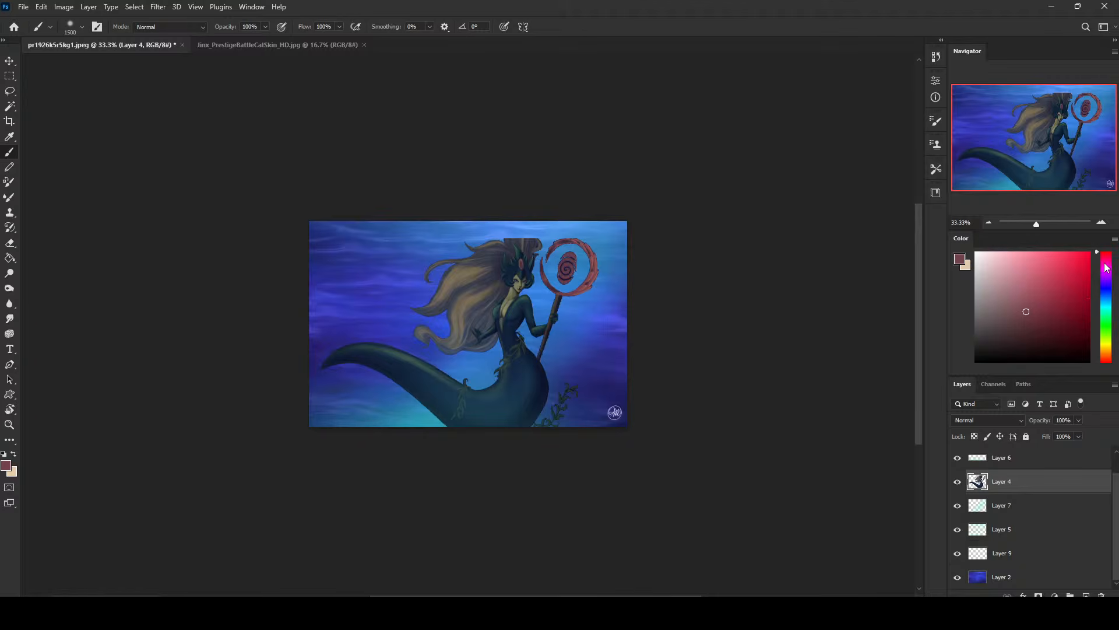
left_click_drag(1105, 263, 1105, 267)
left_click(1069, 283)
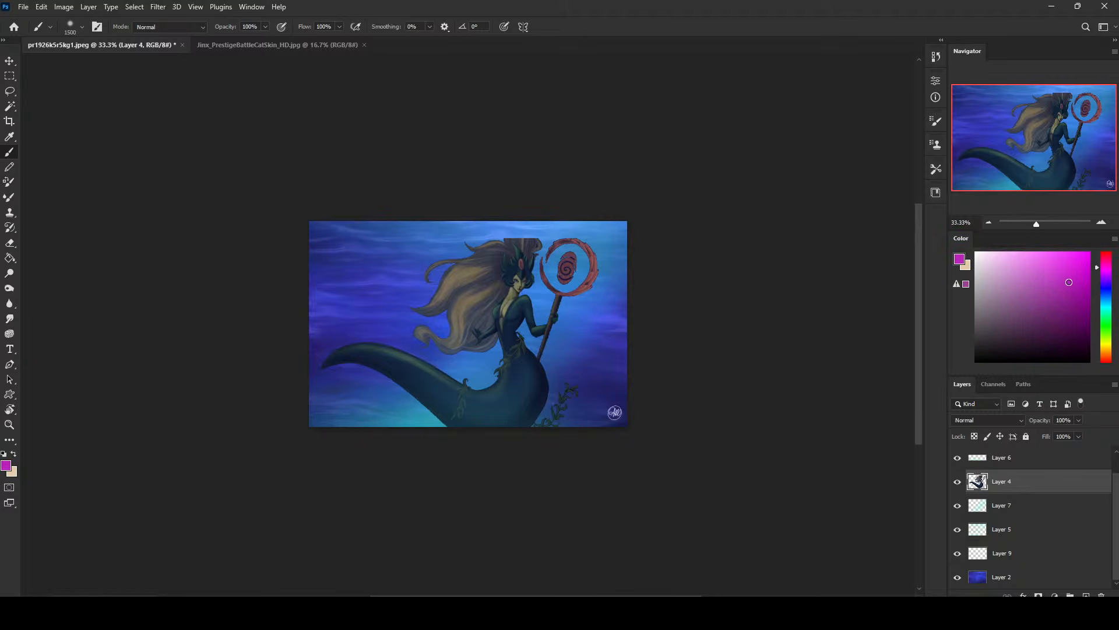
key("bracketleft")
key("bracketleft")
key("bracketleft")
key("bracketleft")
key("bracketleft")
key("bracketleft")
key("bracketleft")
key("bracketleft")
left_click(168, 27)
left_click(169, 317)
Try tinting the staff's ring and spiral magenta on Layer 4
left_click(572, 247)
key("bracketleft")
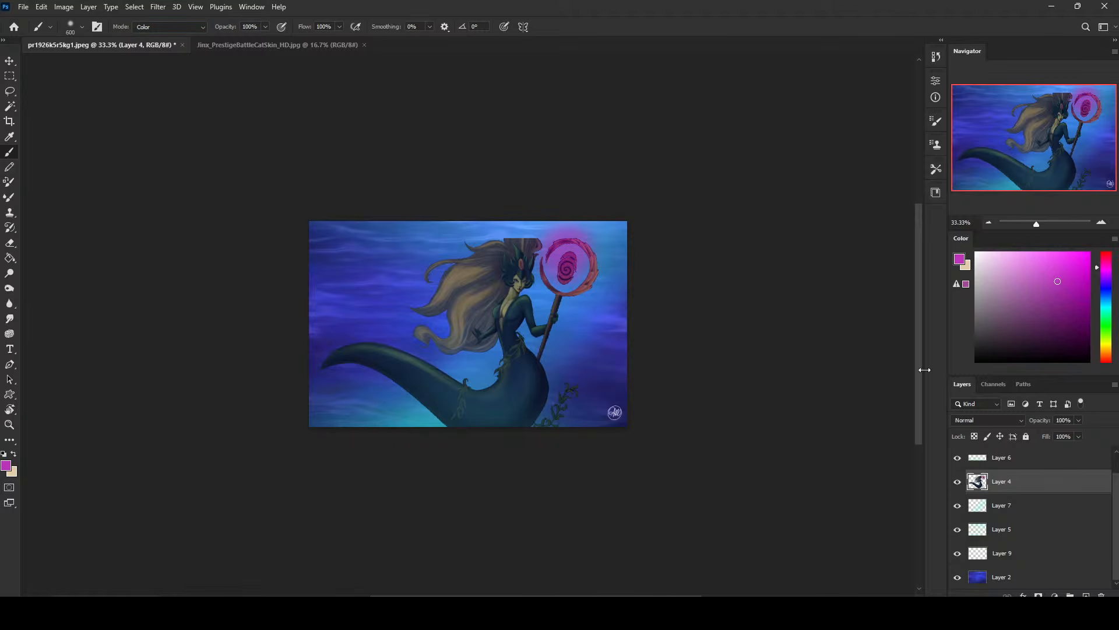
key("ctrl+z")
Lock Layer 4's transparent pixels and tint the staff's ring magenta with a 300 px brush, setting brush opacity to 43%
left_click(975, 436)
key("bracketleft")
key("bracketleft")
key("bracketleft")
mouse_move(586, 250)
left_mouse_down()
mouse_move(581, 277)
mouse_move(568, 267)
mouse_move(585, 281)
mouse_move(597, 267)
mouse_move(561, 267)
mouse_move(552, 250)
mouse_move(606, 258)
left_mouse_up()
key("ctrl+z")
key("4")
key("3")
Brighten the spiral inside the staff's ring to glowing pink with the Dodge tool, using Highlights at 70% exposure
left_click(587, 331, "alt")
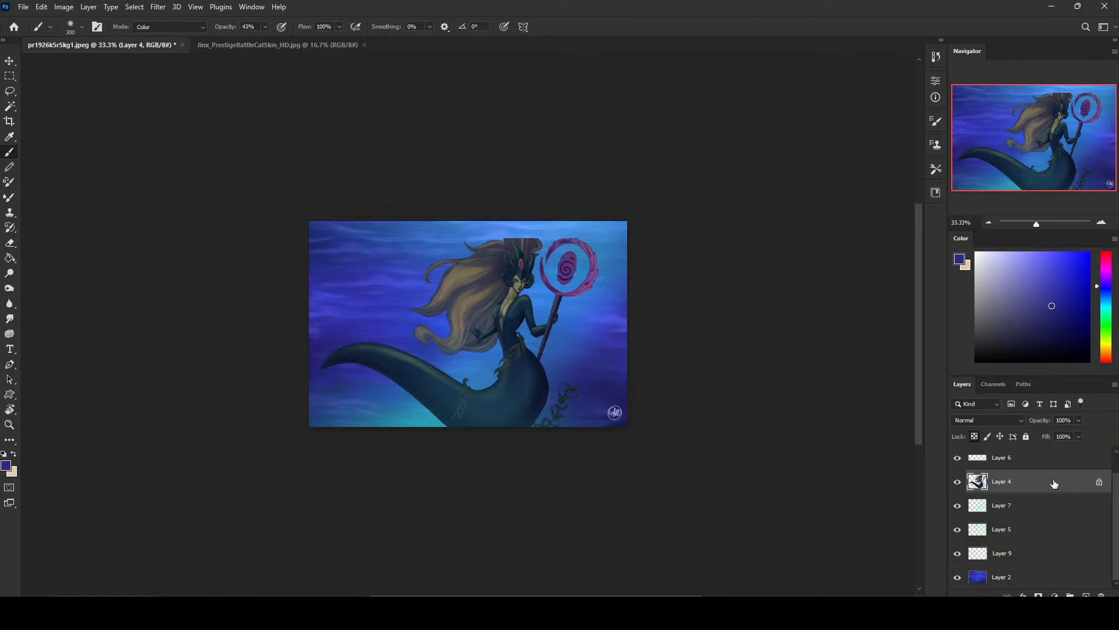
left_click(10, 273)
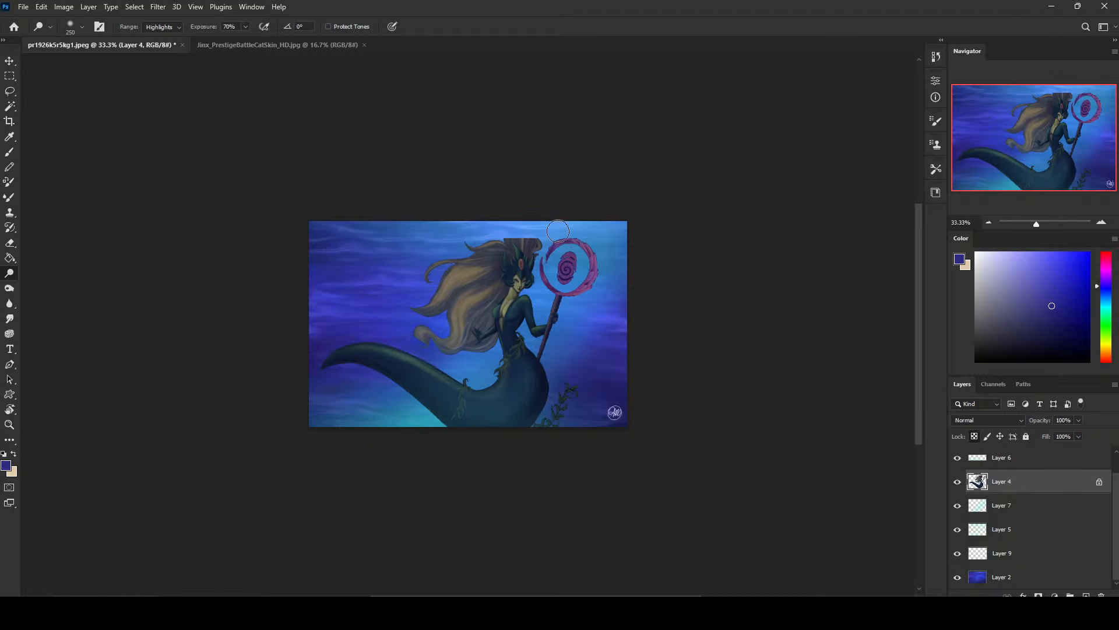
left_click_drag(565, 269, 570, 259)
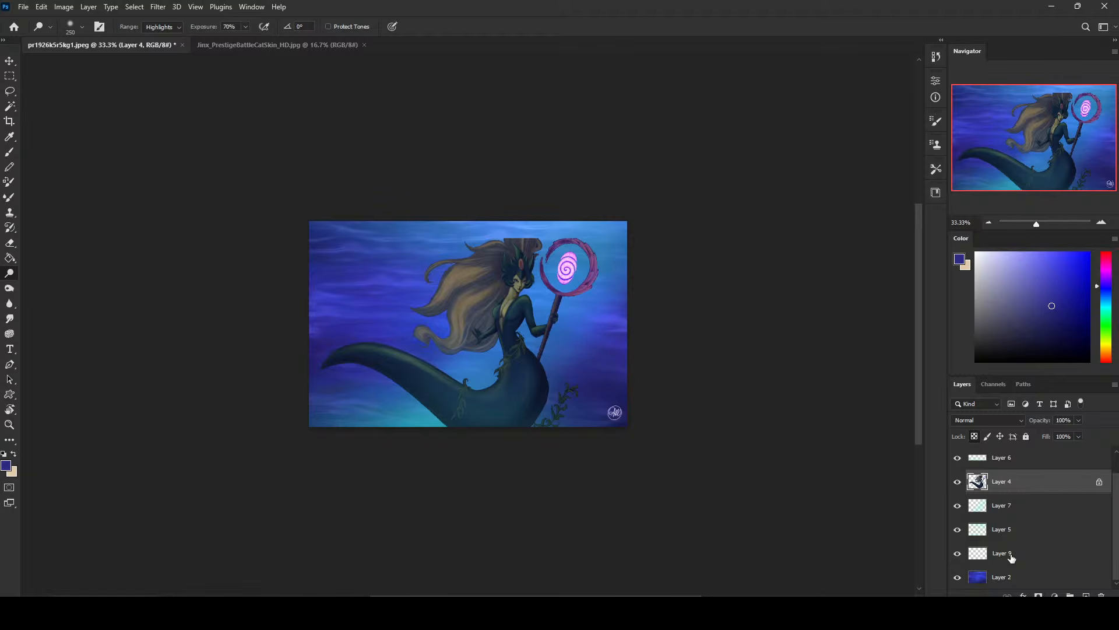
Hide the Layer 5 glow and compare the water with Layer 7 hidden and shown
left_click(959, 530)
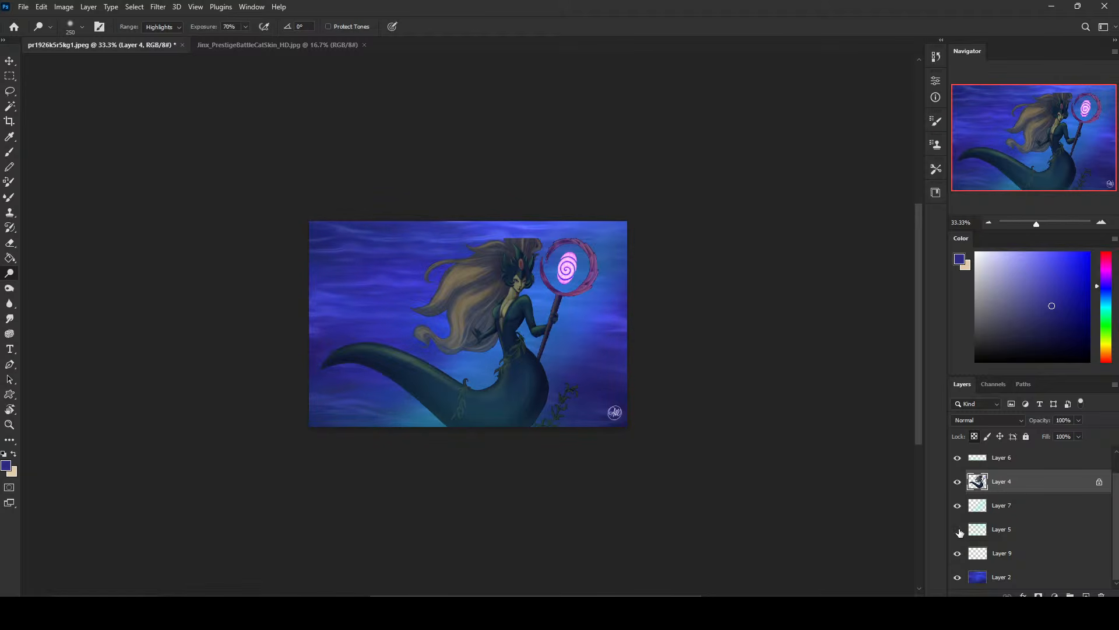
left_click(959, 530)
left_click(959, 530)
left_click(959, 507)
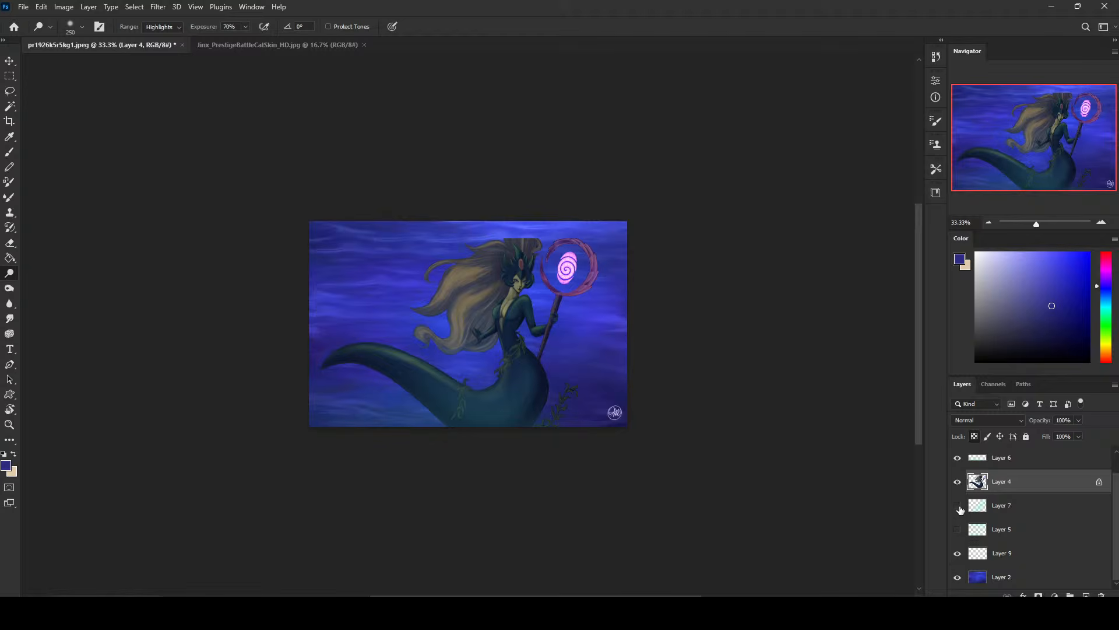
left_click(959, 506)
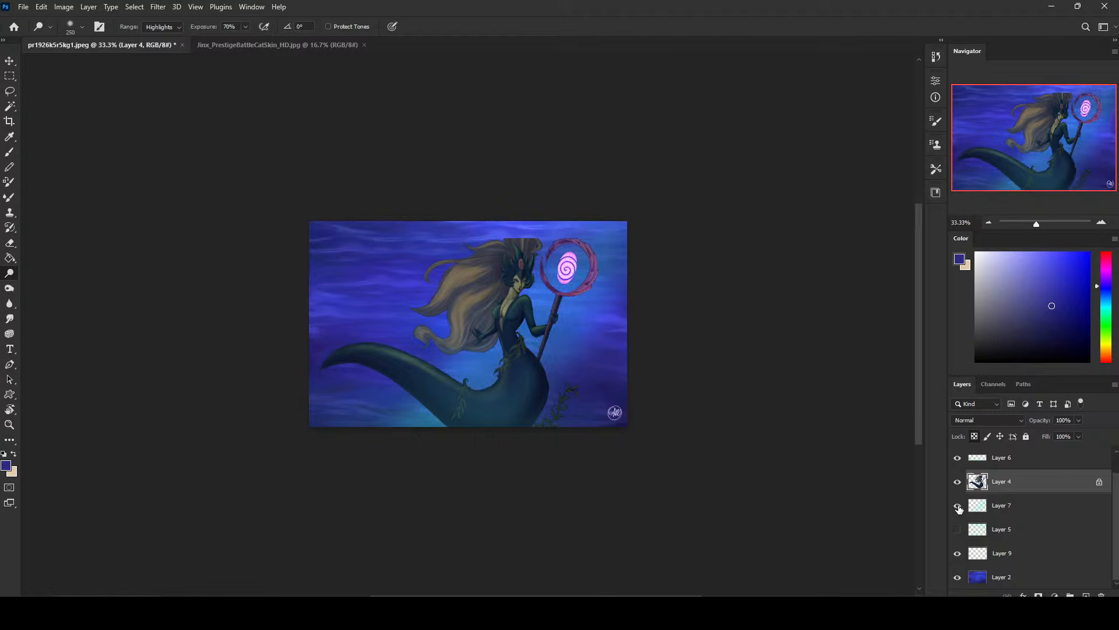
Move the light glow on Layer 7 about 461 px to the left, behind the mermaid's hair and tail
left_click(975, 507)
key("v")
left_click_drag(584, 303, 513, 305)
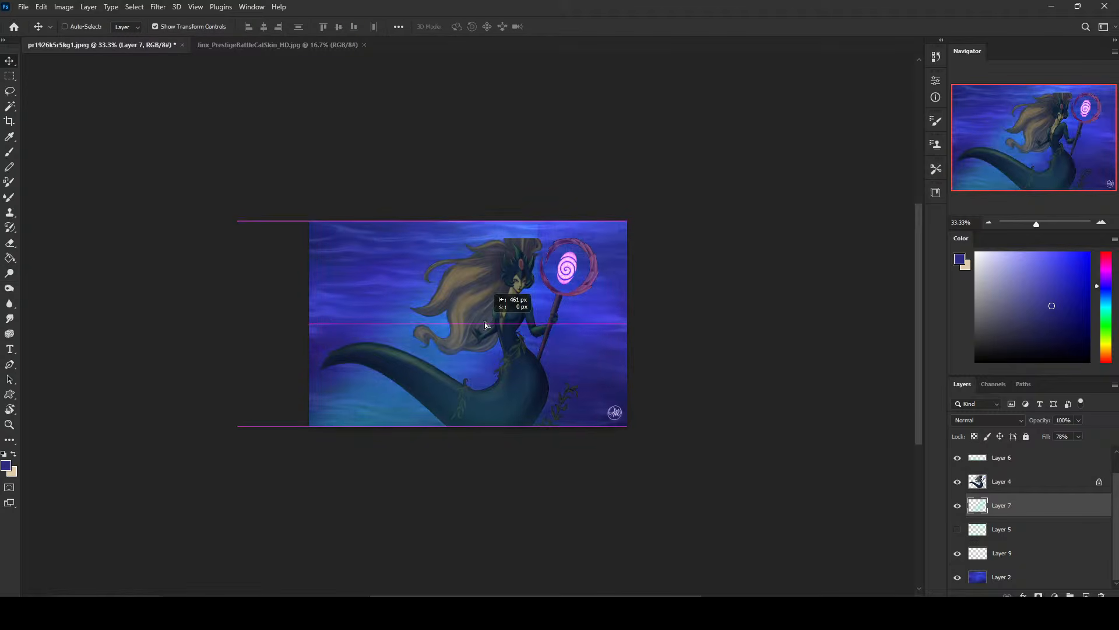
Soften the hard edge of the repositioned glow on Layer 7 with a soft round eraser of about 1200 px
key("e")
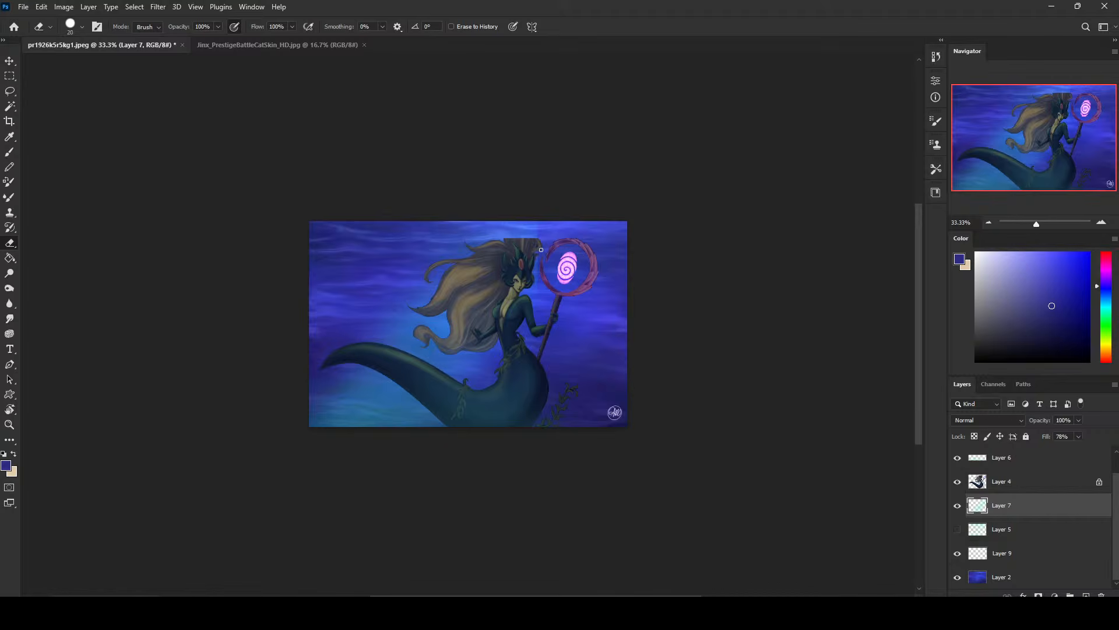
key("bracketright")
key("bracketright")
key("bracketright")
key("bracketright")
key("bracketright")
key("bracketright")
key("bracketright")
key("bracketright")
key("bracketright")
key("bracketright")
key("bracketright")
key("bracketright")
key("bracketright")
key("bracketright")
key("bracketright")
key("bracketright")
key("bracketright")
key("bracketright")
key("bracketright")
key("bracketright")
right_click(547, 284)
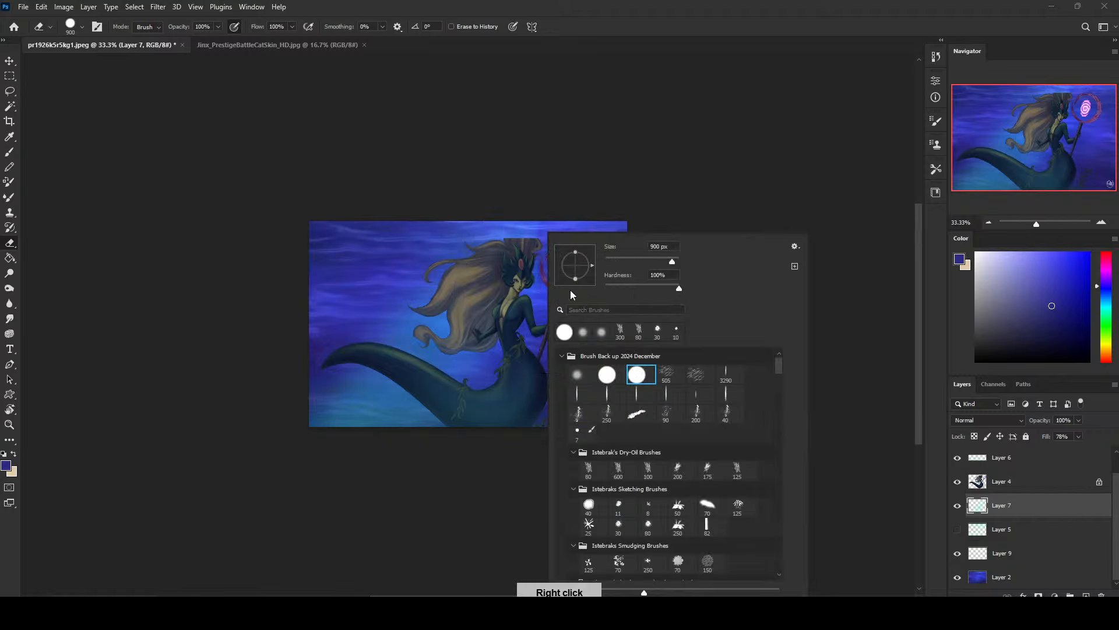
left_click(580, 373)
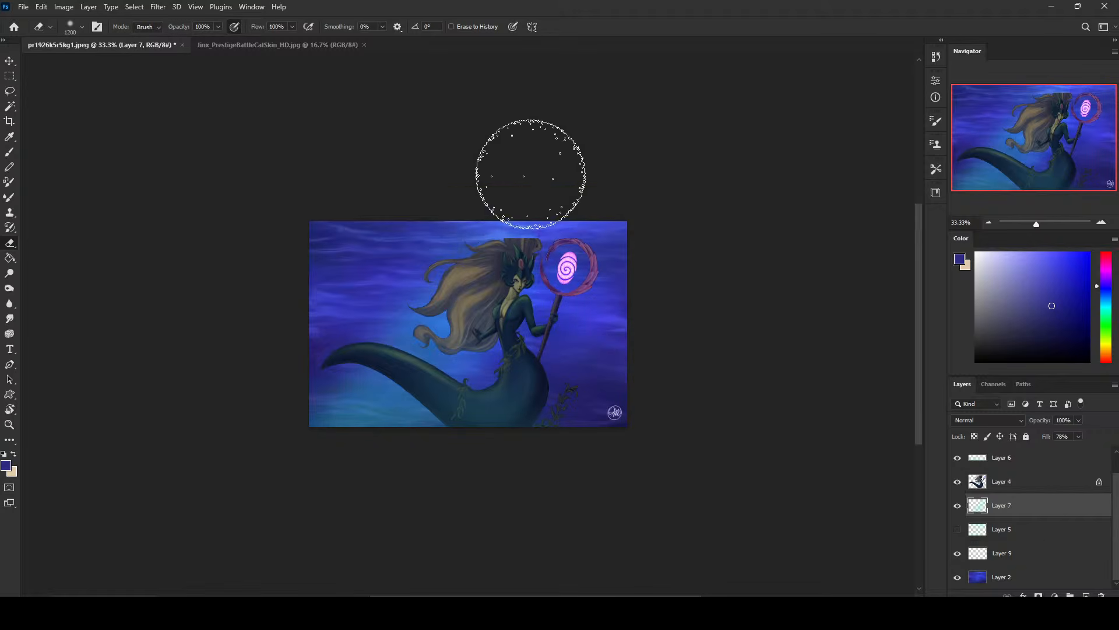
Add a layer above Layer 2 and darken the surrounding water with near-black navy, using a soft 2200 px brush at 43% opacity
left_click(1056, 572)
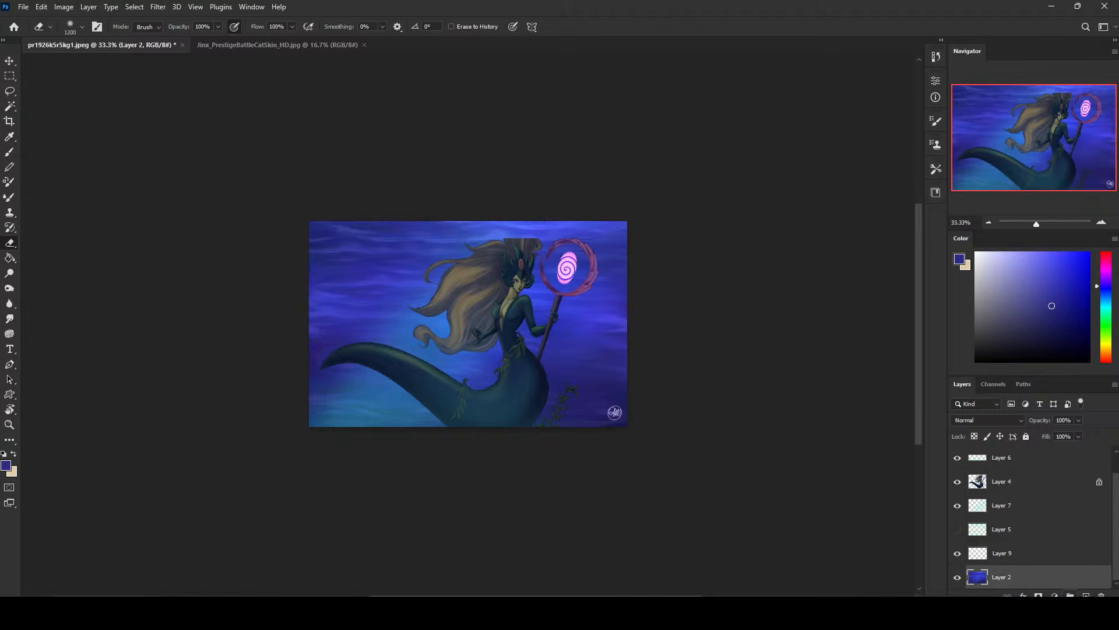
left_click(1084, 594)
key("b")
left_click(1044, 350)
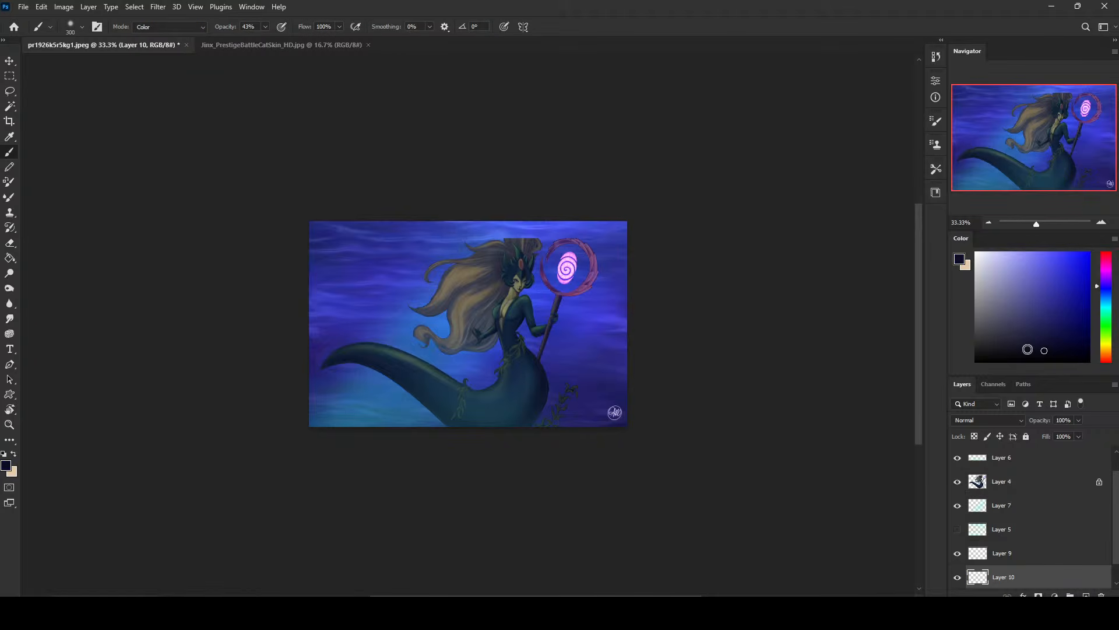
right_click(551, 290)
left_click(609, 331)
left_click(728, 152)
key("bracketright")
key("bracketright")
key("bracketright")
key("bracketright")
key("bracketright")
key("bracketright")
key("bracketright")
key("bracketright")
key("bracketright")
key("bracketright")
key("bracketright")
key("bracketright")
key("bracketright")
key("bracketright")
key("bracketright")
key("bracketright")
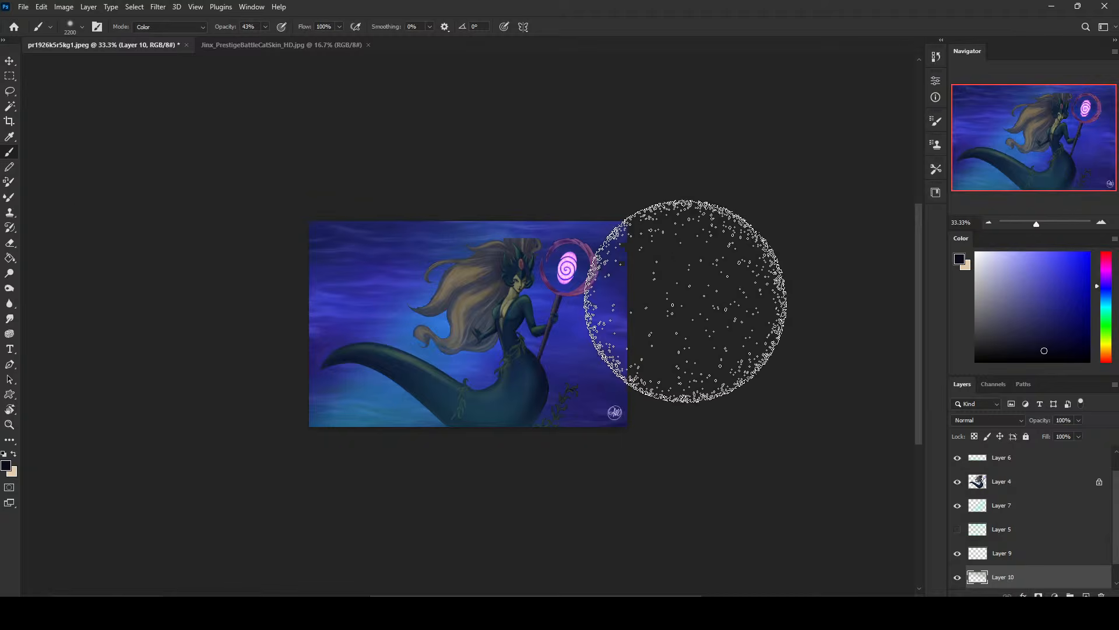
key("bracketright")
key("bracketright")
key("bracketright")
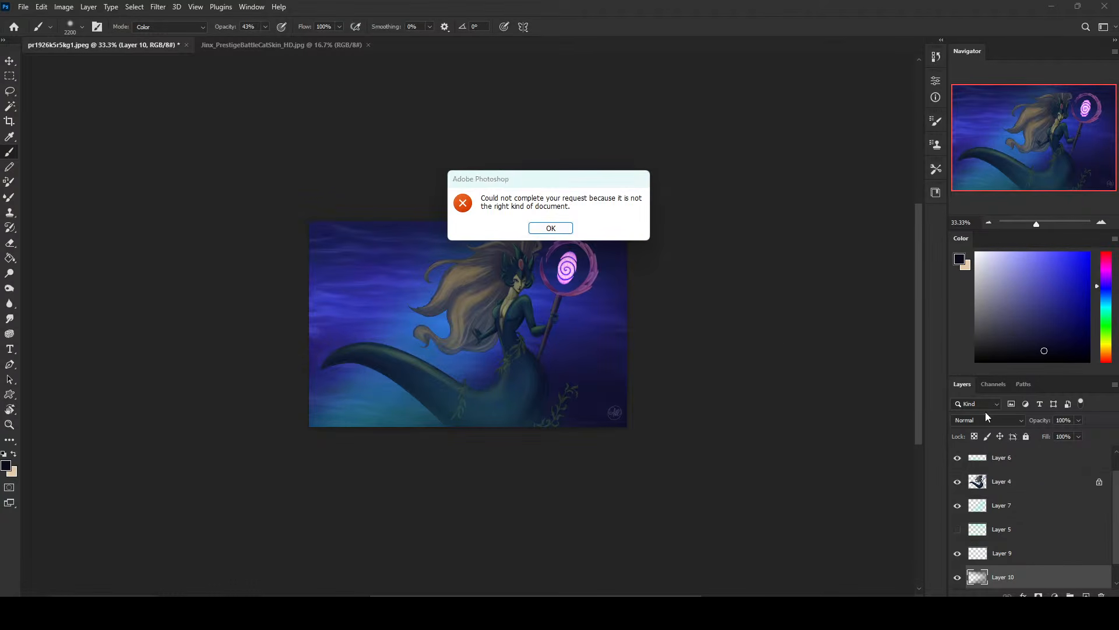
left_click(563, 231)
Load Layer 4's silhouette as a selection, clear it, and add a new empty layer directly above Layer 4
scroll(1026, 513, "up", 1)
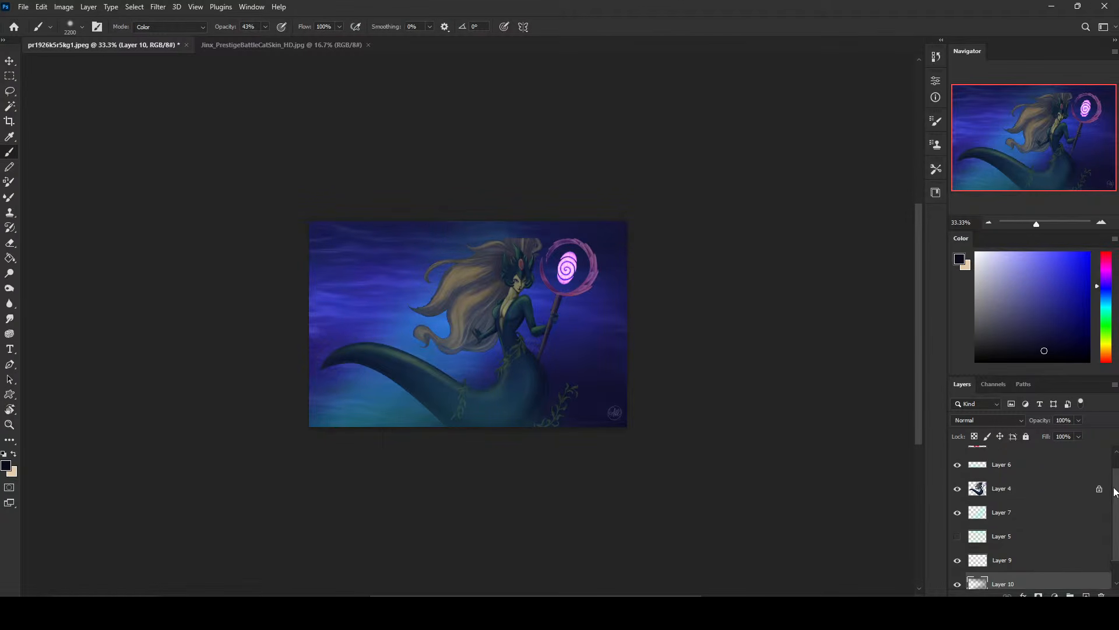
left_click(1026, 511)
key("ctrl+a")
key("v")
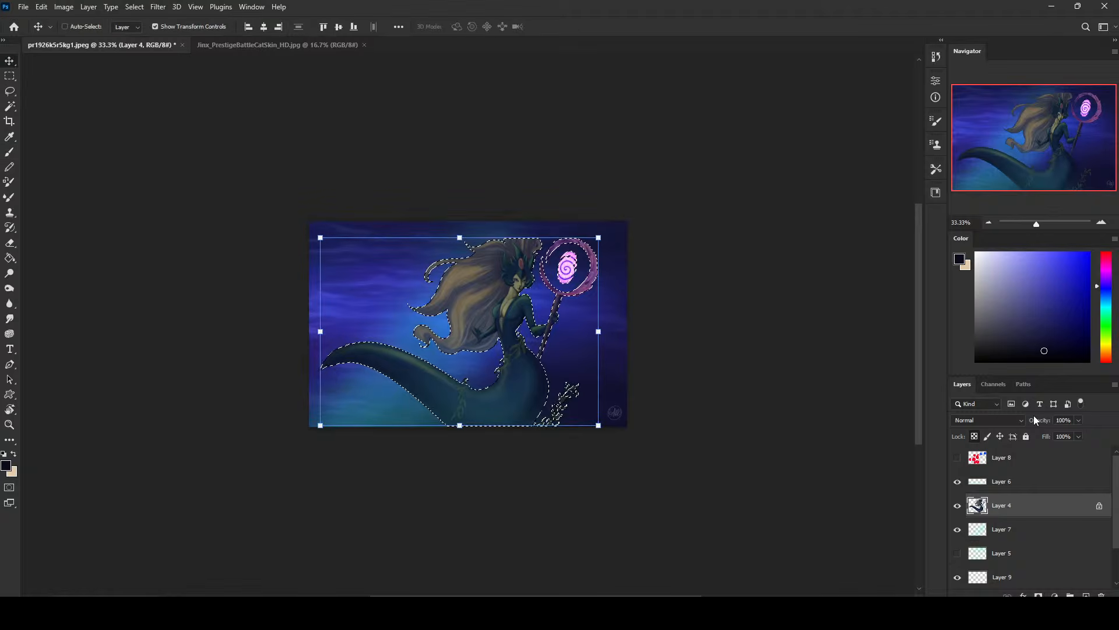
key("ctrl+d")
left_click(1085, 594)
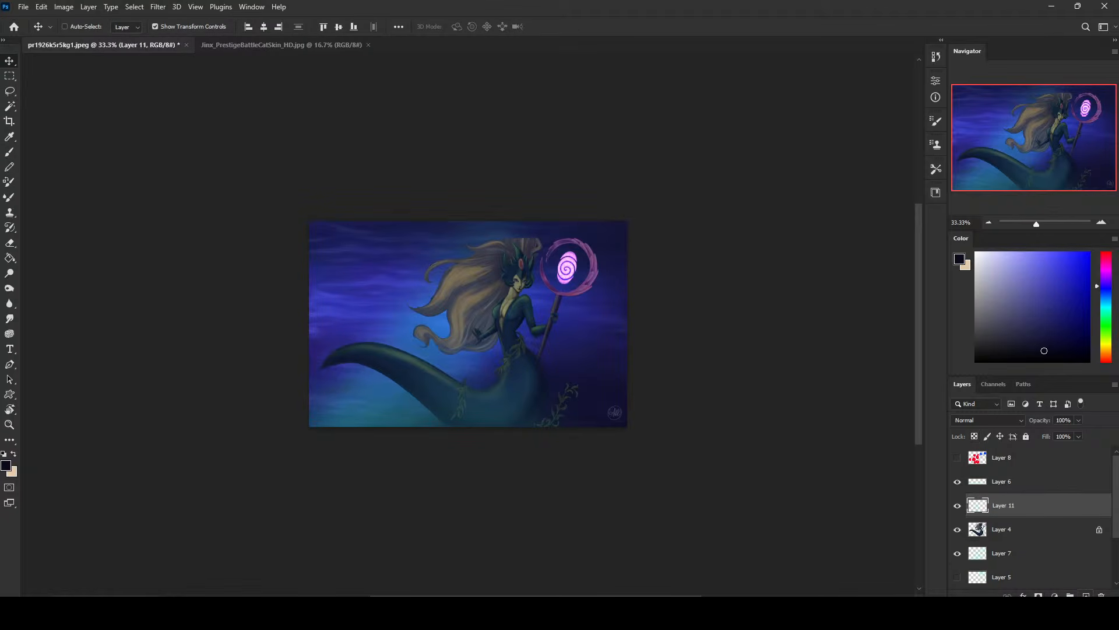
Paint rim light in pink sampled from the spiral along the staff-facing edges of the mermaid's hair, shoulder and arm
key("b")
key("bracketleft")
key("bracketleft")
key("bracketleft")
key("bracketleft")
key("bracketleft")
key("bracketleft")
key("bracketleft")
key("bracketleft")
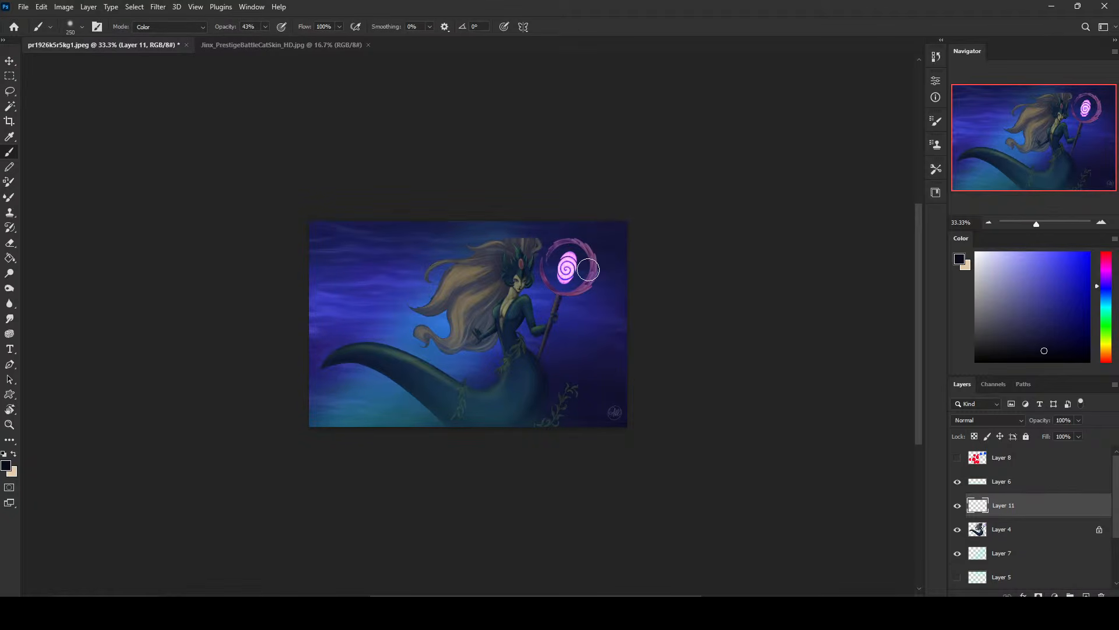
left_click(572, 260, "alt")
mouse_move(536, 257)
left_mouse_down()
mouse_move(527, 223)
mouse_move(535, 302)
left_mouse_up()
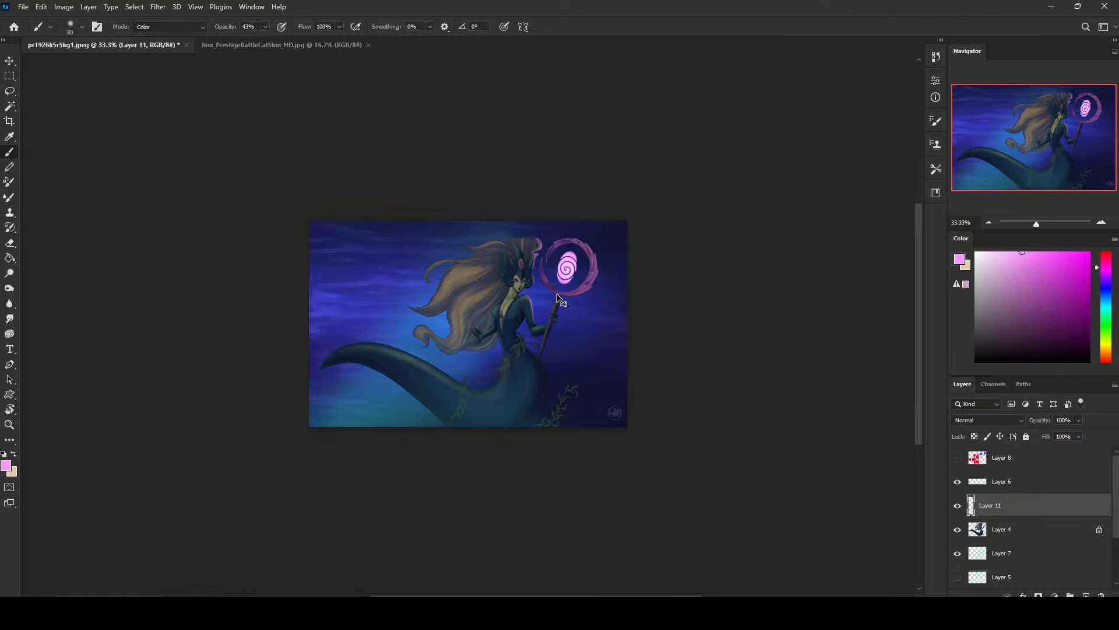
key("ctrl+plus")
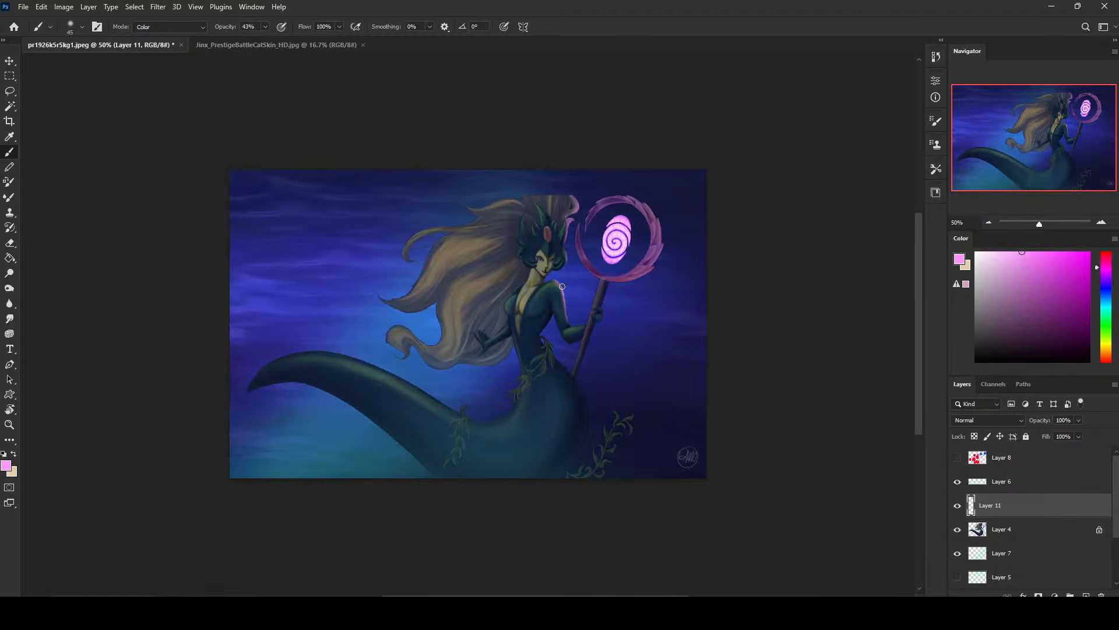
left_click_drag(542, 280, 554, 283)
left_click_drag(567, 328, 583, 325)
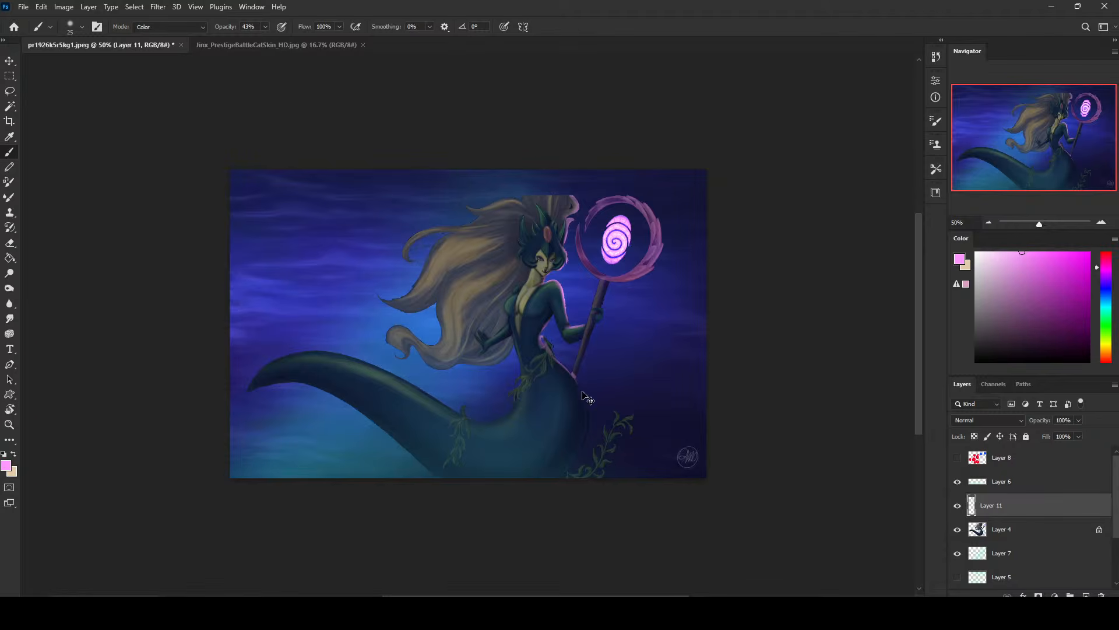
Paint a pink rim light down the staff side of the hip and tail with a 25 px brush, undoing unwanted strokes
key("ctrl+z")
left_click_drag(554, 358, 585, 404)
key("ctrl+z")
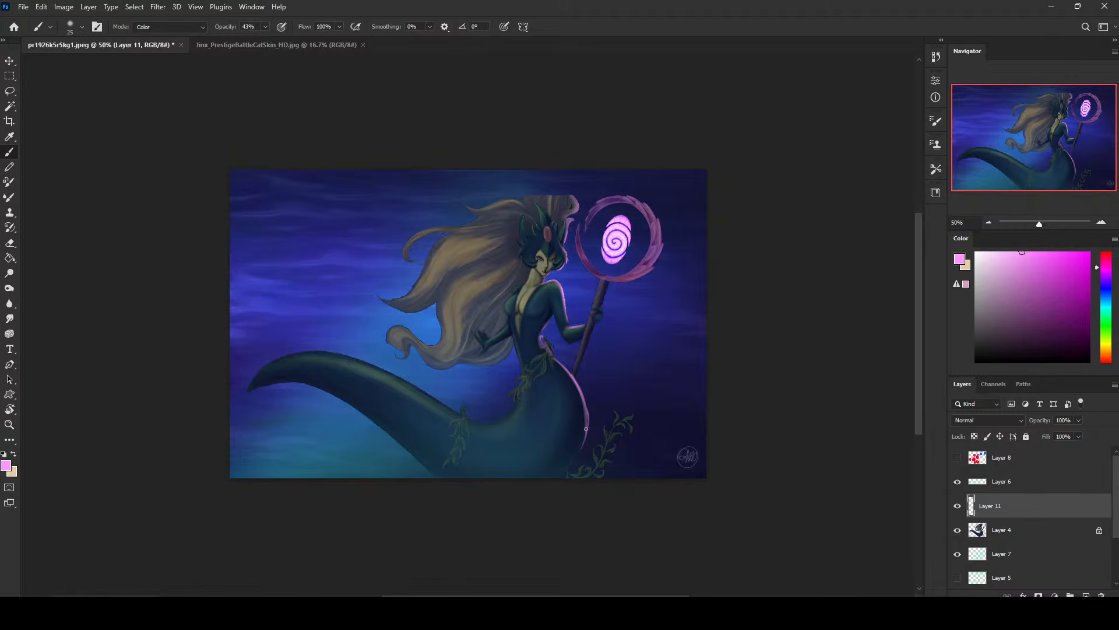
left_click_drag(567, 479, 574, 458)
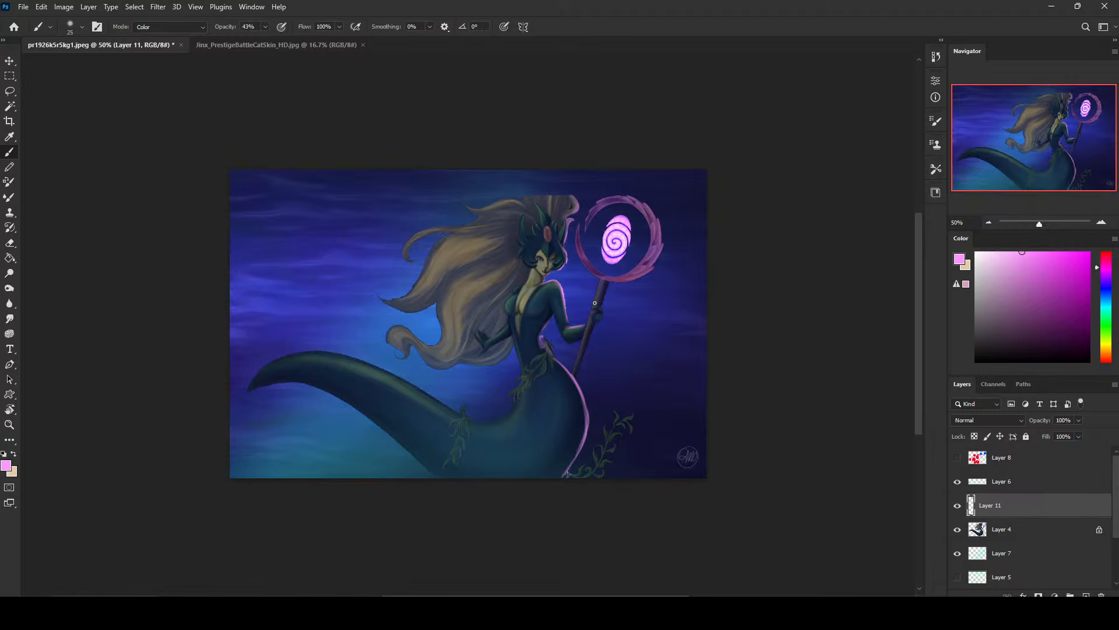
key("ctrl+z")
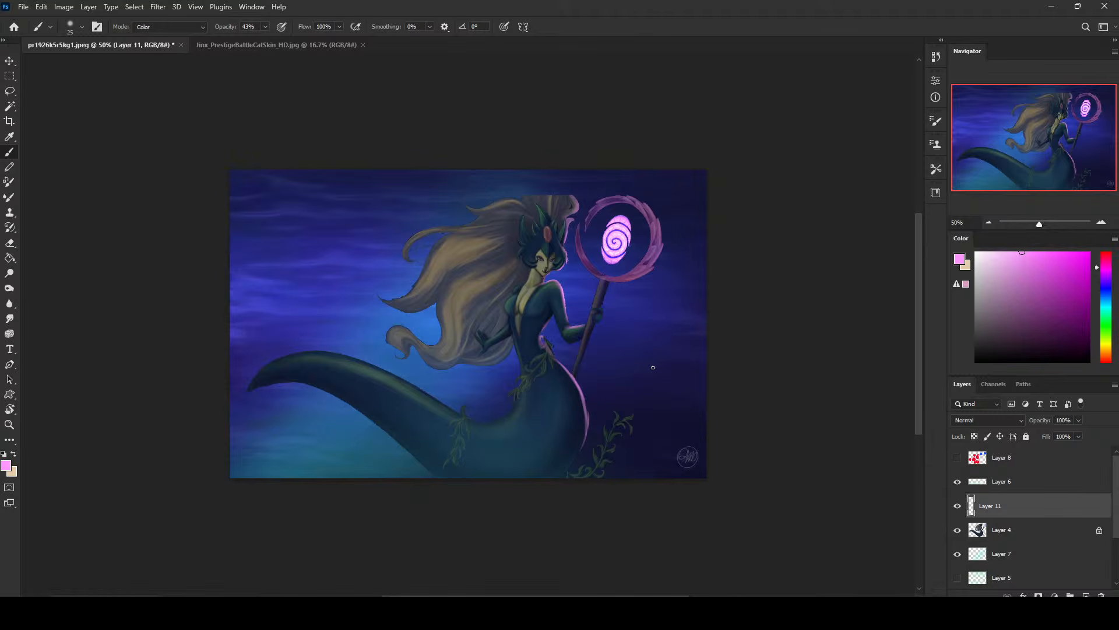
Fade out the lower end of the tail's rim light with a soft 250 px eraser
right_click(648, 385)
key("e")
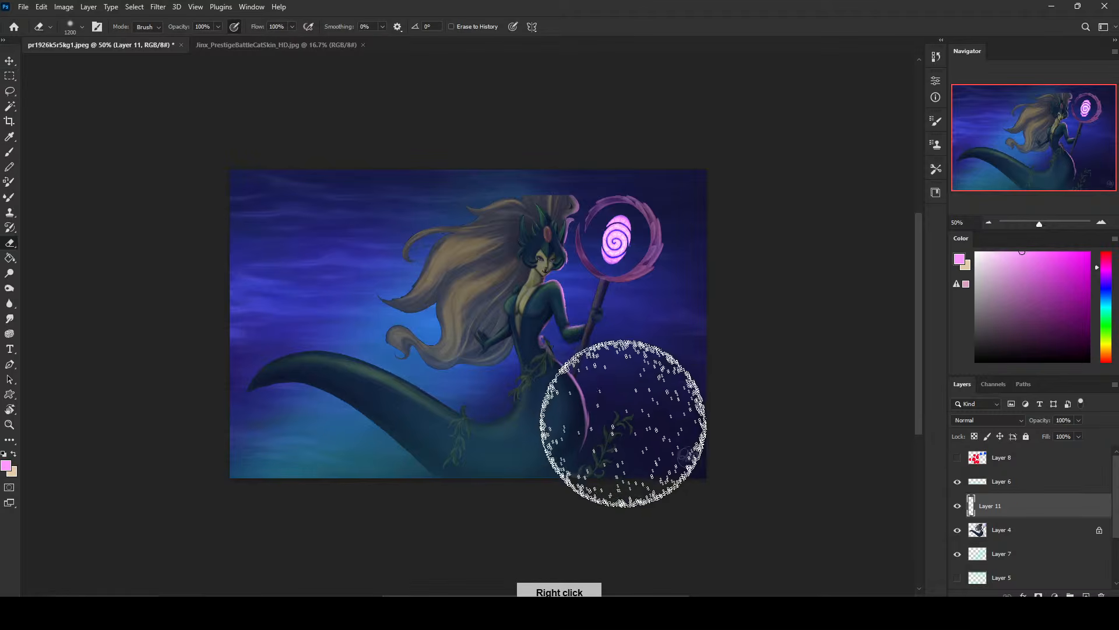
key("bracketleft")
key("bracketleft")
key("bracketleft")
key("bracketleft")
key("bracketleft")
key("bracketleft")
key("bracketleft")
key("bracketleft")
key("bracketleft")
left_click_drag(565, 456, 572, 427)
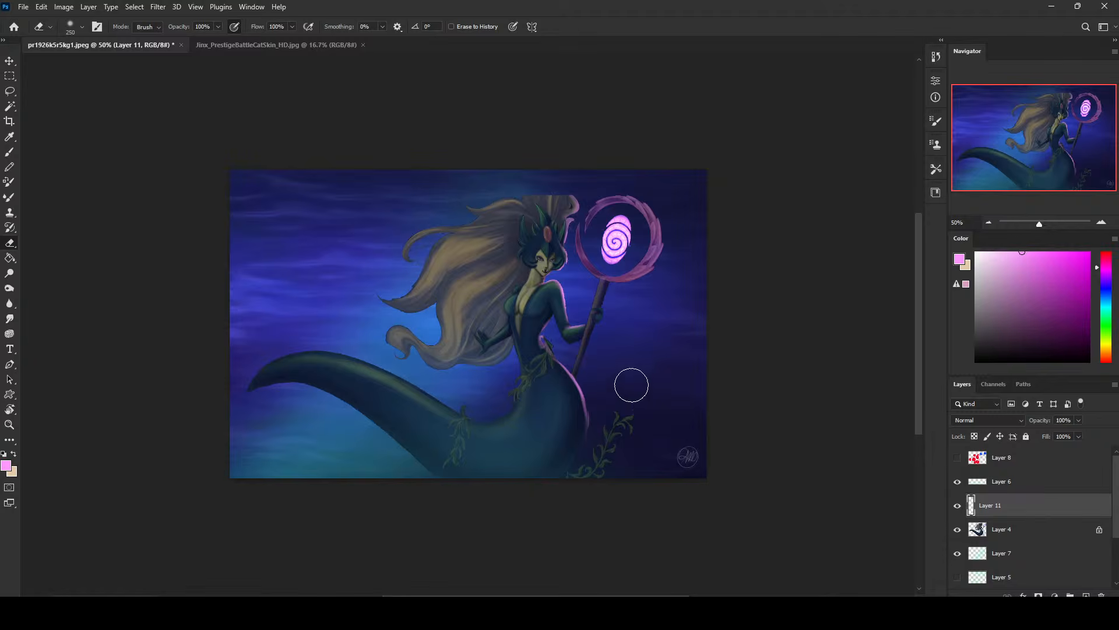
key("ctrl+minus")
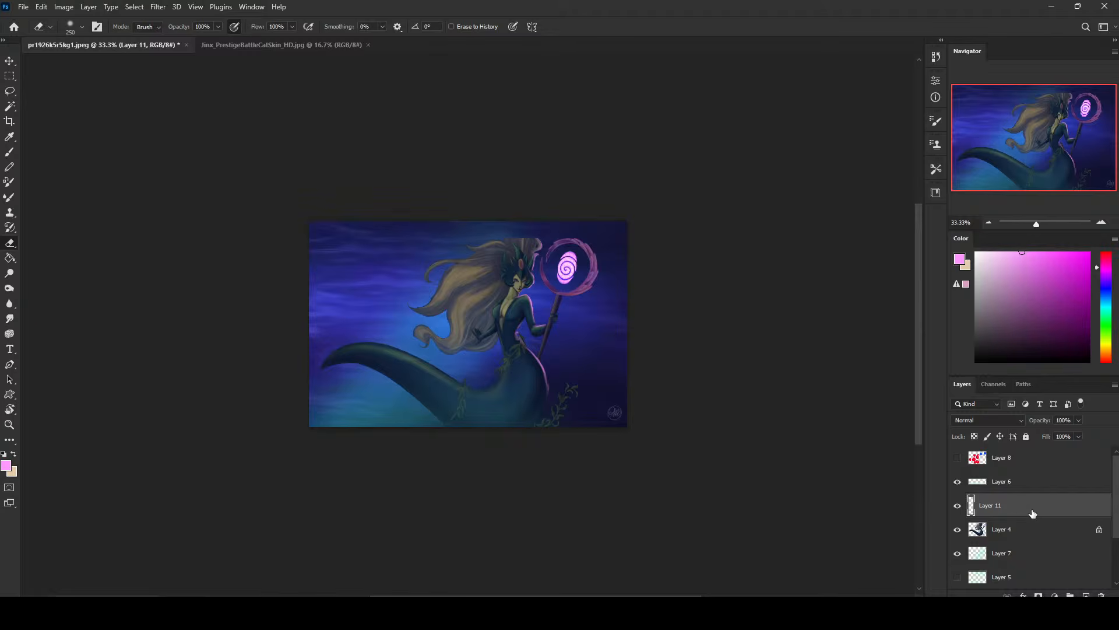
Shift the rim light on Layer 11 to green with Hue/Saturation, using Hue -155 and Saturation +100
key("ctrl+u")
left_click_drag(847, 345, 927, 376)
left_click_drag(827, 350, 797, 349)
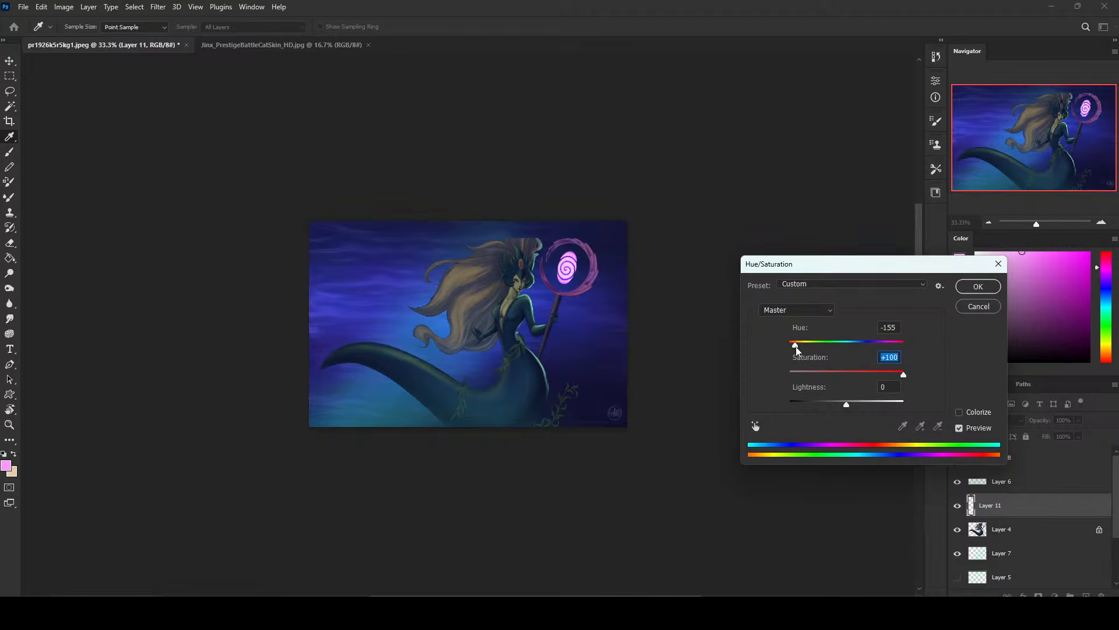
left_click(978, 286)
key("e")
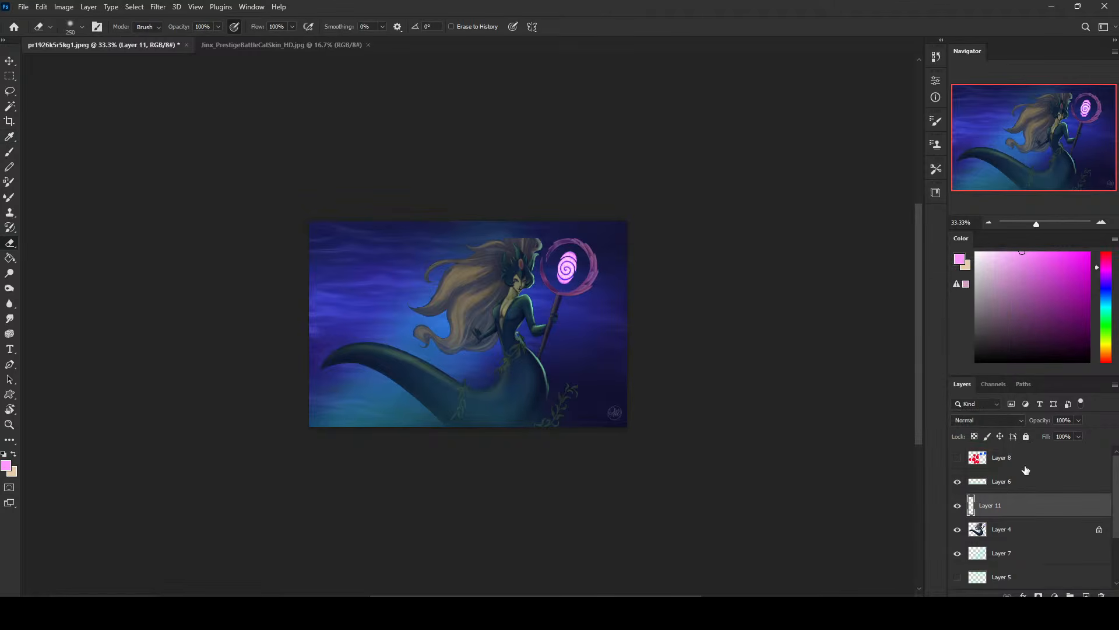
Tint the staff's ring and spiral on Layer 4 bright green with a soft 250 px brush in Color mode
left_click(1019, 534)
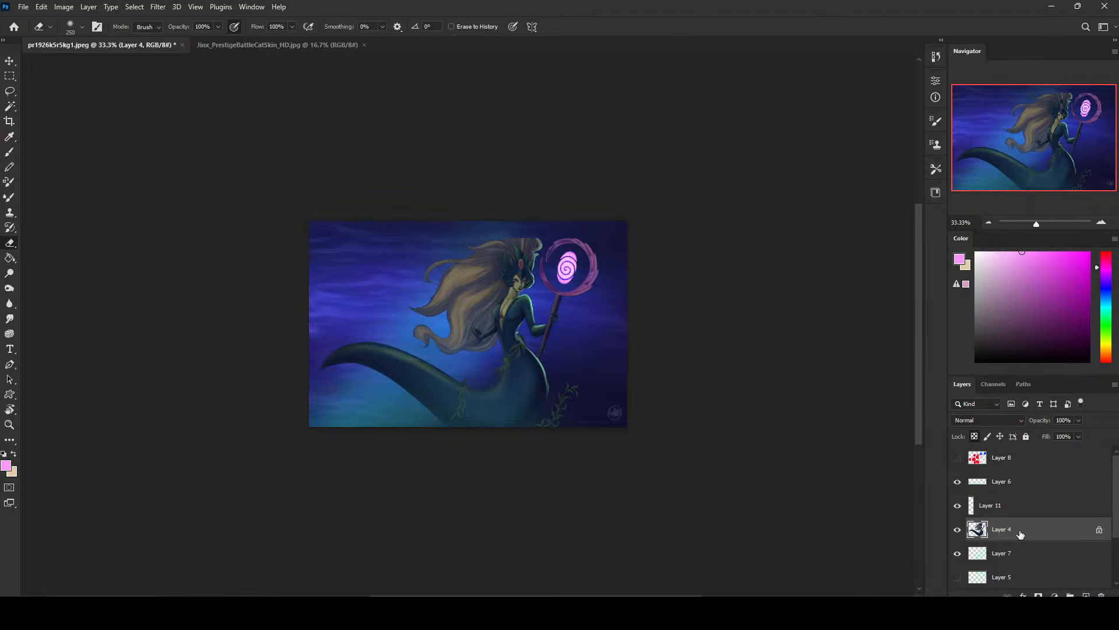
left_click(1104, 325)
left_click(1071, 252)
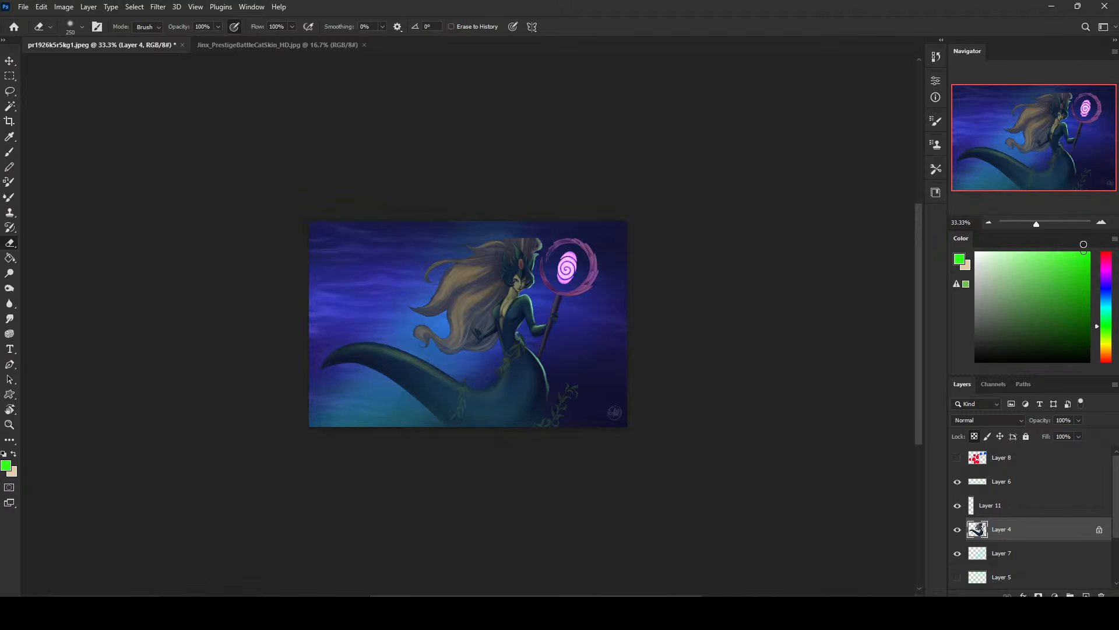
key("b")
right_click(604, 270)
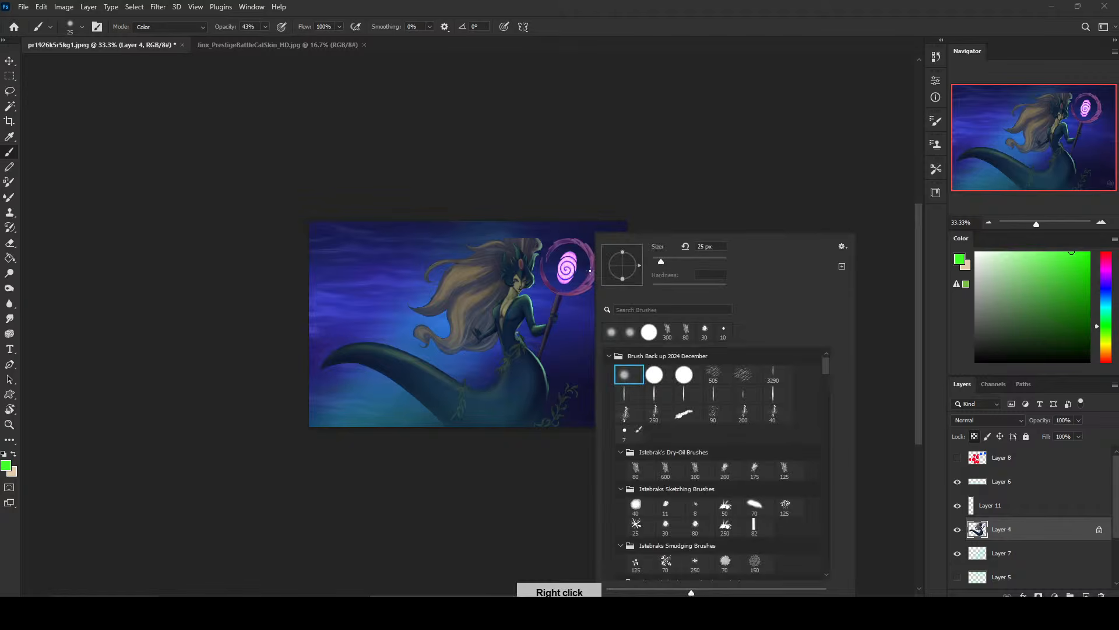
left_click(711, 190)
key("]")
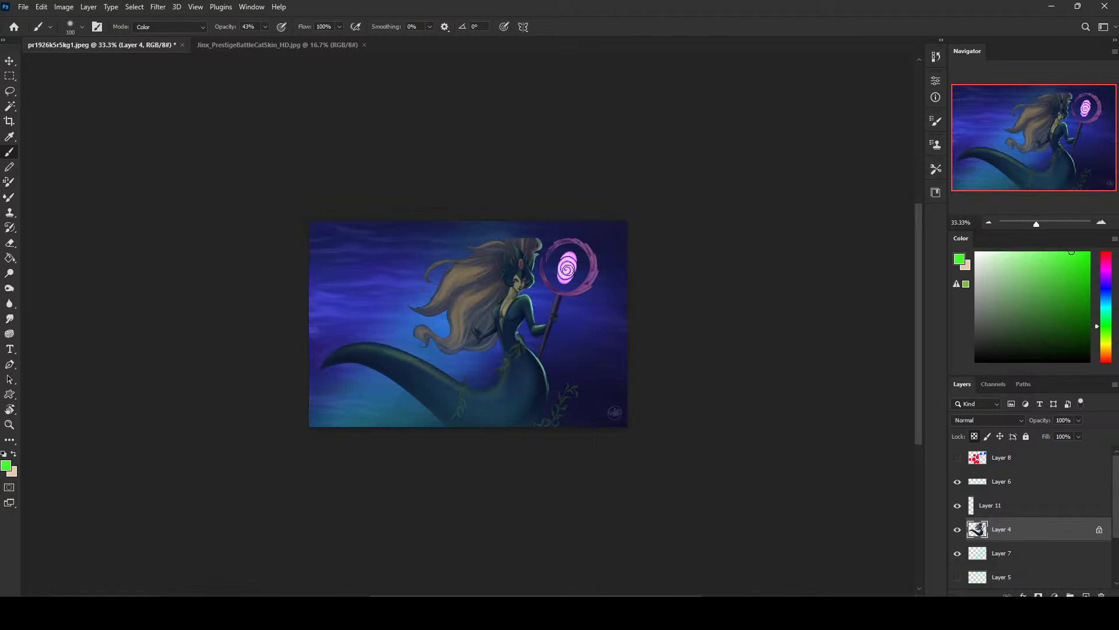
key("]")
key("]")
key("]")
key("]")
key("]")
key("]")
key("]")
key("]")
key("]")
key("]")
key("[")
key("[")
mouse_move(586, 264)
left_mouse_down()
mouse_move(570, 276)
mouse_move(570, 257)
mouse_move(561, 270)
mouse_move(579, 260)
mouse_move(591, 283)
left_mouse_up()
key("[")
key("[")
key("[")
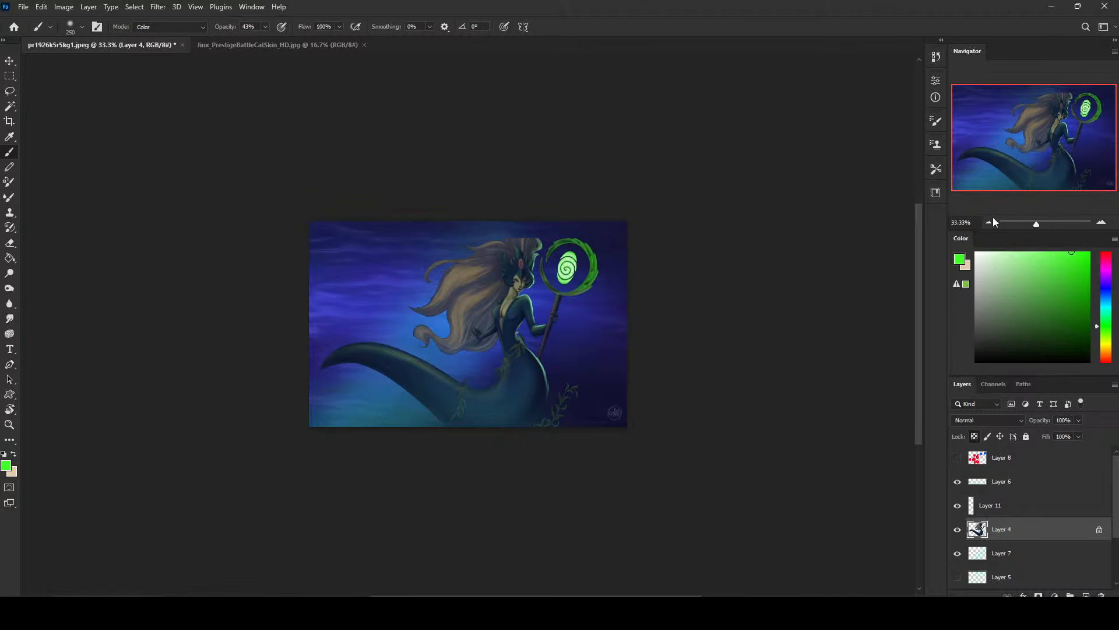
Choose a bright sky blue and tint the spiral with it, undoing the blue strokes that reach the green ring
key("ctrl+z")
left_click_drag(1107, 295, 1094, 245)
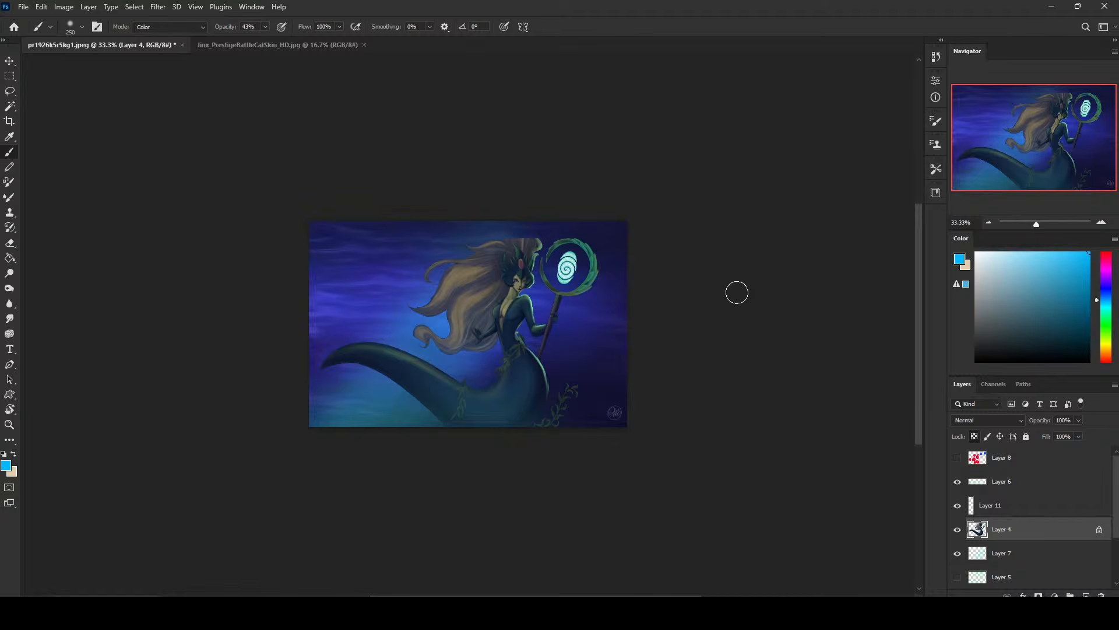
key("ctrl+z")
mouse_move(577, 280)
left_mouse_down()
mouse_move(552, 287)
mouse_move(591, 238)
mouse_move(595, 251)
mouse_move(567, 270)
left_mouse_up()
Add a Color-mode layer above Layer 2 and tint the water around the staff sky blue with a 2600 px brush
scroll(1115, 521, "down", 3)
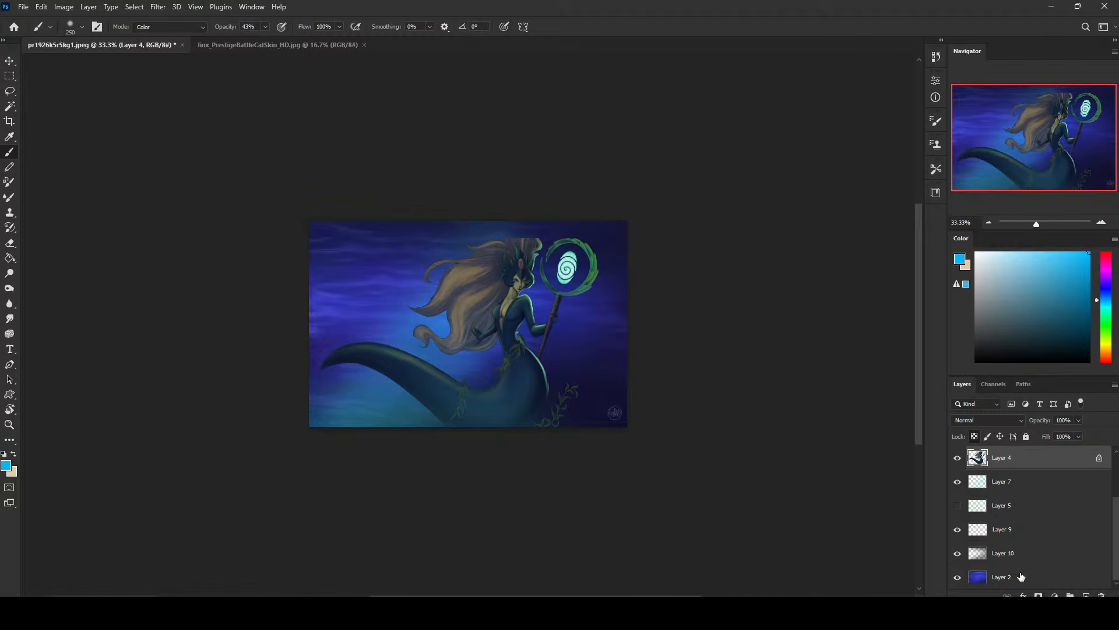
left_click(1022, 577)
key("bracketright")
key("bracketright")
key("bracketright")
key("bracketright")
key("bracketright")
key("bracketright")
key("bracketright")
key("bracketright")
key("bracketright")
key("bracketright")
key("bracketright")
key("bracketright")
key("bracketright")
key("bracketright")
key("bracketright")
key("bracketright")
key("bracketright")
key("bracketright")
key("bracketright")
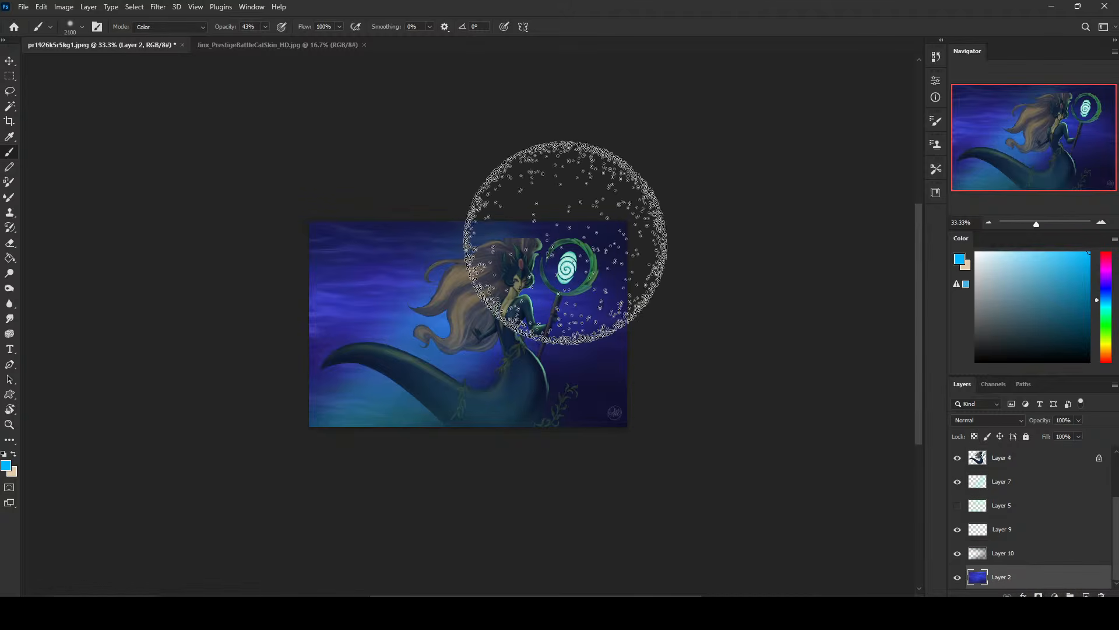
key("bracketright")
key("bracketright")
key("bracketright")
key("bracketright")
key("bracketright")
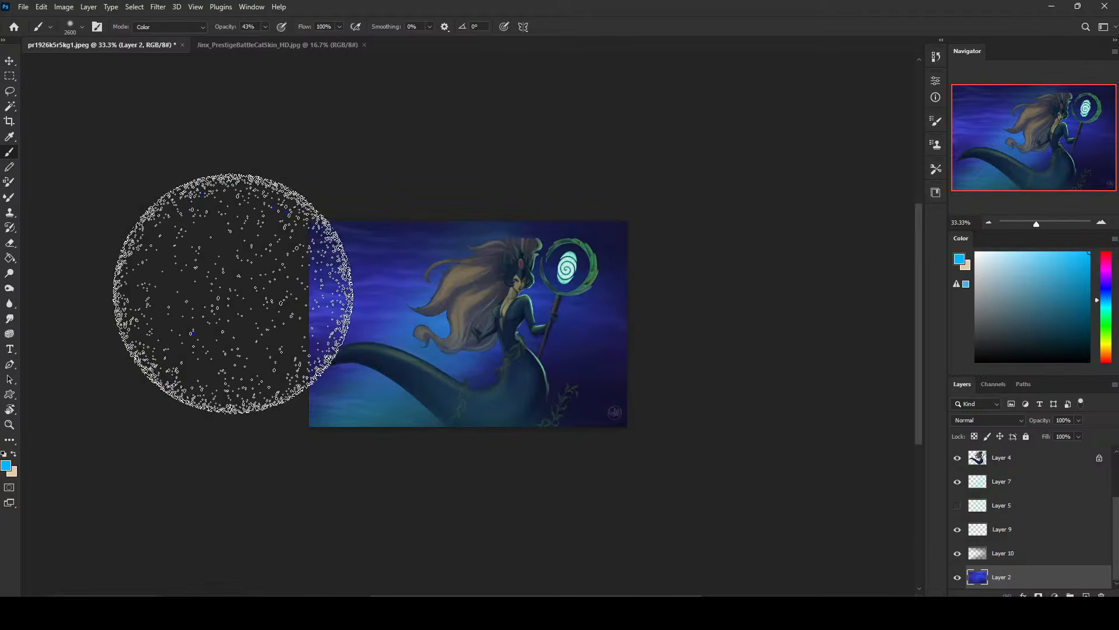
key("ctrl+shift+alt+n")
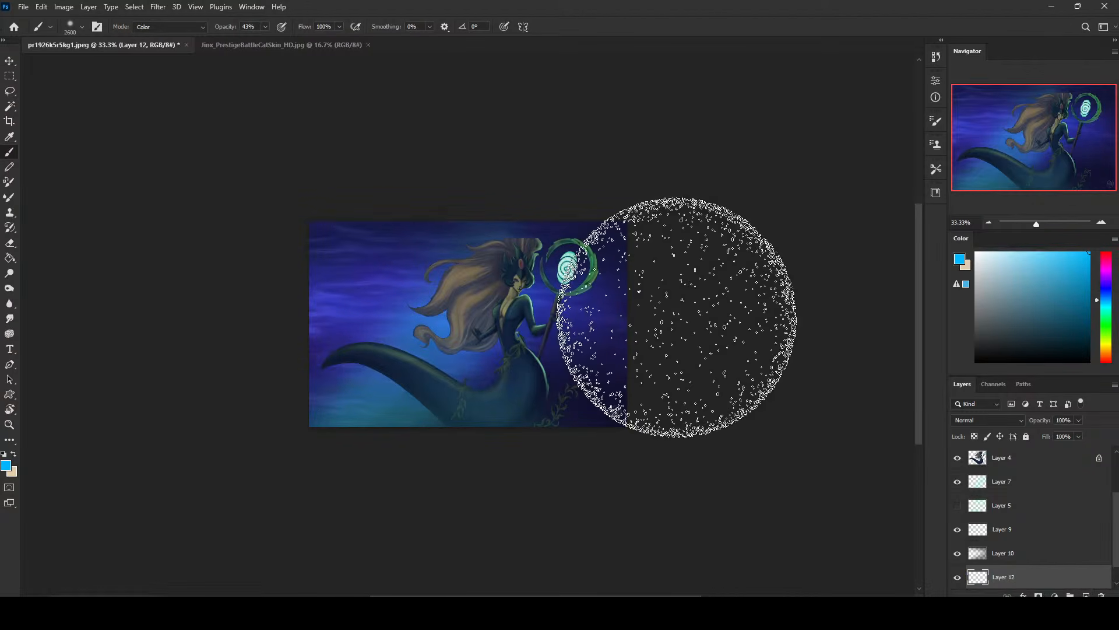
left_click(968, 419)
left_click(975, 583)
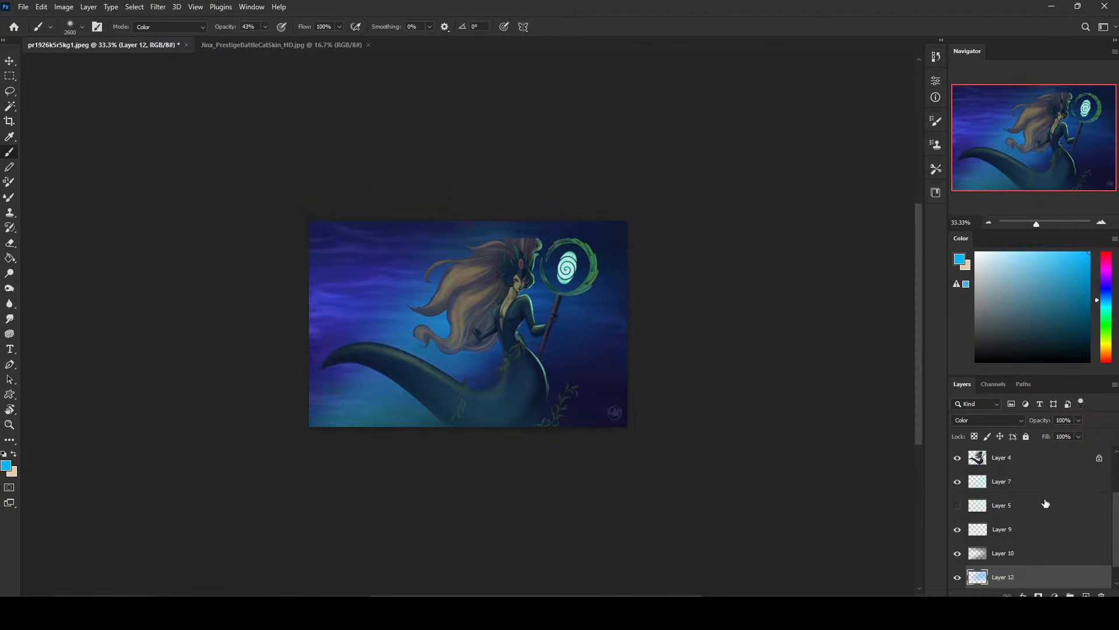
Select Layer 4 and activate the Zoom tool for a closer view of the painting
scroll(1115, 509, "up", 3)
left_click(1084, 519)
key("z")
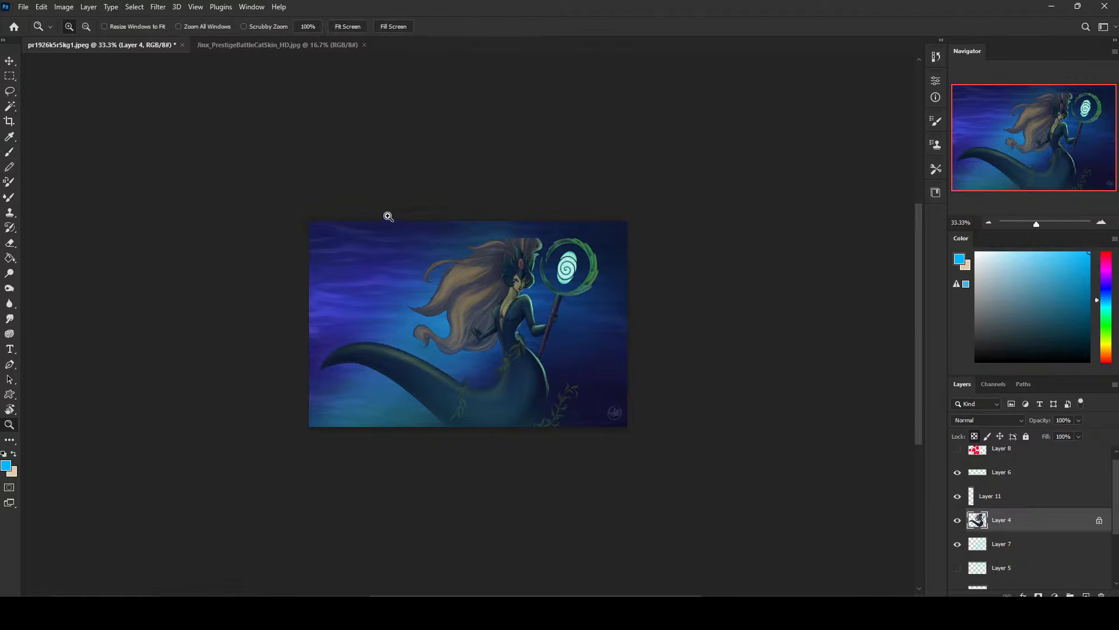
Lasso the strands of hair rising above and behind the headdress on Layer 4 and delete them
left_click_drag(362, 221, 565, 443)
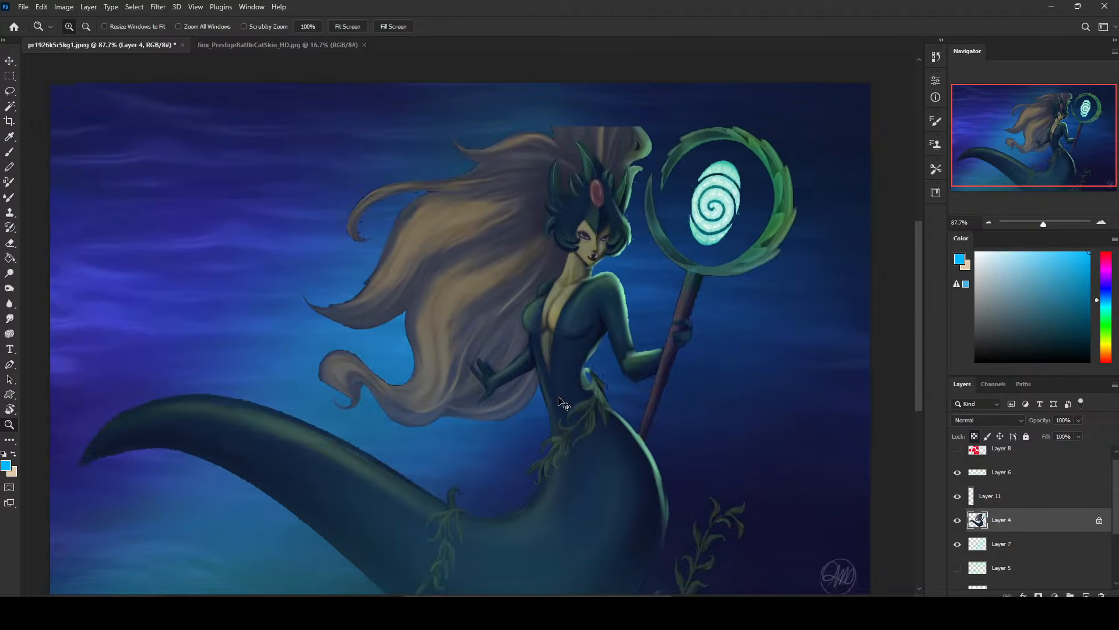
key("l")
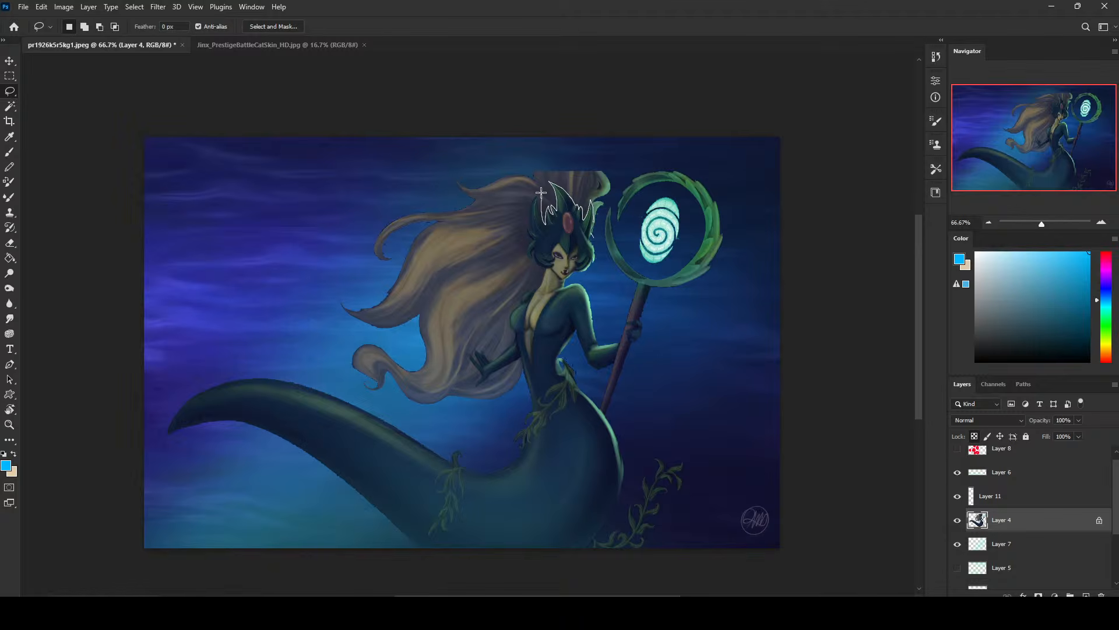
mouse_move(529, 217)
left_mouse_down()
mouse_move(470, 184)
mouse_move(609, 140)
mouse_move(595, 215)
left_mouse_up()
key("ctrl+d")
key("ctrl+z")
mouse_move(537, 193)
left_mouse_down()
mouse_move(545, 219)
mouse_move(557, 182)
mouse_move(538, 201)
mouse_move(541, 188)
left_mouse_up()
mouse_move(539, 193)
left_mouse_down()
mouse_move(543, 216)
mouse_move(547, 185)
mouse_move(553, 217)
mouse_move(352, 329)
mouse_move(568, 248)
mouse_move(568, 214)
mouse_move(500, 237)
mouse_move(409, 294)
left_mouse_up()
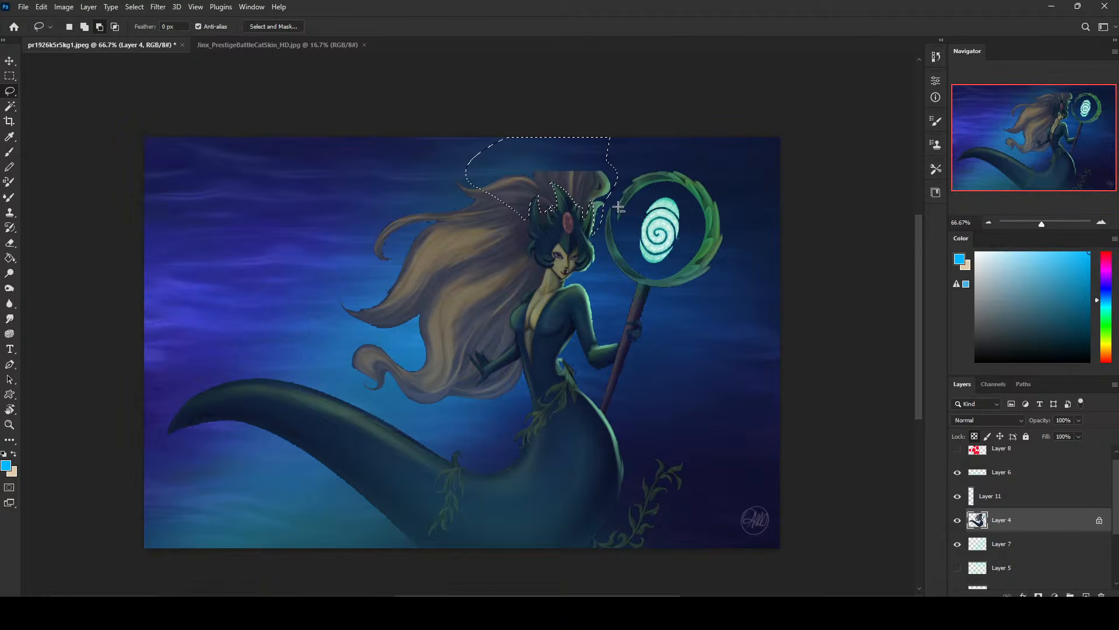
key("Delete")
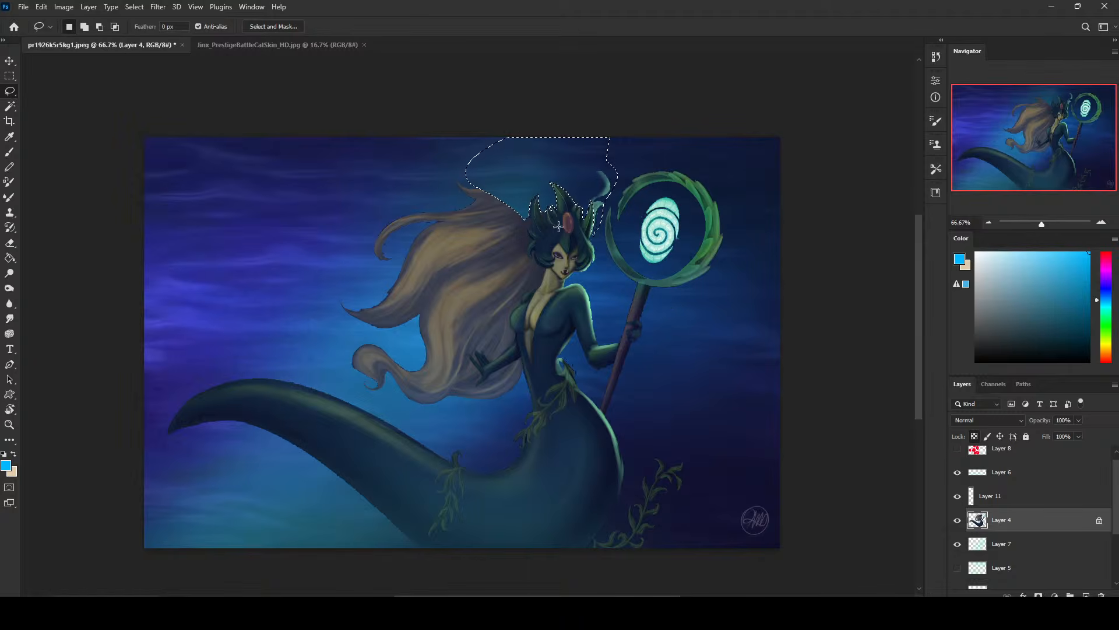
Lasso the outer strands along the upper side of the flowing hair, delete them and clear the selection
left_click(526, 222)
mouse_move(528, 217)
left_mouse_down()
mouse_move(372, 303)
mouse_move(527, 217)
left_mouse_up()
left_click_drag(343, 307, 469, 126)
left_click_drag(527, 221, 529, 212)
key("Delete")
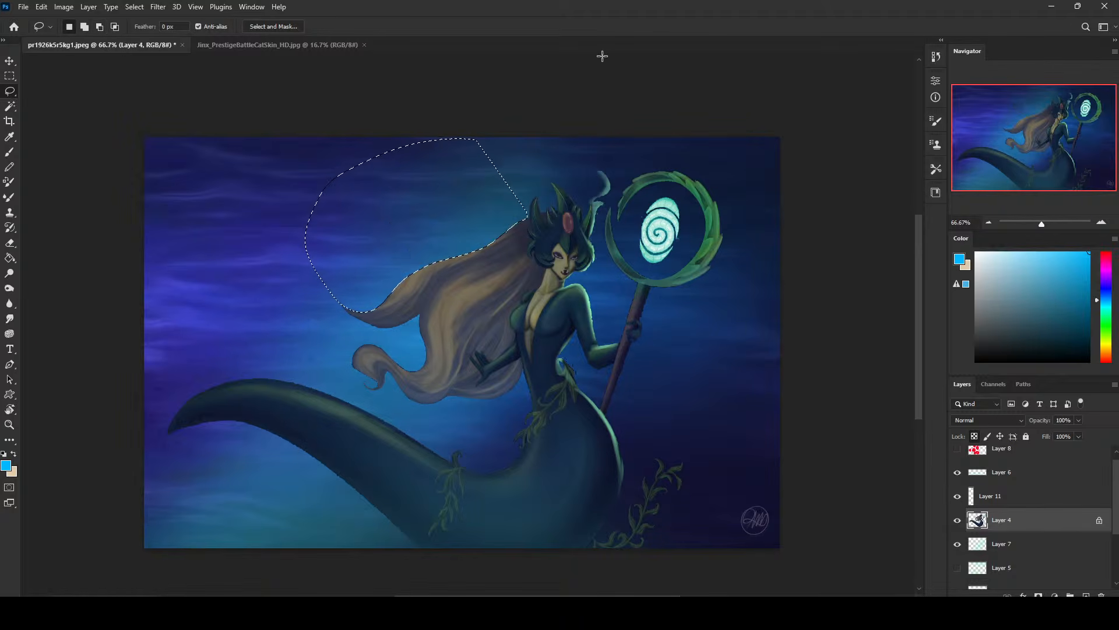
key("m")
right_click(586, 274)
left_click(612, 280)
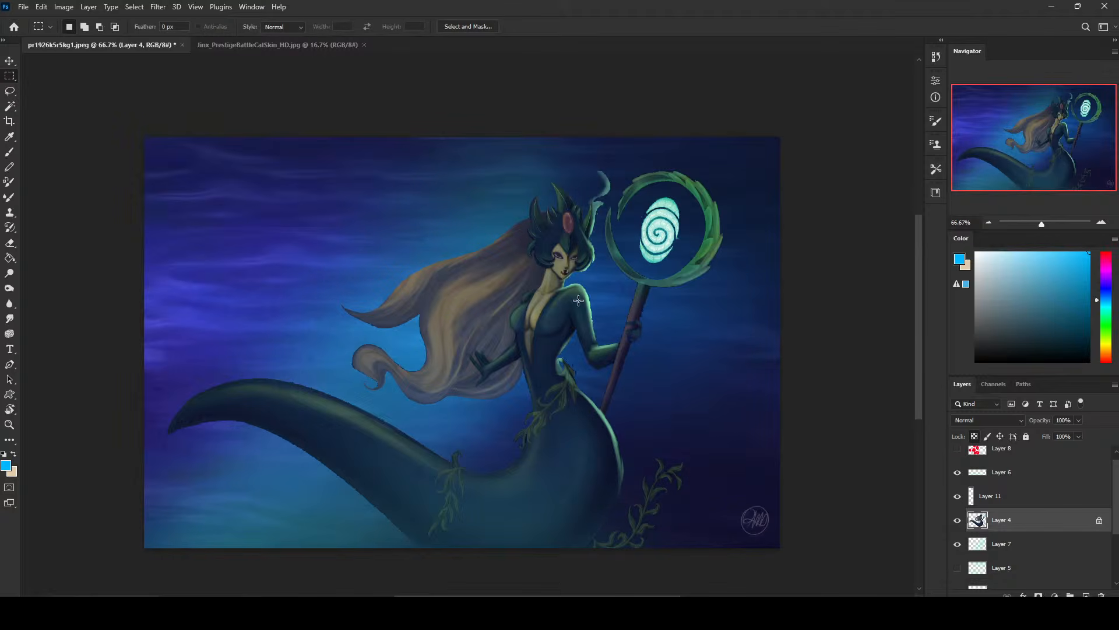
Select Layer 11 together with Layer 4 and move the figure slightly up and to the left
key("ctrl+minus")
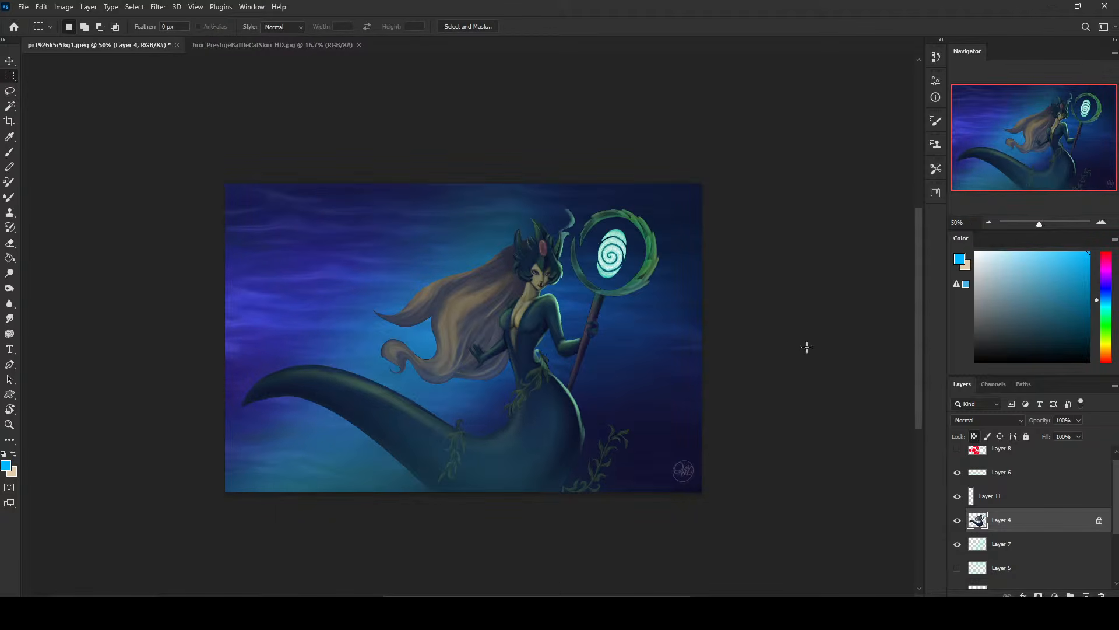
mouse_move(1116, 513)
left_mouse_down()
mouse_move(1117, 560)
mouse_move(1117, 519)
left_mouse_up()
left_click(1020, 493, "shift")
key("v")
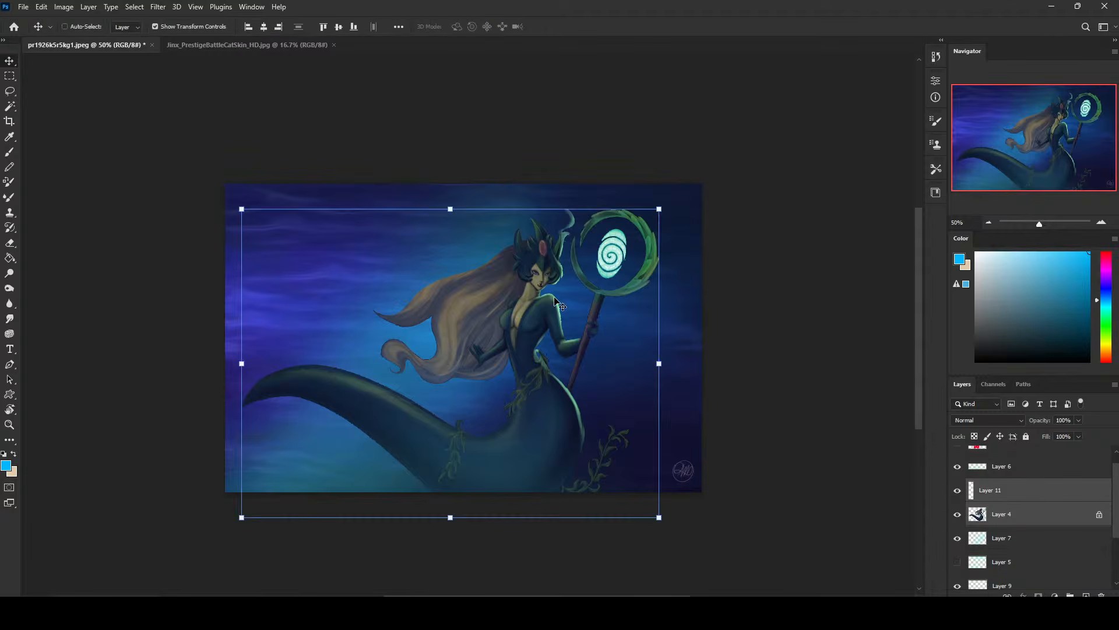
left_click_drag(563, 327, 557, 319)
key("b")
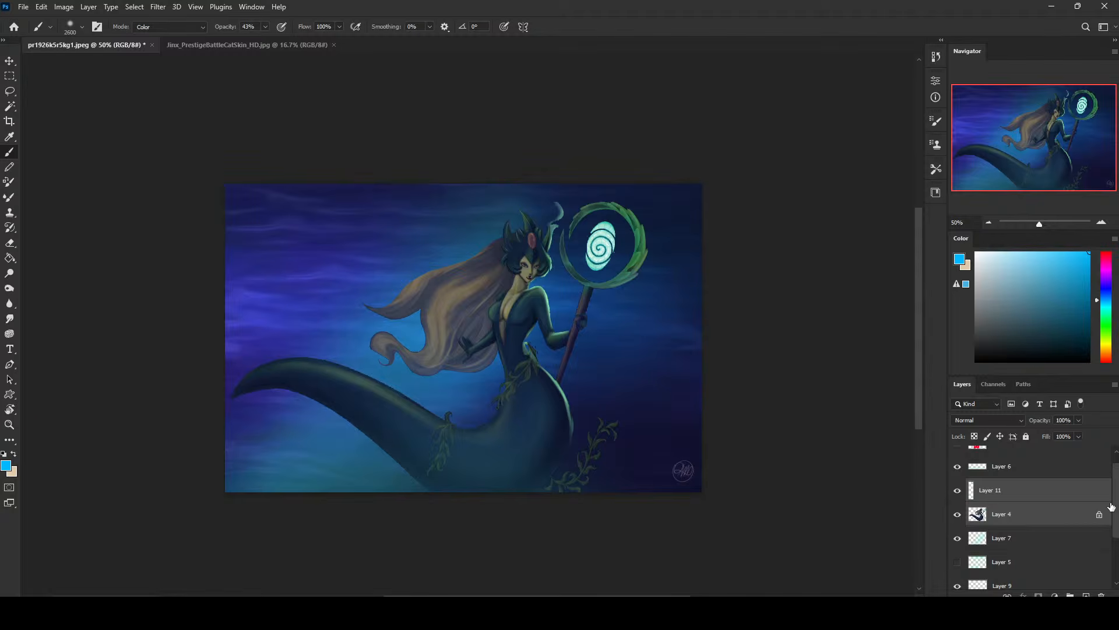
Make Layer 4 the only active layer and set up the Burn tool with a 250 px brush for shading the figure
scroll(1112, 506, "down", 3)
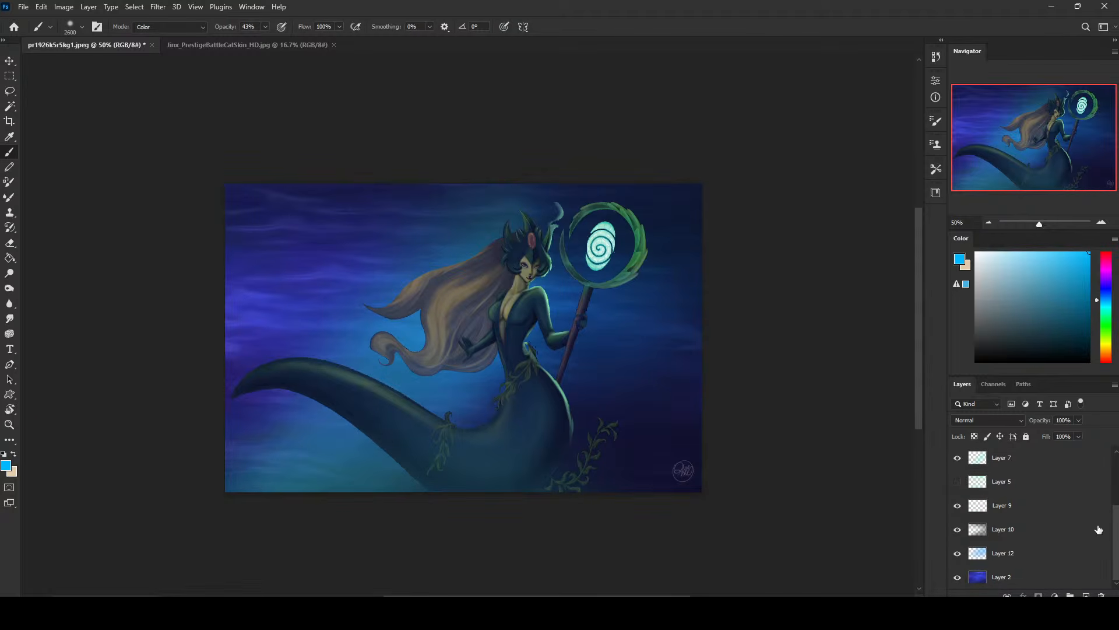
scroll(1113, 527, "up", 3)
left_click(1043, 475)
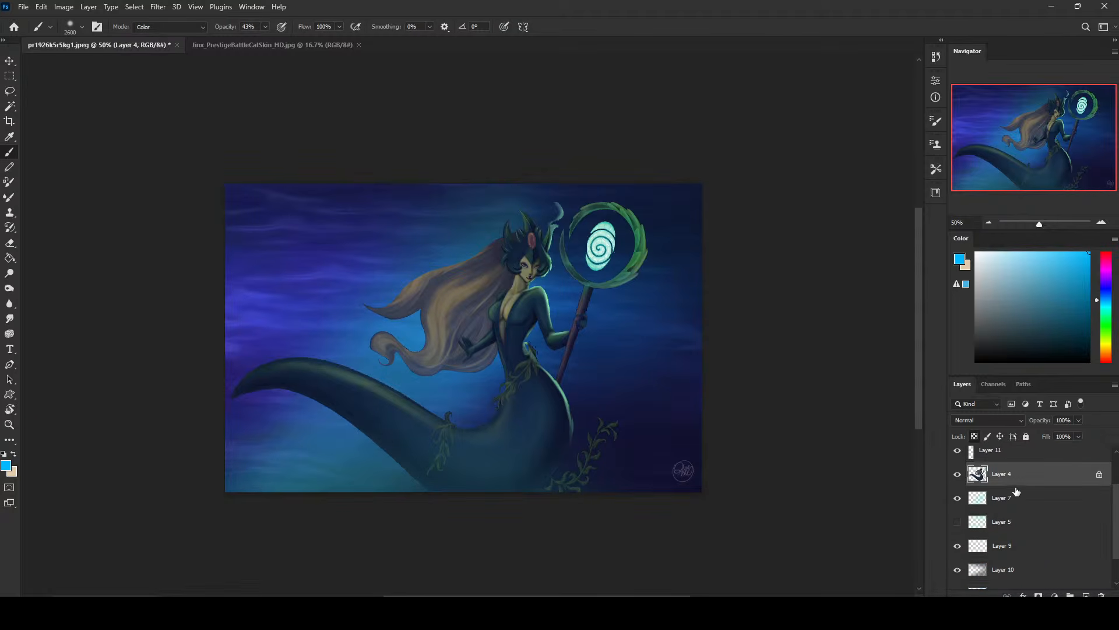
key("ctrl+minus")
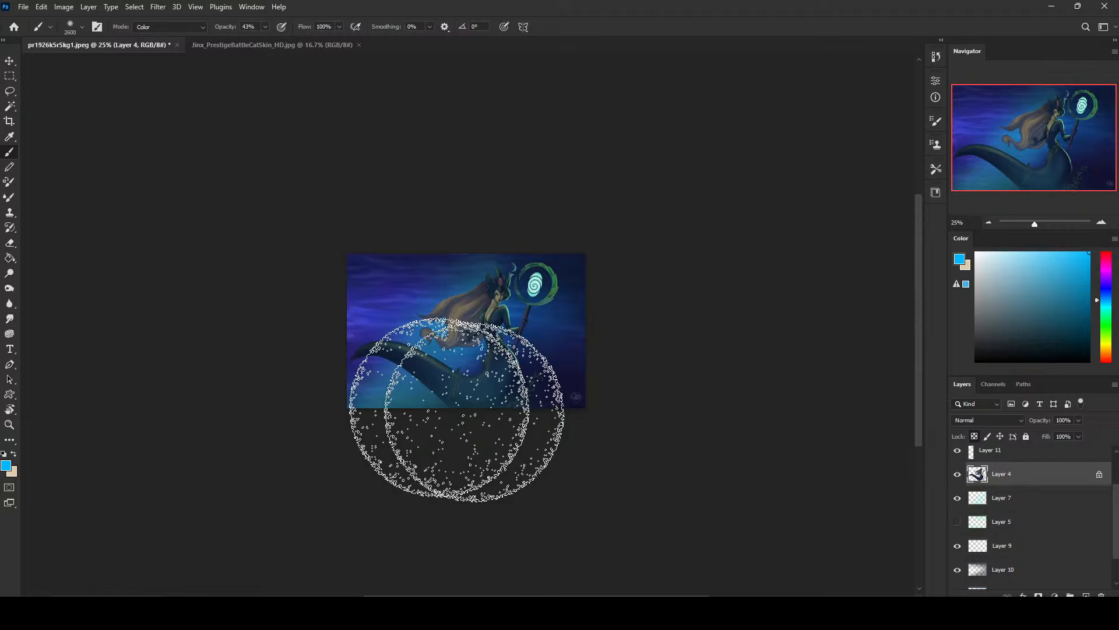
left_click(14, 334)
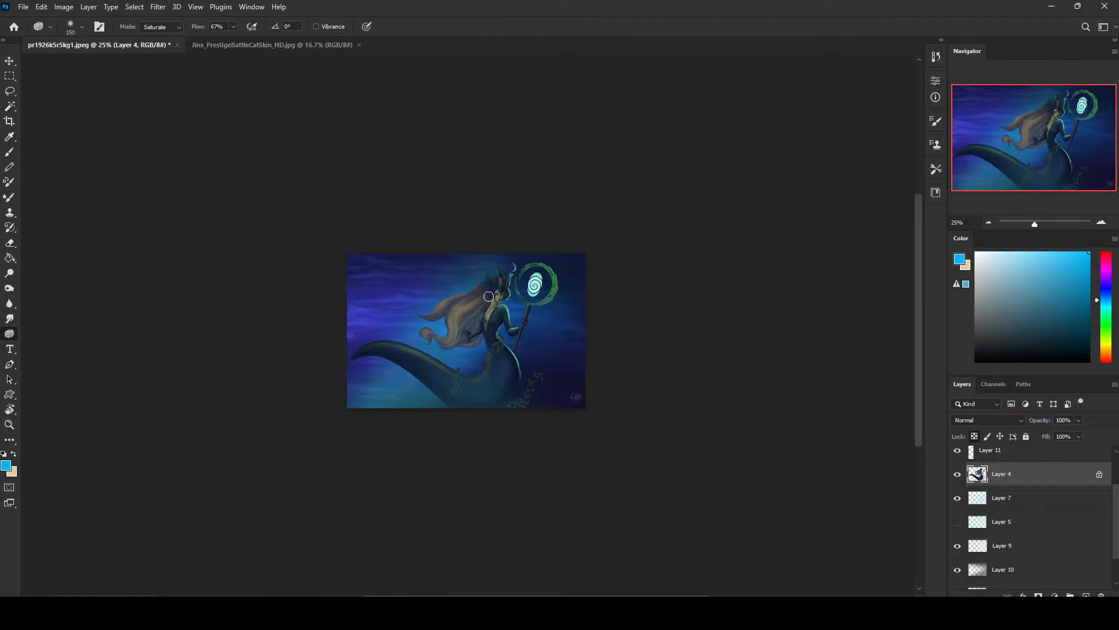
left_click(9, 288)
key("bracketleft")
key("bracketleft")
key("bracketleft")
key("bracketleft")
key("bracketleft")
key("bracketleft")
key("bracketleft")
key("bracketleft")
key("bracketleft")
key("bracketleft")
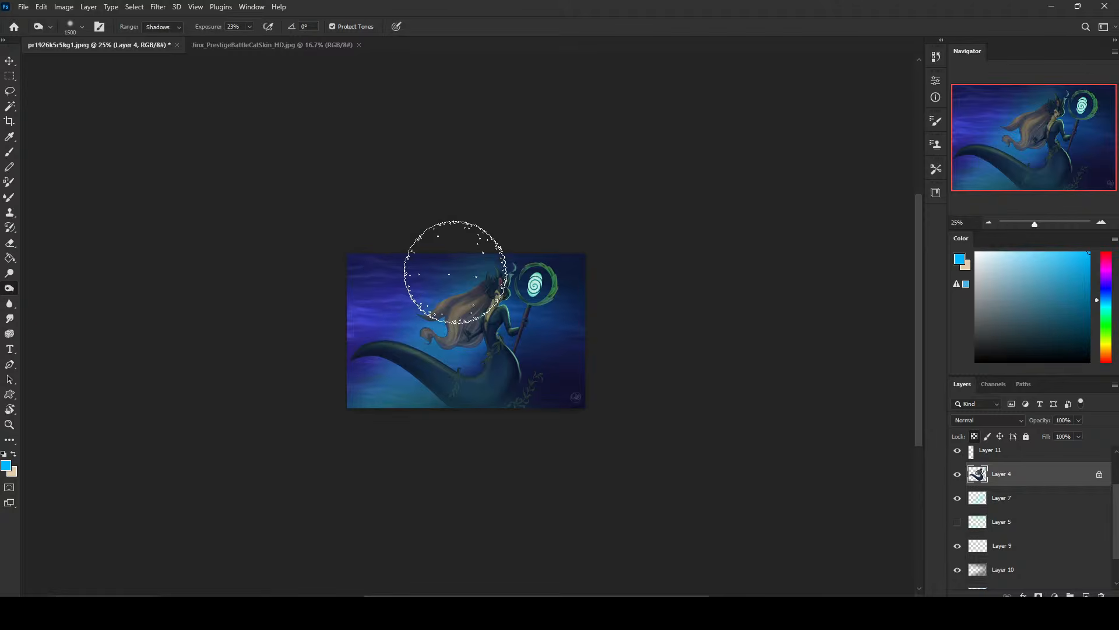
key("bracketleft")
key("bracketleft")
key("bracketleft")
key("bracketleft")
key("bracketleft")
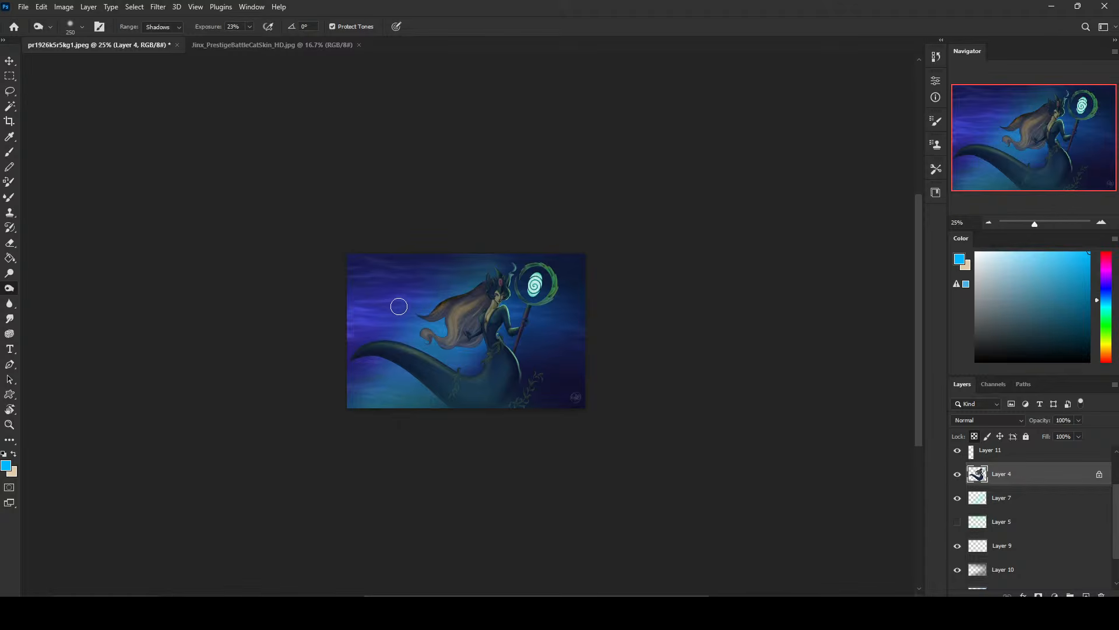
left_click(168, 28)
left_click(160, 42)
Choose a light blue foreground colour for the Brush tool and shrink the brush to 80 px
key("b")
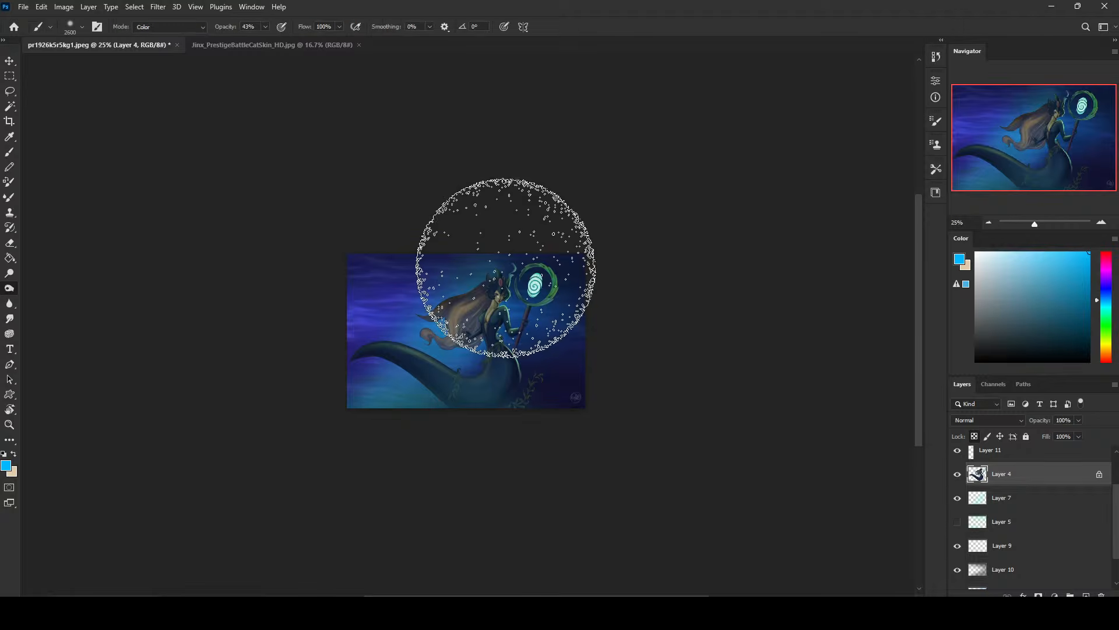
key("ctrl+plus")
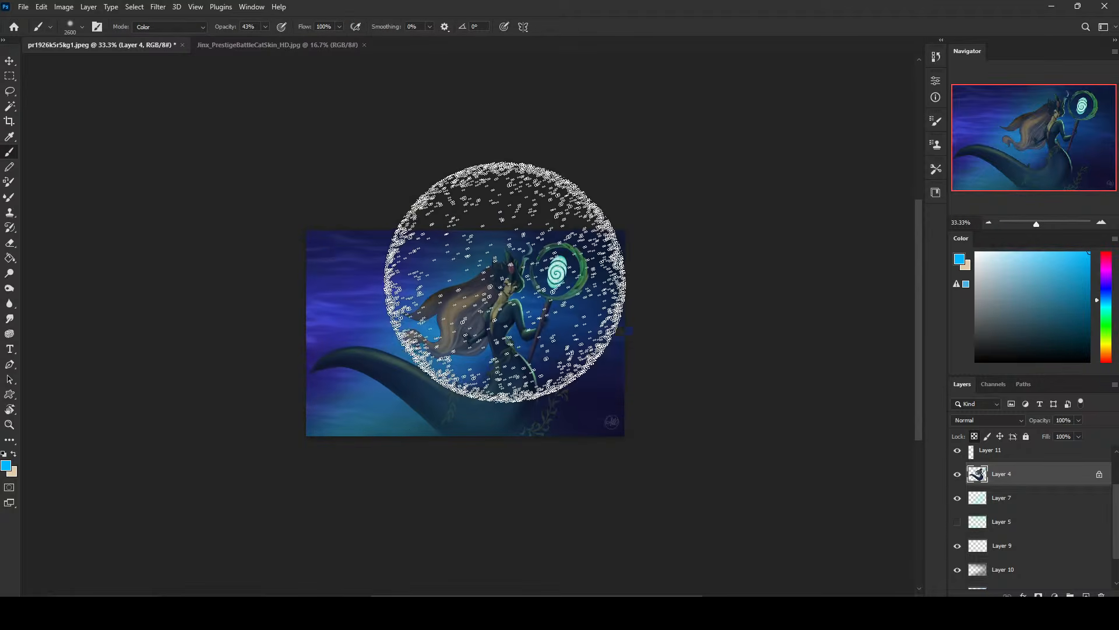
left_click(1039, 264)
left_click_drag(1039, 264, 1033, 260)
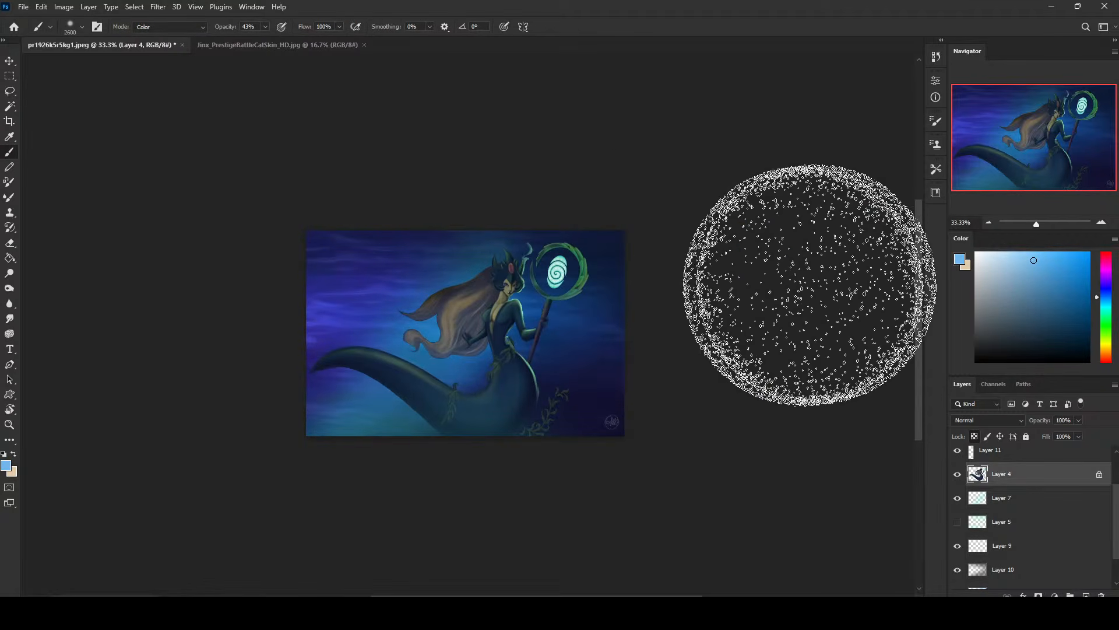
key("bracketleft")
key("bracketleft")
key("bracketleft")
key("bracketleft")
key("bracketleft")
key("bracketleft")
key("bracketleft")
key("bracketleft")
key("bracketleft")
key("bracketleft")
key("bracketleft")
key("bracketleft")
key("bracketleft")
key("bracketleft")
key("bracketleft")
key("bracketleft")
key("bracketleft")
key("bracketleft")
key("bracketleft")
key("bracketleft")
key("bracketleft")
key("bracketleft")
key("bracketleft")
key("bracketleft")
key("bracketleft")
key("bracketleft")
key("bracketleft")
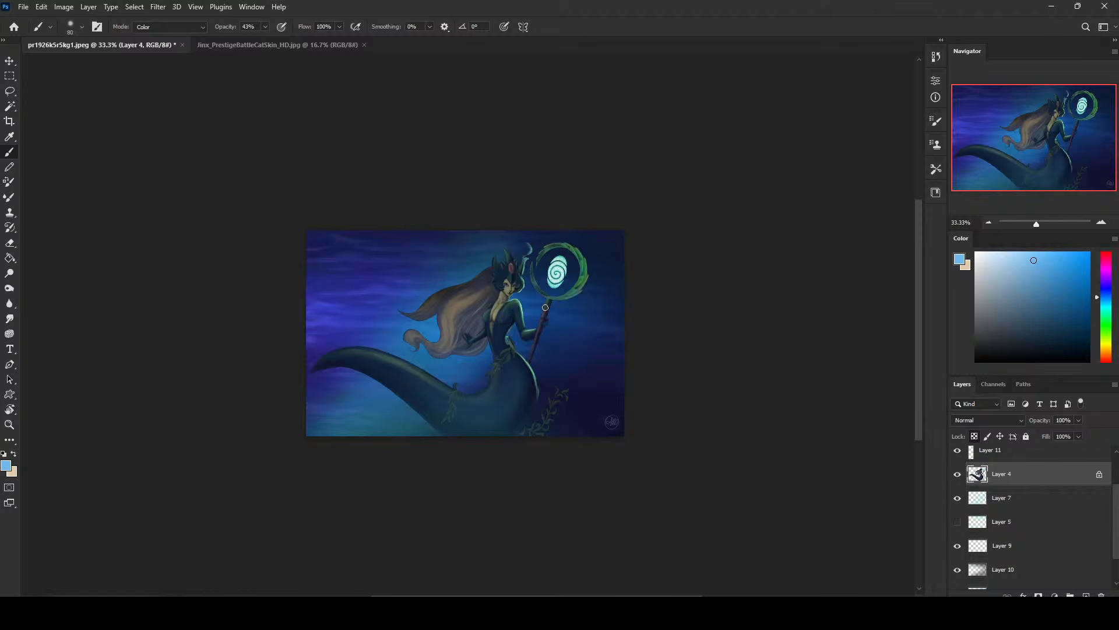
Select the outline of the figure on Layer 4 and add a new empty layer directly above it
key("ctrl+a")
key("v")
key("Up")
key("Down")
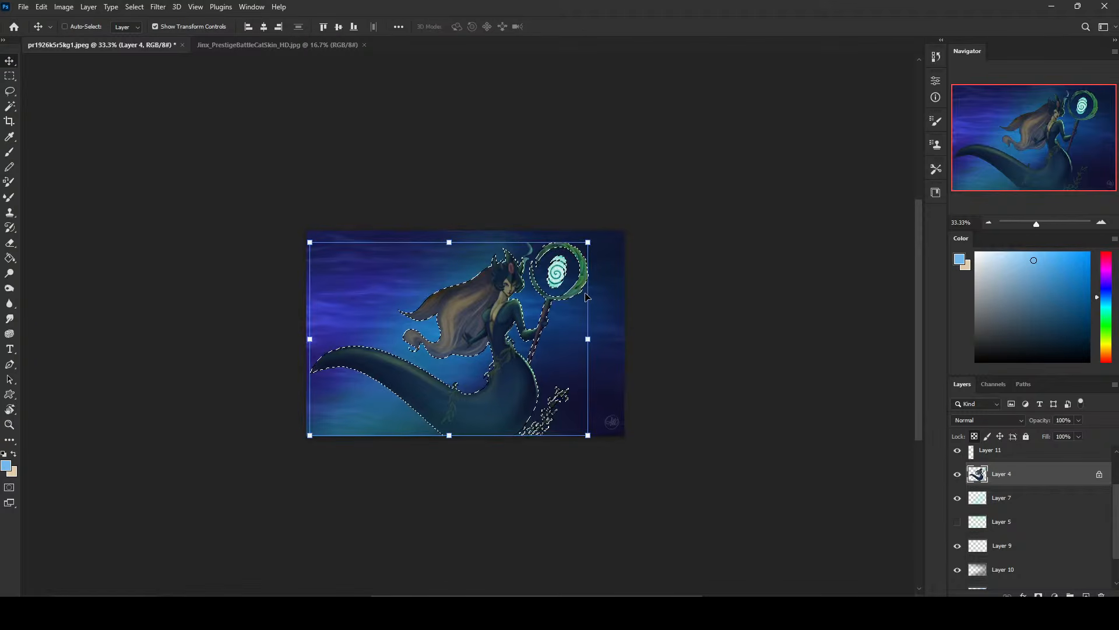
left_click(1087, 595)
key("ctrl+d")
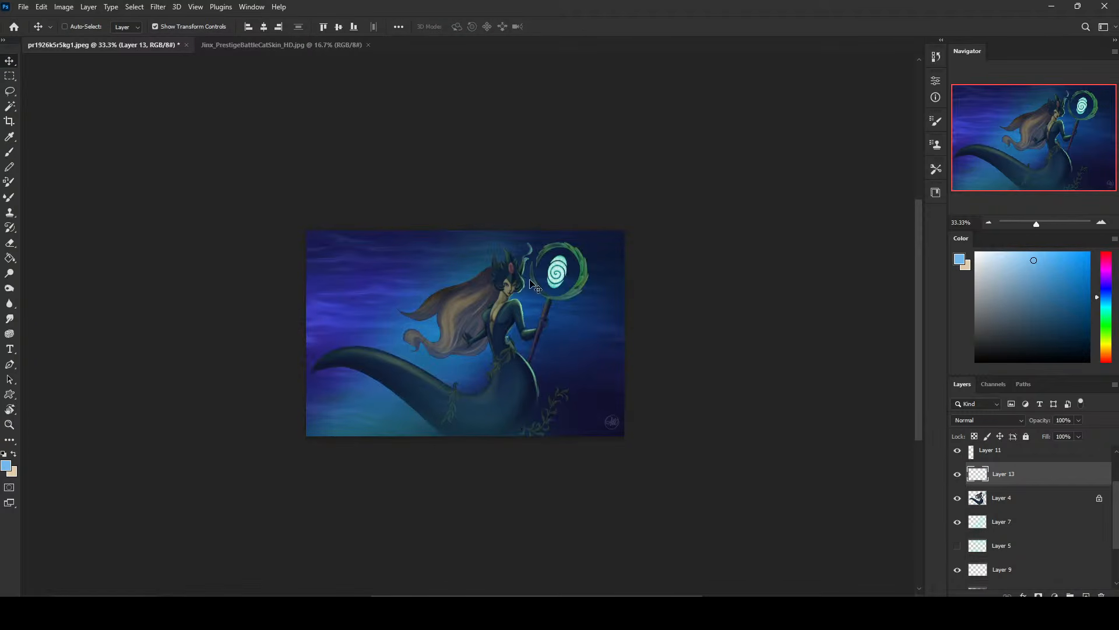
left_click(484, 274)
left_click(535, 227)
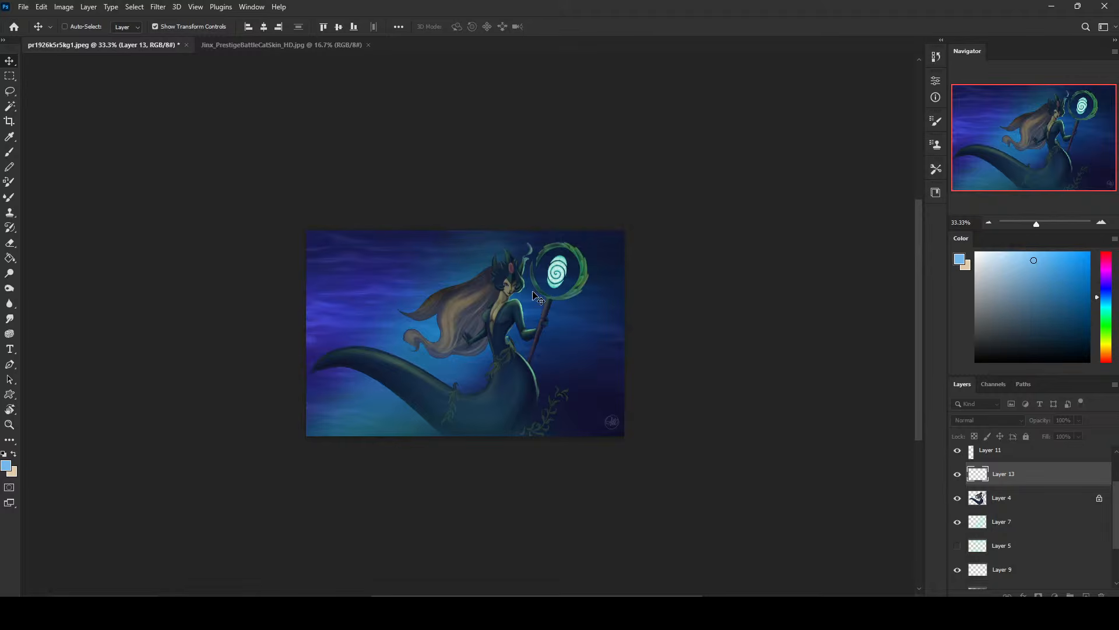
Set the brush to Normal mode at 100% opacity and paint a thin light blue rim along the hair's upper edge
key("b")
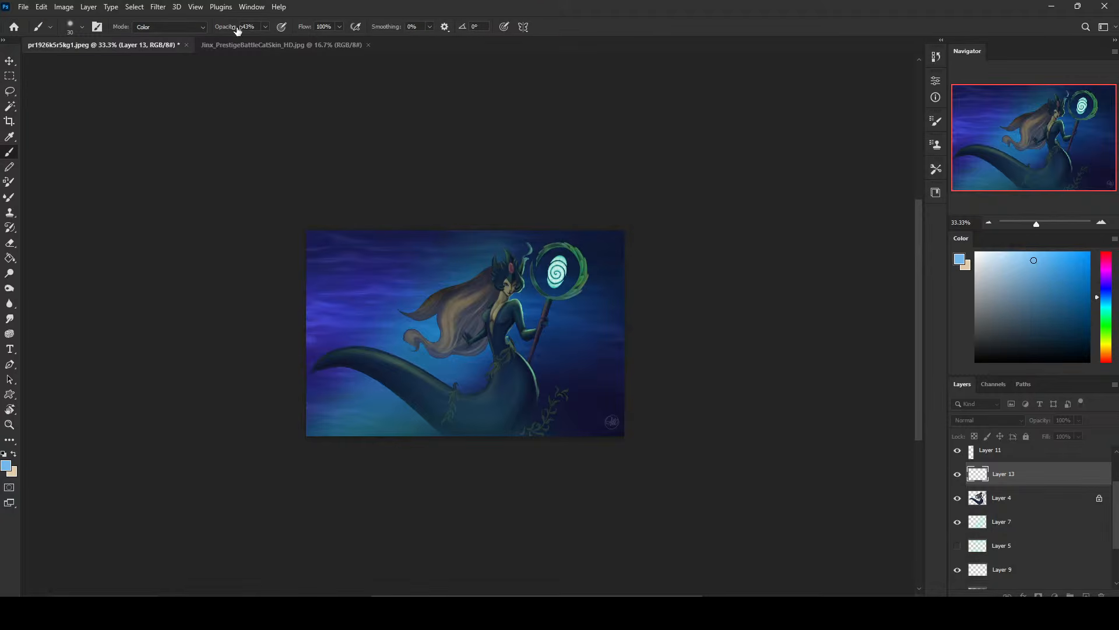
left_click(192, 28)
left_click(182, 36)
left_click(264, 26)
left_click(422, 48)
key("bracketleft")
key("bracketleft")
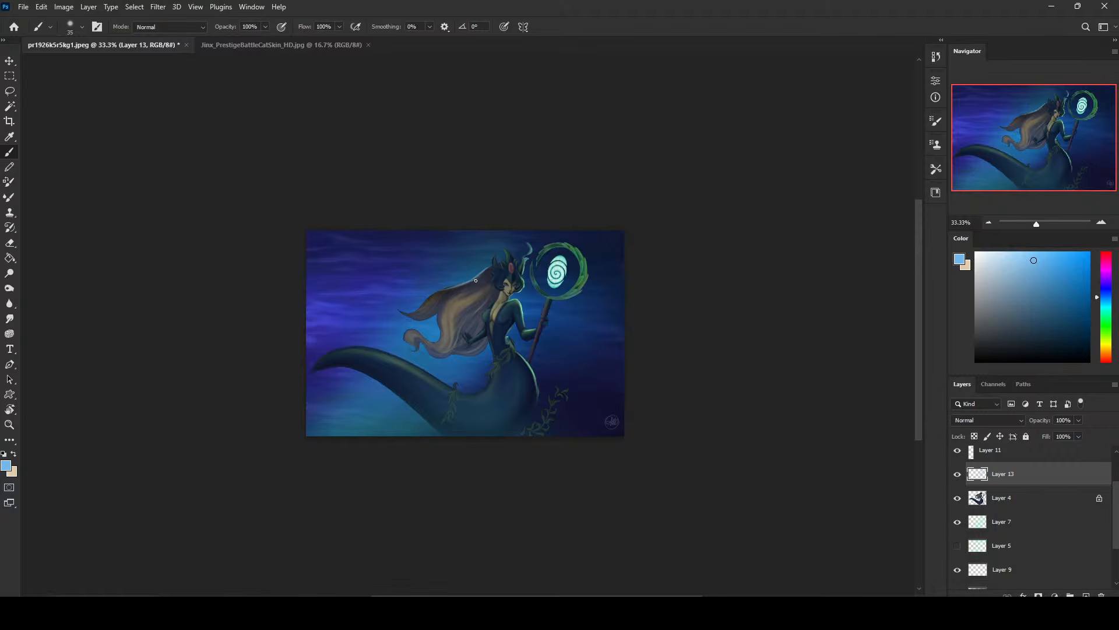
left_click_drag(433, 300, 454, 286)
Enlarge the brush to 300–400 px and paint a soft light blue rim along the upper edge of the tail
key("bracketright")
key("bracketright")
key("bracketright")
key("bracketright")
key("bracketright")
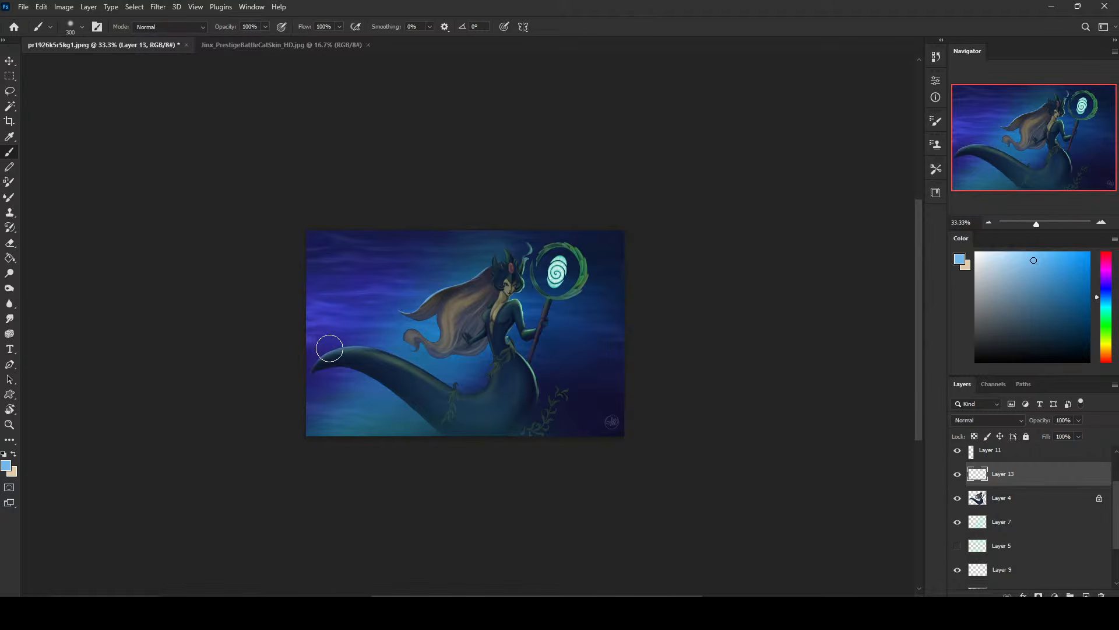
left_click_drag(378, 338, 315, 364)
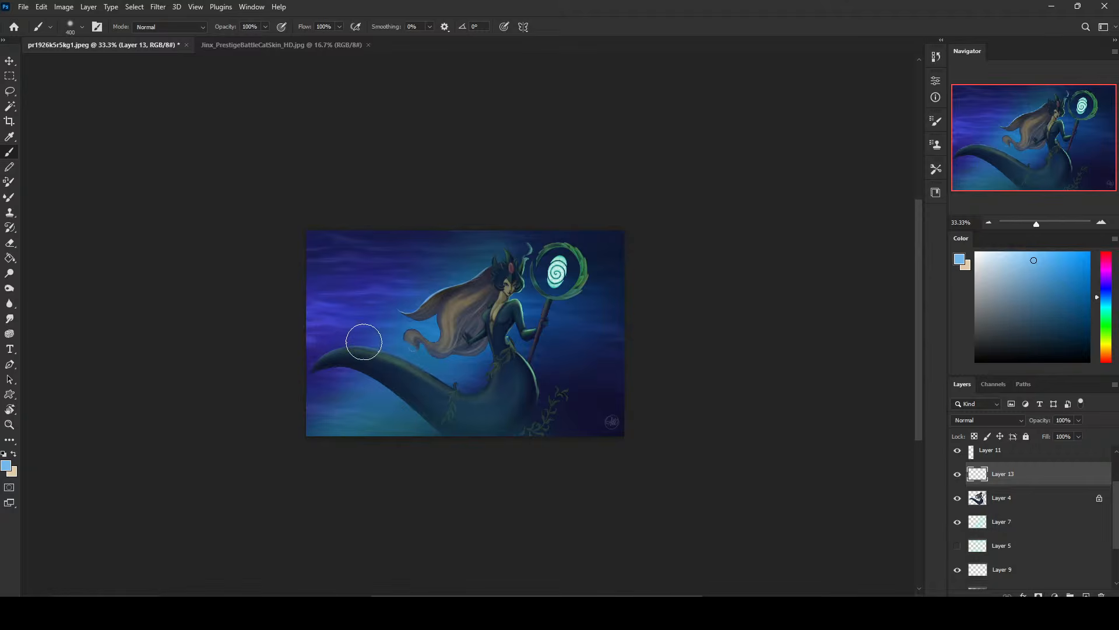
left_click_drag(365, 335, 452, 390)
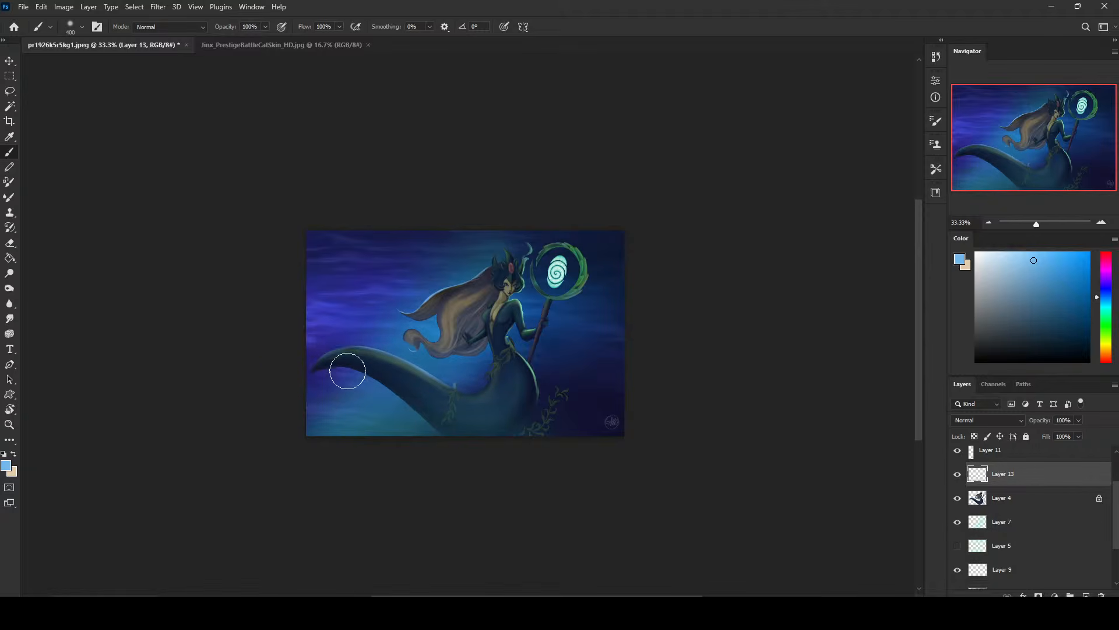
Undo the last strokes on the tail and prepare a 36% opacity brush with a blue sampled from the background
left_click(373, 421, "alt")
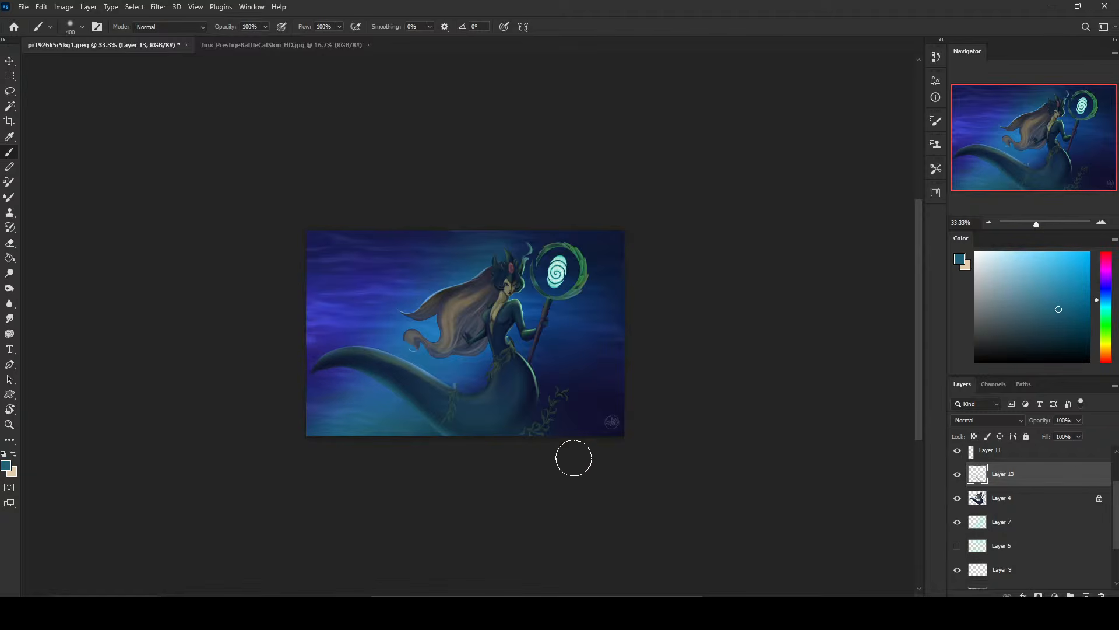
key("ctrl+z")
key("ctrl+z")
left_click_drag(265, 28, 231, 37)
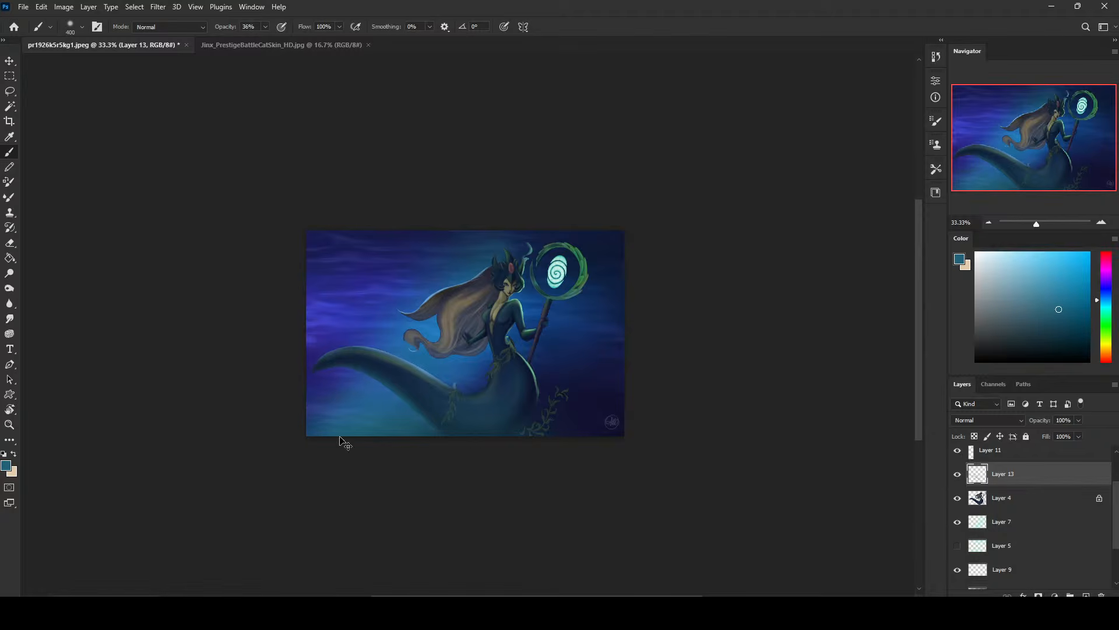
left_click(413, 358, "alt")
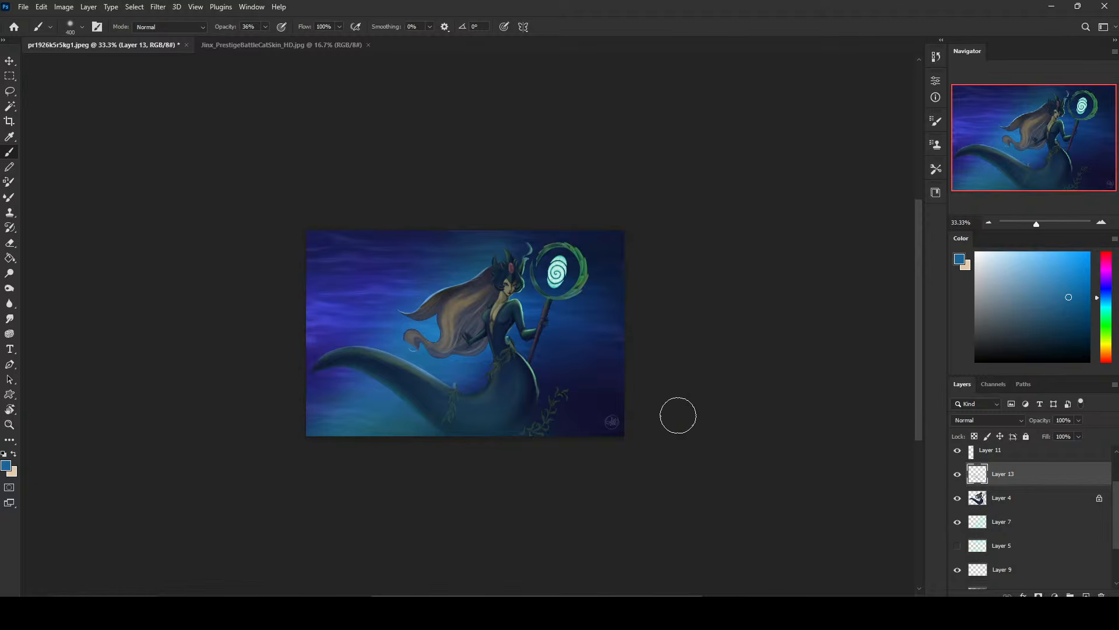
Make the background Layer 2 active and choose a very dark navy blue as the foreground colour
scroll(1114, 528, "down", 3)
left_click(1035, 576)
key("ctrl+minus")
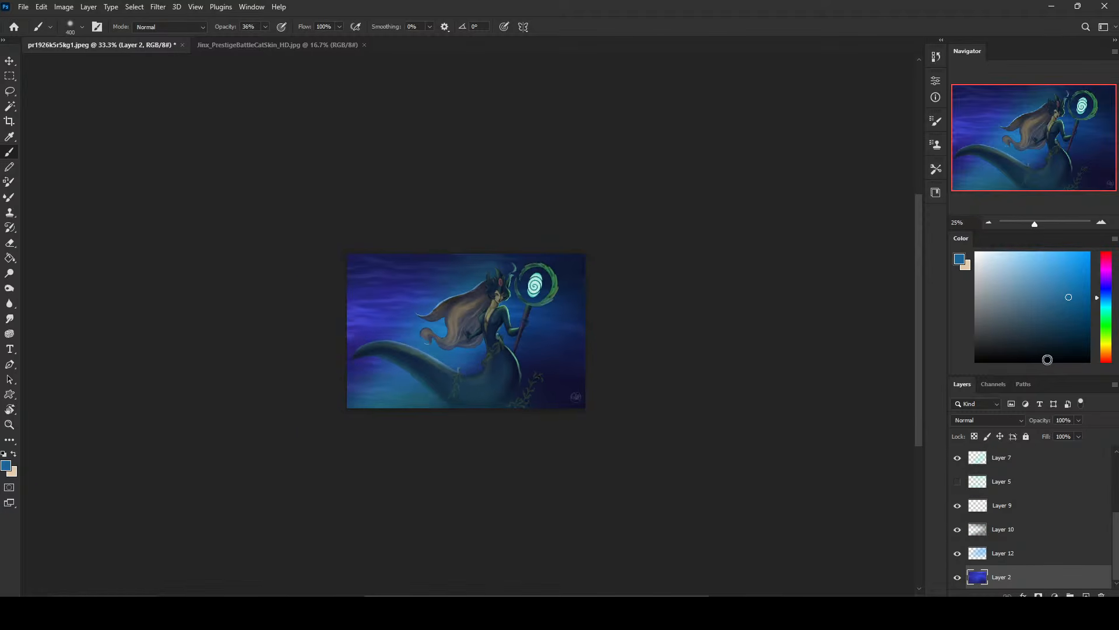
left_click_drag(1066, 332, 1090, 345)
left_click_drag(1108, 292, 1108, 293)
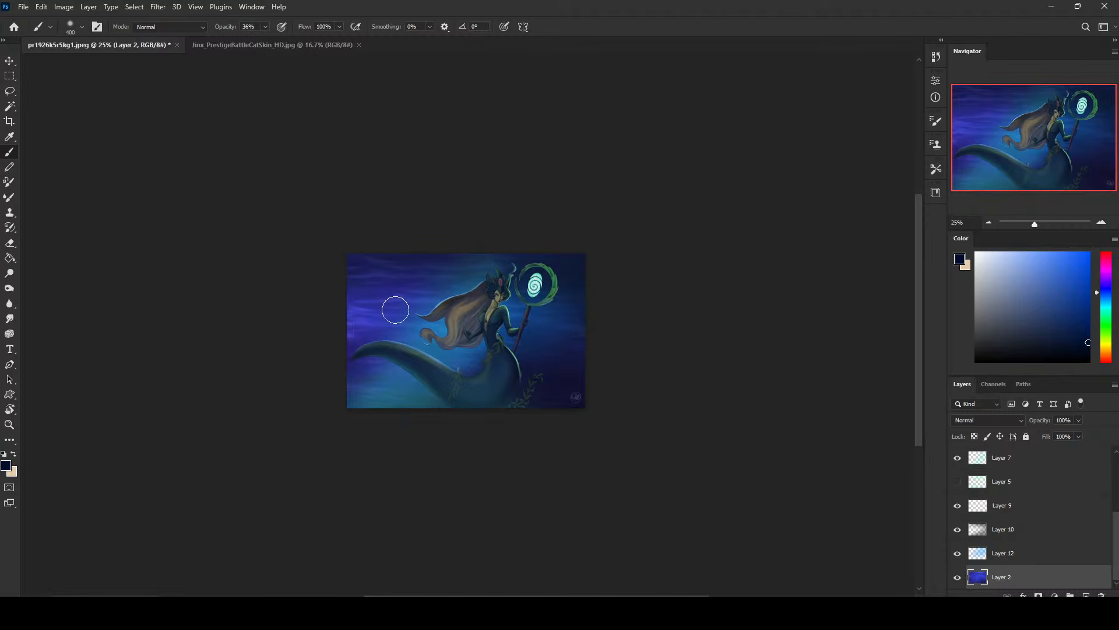
Set the brush to 1300 px with 78% opacity and the Darken blending mode
key("bracketright")
key("bracketright")
key("bracketright")
key("bracketright")
key("bracketright")
key("bracketright")
key("bracketright")
key("bracketright")
key("bracketright")
key("bracketright")
key("bracketright")
key("bracketleft")
key("bracketleft")
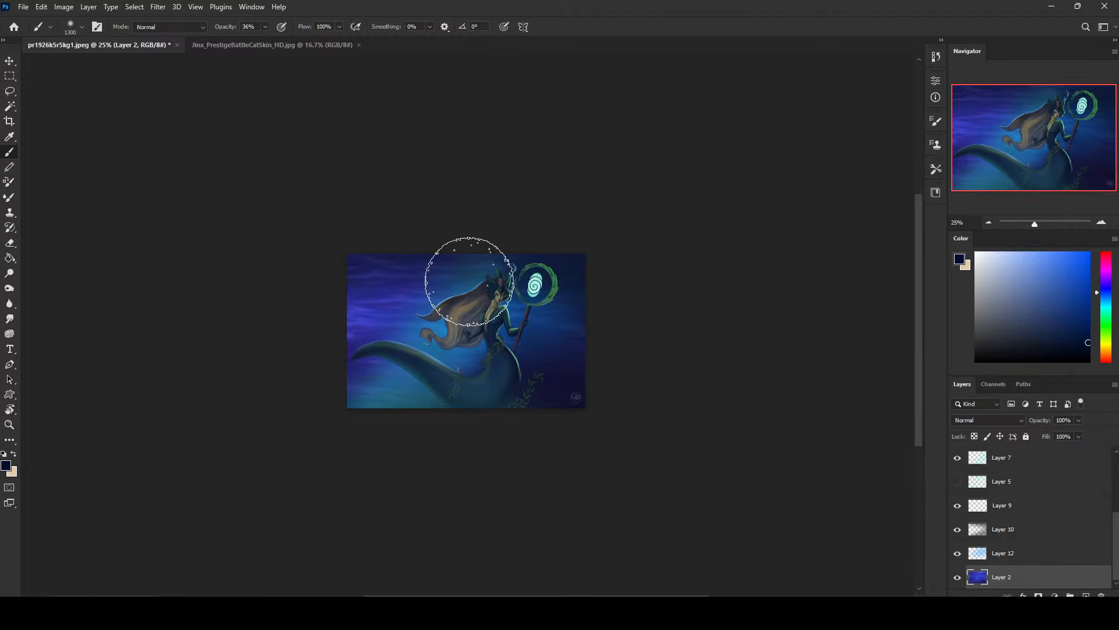
left_click_drag(267, 38, 289, 38)
left_click(192, 27)
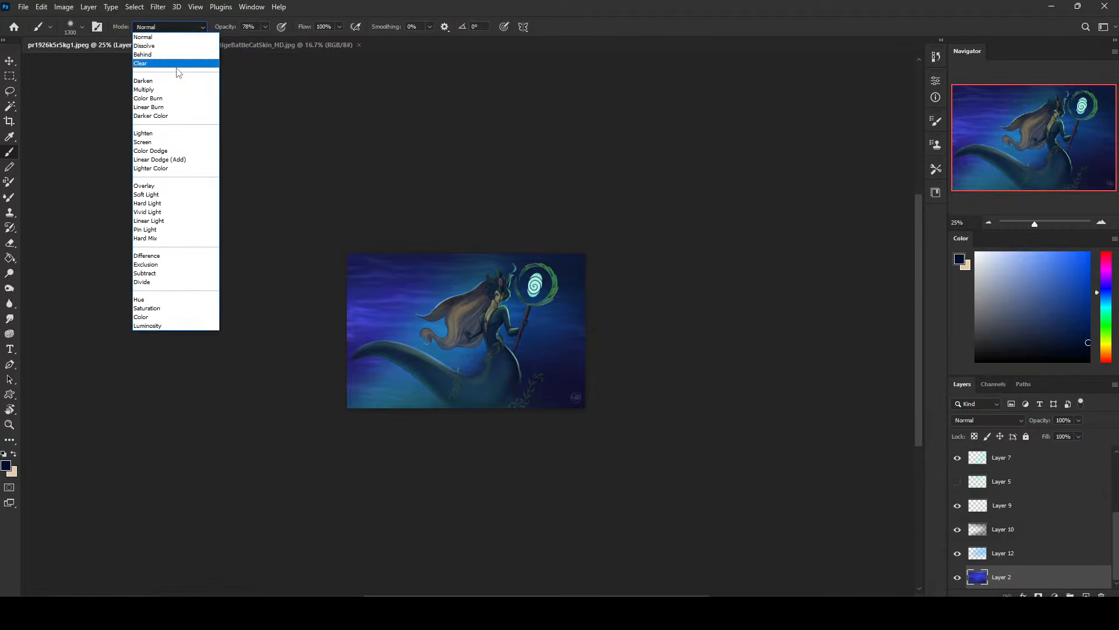
left_click(175, 77)
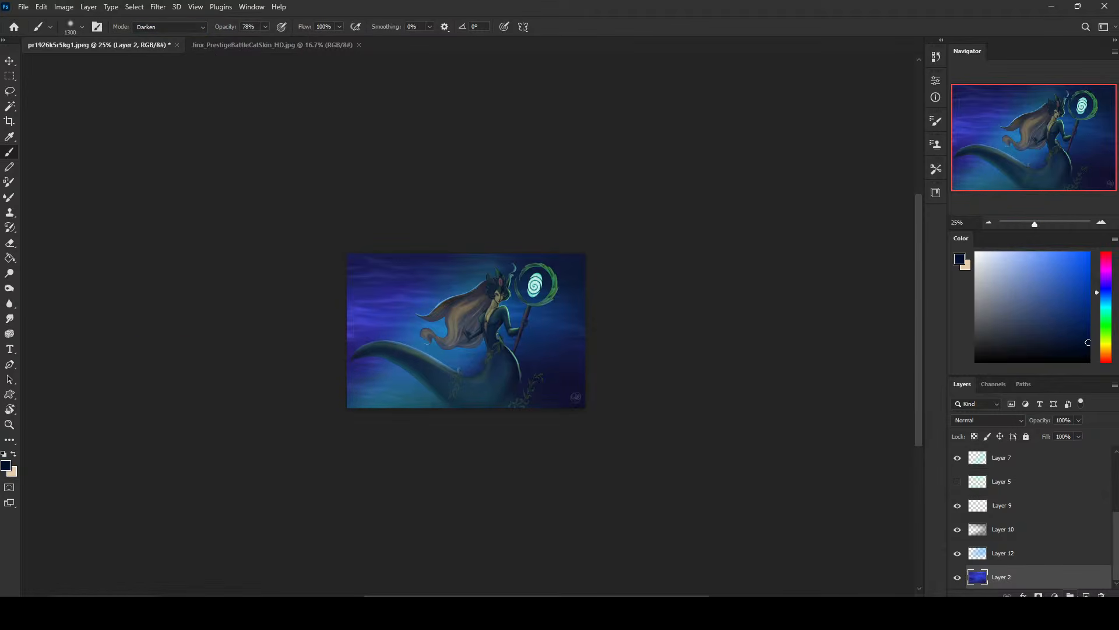
Add a new layer above Layer 2 and darken the background's outer areas and around the tail with dark navy strokes
left_click(1086, 595)
key("m")
right_click(436, 289)
key("b")
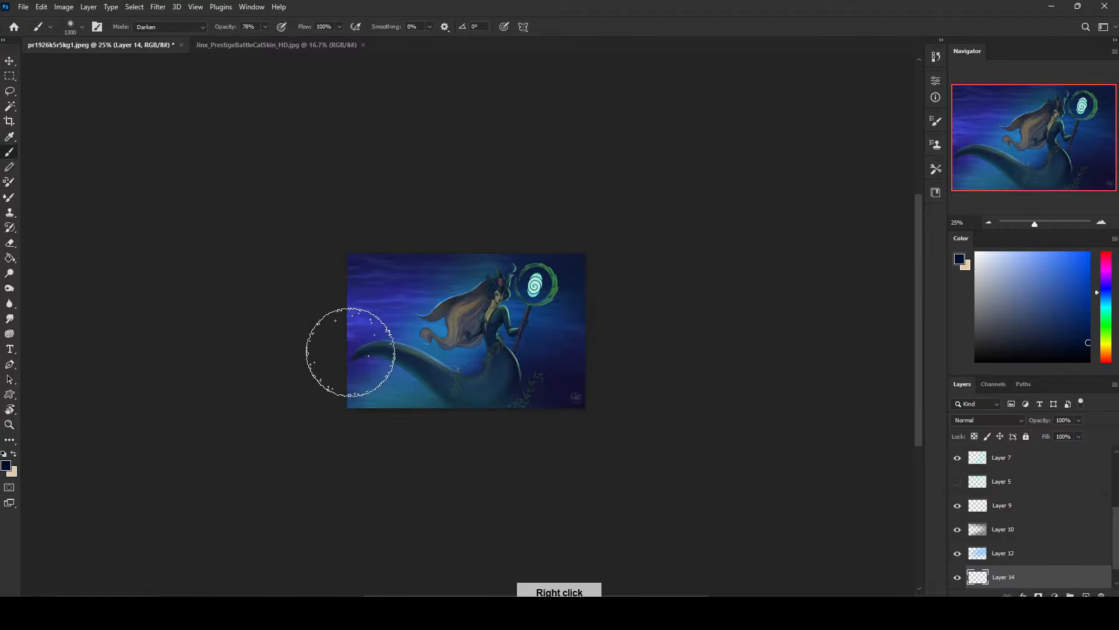
key("ctrl+z")
left_click_drag(345, 364, 382, 366)
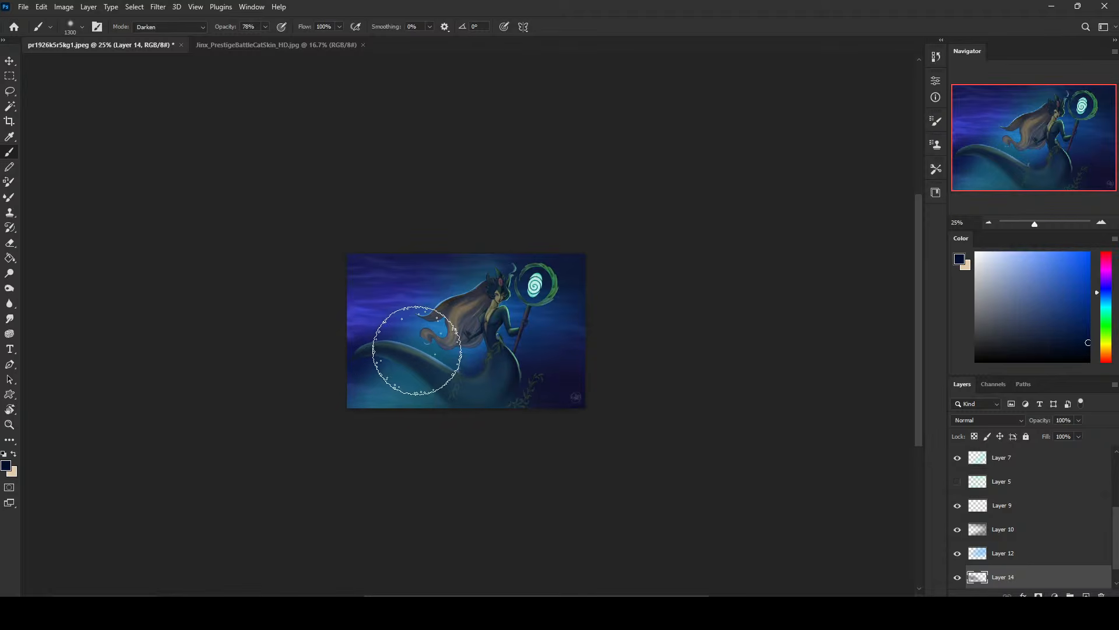
left_click_drag(376, 334, 296, 352)
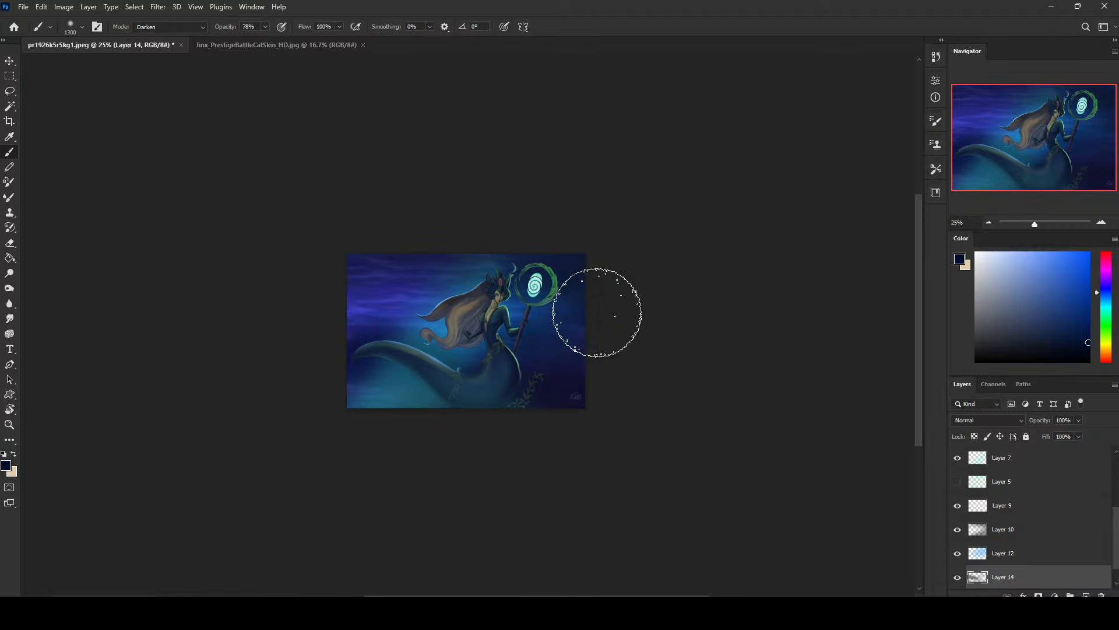
left_click_drag(551, 392, 585, 353)
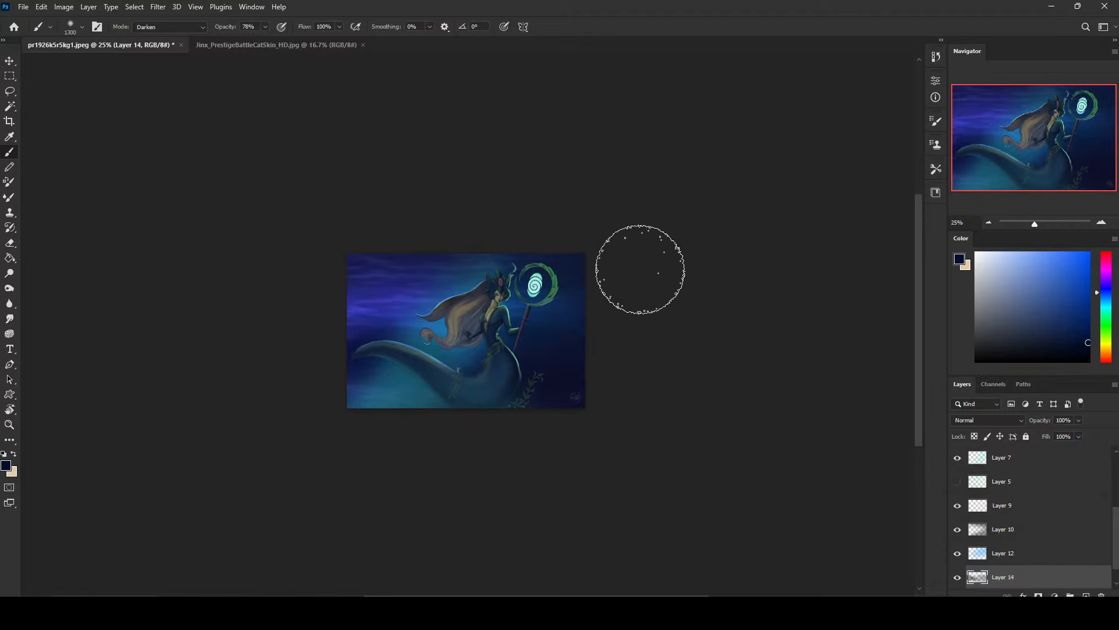
Show Layer 5 and shift its hue to +32 with Hue/Saturation
left_click(959, 482)
left_click(959, 483)
left_click(958, 482)
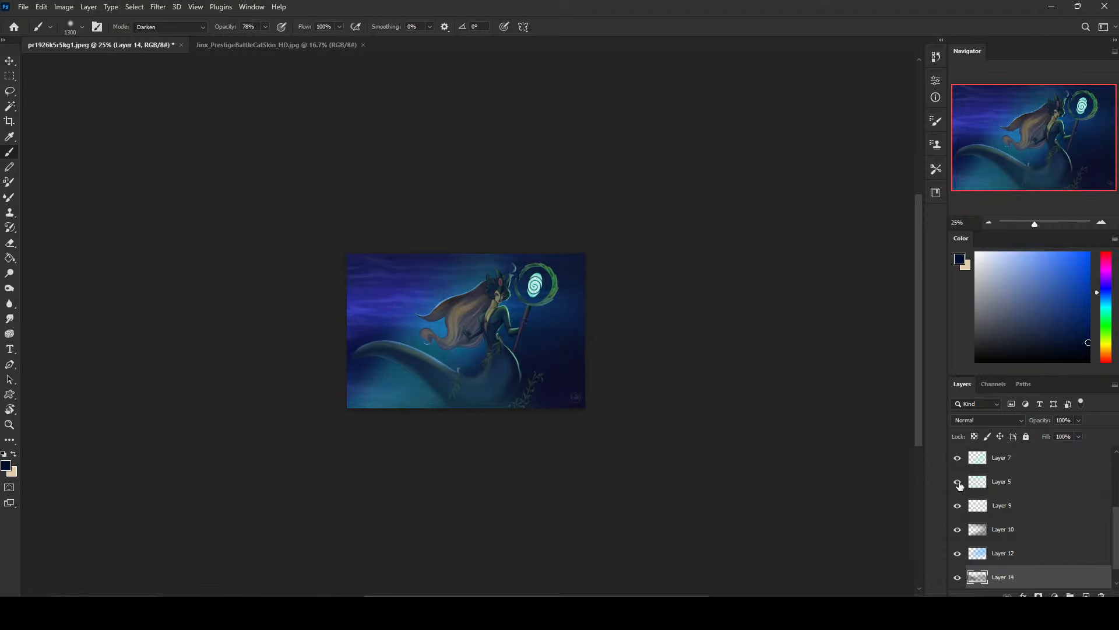
left_click(1015, 482)
key("ctrl+u")
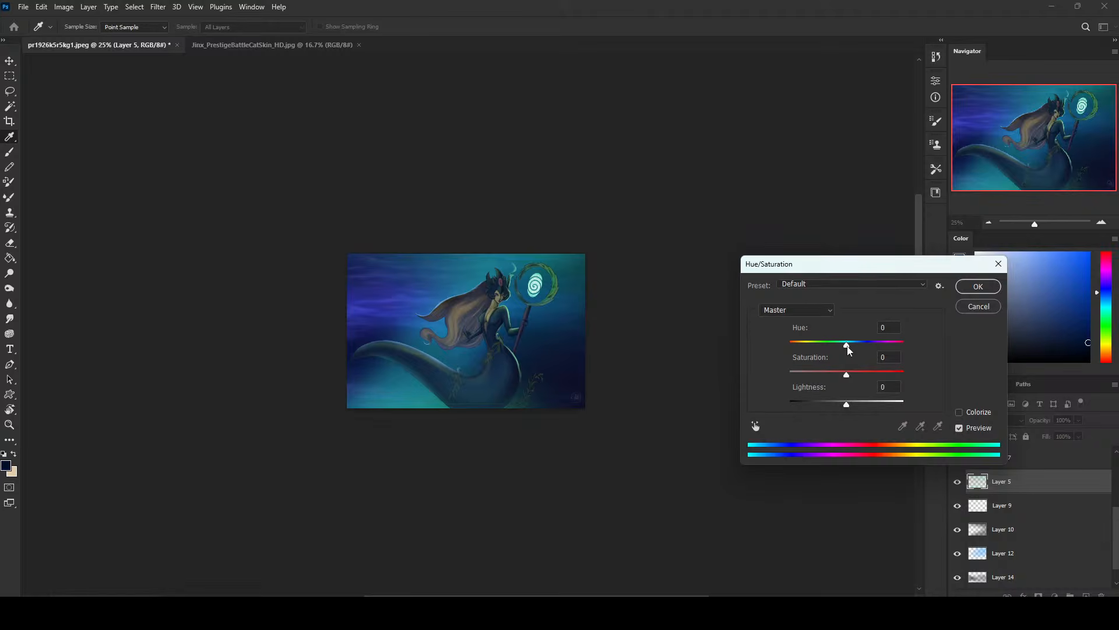
mouse_move(848, 349)
left_mouse_down()
mouse_move(834, 346)
mouse_move(865, 347)
left_mouse_up()
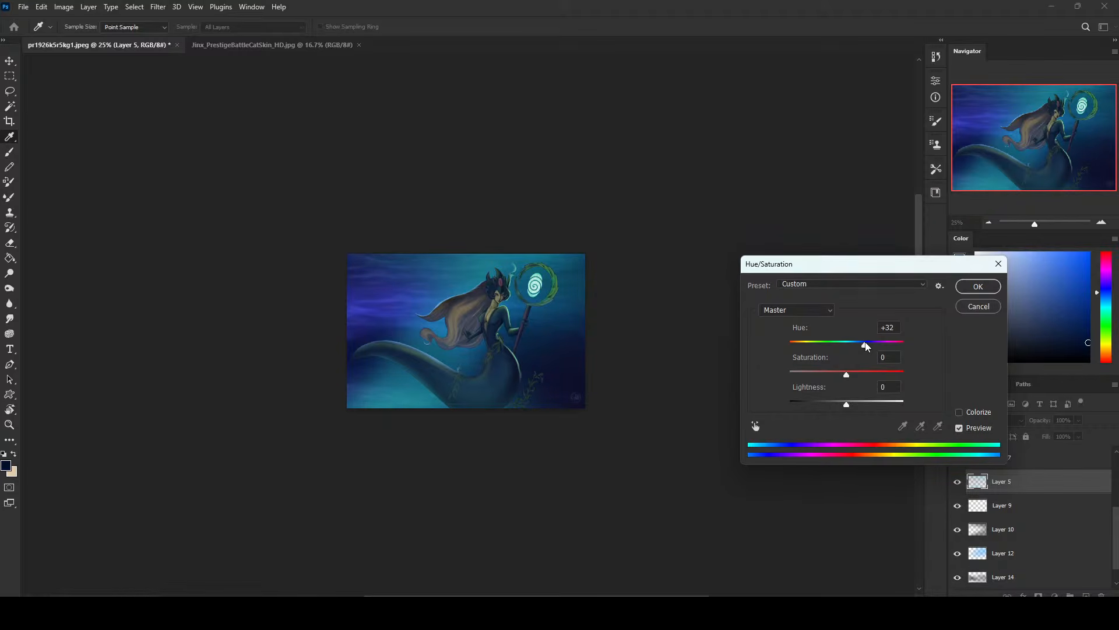
left_click(978, 287)
Check Layer 4 and Layer 13 by toggling their visibility, and merge Layer 13 down into Layer 4
scroll(1117, 553, "down", 1)
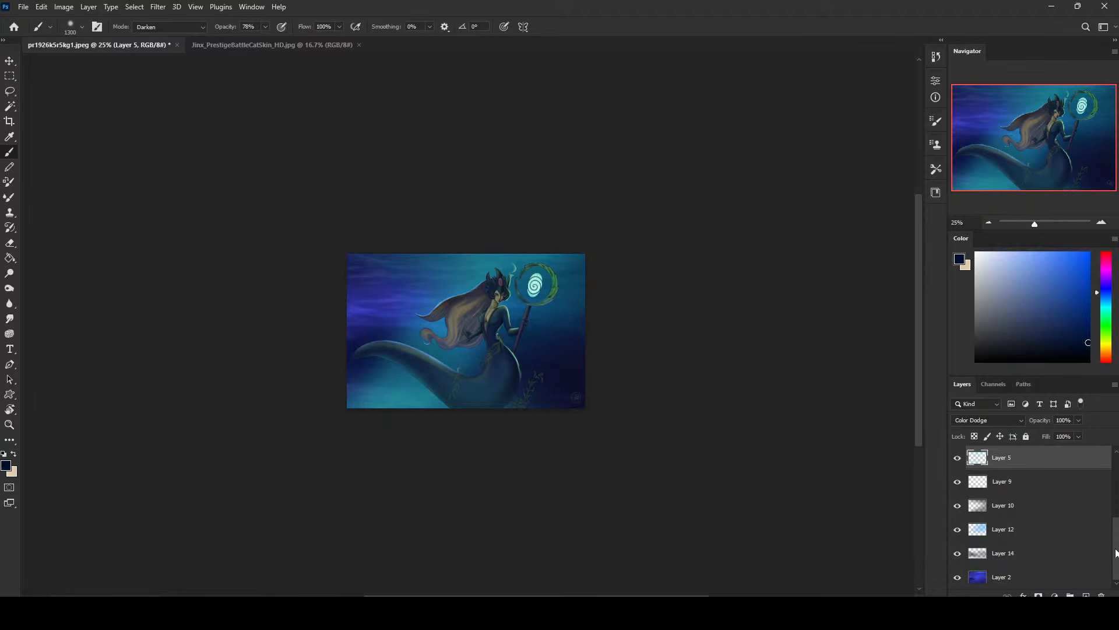
scroll(1117, 545, "up", 4)
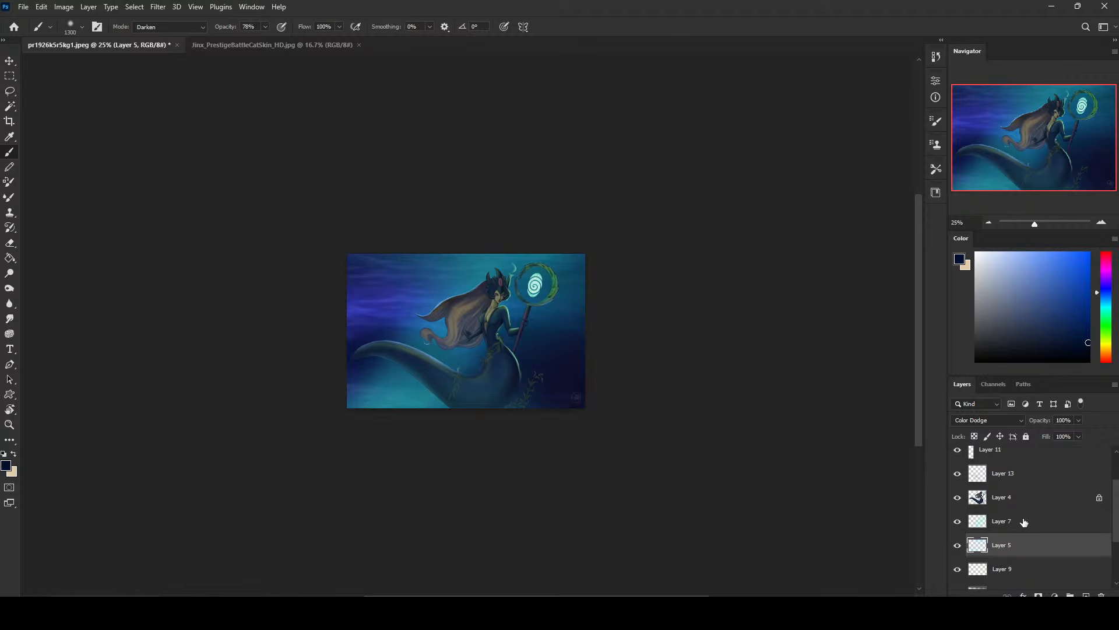
left_click(1024, 522)
left_click(1024, 502)
left_click(955, 500)
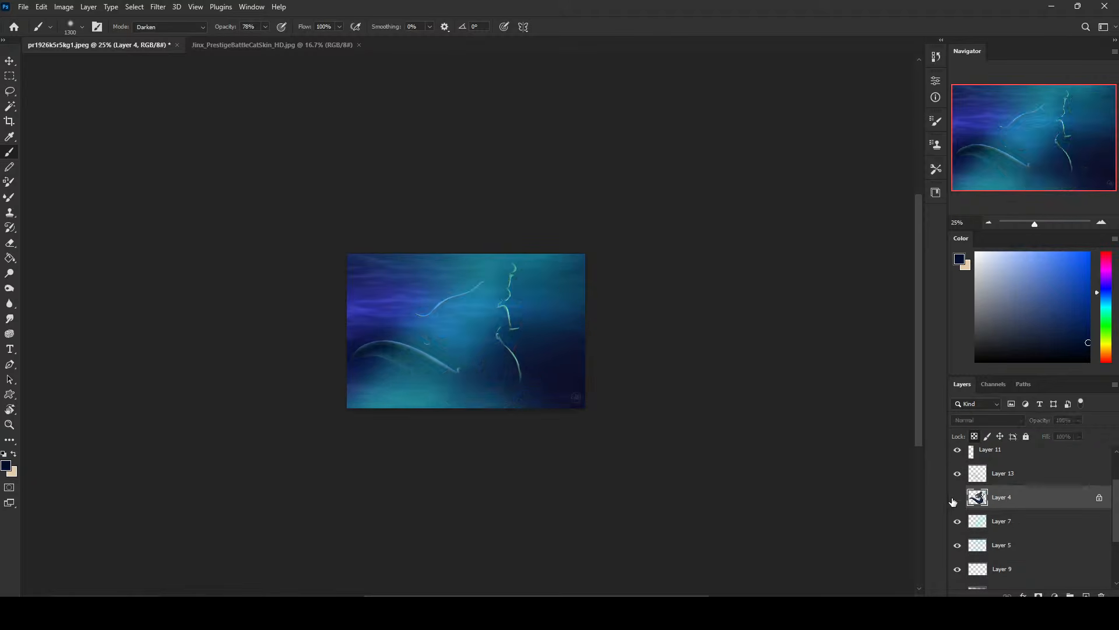
left_click(956, 499)
left_click(958, 477)
left_click(956, 477)
left_click(957, 477)
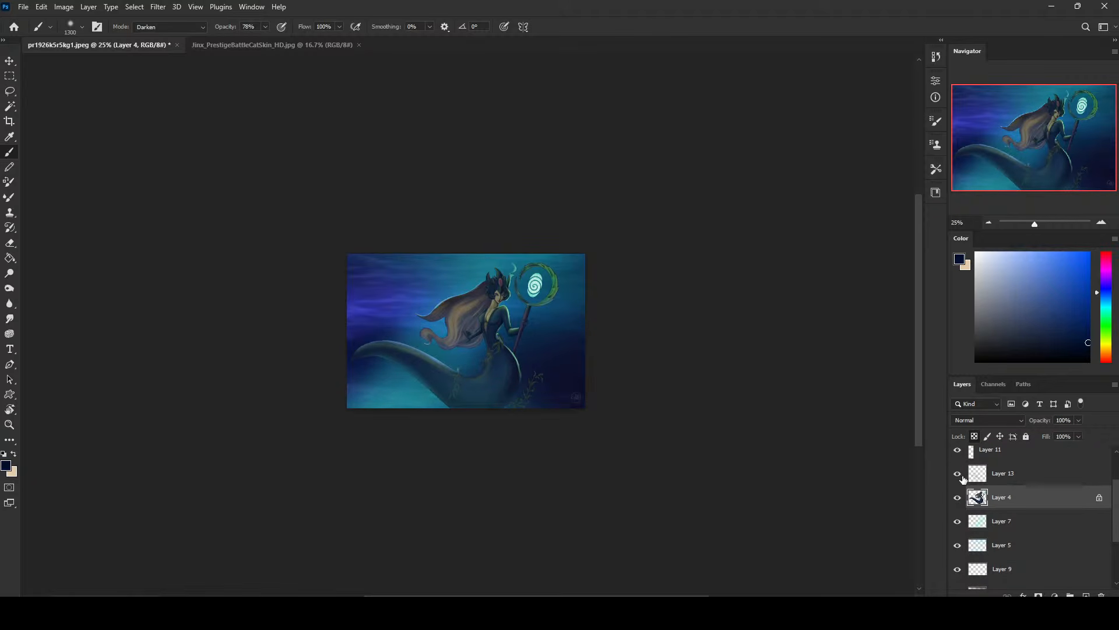
right_click(1017, 477)
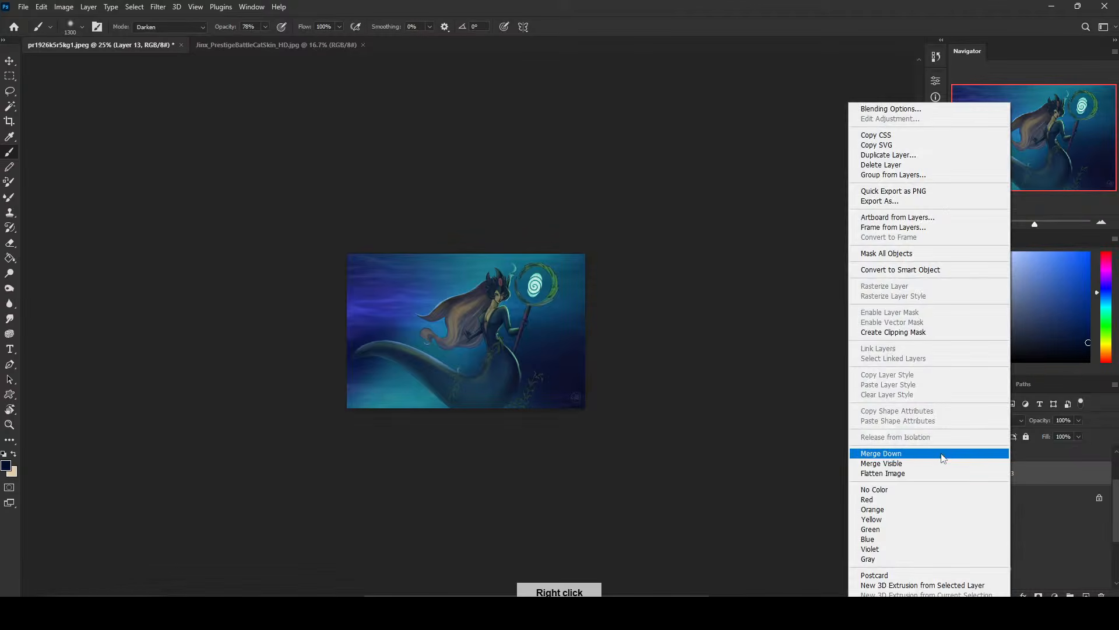
left_click(962, 452)
Lasso the glowing wisp beside the crown on Layer 11, delete it and clear the selection
scroll(1049, 508, "up", 2)
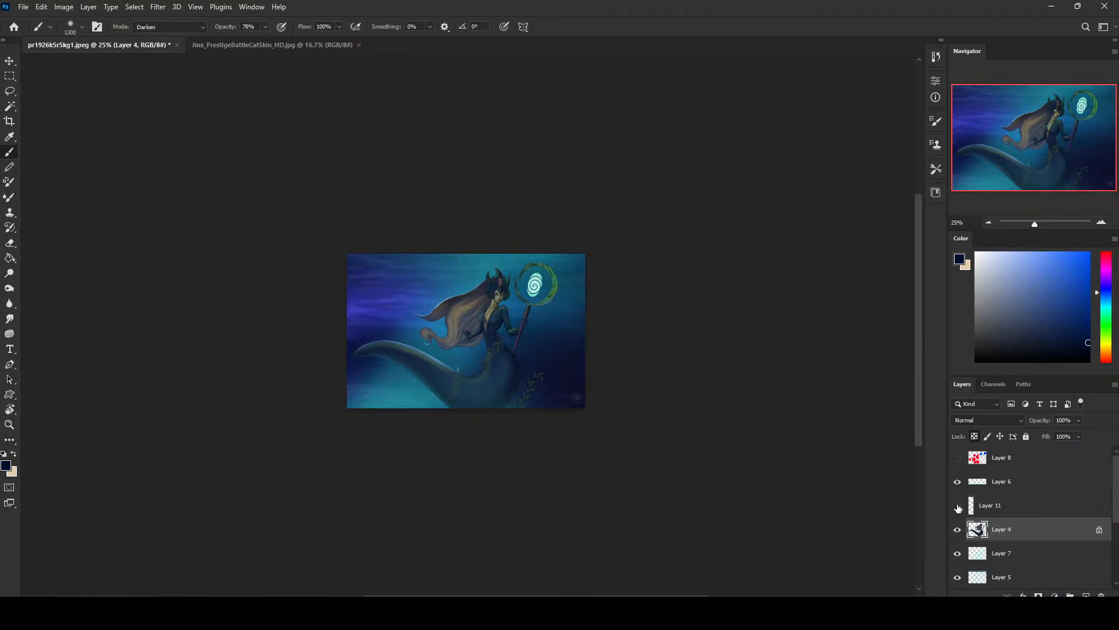
right_click(998, 508)
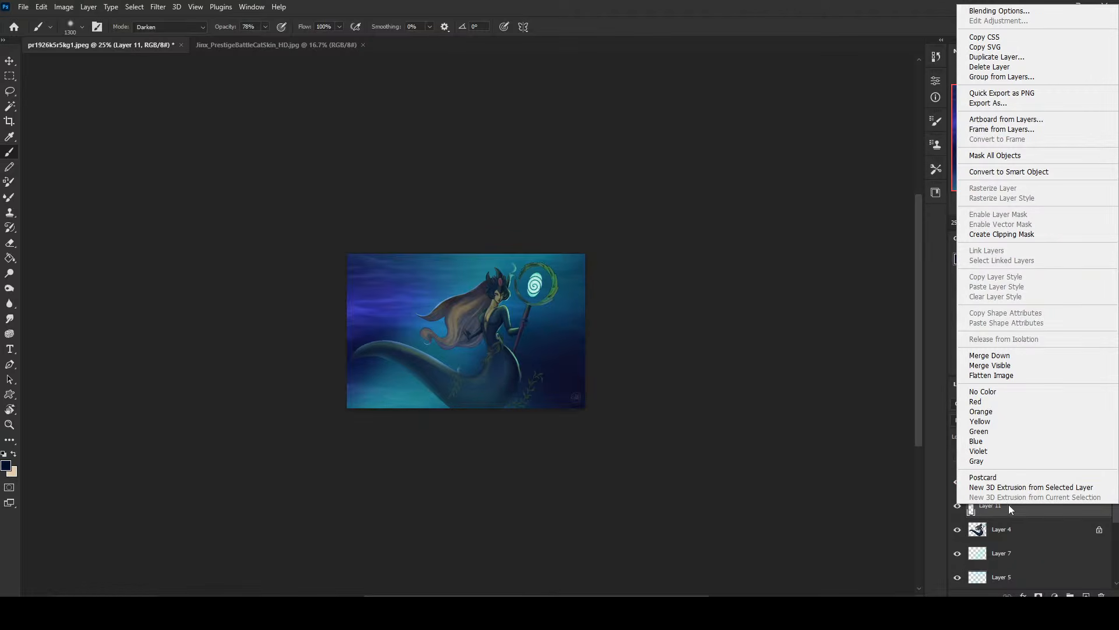
left_click(1020, 513)
key("z")
left_click_drag(481, 232, 586, 306)
key("l")
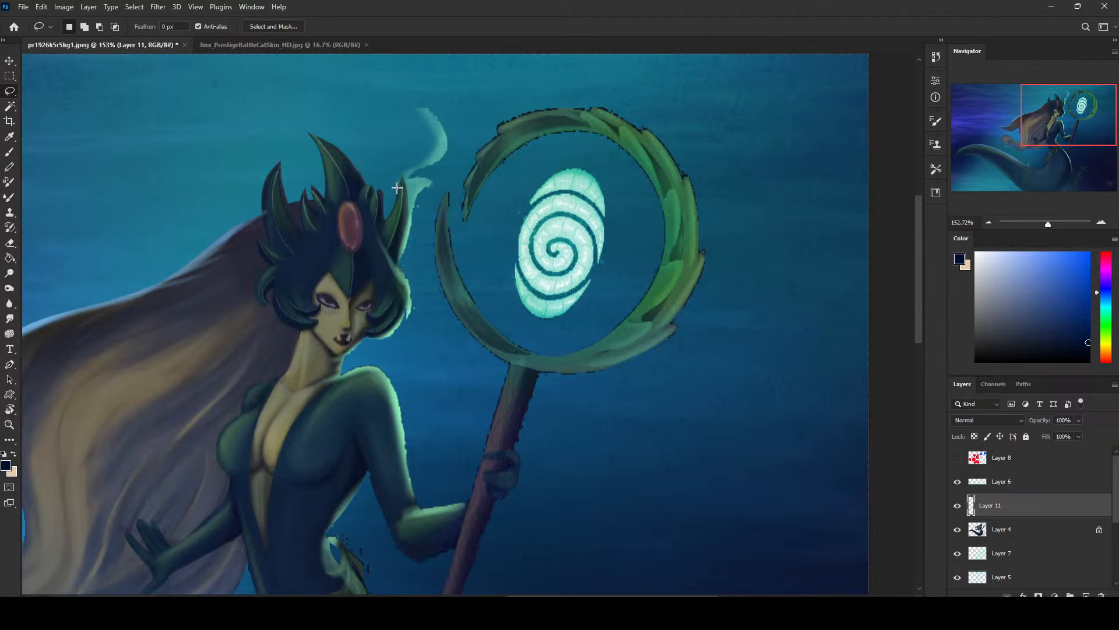
mouse_move(397, 187)
left_mouse_down()
mouse_move(415, 228)
mouse_move(448, 163)
mouse_move(392, 94)
left_mouse_up()
key("Delete")
key("ctrl+0")
key("ctrl+minus")
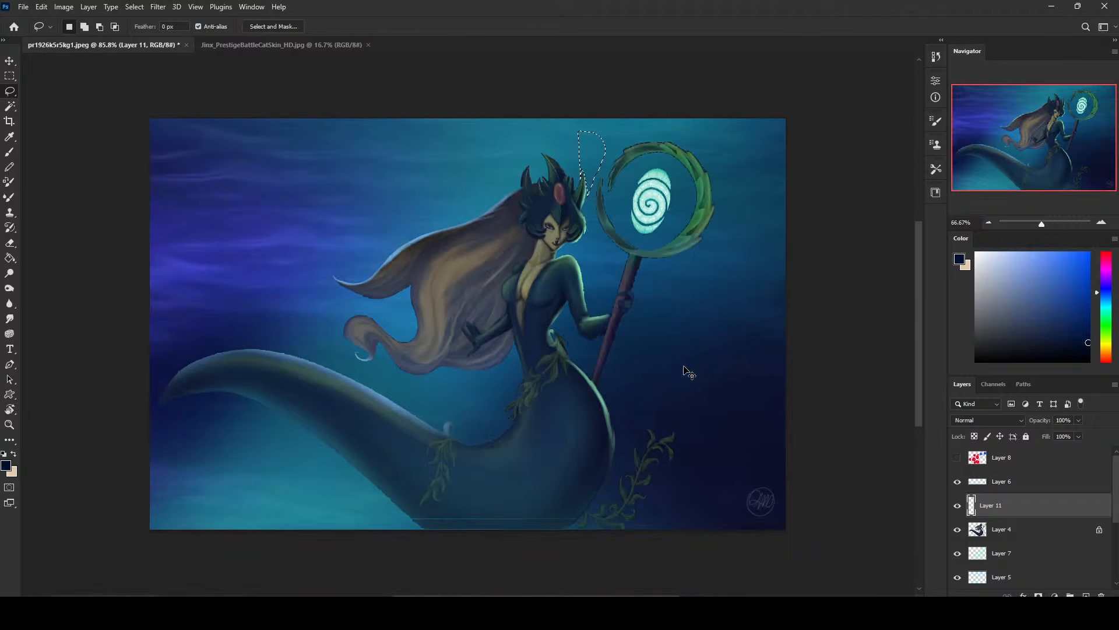
key("ctrl+minus")
key("m")
right_click(601, 306)
left_click(637, 315)
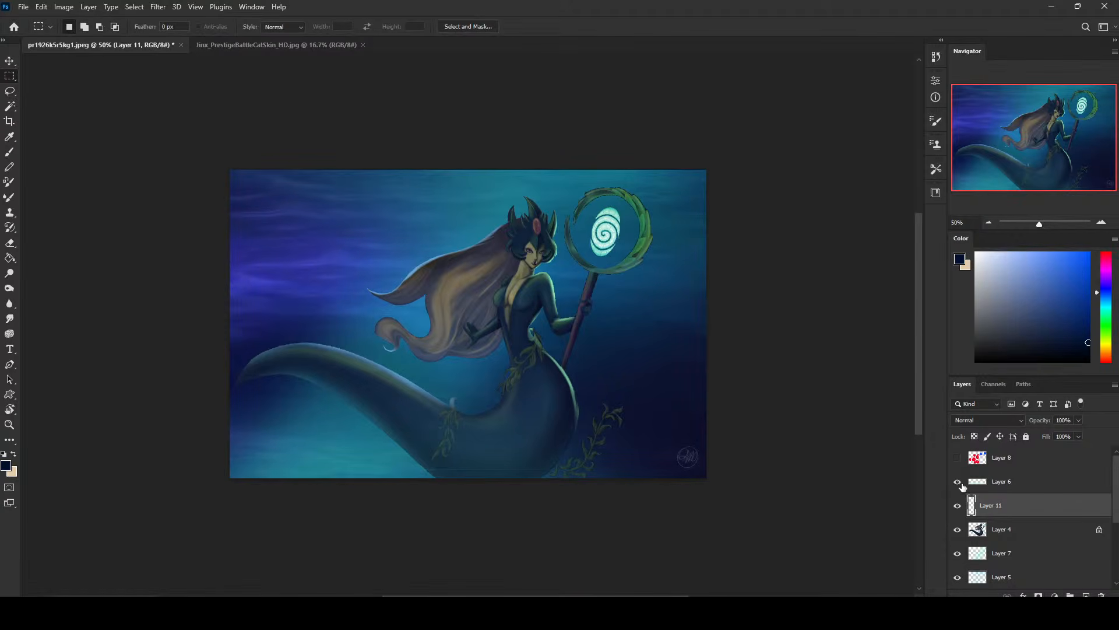
Merge Layer 11 down into Layer 4 and check the combined figure by toggling its visibility
right_click(1028, 513)
left_click(1001, 357)
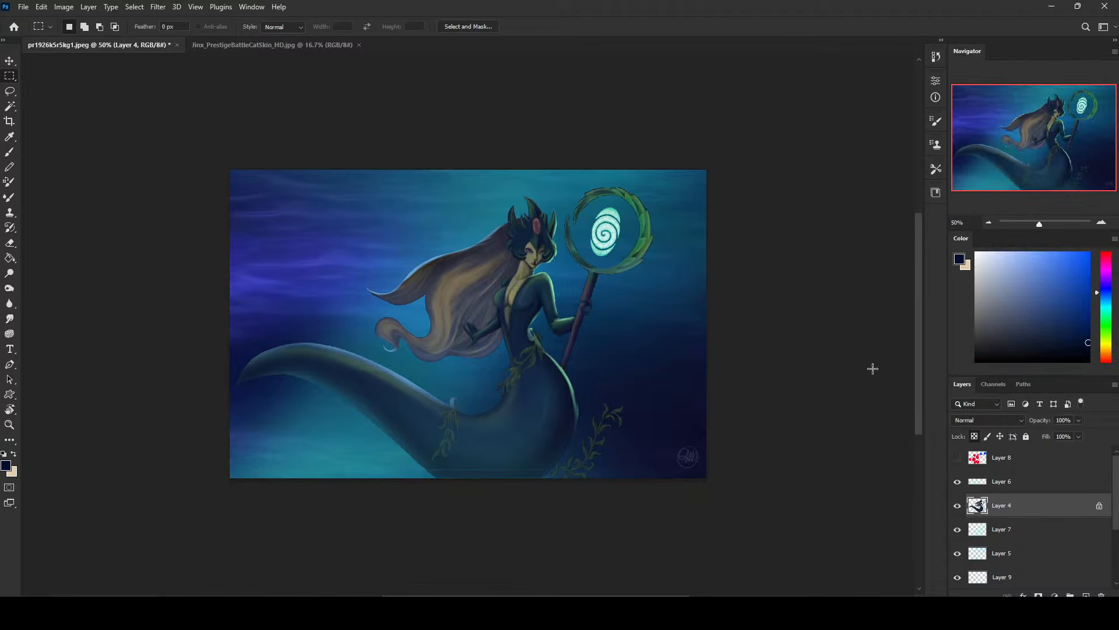
key("ctrl+minus")
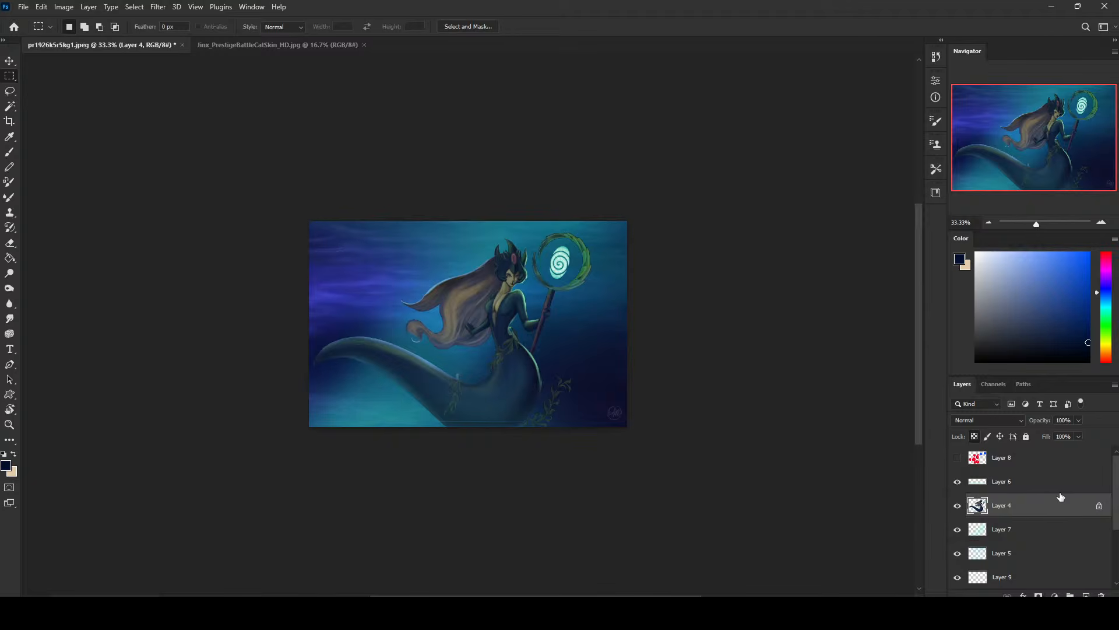
left_click(957, 505)
left_click(957, 505)
left_click(958, 505)
left_click(957, 505)
Free-transform the figure on Layer 4, enlarging it slightly and shifting it within the canvas
key("ctrl+t")
mouse_move(625, 225)
left_mouse_down()
mouse_move(595, 231)
mouse_move(618, 214)
left_mouse_up()
mouse_move(568, 299)
left_mouse_down()
mouse_move(557, 306)
mouse_move(590, 255)
left_mouse_up()
left_click(575, 26)
key("b")
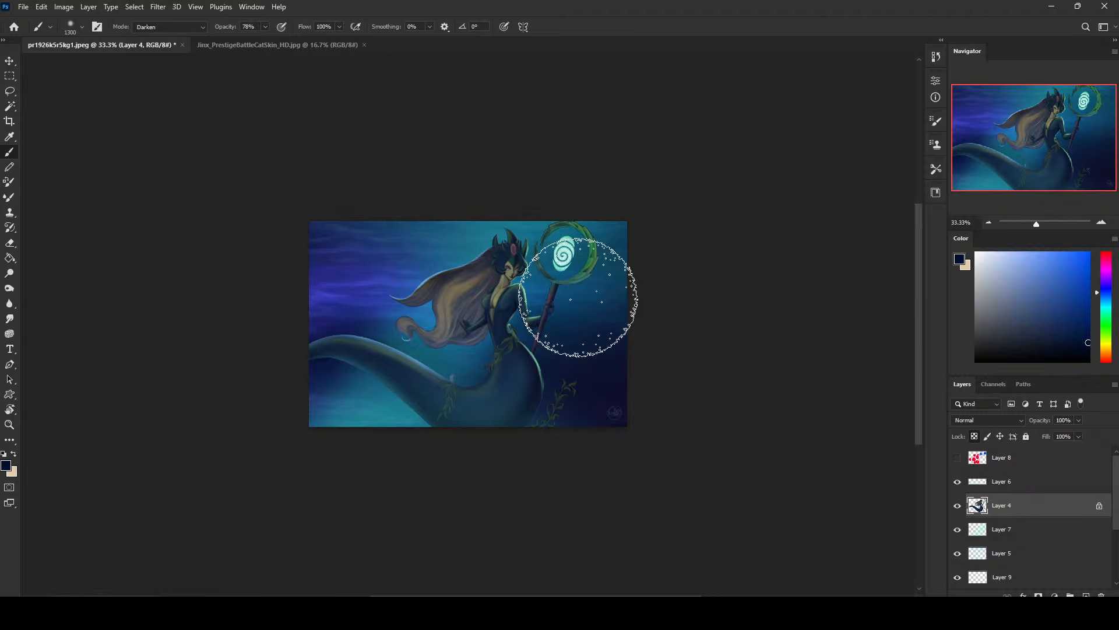
Sample a blue from the background, lighten it to a light blue and reduce the brush to 50 px
scroll(1116, 505, "down", 1)
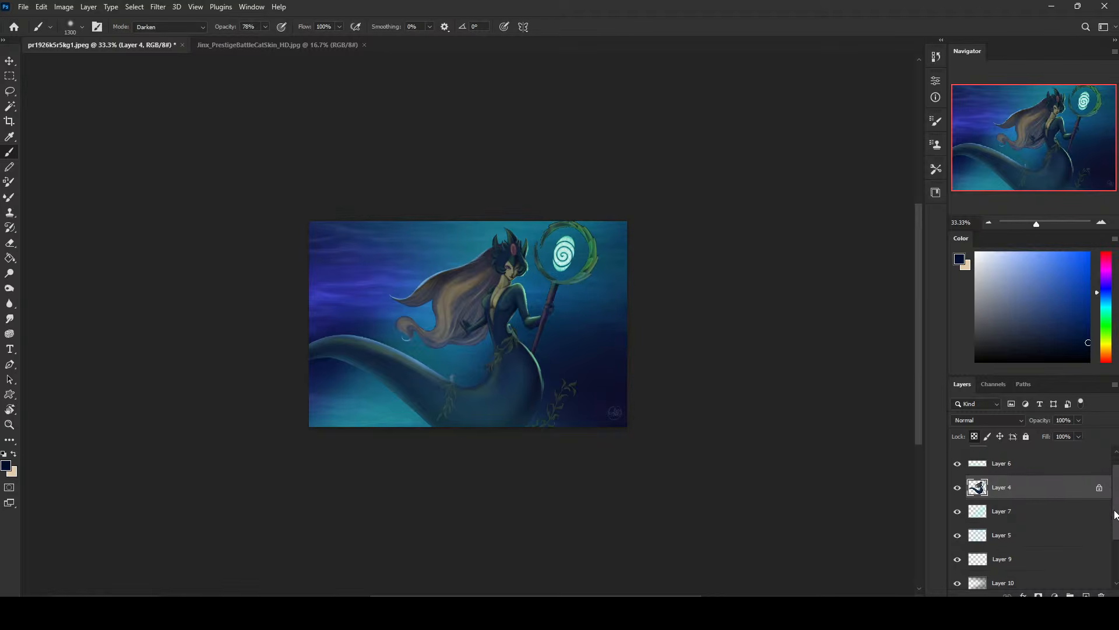
left_click(334, 295, "alt")
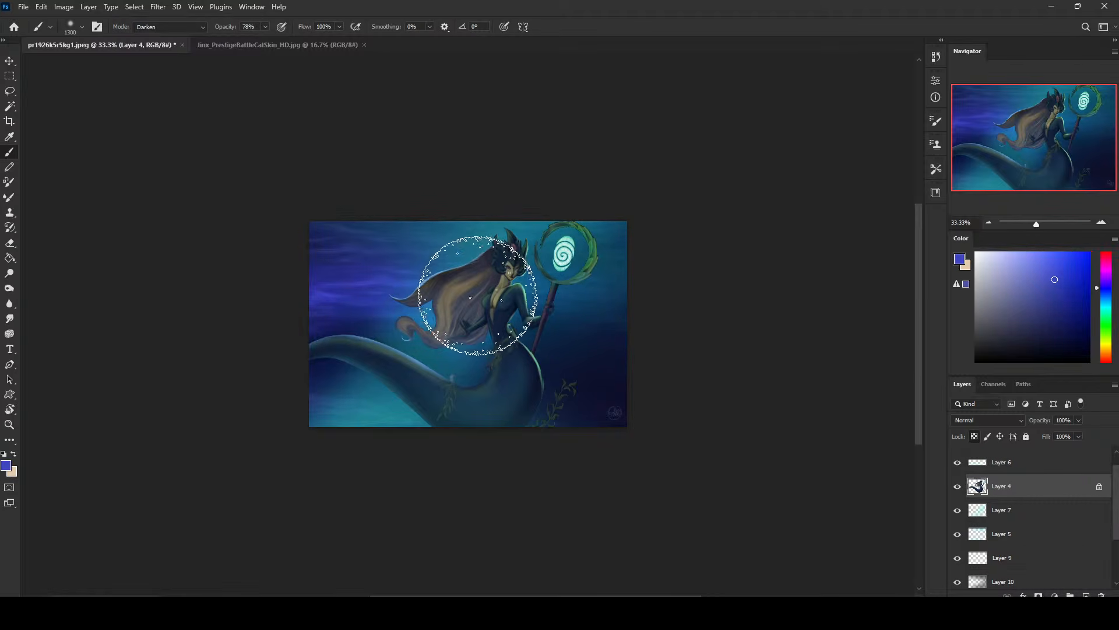
left_click(418, 309, "alt")
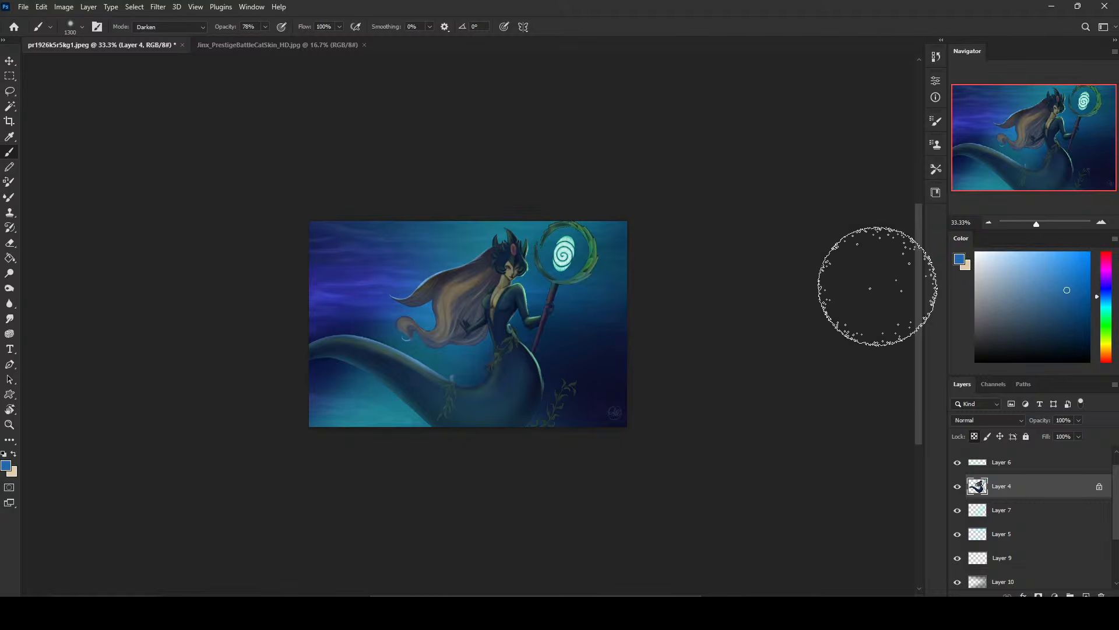
key("bracketleft")
key("bracketleft")
key("bracketleft")
key("bracketleft")
key("bracketleft")
key("bracketleft")
key("bracketleft")
key("bracketleft")
key("bracketleft")
key("bracketleft")
key("bracketleft")
key("bracketleft")
key("bracketleft")
key("bracketleft")
key("bracketleft")
key("bracketleft")
key("bracketleft")
key("bracketleft")
key("bracketleft")
key("bracketleft")
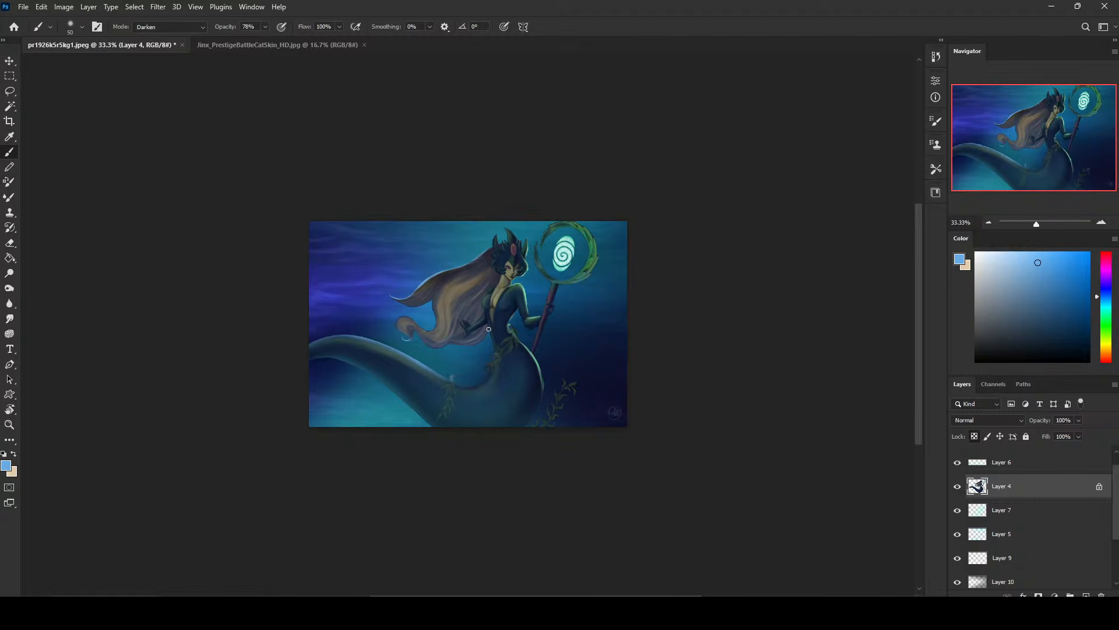
Switch the brush to Normal blending mode and choose another brush tip
left_click(192, 28)
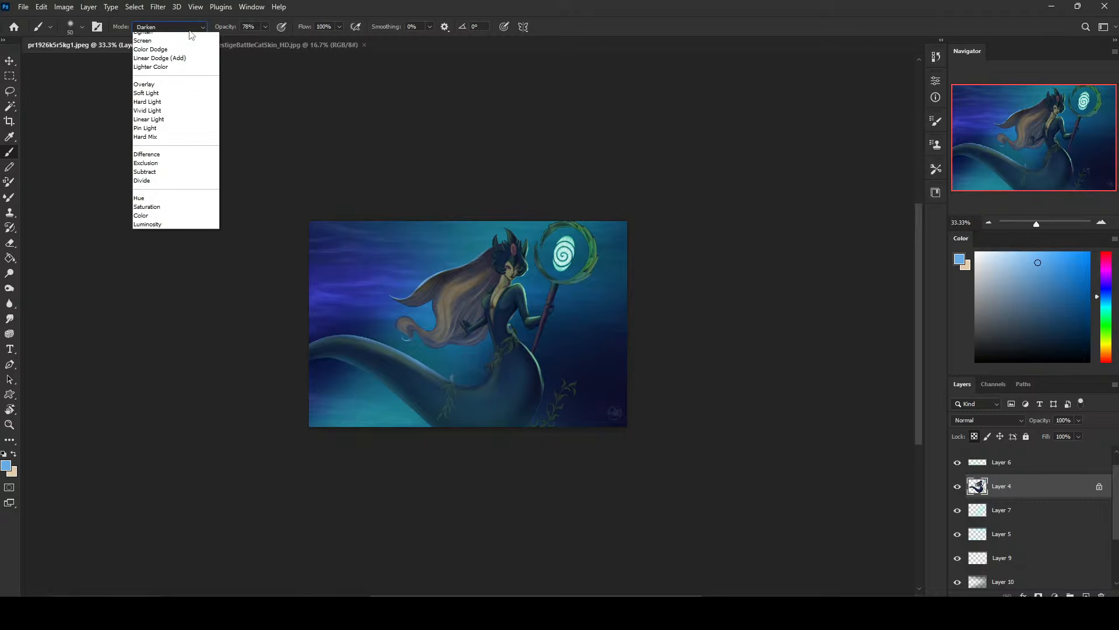
left_click(191, 38)
right_click(525, 297)
double_click(595, 524)
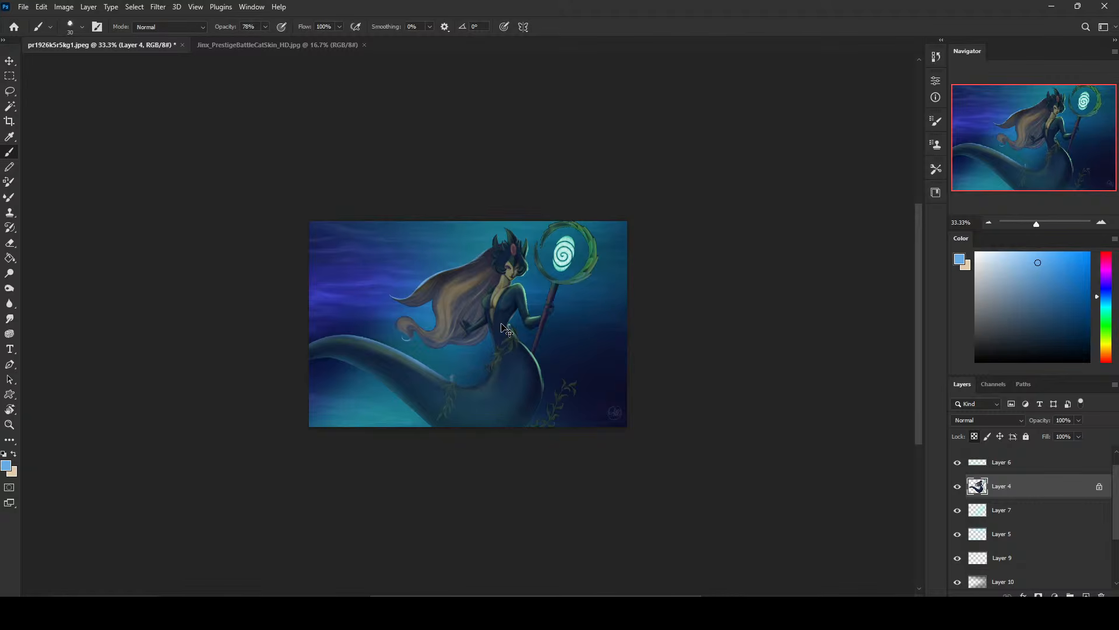
Paint light blue rim light along the waist vines, the tail's inner curve and the hair's lower edge, with a brush up to 70 px
key("ctrl+plus")
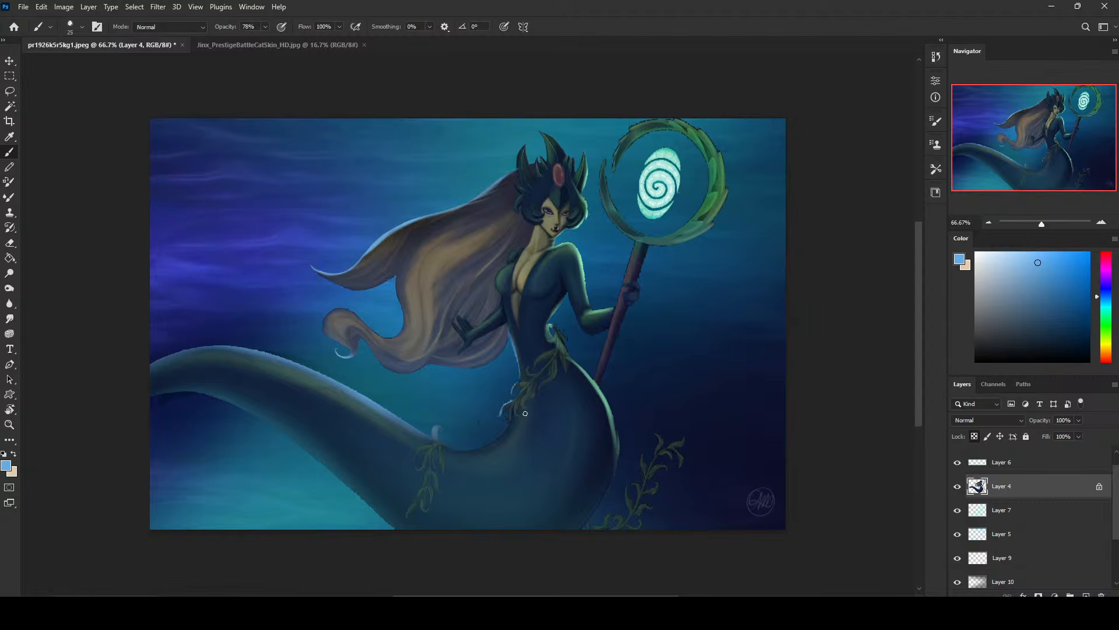
key("bracketright")
key("bracketright")
key("bracketright")
key("bracketright")
key("bracketright")
key("bracketright")
key("bracketleft")
key("bracketleft")
key("bracketleft")
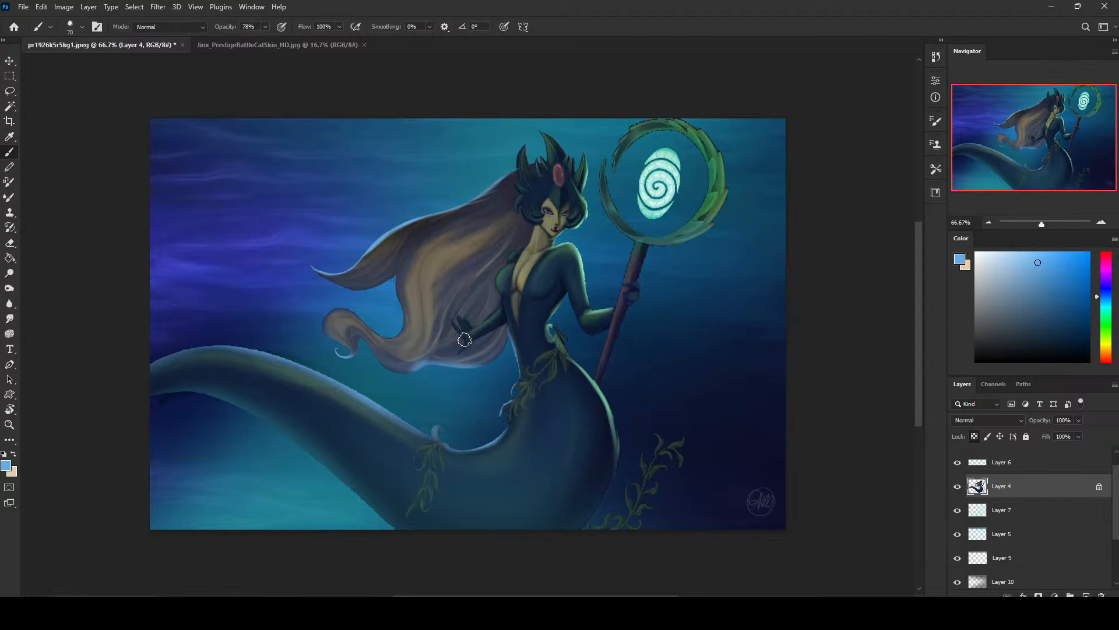
Sample a darker blue from the background and paint over the light strokes under the hair with a 30 px brush
left_click(424, 388, "alt")
key("bracketleft")
key("bracketleft")
key("bracketleft")
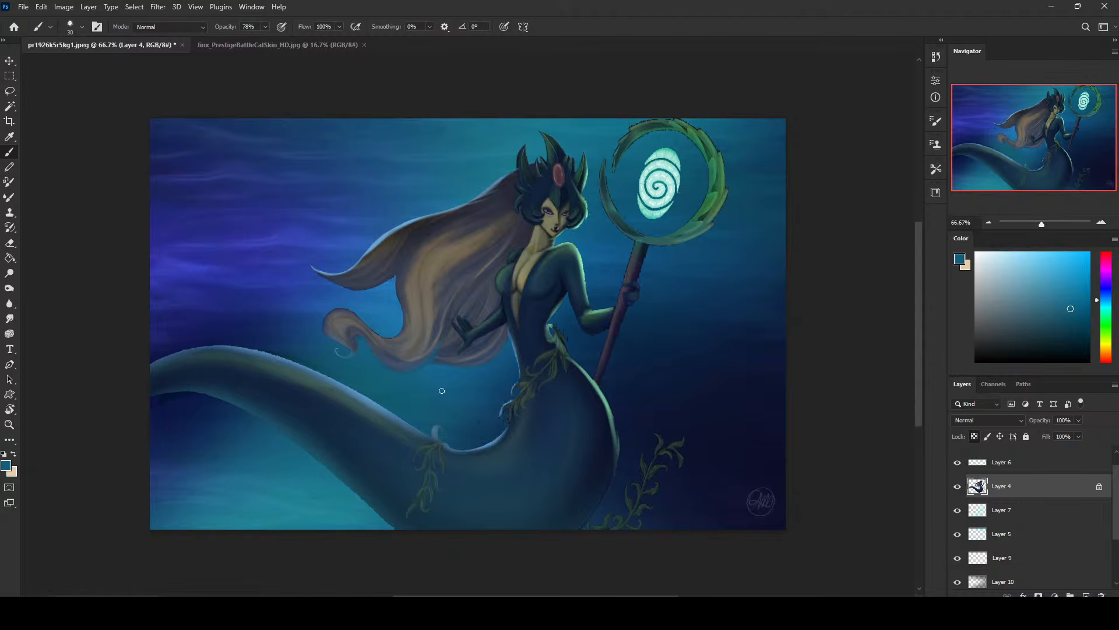
key("ctrl+0")
key("ctrl+minus")
key("ctrl+minus")
key("ctrl+minus")
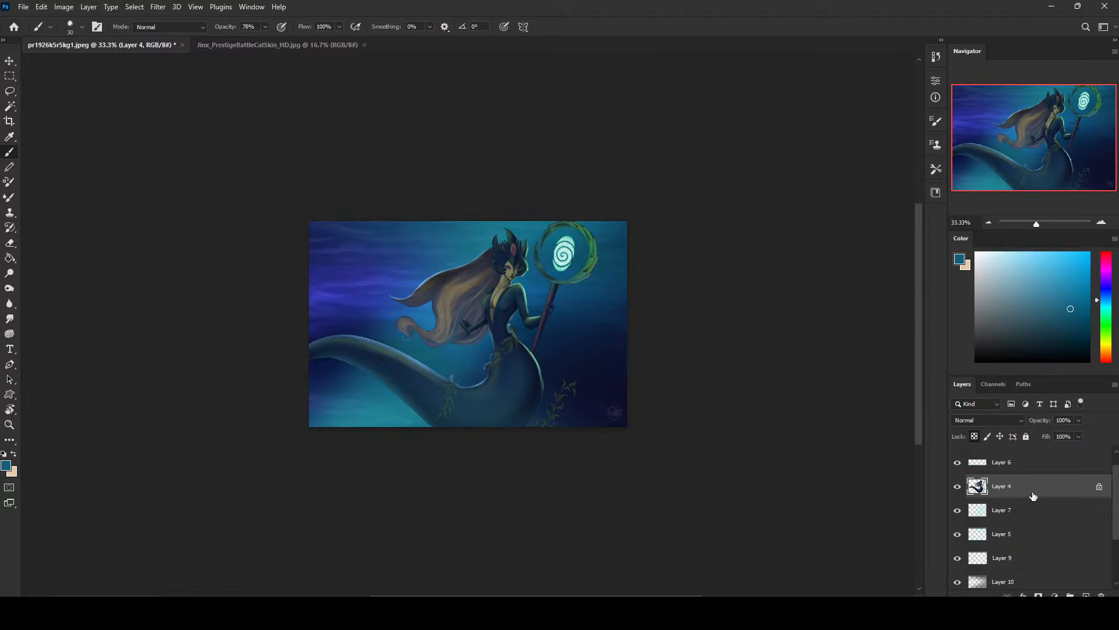
Pick the Dodge tool with the Highlights range at 70% exposure and enlarge its brush for the lower body
left_click(10, 273)
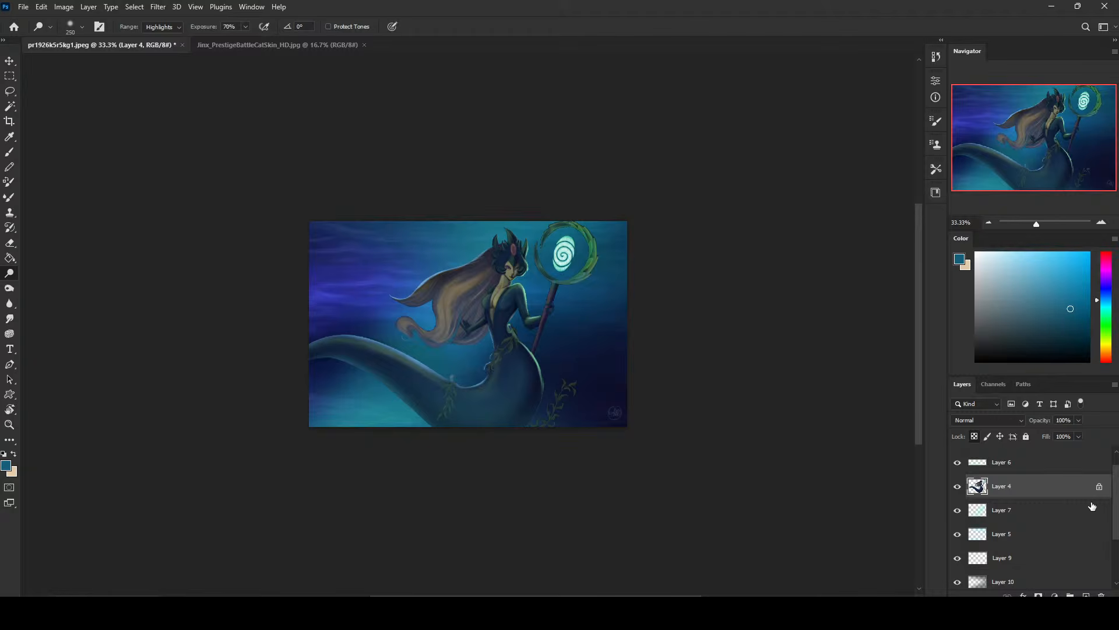
left_click_drag(1117, 515, 1108, 563)
scroll(1079, 535, "up", 3)
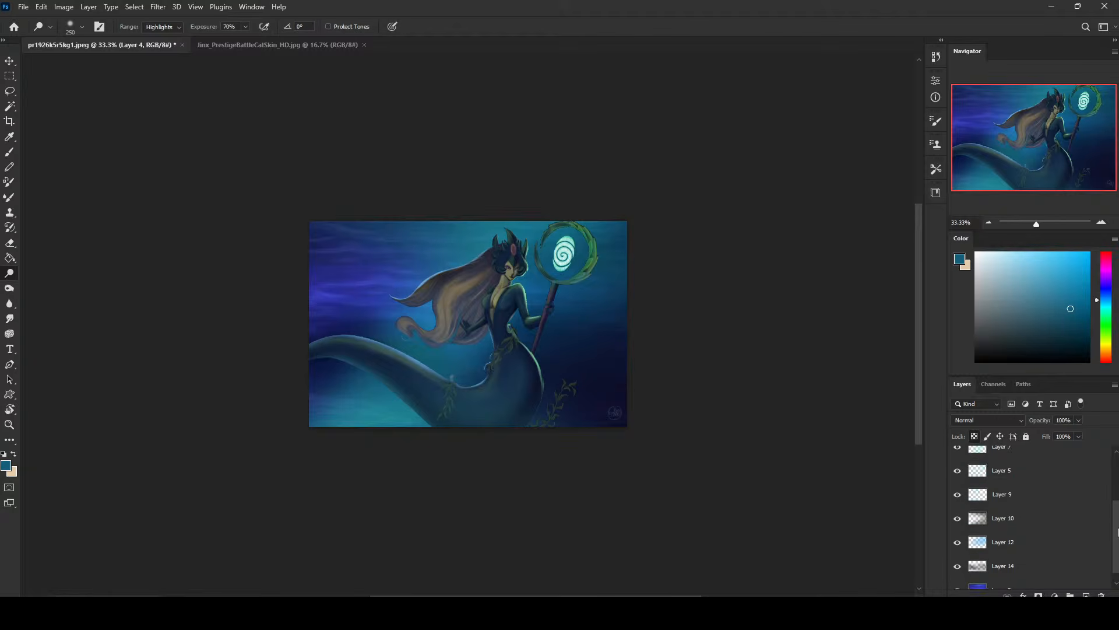
key("bracketright")
key("bracketright")
key("bracketright")
key("bracketright")
key("bracketright")
key("bracketright")
key("bracketright")
key("bracketright")
key("bracketright")
key("bracketright")
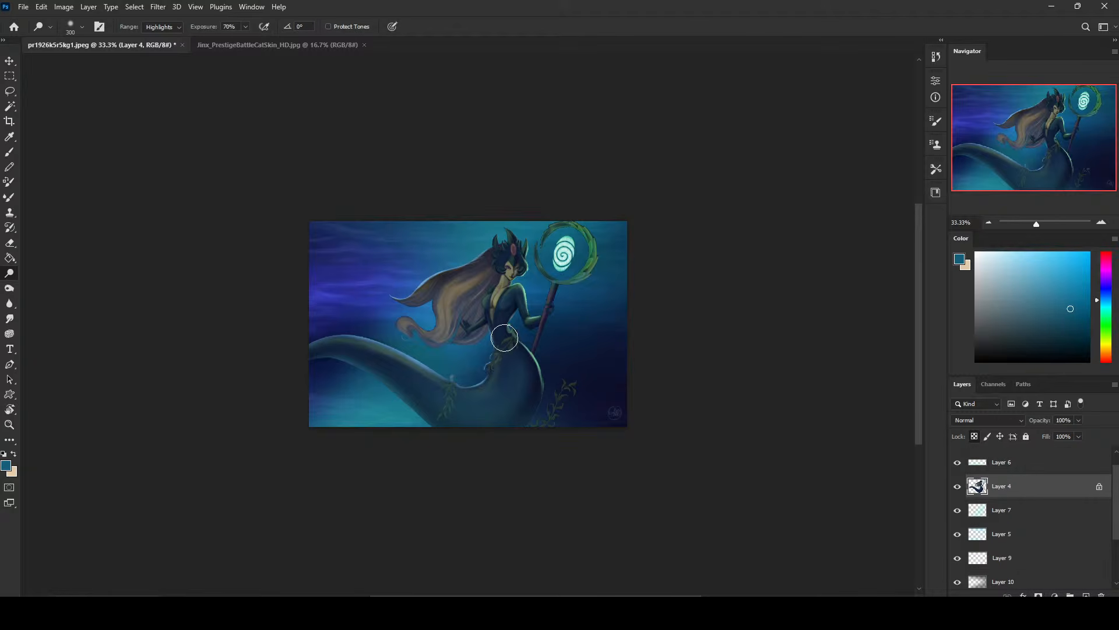
Try dodging the figure's hip and tail on Layer 4, reduce the brush to 1000 px and undo the stroke
left_click_drag(520, 368, 495, 407)
key("bracketleft")
key("bracketleft")
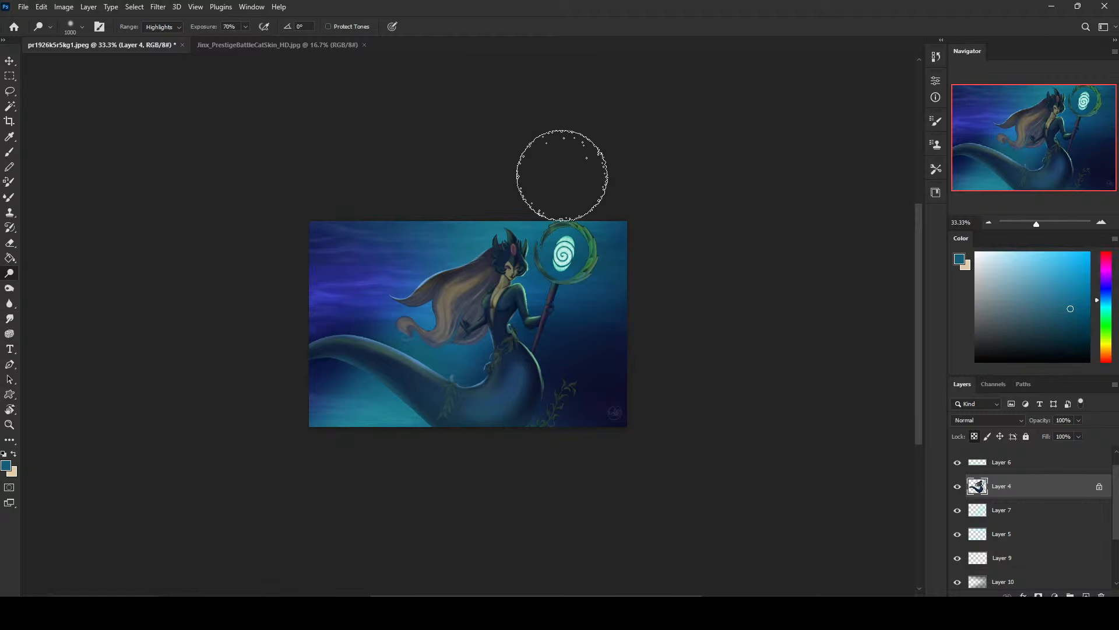
key("ctrl+z")
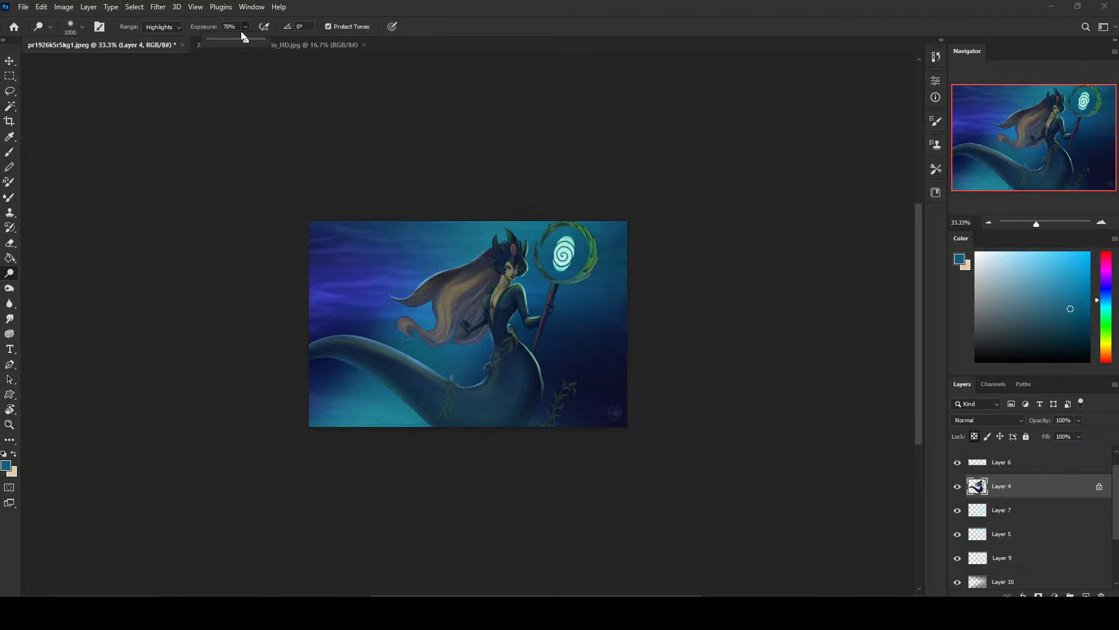
Lower the Dodge exposure to 33%, reduce the brush to 80 px and brighten highlights on the figure's waist and hip
left_click_drag(244, 37, 225, 37)
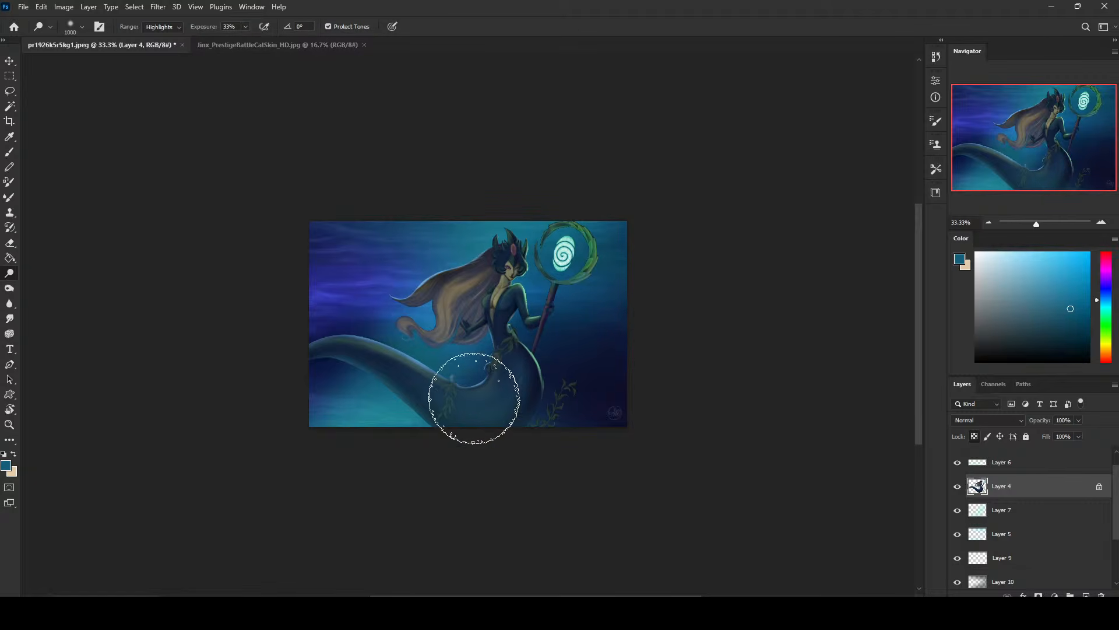
key("bracketleft")
key("bracketleft")
key("bracketleft")
key("bracketleft")
key("bracketleft")
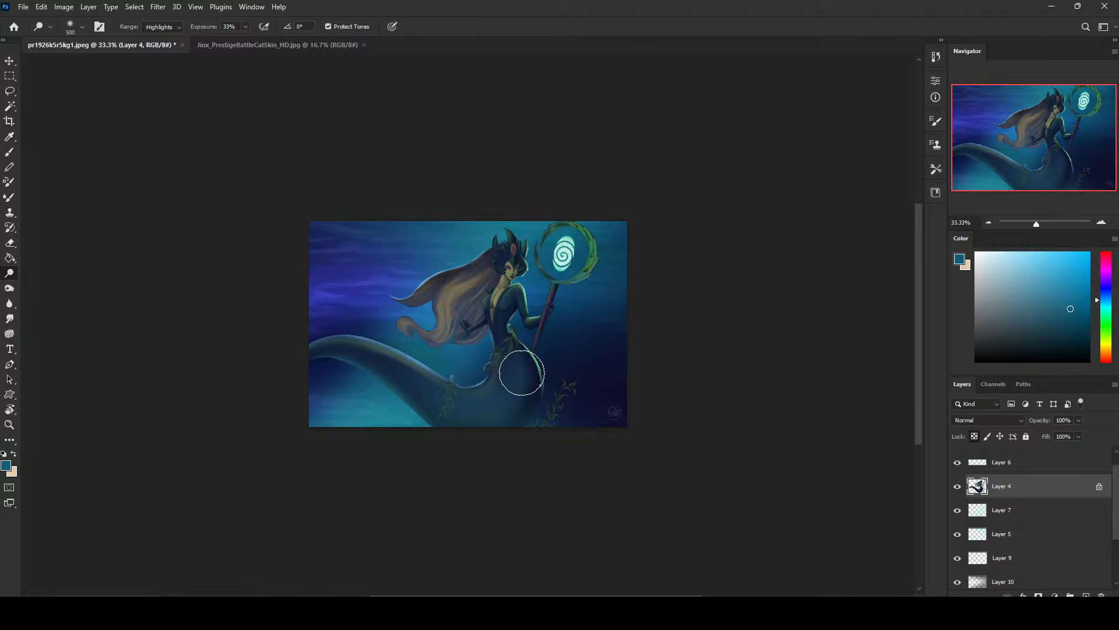
key("bracketleft")
key("bracketleft")
key("bracketleft")
key("bracketleft")
key("bracketleft")
key("bracketleft")
key("bracketleft")
key("bracketright")
key("bracketleft")
key("bracketleft")
key("bracketleft")
key("ctrl+plus")
key("ctrl+plus")
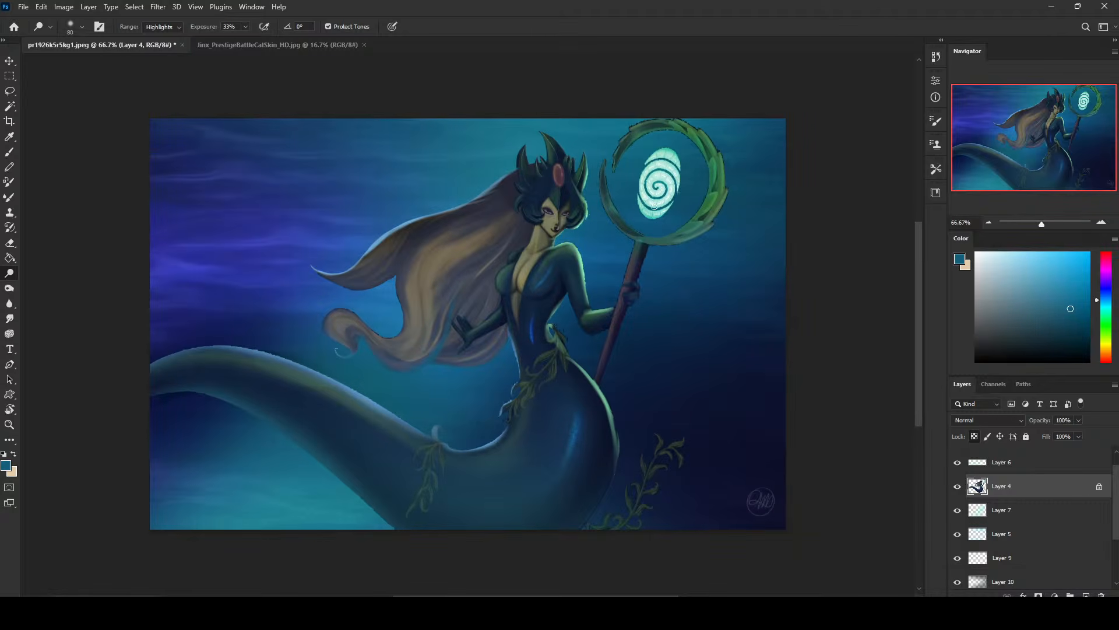
Switch to the Brush tool with a bright red colour, a small sketching brush and 100% opacity
key("b")
left_click(1105, 252)
left_click(1089, 252)
right_click(690, 246)
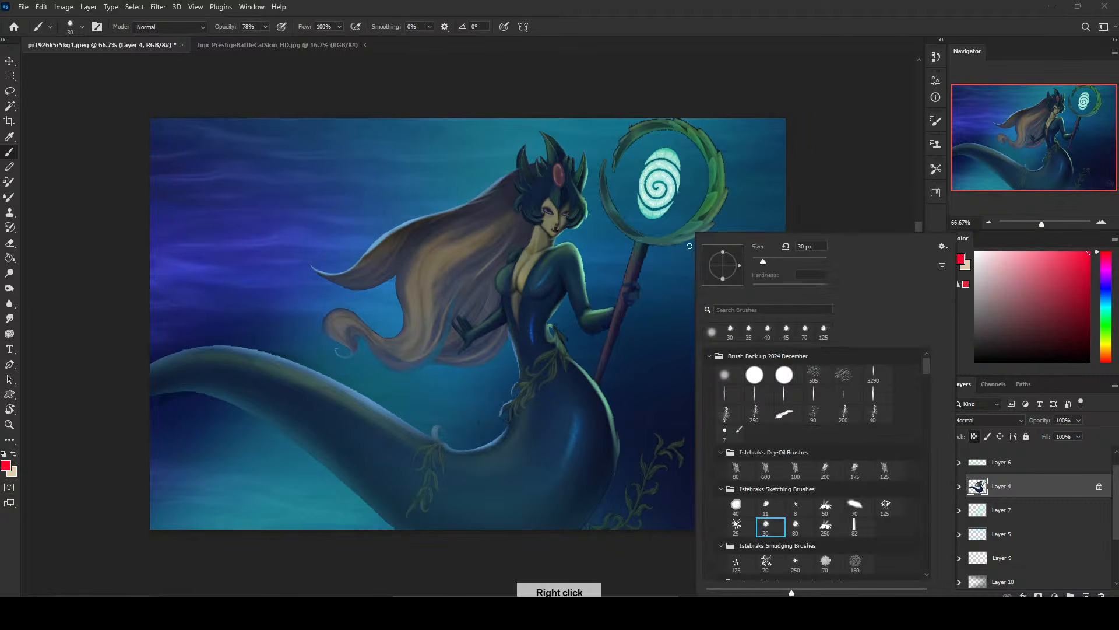
left_click(773, 530)
left_click(821, 180)
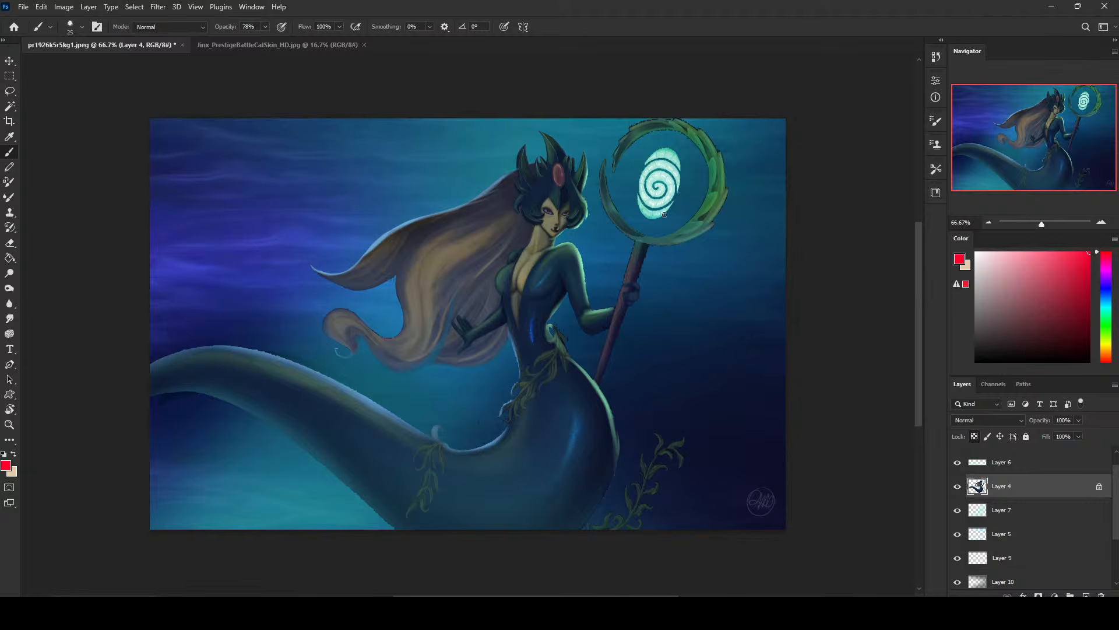
left_click_drag(266, 30, 298, 42)
left_click(692, 257)
Add a new layer above Layer 8 and choose a 9 px hard round brush at 100% hardness
scroll(1032, 474, "up", 1)
left_click(1049, 467)
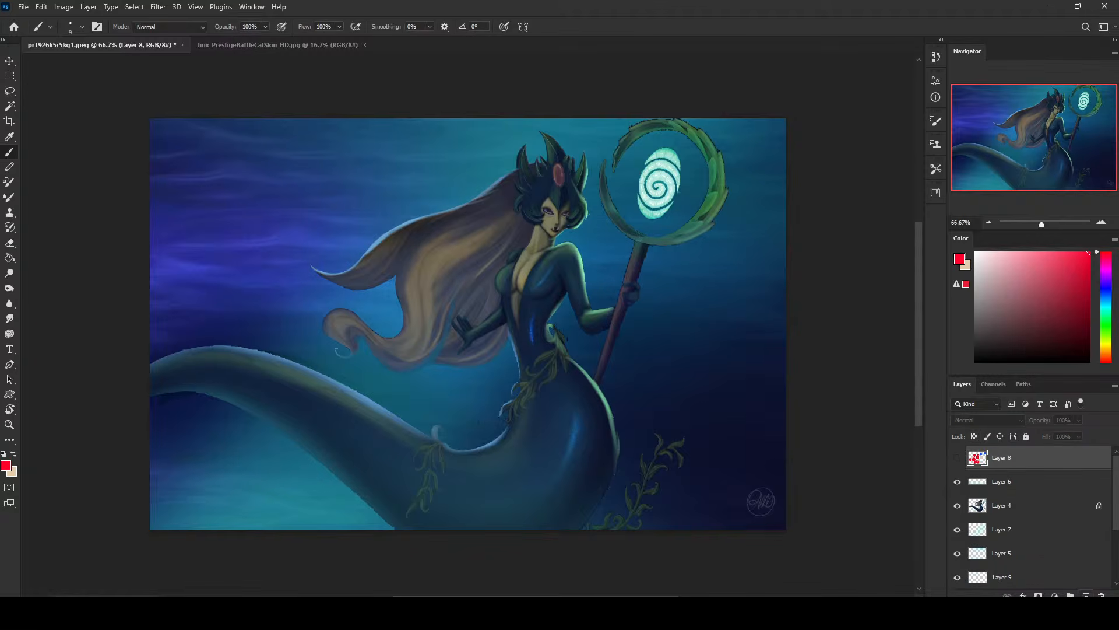
left_click(1086, 595)
right_click(501, 220)
left_click(593, 366)
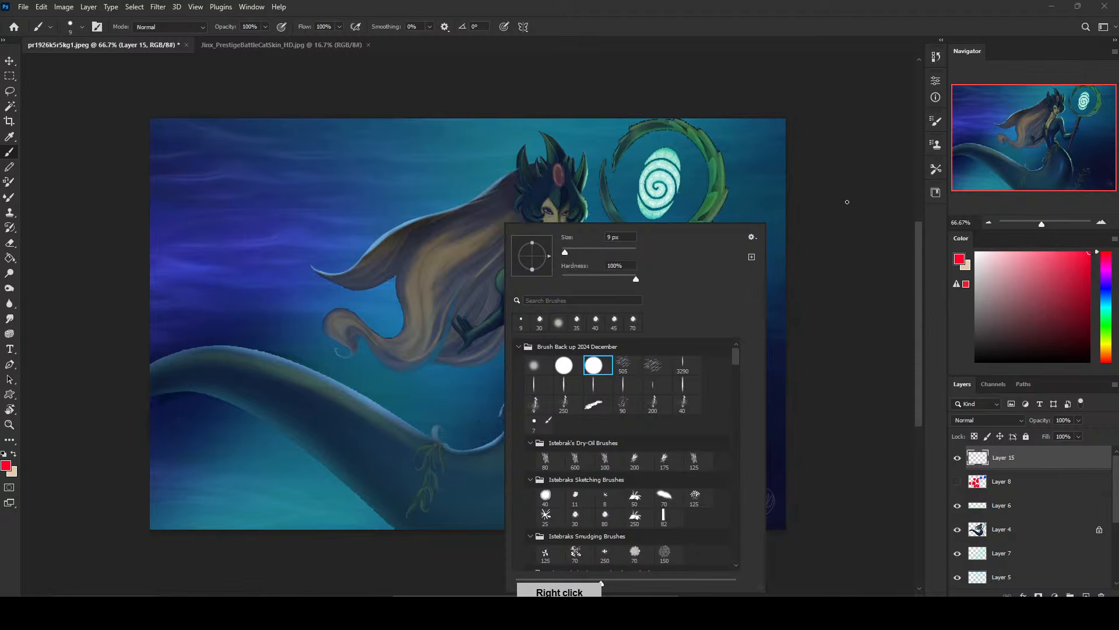
left_click(611, 152)
Sketch a red cross beside the staff and a red box around the face, undoing each mark
left_click_drag(692, 237, 651, 319)
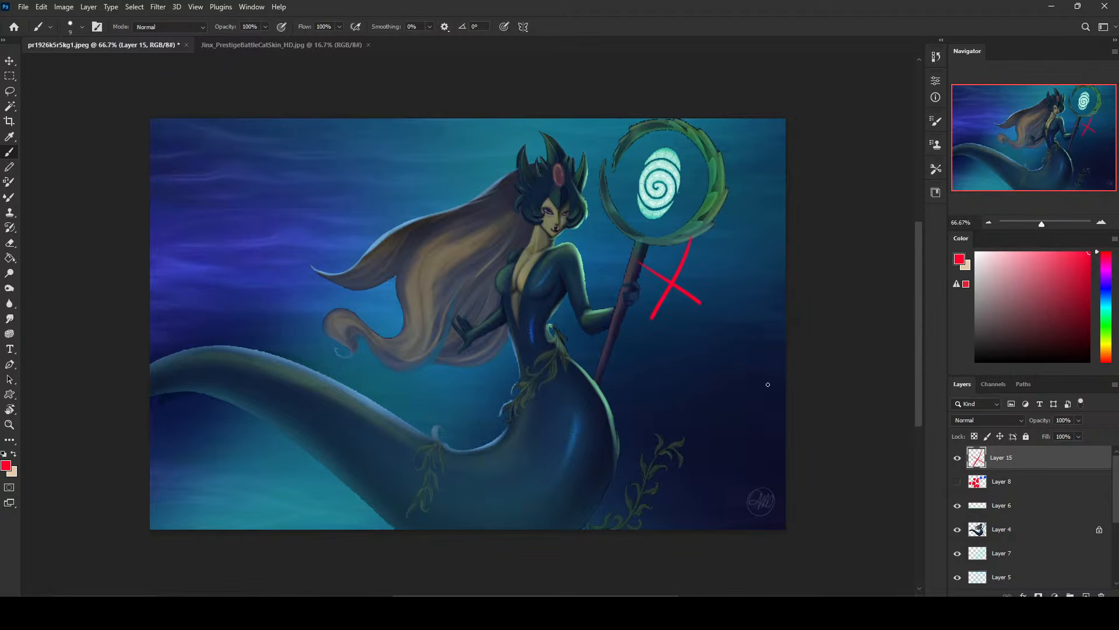
key("ctrl+z")
key("ctrl+z")
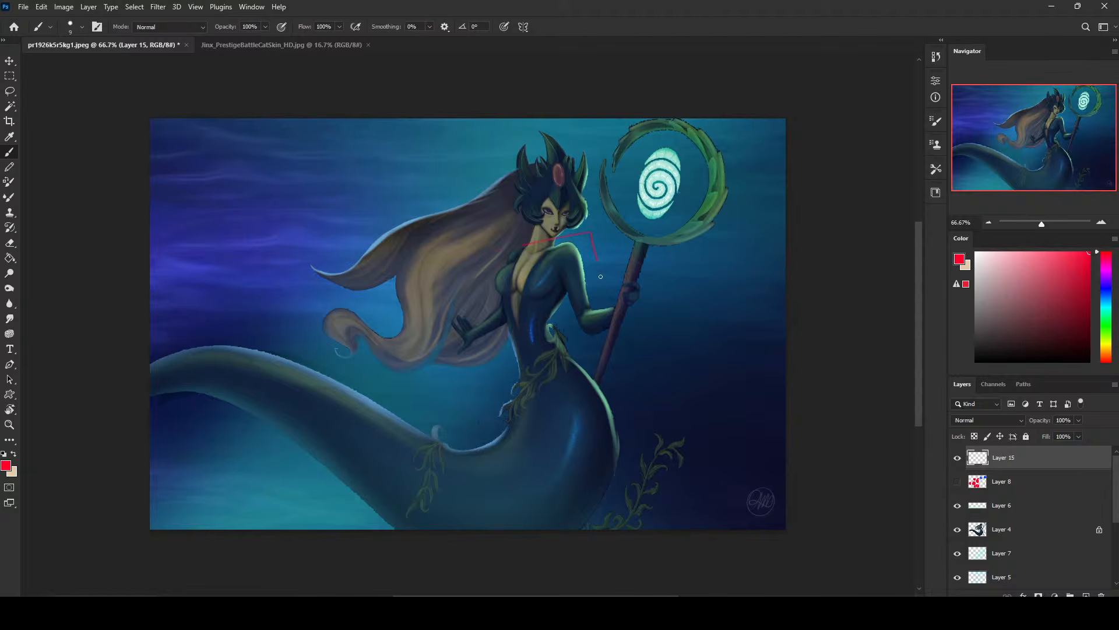
key("ctrl+z")
mouse_move(550, 195)
left_mouse_down()
mouse_move(530, 197)
mouse_move(590, 193)
left_mouse_up()
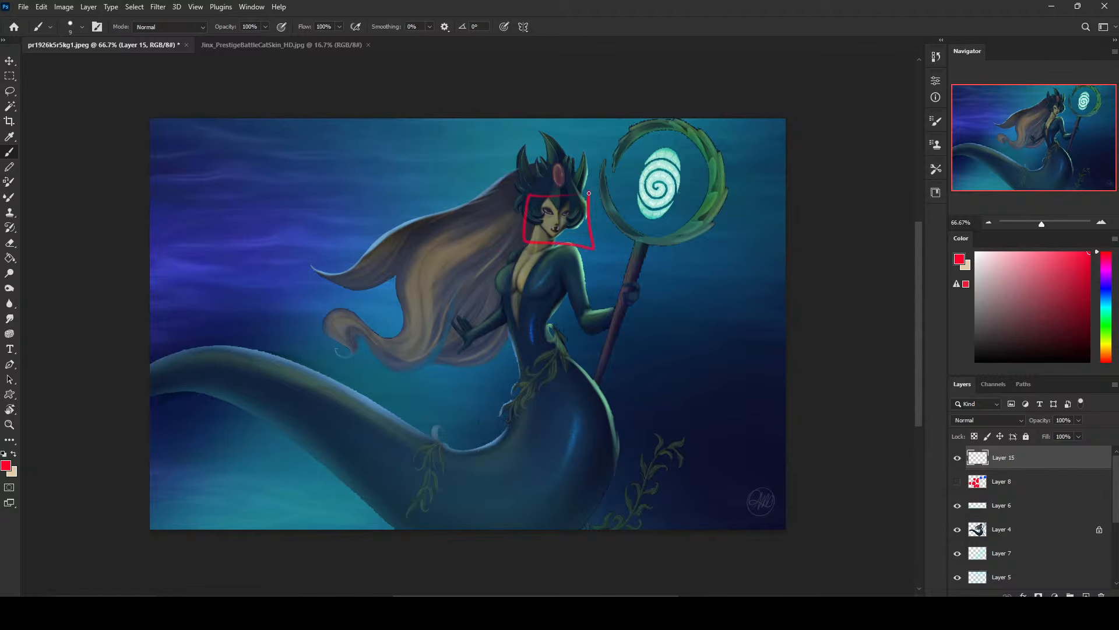
key("ctrl+z")
Examine the figure's face up close, then the whole composition
key("z")
left_click_drag(512, 181, 590, 248)
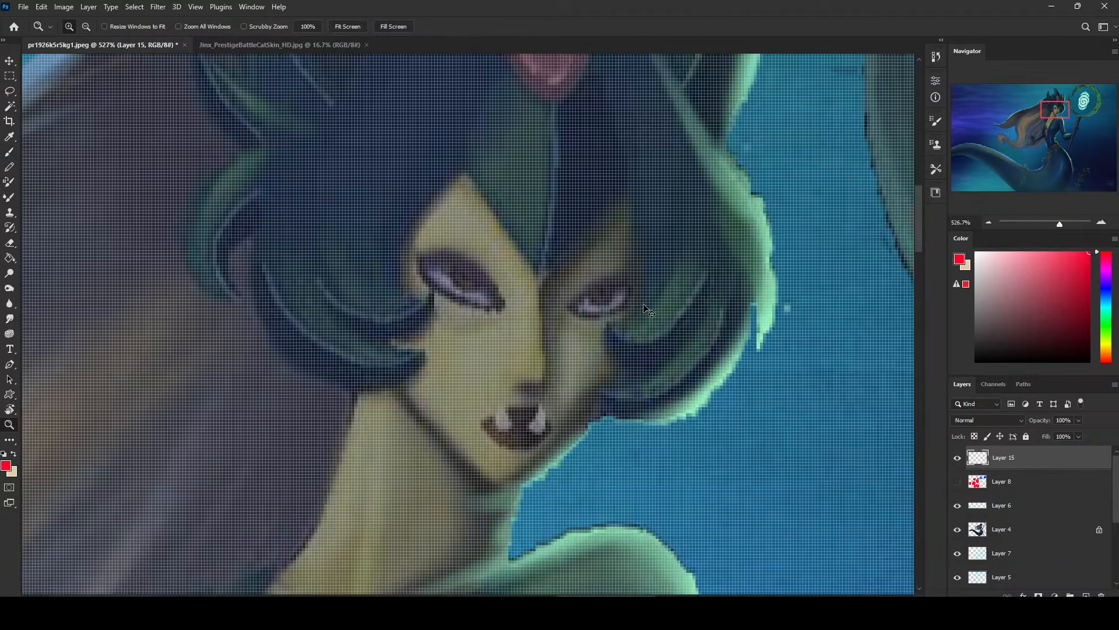
key("ctrl+minus")
key("ctrl+minus")
key("ctrl+minus")
key("ctrl+minus")
key("ctrl+minus")
key("ctrl+minus")
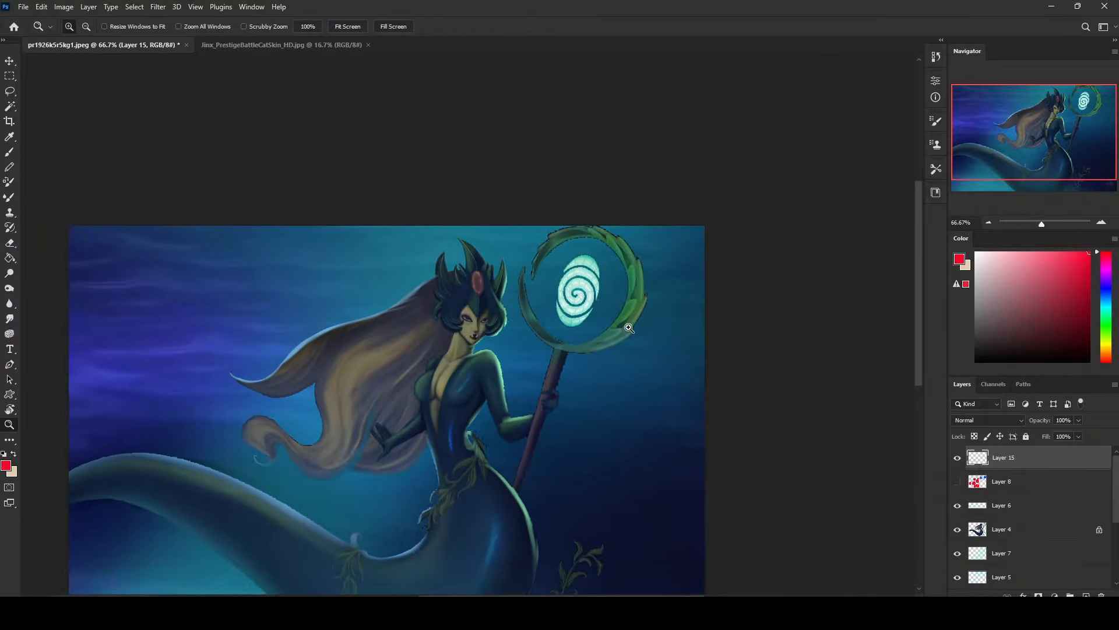
left_click_drag(621, 390, 724, 230)
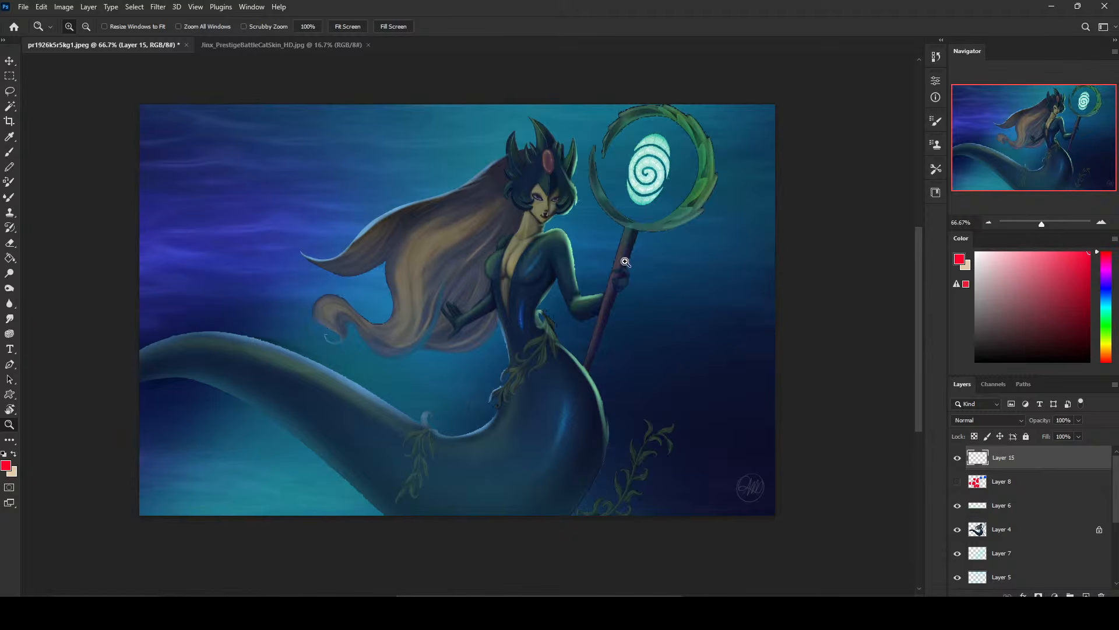
Add an empty layer on top, then smudge the background on Layer 2 with a 90 px brush at 3% strength
key("ctrl+shift+alt+n")
key("b")
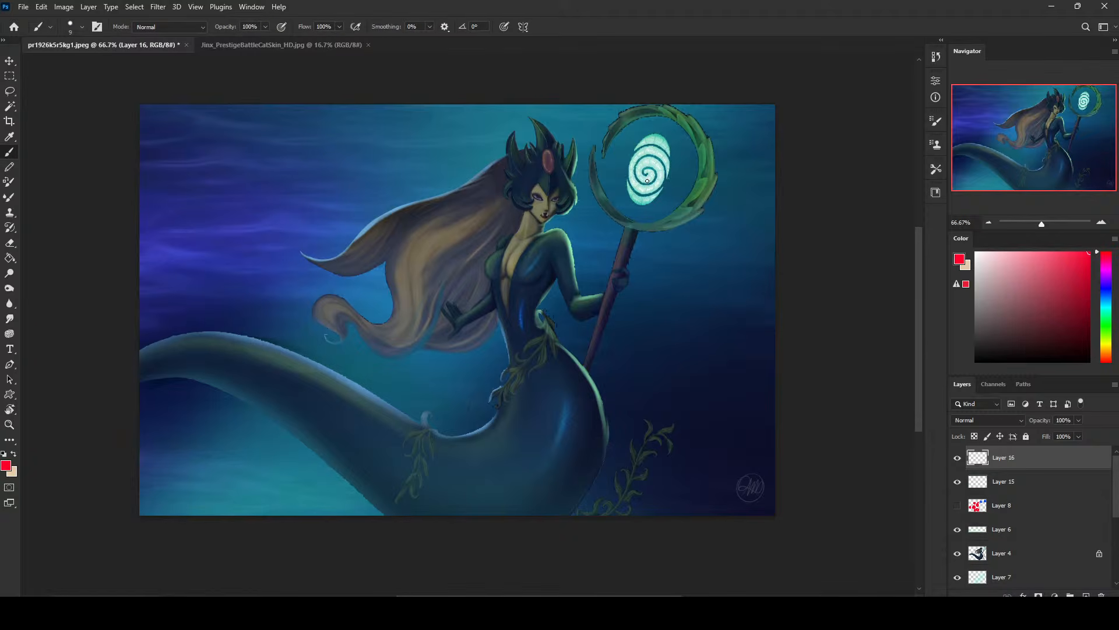
scroll(1113, 490, "down", 3)
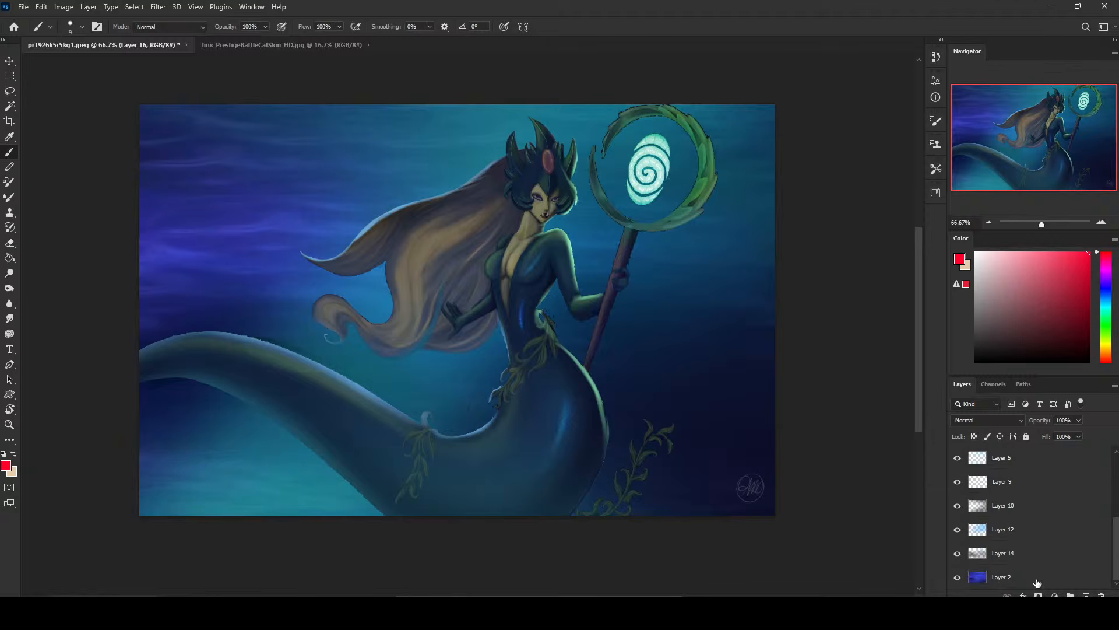
left_click(1012, 574)
left_click(9, 319)
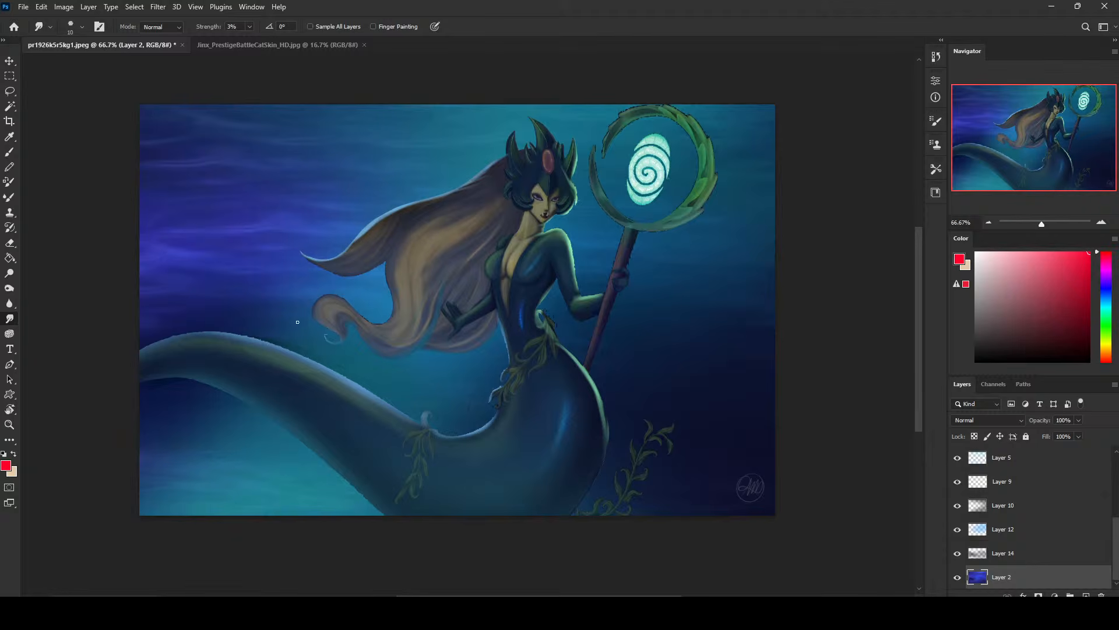
key("bracketright")
key("bracketright")
key("bracketright")
key("bracketright")
key("bracketright")
key("bracketright")
key("bracketright")
key("bracketright")
Unlock Layer 4's transparent pixels and set the Eraser to a 9 px hard round brush
scroll(1114, 540, "up", 4)
left_click(1040, 484)
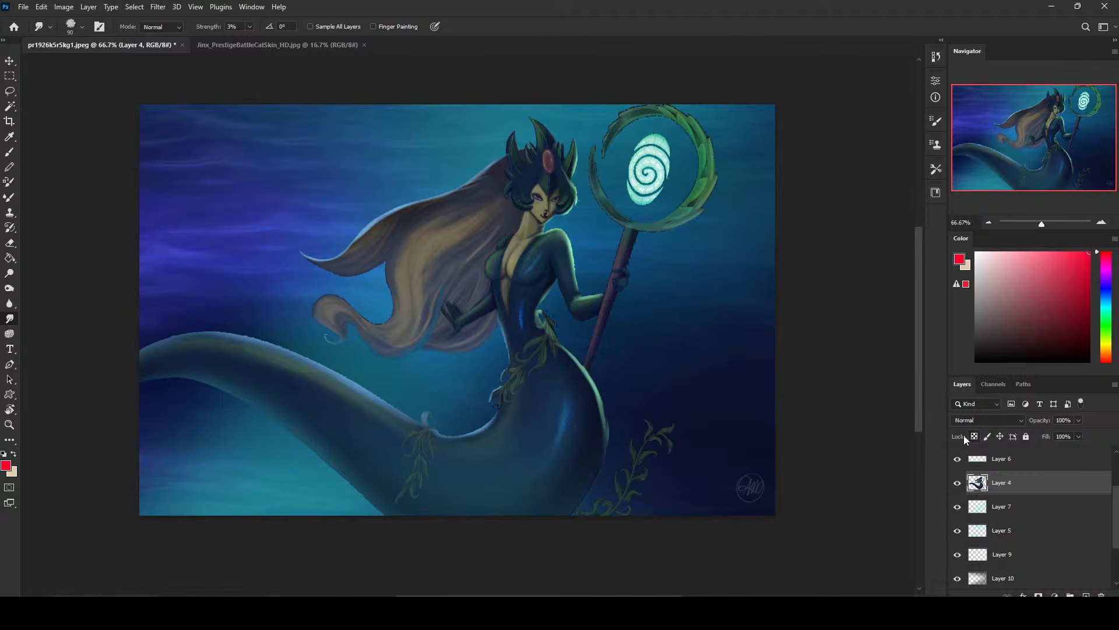
key("e")
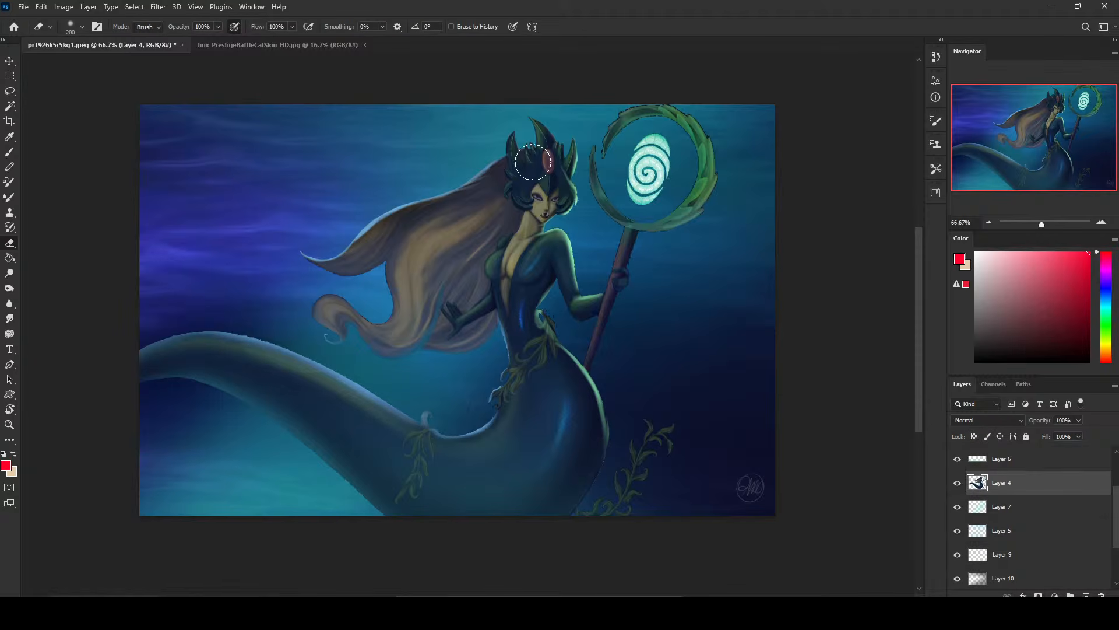
left_click(533, 162)
key("bracketleft")
key("bracketleft")
key("bracketleft")
key("bracketleft")
right_click(619, 234)
double_click(707, 374)
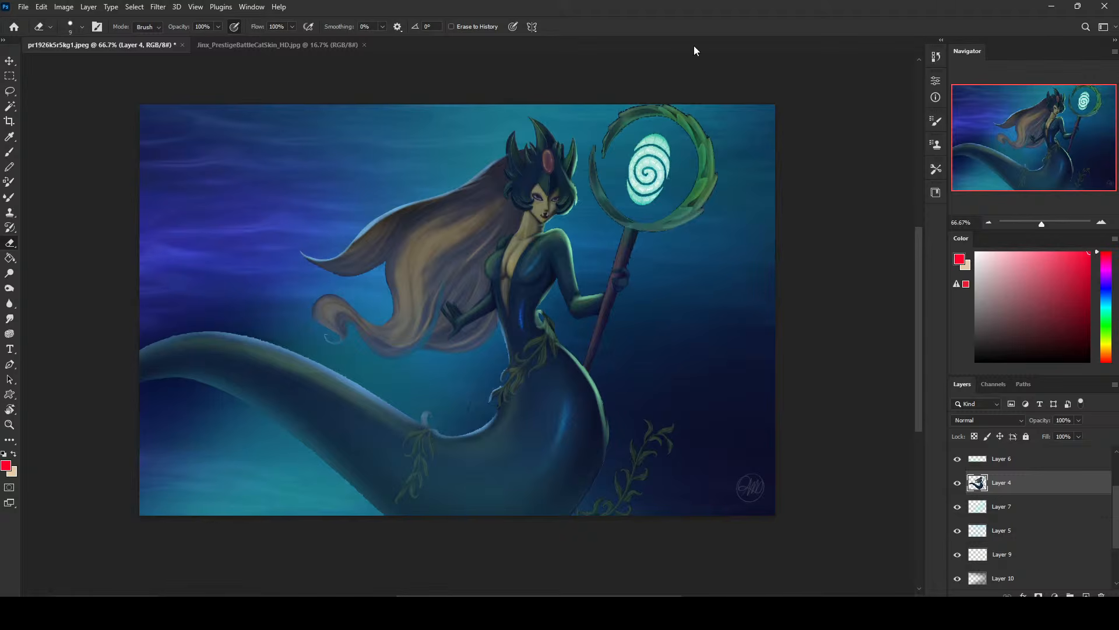
Lasso the hair behind the head and torso on Layer 4 and lock the layer's transparent pixels
key("l")
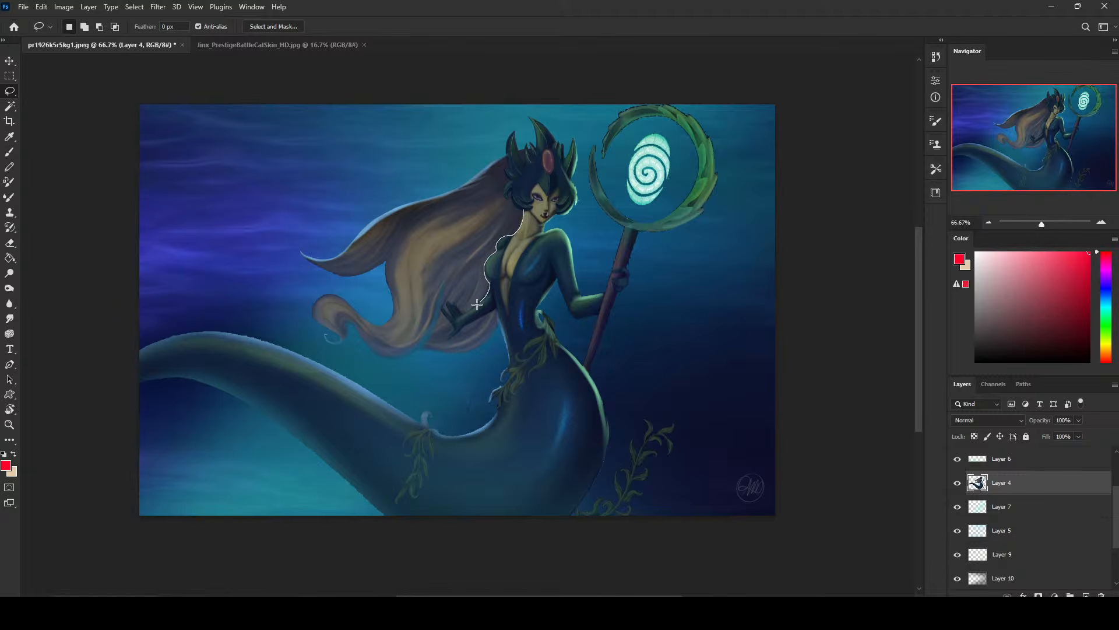
mouse_move(477, 304)
left_mouse_down()
mouse_move(402, 257)
mouse_move(430, 179)
mouse_move(523, 211)
left_mouse_up()
mouse_move(504, 194)
left_mouse_down()
mouse_move(460, 165)
mouse_move(415, 168)
mouse_move(409, 204)
left_mouse_up()
left_click(975, 437)
key("ctrl+a")
key("v")
key("Up")
key("Up")
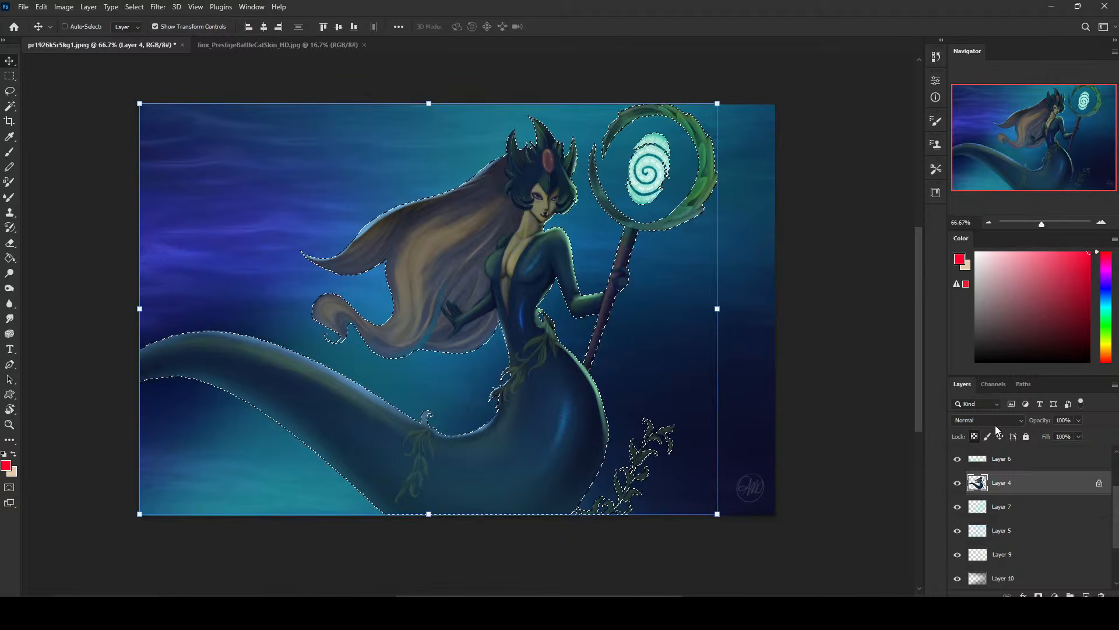
key("ctrl+z")
key("ctrl+z")
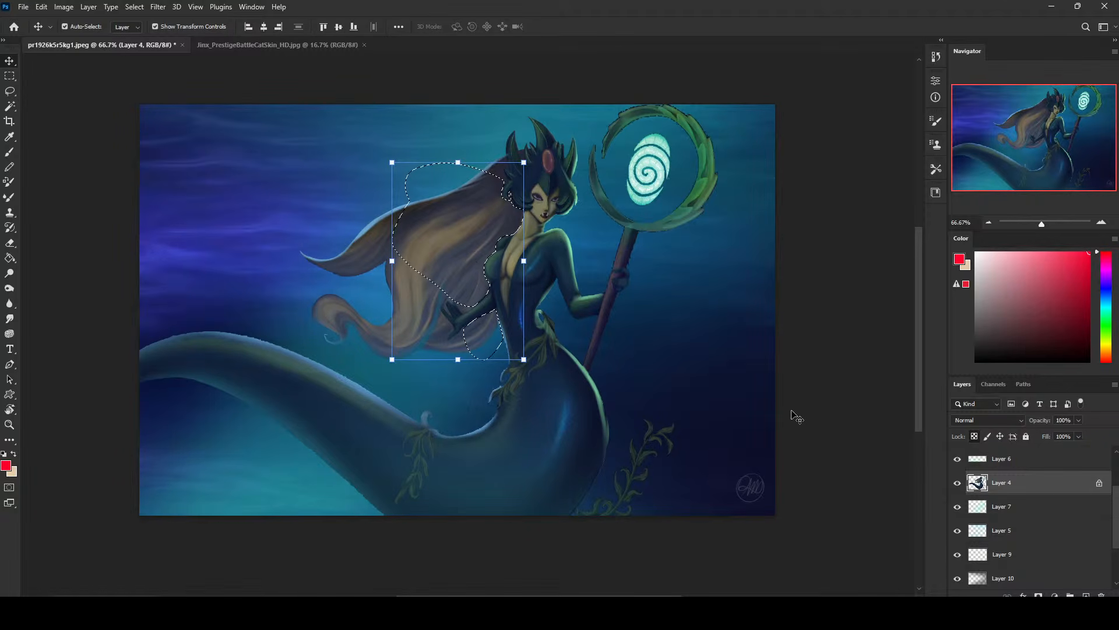
Copy the selected hair to a new layer, lock its transparent pixels and choose a soft round brush
key("ctrl+j")
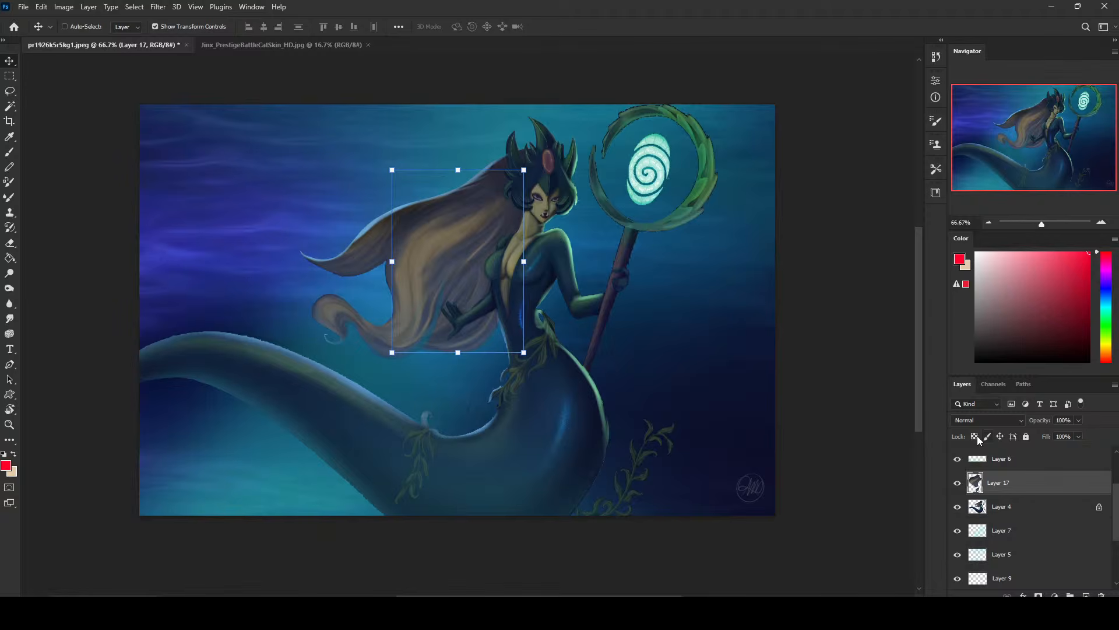
left_click(974, 437)
key("b")
right_click(554, 243)
left_click(574, 375)
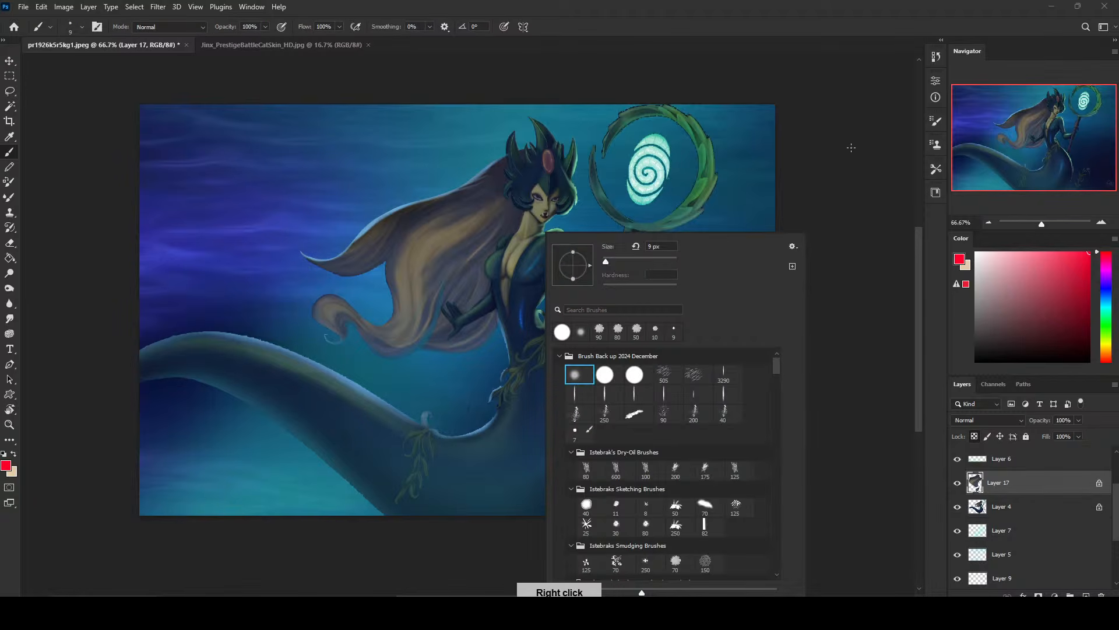
key("Return")
scroll(851, 163, "up", 1)
scroll(713, 203, "down", 2)
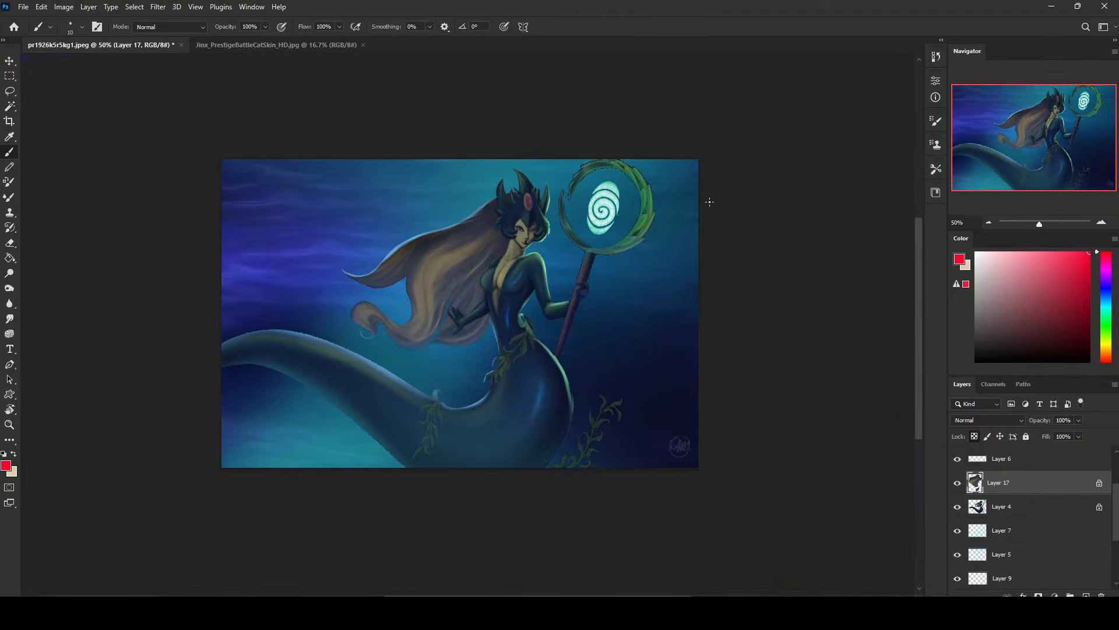
Enlarge the soft brush to 900 px, test a red stroke on the hair behind the neck and undo it
key("bracketright")
key("bracketright")
key("bracketright")
key("bracketright")
key("bracketright")
key("bracketright")
key("bracketright")
key("bracketright")
key("bracketright")
key("bracketright")
key("bracketright")
key("bracketright")
key("bracketright")
key("bracketright")
key("bracketright")
key("bracketright")
key("bracketright")
key("bracketright")
key("bracketright")
key("bracketright")
left_click(486, 242)
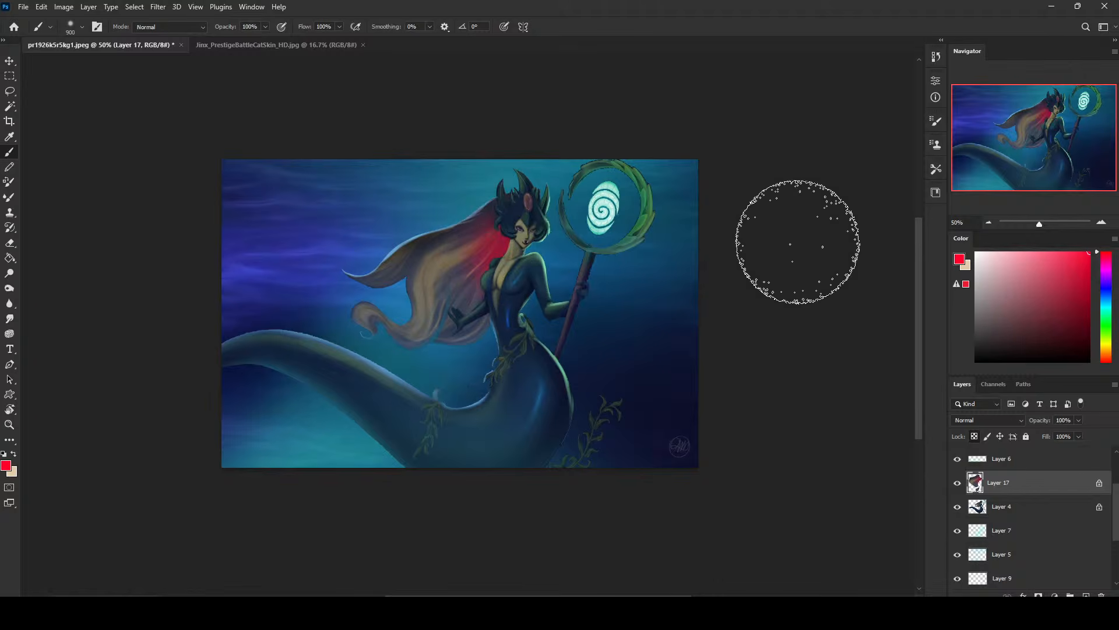
key("ctrl+z")
Set the brush opacity to 30%, tint the hair behind the neck with a sampled blue and pick a lighter blue
left_click(532, 251, "alt")
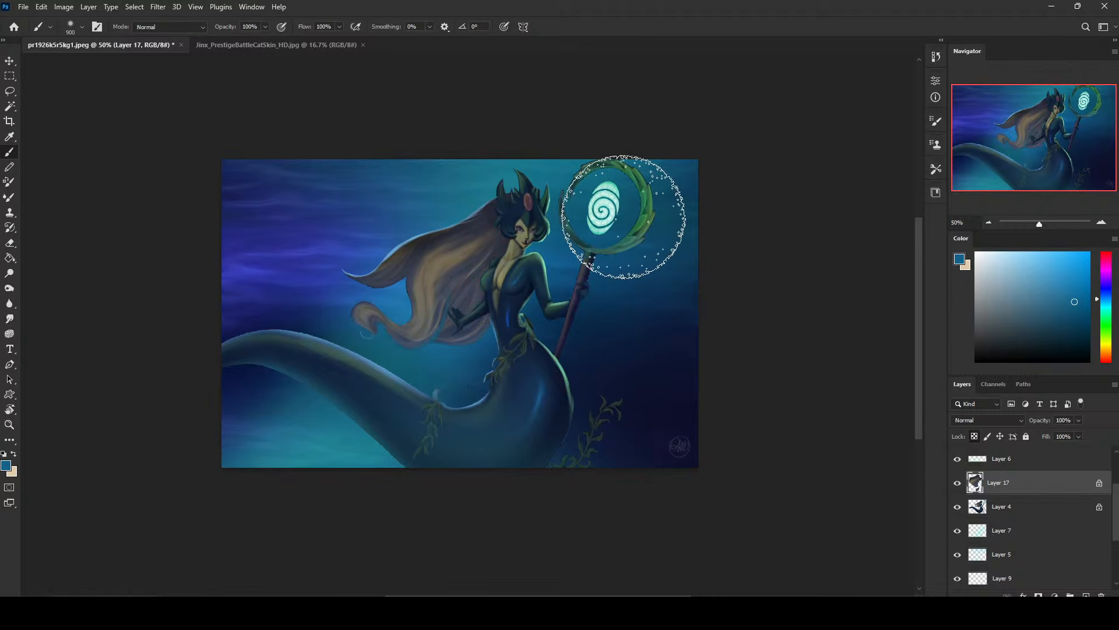
left_click(598, 228, "alt")
left_click(598, 216, "alt")
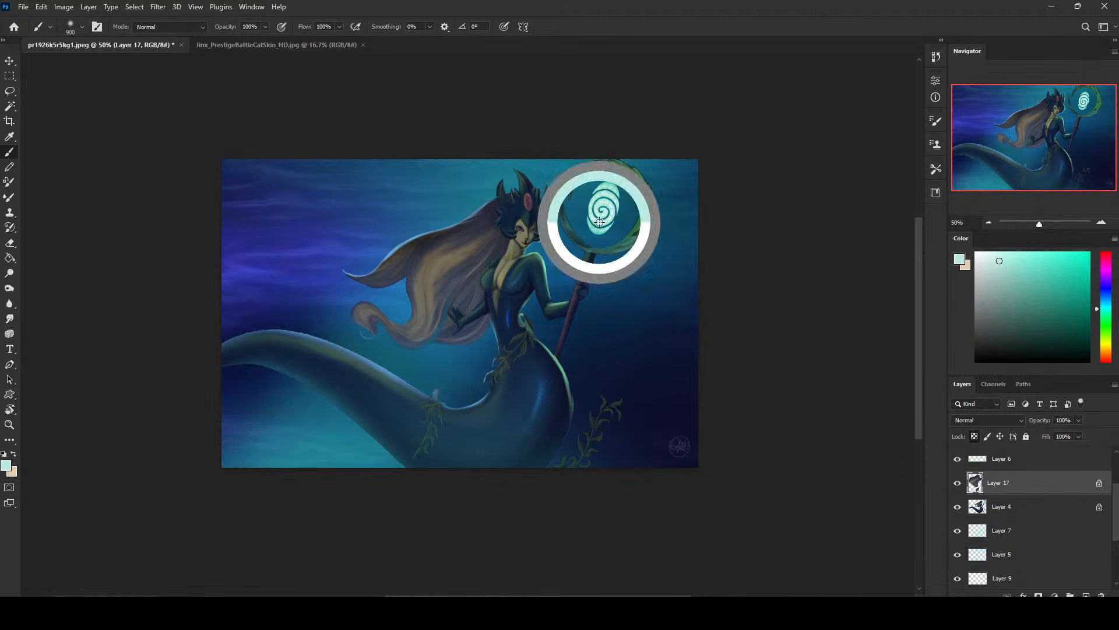
left_click_drag(244, 42, 227, 41)
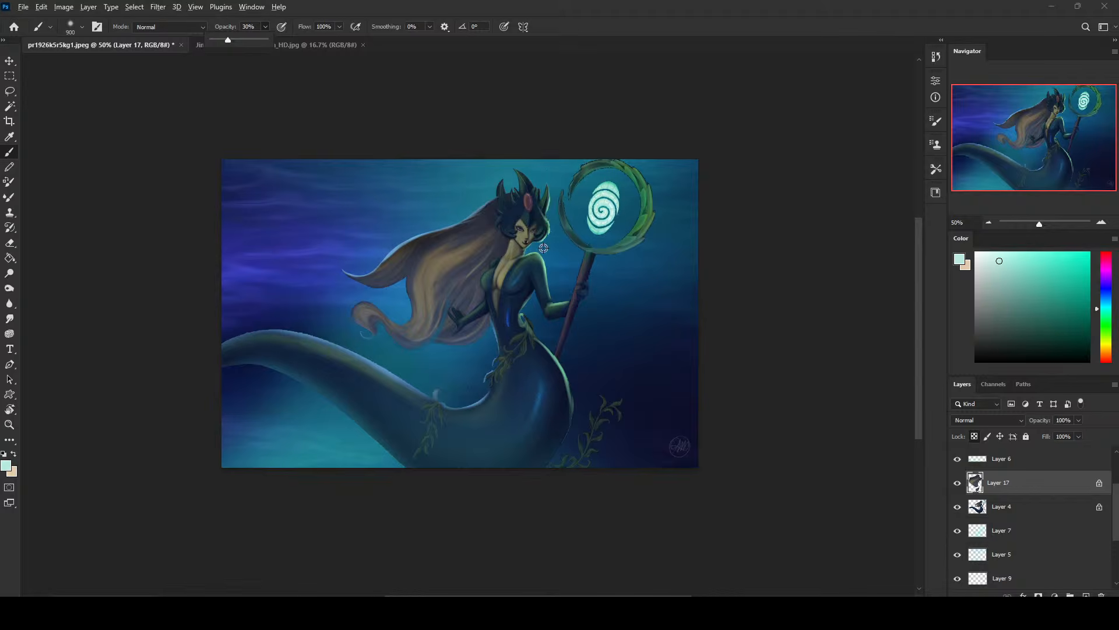
left_click(524, 252, "alt")
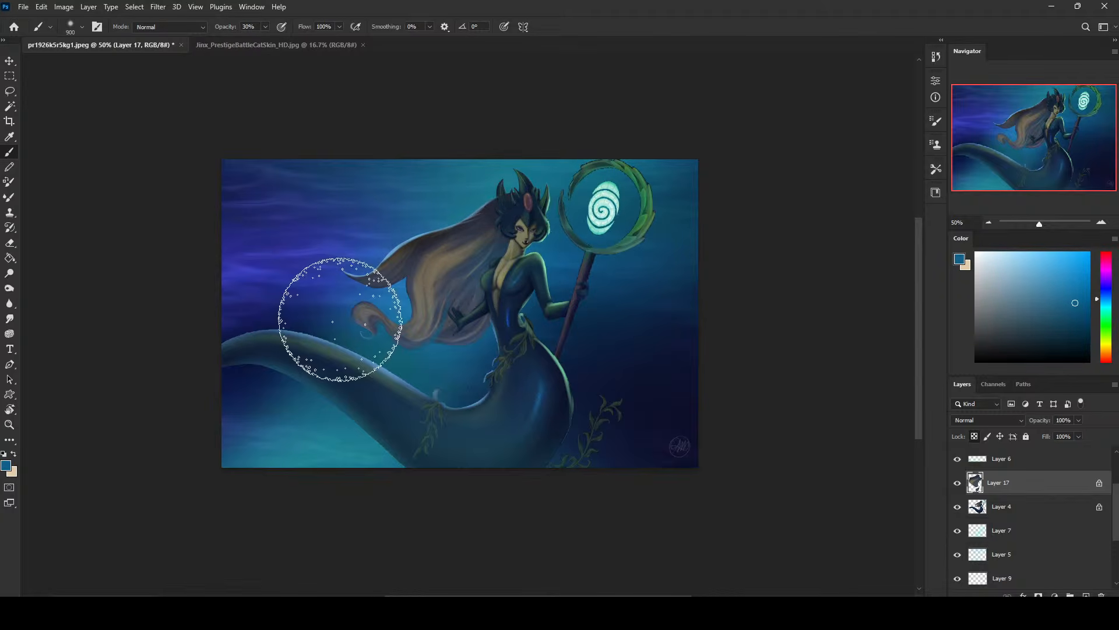
left_click(540, 251, "alt")
left_click_drag(510, 258, 466, 301)
key("ctrl+z")
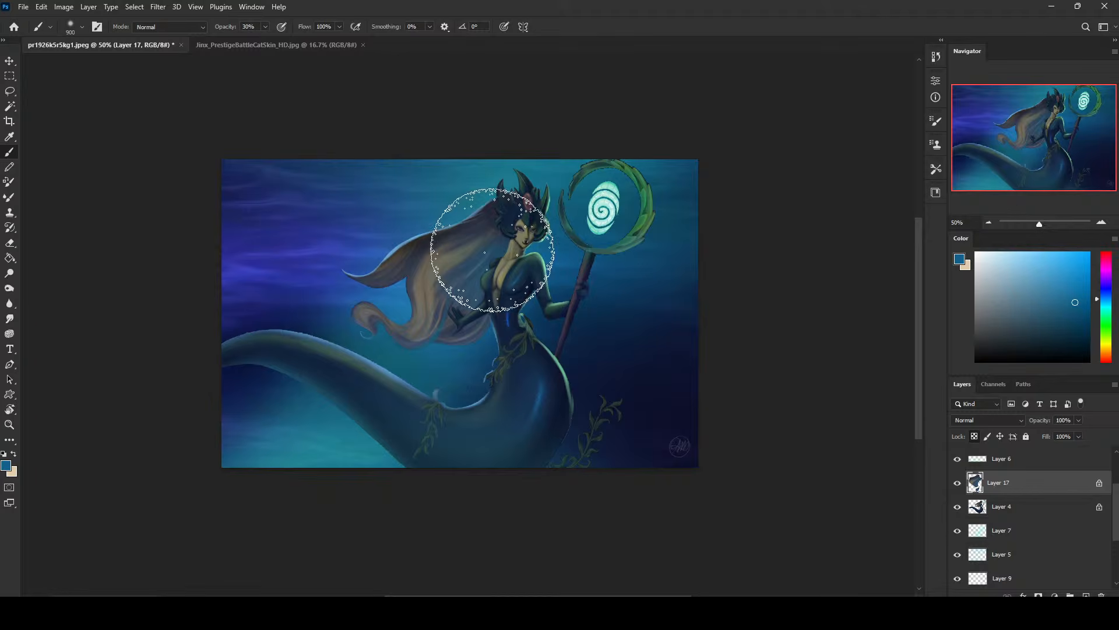
left_click(1024, 273)
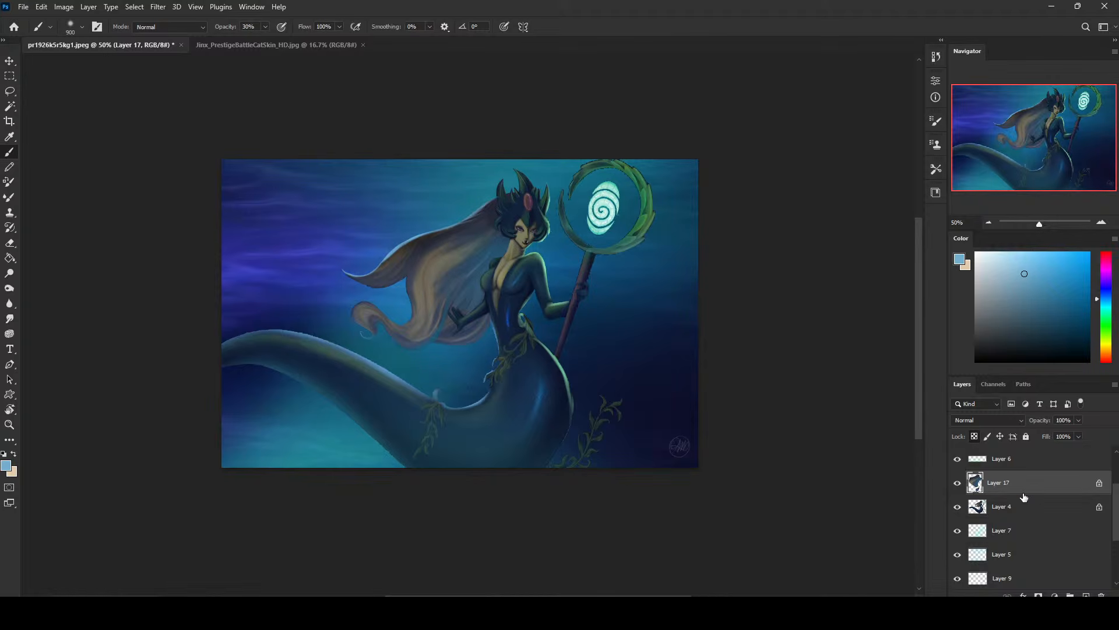
Set up a soft round 200 px eraser on Layer 17 and try erasing the tinted hair beside the forearm
left_click(1022, 512)
key("z")
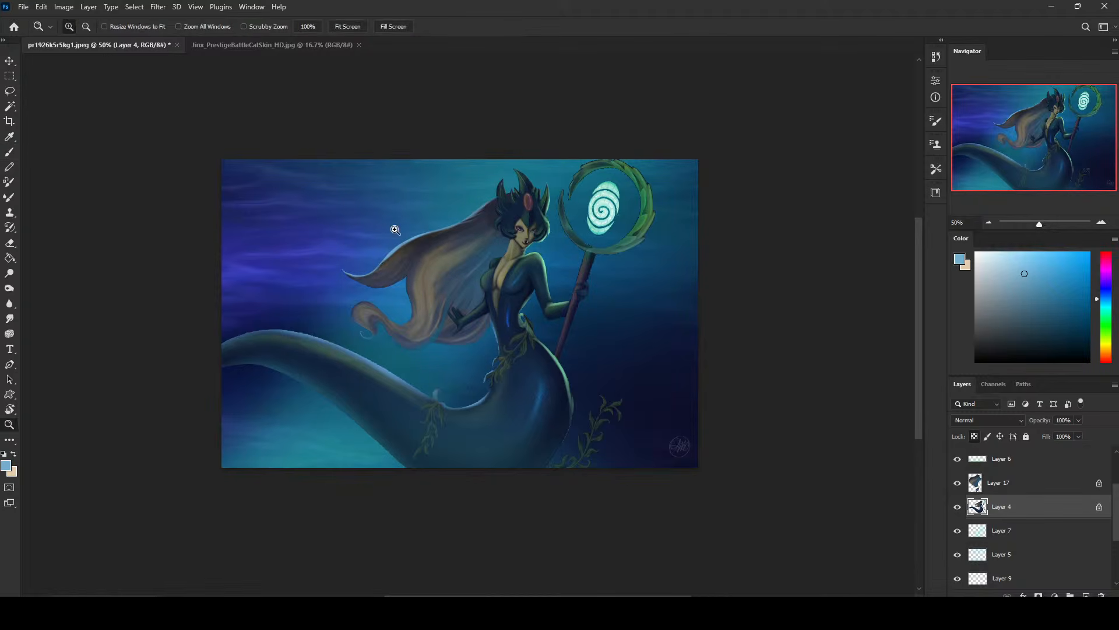
left_click_drag(388, 229, 570, 400)
key("l")
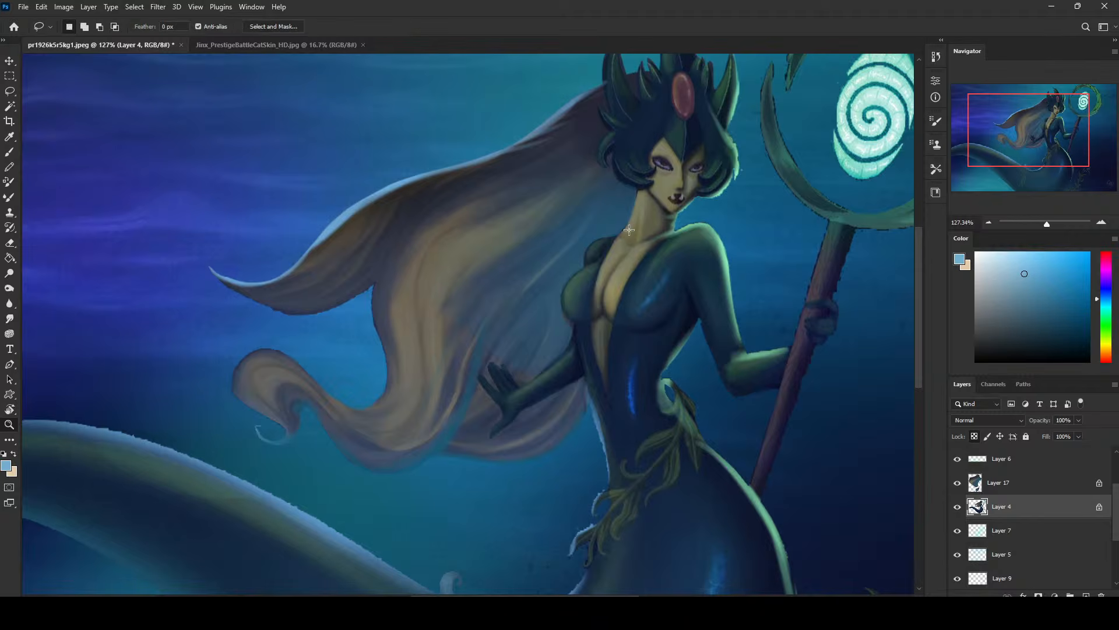
right_click(1035, 488)
key("Escape")
key("e")
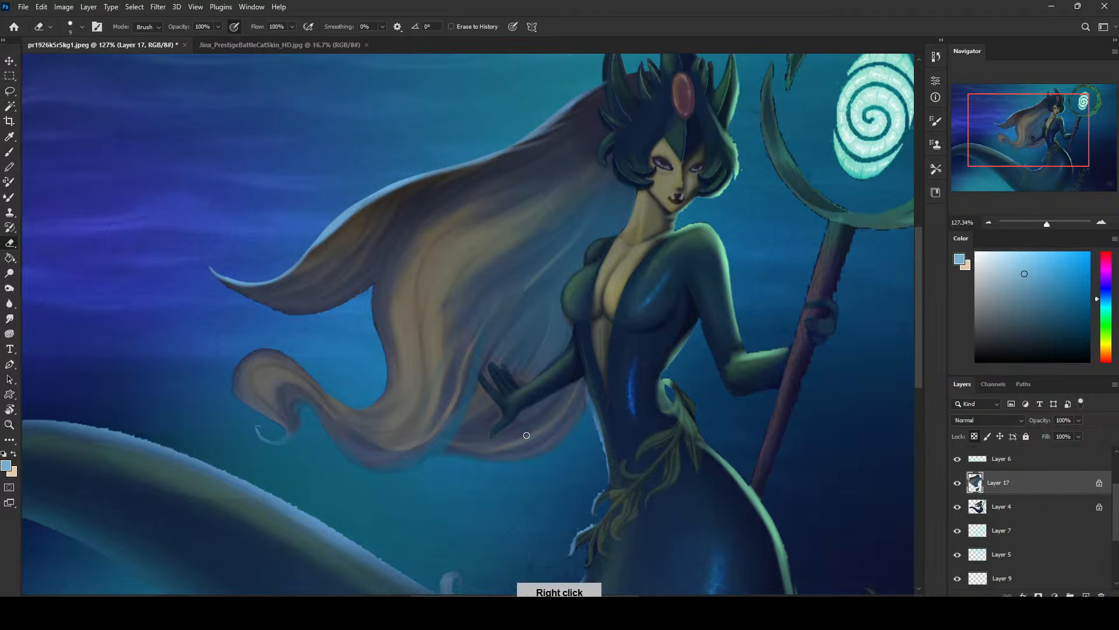
key("bracketright")
key("bracketright")
key("bracketright")
key("bracketright")
key("bracketright")
key("bracketright")
key("bracketright")
key("bracketright")
key("bracketright")
key("bracketright")
right_click(523, 346)
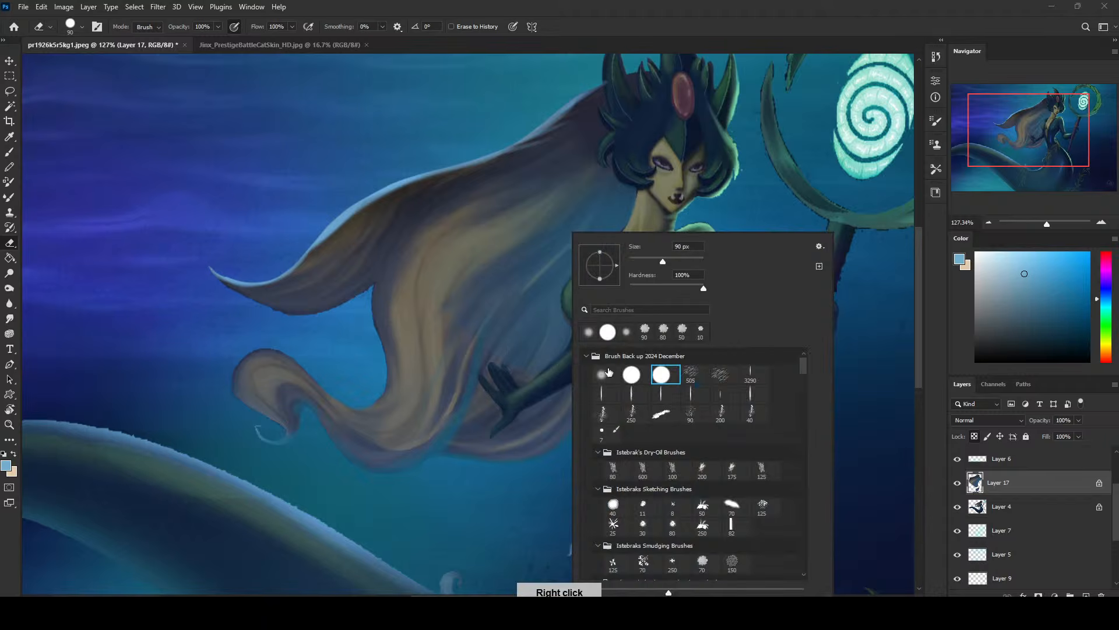
left_click(609, 376)
left_click(542, 379)
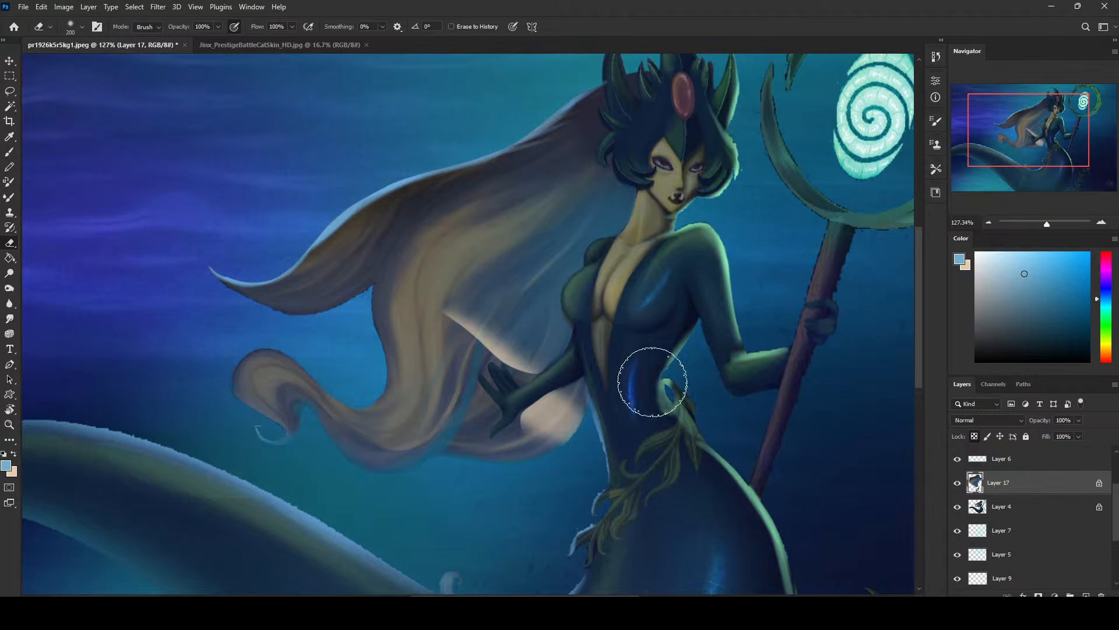
Undo the eraser strokes, unlock Layer 17's transparent pixels and merge the layer down into Layer 4
key("m")
right_click(581, 305)
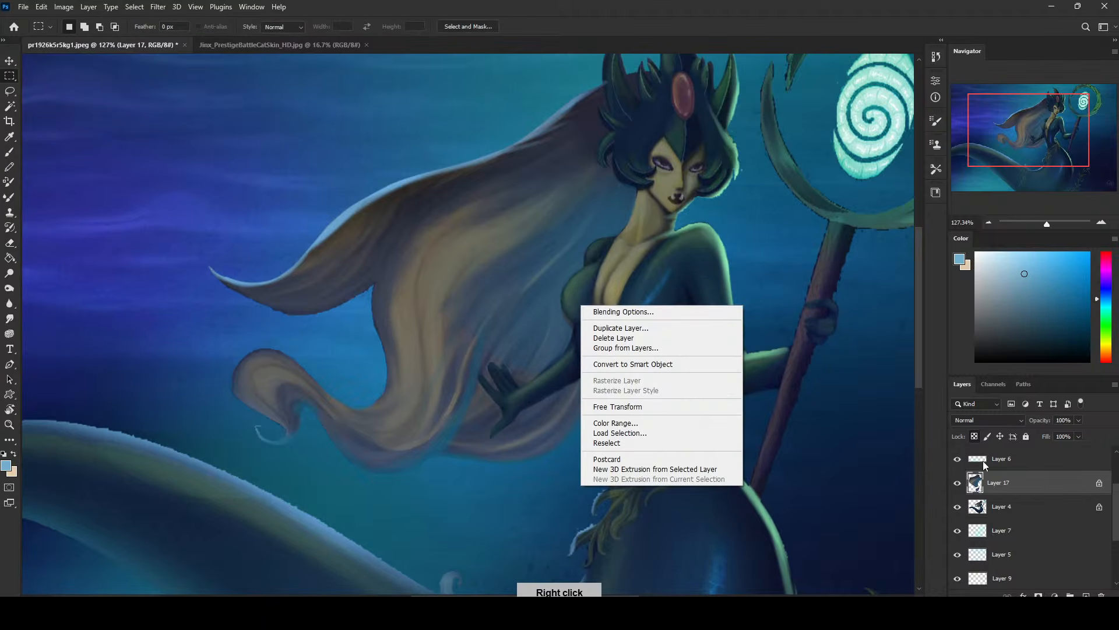
left_click(1005, 481)
left_click(975, 437)
key("e")
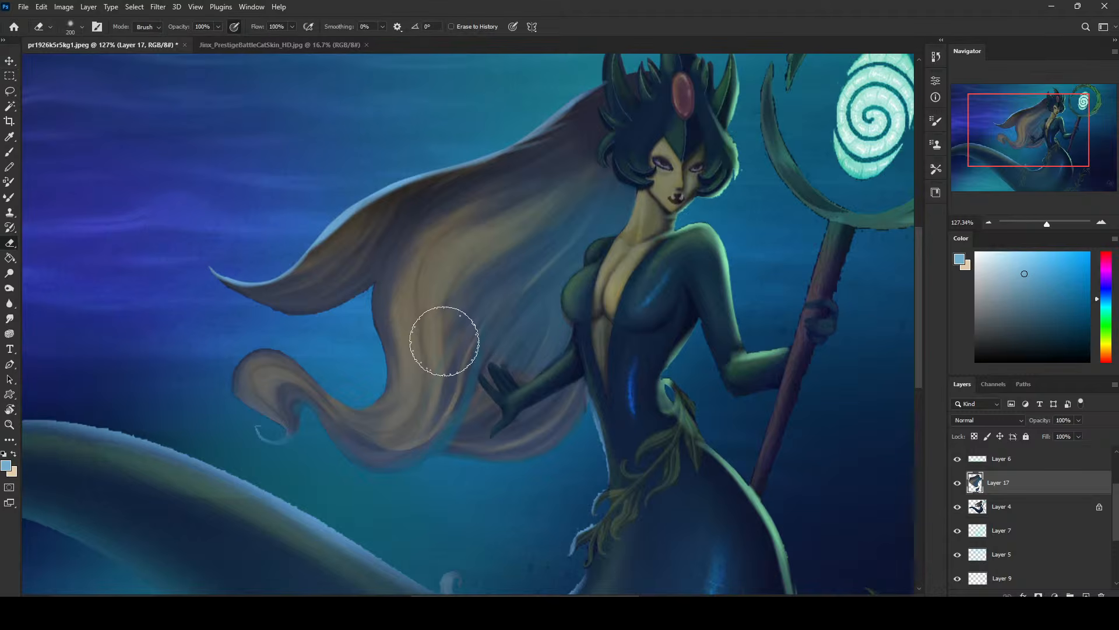
right_click(1018, 485)
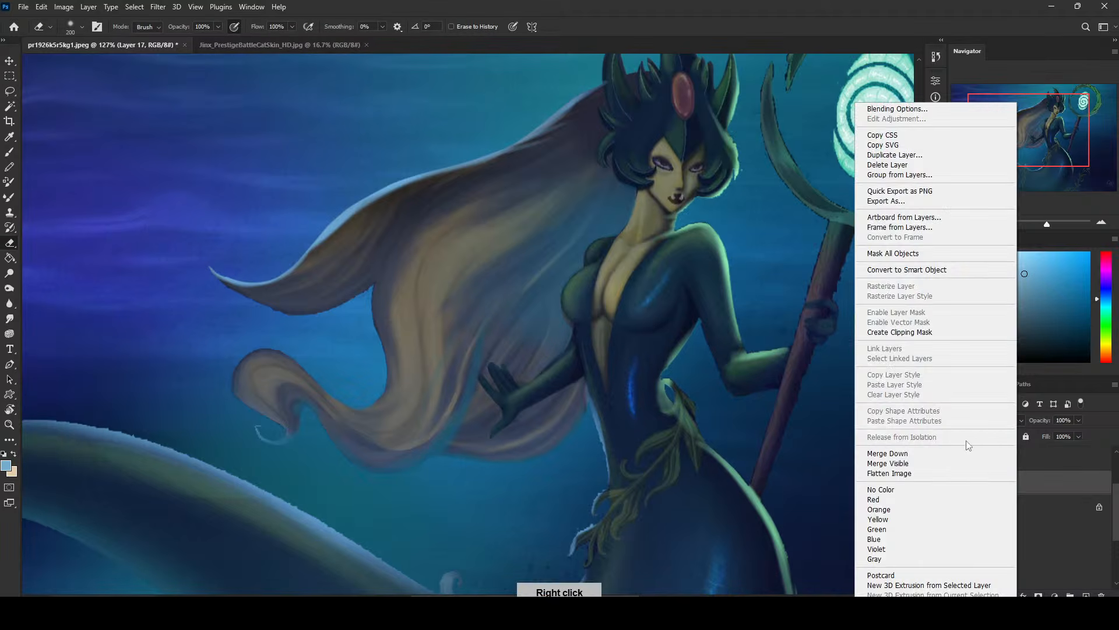
left_click(971, 453)
Lasso the bust, shoulder and forearm nearest the hair on Layer 4
key("b")
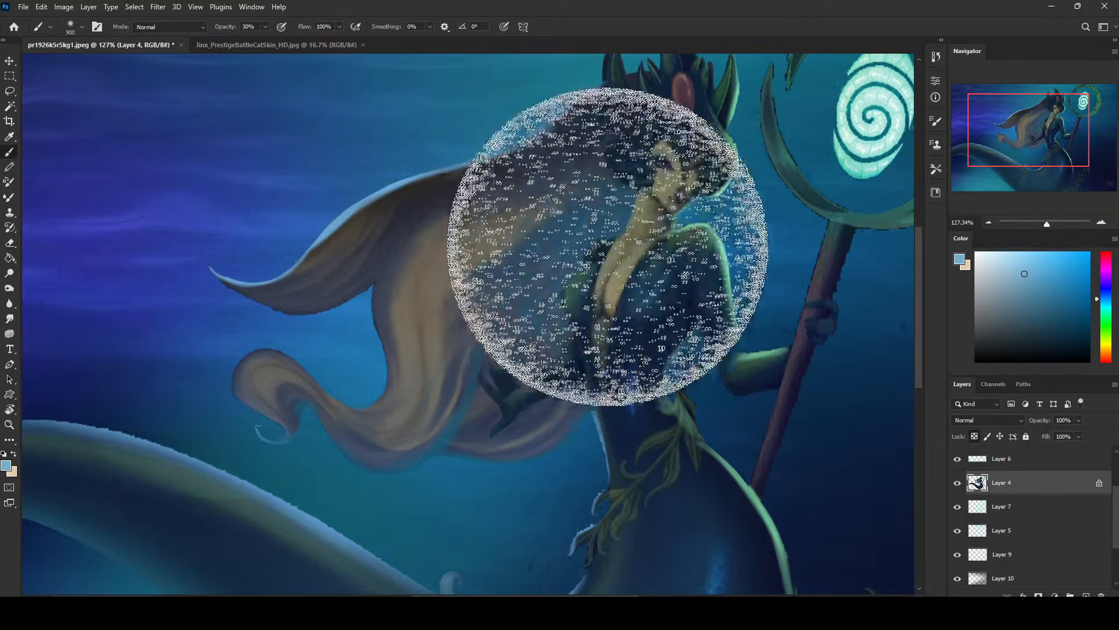
key("l")
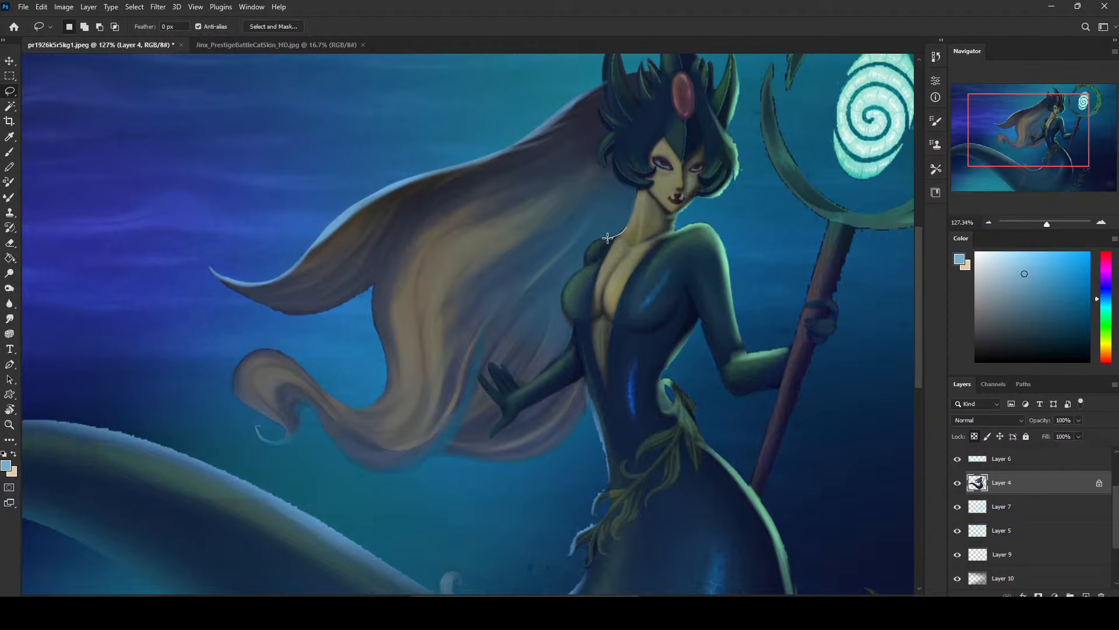
left_click(629, 221)
mouse_move(585, 252)
left_mouse_down()
mouse_move(582, 271)
mouse_move(608, 237)
left_mouse_up()
left_click(625, 231)
mouse_move(570, 320)
left_mouse_down()
mouse_move(587, 334)
mouse_move(653, 292)
left_mouse_up()
mouse_move(574, 328)
left_mouse_down()
mouse_move(560, 356)
mouse_move(574, 333)
mouse_move(512, 394)
mouse_move(515, 404)
mouse_move(578, 378)
mouse_move(608, 346)
left_mouse_up()
left_click_drag(532, 405, 518, 408)
mouse_move(567, 297)
left_mouse_down()
mouse_move(584, 336)
mouse_move(601, 317)
left_mouse_up()
mouse_move(590, 265)
left_mouse_down()
mouse_move(570, 278)
mouse_move(574, 350)
mouse_move(596, 319)
left_mouse_up()
key("ctrl+minus")
key("ctrl+minus")
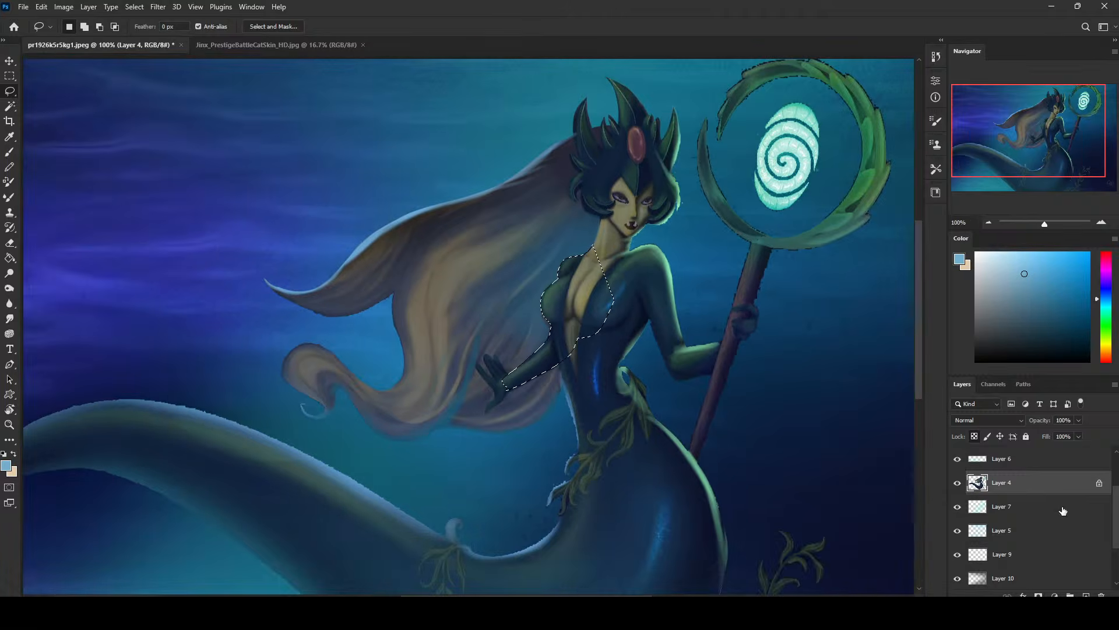
Add a layer above Layer 4, sample a dark navy beside the torso and set the layer's blend mode to Darken
key("ctrl+shift+alt+n")
key("ctrl+d")
key("b")
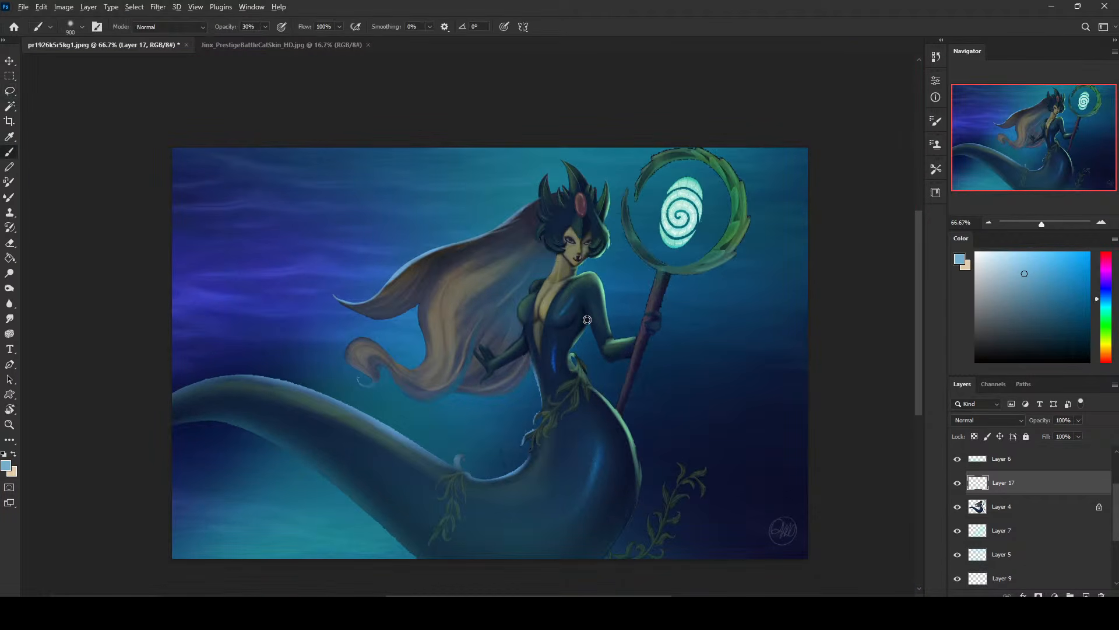
left_click(584, 323, "alt")
left_click(984, 420)
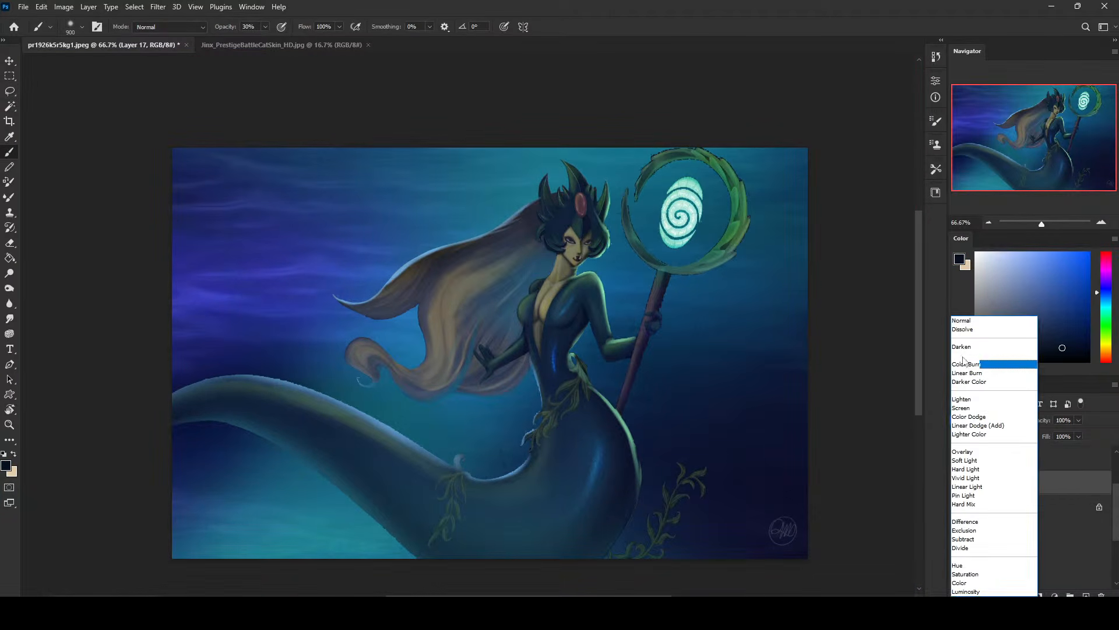
left_click(991, 364)
Shade the shoulder and bust nearest the hair with soft dark navy strokes at 30% opacity, starting at 90 px
key("bracketleft")
key("bracketleft")
key("bracketleft")
key("bracketleft")
key("bracketleft")
key("bracketleft")
key("bracketleft")
key("bracketleft")
key("bracketleft")
key("bracketleft")
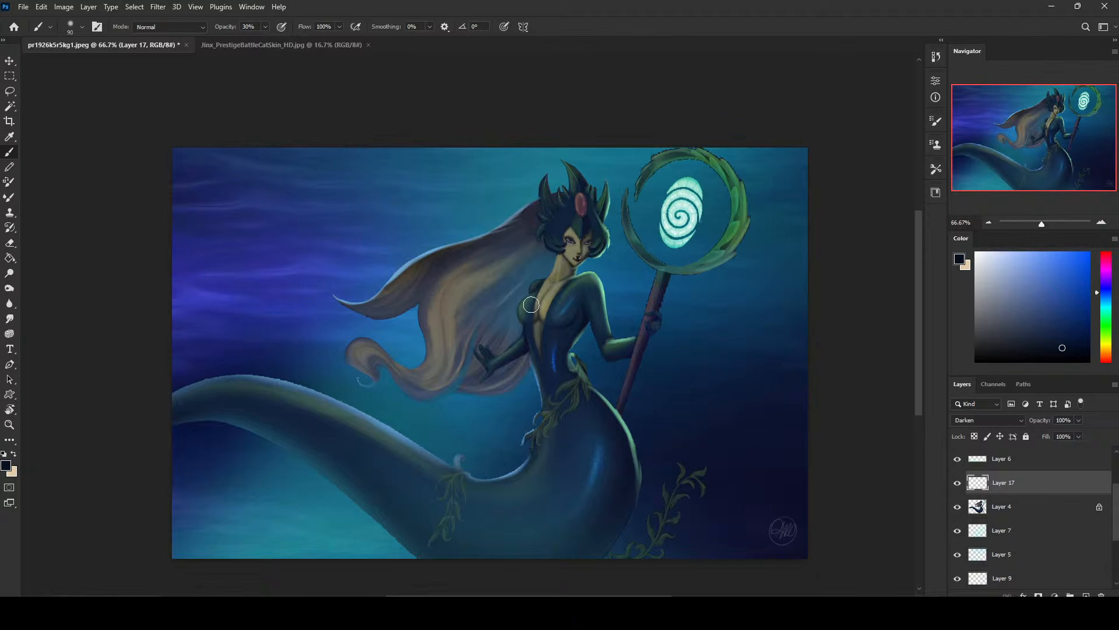
mouse_move(529, 283)
left_mouse_down()
mouse_move(515, 308)
mouse_move(516, 327)
mouse_move(530, 289)
mouse_move(527, 337)
mouse_move(517, 314)
left_mouse_up()
key("bracketright")
mouse_move(531, 283)
left_mouse_down()
mouse_move(512, 305)
mouse_move(525, 332)
mouse_move(513, 311)
mouse_move(535, 326)
mouse_move(512, 290)
mouse_move(513, 310)
mouse_move(541, 324)
left_mouse_up()
Try shading the base of the neck with a smaller soft brush and undo the strokes
key("bracketleft")
key("bracketleft")
key("bracketleft")
key("bracketleft")
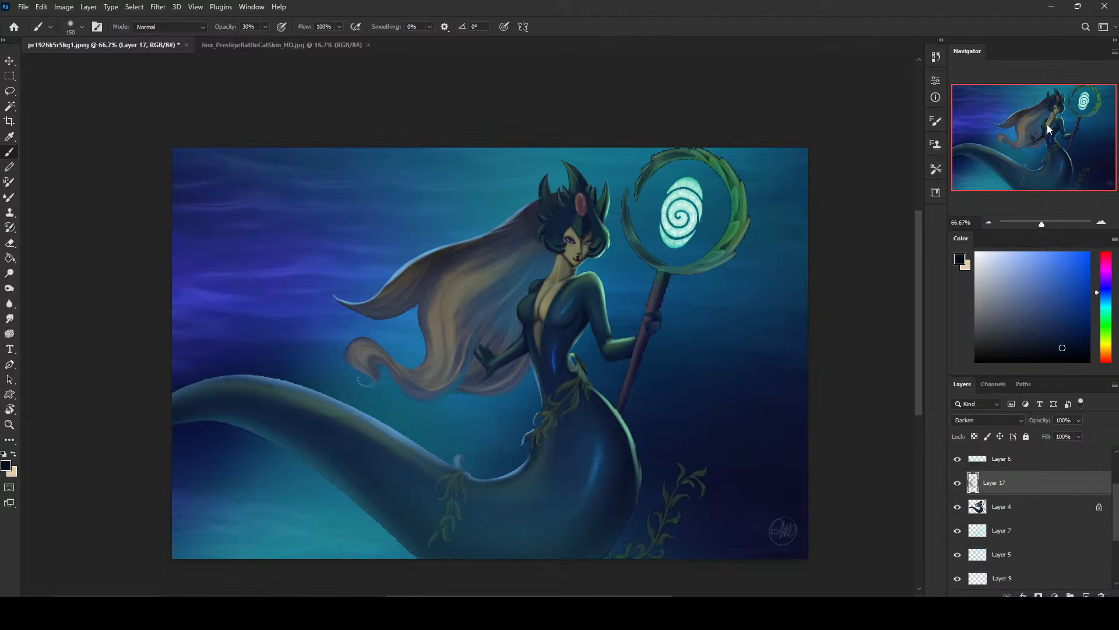
key("bracketleft")
left_click_drag(553, 267, 548, 277)
key("ctrl+z")
key("ctrl+z")
Add the side of the neck to the lasso selection and enlarge the soft brush to 250 px for its shadow
key("l")
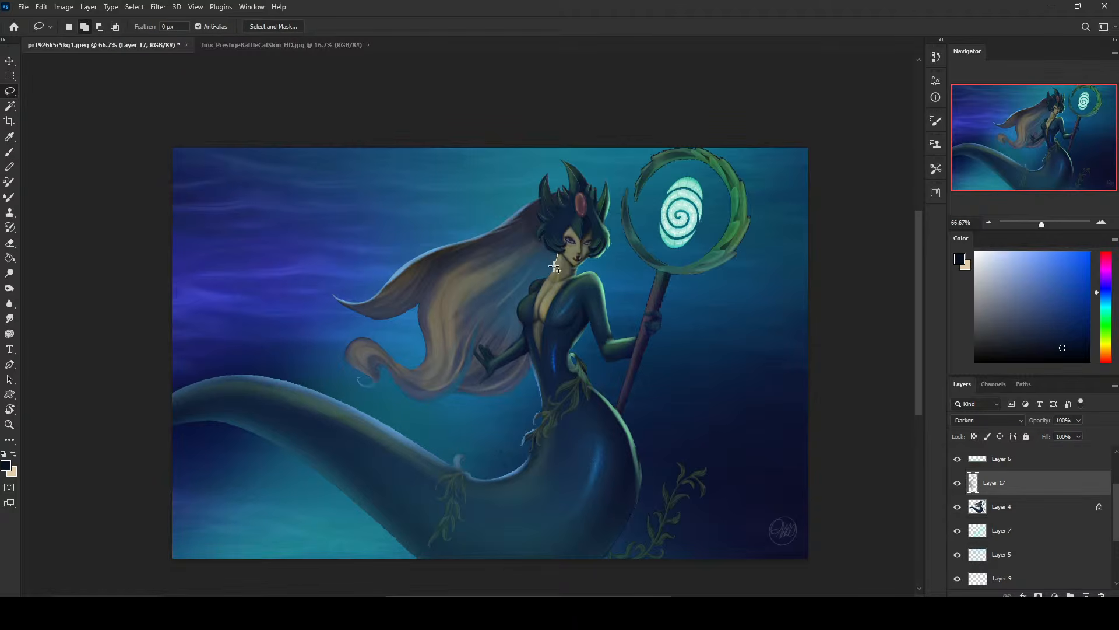
mouse_move(549, 284)
left_mouse_down()
mouse_move(495, 364)
mouse_move(565, 303)
mouse_move(558, 254)
left_mouse_up()
key("ctrl+d")
key("b")
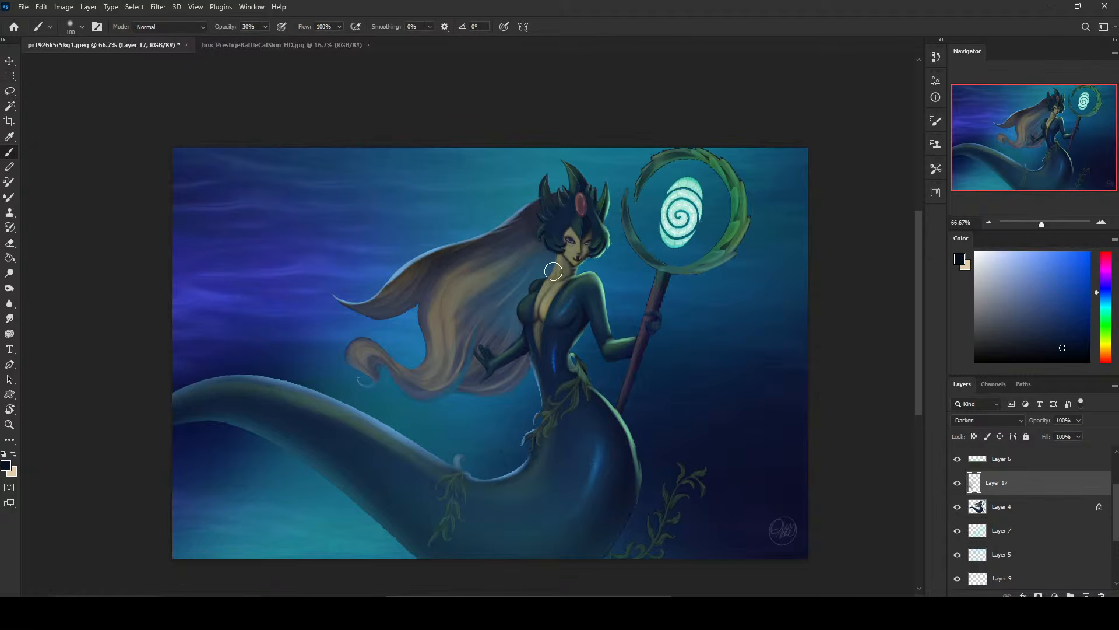
key("bracketright")
key("bracketright")
key("bracketright")
key("bracketright")
key("bracketright")
key("bracketright")
key("bracketright")
Compare the figure with and without the shading layer and merge Layer 17 down into Layer 4
right_click(1031, 490)
left_click(985, 453)
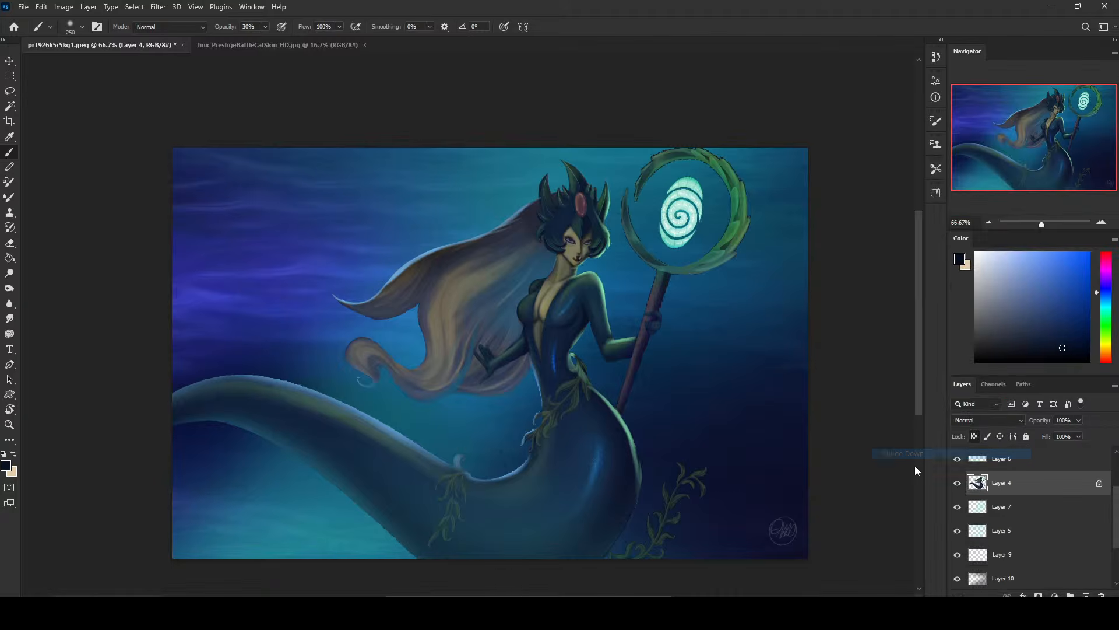
key("e")
key("ctrl+z")
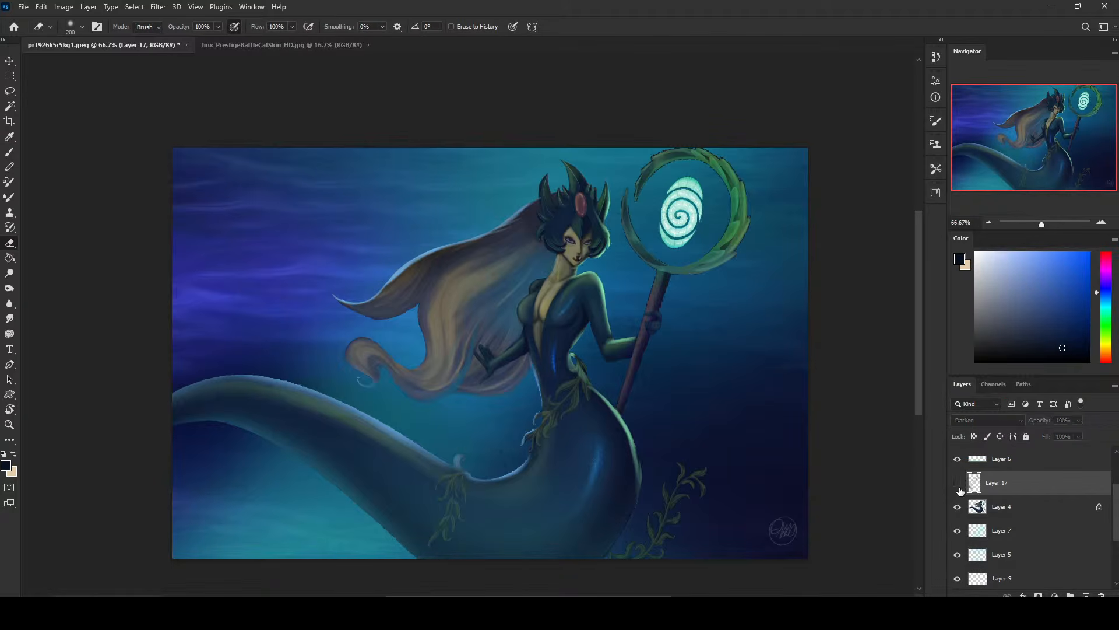
right_click(1016, 478)
left_click(985, 455)
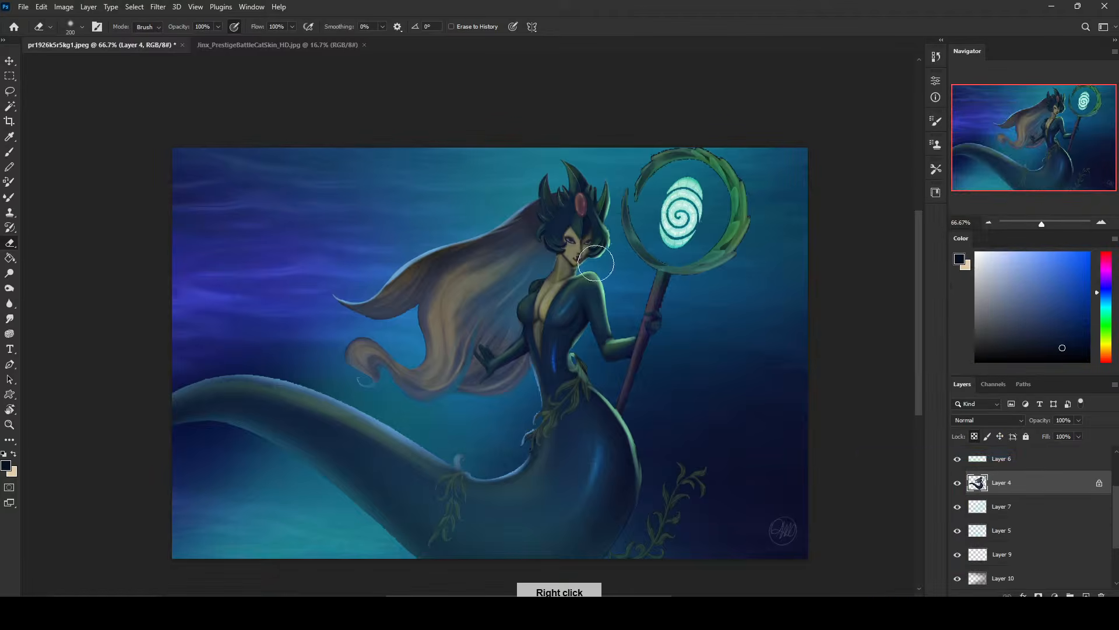
Select Layer 4 for painting and sample a dark navy from the background beside the staff
key("ctrl+minus")
key("ctrl+minus")
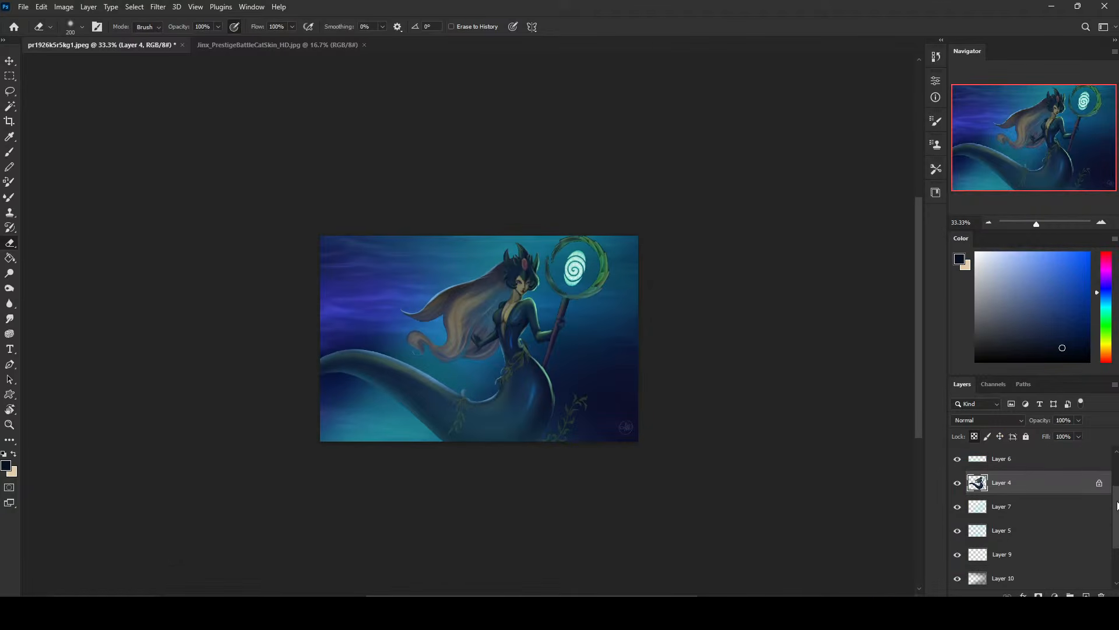
left_click_drag(1117, 505, 1117, 460)
left_click(1036, 460)
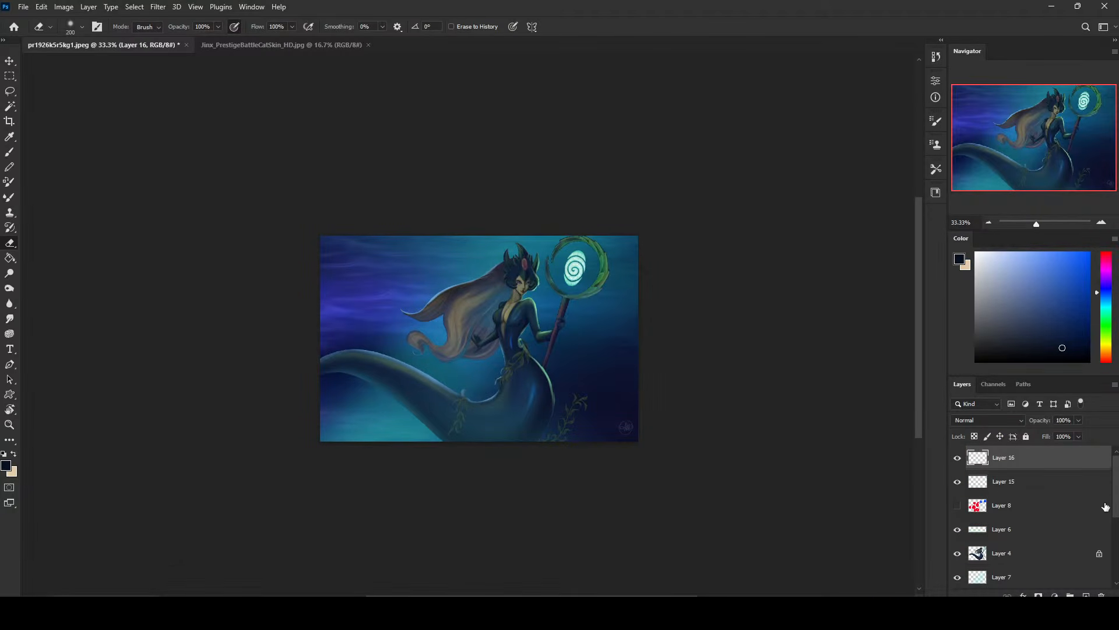
scroll(1039, 513, "down", 2)
left_click(1036, 505)
key("b")
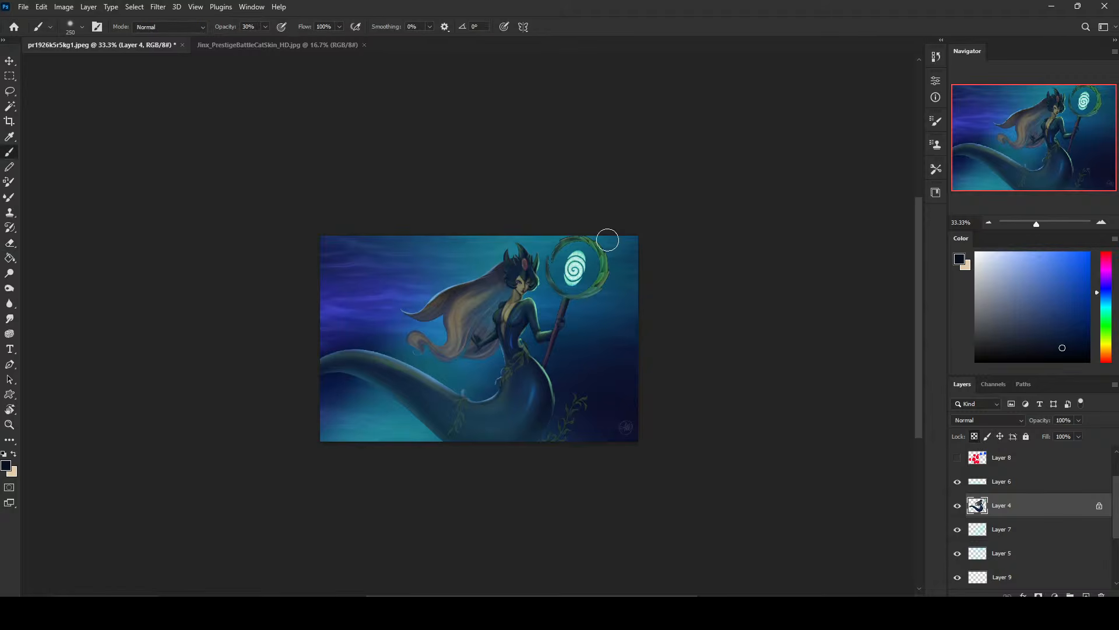
left_click(612, 381, "alt")
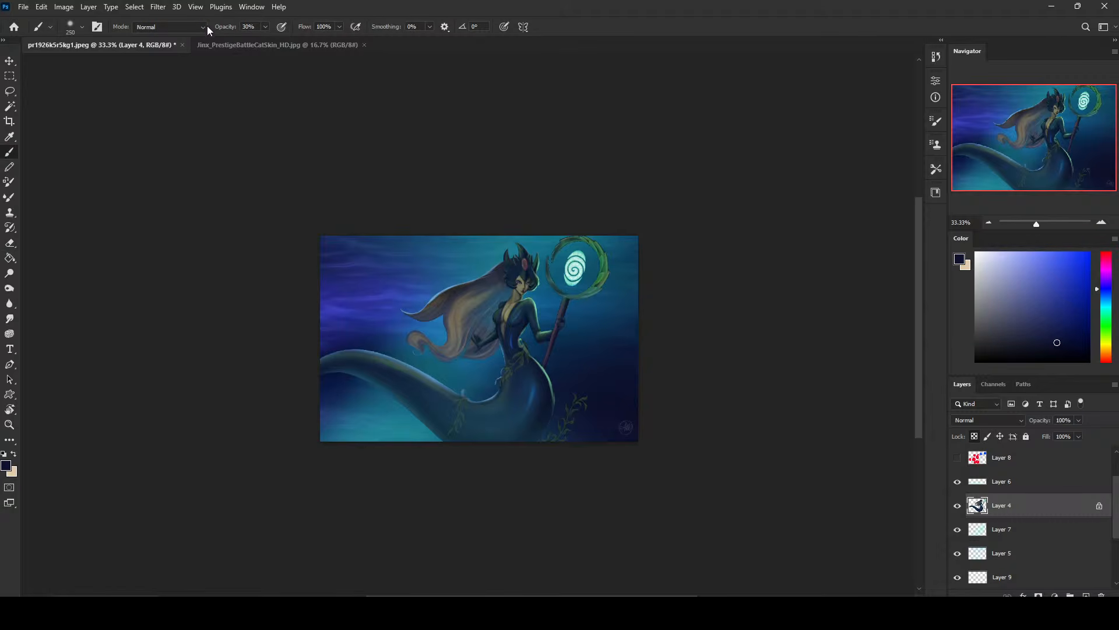
Clear the active selection and darken the staff's ring on Layer 4 with soft navy strokes
key("m")
key("b")
right_click(596, 268)
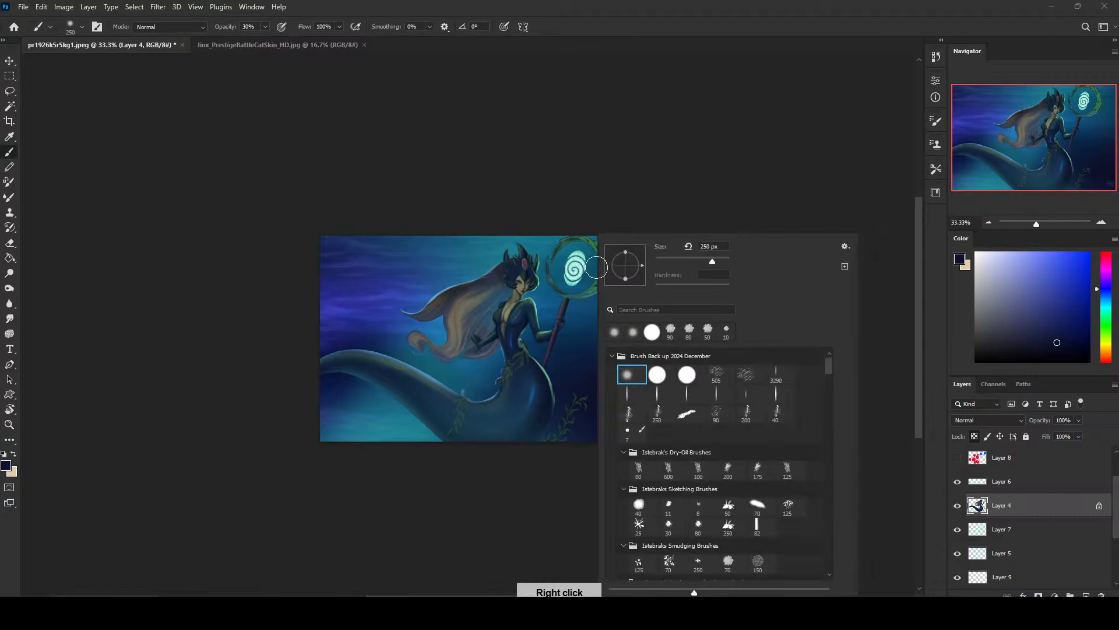
key("Escape")
key("m")
right_click(602, 315)
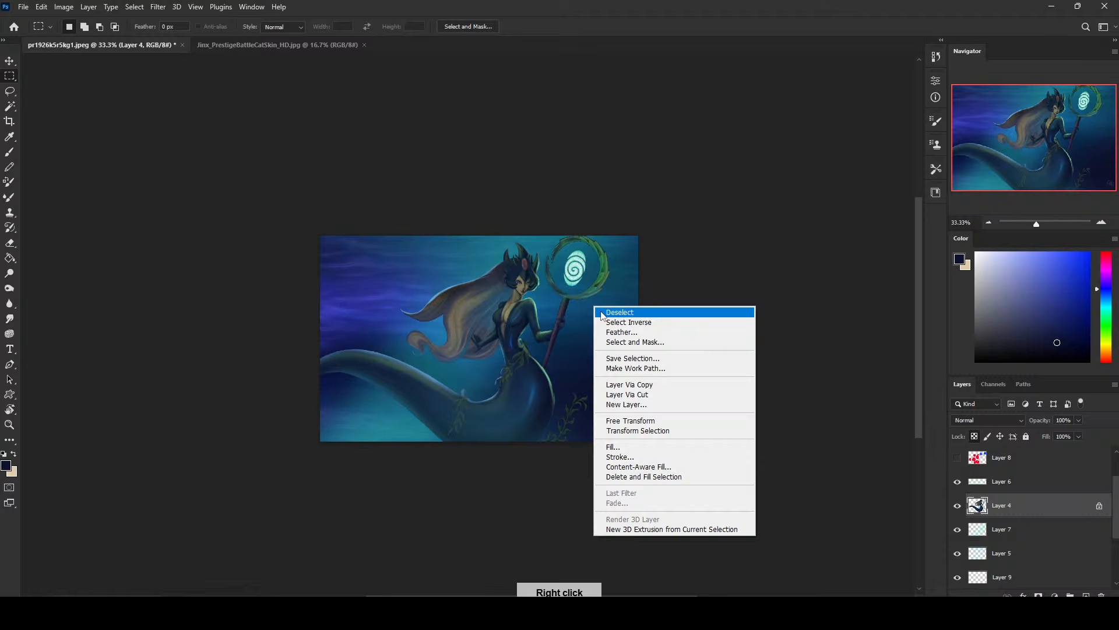
left_click(638, 313)
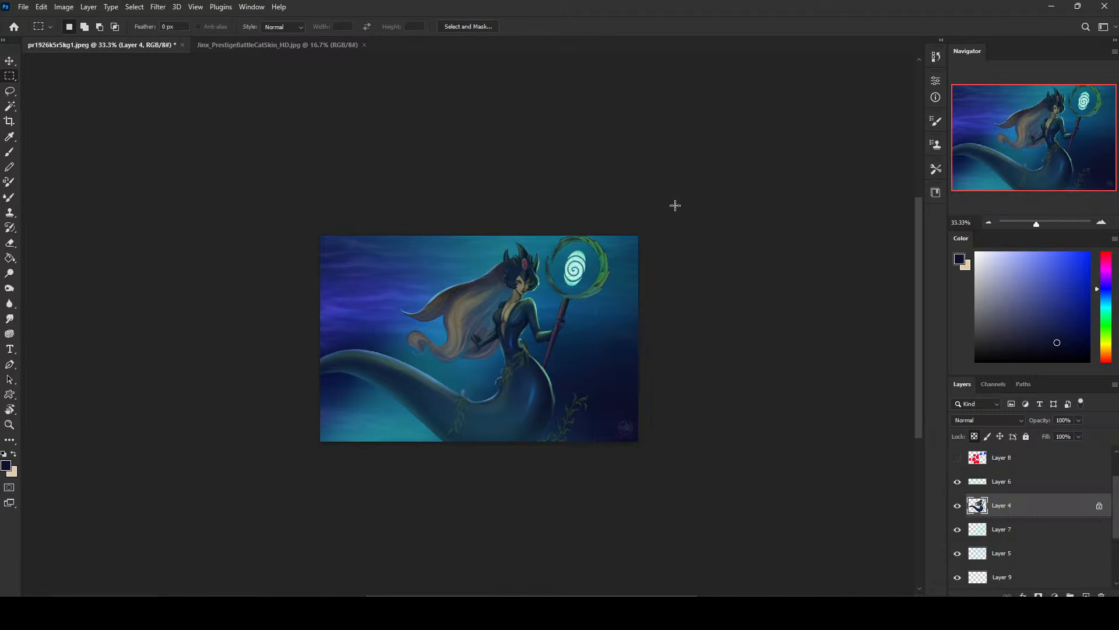
key("b")
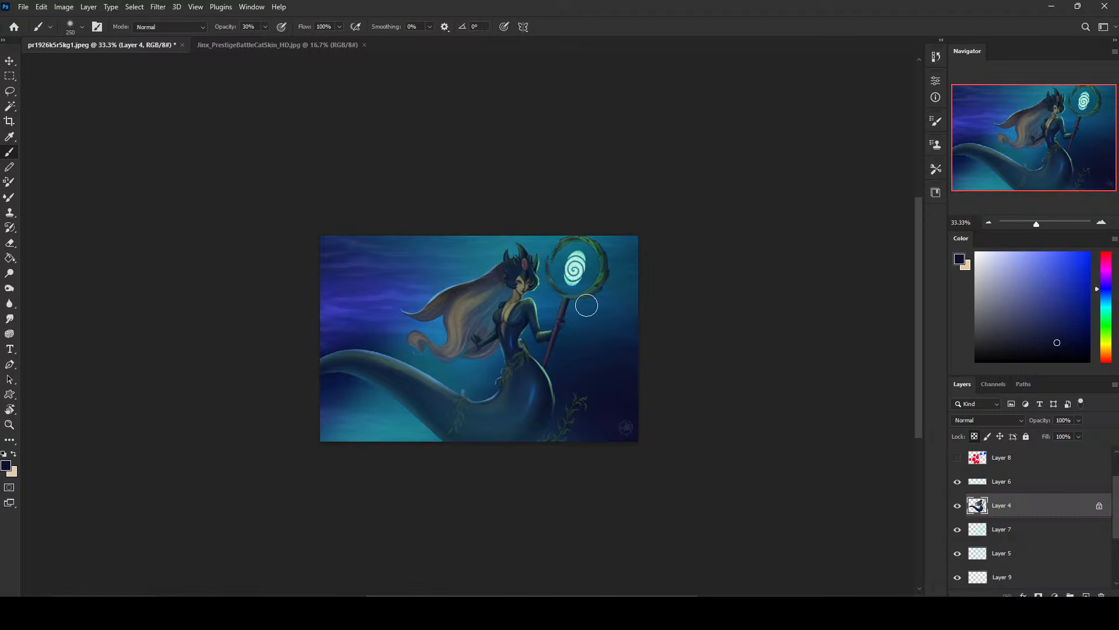
Sample pale teal from the staff's spiral, set the brush mode to Color Dodge and try highlights on the ring
key("bracketleft")
left_click(579, 261, "alt")
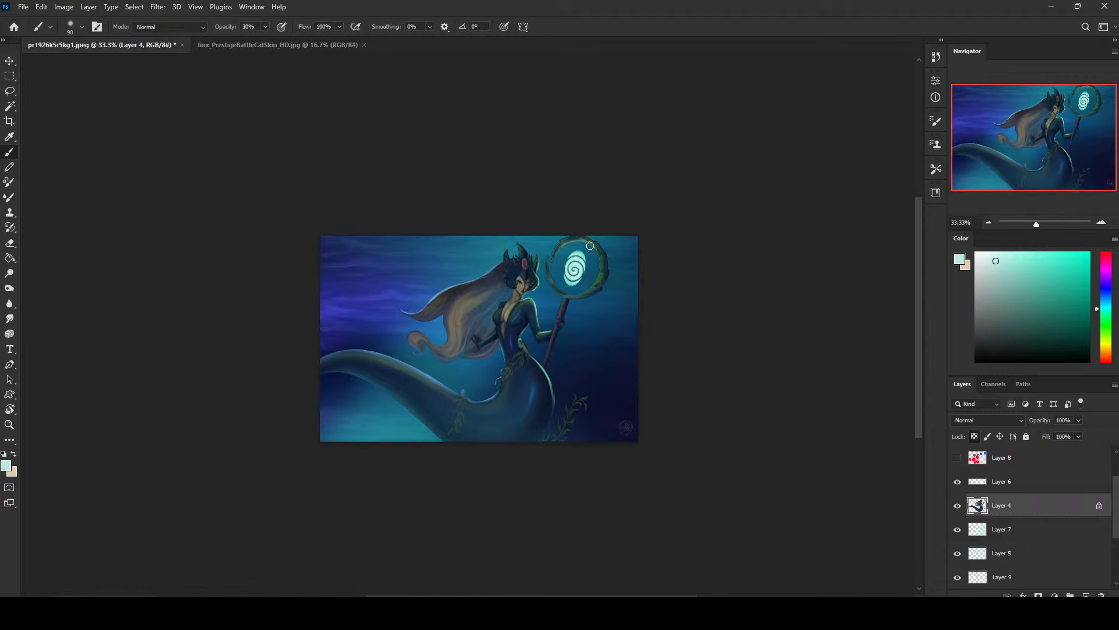
left_click(198, 27)
left_click(175, 148)
key("ctrl+z")
key("ctrl+z")
Set the brush mode to Lighten and brush pale teal light onto the staff's ring
left_click(175, 27)
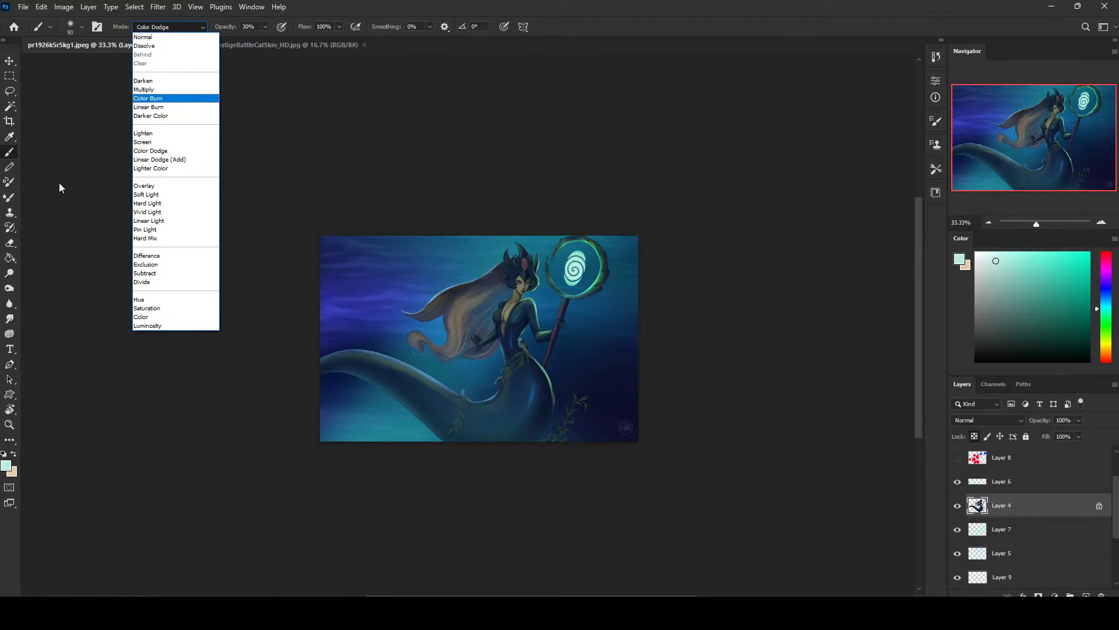
left_click(60, 187)
left_click(175, 27)
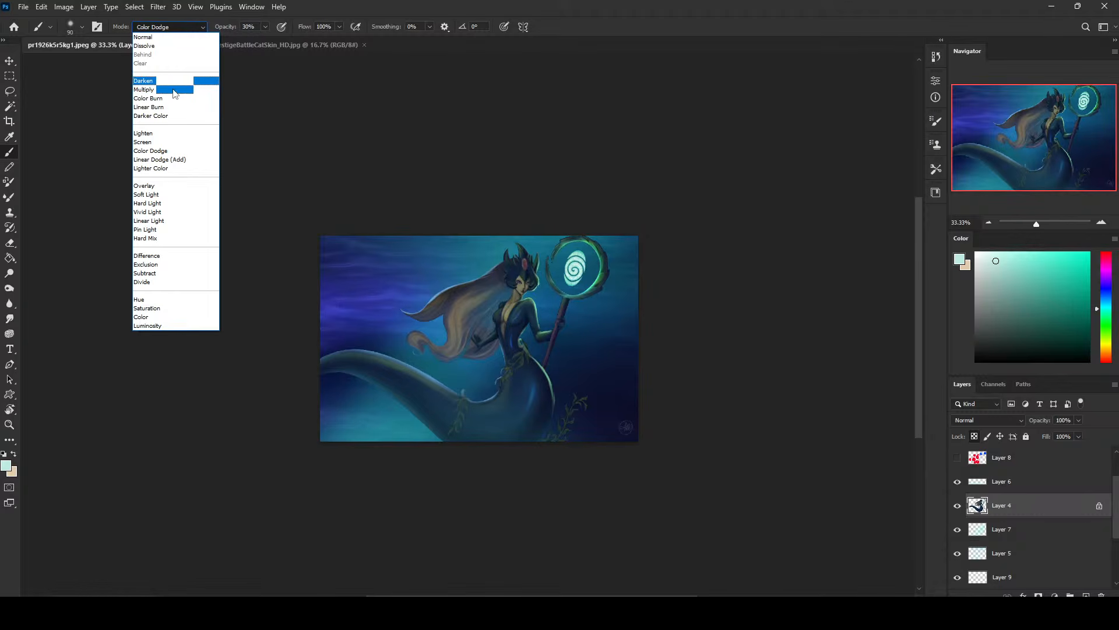
left_click(153, 134)
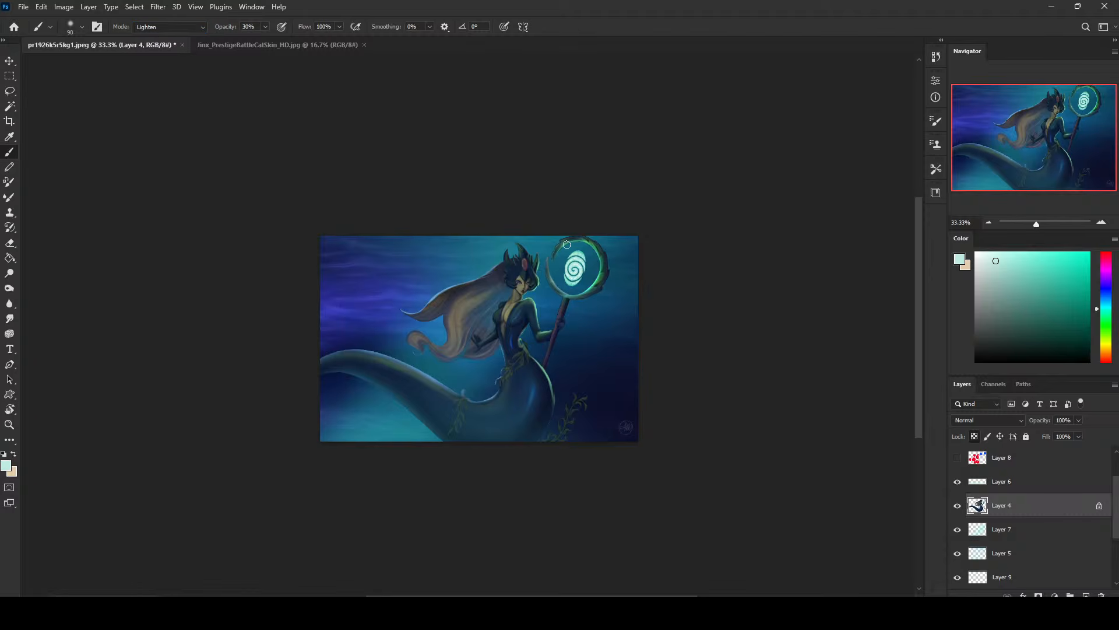
Add a new layer above Layer 16 at the top of the layer stack
left_click(1039, 457)
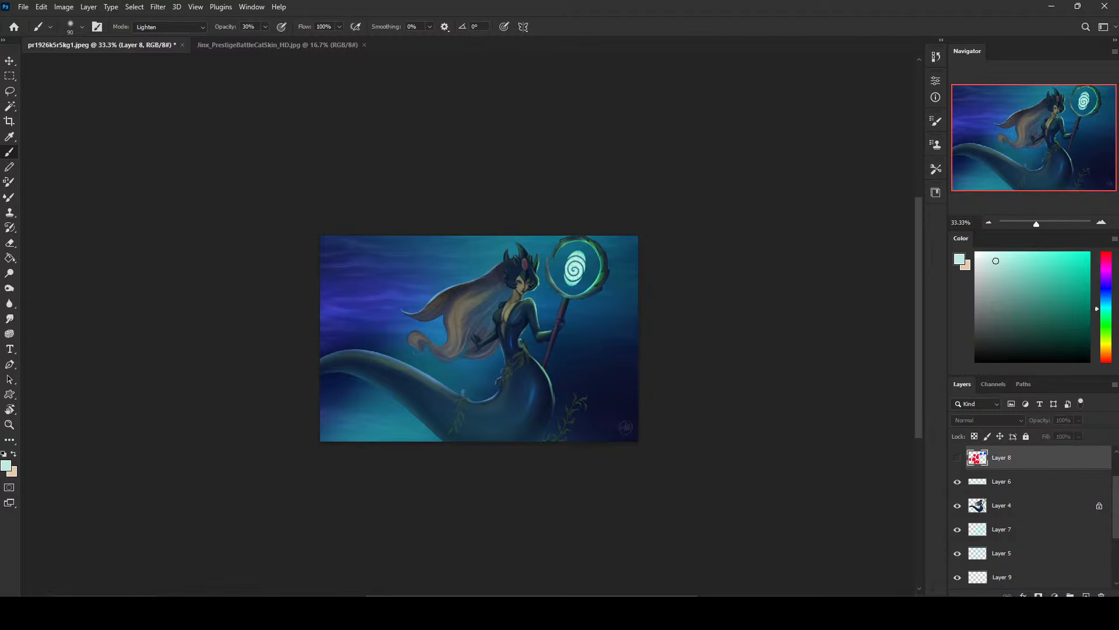
left_click_drag(1114, 505, 1115, 477)
left_click(1046, 464)
left_click(1085, 594)
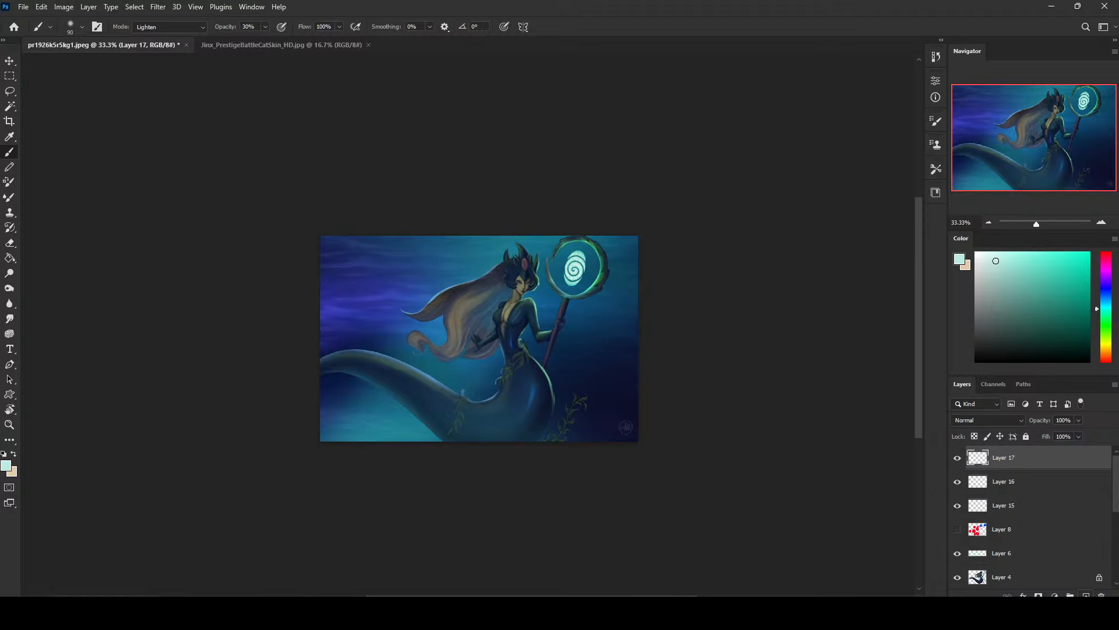
Dab a soft pale teal glow around the staff's spiral on Layer 17 with the brush enlarged to 1700 px
key("m")
key("b")
right_click(615, 308)
key("Escape")
key("bracketright")
key("bracketright")
key("bracketright")
key("bracketright")
key("bracketright")
key("bracketright")
key("bracketright")
key("bracketright")
key("bracketright")
key("bracketright")
key("bracketright")
key("bracketright")
key("bracketright")
key("bracketright")
key("bracketright")
key("bracketright")
key("bracketright")
key("bracketright")
key("bracketright")
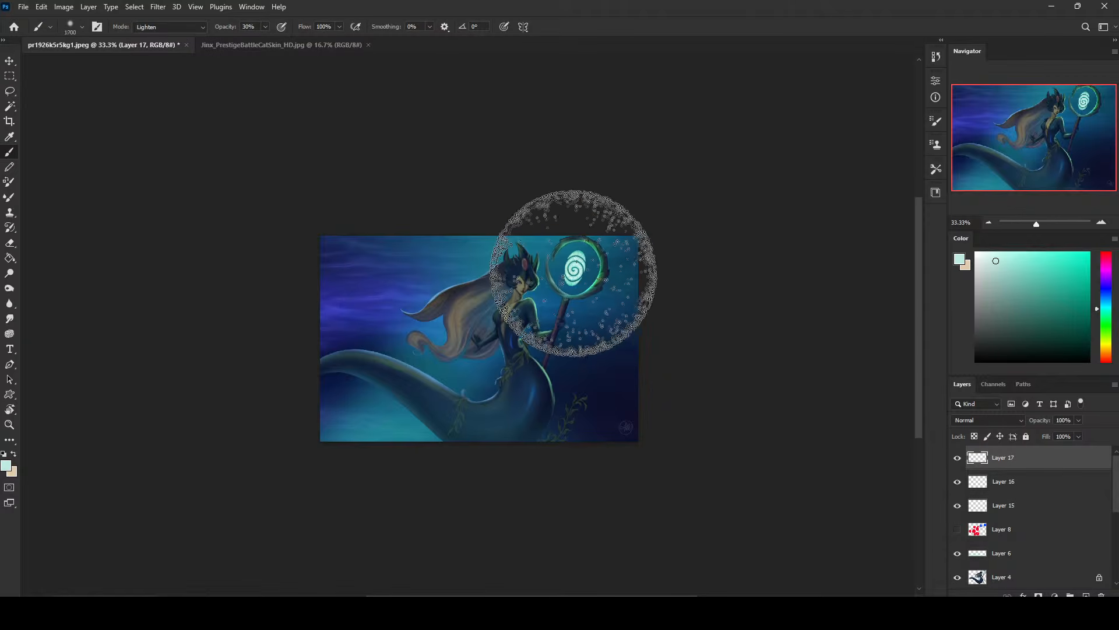
left_click(572, 270)
key("bracketleft")
key("bracketleft")
key("bracketleft")
key("bracketleft")
key("bracketleft")
key("bracketleft")
key("bracketleft")
key("bracketleft")
key("bracketleft")
key("bracketleft")
key("bracketleft")
key("bracketleft")
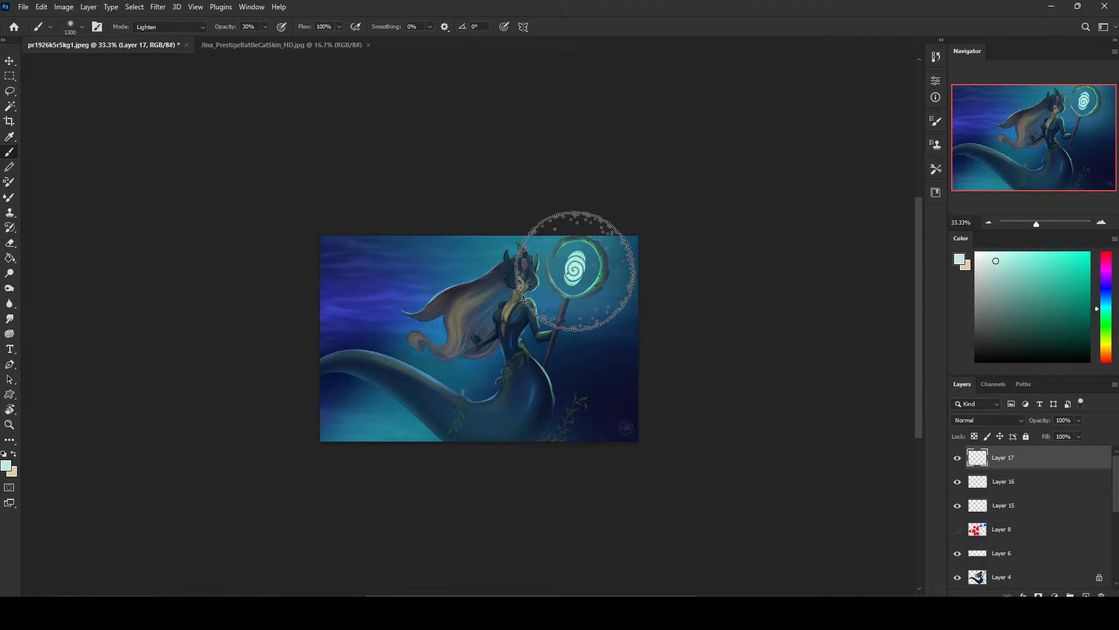
Choose a more saturated teal and layer progressively smaller glow dabs over the staff's spiral
left_click_drag(1053, 254, 1045, 256)
key("bracketright")
key("bracketright")
key("bracketright")
left_click(578, 274)
key("bracketleft")
key("bracketleft")
key("bracketleft")
key("bracketleft")
key("bracketleft")
key("bracketleft")
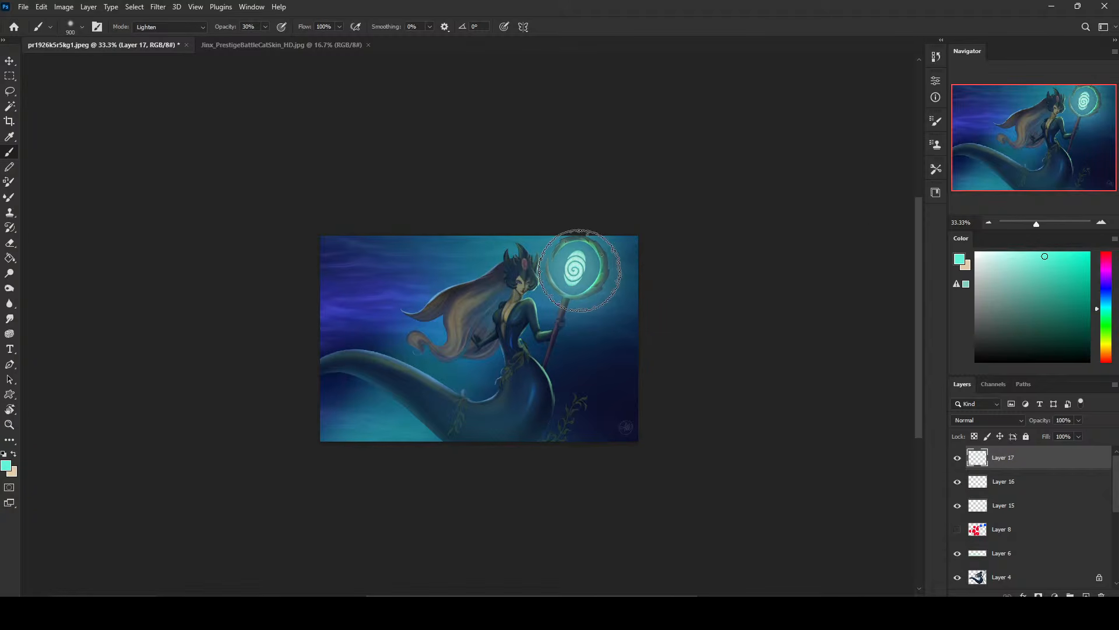
left_click(577, 270)
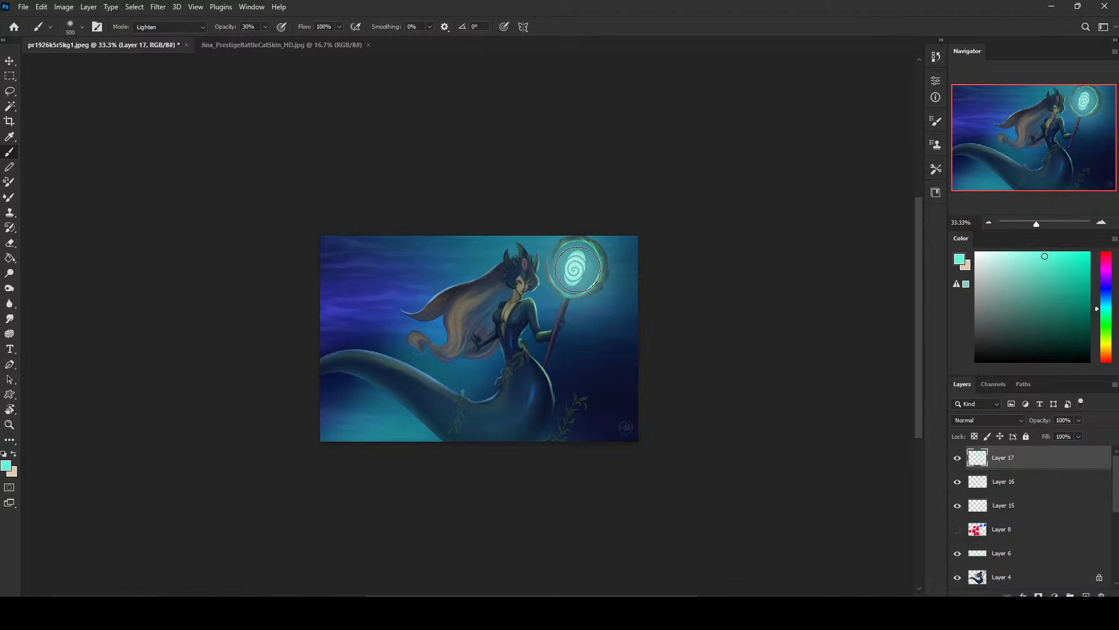
key("bracketleft")
key("bracketleft")
Compare Soft Light with Lighten blending on Layer 17, settle on Lighten and lower the layer's fill to 63%
left_click(997, 421)
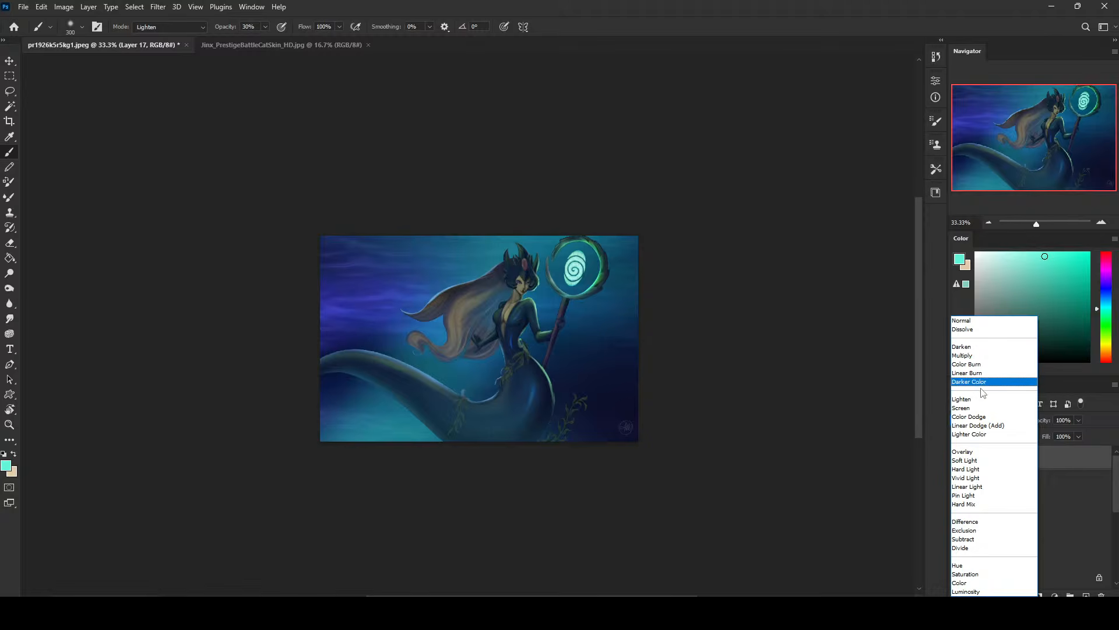
left_click(977, 403)
left_click(980, 415)
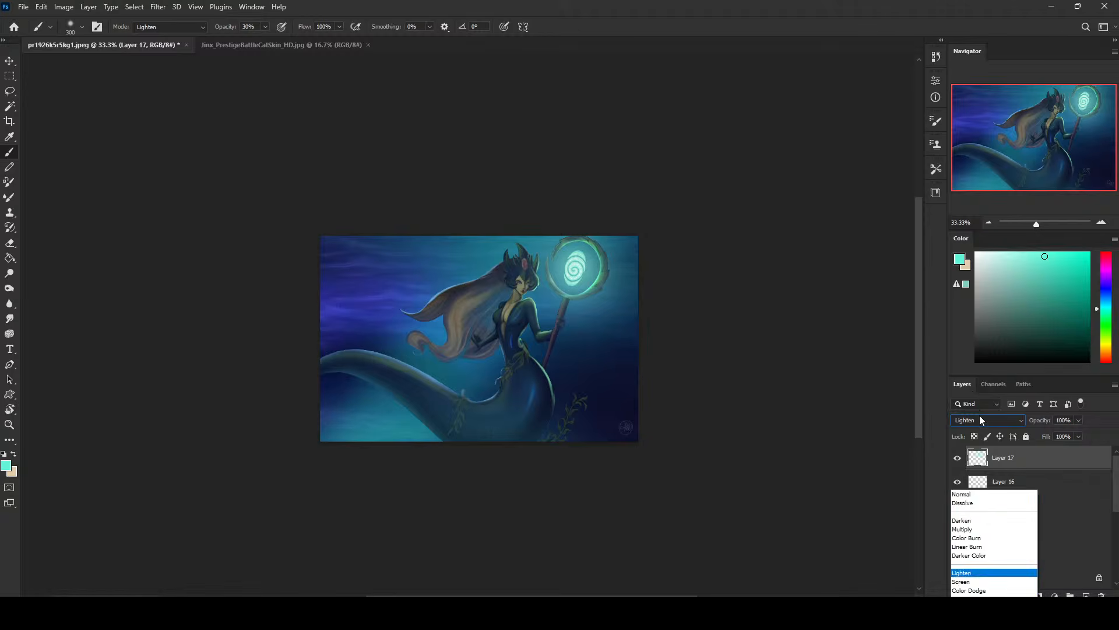
left_click(968, 460)
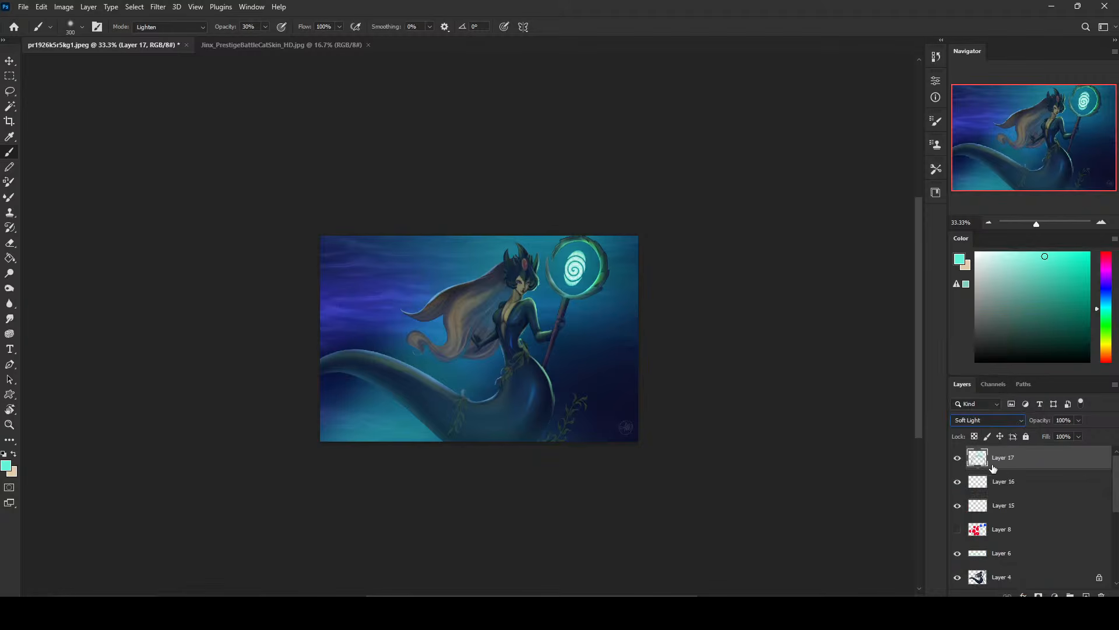
left_click(957, 459)
left_click(958, 460)
left_click(997, 417)
left_click(976, 400)
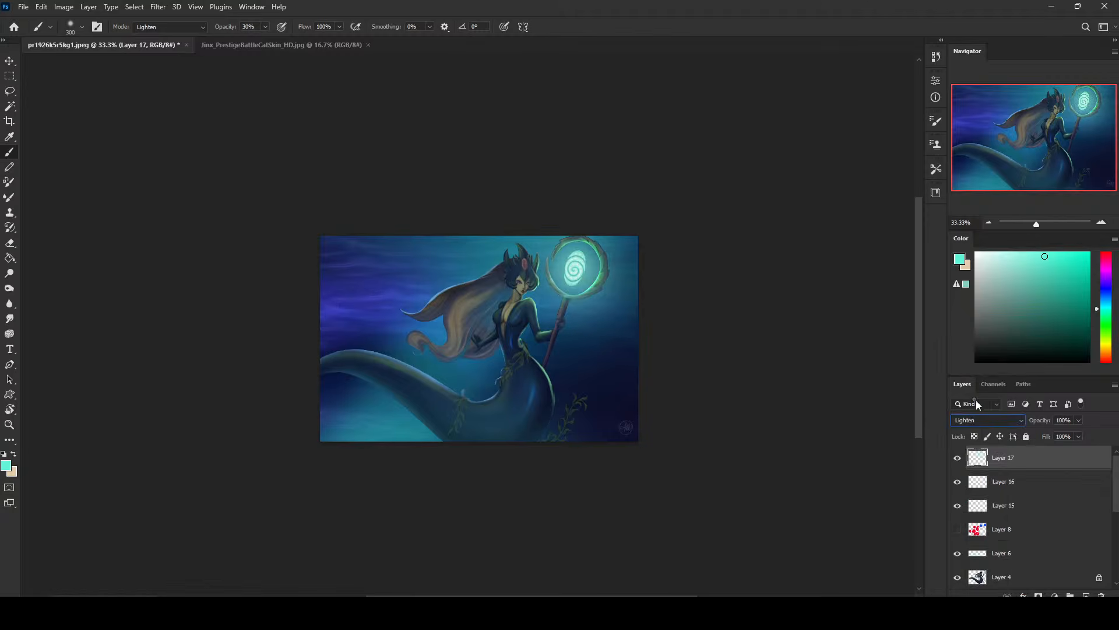
left_click_drag(1065, 449, 1062, 449)
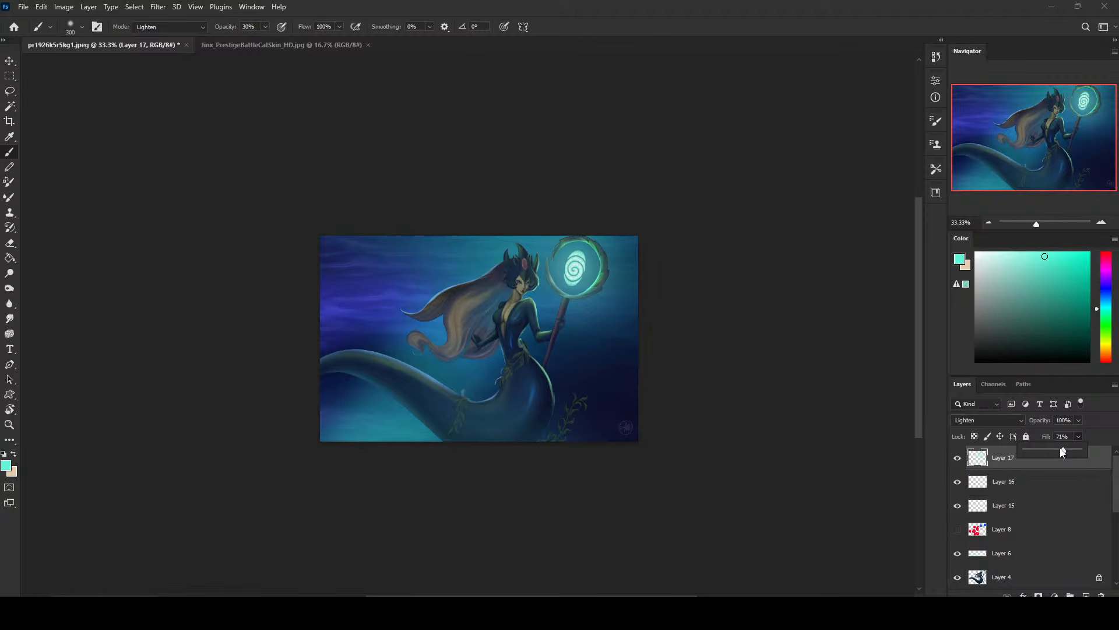
Try flattening the artwork into a single background layer, and undo the flattening
right_click(1026, 482)
left_click(1022, 472)
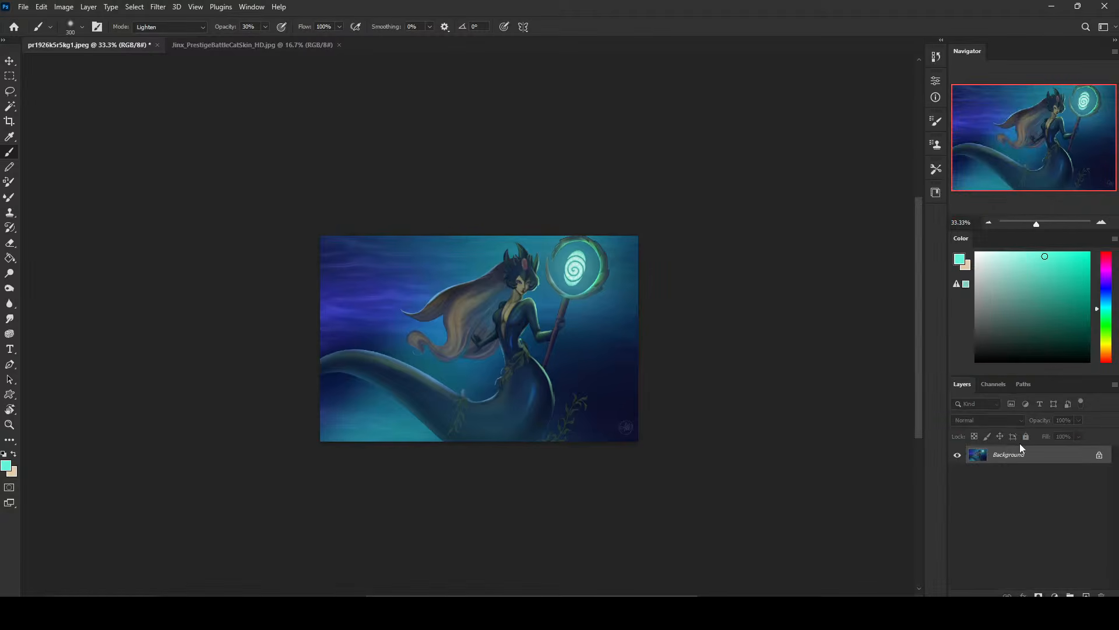
key("ctrl+a")
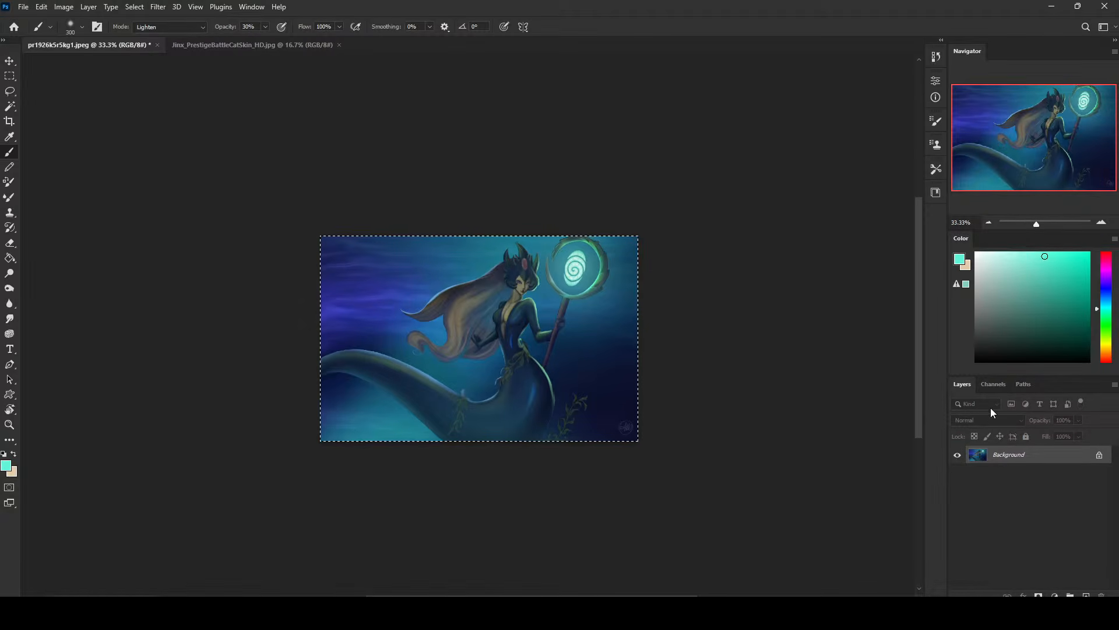
key("ctrl+d")
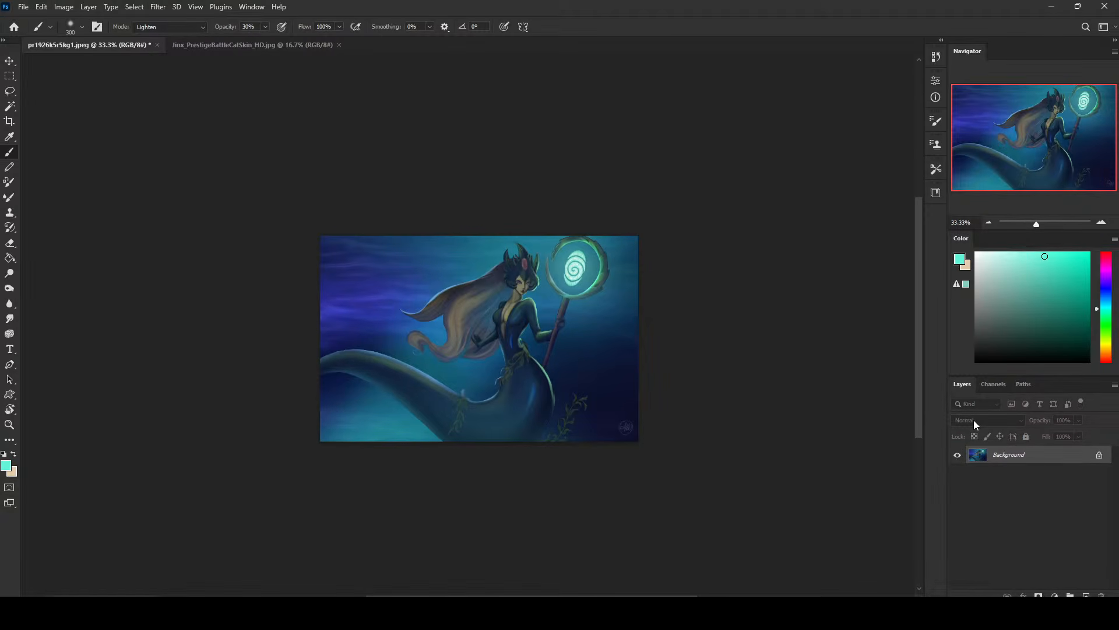
key("ctrl+z")
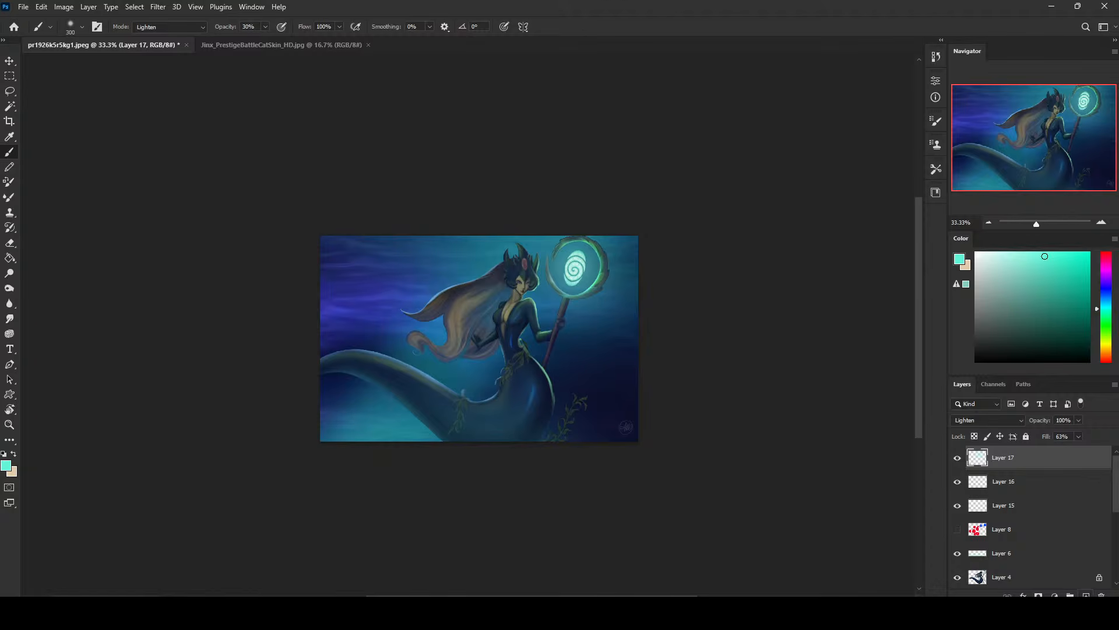
Add a new layer above Layer 17 and shade the illustration's upper edge with soft black strokes at 800 px
left_click(1086, 595)
left_click(991, 361)
key("ctrl+minus")
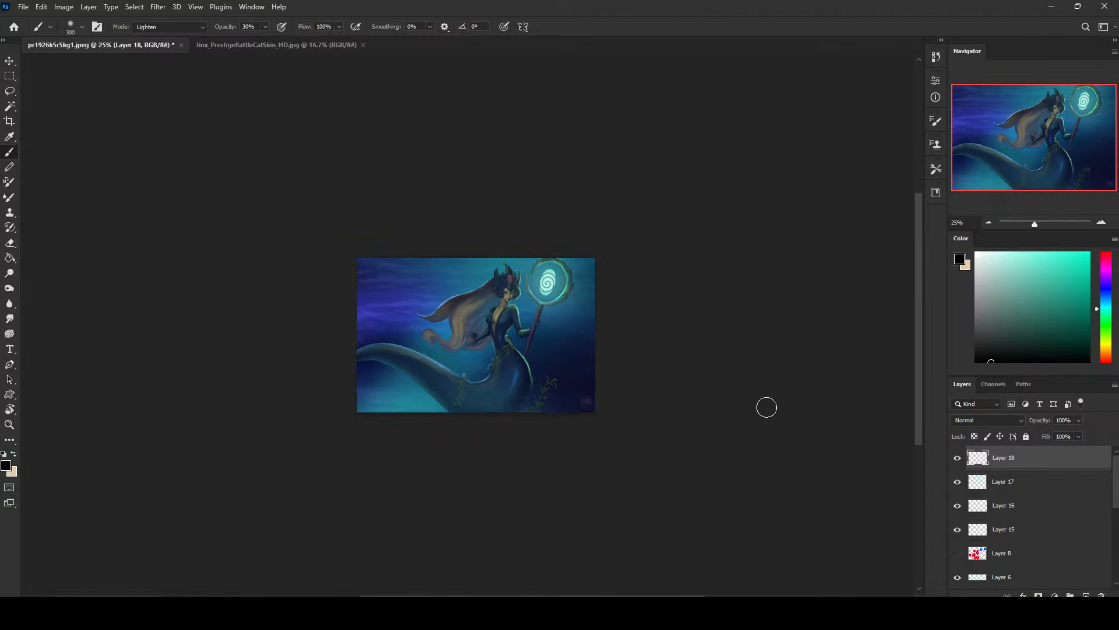
key("bracketright")
key("bracketright")
key("bracketright")
key("bracketright")
key("bracketright")
key("bracketright")
key("bracketright")
key("bracketright")
key("bracketright")
key("bracketright")
key("bracketleft")
key("bracketleft")
key("bracketleft")
key("bracketleft")
key("bracketleft")
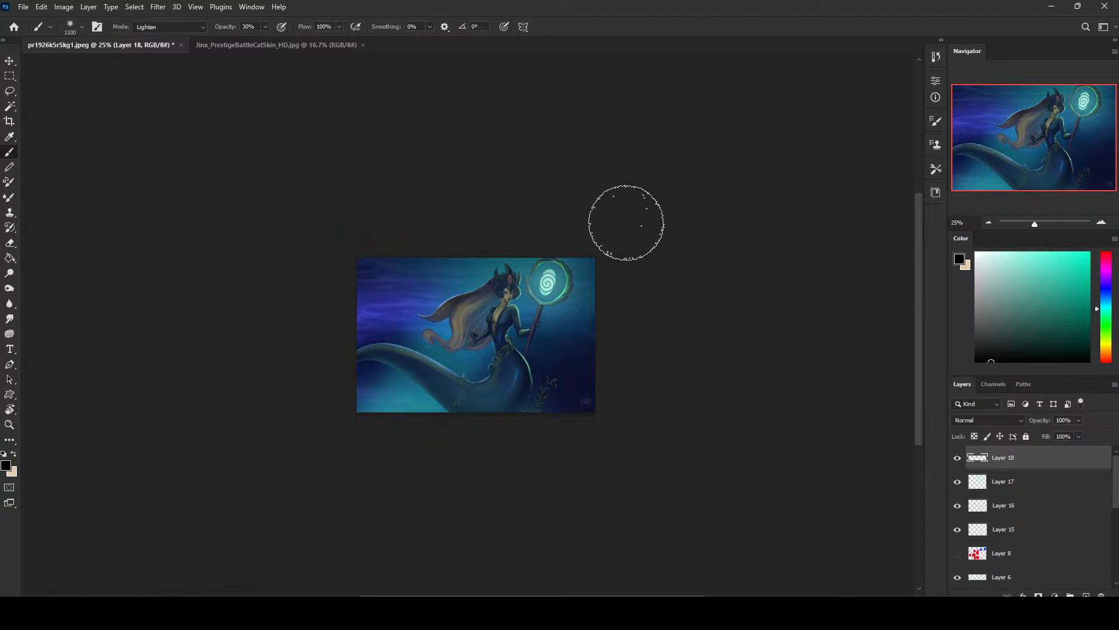
key("ctrl+z")
left_click_drag(562, 235, 222, 262)
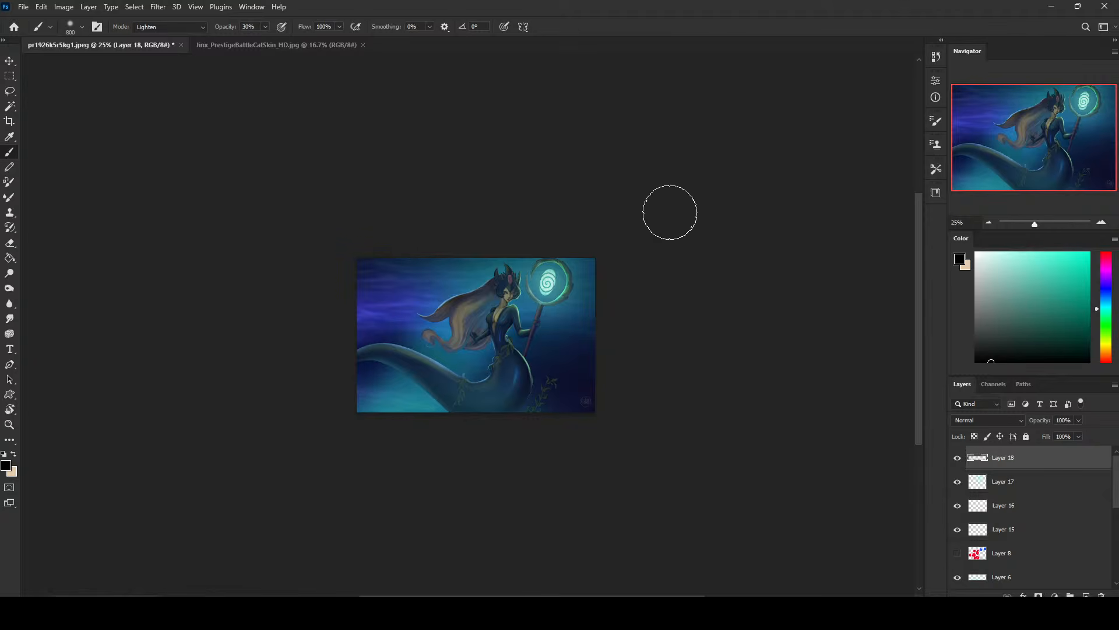
left_click_drag(670, 212, 240, 251)
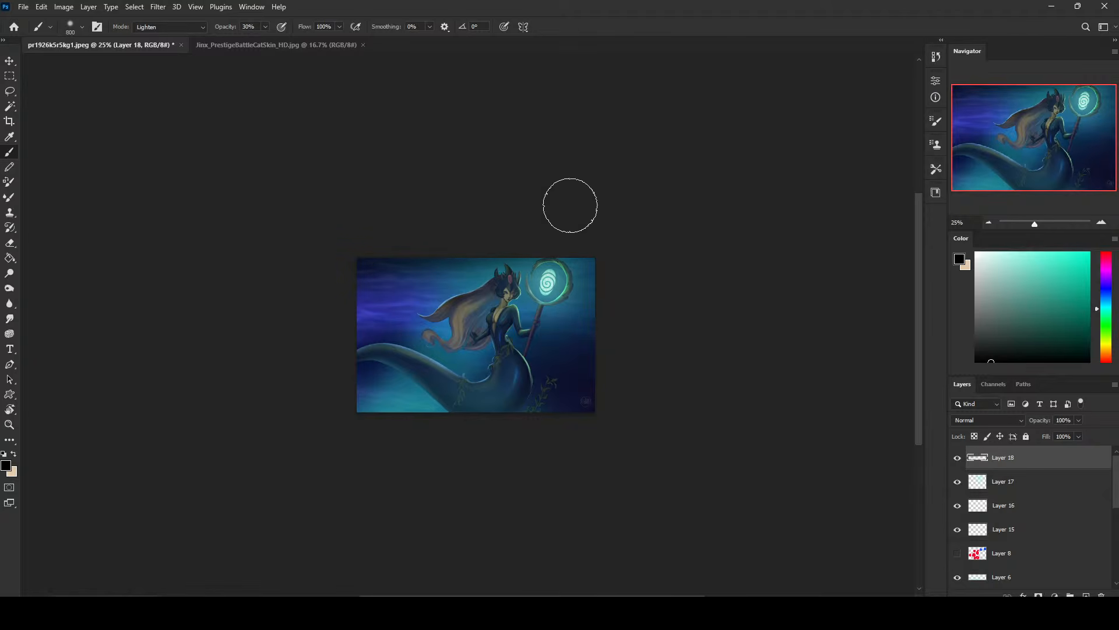
Enlarge the black brush for broader shading along the canvas edges and undo the unwanted strokes
key("bracketright")
key("bracketright")
key("bracketright")
key("bracketright")
key("bracketright")
key("ctrl+z")
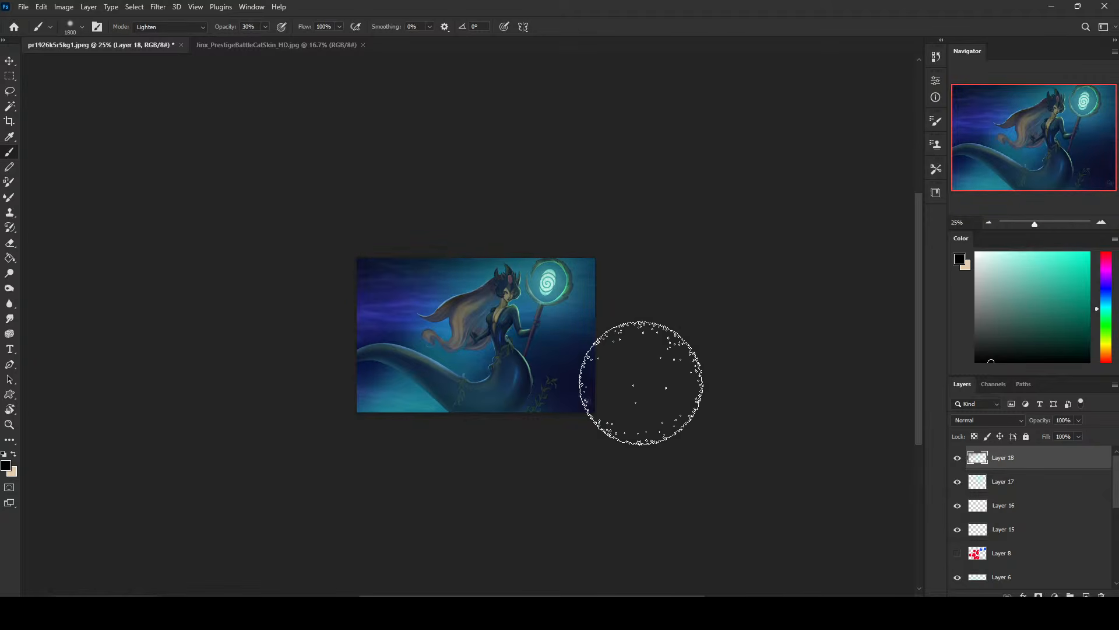
key("ctrl+z")
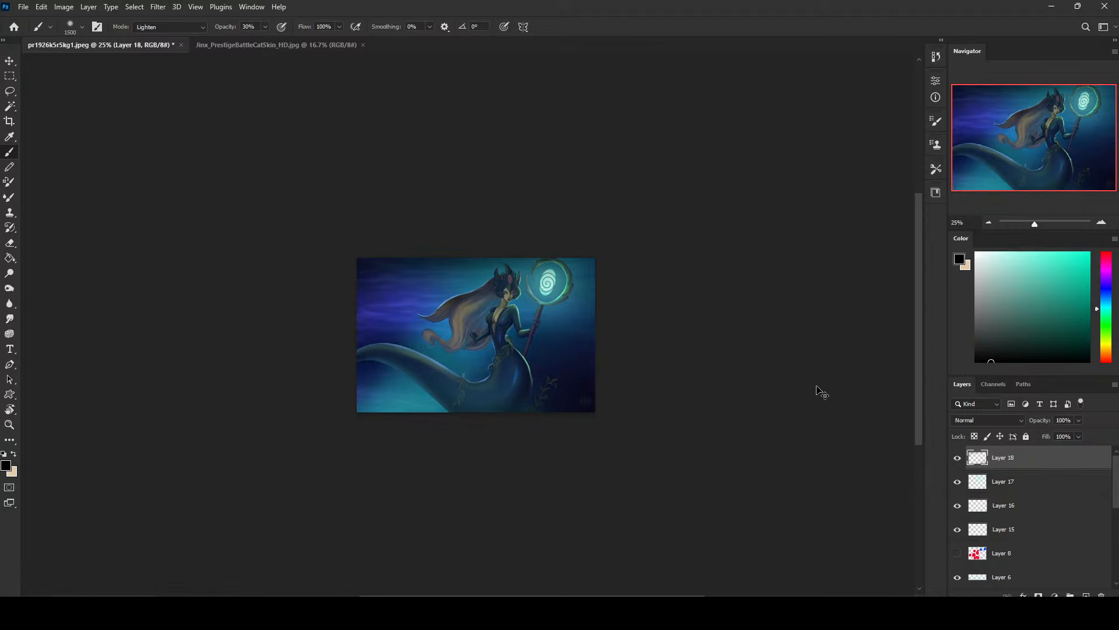
Brush a medium teal haze along the illustration's lower edge and erase it where it covers the sorceress's tail
left_click(1069, 286)
mouse_move(593, 419)
left_mouse_down()
mouse_move(467, 440)
mouse_move(516, 442)
mouse_move(476, 464)
mouse_move(485, 486)
left_mouse_up()
key("e")
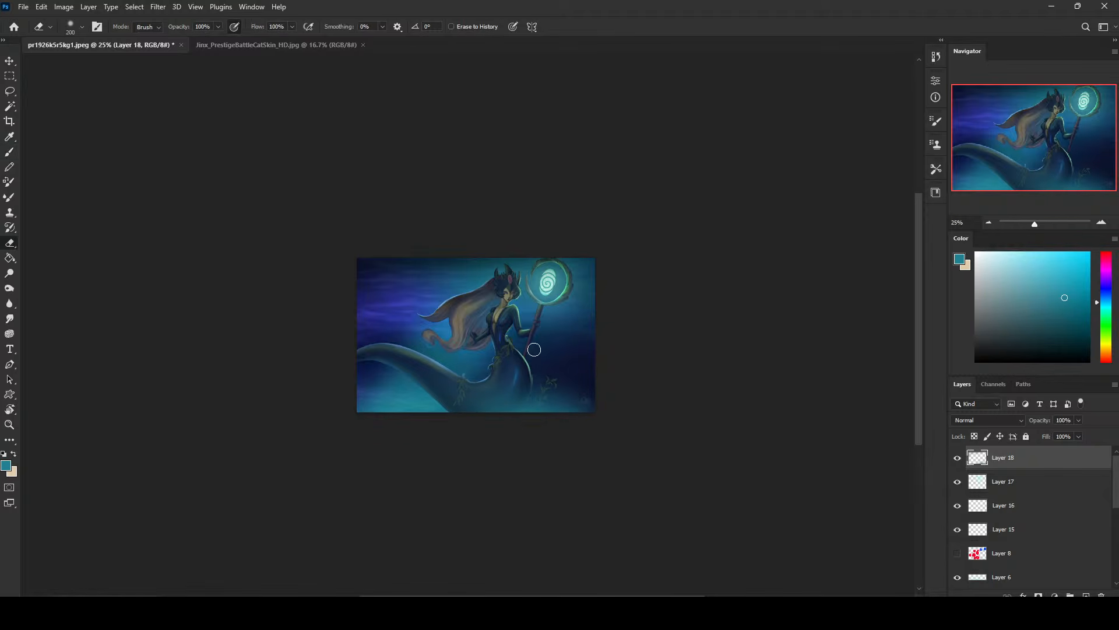
mouse_move(505, 396)
left_mouse_down()
mouse_move(514, 401)
mouse_move(493, 413)
left_mouse_up()
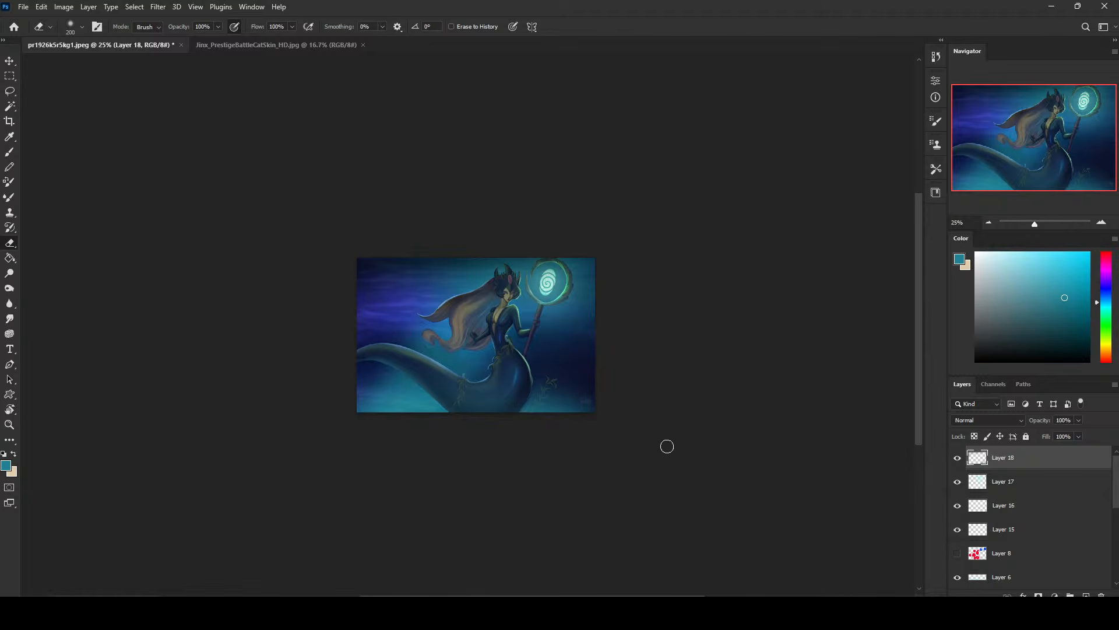
Duplicate Layer 18 and erase the copy's dark shading along the upper edge with a 1700 px eraser
key("ctrl+j")
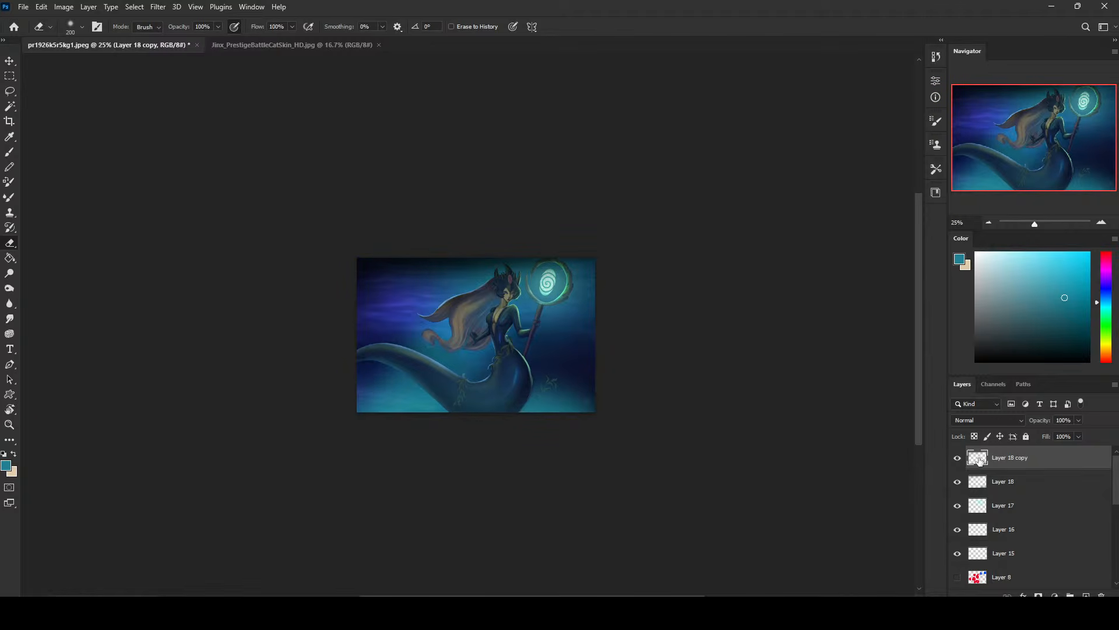
key("]")
key("]")
key("]")
key("]")
key("]")
key("]")
key("]")
key("]")
key("]")
key("]")
key("]")
key("]")
key("]")
key("]")
key("]")
mouse_move(530, 258)
left_mouse_down()
mouse_move(481, 256)
mouse_move(280, 326)
left_mouse_up()
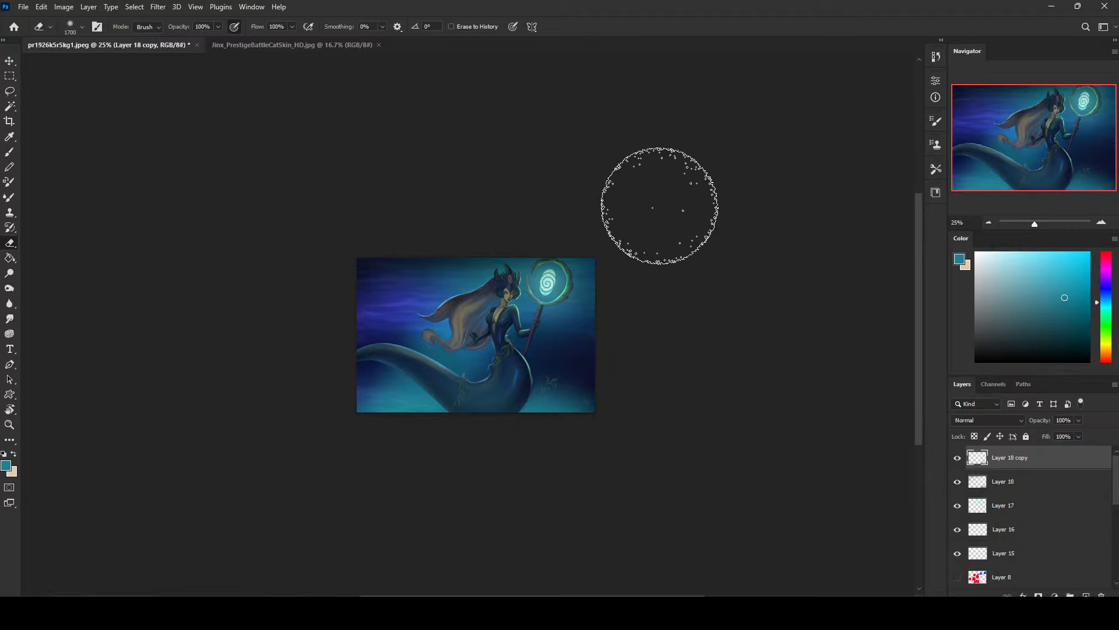
Merge the duplicate layer down into Layer 18
right_click(1004, 460)
left_click(947, 454)
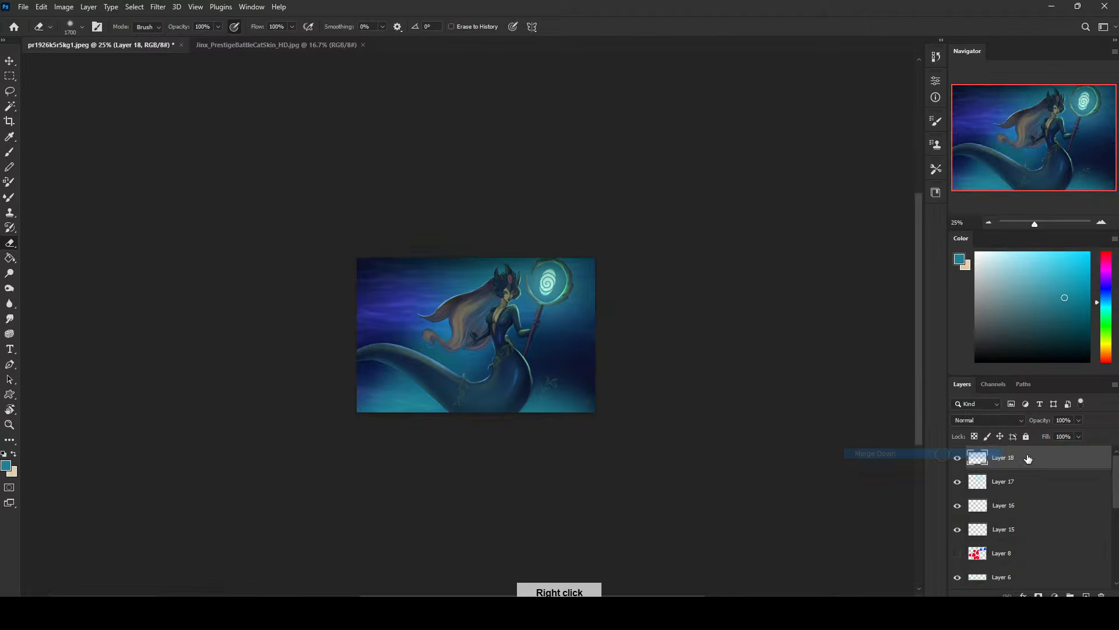
right_click(1035, 464)
left_click(1059, 463)
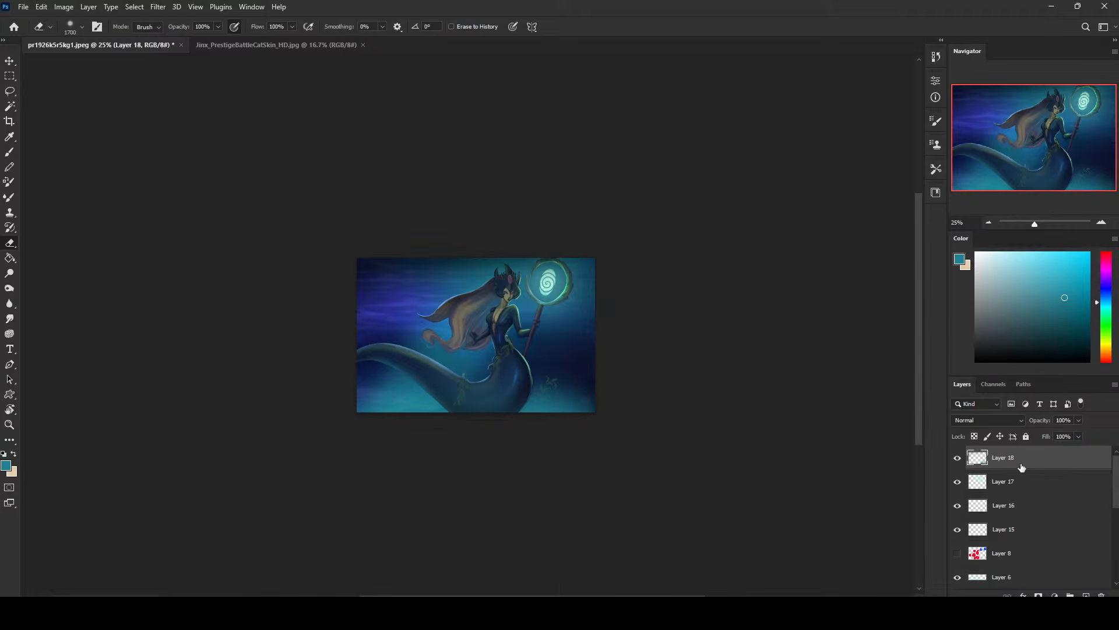
Select Layer 4, prepare a black brush in Multiply mode and unlock the layer's transparent pixels
scroll(1092, 490, "down", 5)
left_click(1033, 480)
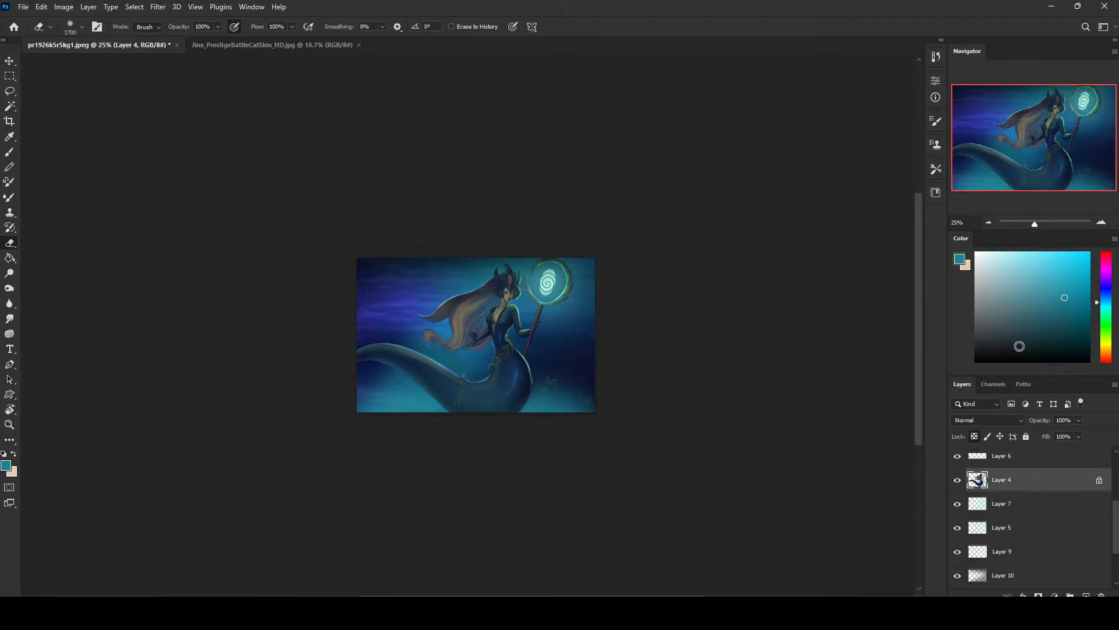
left_click(1021, 362)
key("b")
left_click(169, 27)
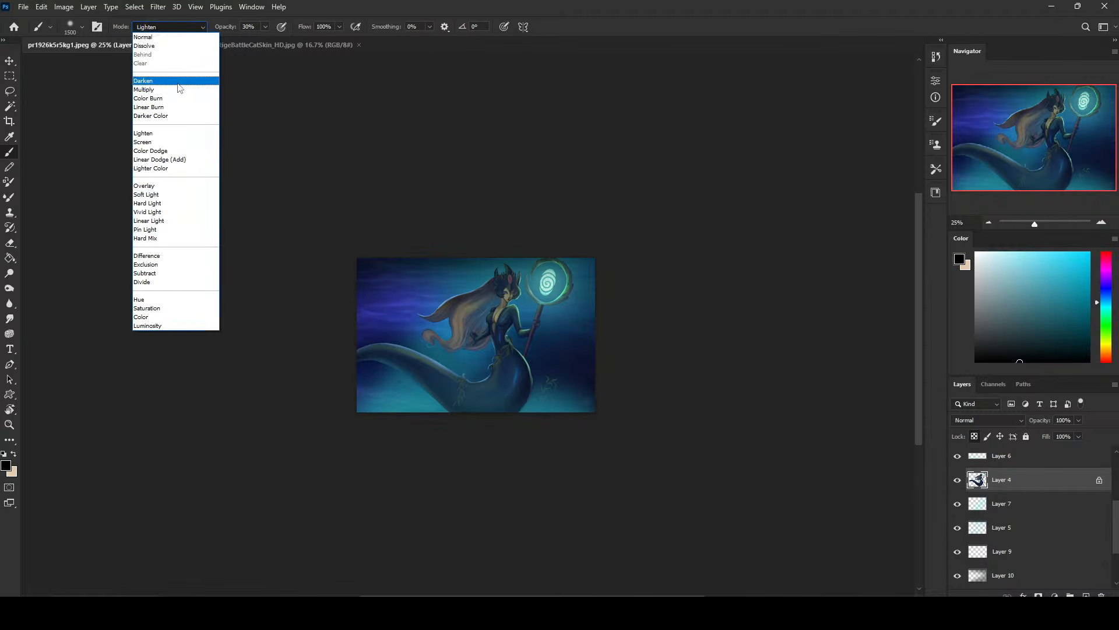
left_click(174, 91)
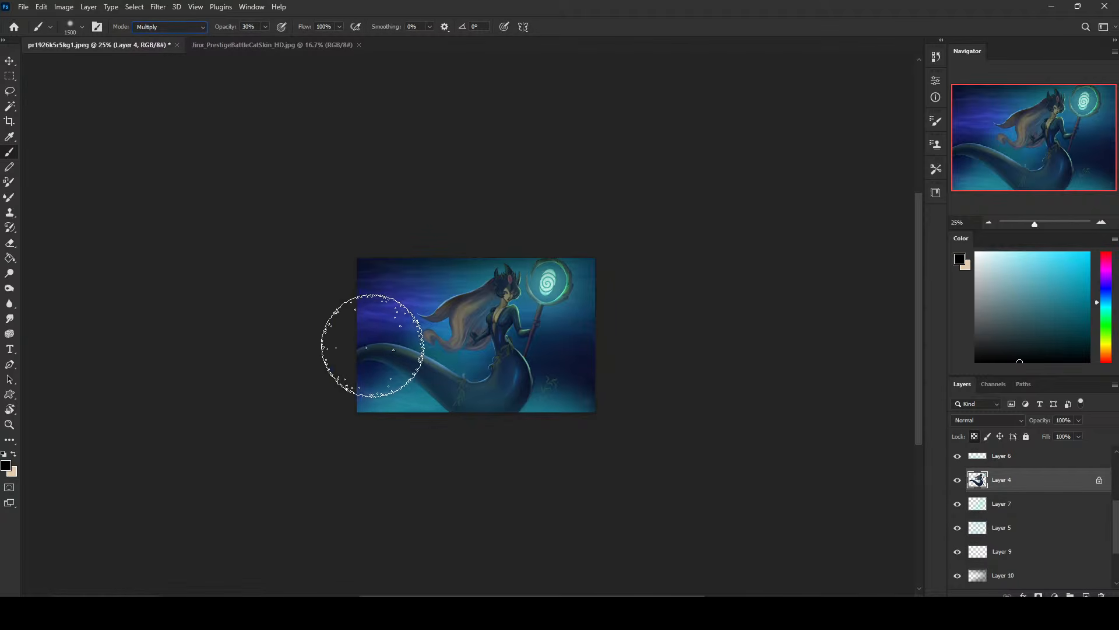
left_click(978, 437)
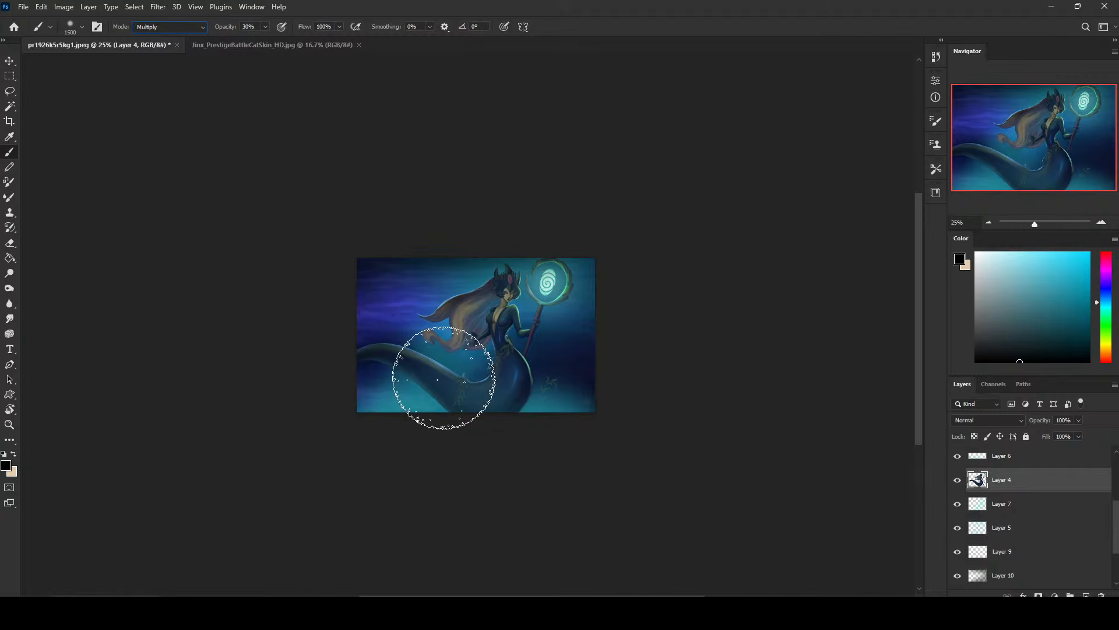
Darken the sorceress's tail with the Burn tool, using the Shadows range and a 2200 px brush
left_click(11, 320)
left_click(10, 285)
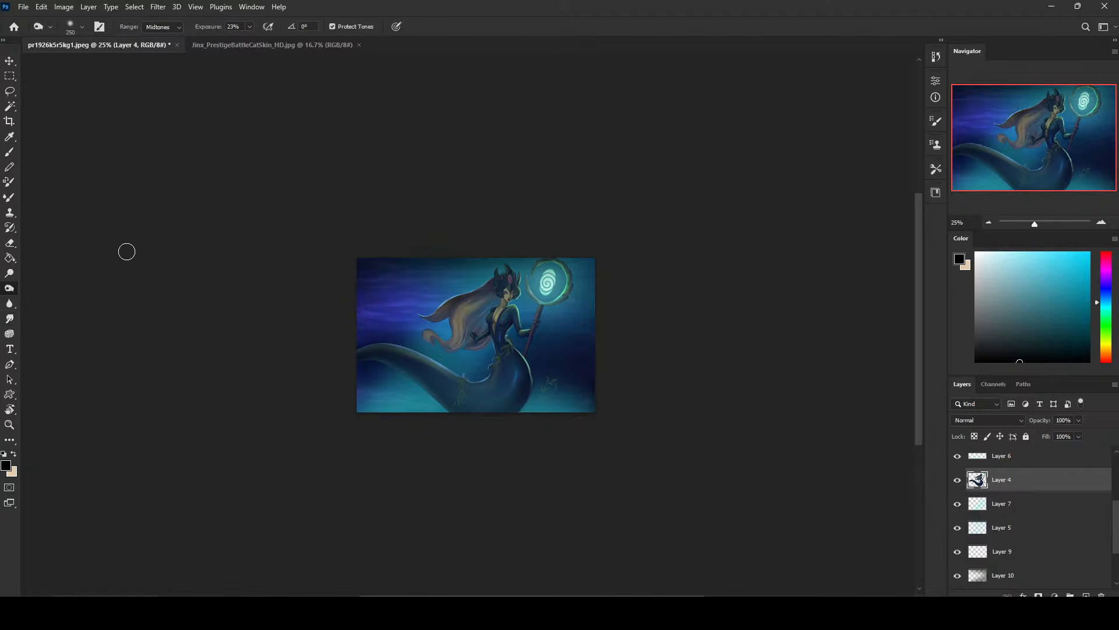
left_click(169, 27)
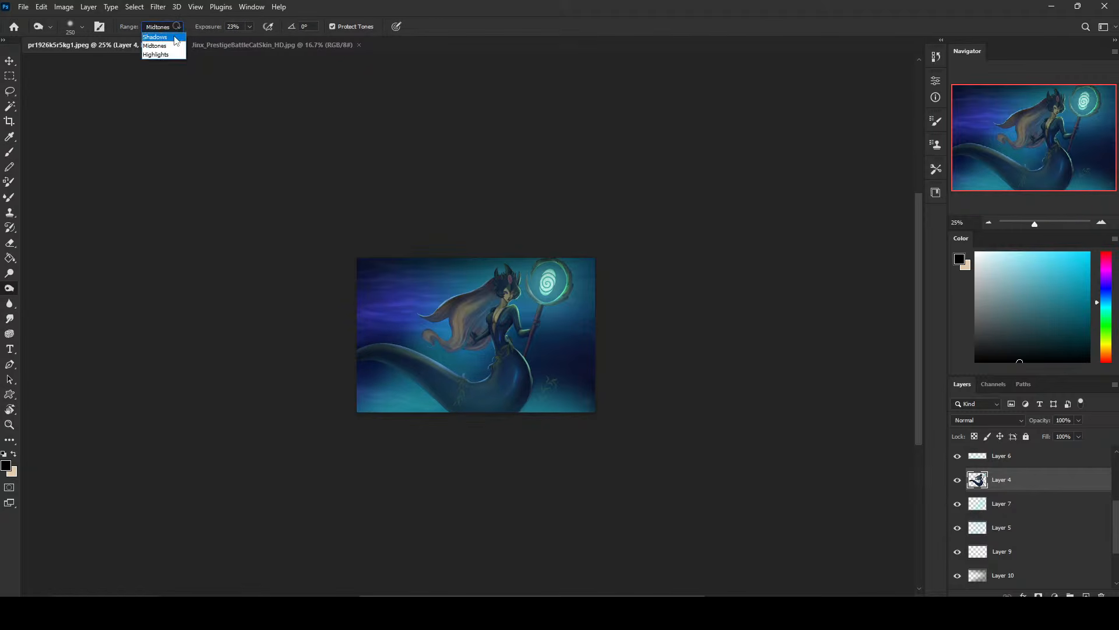
left_click(159, 37)
key("]")
key("]")
key("]")
key("]")
key("]")
key("]")
key("]")
key("]")
key("]")
key("]")
key("]")
key("]")
key("]")
key("]")
key("]")
key("]")
key("]")
key("]")
key("]")
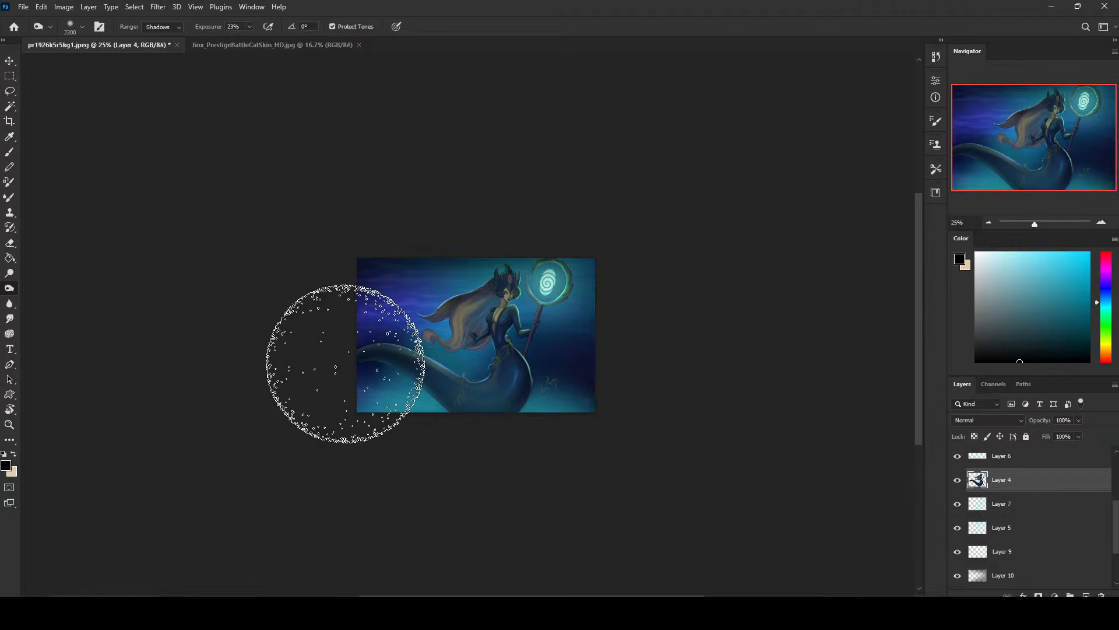
left_click_drag(346, 363, 467, 400)
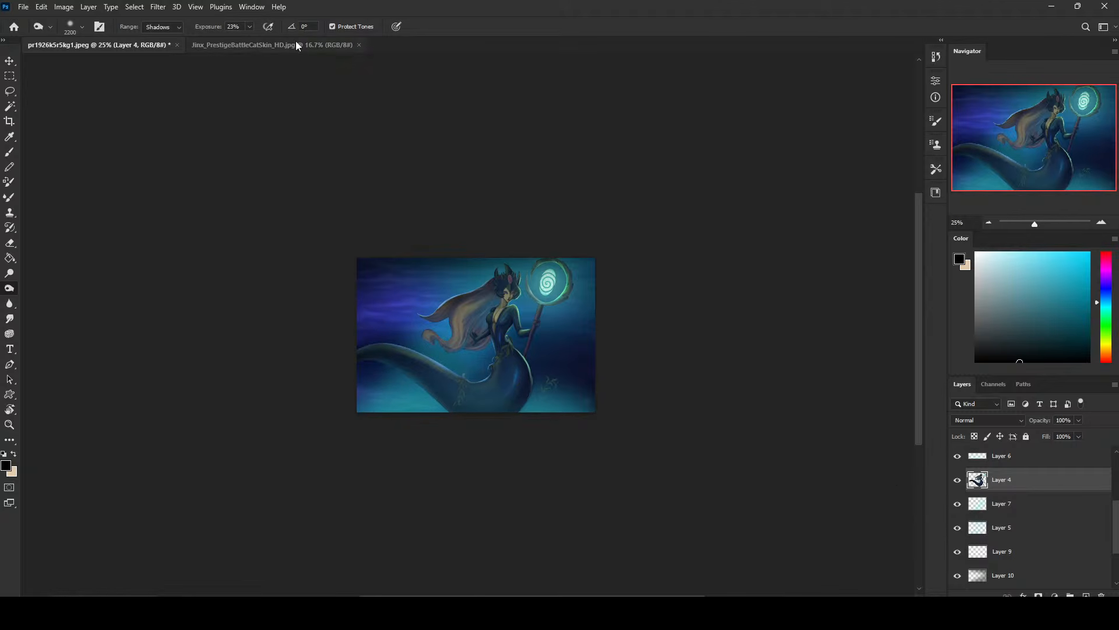
Lower the Burn exposure to 12% and darken the far end of the tail further
left_click(249, 27)
left_click(244, 40)
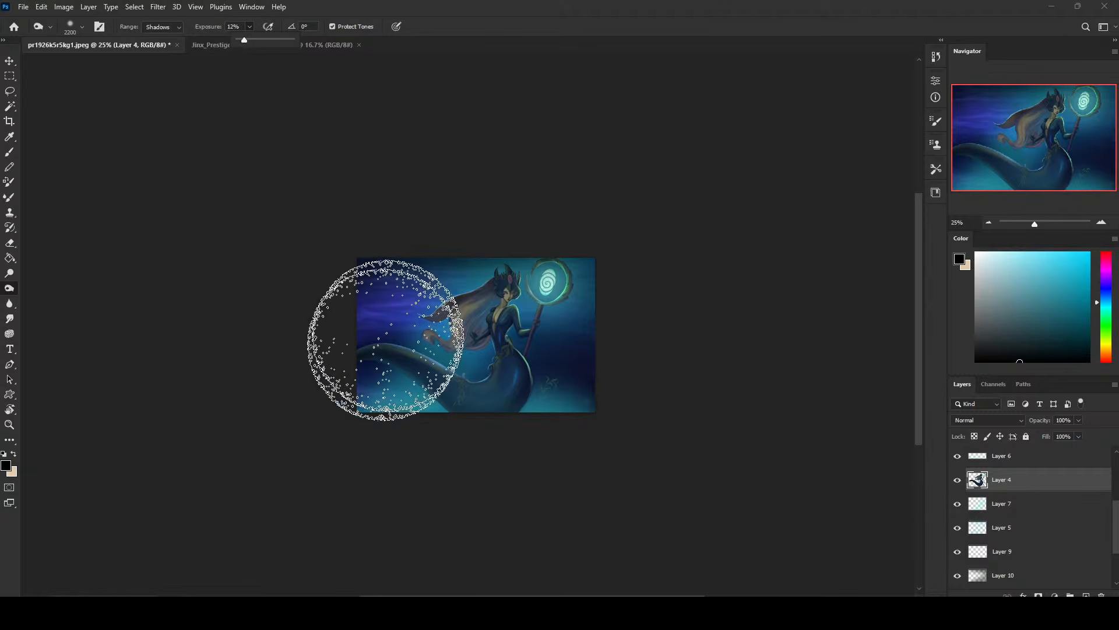
left_click_drag(384, 340, 355, 355)
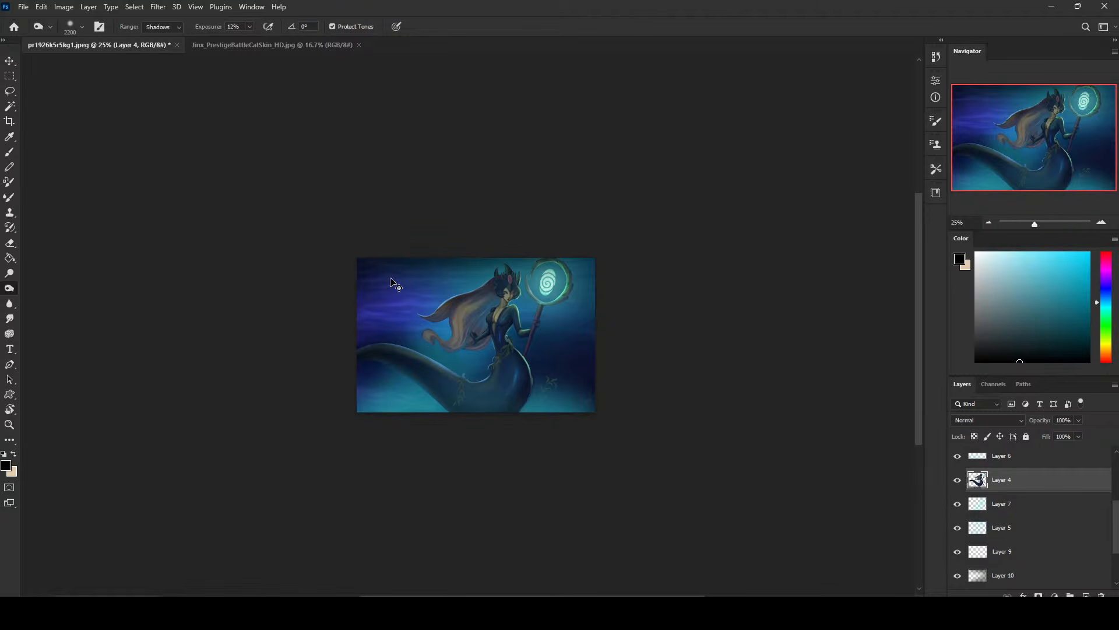
Flatten the image, select the whole canvas and copy the finished painting
right_click(1042, 488)
left_click(1030, 470)
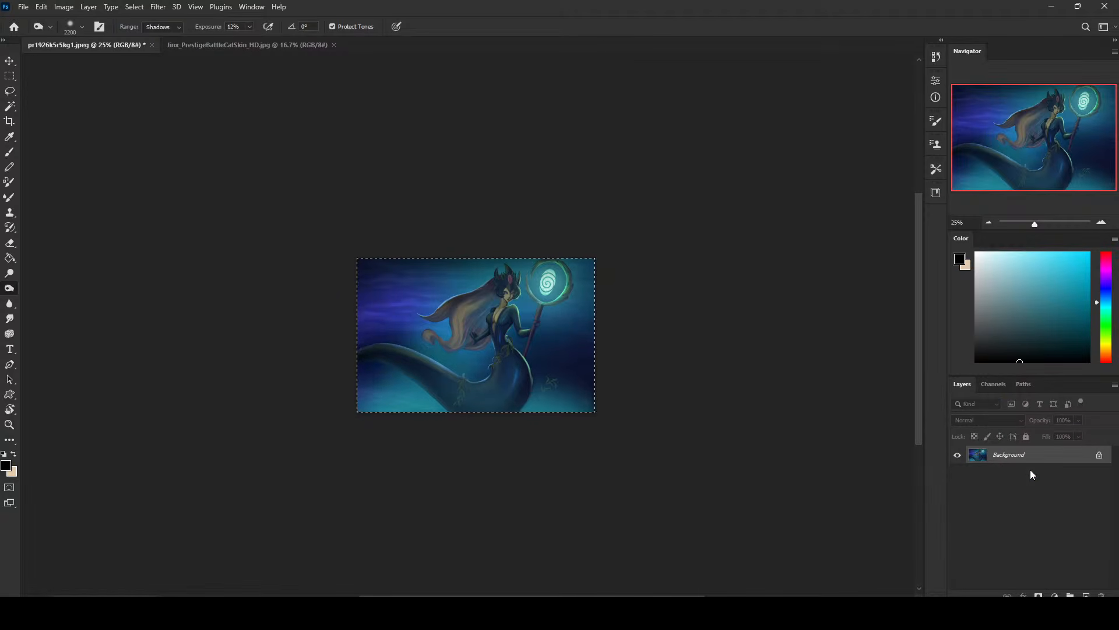
left_click(936, 57)
key("ctrl+a")
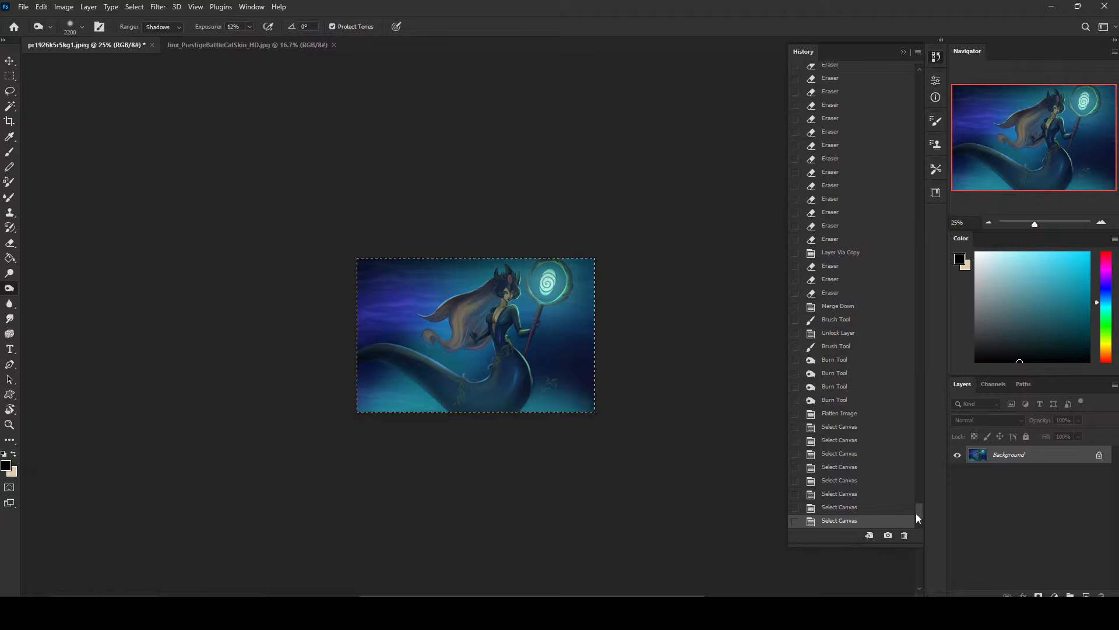
Revert the document to its opening history snapshot and paste the finished painting above the original as a new layer
left_click_drag(919, 513, 919, 78)
left_click(873, 72)
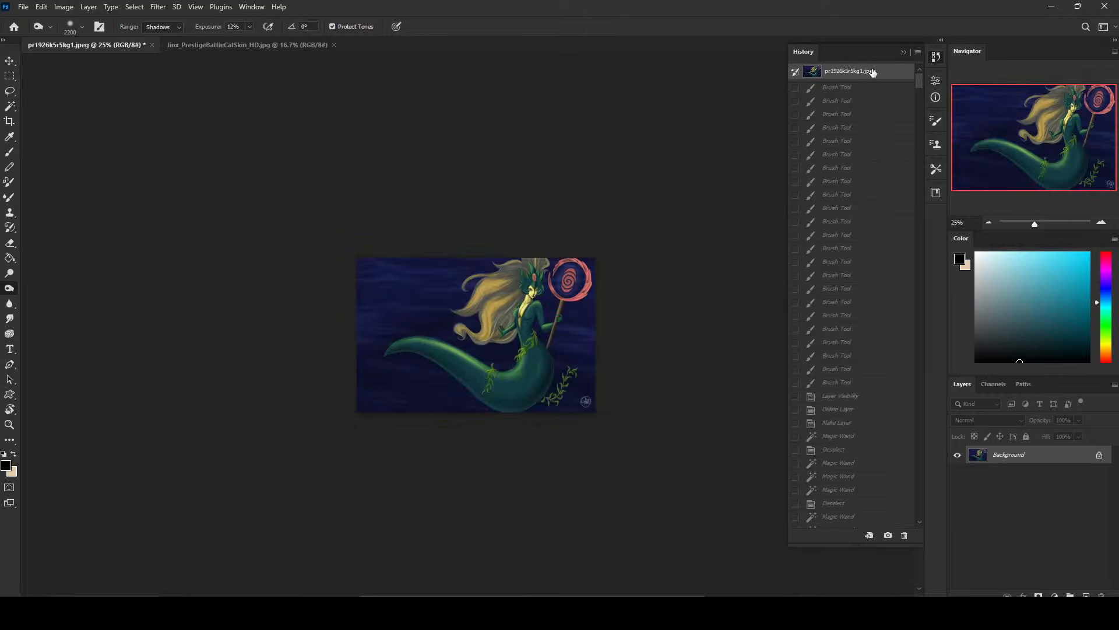
left_click(905, 52)
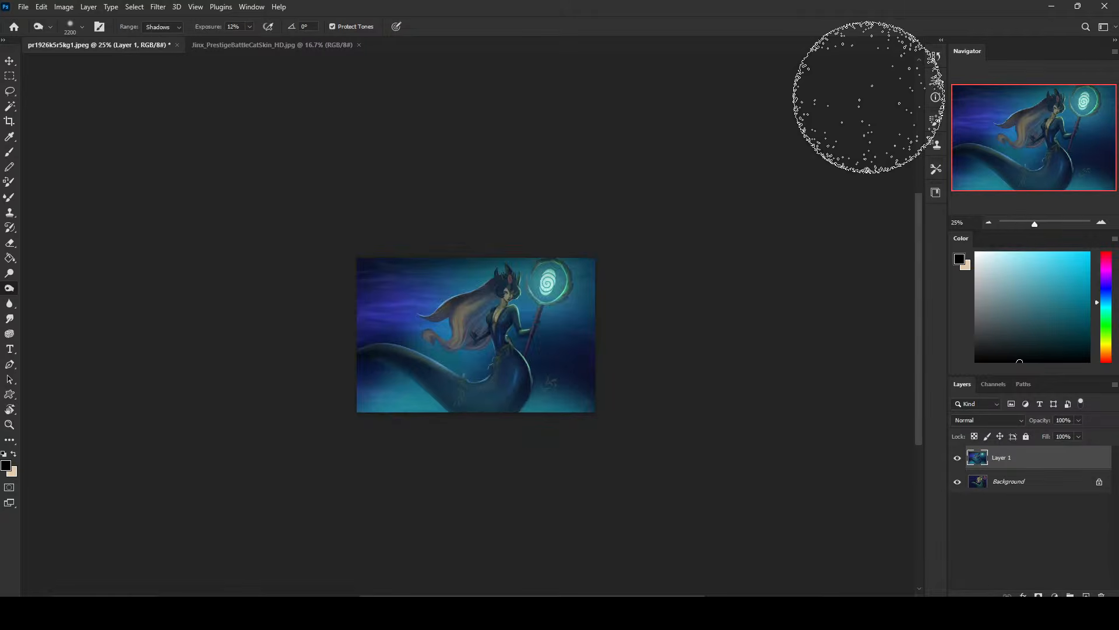
Compare the repainted illustration with the original by hiding and showing Layer 1 at 50% zoom
key("ctrl+plus")
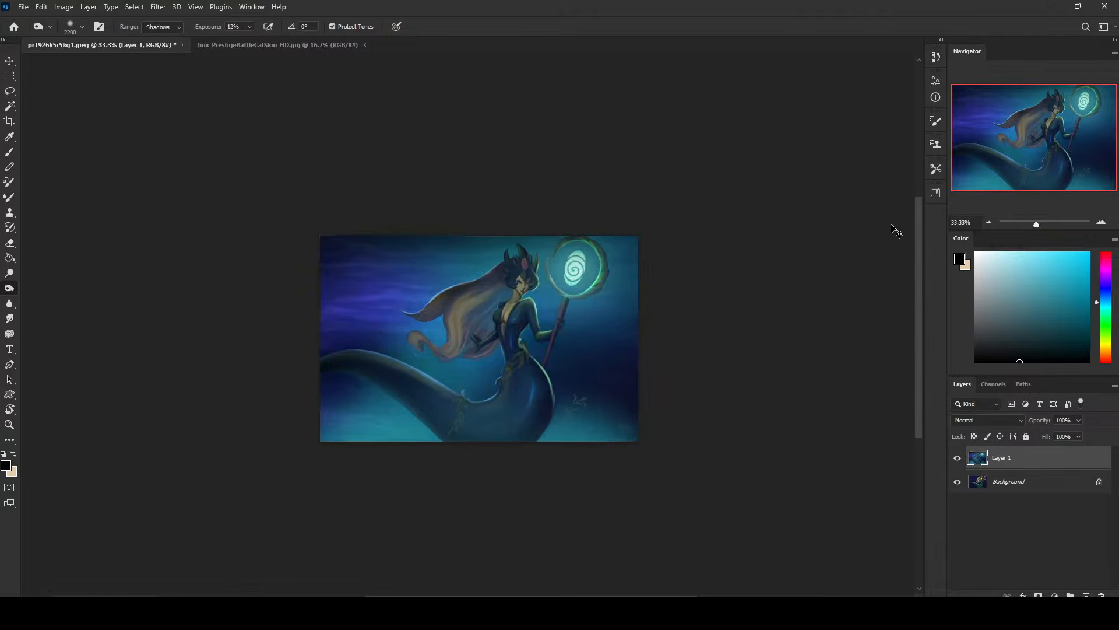
key("ctrl+plus")
left_click(957, 459)
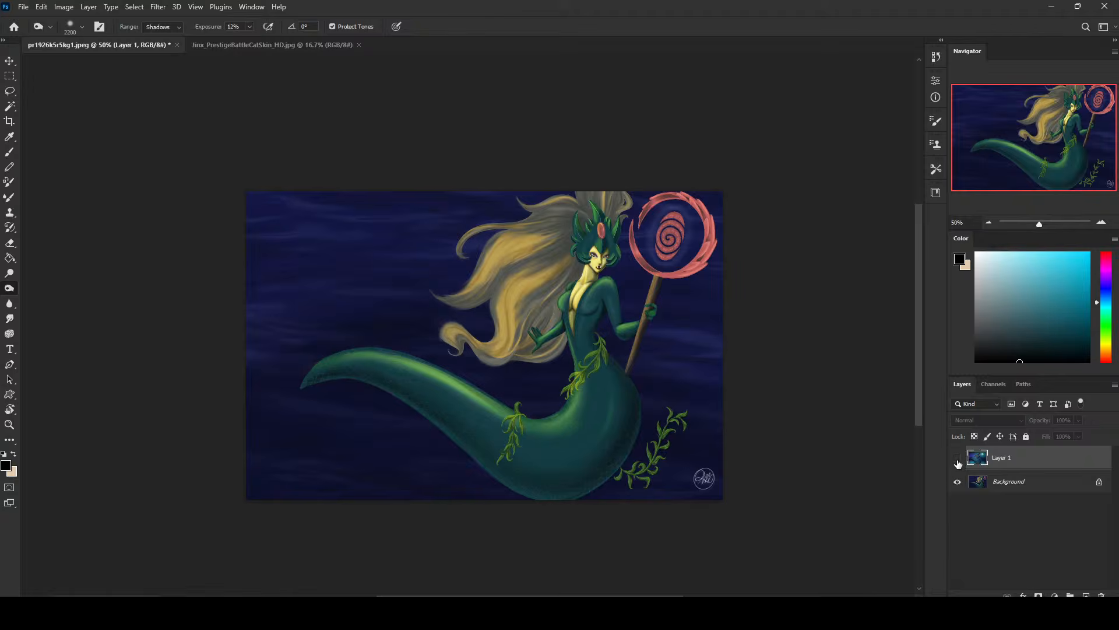
left_click(958, 459)
left_click(958, 459)
left_click(957, 459)
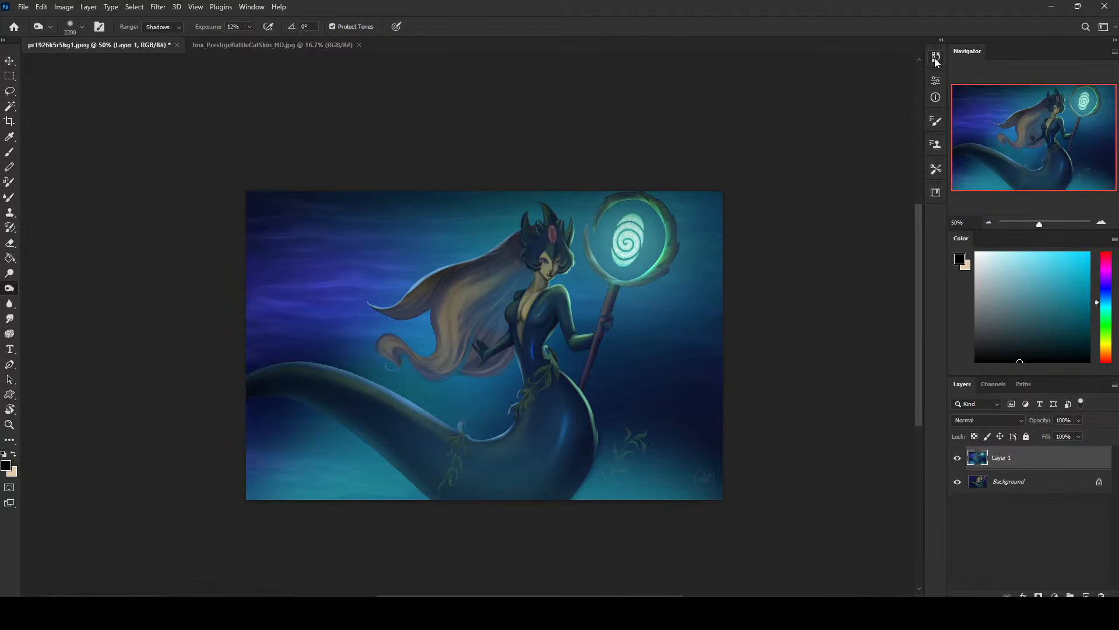
key("bracketleft")
key("bracketleft")
key("bracketleft")
key("bracketleft")
key("bracketleft")
key("bracketleft")
key("bracketleft")
key("bracketleft")
key("bracketleft")
key("bracketleft")
key("bracketleft")
key("bracketleft")
Recheck the repainted sorceress against the original version by toggling the visibility of the painted layer
left_click(957, 459)
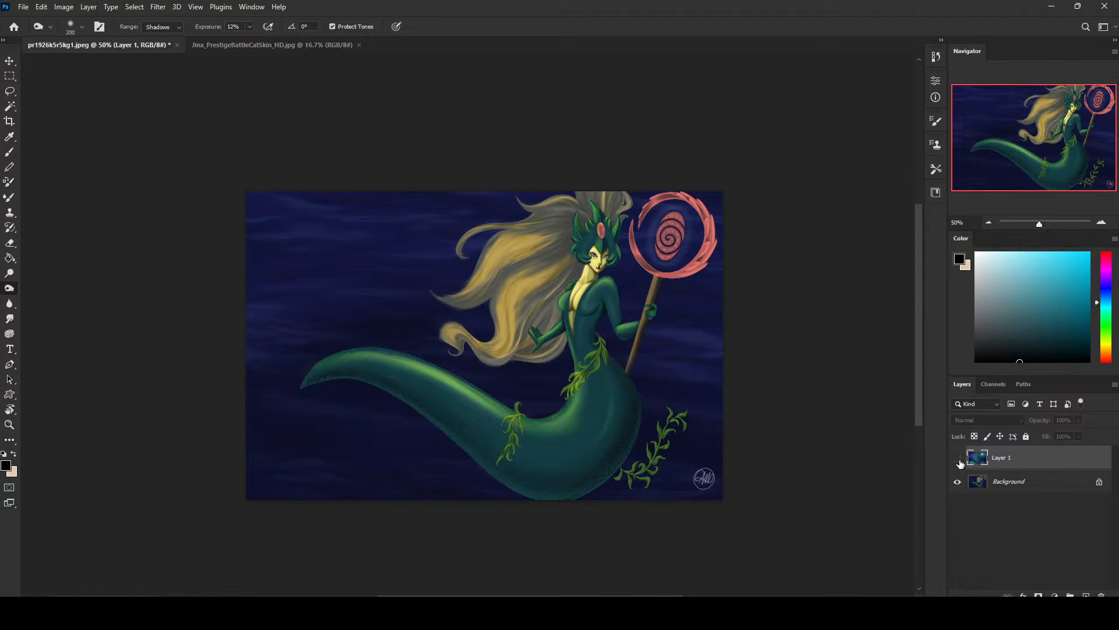
left_click(958, 459)
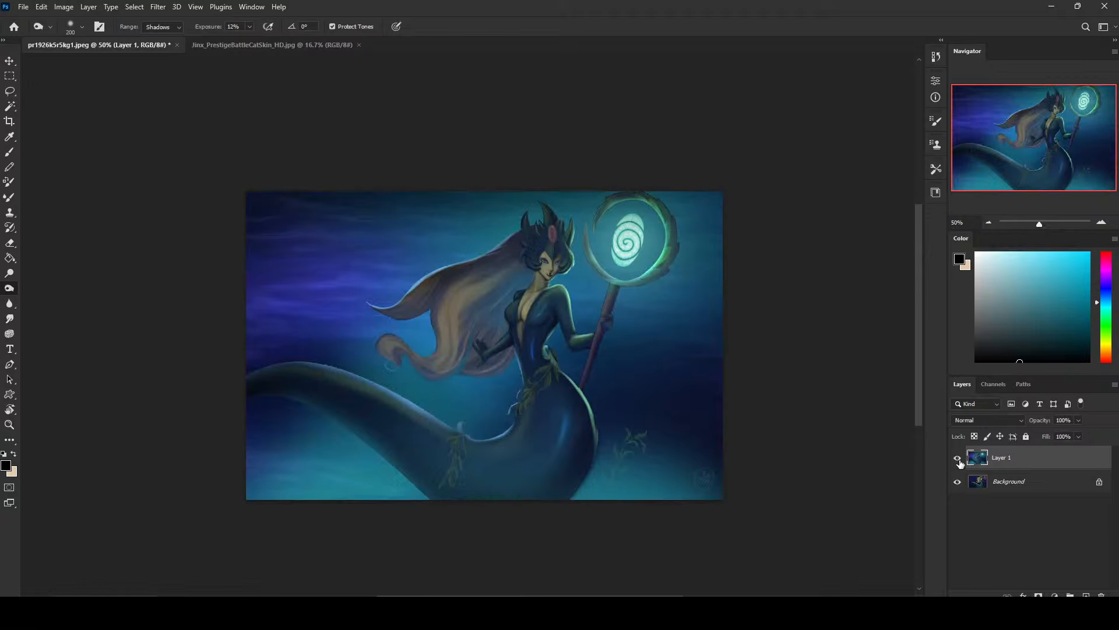
left_click(958, 459)
left_click(958, 458)
left_click(957, 457)
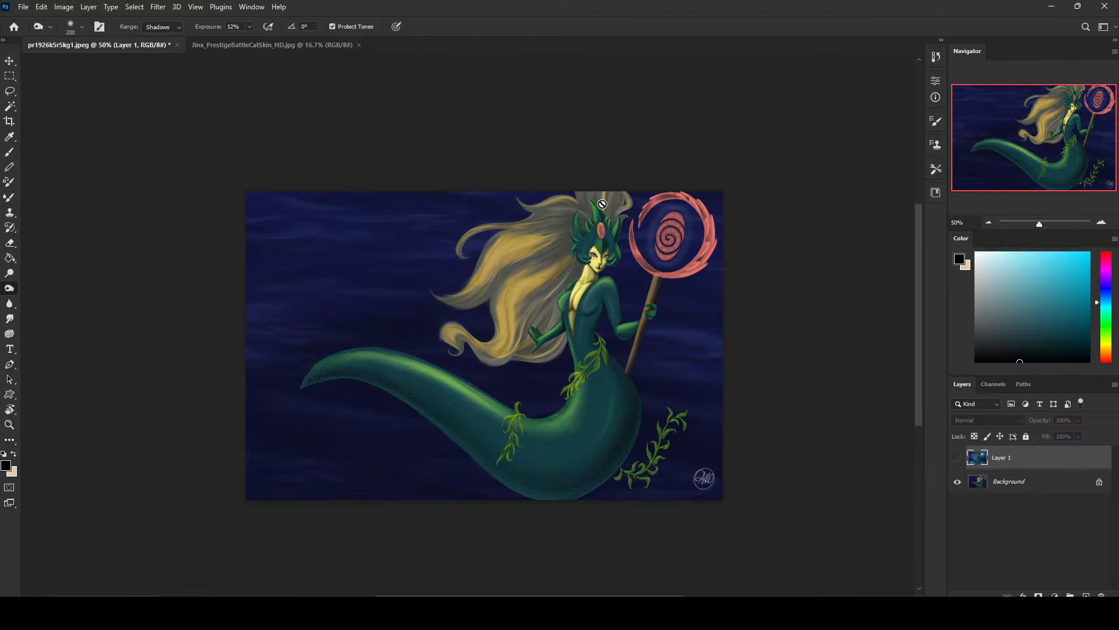
left_click(957, 458)
left_click(956, 458)
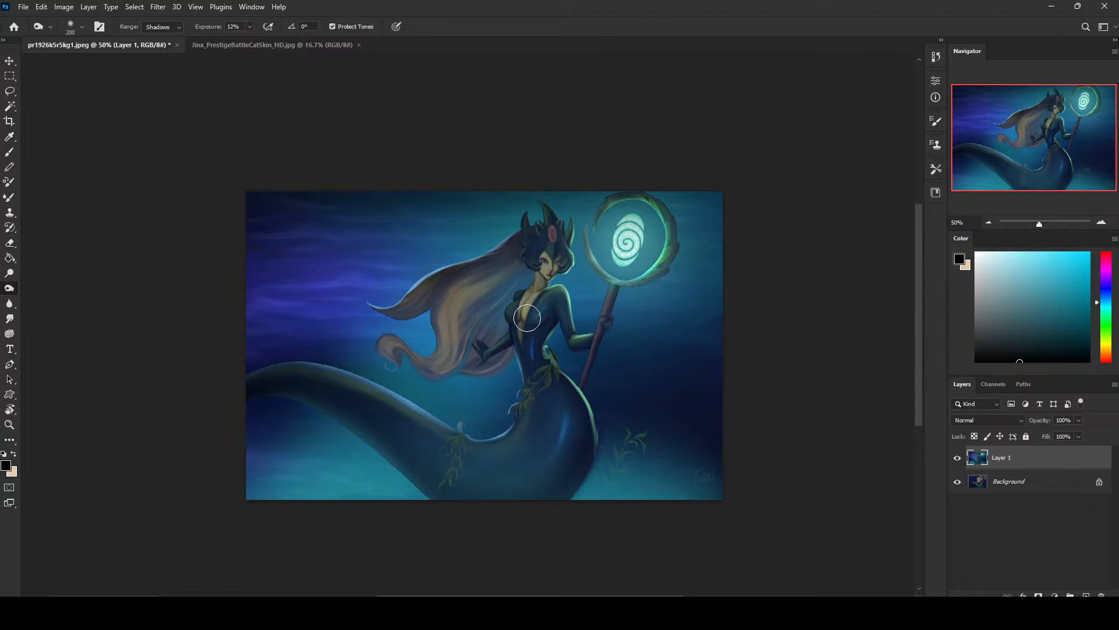
Switch to the Brush tool and reduce its size to 50 px
key("b")
key("bracketleft")
key("bracketleft")
key("bracketleft")
key("bracketleft")
key("bracketleft")
key("bracketleft")
key("bracketleft")
key("bracketleft")
key("bracketleft")
key("bracketleft")
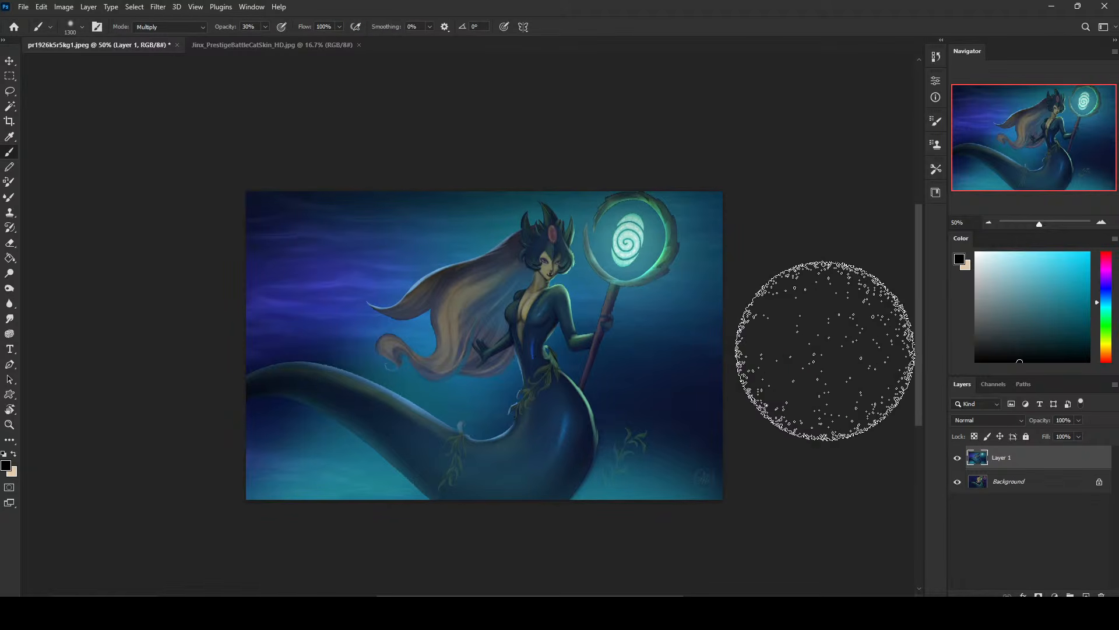
key("bracketleft")
key("bracketleft")
key("bracketleft")
key("bracketleft")
key("bracketleft")
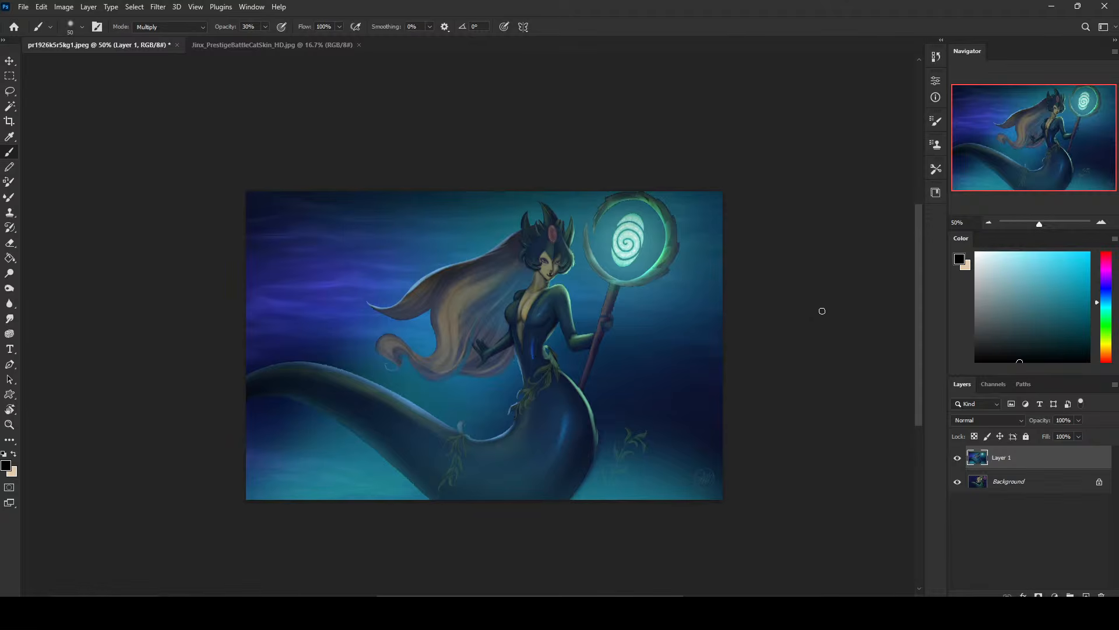
right_click(1034, 463)
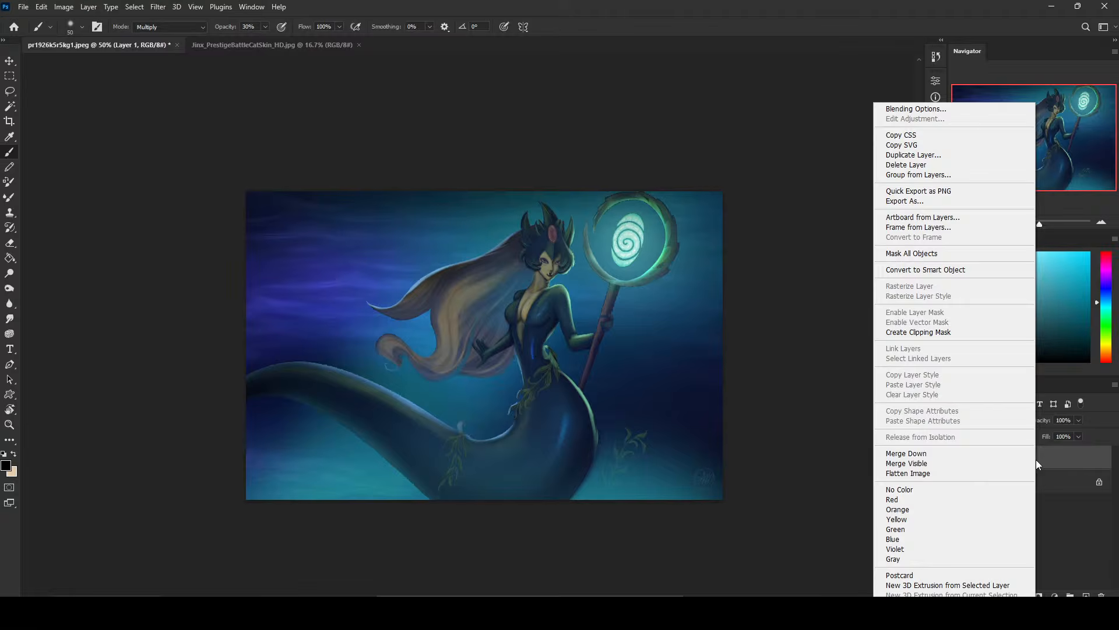
left_click(980, 453)
key("ctrl+z")
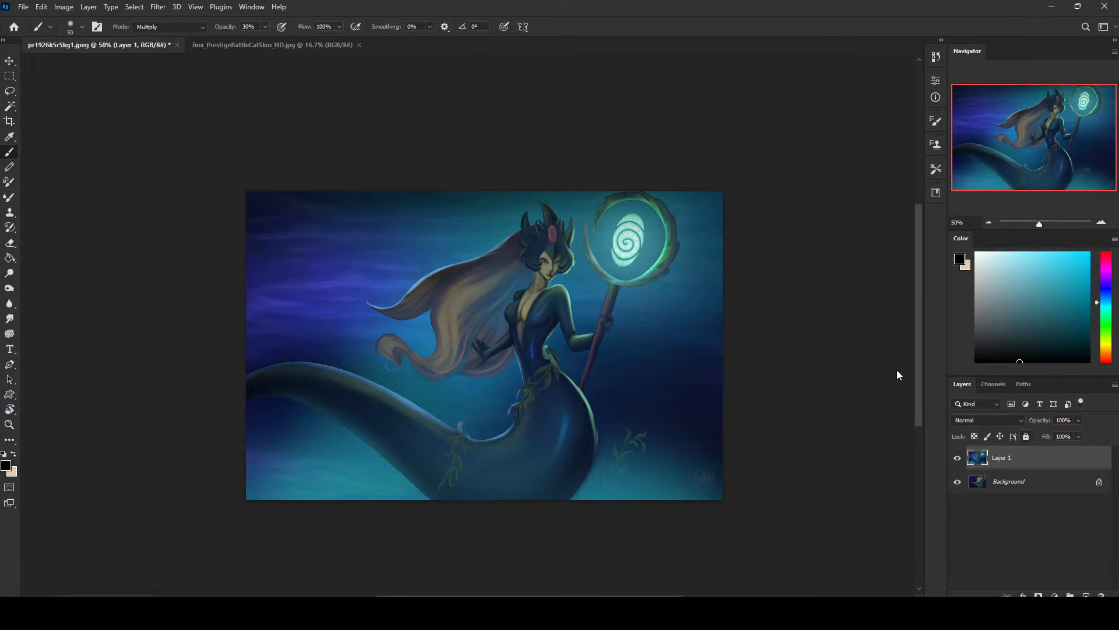
Close the sorceress painting and save its changes as a Photoshop file with Maximize Compatibility on
left_click(178, 45)
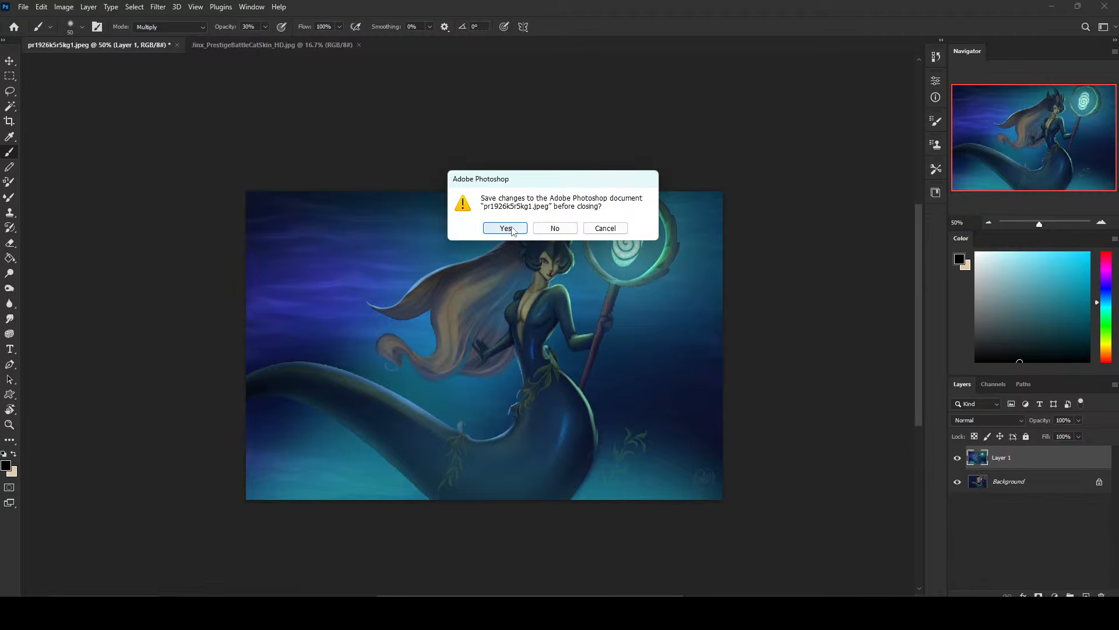
left_click(506, 228)
left_click(57, 120)
left_click(460, 329)
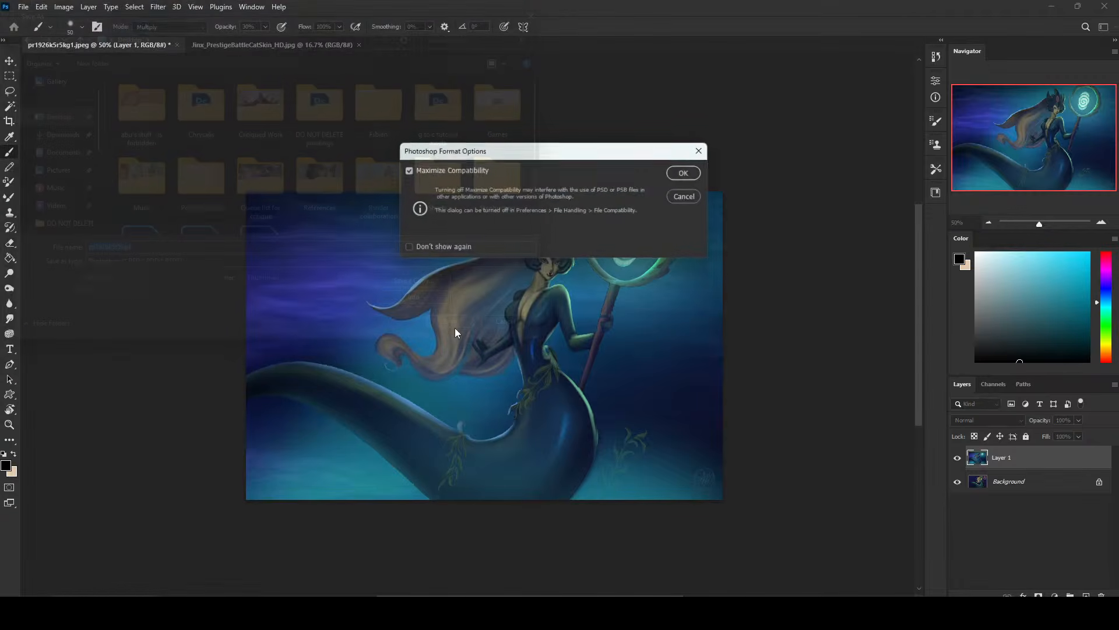
left_click(688, 173)
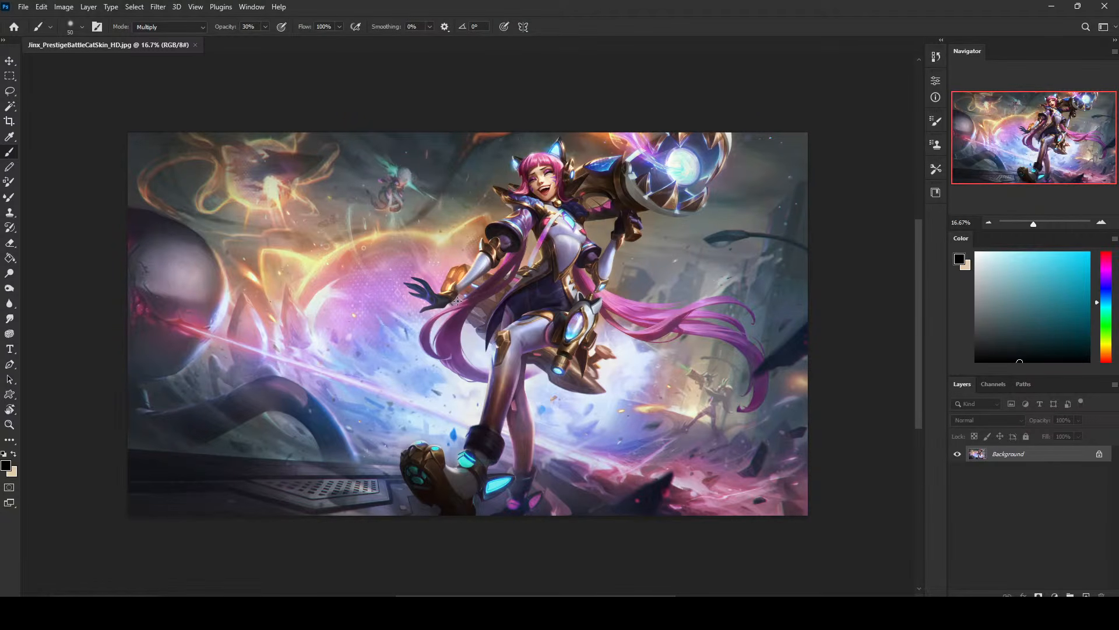
Set up a bright red 35 px brush in Normal mode at 100% opacity for annotating the Jinx image
key("z")
mouse_move(344, 172)
left_mouse_down()
mouse_move(665, 397)
mouse_move(637, 379)
left_mouse_up()
left_click(1106, 252)
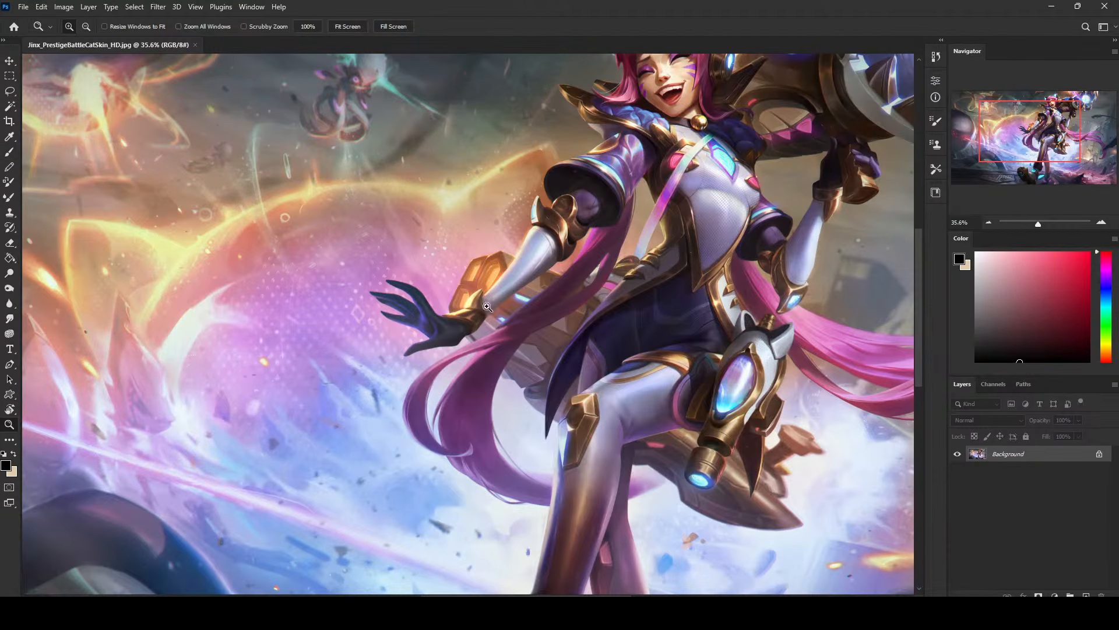
key("b")
key("bracketleft")
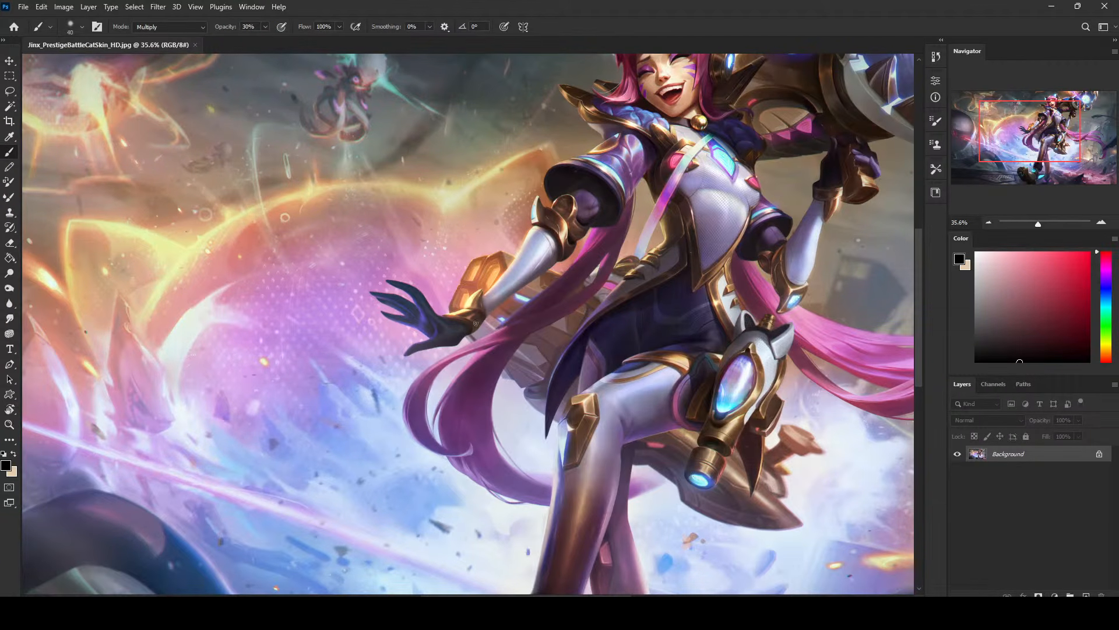
left_click(202, 27)
left_click(197, 38)
key("0")
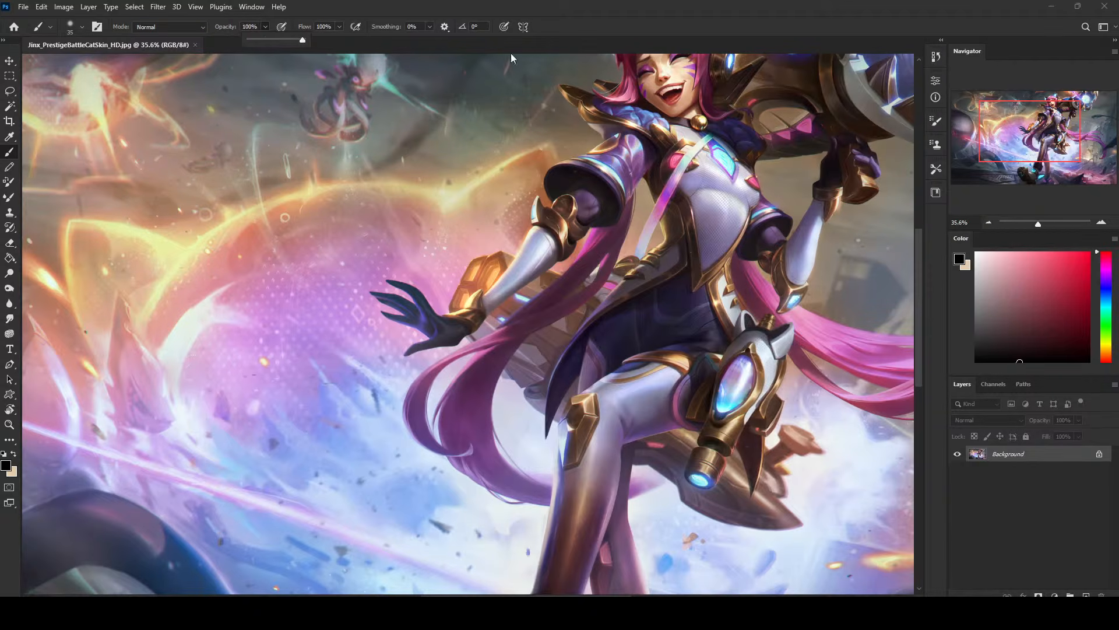
left_click(1089, 253)
Mark the outstretched hand's wrist with a red dot and sketch an L-shaped hinge and a circle beside the character
left_click_drag(465, 327, 468, 326)
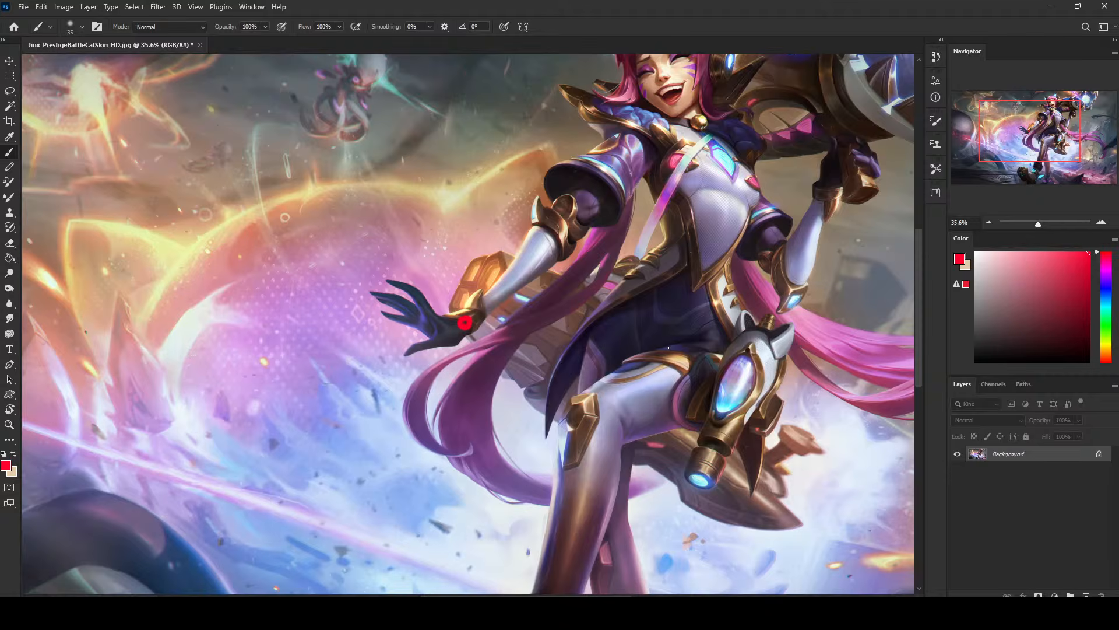
scroll(670, 347, "down", 3)
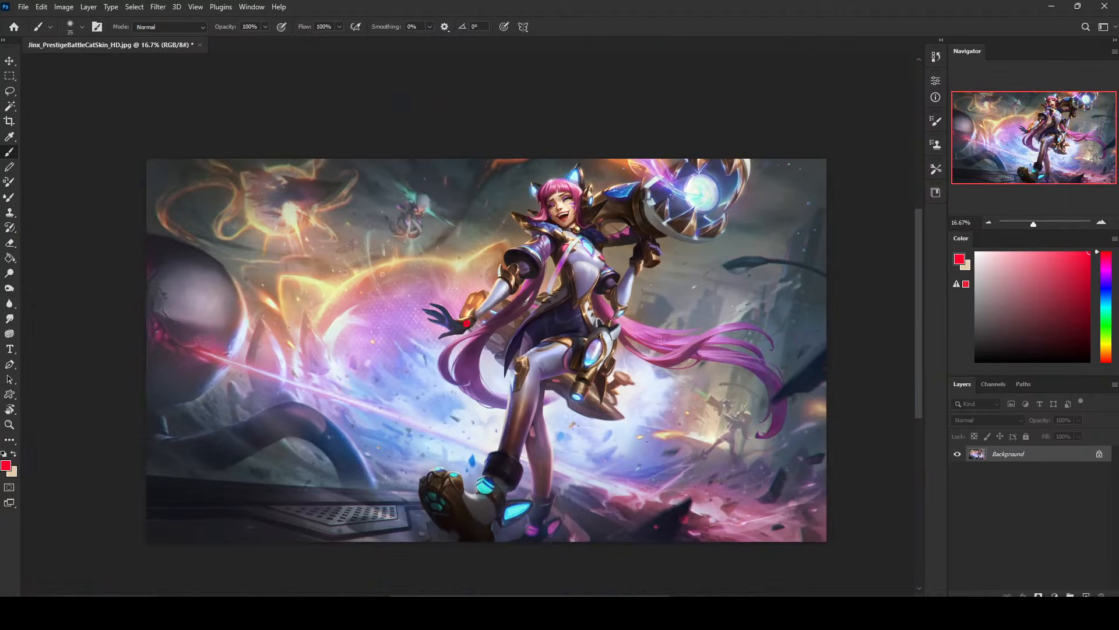
mouse_move(328, 214)
left_mouse_down()
mouse_move(339, 309)
mouse_move(322, 307)
mouse_move(328, 273)
mouse_move(332, 301)
mouse_move(297, 308)
left_mouse_up()
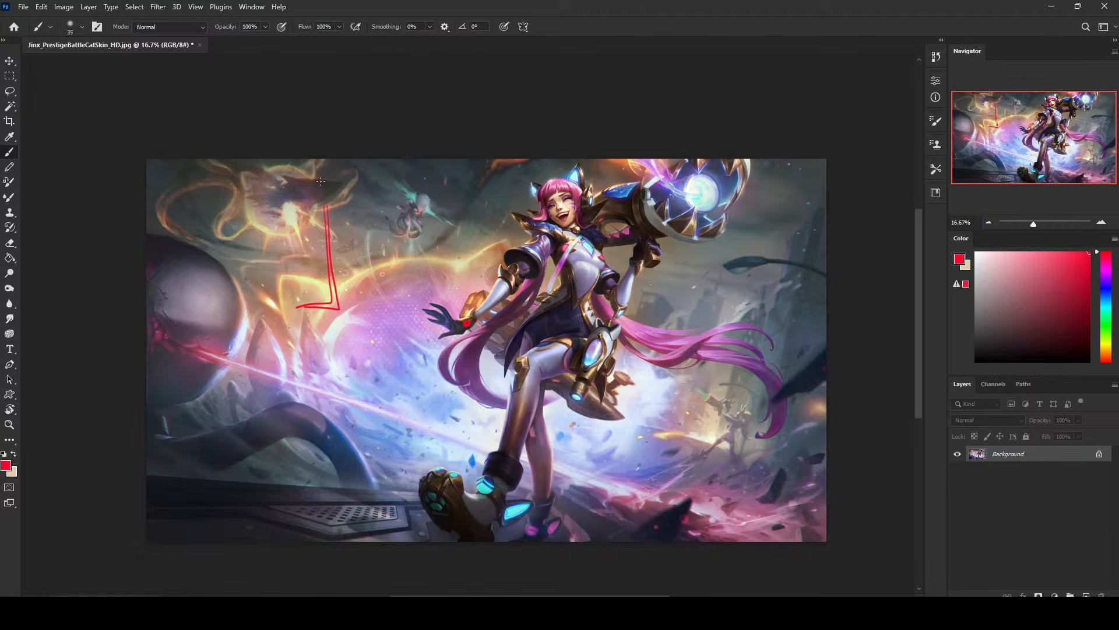
left_click_drag(315, 206, 479, 238)
key("ctrl+z")
key("ctrl+z")
left_click_drag(300, 173, 302, 178)
key("ctrl+z")
Draw a diagonal line from the circle to the waist, a horizontal line across the figure and a second L-shape with a corner dot
mouse_move(349, 205)
left_mouse_down()
mouse_move(590, 299)
mouse_move(572, 301)
left_mouse_up()
mouse_move(256, 315)
left_mouse_down()
mouse_move(357, 315)
mouse_move(716, 314)
left_mouse_up()
key("ctrl+z")
left_click_drag(276, 306, 732, 297)
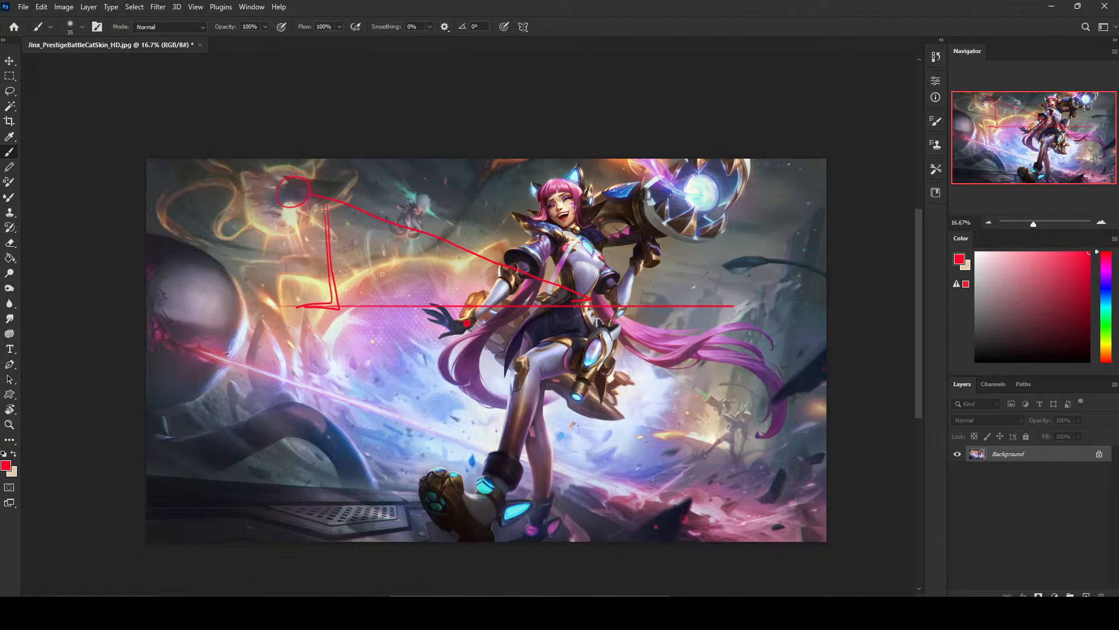
mouse_move(330, 202)
left_mouse_down()
mouse_move(331, 296)
mouse_move(341, 263)
left_mouse_up()
key("ctrl+z")
mouse_move(246, 172)
left_mouse_down()
mouse_move(254, 255)
mouse_move(174, 253)
mouse_move(255, 255)
mouse_move(249, 245)
mouse_move(254, 255)
left_mouse_up()
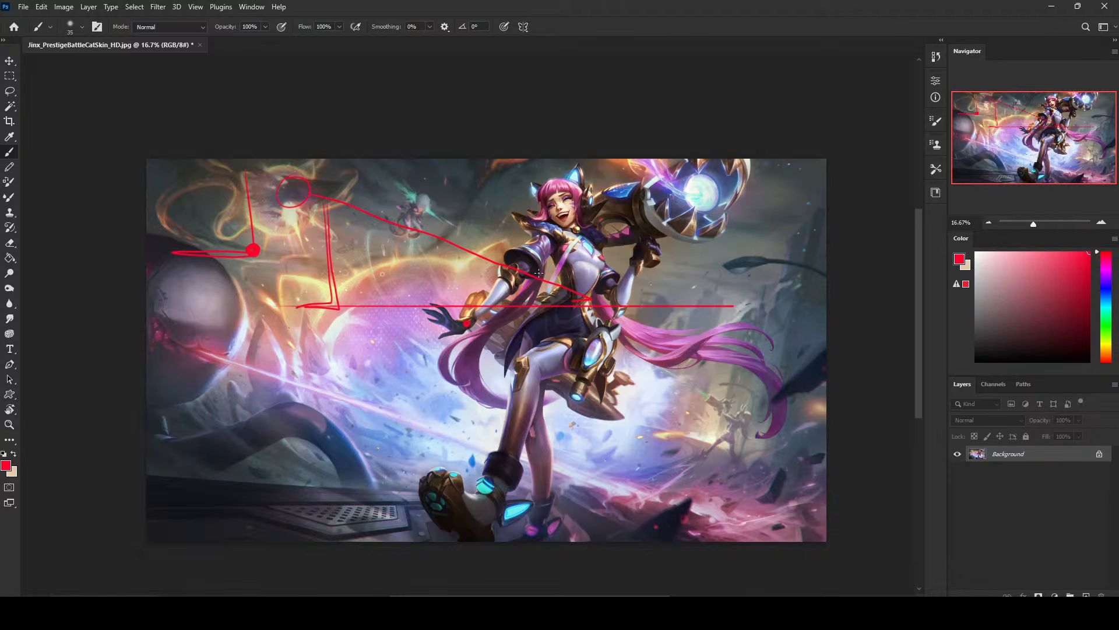
Sketch ovals and upward arrows along the diagonal line, and mark the corner of the first L-shape as a joint
mouse_move(502, 276)
left_mouse_down()
mouse_move(457, 256)
mouse_move(510, 240)
left_mouse_up()
mouse_move(408, 222)
left_mouse_down()
mouse_move(432, 240)
mouse_move(418, 225)
left_mouse_up()
left_click_drag(331, 304, 336, 307)
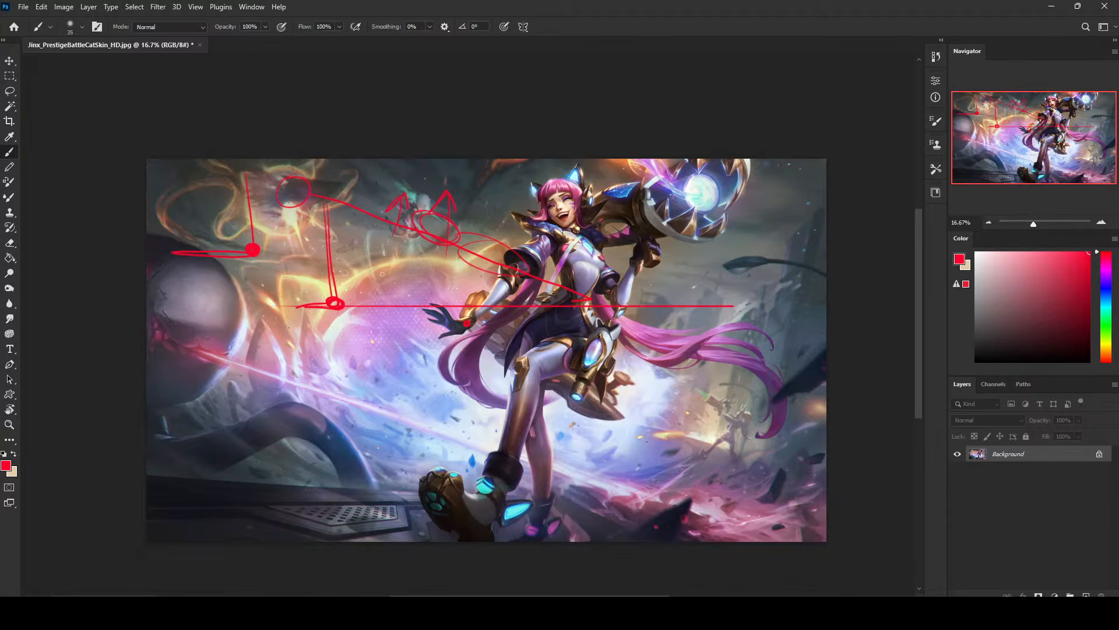
left_click_drag(466, 324, 525, 260)
Undo all the red annotation strokes on the Jinx image, including the wrist dot
key("ctrl+z")
key("ctrl+z")
key("ctrl+z")
key("ctrl+z")
key("ctrl+z")
key("ctrl+z")
key("ctrl+z")
key("ctrl+z")
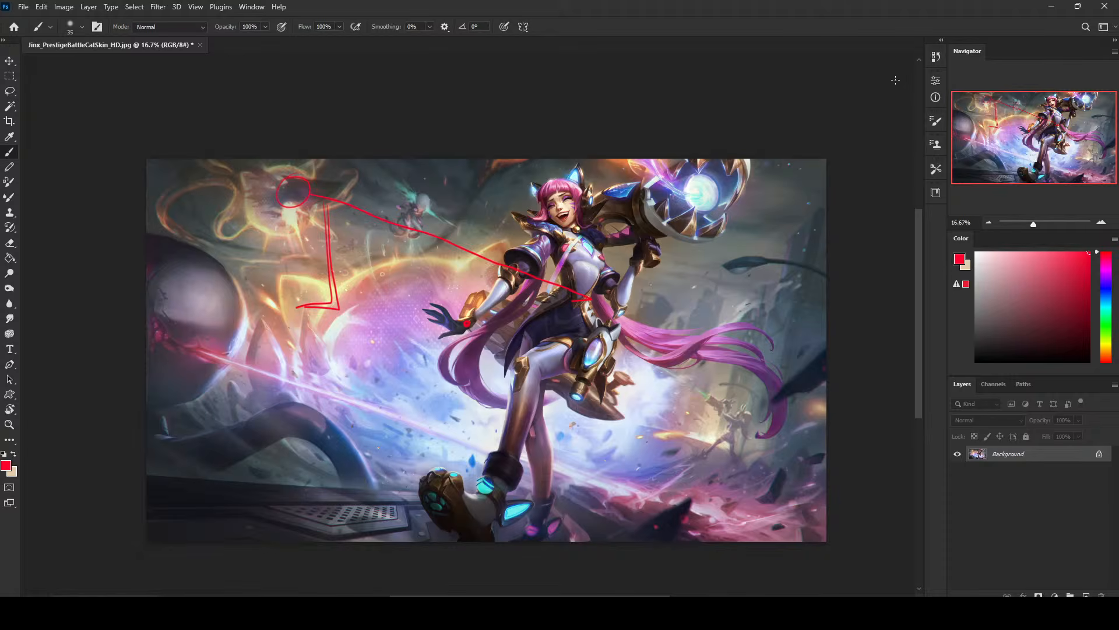
key("ctrl+z")
key("ctrl+z")
key("ctrl+z")
key("ctrl+z")
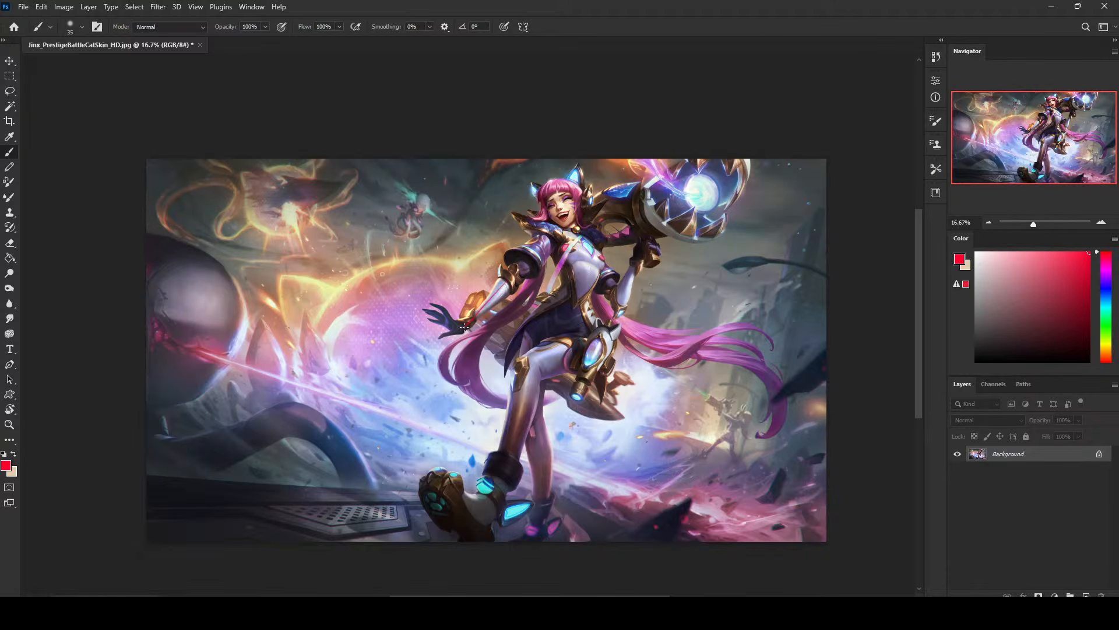
key("ctrl+z")
Sketch red lines showing the wrist bending upward and downward from the forearm, undoing each sketch
key("ctrl+plus")
key("ctrl+plus")
mouse_move(566, 227)
left_mouse_down()
mouse_move(452, 330)
mouse_move(385, 265)
left_mouse_up()
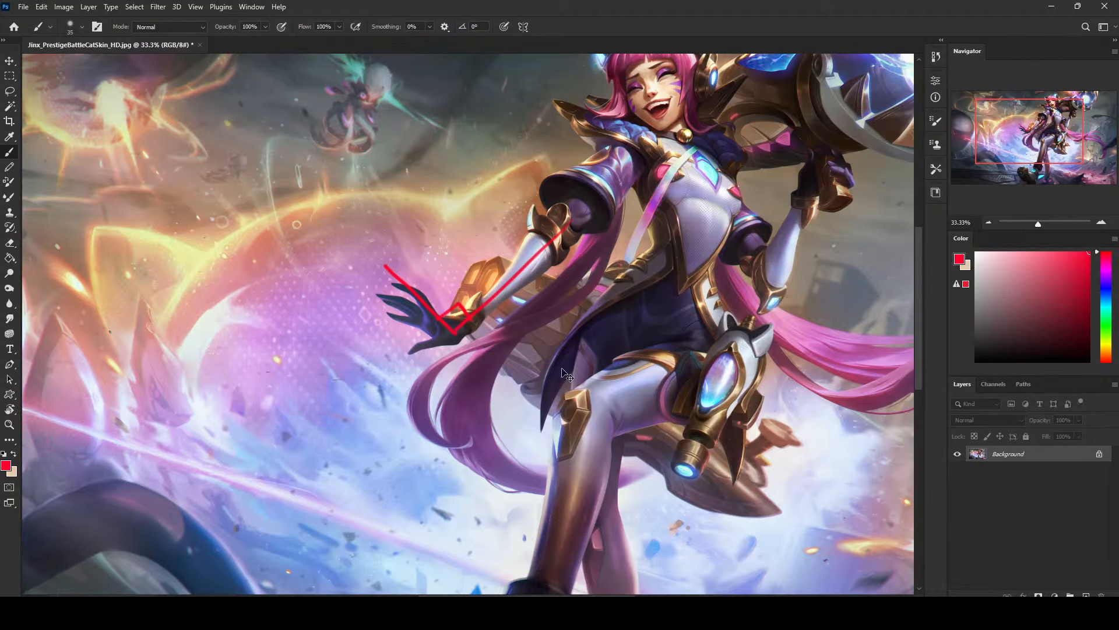
key("ctrl+z")
key("ctrl+z")
mouse_move(438, 317)
left_mouse_down()
mouse_move(543, 384)
mouse_move(556, 417)
mouse_move(488, 374)
mouse_move(540, 429)
mouse_move(561, 402)
left_mouse_up()
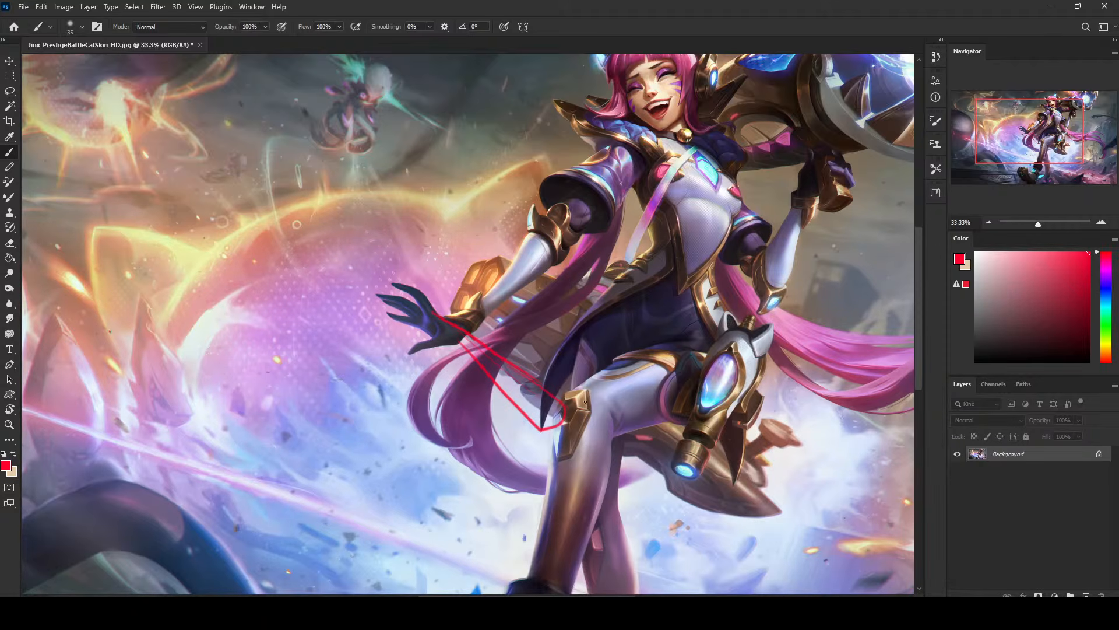
key("ctrl+z")
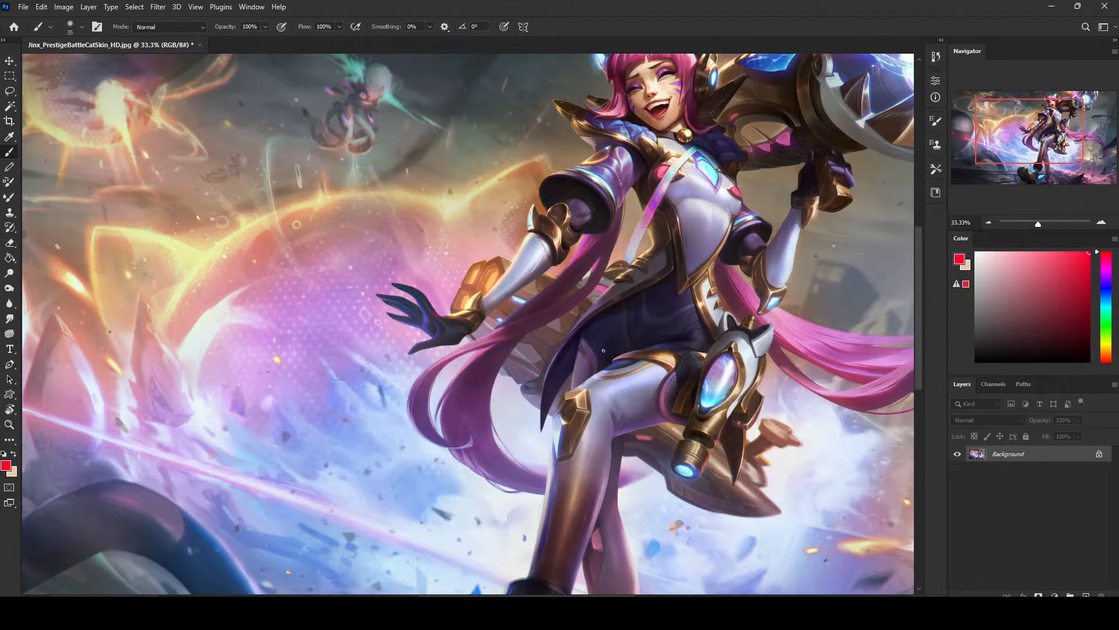
Lasso the outstretched hand, copy it to a new layer, rotate it -58.2° and place it over the pink glow beside the arm
key("l")
mouse_move(445, 306)
left_mouse_down()
mouse_move(369, 341)
mouse_move(416, 359)
mouse_move(475, 338)
left_mouse_up()
key("ctrl+j")
key("v")
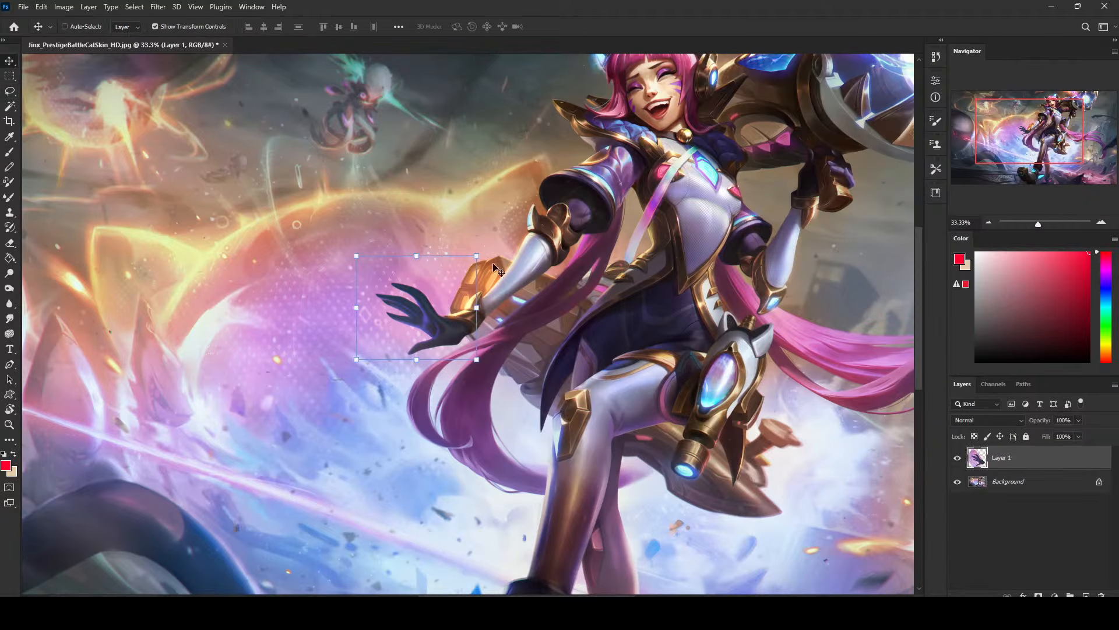
left_click_drag(485, 245, 399, 217)
left_click_drag(436, 306, 242, 230)
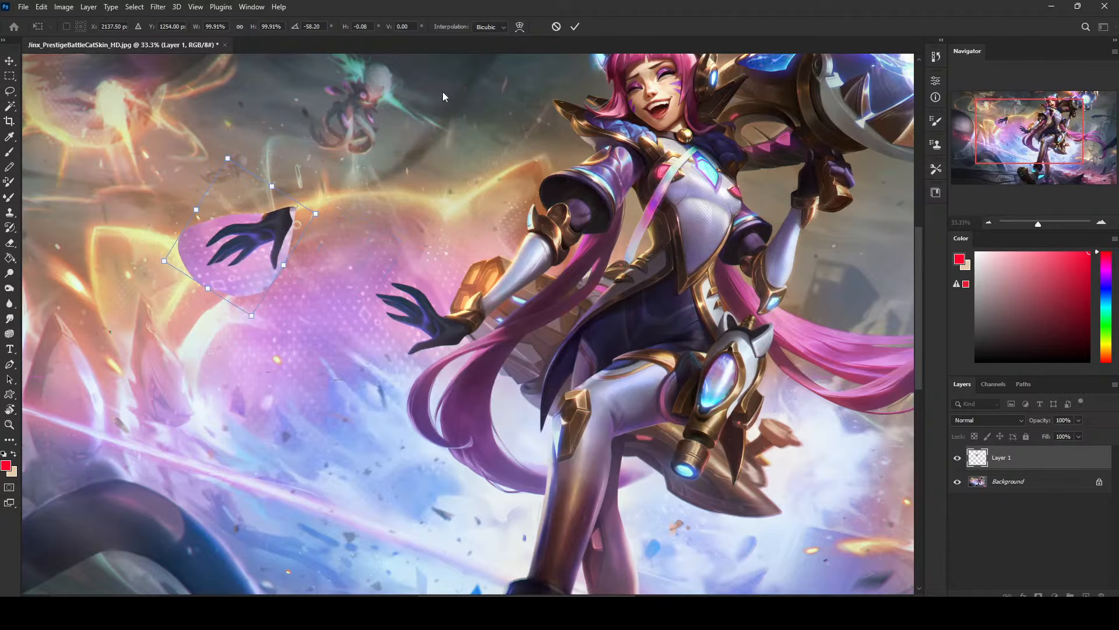
left_click(576, 27)
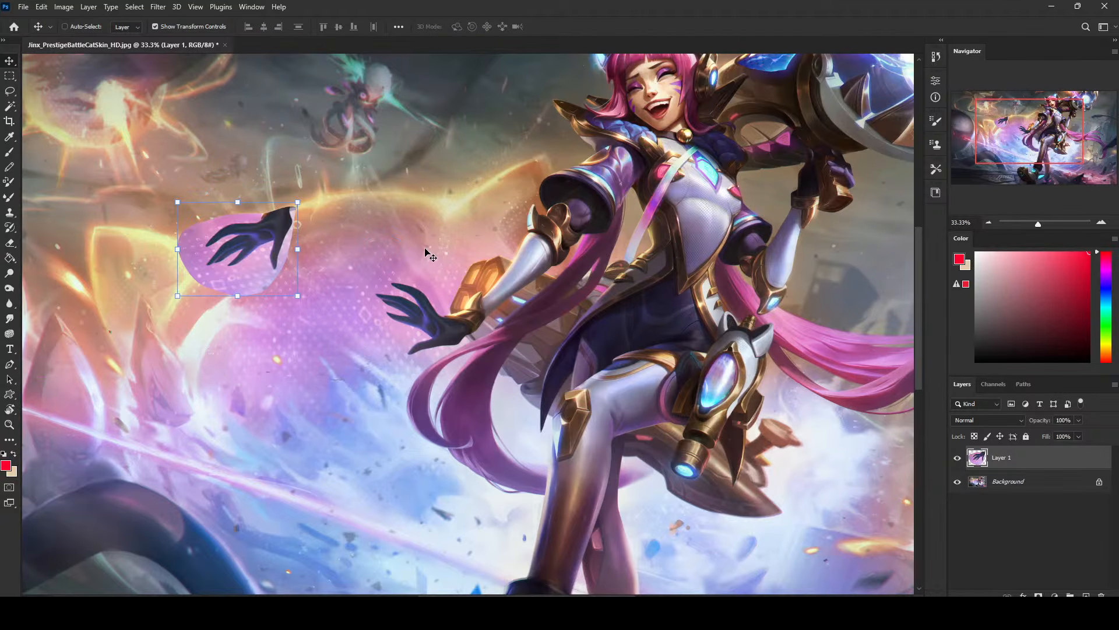
Paint a dark forearm and upper arm extending diagonally up from the copied hand, using the glove's sampled dark colour and a hard round brush
key("ctrl+minus")
left_click_drag(325, 248, 335, 259)
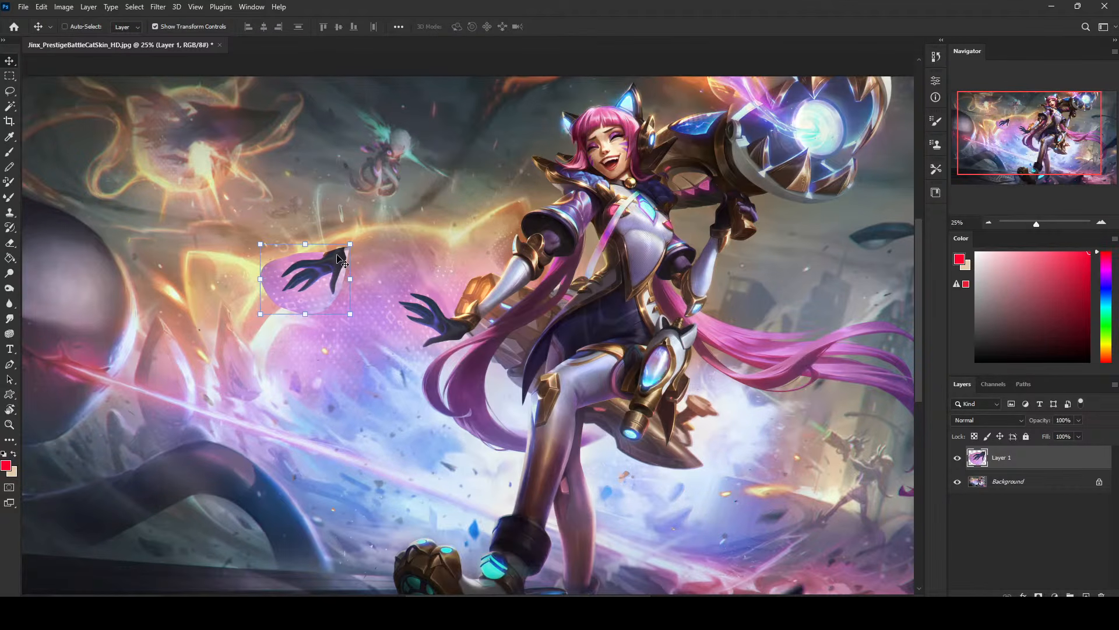
key("b")
right_click(339, 223)
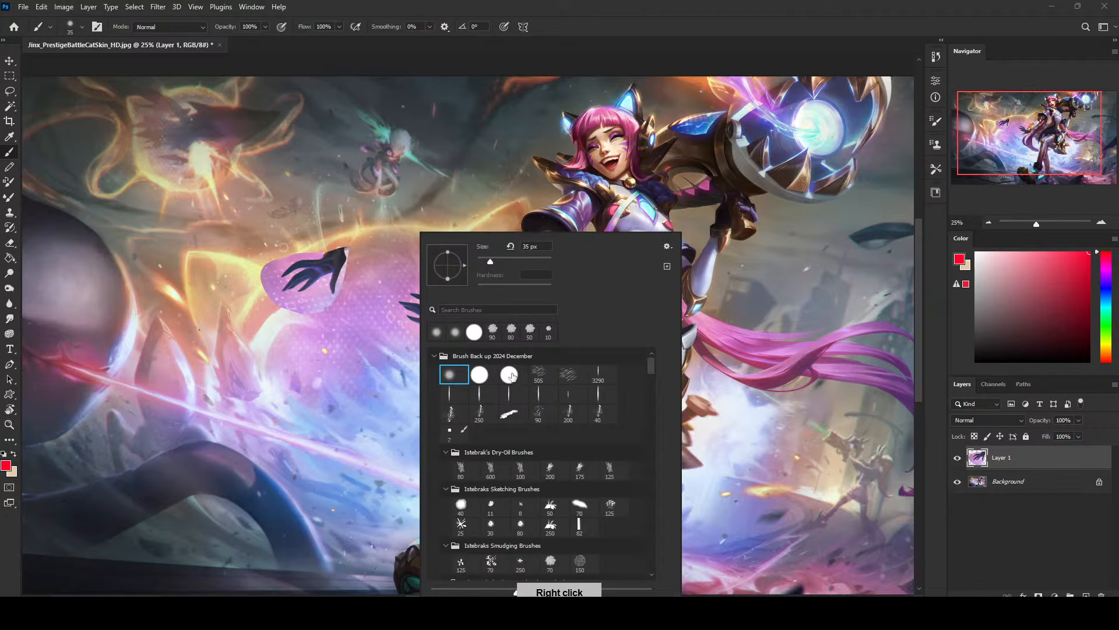
left_click(338, 253)
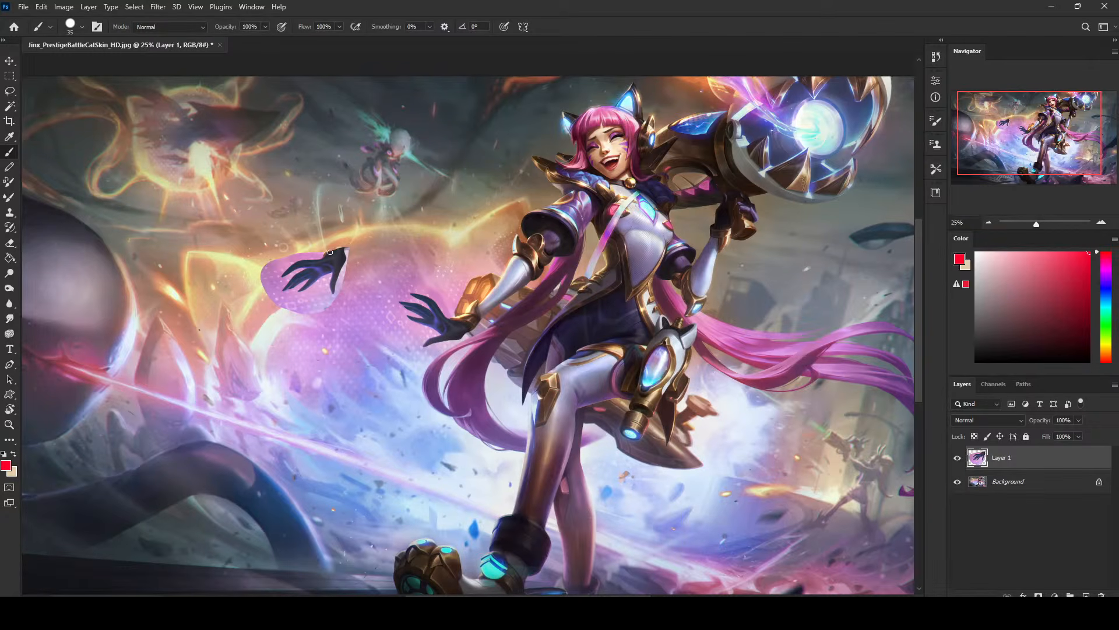
left_click(332, 254, "alt")
left_click_drag(332, 253, 396, 181)
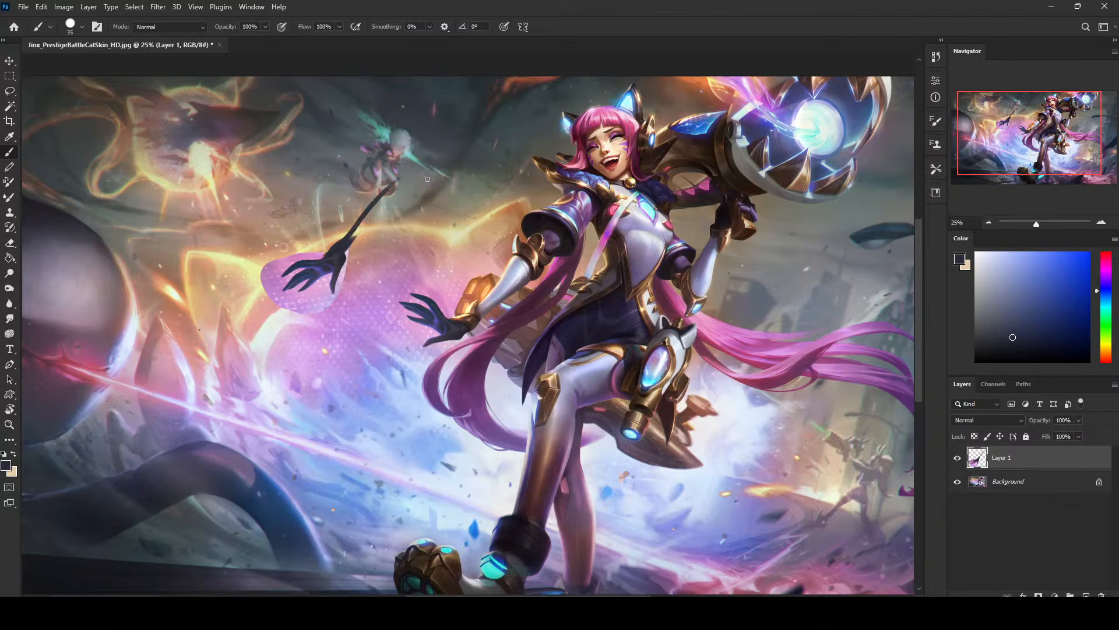
key("ctrl+z")
left_click_drag(343, 242, 390, 186)
left_click_drag(342, 251, 410, 181)
mouse_move(352, 233)
left_mouse_down()
mouse_move(387, 192)
mouse_move(395, 197)
mouse_move(436, 107)
left_mouse_up()
mouse_move(431, 148)
left_mouse_down()
mouse_move(443, 123)
mouse_move(406, 179)
mouse_move(421, 140)
left_mouse_up()
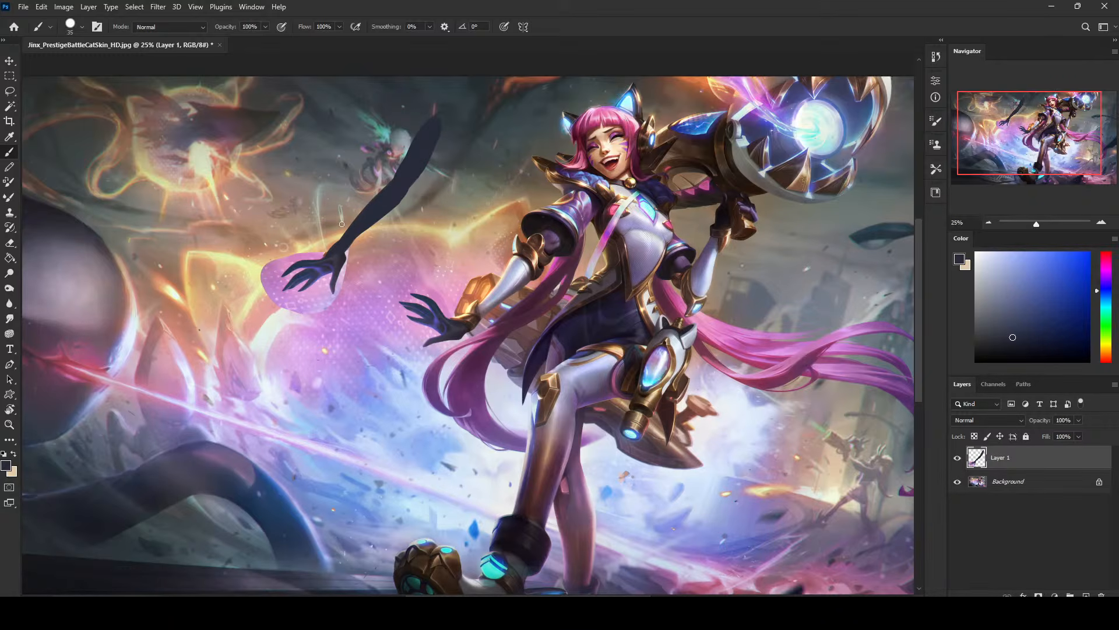
Set the Eraser to a hard round brush tip and reduce its size to 70 px
key("e")
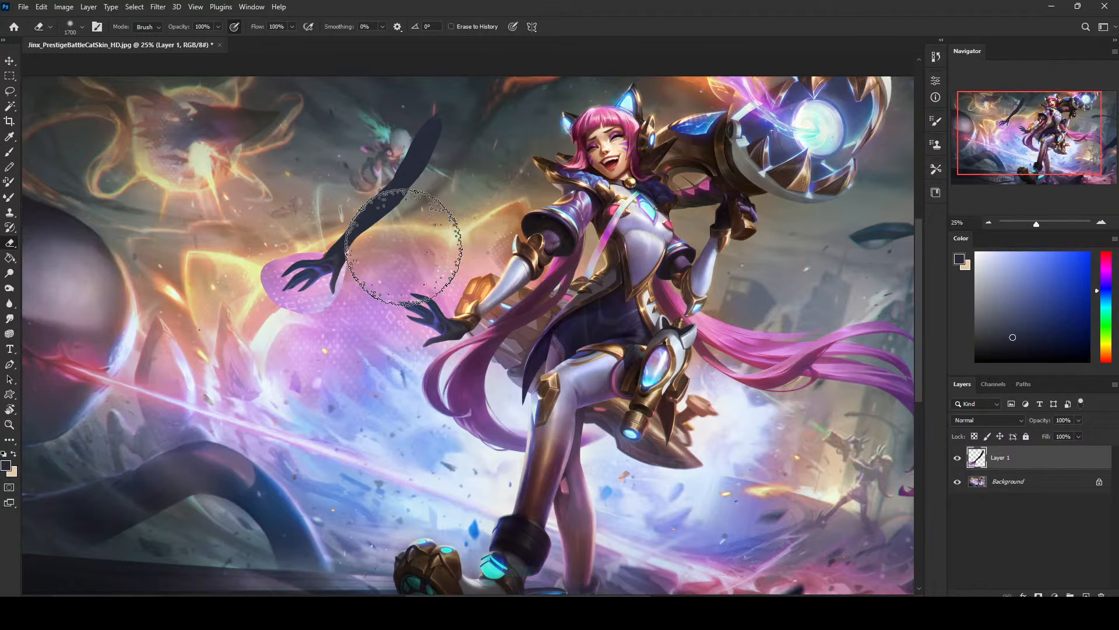
right_click(411, 233)
left_click(503, 374)
left_click(157, 205)
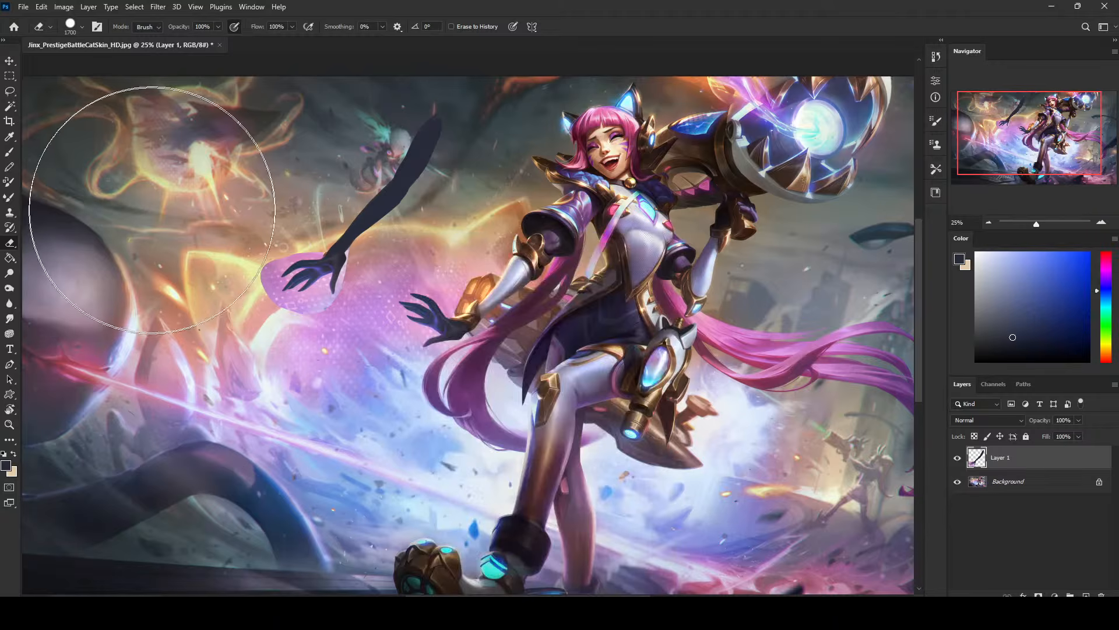
key("bracketleft")
key("bracketleft")
key("bracketleft")
key("bracketleft")
key("bracketleft")
key("bracketleft")
key("bracketleft")
key("bracketleft")
key("bracketleft")
key("bracketleft")
key("bracketleft")
key("bracketleft")
key("bracketleft")
key("bracketleft")
key("bracketleft")
key("bracketleft")
key("bracketleft")
key("bracketleft")
key("bracketleft")
key("bracketleft")
key("bracketleft")
key("bracketleft")
key("bracketleft")
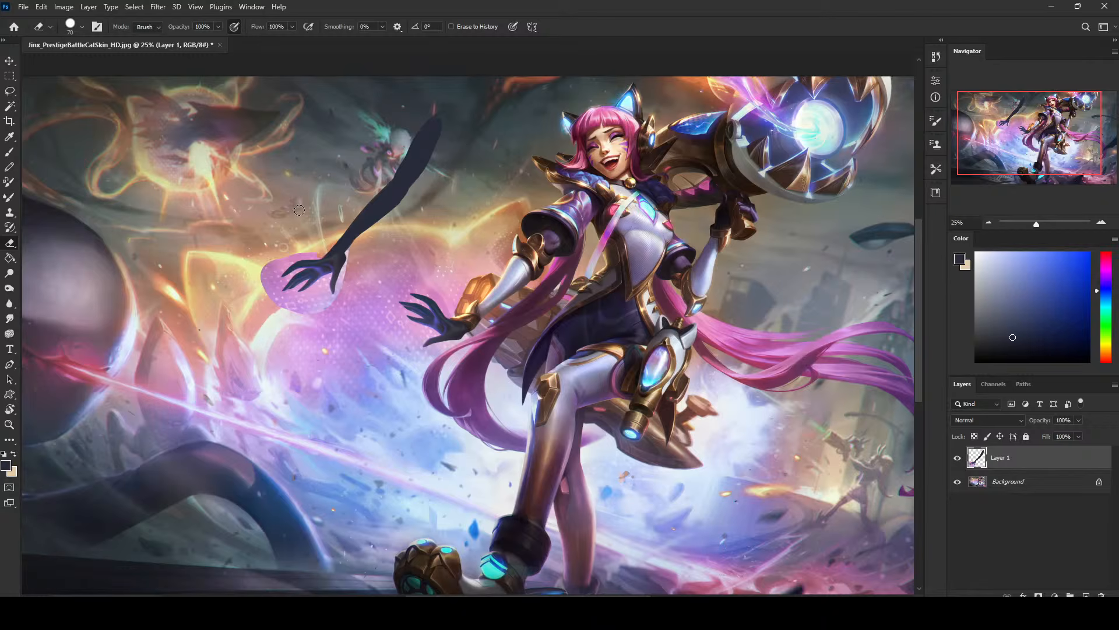
key("z")
mouse_move(202, 140)
left_mouse_down()
mouse_move(533, 328)
mouse_move(540, 357)
left_mouse_up()
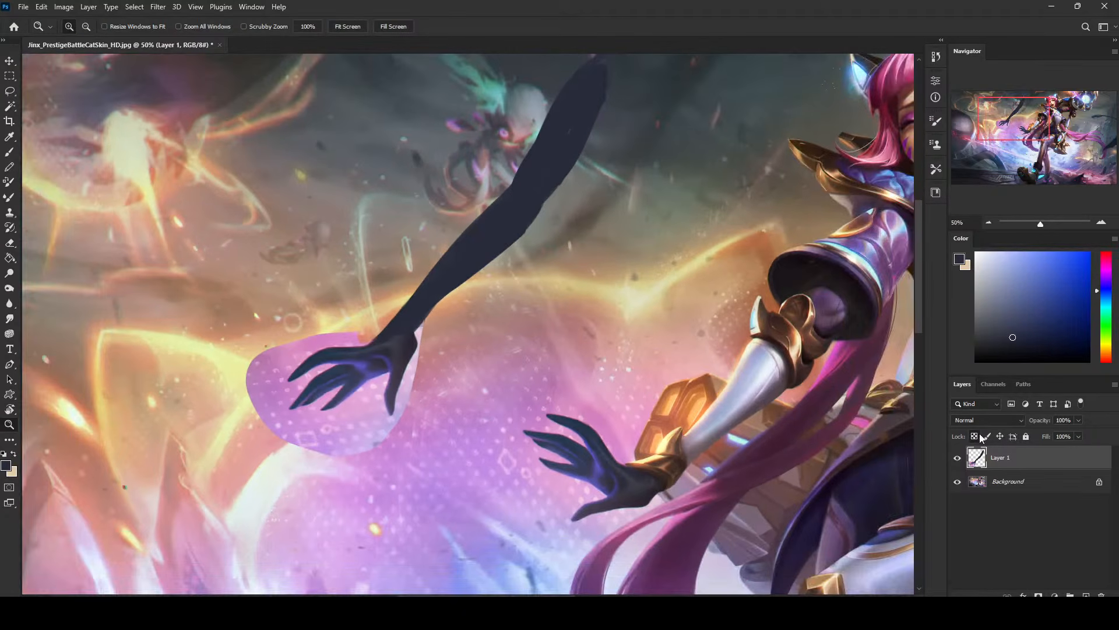
left_click(975, 436)
key("b")
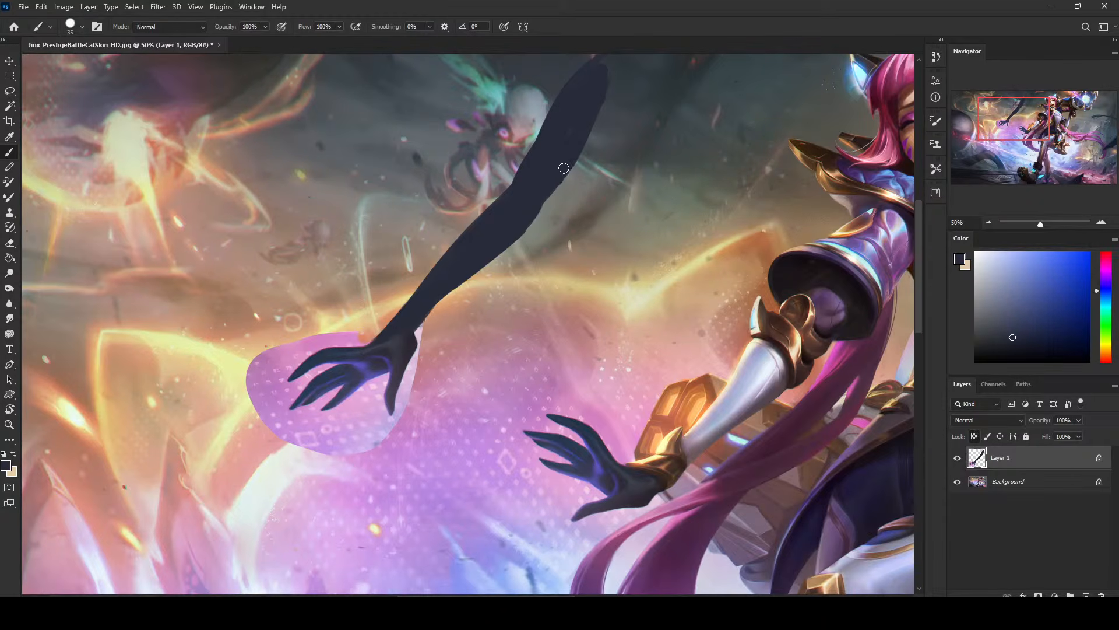
left_click(972, 437)
key("ctrl+minus")
key("ctrl+minus")
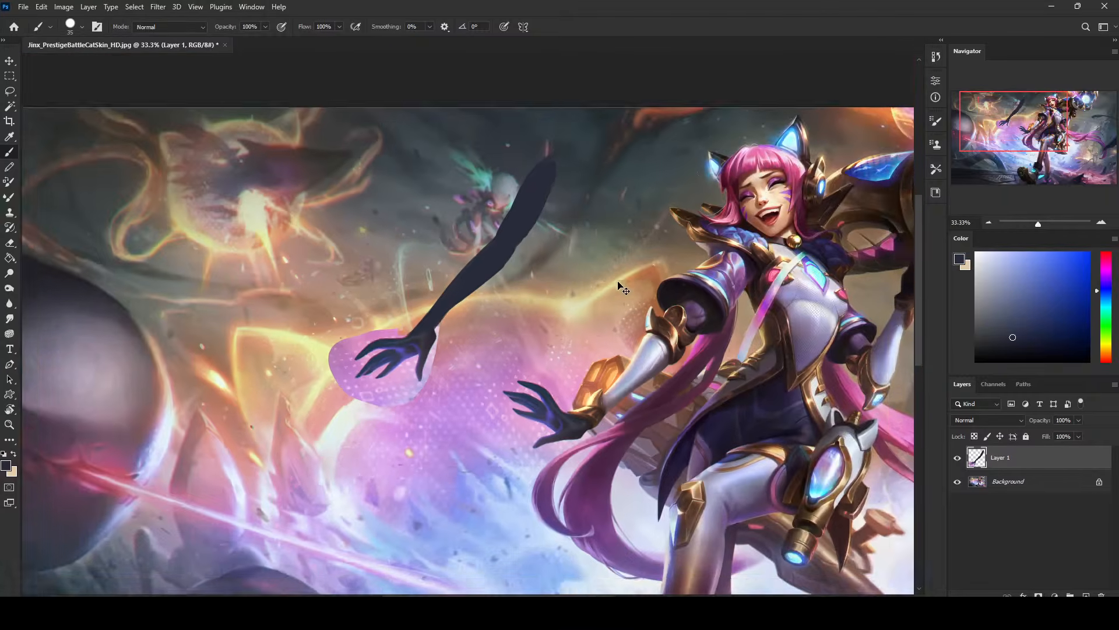
Choose the soft round brush, sample the dark purple at the copied hand's wrist and lock Layer 1's transparent pixels
right_click(436, 331)
left_click(507, 377)
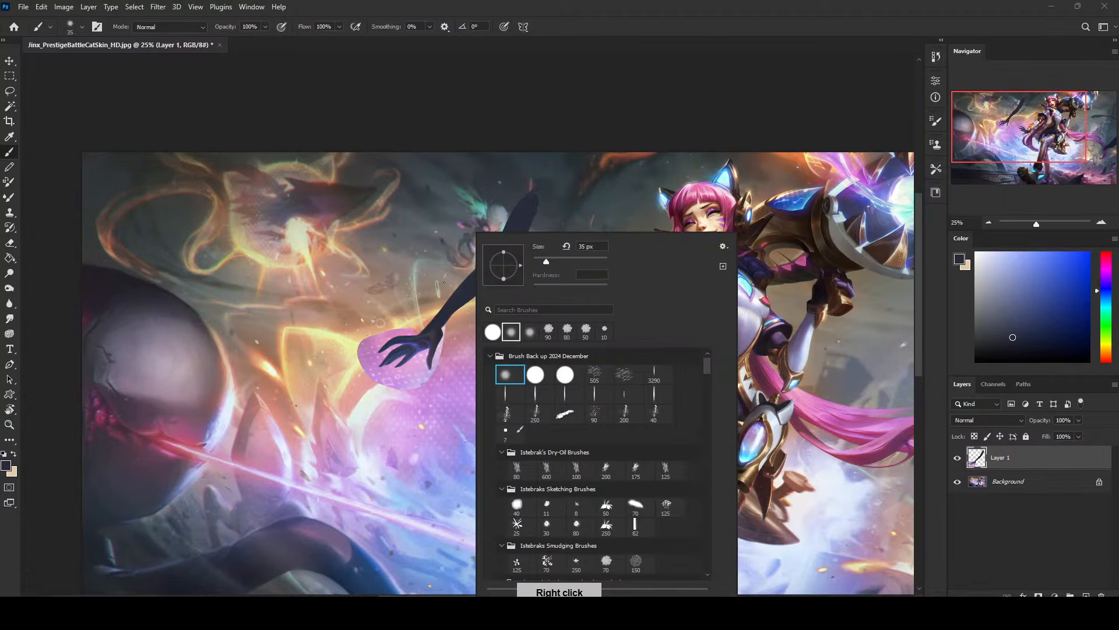
left_click(432, 332, "alt")
left_click(973, 437)
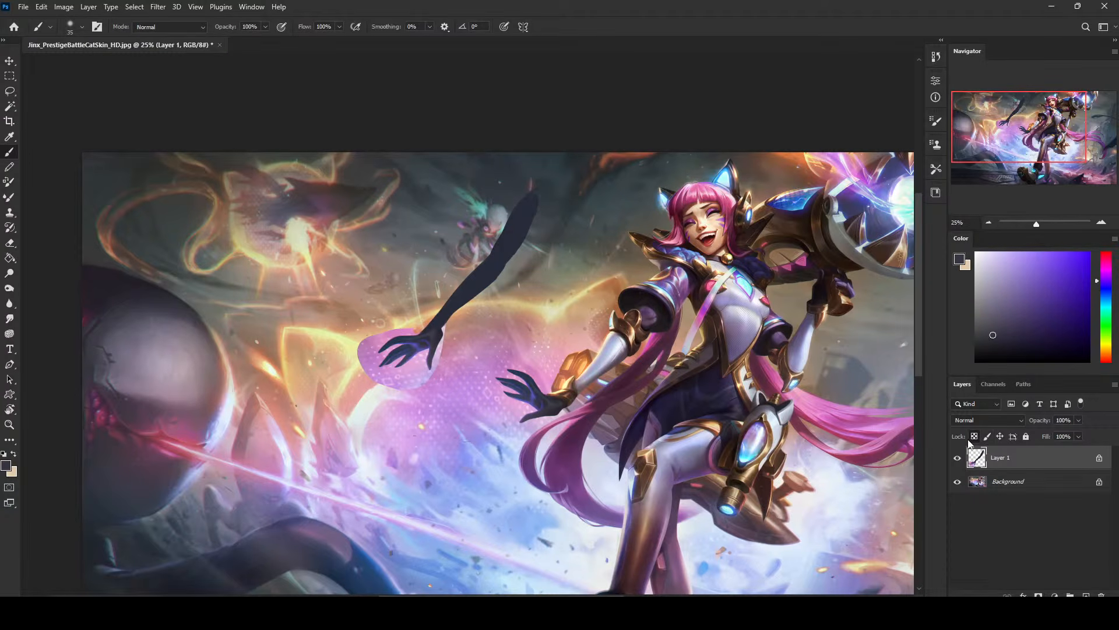
Sample the grey-brown background beside the painted arm and set the soft brush to 500 px at 39% opacity
key("bracketright")
key("bracketright")
key("bracketright")
key("bracketright")
key("bracketright")
key("bracketright")
key("bracketright")
key("bracketright")
key("bracketright")
key("bracketright")
key("bracketright")
key("bracketright")
key("bracketright")
key("bracketright")
key("bracketright")
key("bracketright")
key("bracketright")
key("bracketright")
key("bracketright")
key("bracketright")
left_click(536, 258, "alt")
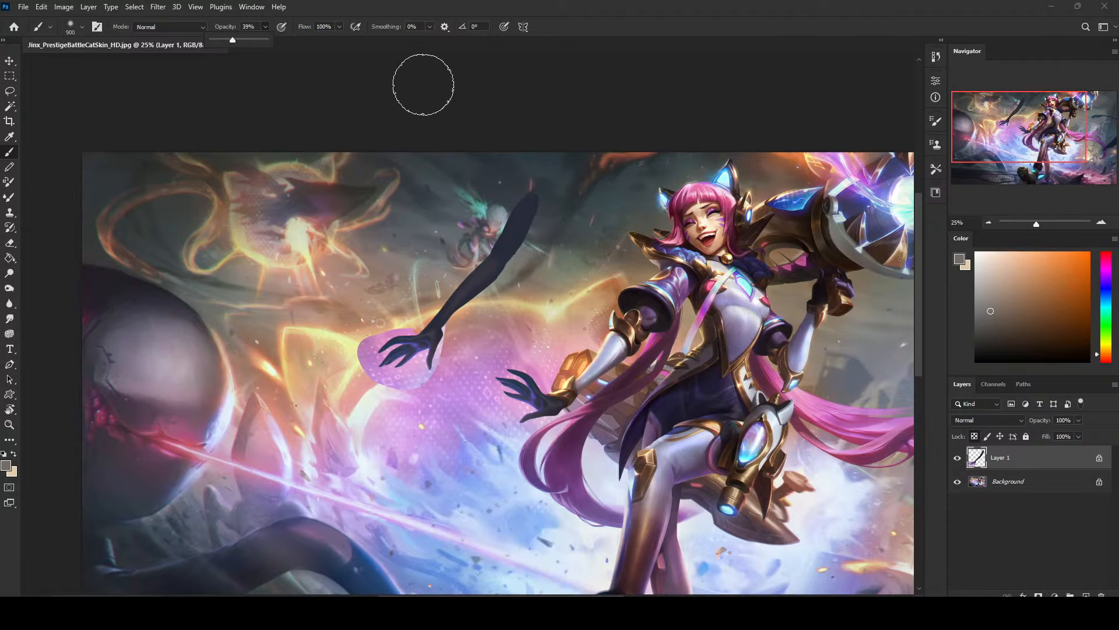
key("3")
key("9")
key("bracketleft")
key("bracketleft")
key("bracketleft")
key("bracketleft")
key("bracketleft")
key("bracketleft")
key("bracketleft")
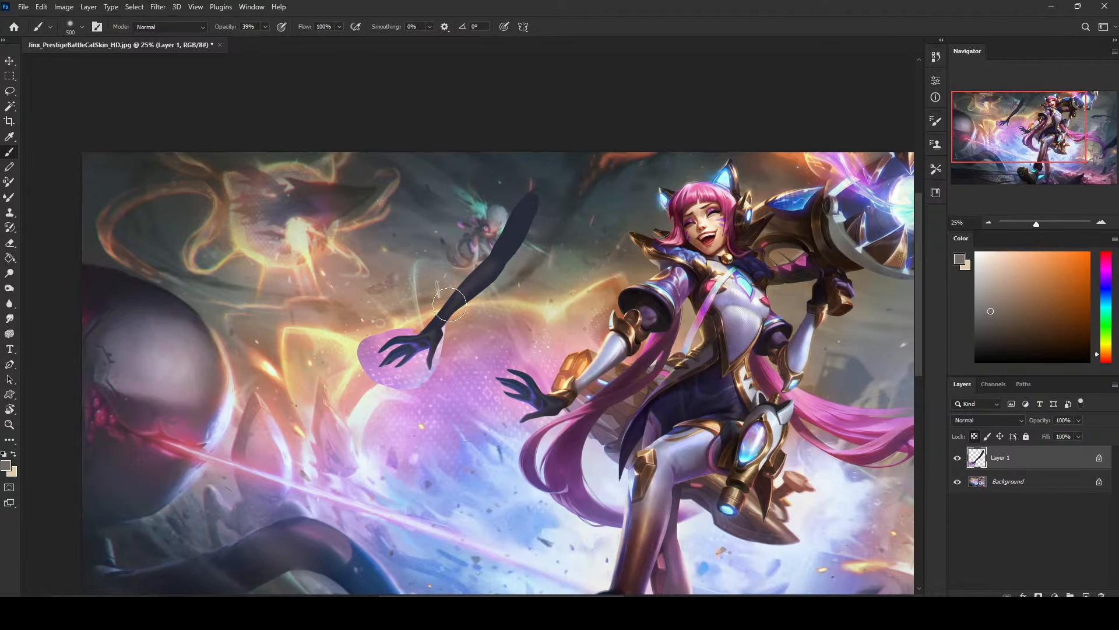
Brush soft, lighter shading over the painted arm, adjusting the brush size and sampling tones from the arm area and the pale yellow glow
key("bracketright")
key("bracketright")
key("bracketright")
key("bracketright")
key("bracketleft")
key("bracketleft")
key("bracketleft")
key("bracketleft")
key("bracketright")
key("bracketright")
key("bracketright")
key("bracketright")
key("bracketright")
key("bracketright")
key("bracketright")
left_click(525, 232, "alt")
left_click(548, 313, "alt")
Try a pale band across the upper part of the painted arm with a smaller brush, and undo the strokes
key("bracketleft")
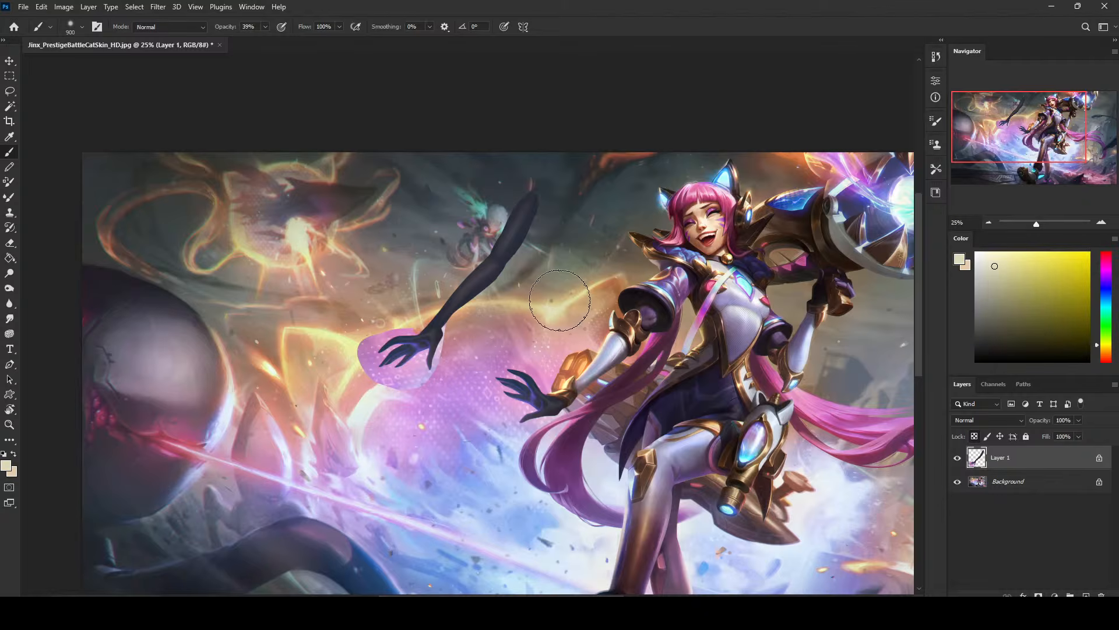
key("bracketleft")
key("bracketleft")
key("bracketleft")
key("bracketleft")
key("bracketleft")
key("bracketleft")
key("bracketleft")
key("bracketleft")
key("bracketleft")
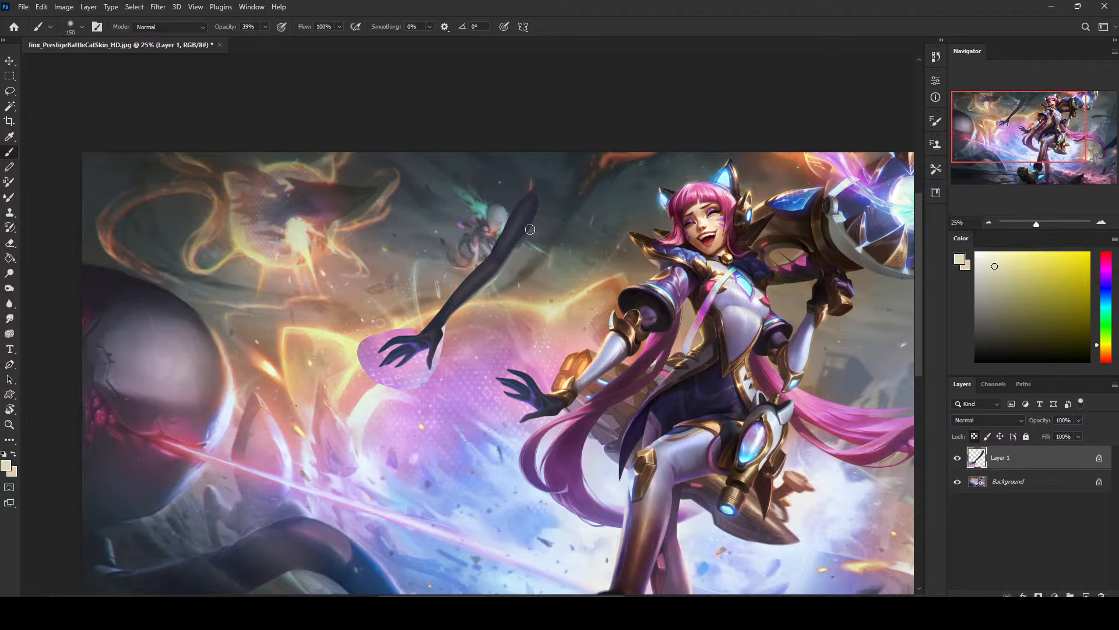
left_click(290, 250, "alt")
key("ctrl+z")
key("ctrl+z")
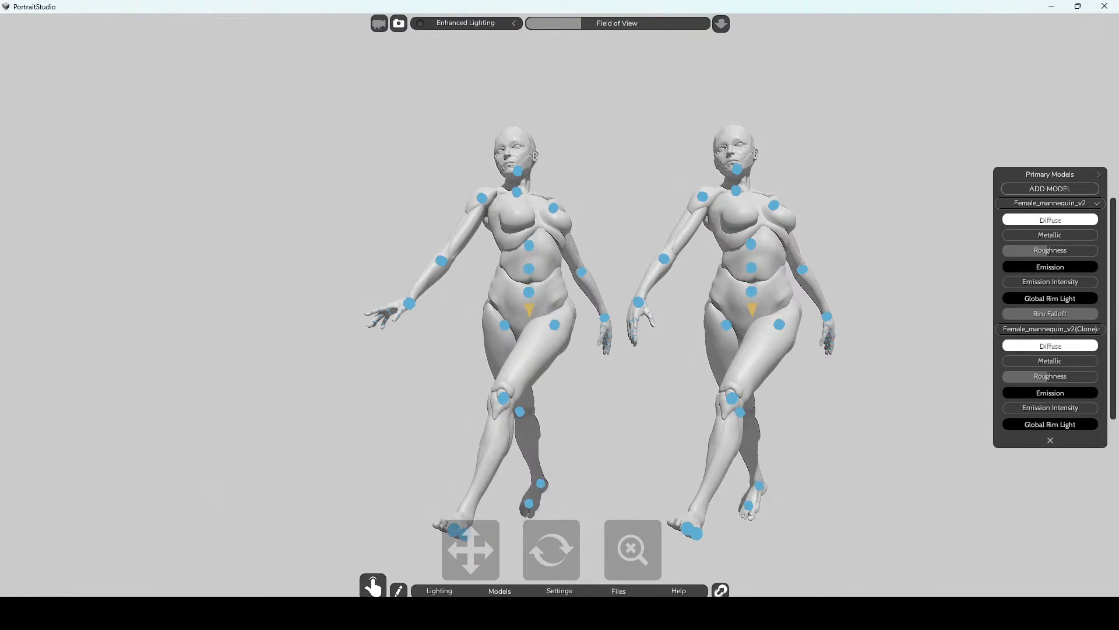
Switch back to Photoshop and add a new empty layer above Layer 1
left_click(173, 615)
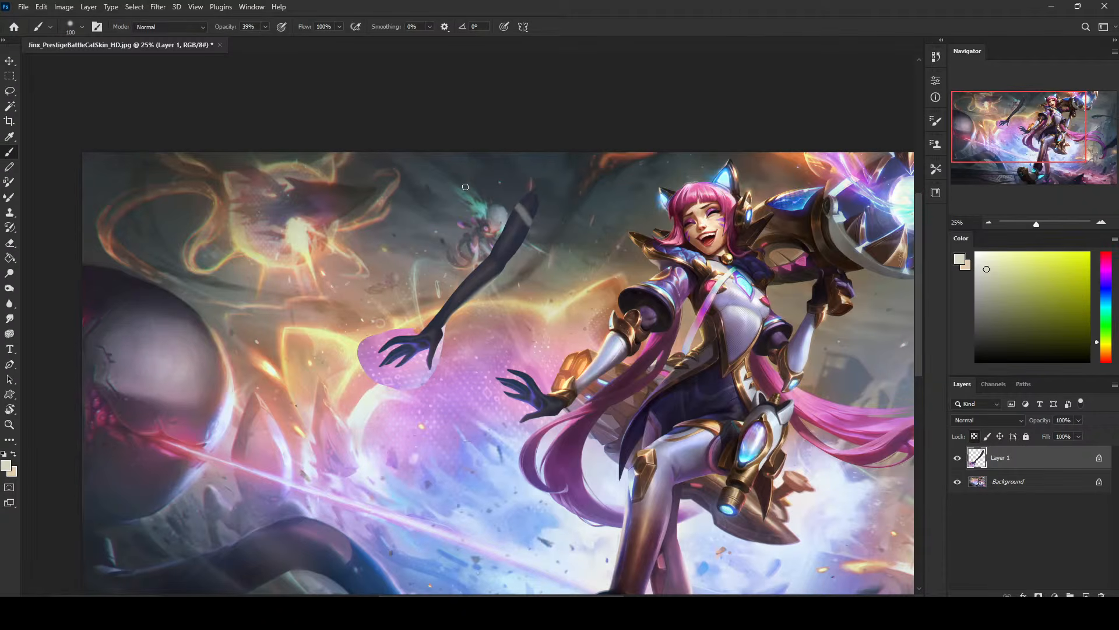
key("m")
right_click(523, 231)
left_click(678, 222)
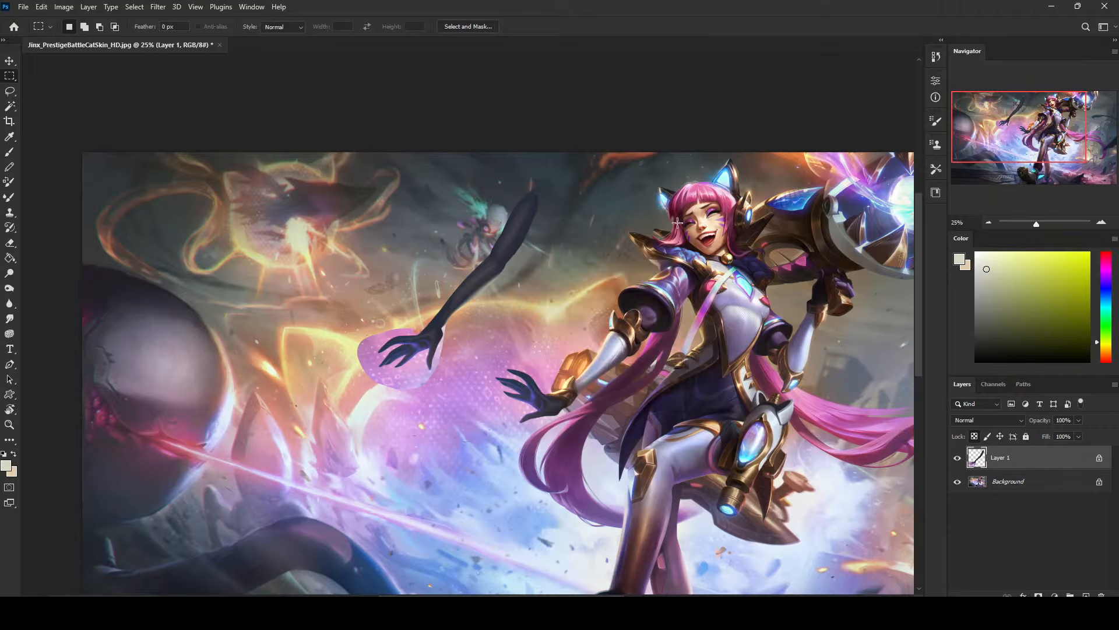
key("ctrl+shift+alt+n")
key("b")
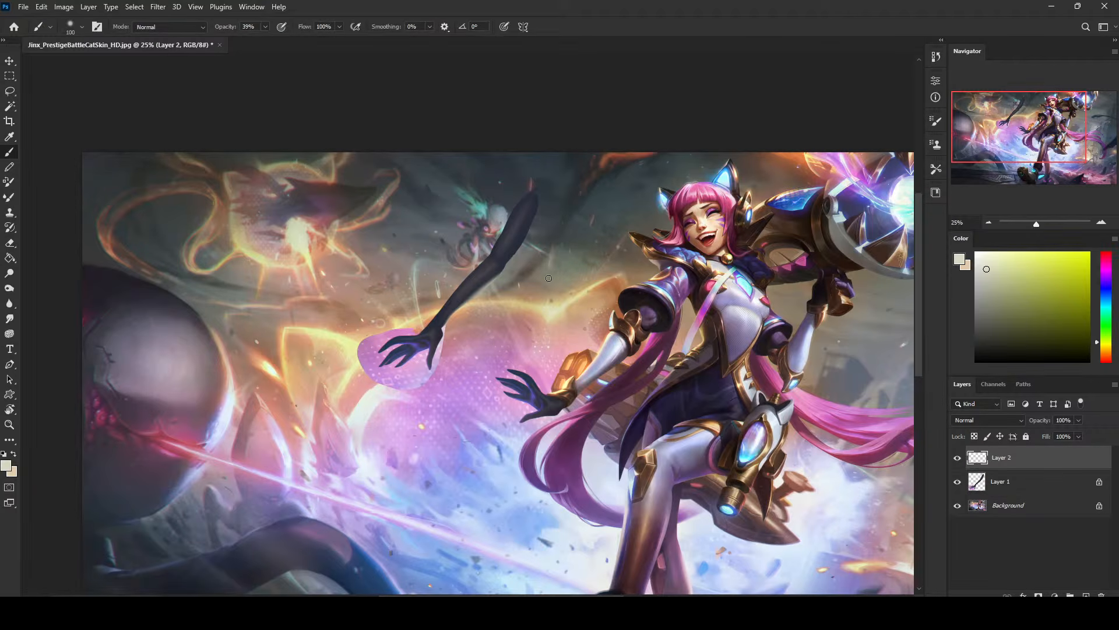
Move the painted arm on Layer 1 over Jinx's outstretched arm and rotate it 7.2° so it starts at her shoulder
key("v")
left_click(490, 280, "ctrl")
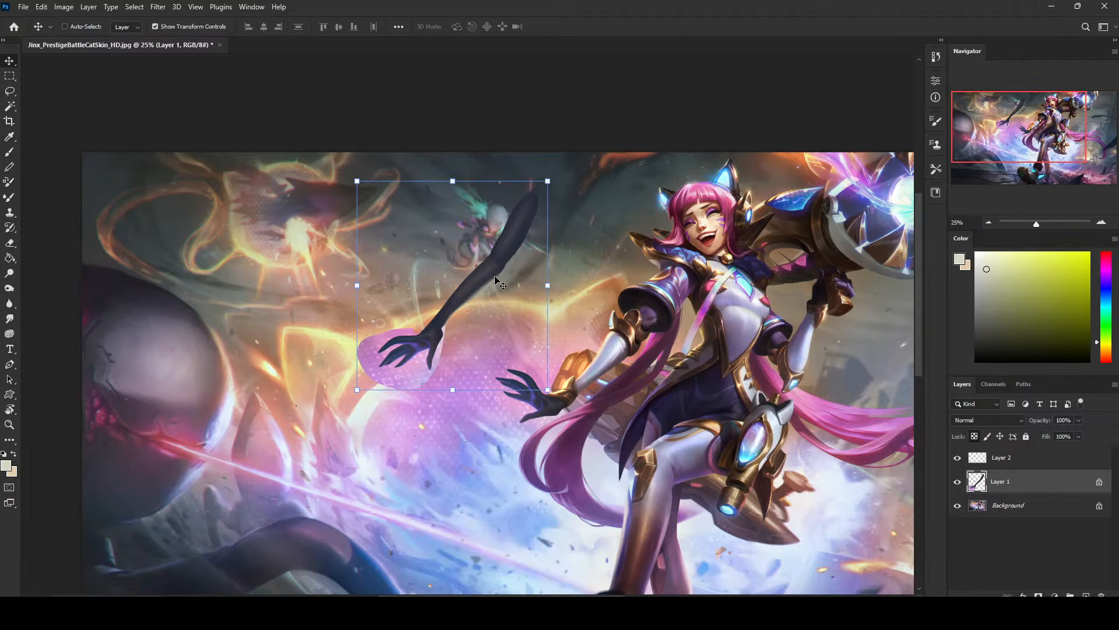
left_click_drag(496, 280, 634, 340)
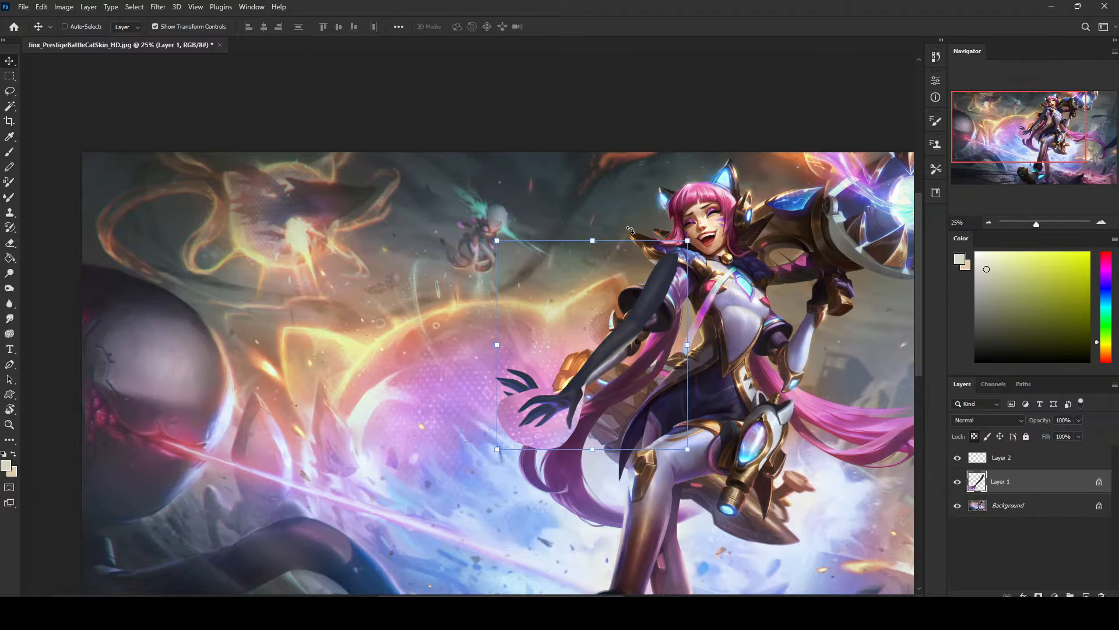
left_click_drag(630, 230, 646, 232)
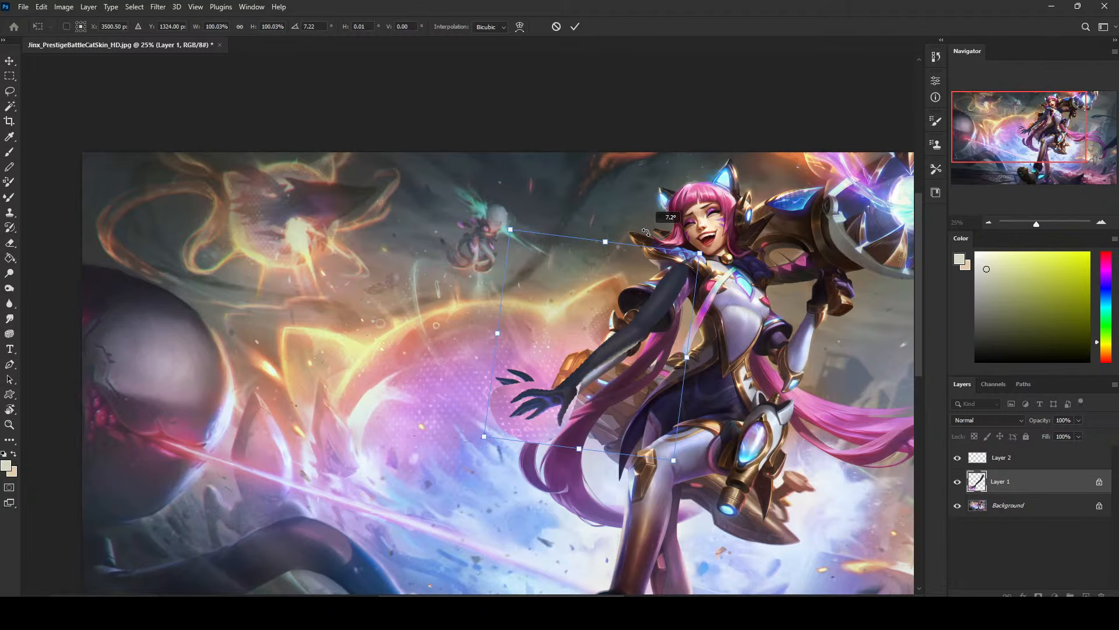
left_click(574, 27)
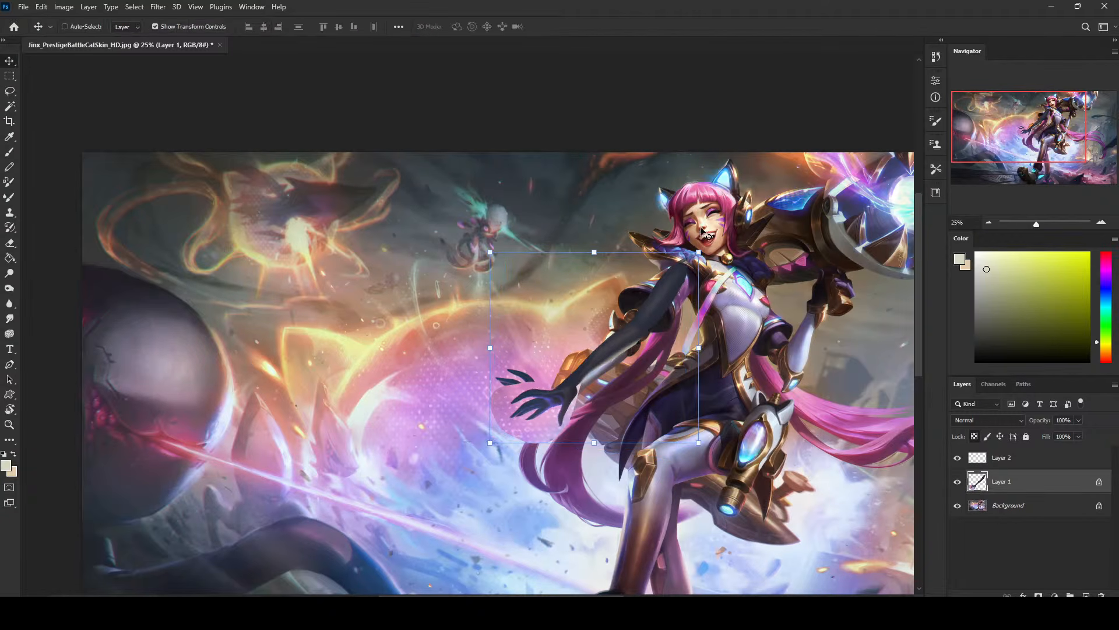
key("ctrl+minus")
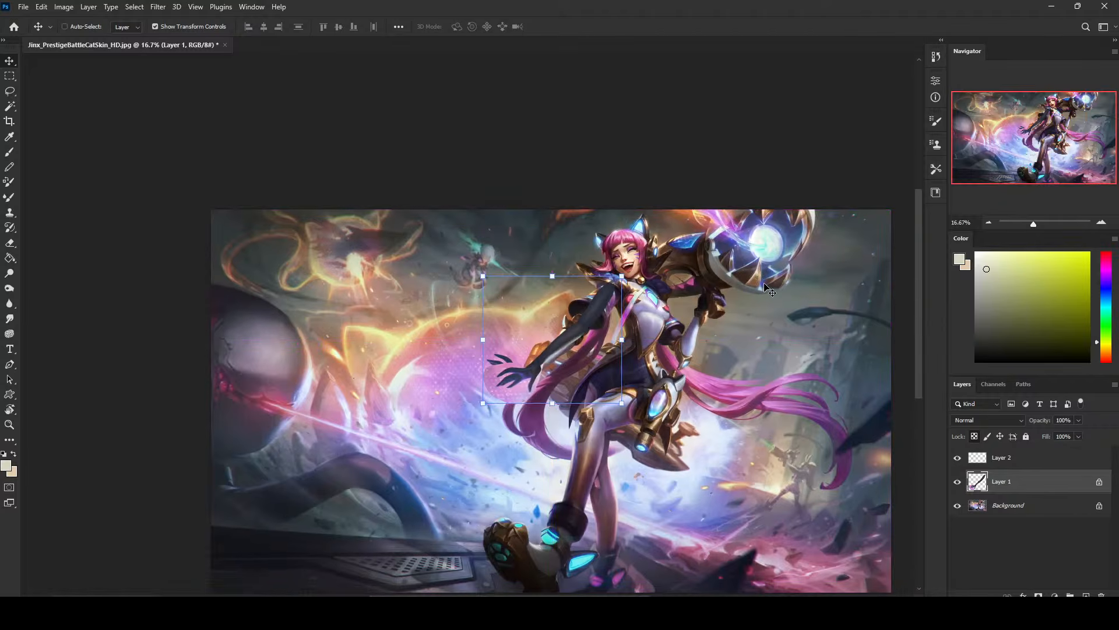
key("b")
key("v")
left_click_drag(582, 334, 584, 339)
key("b")
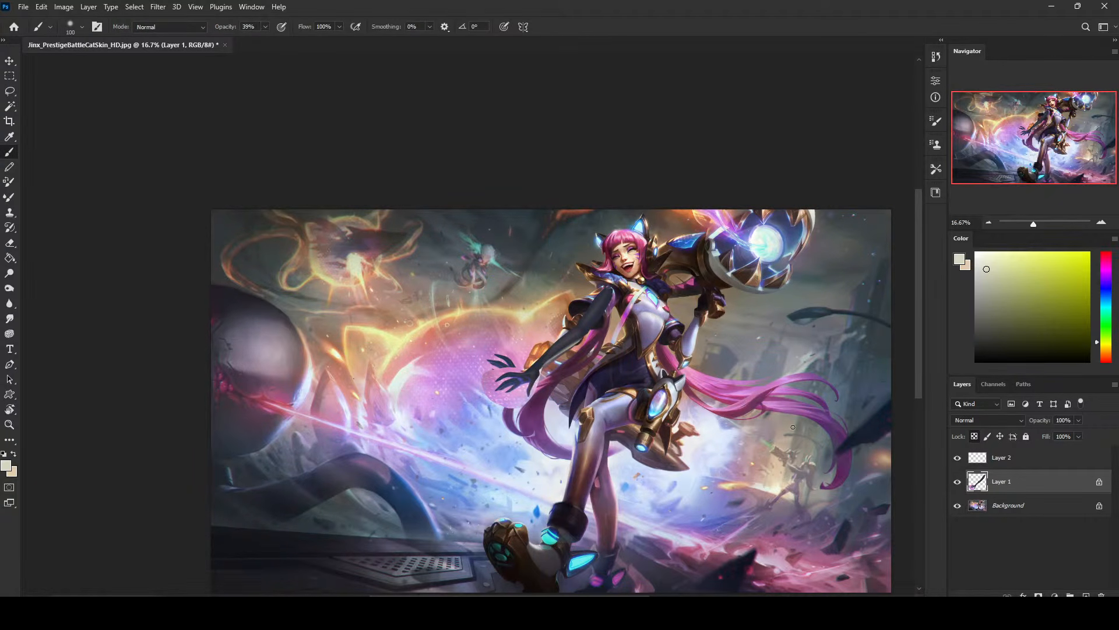
Toggle Layer 1's visibility repeatedly to compare the painted arm with Jinx's original arm pose
left_click(956, 482)
left_click(957, 483)
left_click(957, 483)
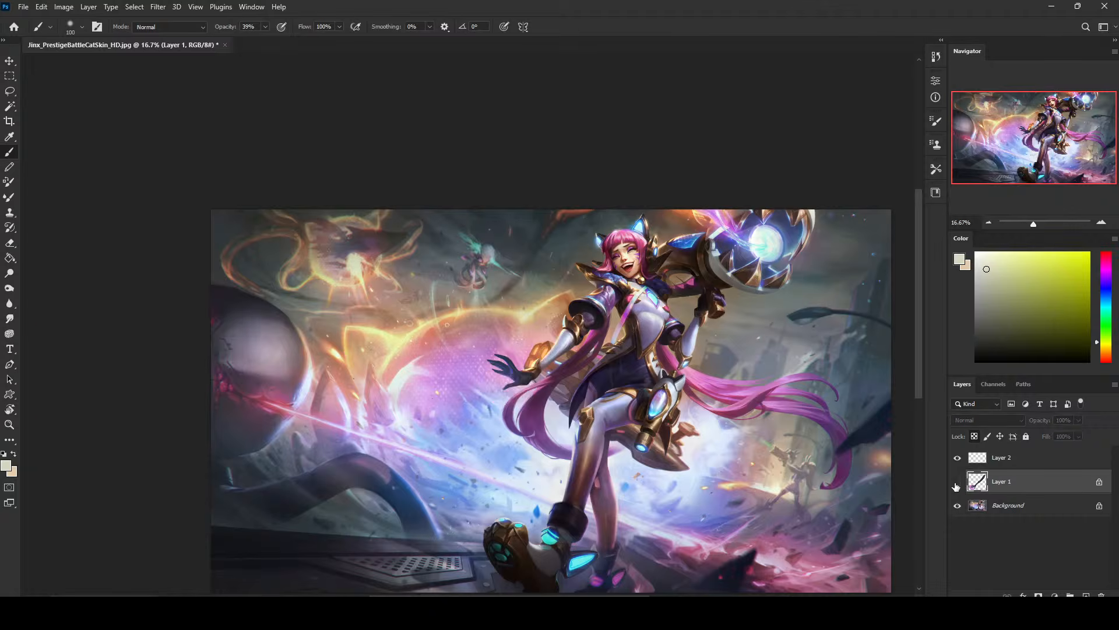
left_click(957, 482)
left_click(957, 483)
left_click(957, 483)
left_click(957, 482)
left_click(956, 483)
left_click(957, 483)
Move the painted arm off Jinx's body, back over the glowing background beside her
key("ctrl+plus")
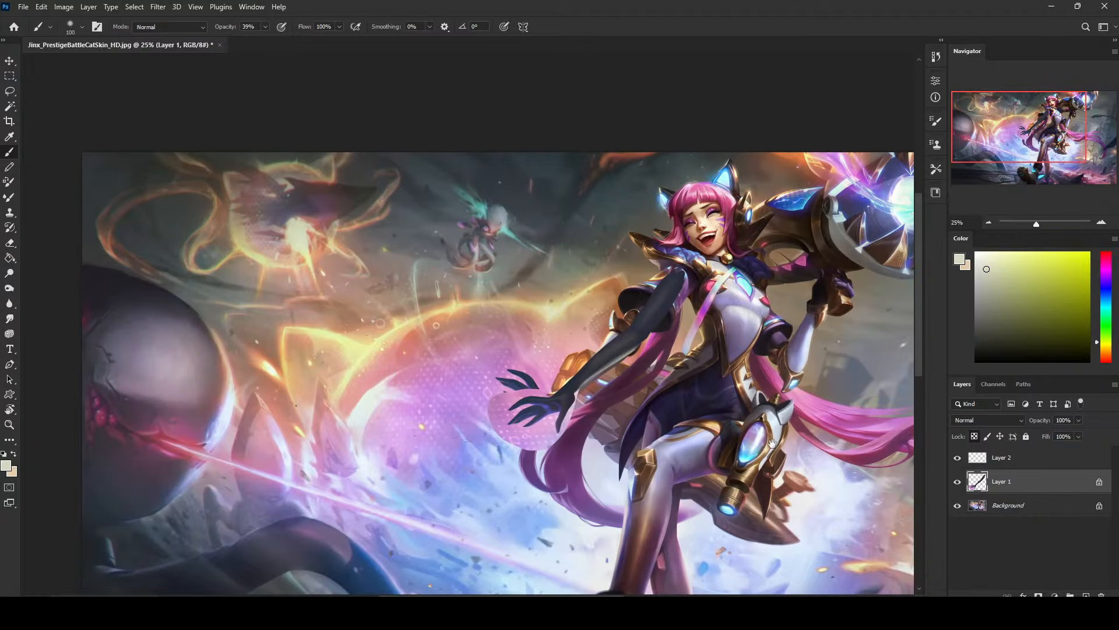
left_click_drag(773, 443, 702, 404)
key("v")
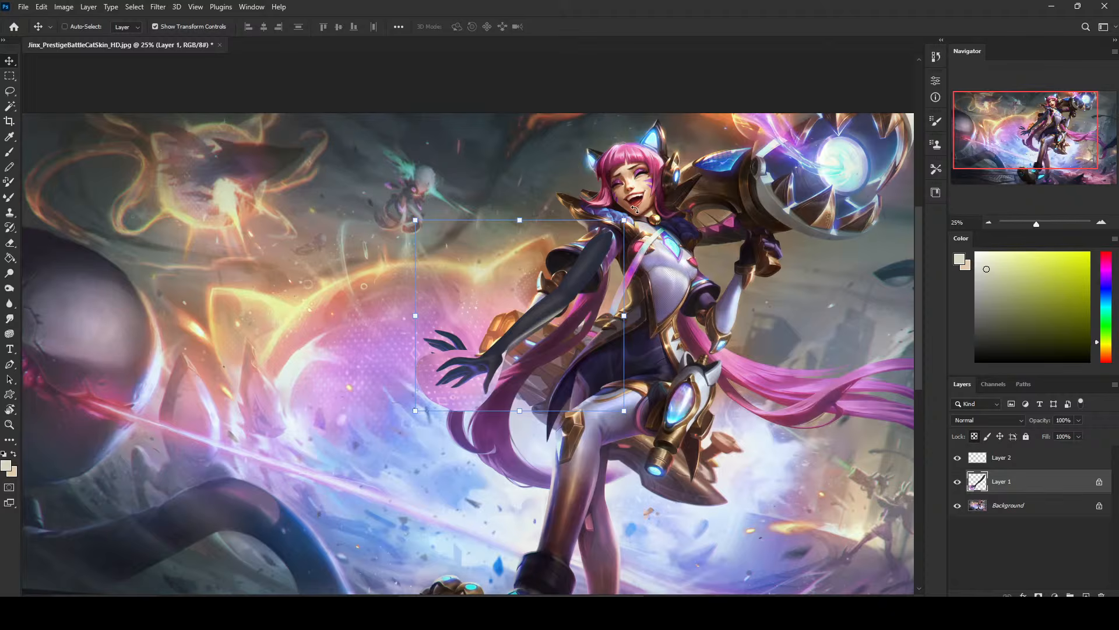
left_click_drag(590, 279, 446, 208)
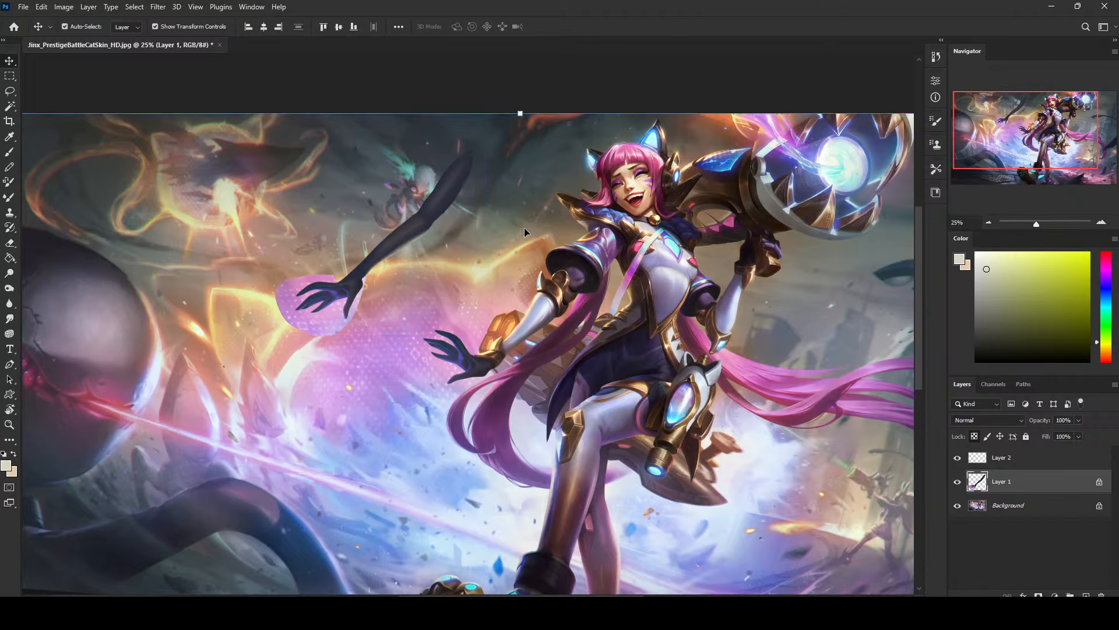
Duplicate the painted arm, rotate the copy 56° and place its hand over Jinx's outstretched hand
key("ctrl+j")
key("ctrl+t")
left_click_drag(493, 137, 537, 324)
left_click_drag(402, 262, 548, 399)
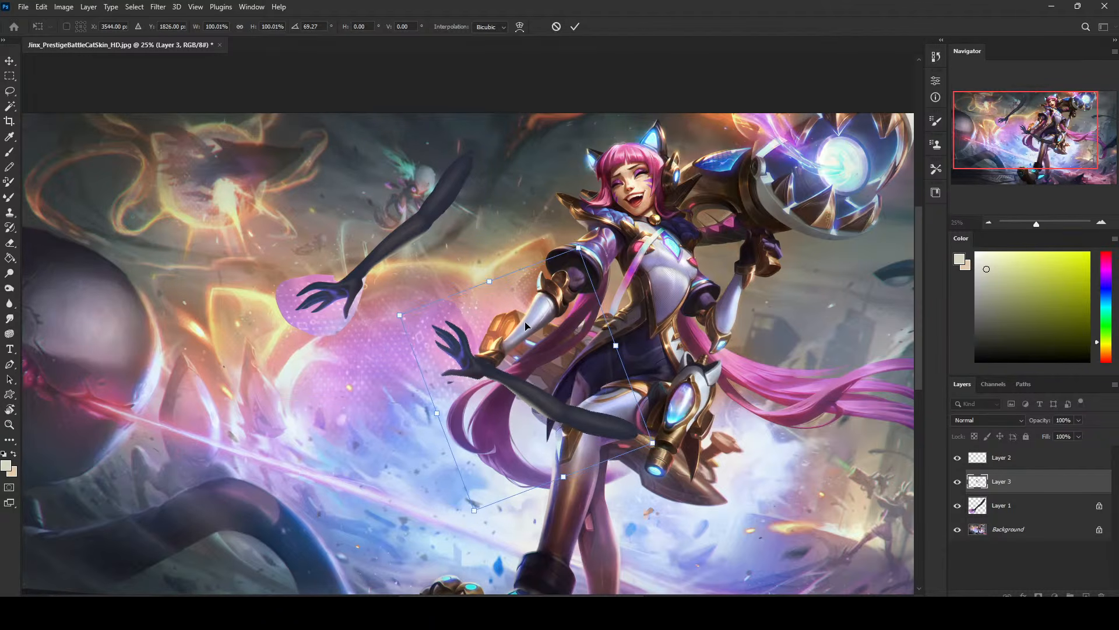
left_click_drag(499, 266, 472, 271)
left_click_drag(503, 379, 507, 367)
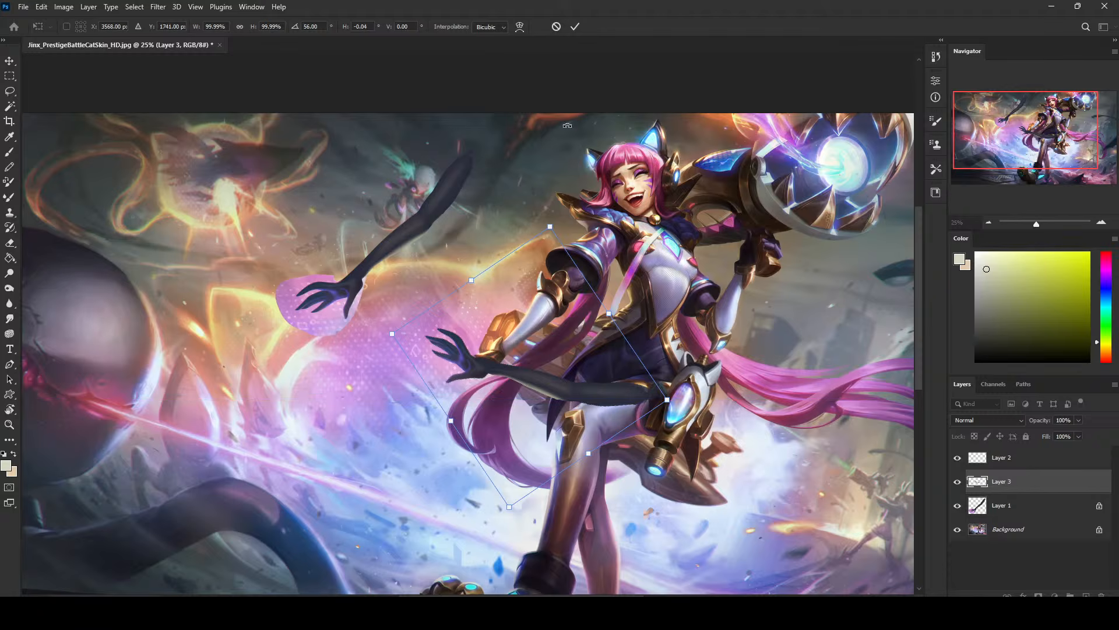
left_click(574, 27)
Apply the arm copy's placement and toggle Layer 3's visibility to compare it with Jinx's original pose
key("b")
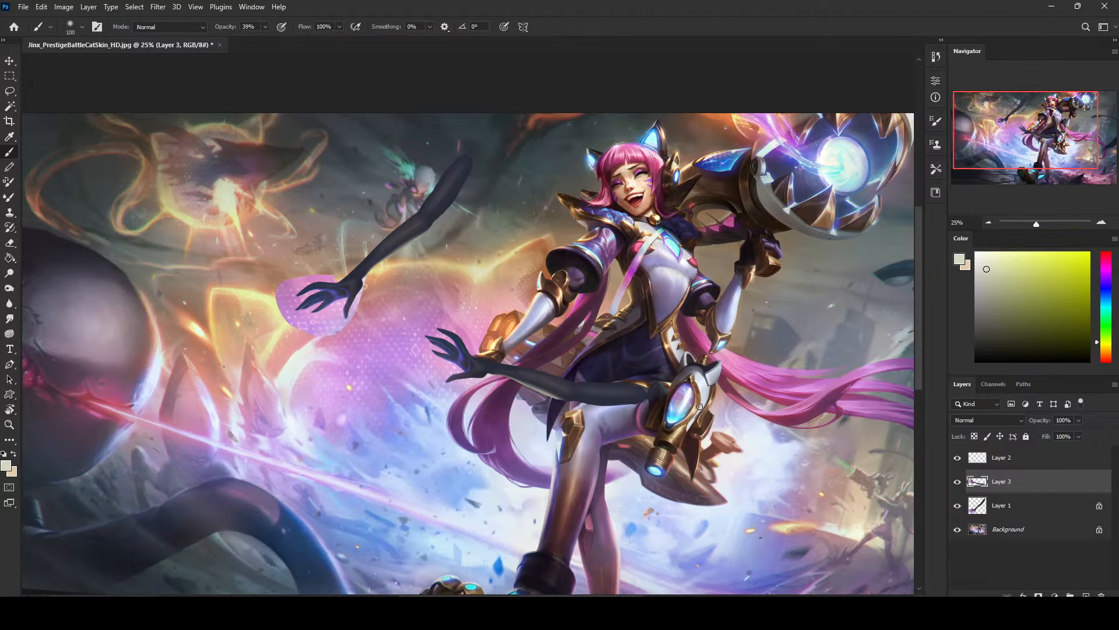
left_click(958, 483)
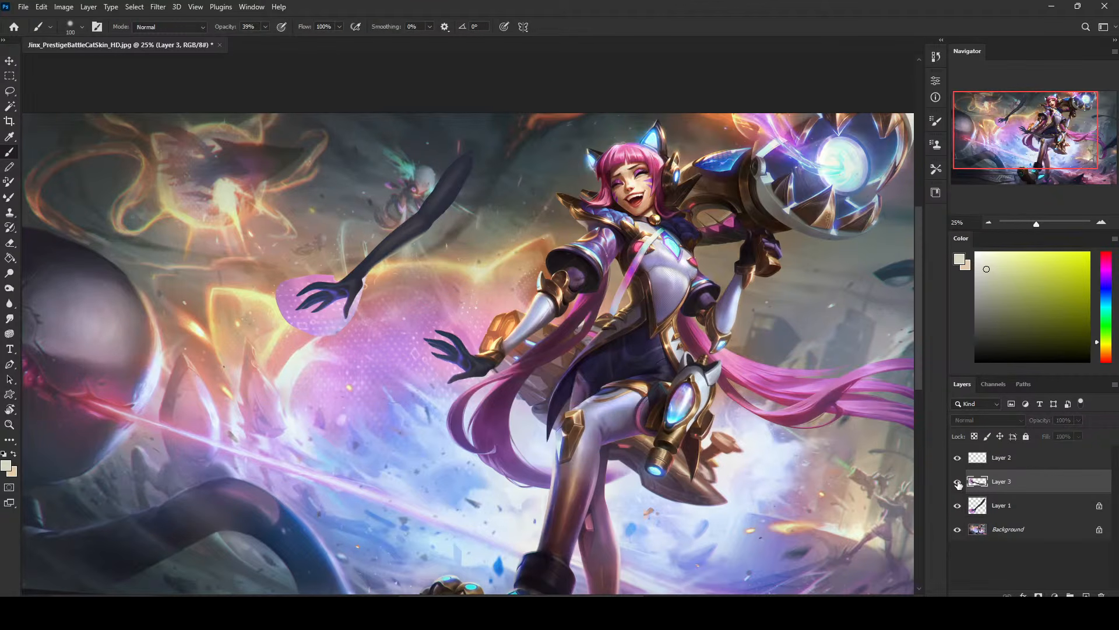
left_click(958, 483)
left_click(958, 482)
left_click(958, 482)
key("v")
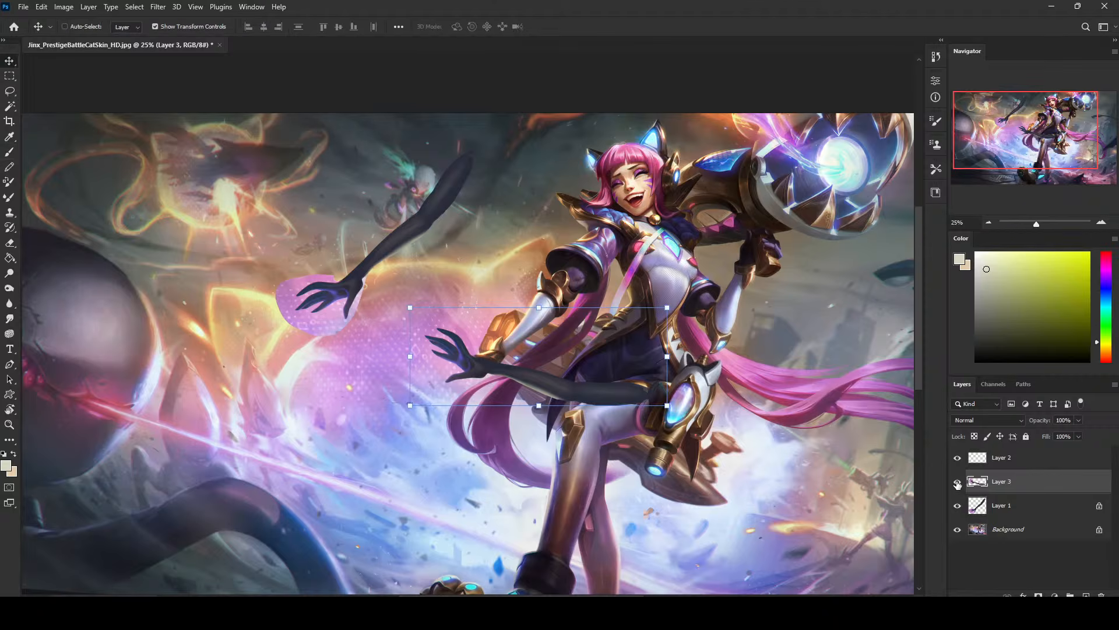
left_click(958, 483)
left_click(958, 483)
Rotate the duplicated arm on Layer 3 by -1.55°, keeping its hand over Jinx's outstretched hand
key("ctrl+t")
left_click_drag(680, 297, 682, 293)
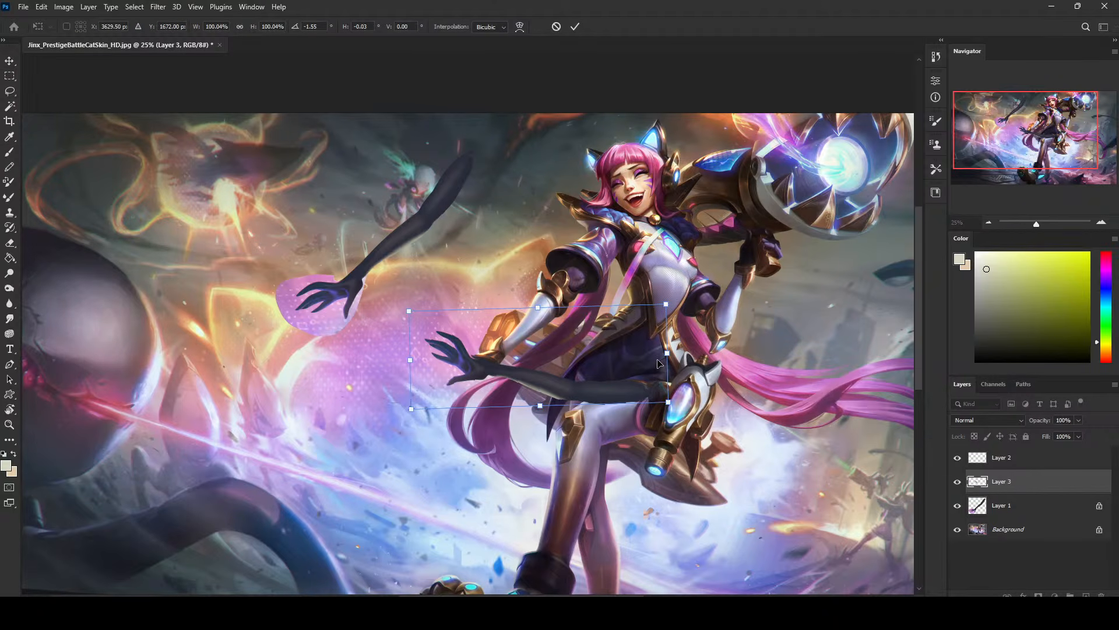
key("Return")
Toggle Layer 3's visibility again to check the rotated arm copy against Jinx's hand
key("b")
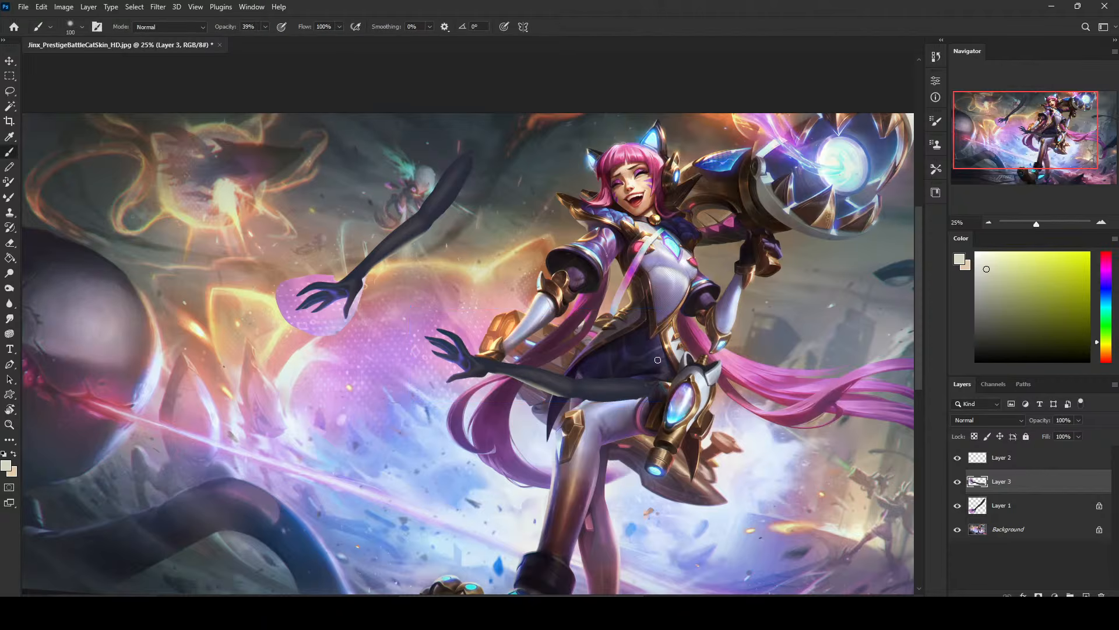
left_click(958, 483)
left_click(957, 483)
left_click(958, 483)
left_click(957, 483)
left_click(957, 481)
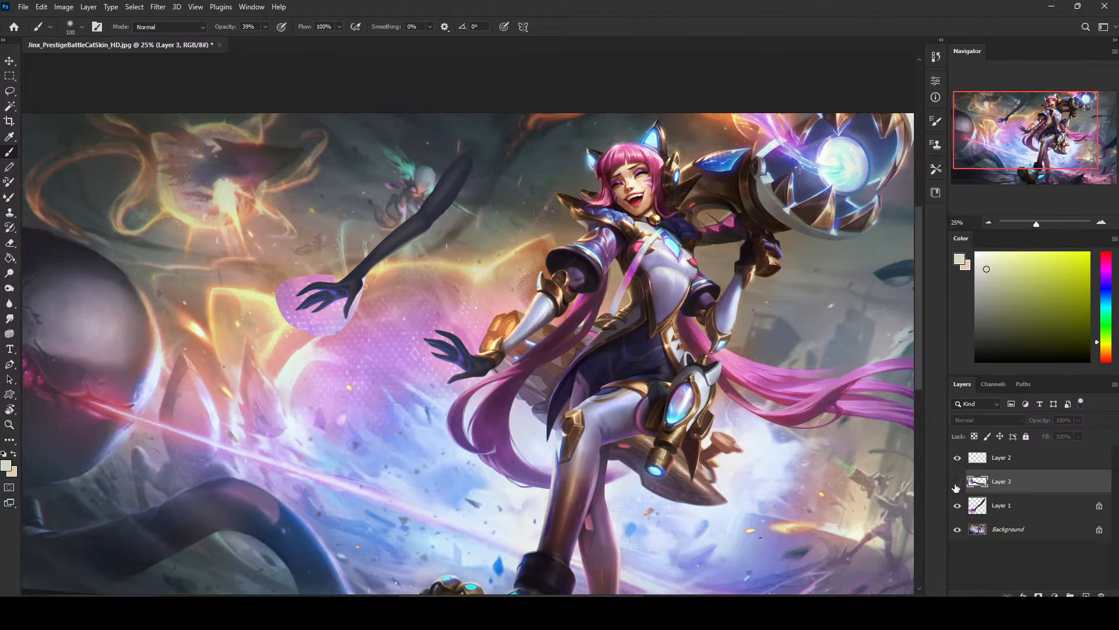
left_click(957, 482)
Lower Layer 3's fill to 63% so Jinx's hand shows through the arm copy
key("ctrl+plus")
key("ctrl+plus")
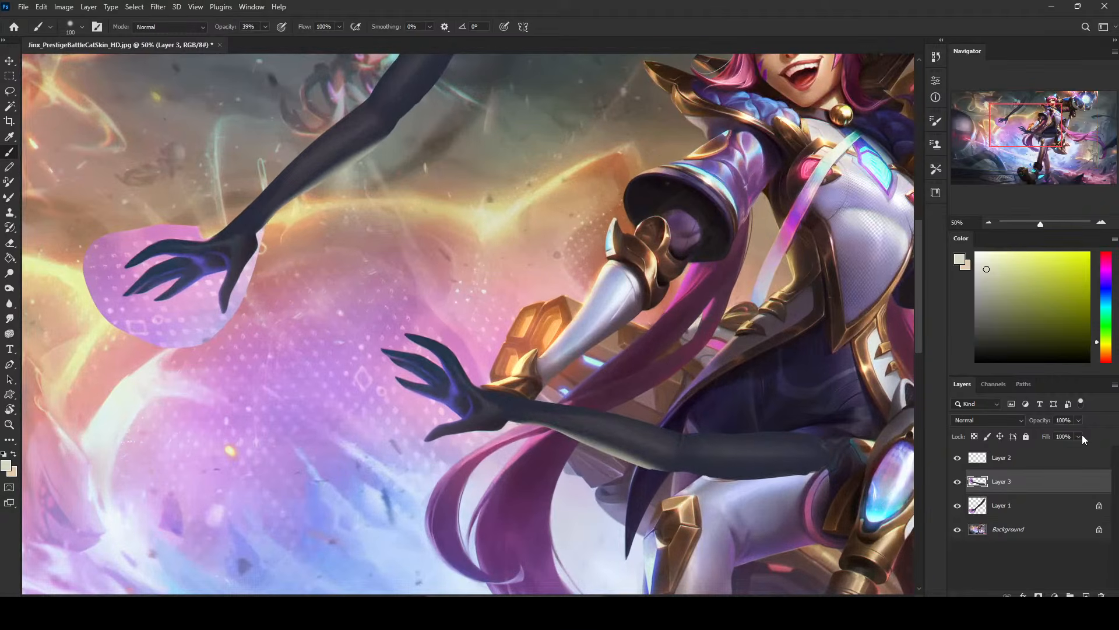
left_click(1079, 436)
left_click_drag(1082, 450, 1059, 449)
Rotate Layer 3's arm by -2.48° and nudge it up and left so its hand lines up with Jinx's hand
key("v")
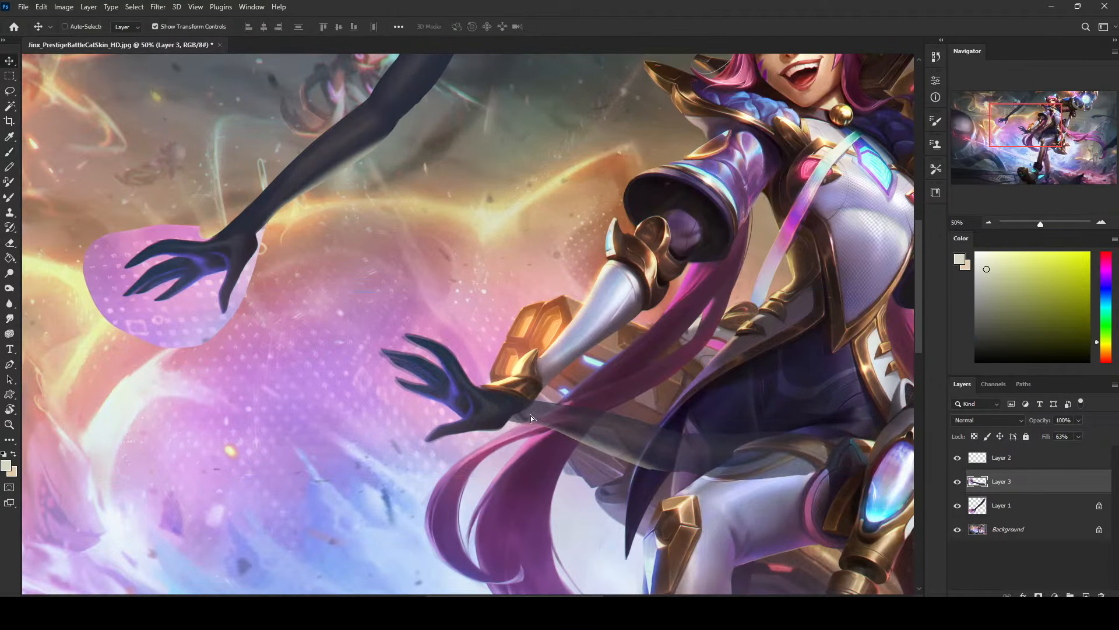
mouse_move(530, 415)
left_mouse_down()
mouse_move(542, 406)
mouse_move(526, 419)
left_mouse_up()
left_click_drag(617, 288, 616, 285)
key("Up")
key("Up")
key("Up")
key("Up")
key("Up")
key("Up")
key("Up")
key("Up")
key("Up")
key("Up")
key("Up")
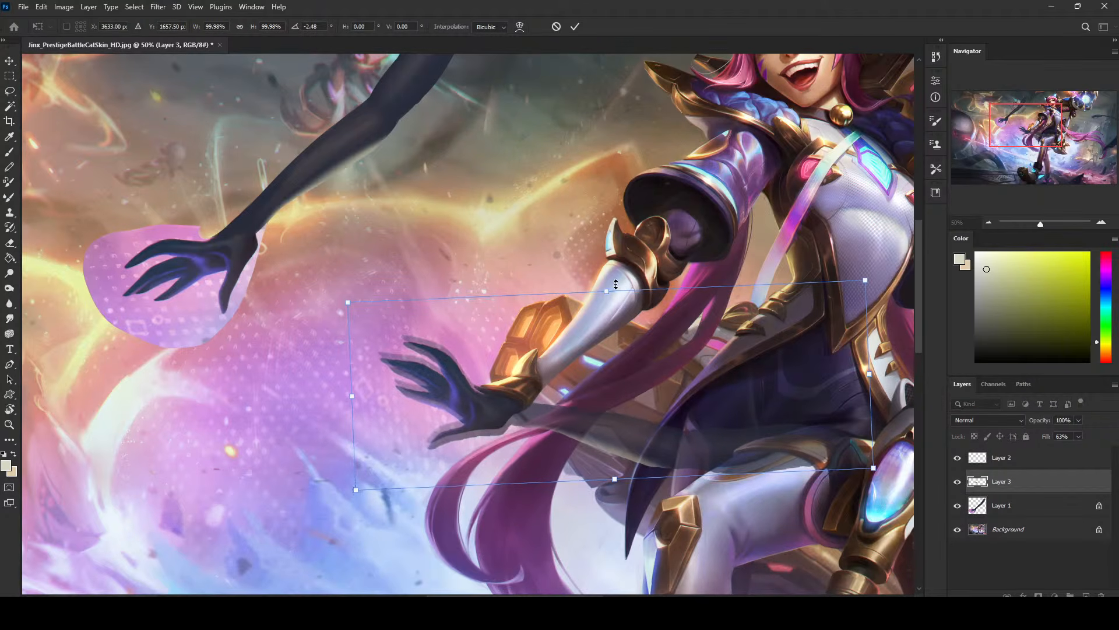
key("Left")
key("Left")
key("Up")
key("Up")
key("Up")
key("Up")
key("Up")
key("Up")
key("Up")
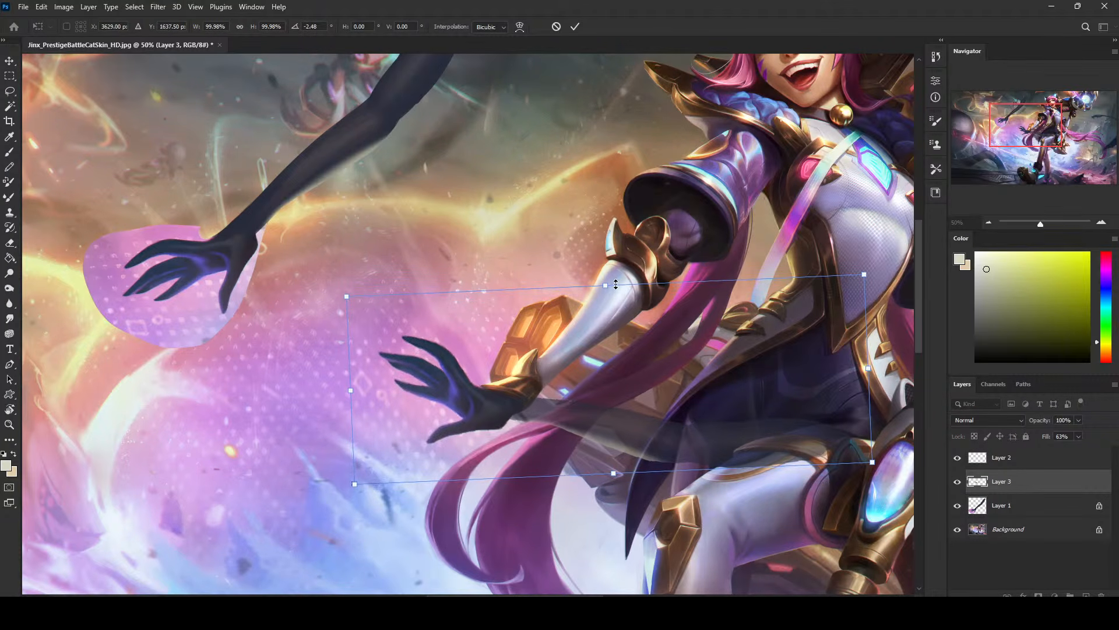
key("Return")
key("b")
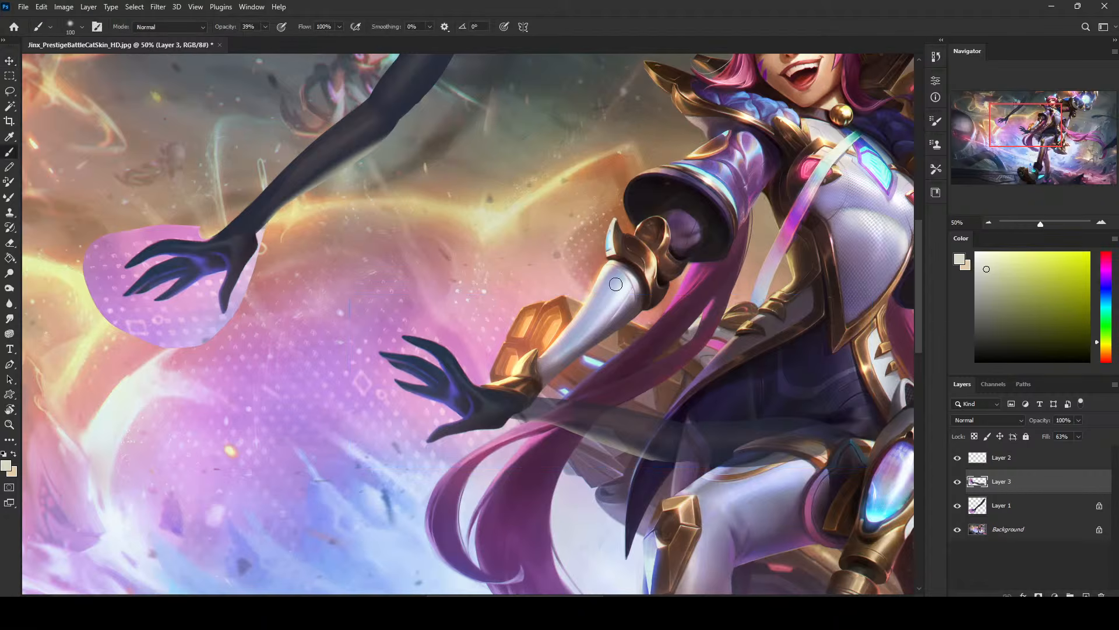
Restore Layer 3's fill to 100%
key("ctrl+minus")
key("ctrl+minus")
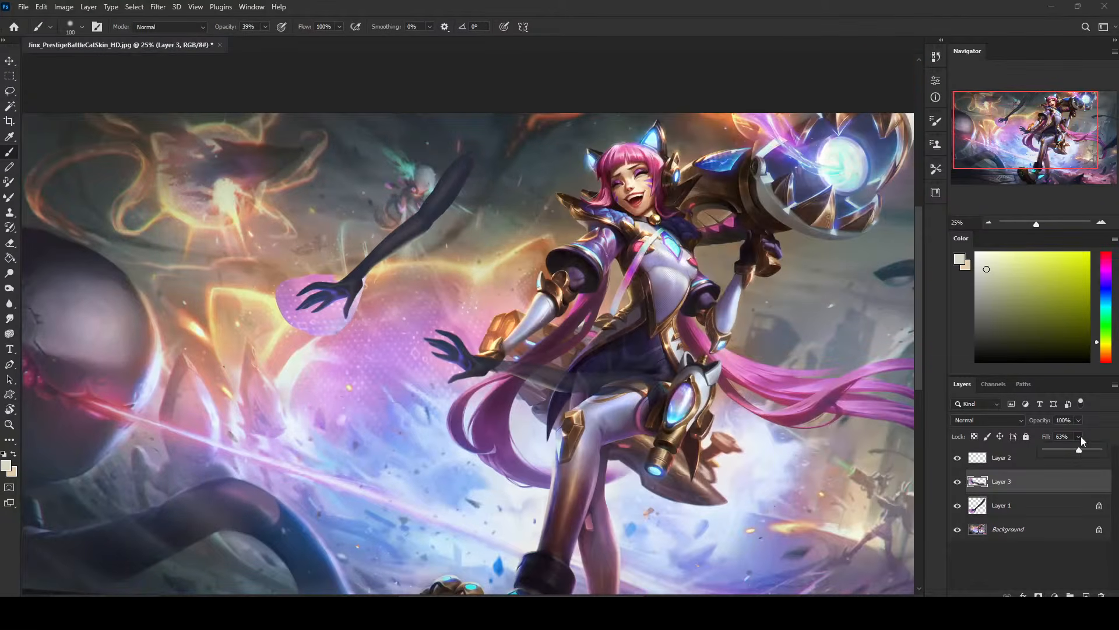
left_click_drag(1080, 436, 1113, 456)
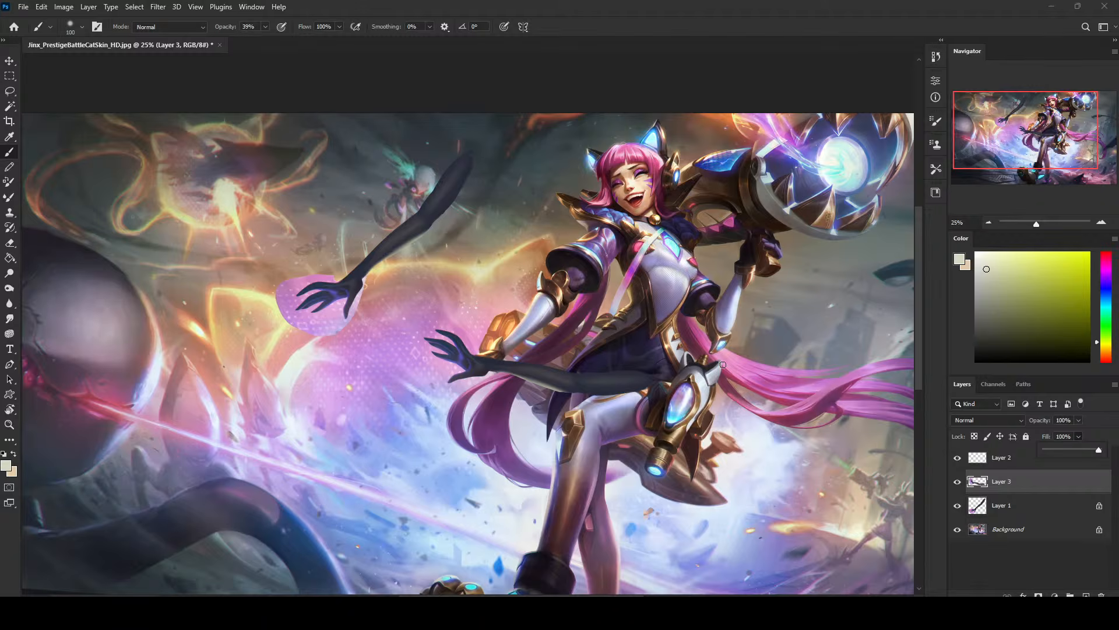
key("m")
right_click(656, 307)
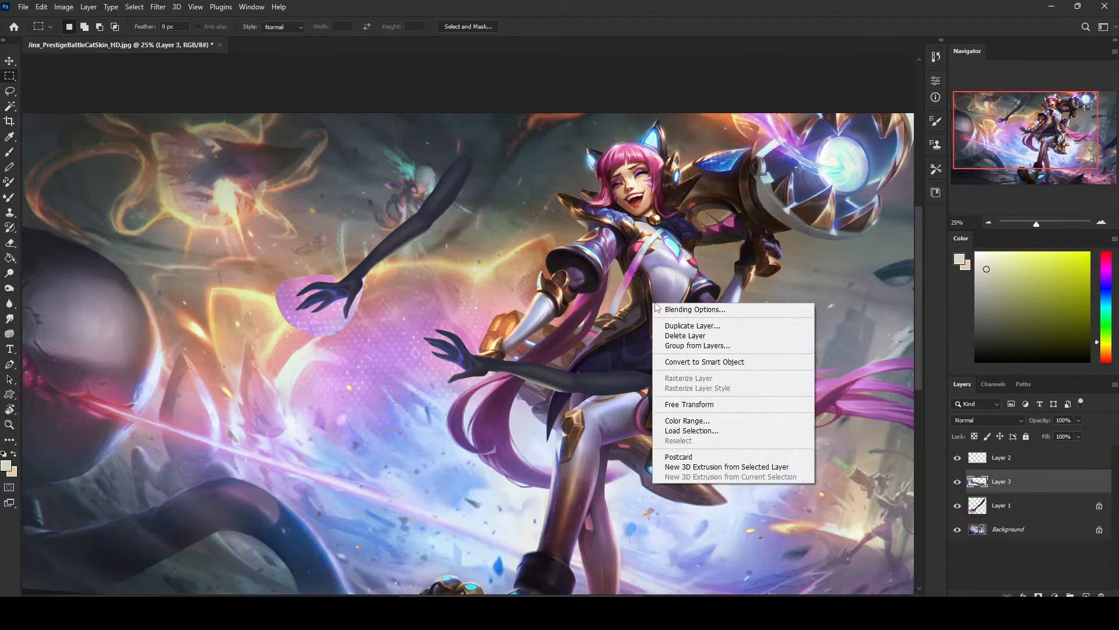
key("Escape")
key("b")
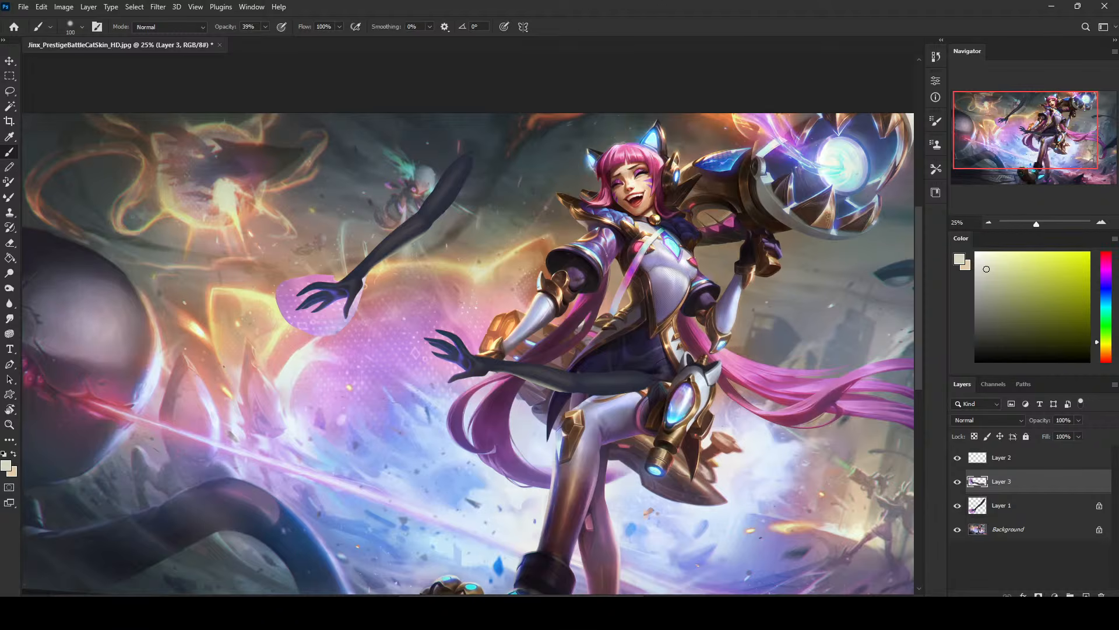
Toggle Layer 3's visibility repeatedly to compare the aligned arm's bend with Jinx's original arm
left_click(957, 482)
left_click(958, 482)
left_click(957, 482)
left_click(957, 483)
left_click(958, 482)
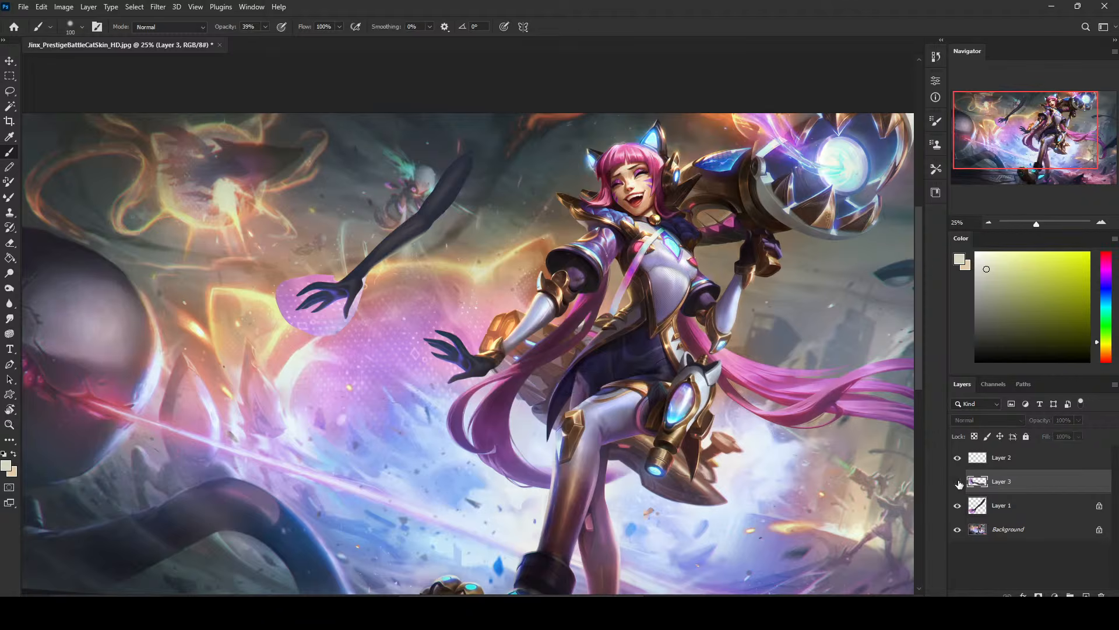
left_click(958, 482)
left_click(958, 483)
left_click(958, 483)
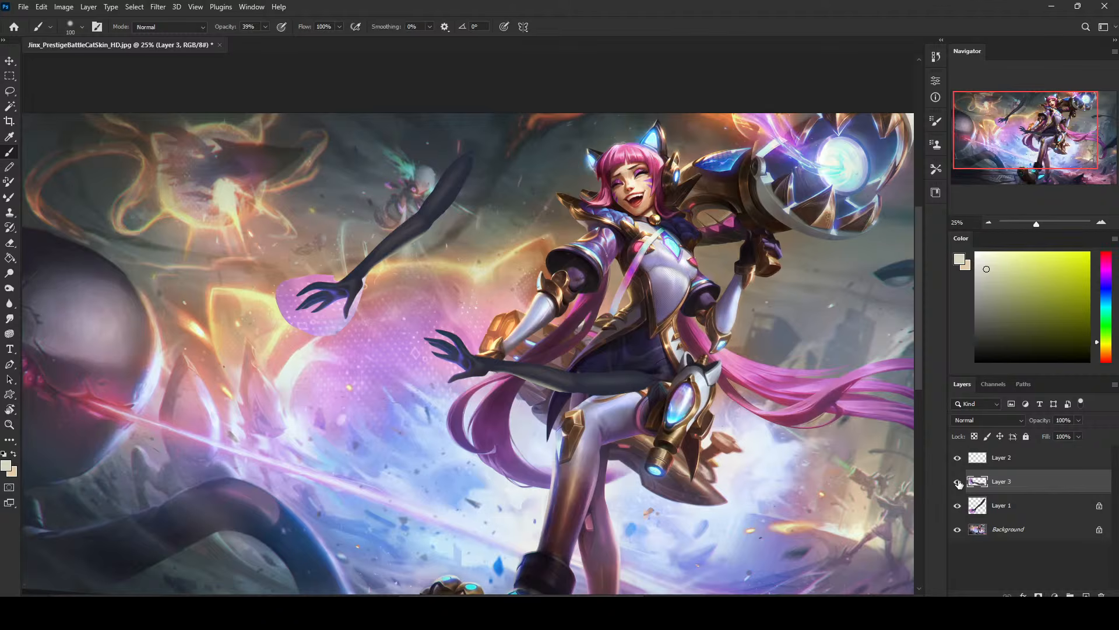
left_click(958, 482)
left_click(958, 482)
key("m")
right_click(660, 307)
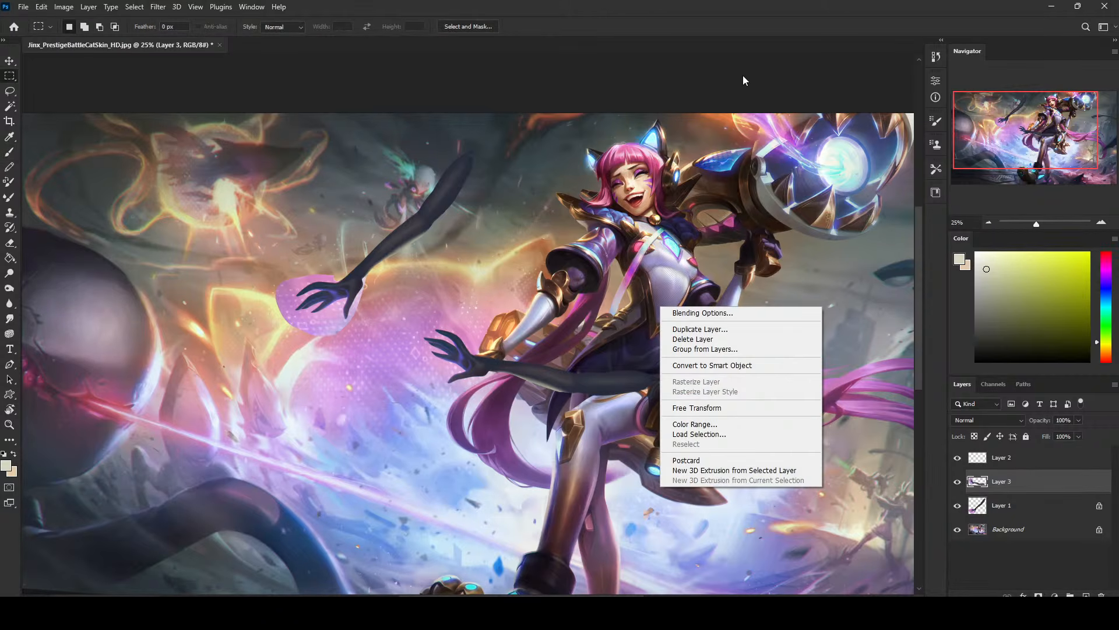
key("Escape")
key("b")
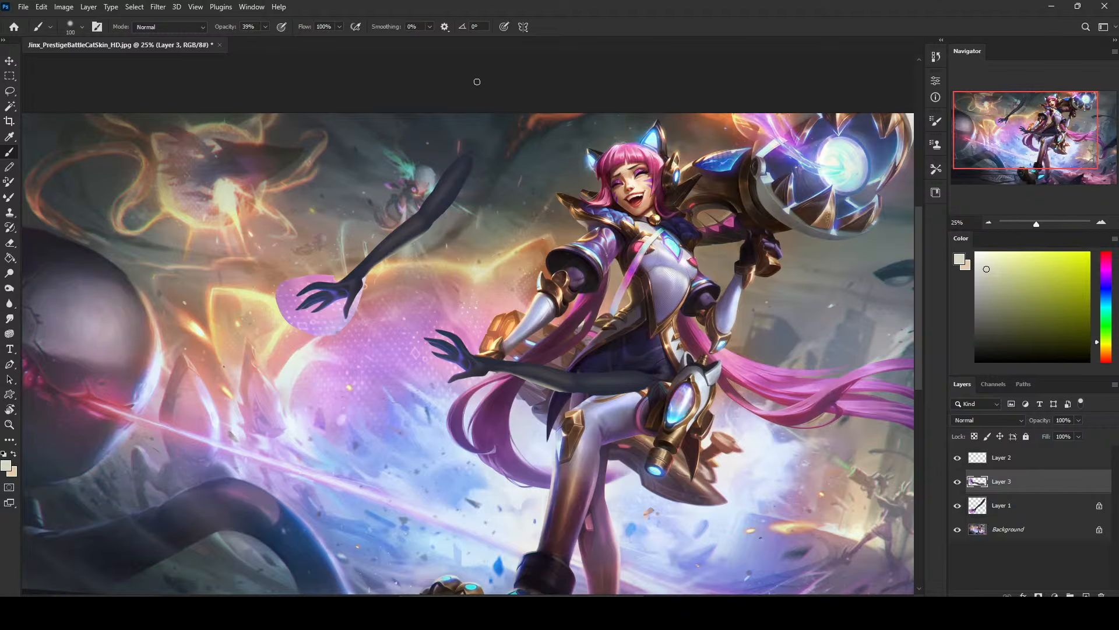
Compare the whole illustration with and without Layer 3's arm, and leave Layer 3 hidden
left_click(957, 482)
left_click(957, 482)
left_click(958, 482)
left_click(958, 482)
key("ctrl+minus")
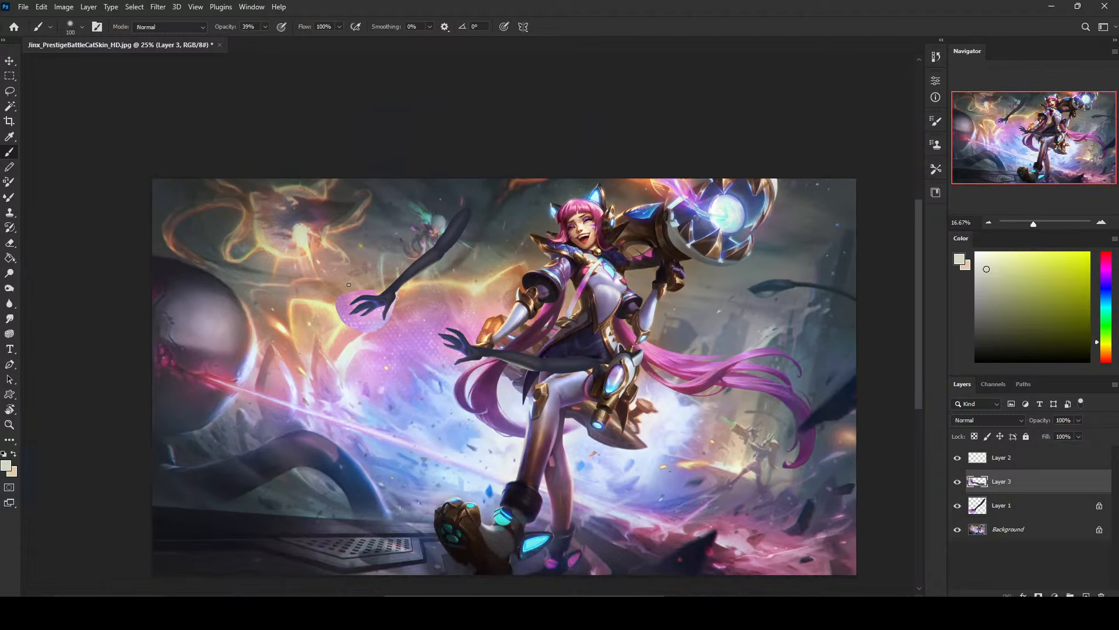
left_click(958, 481)
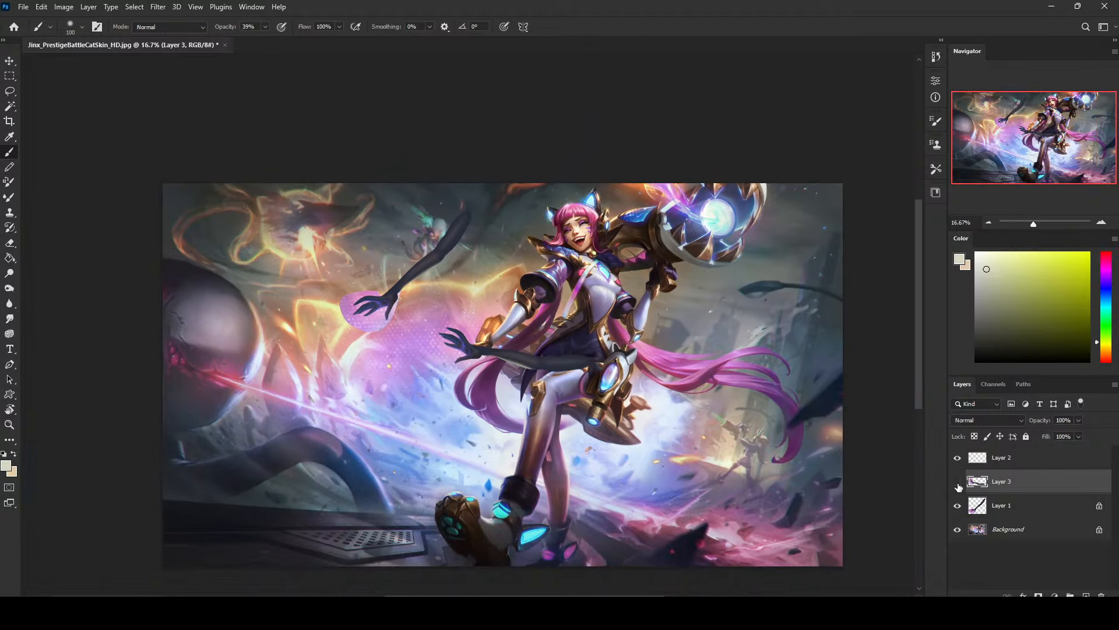
Lasso Jinx's outstretched hand up to the wrist and add a new layer directly above the Background
left_click(1014, 505)
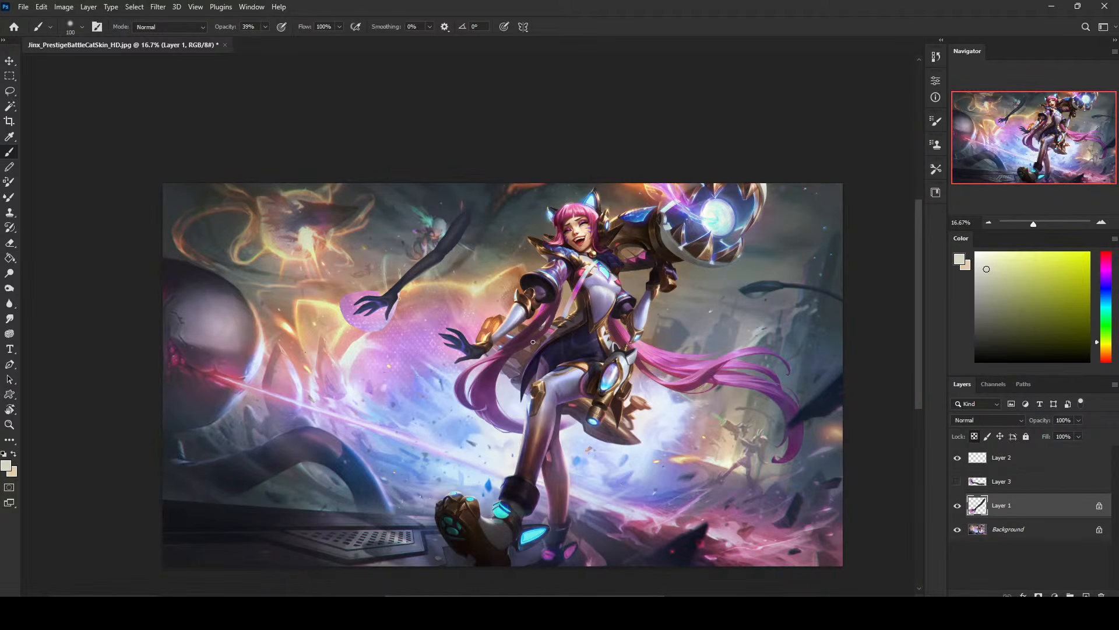
key("ctrl+plus")
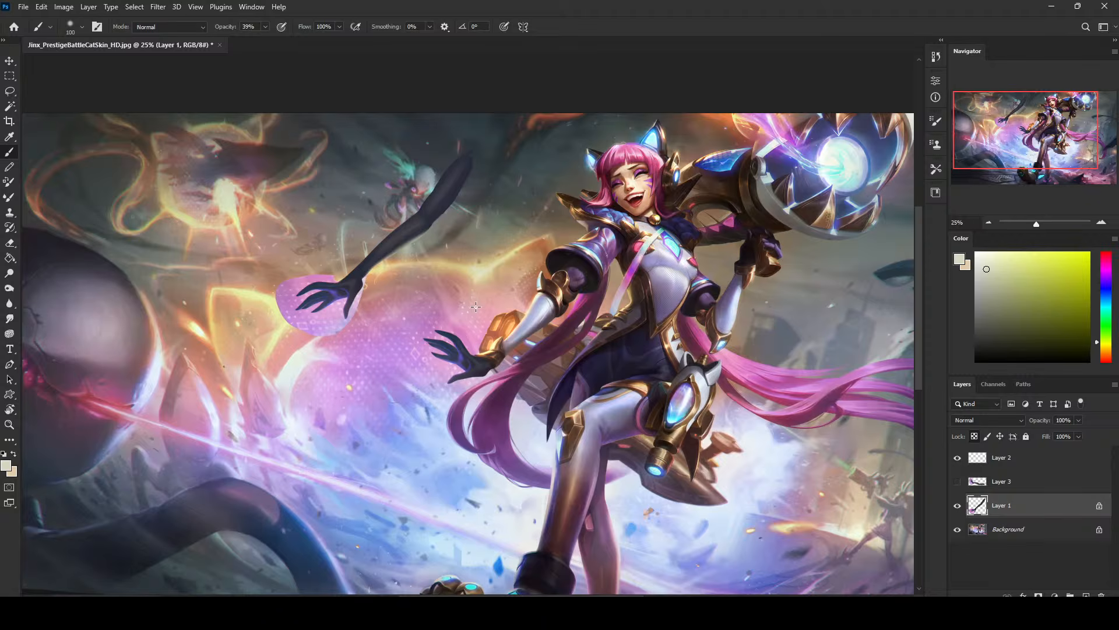
key("l")
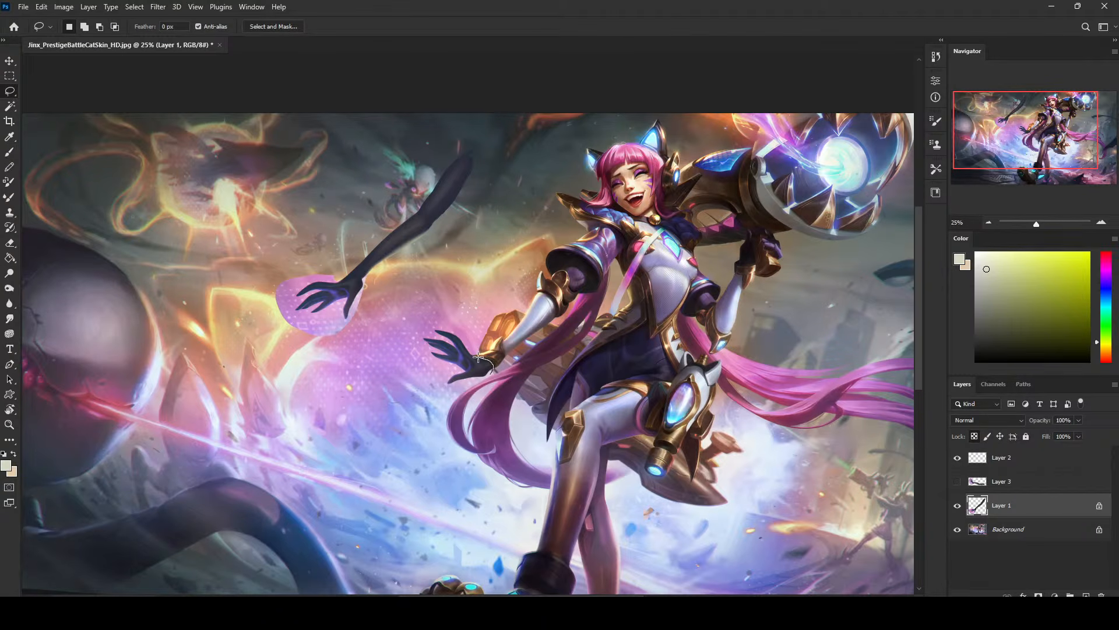
mouse_move(478, 357)
left_mouse_down()
mouse_move(439, 309)
mouse_move(404, 327)
mouse_move(430, 380)
mouse_move(485, 376)
left_mouse_up()
left_click(1029, 529)
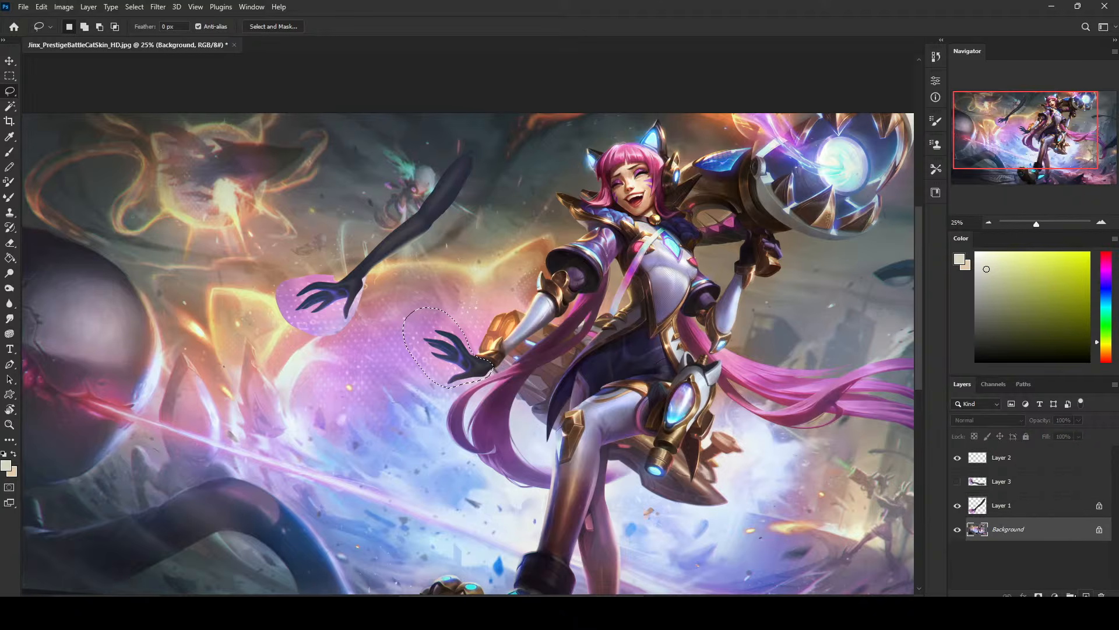
key("ctrl+j")
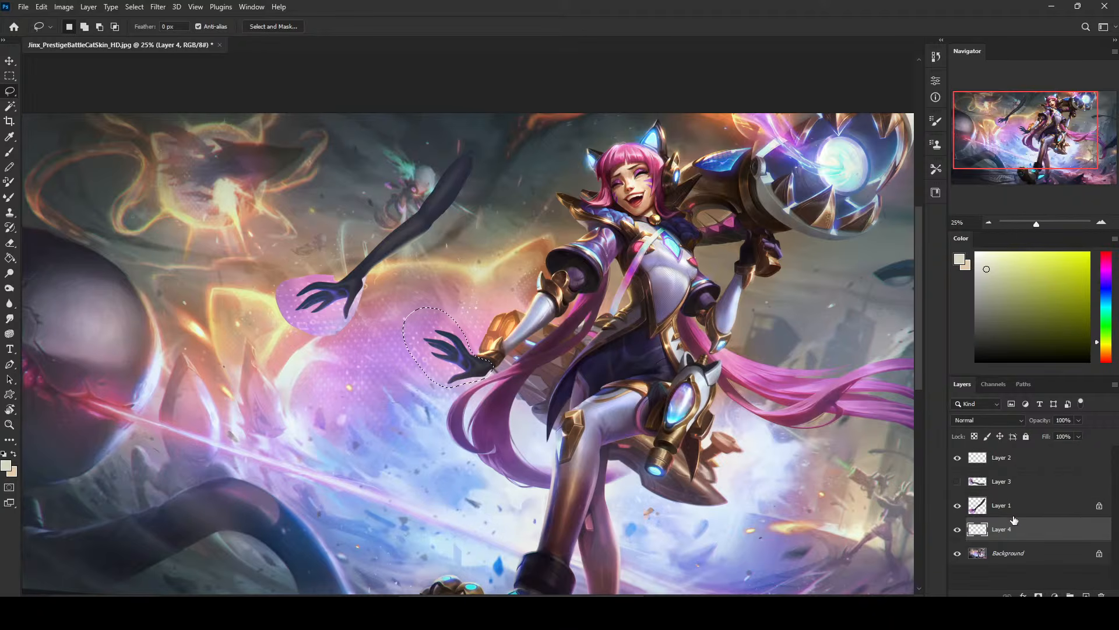
Copy the selected hand from the Background onto its own layer and hide that copy
left_click(1014, 551)
key("ctrl+j")
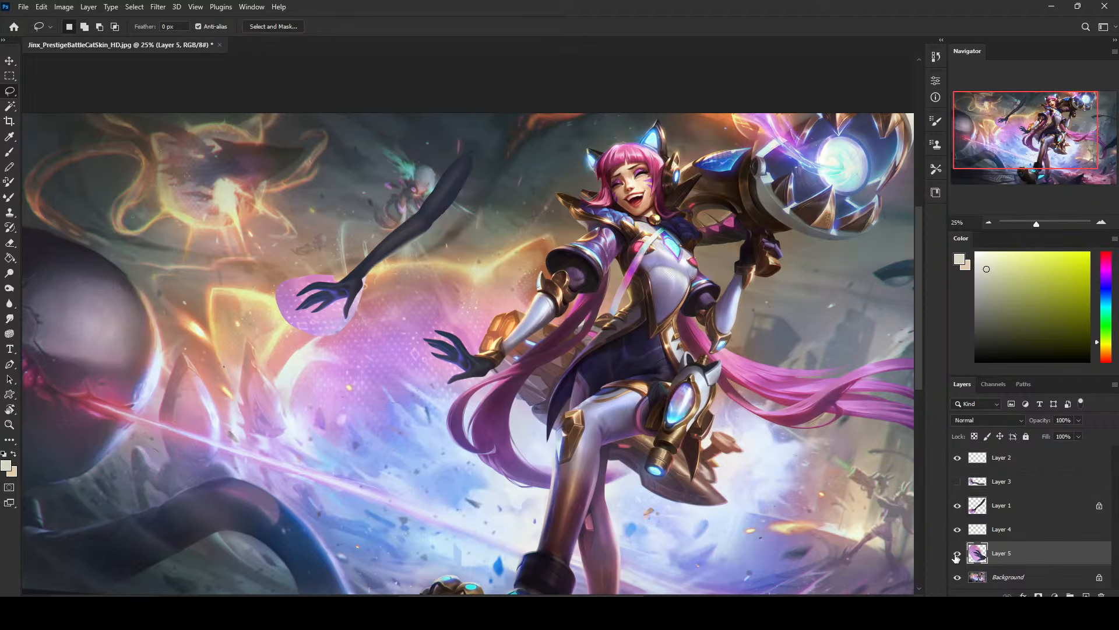
left_click(958, 553)
Lasso a patch of pink dotted background beside Jinx's hand, copy it to a new layer and move it over the hand
left_click(1011, 578)
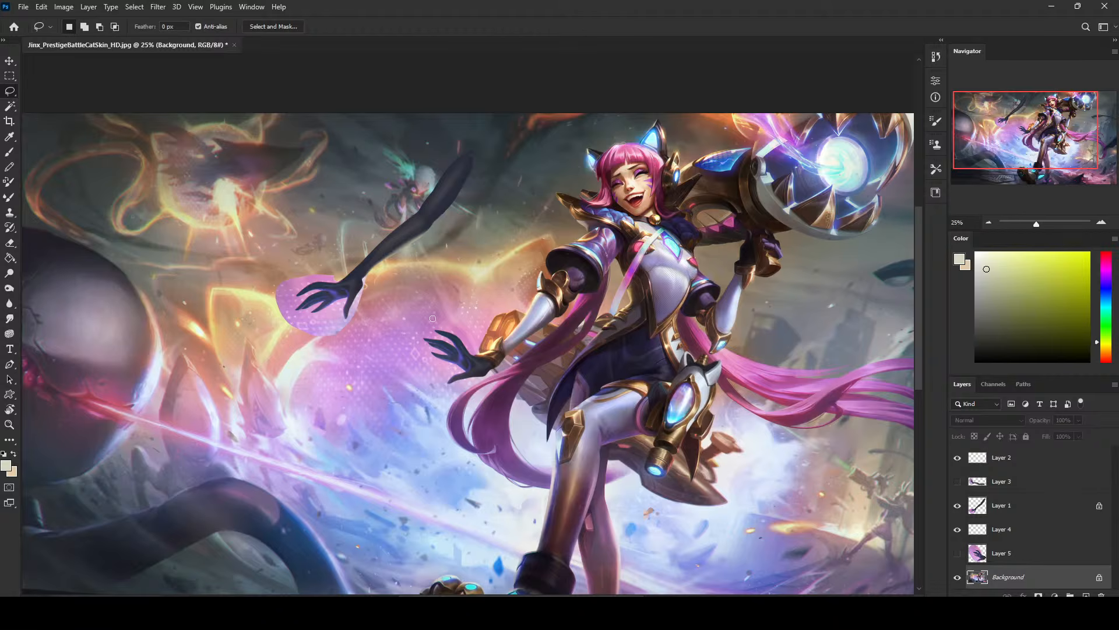
mouse_move(400, 318)
left_mouse_down()
mouse_move(387, 388)
mouse_move(430, 375)
mouse_move(401, 315)
left_mouse_up()
key("ctrl+j")
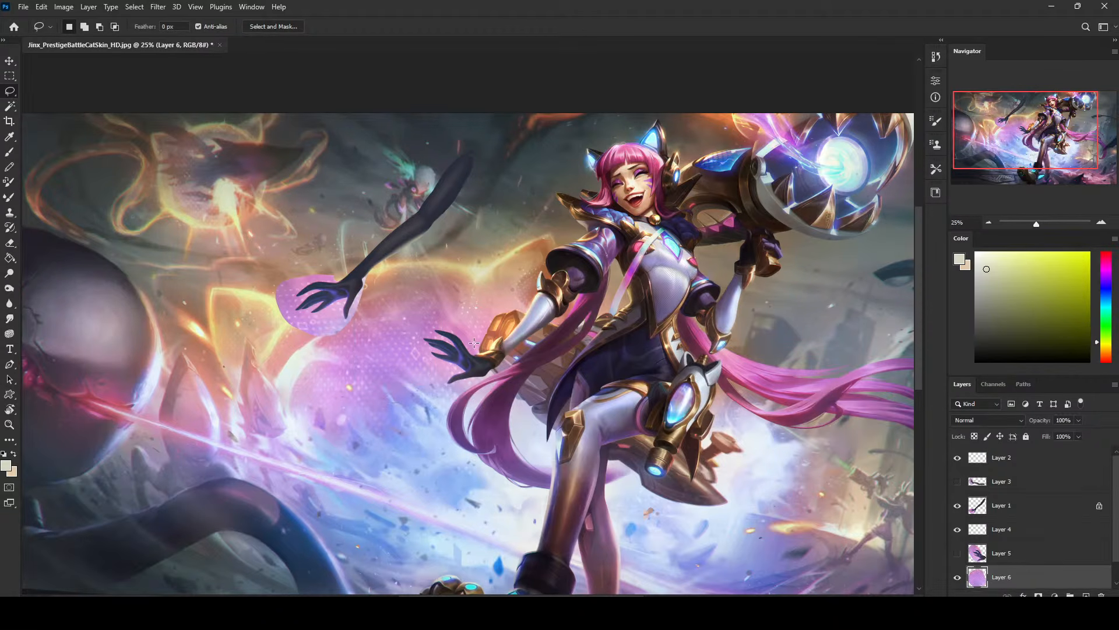
key("v")
left_click_drag(401, 359, 464, 359)
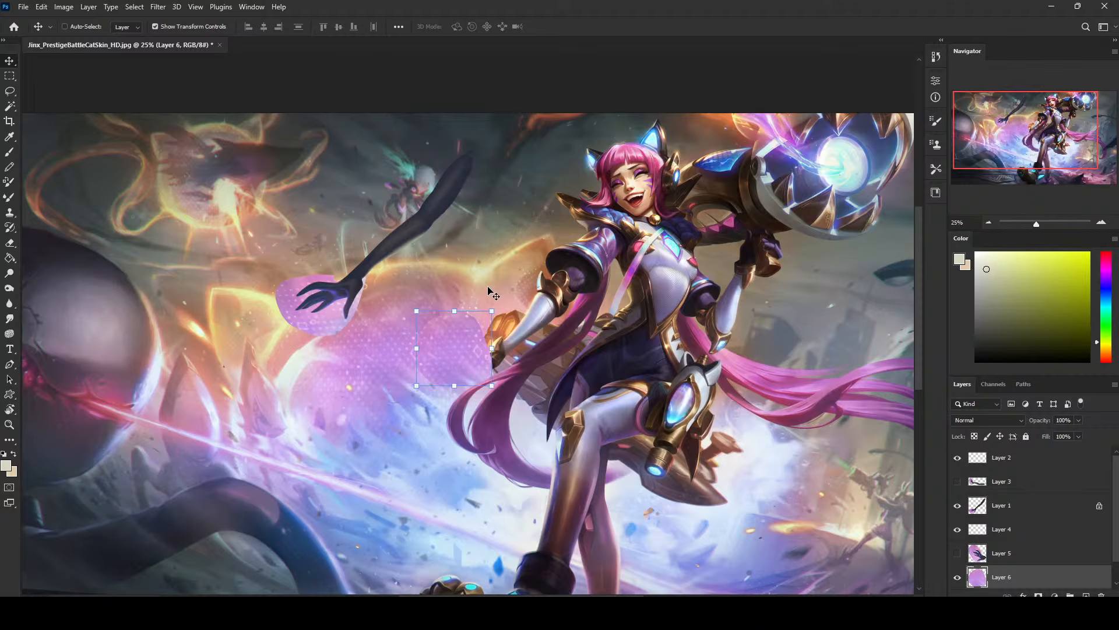
Rotate the pink background patch on Layer 6 by -15.75° so it covers Jinx's original hand
key("ctrl+t")
left_click_drag(479, 303, 466, 297)
key("Return")
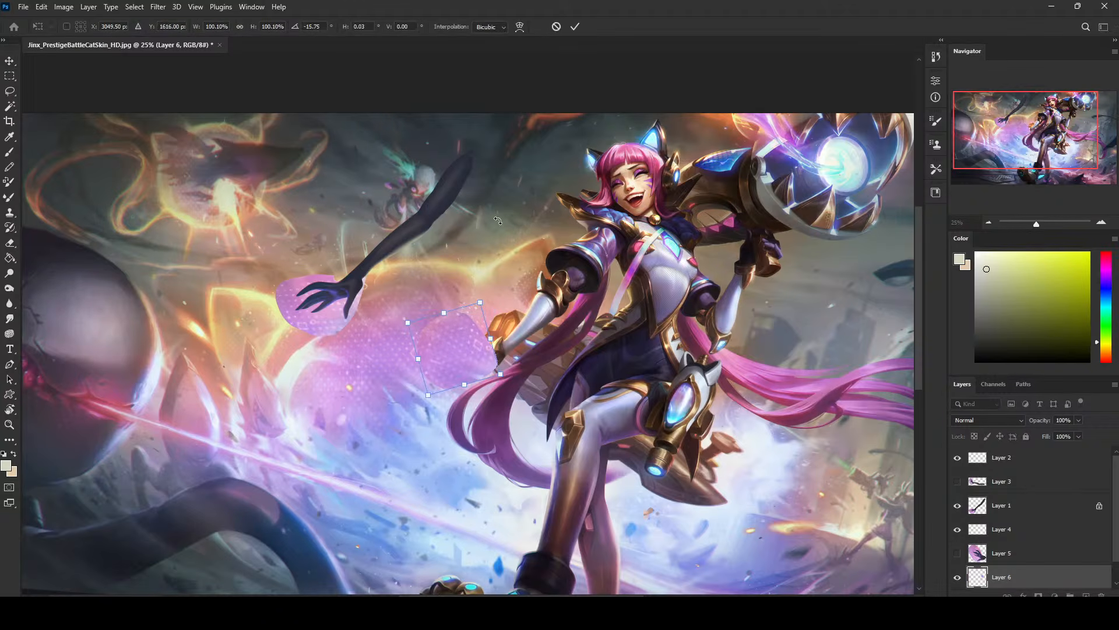
Blend the pink patch's hard edges into the background with a soft eraser enlarged to 500 px
key("e")
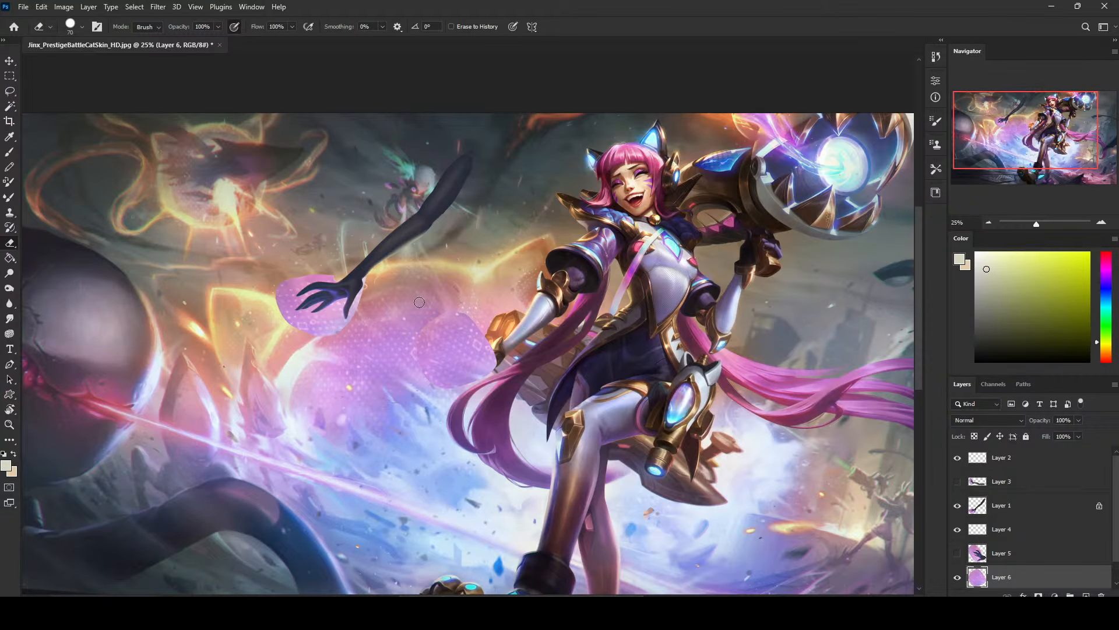
right_click(419, 302)
double_click(470, 374)
key("bracketright")
key("bracketright")
key("bracketright")
key("bracketright")
key("bracketright")
key("bracketright")
key("bracketright")
key("bracketright")
left_click_drag(434, 306, 400, 394)
key("bracketright")
key("bracketright")
mouse_move(401, 352)
left_mouse_down()
mouse_move(424, 387)
mouse_move(471, 408)
mouse_move(412, 391)
mouse_move(502, 386)
mouse_move(464, 392)
left_mouse_up()
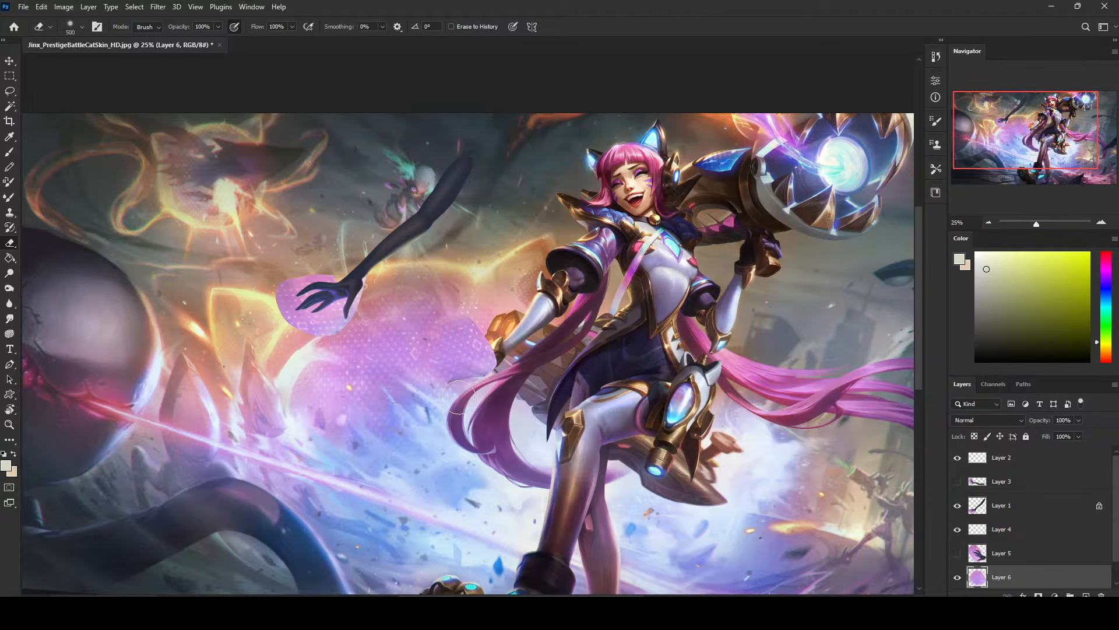
key("bracketleft")
Try to clone the pink background beside Jinx's hair on Layer 6 with a 300 px Clone Stamp, and undo it
left_click(10, 258)
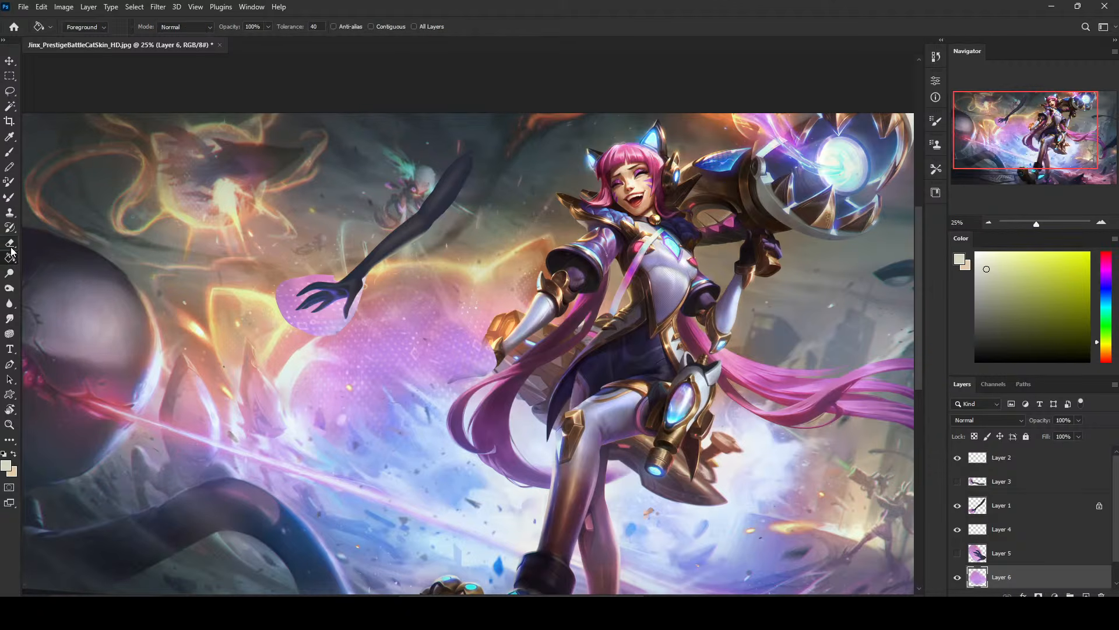
left_click(10, 214)
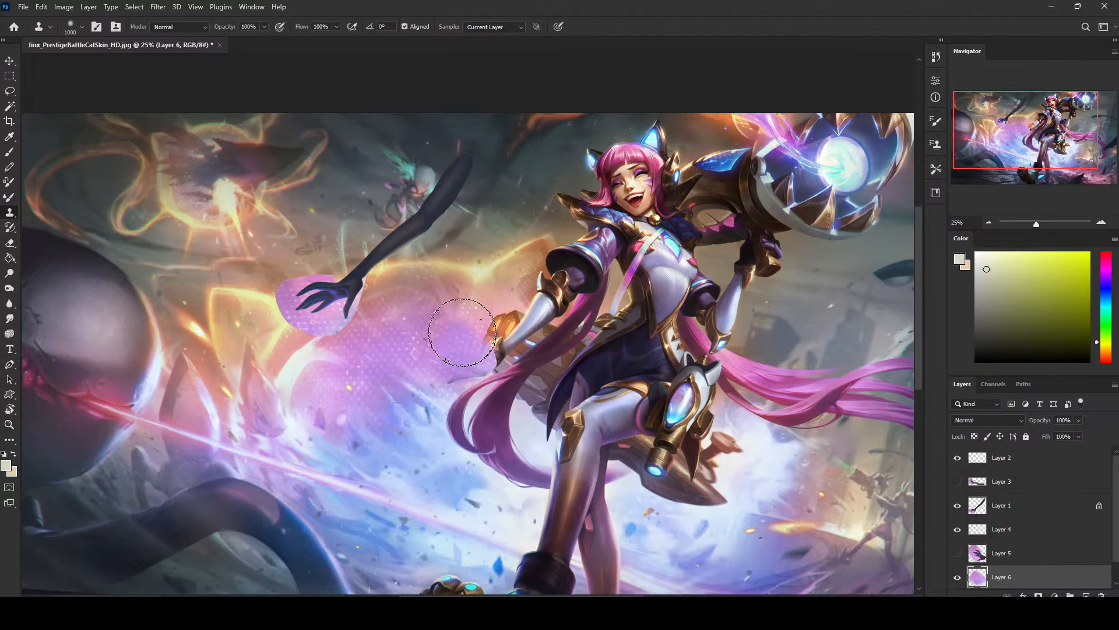
key("bracketleft")
key("bracketleft")
key("bracketleft")
key("bracketleft")
key("bracketleft")
left_click(416, 337, "alt")
mouse_move(441, 379)
left_mouse_down()
mouse_move(457, 365)
mouse_move(448, 379)
left_mouse_up()
left_click(419, 365, "alt")
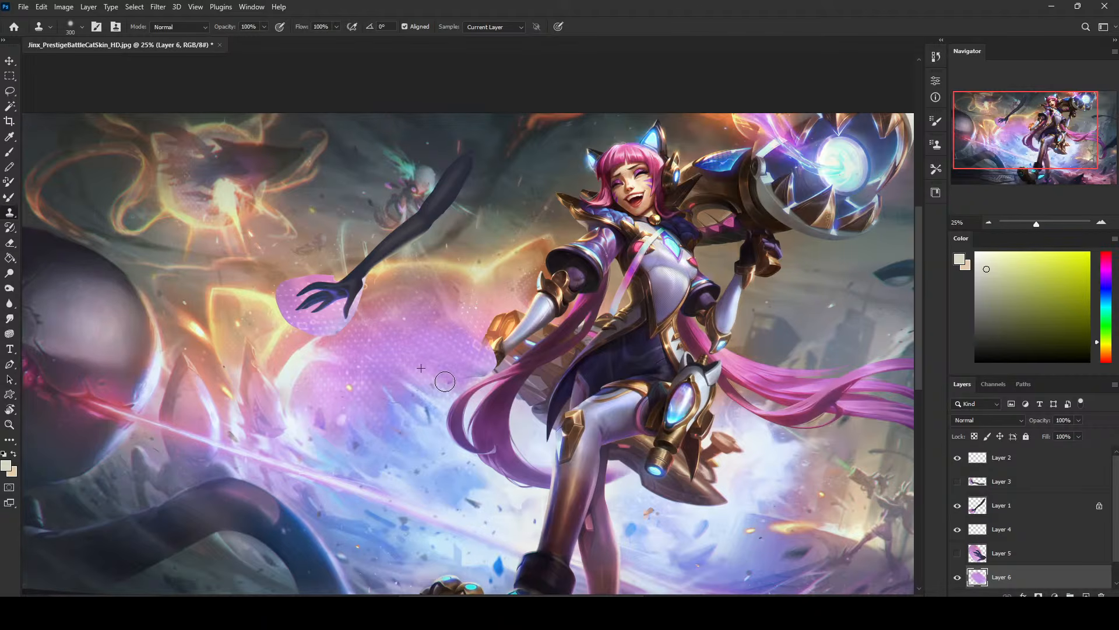
key("ctrl+z")
key("ctrl+z")
Erase the part of Layer 6 covering Jinx's gold wrist cuff and merge the layer down into the Background
left_click_drag(1117, 527, 1114, 576)
key("e")
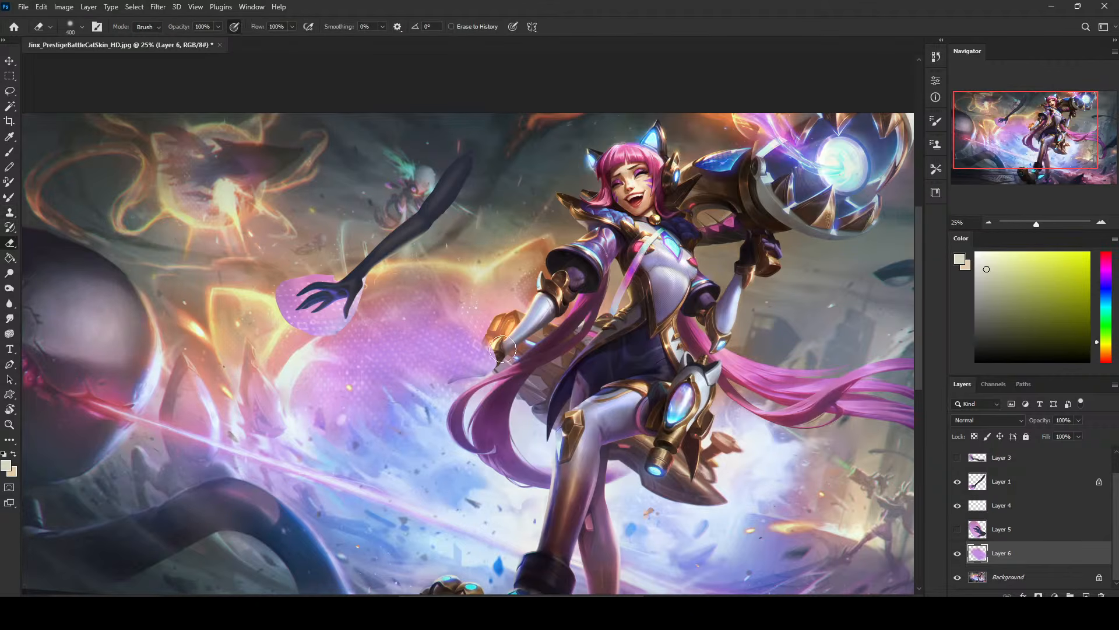
mouse_move(491, 345)
left_mouse_down()
mouse_move(474, 349)
mouse_move(499, 344)
left_mouse_up()
key("b")
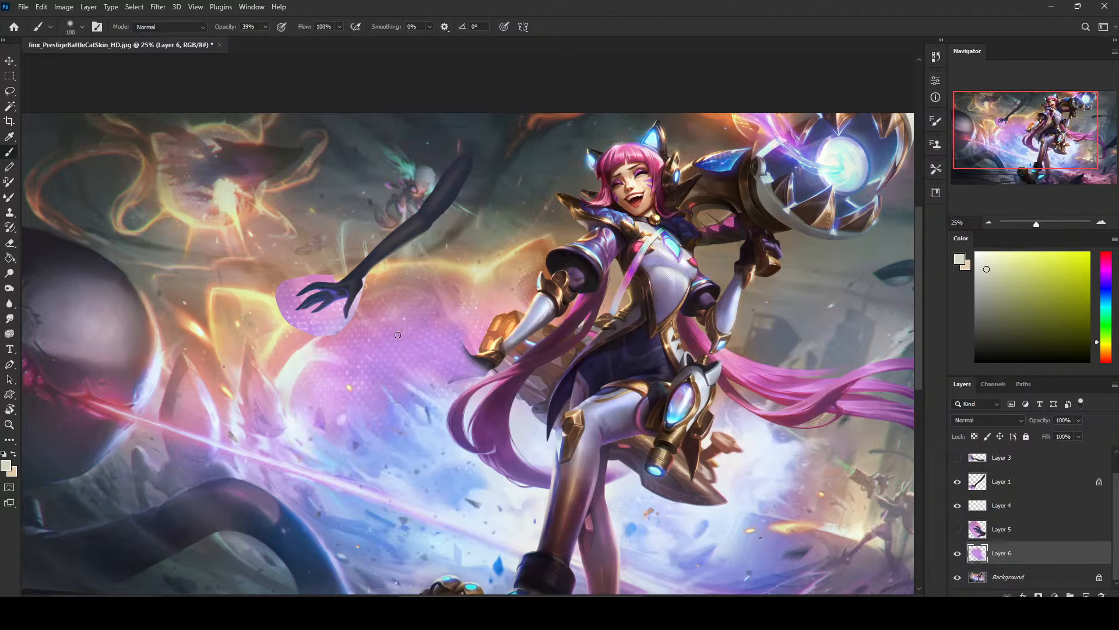
right_click(1055, 551)
left_click(1026, 406)
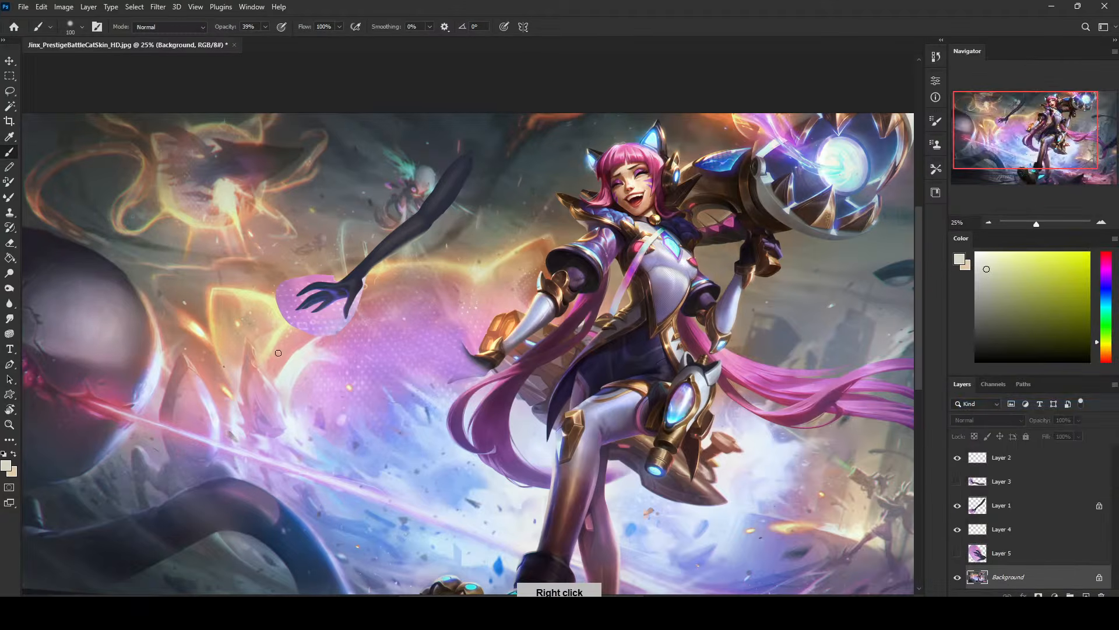
Cover the dark hand remnants beside the gold cuff on the Background using a 70 px Clone Stamp
left_click(10, 214)
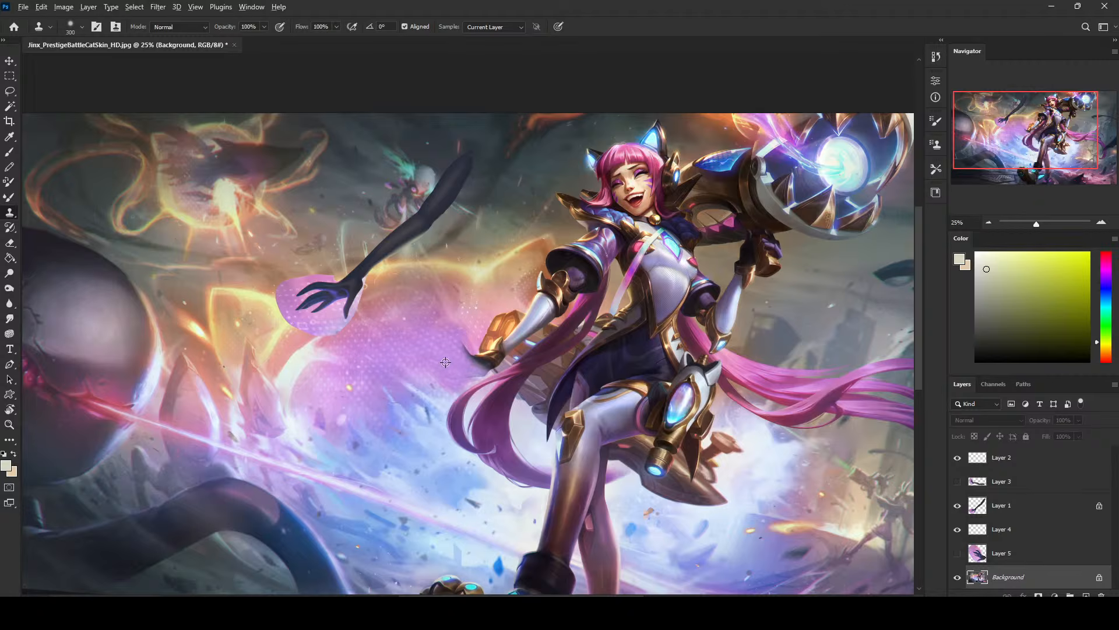
key("bracketleft")
key("bracketleft")
key("bracketleft")
key("bracketleft")
left_click_drag(464, 348, 476, 365)
key("ctrl+z")
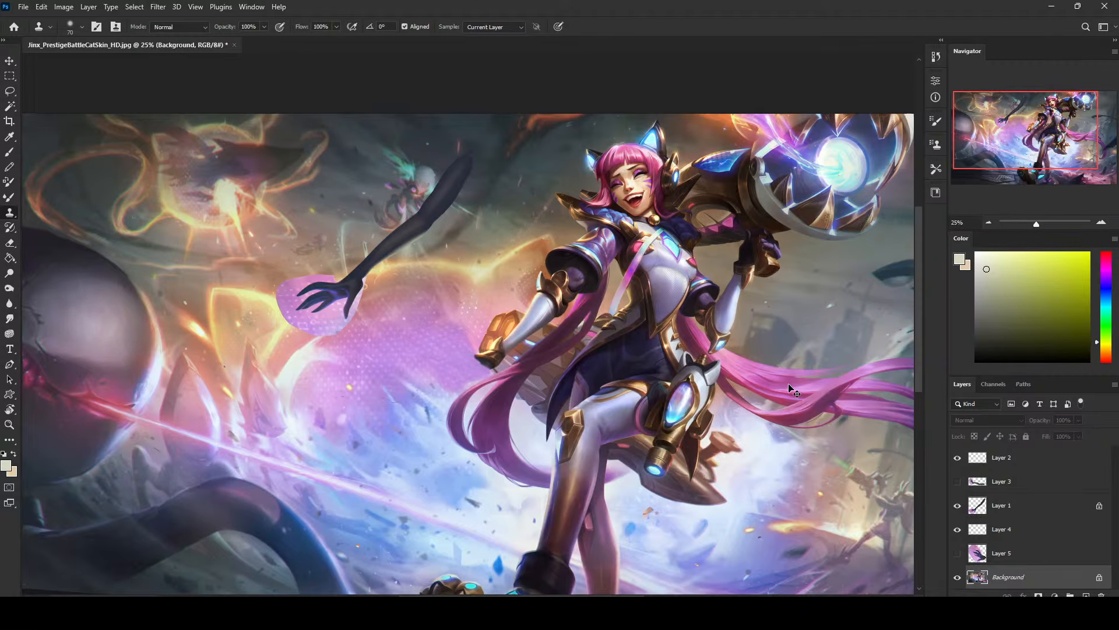
Show and hide Layer 5 to compare the original hand with the cleaned-up background
key("ctrl+minus")
left_click(958, 554)
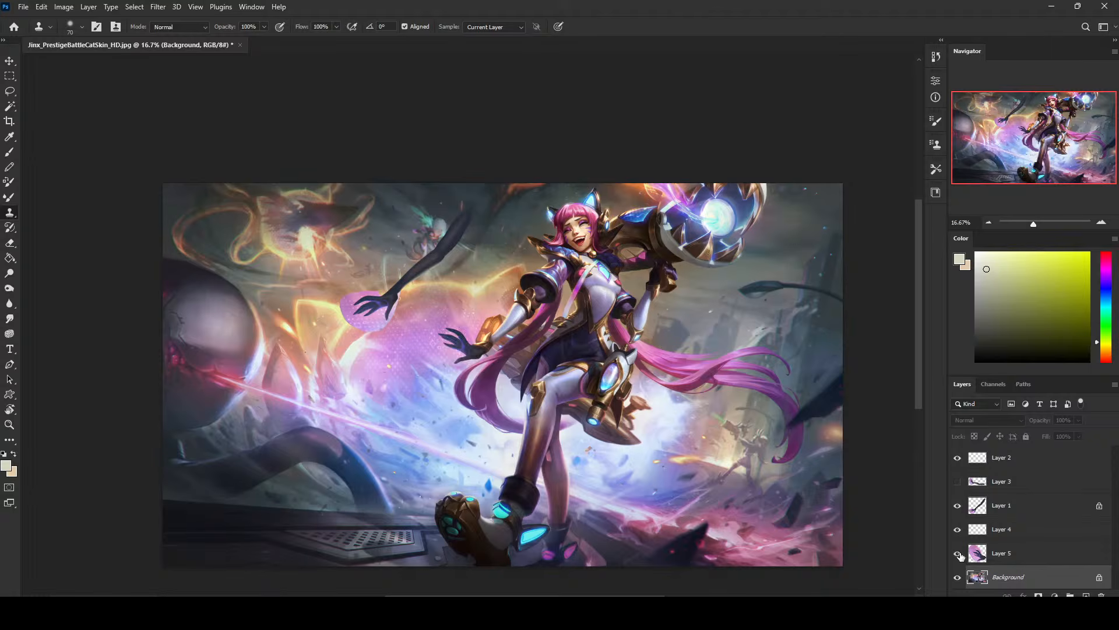
left_click(958, 553)
left_click(958, 554)
left_click(959, 556)
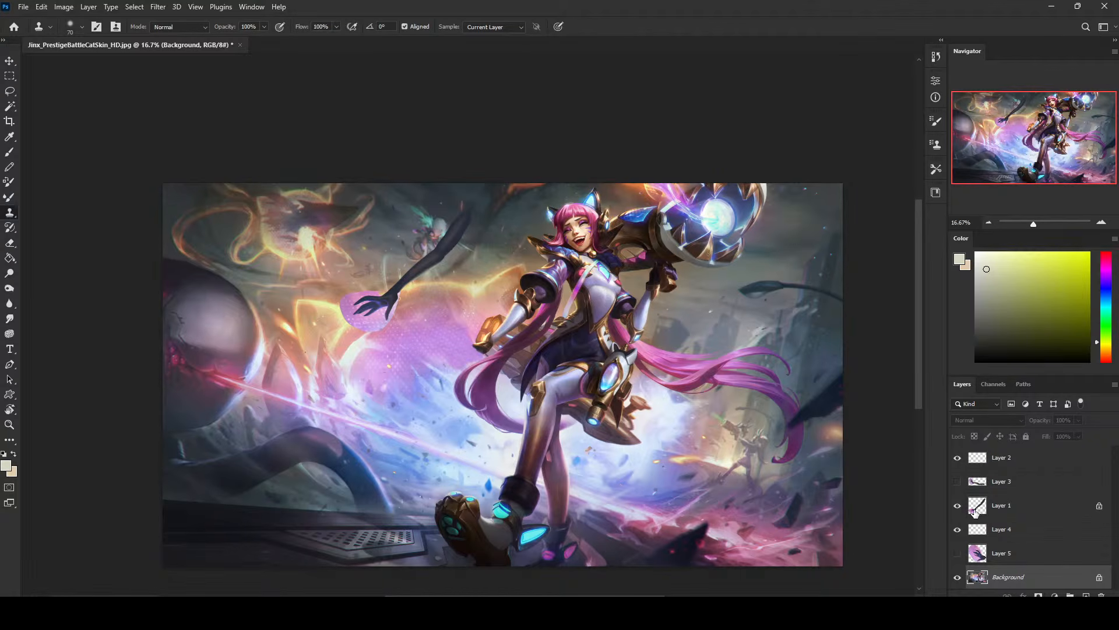
Duplicate Layer 1 and move the copied painted arm over Jinx's arm
left_click(1016, 507)
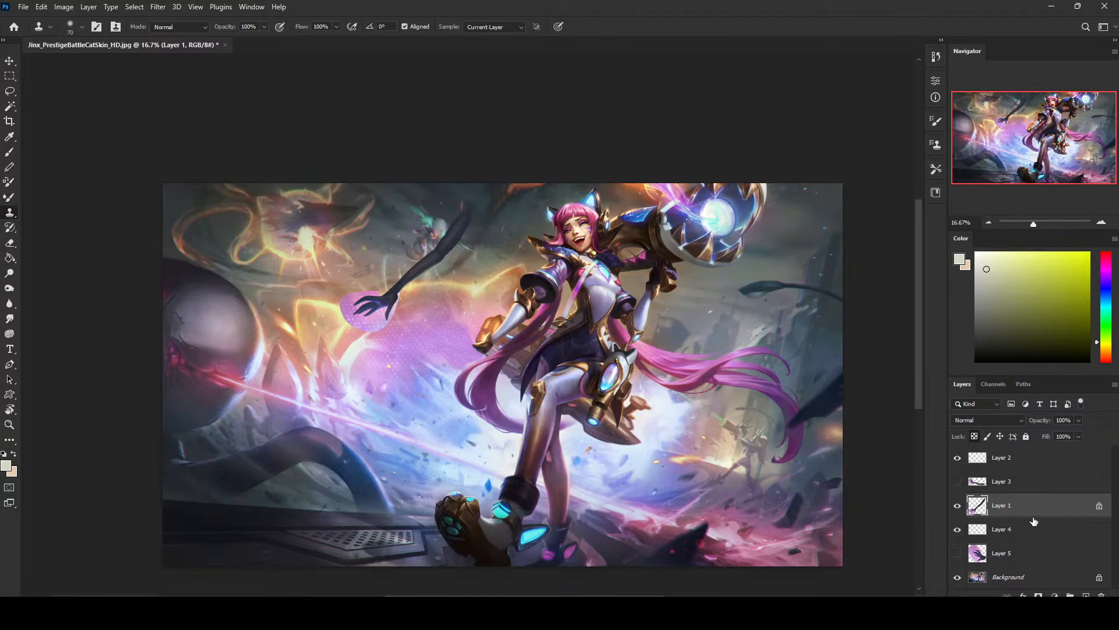
key("ctrl+j")
key("v")
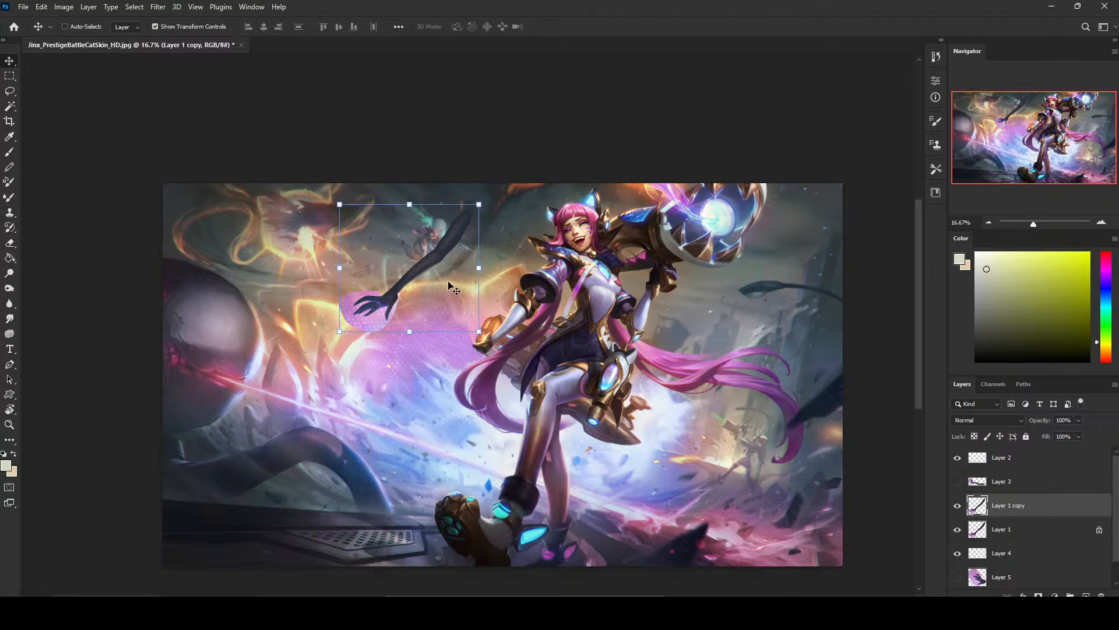
left_click_drag(452, 287, 534, 323)
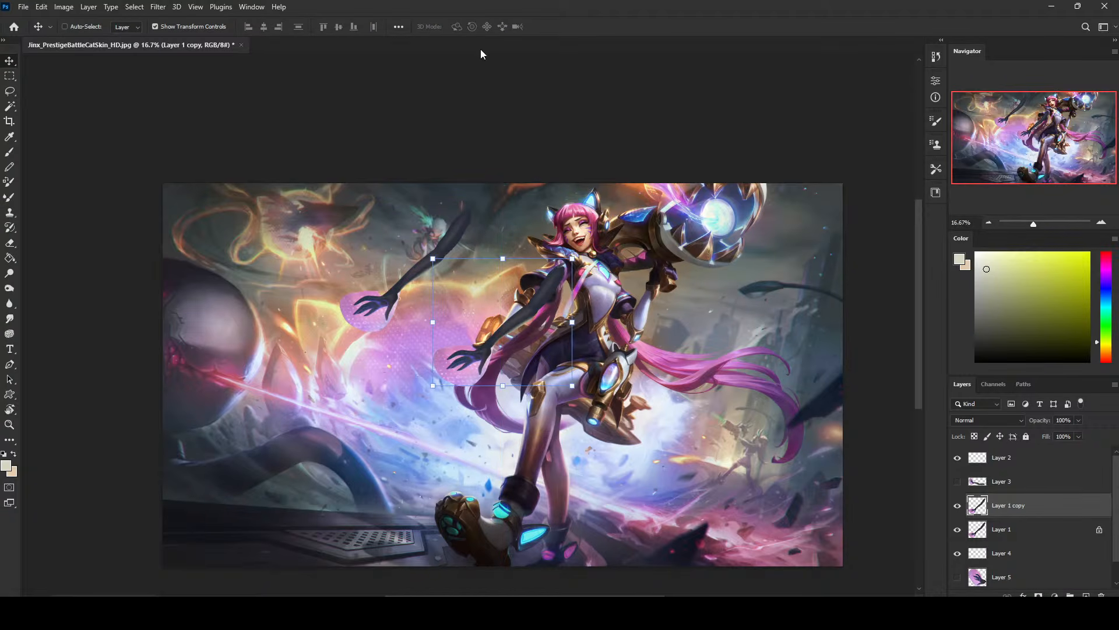
Select the pink patch around the copied hand with the Magic Wand at tolerance 50, delete it and deselect
left_click(9, 106)
left_click(441, 353)
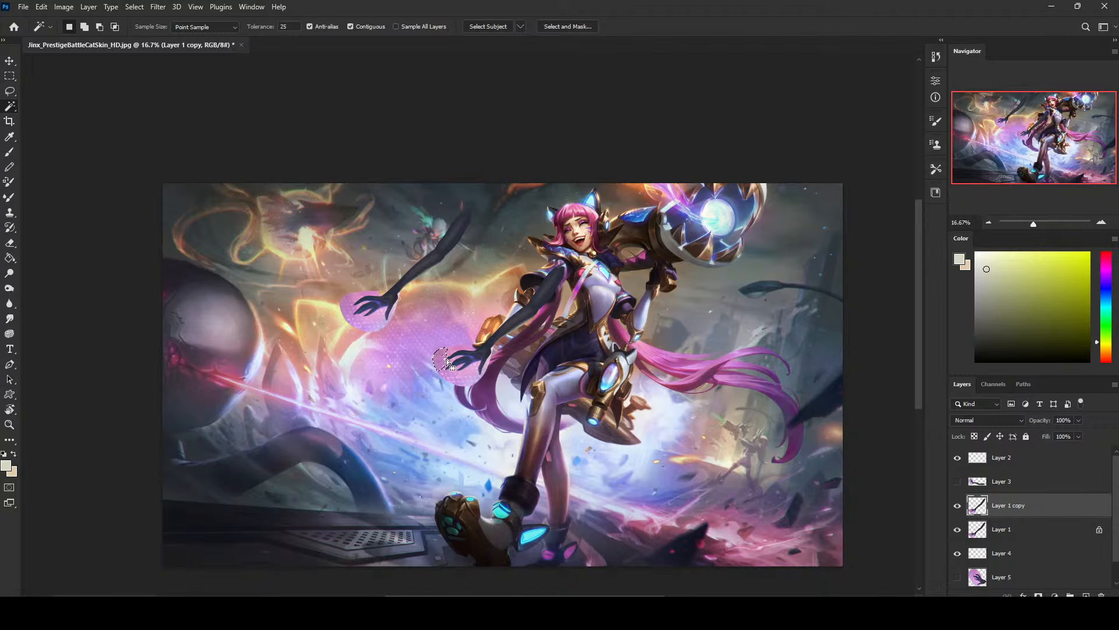
left_click(283, 27)
type("50")
left_click(471, 348)
key("ctrl+plus")
key("ctrl+plus")
key("ctrl+plus")
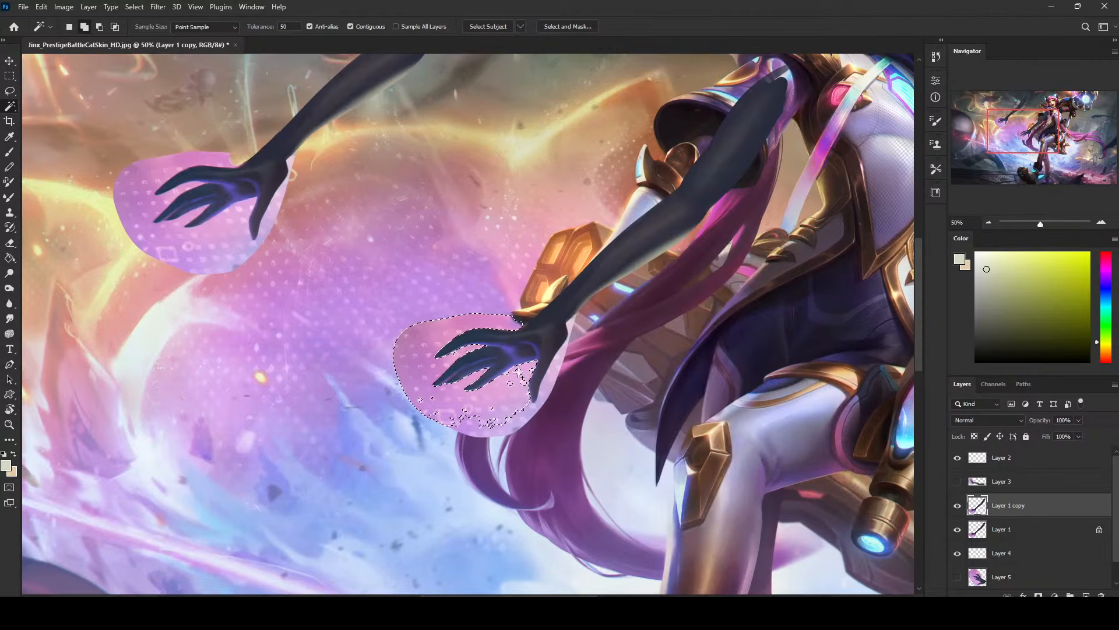
left_click(548, 404, "shift")
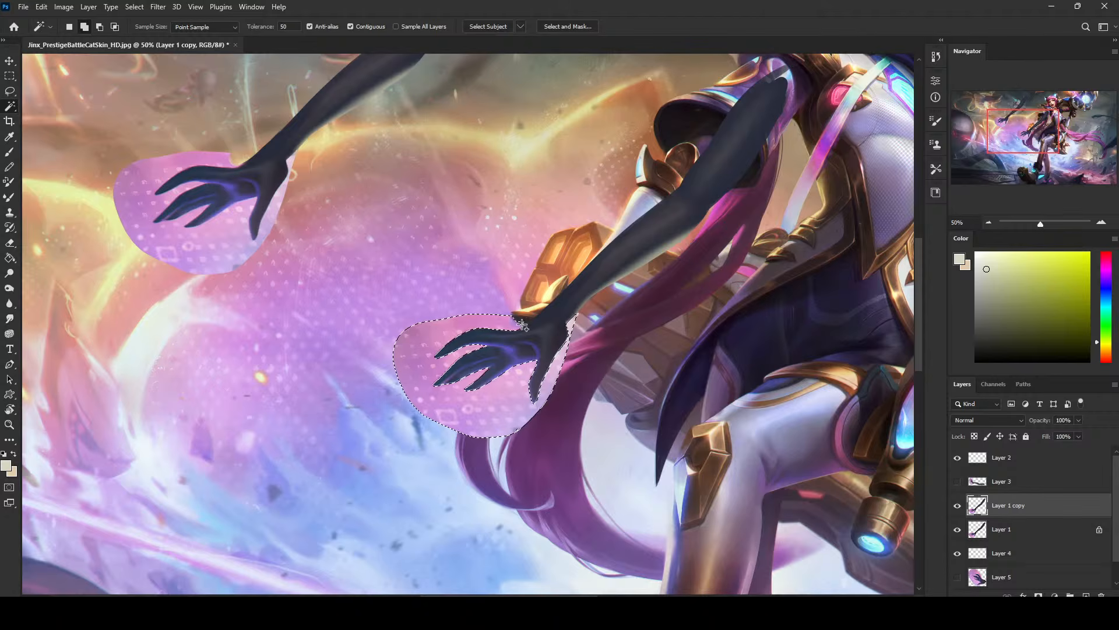
key("Delete")
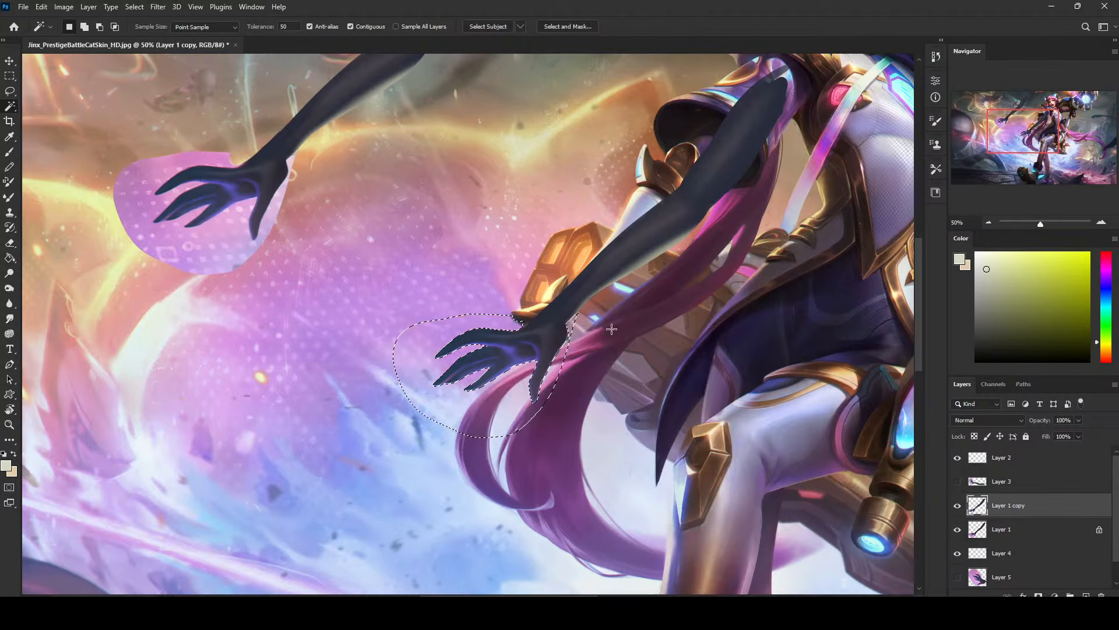
key("m")
right_click(554, 314)
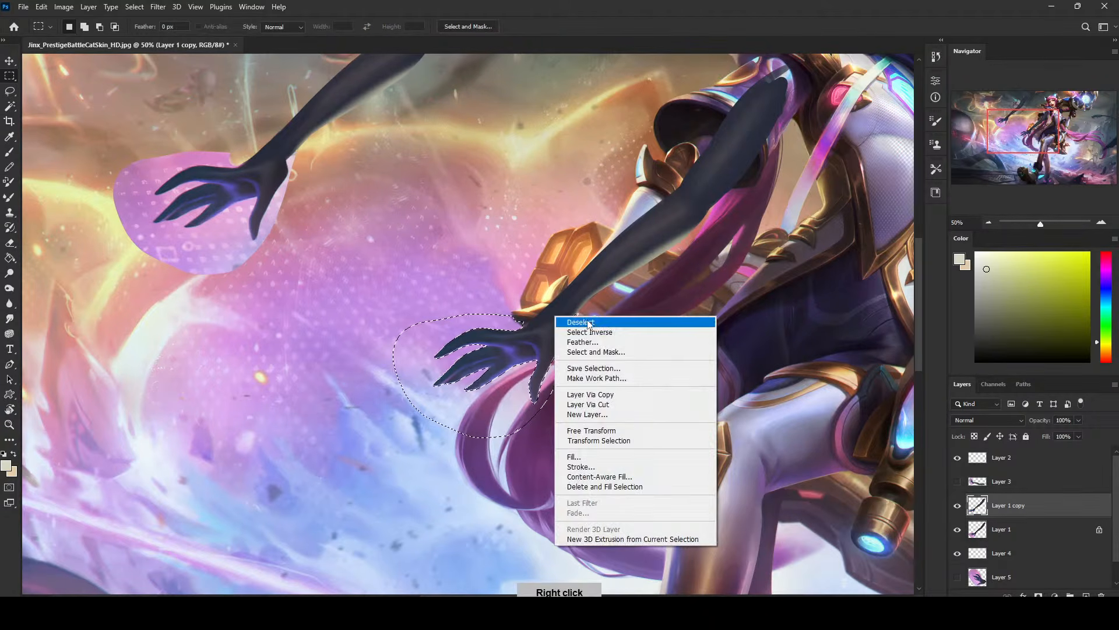
left_click(630, 318)
Lasso the painted arm above the wrist on Layer 1 copy, delete it and deselect, keeping only the hand
key("ctrl+minus")
key("ctrl+minus")
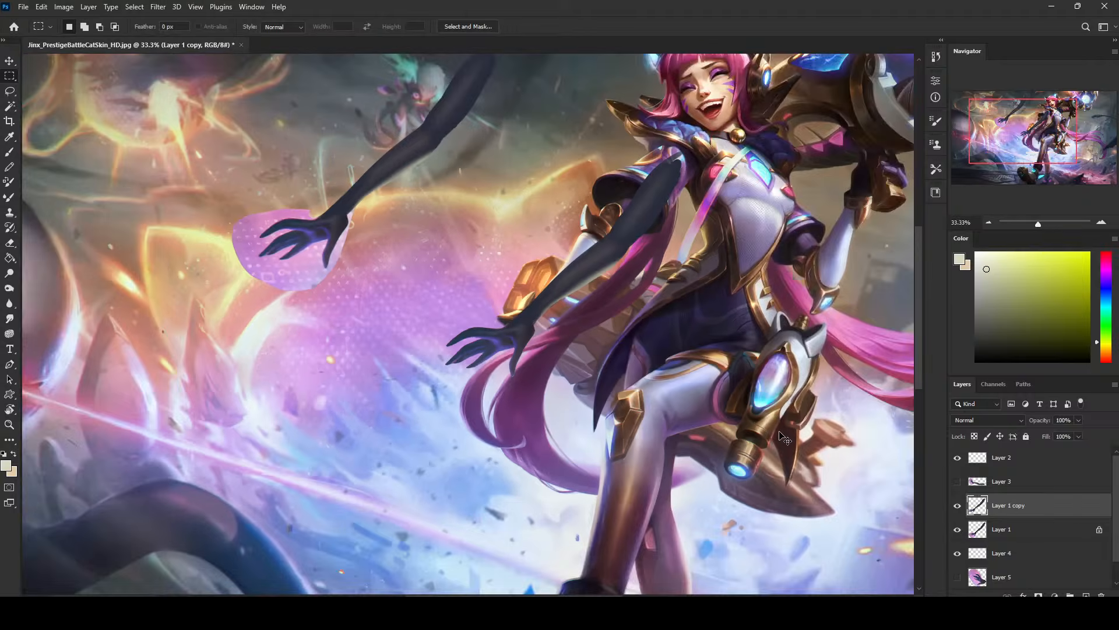
key("l")
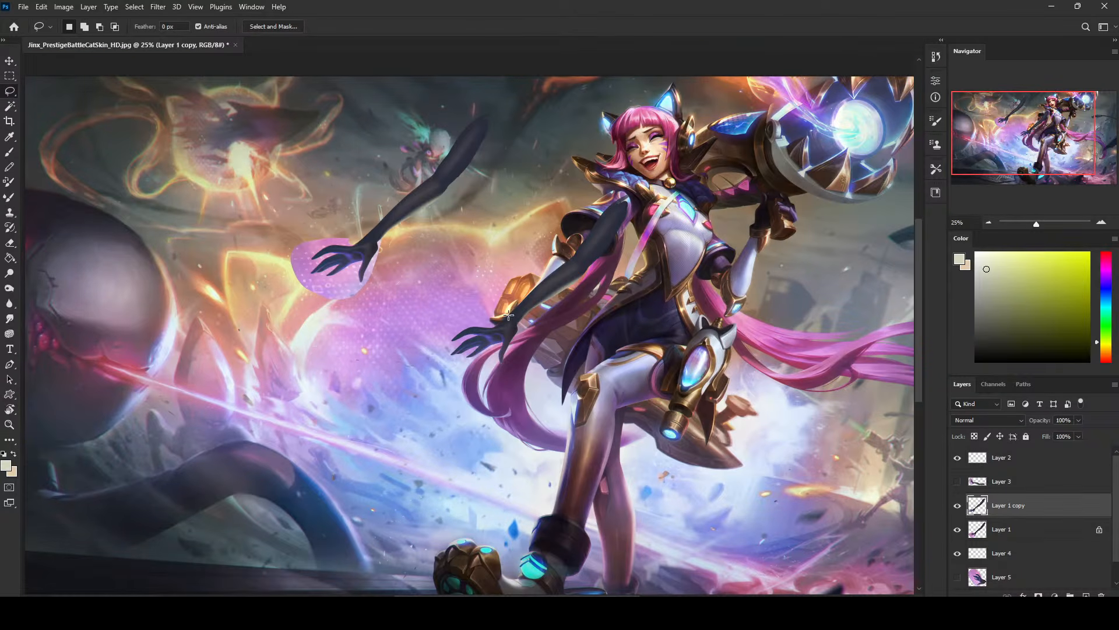
left_click_drag(567, 312, 564, 315)
key("ctrl+d")
mouse_move(484, 315)
left_mouse_down()
mouse_move(679, 234)
mouse_move(523, 324)
left_mouse_up()
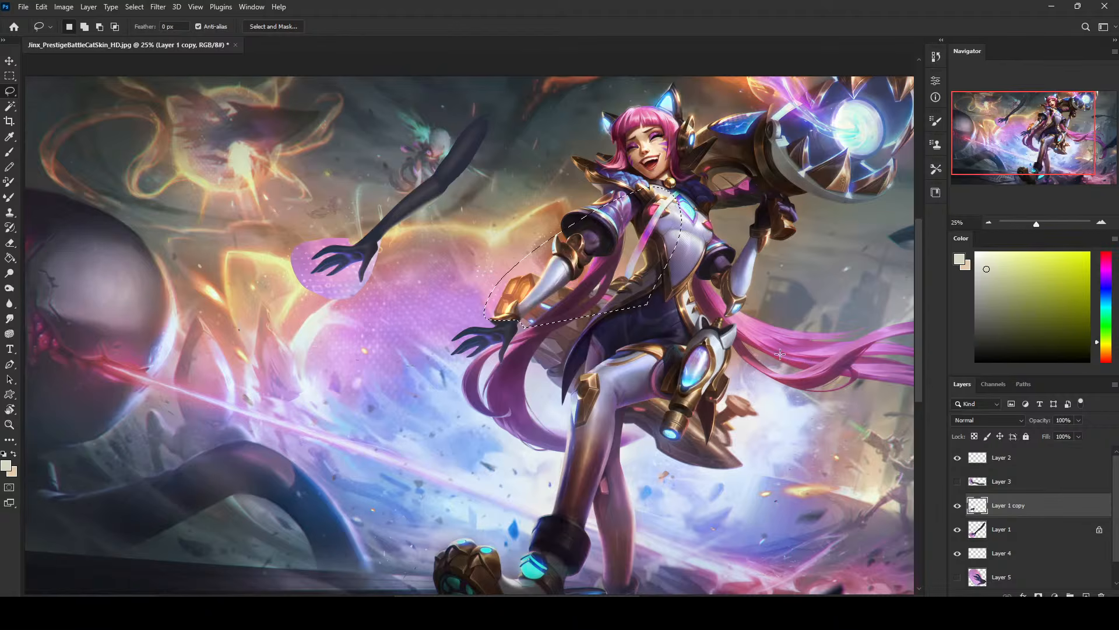
right_click(637, 268)
left_click(647, 275)
Nudge the copied hand slightly up and to the left to line it up with Jinx's gold wrist cuff
key("v")
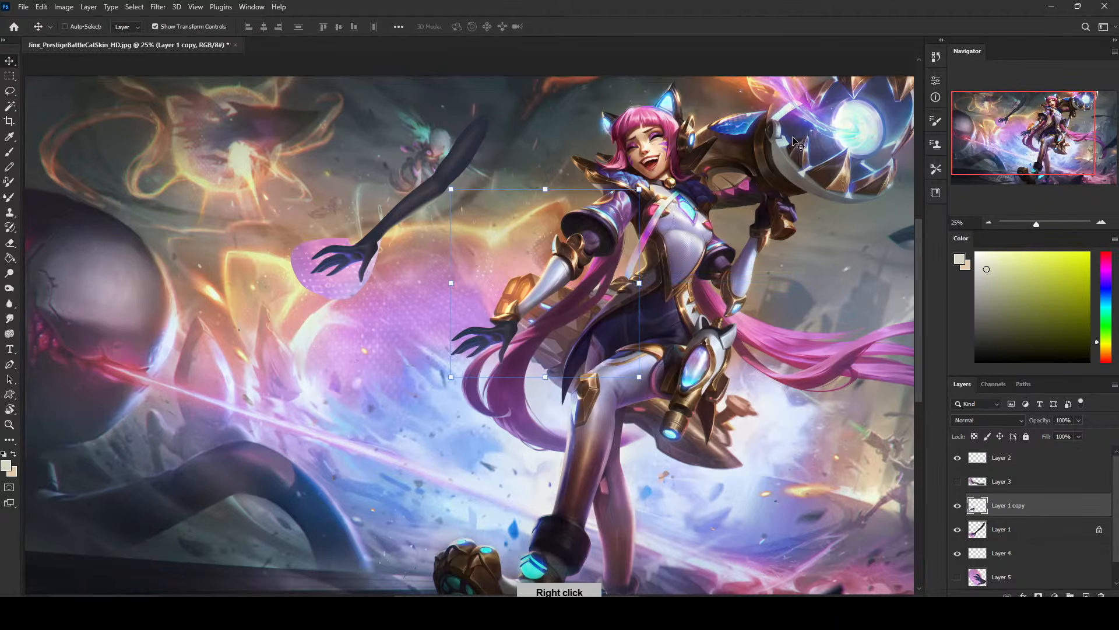
key("Left")
key("Left")
key("Left")
key("Left")
key("Up")
key("Up")
key("Up")
key("Up")
key("Up")
key("Up")
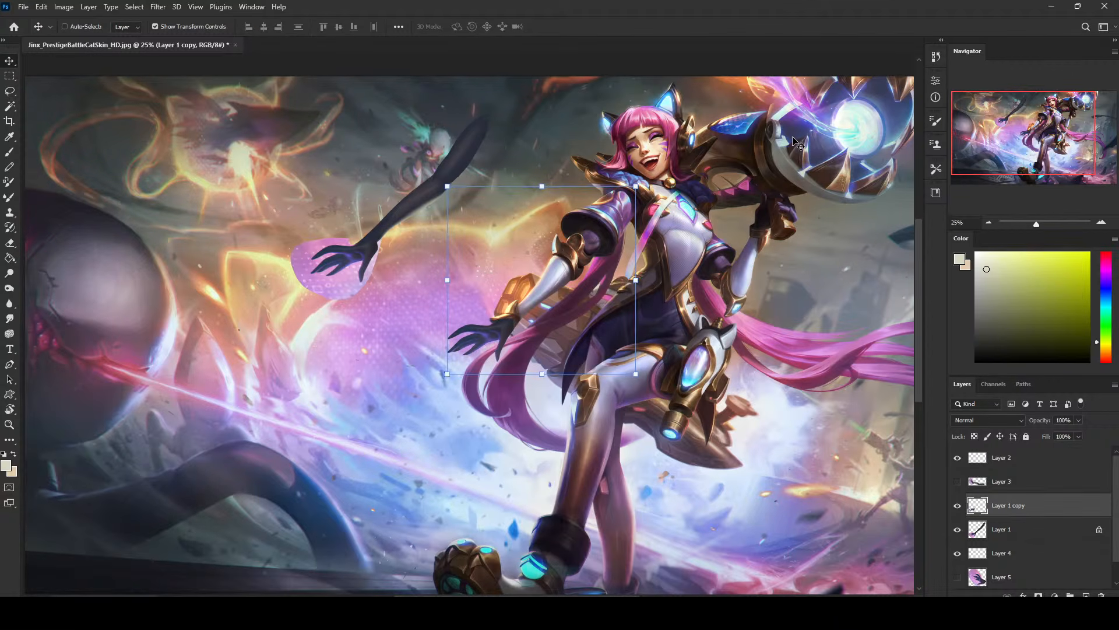
key("Right")
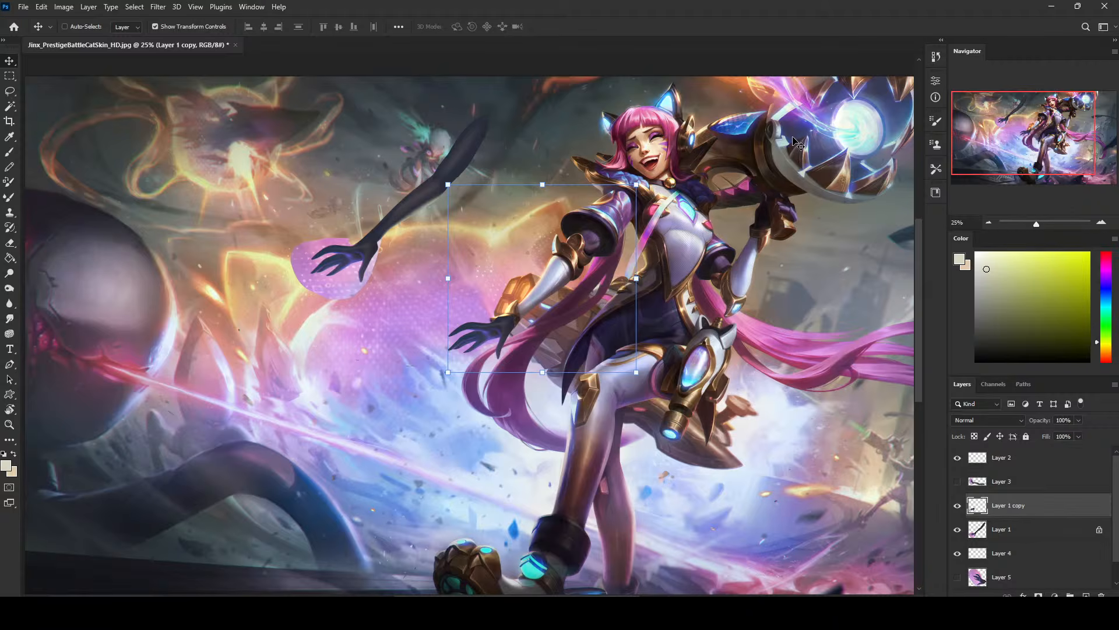
Trim the copied hand's excess around the gold cuff with a hard round eraser reduced to 60 px
key("e")
right_click(605, 276)
left_click(698, 376)
left_click(491, 224)
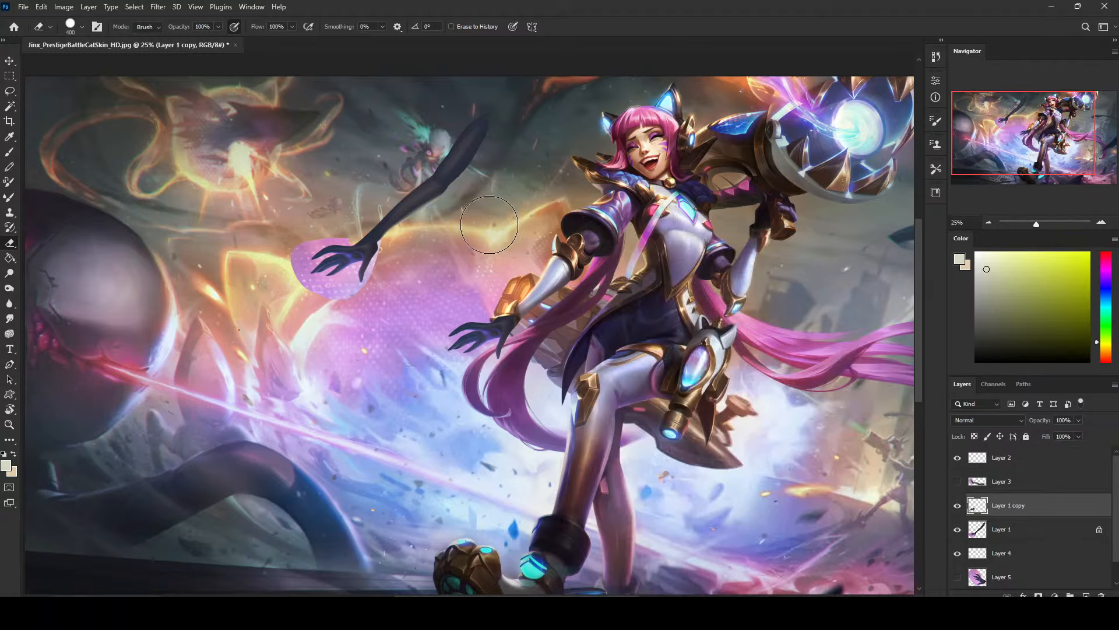
key("bracketleft")
key("bracketleft")
key("bracketleft")
key("bracketleft")
key("bracketleft")
key("bracketleft")
key("bracketleft")
key("bracketleft")
key("bracketleft")
key("bracketleft")
Hide Layer 1 and clone nearby pink background over the area at the new hand's fingertips on the Background
key("ctrl+minus")
left_click(958, 529)
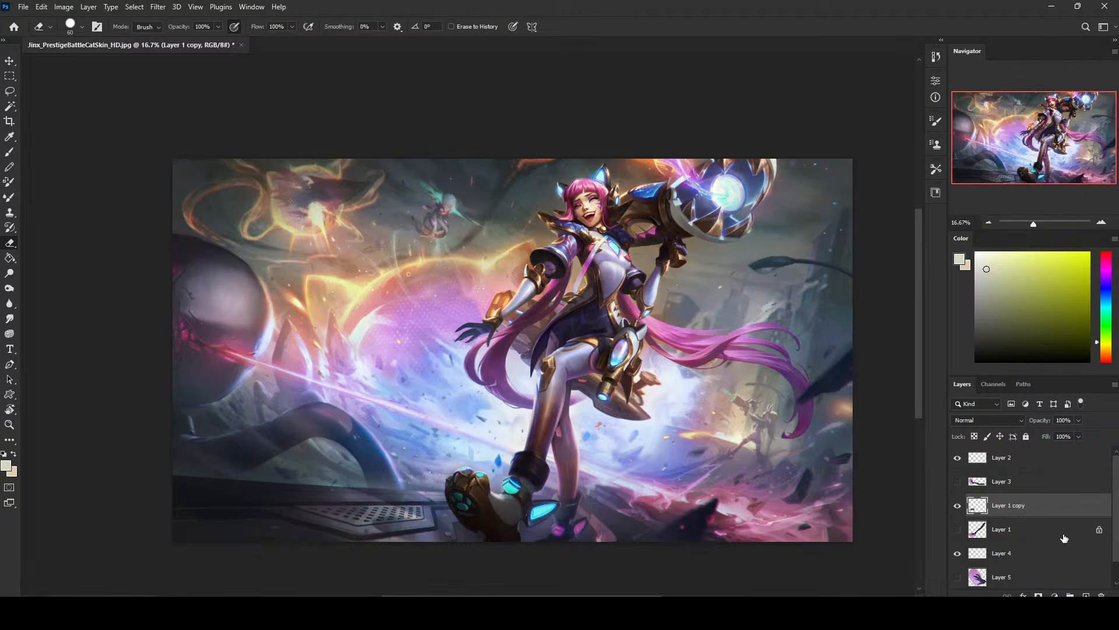
left_click(1021, 579)
scroll(1096, 530, "down", 1)
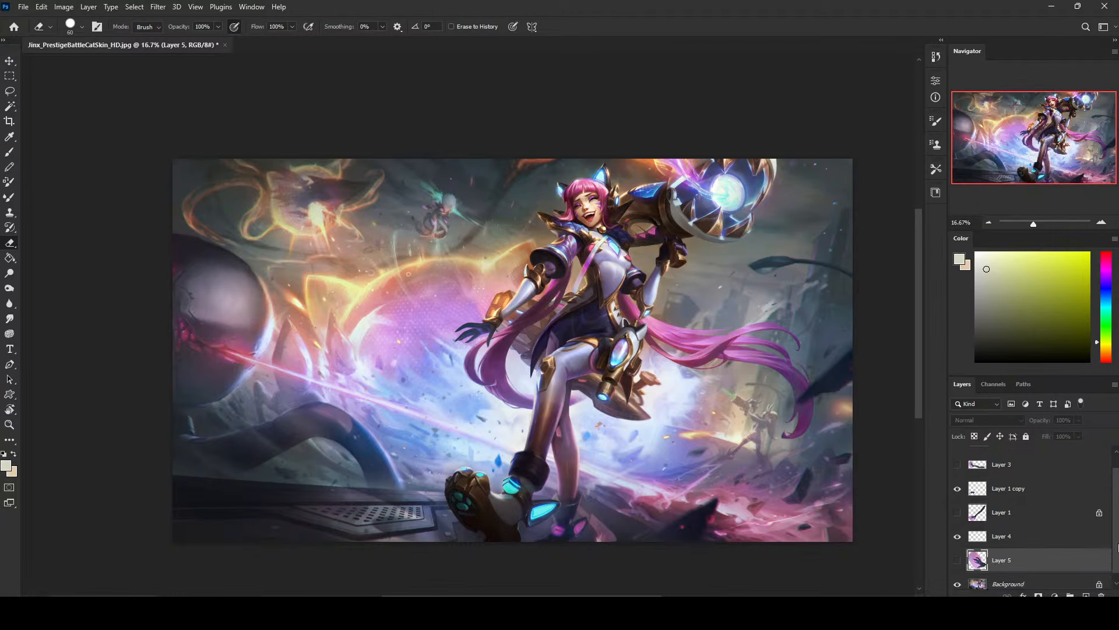
left_click(1026, 577)
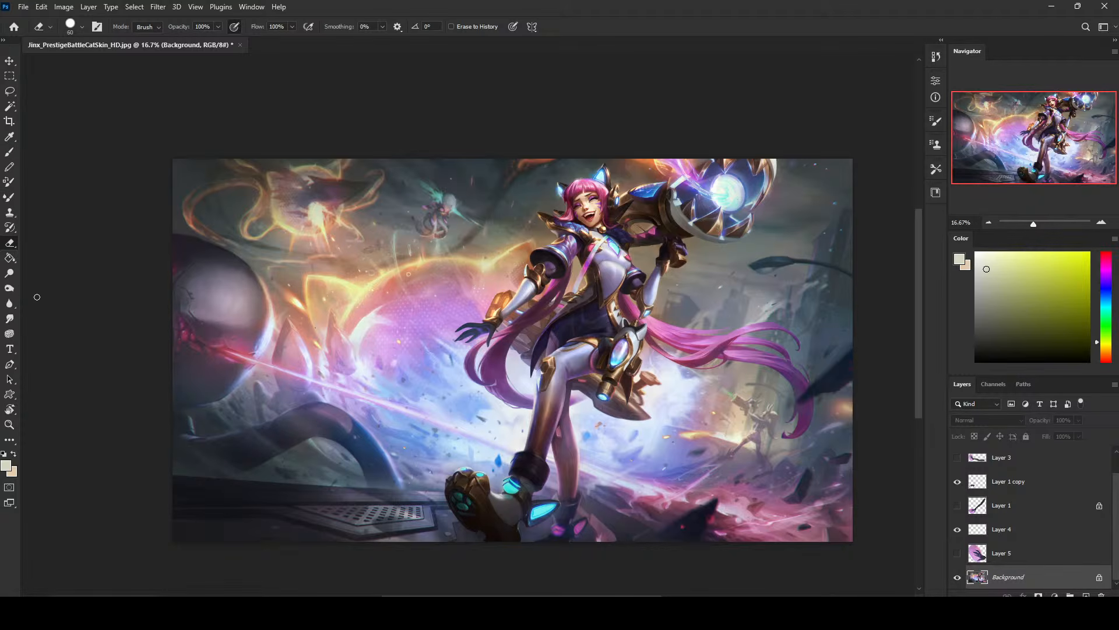
left_click(10, 213)
left_click(440, 329, "alt")
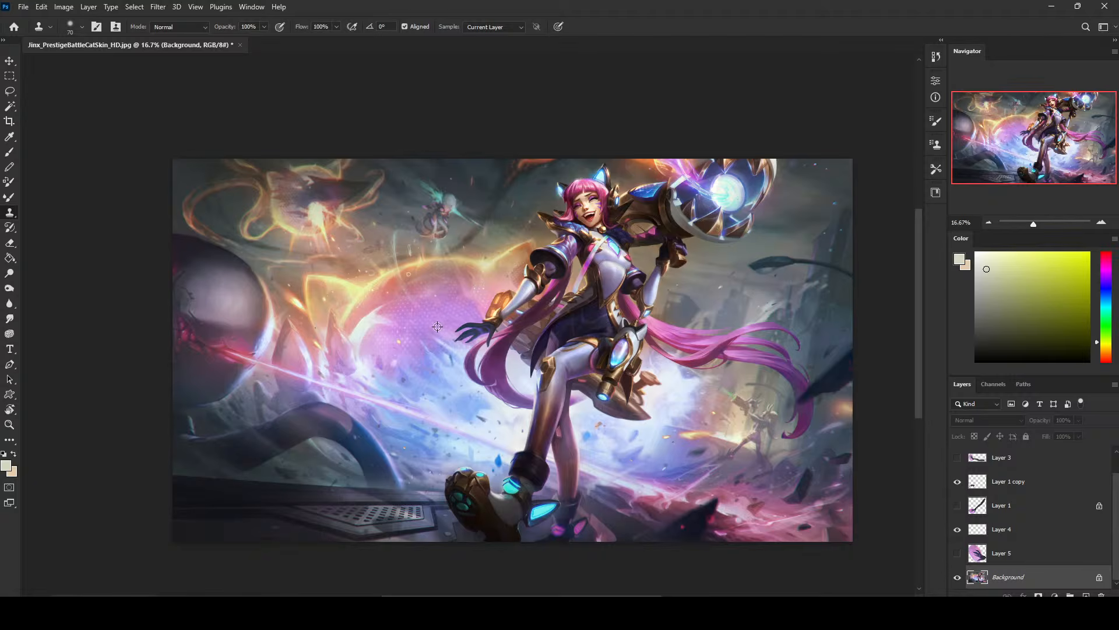
left_click(456, 341)
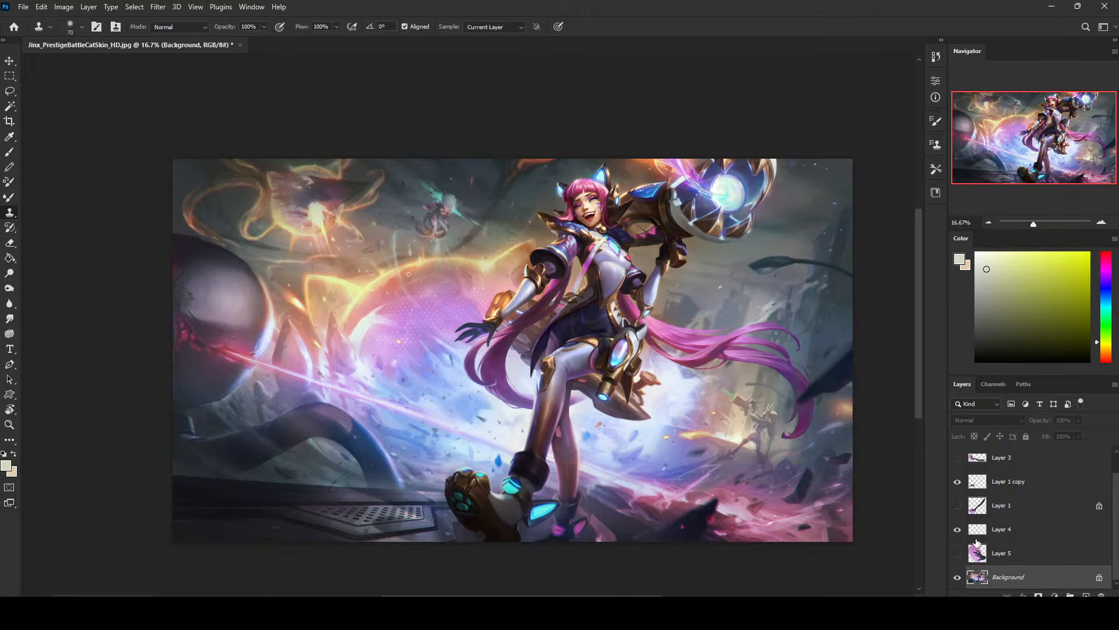
Toggle Layer 1 copy off and on to check the hand, and nudge it slightly up and left
left_click(957, 482)
left_click(957, 482)
left_click(1003, 482)
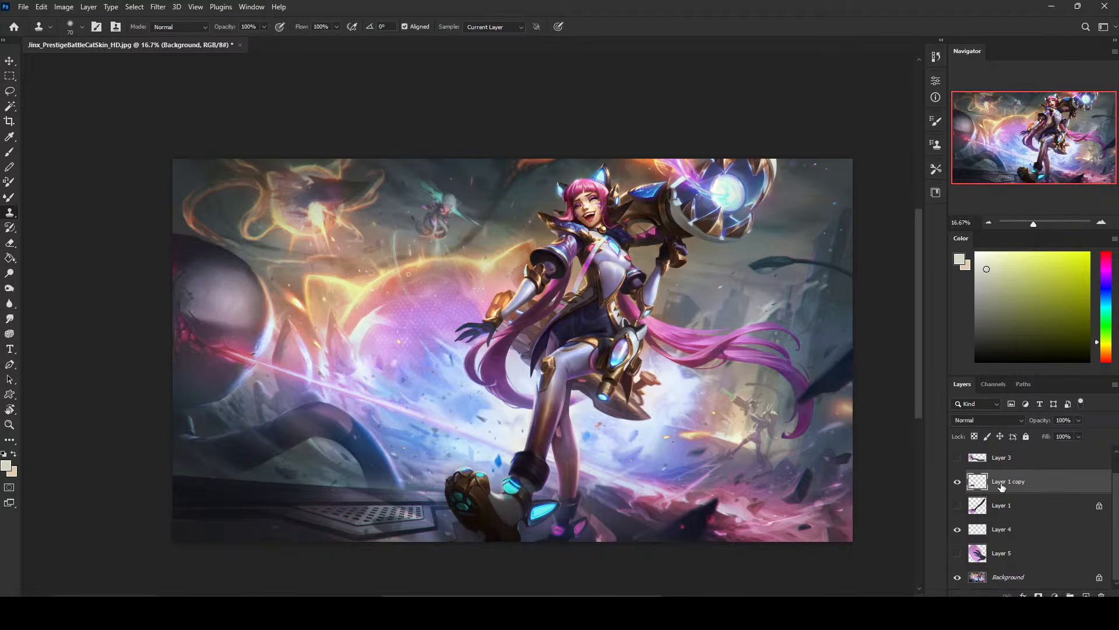
key("v")
key("Up")
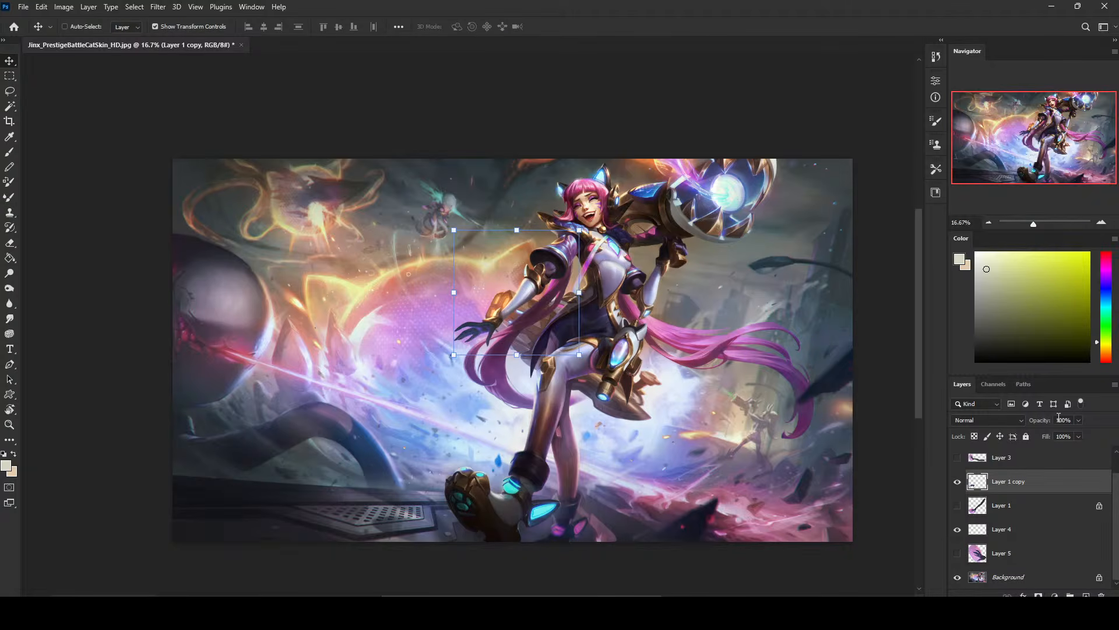
key("Left")
Erase the remaining excess around the gold cuff and glove edge on Layer 1 copy, reducing the eraser to 10 px
key("b")
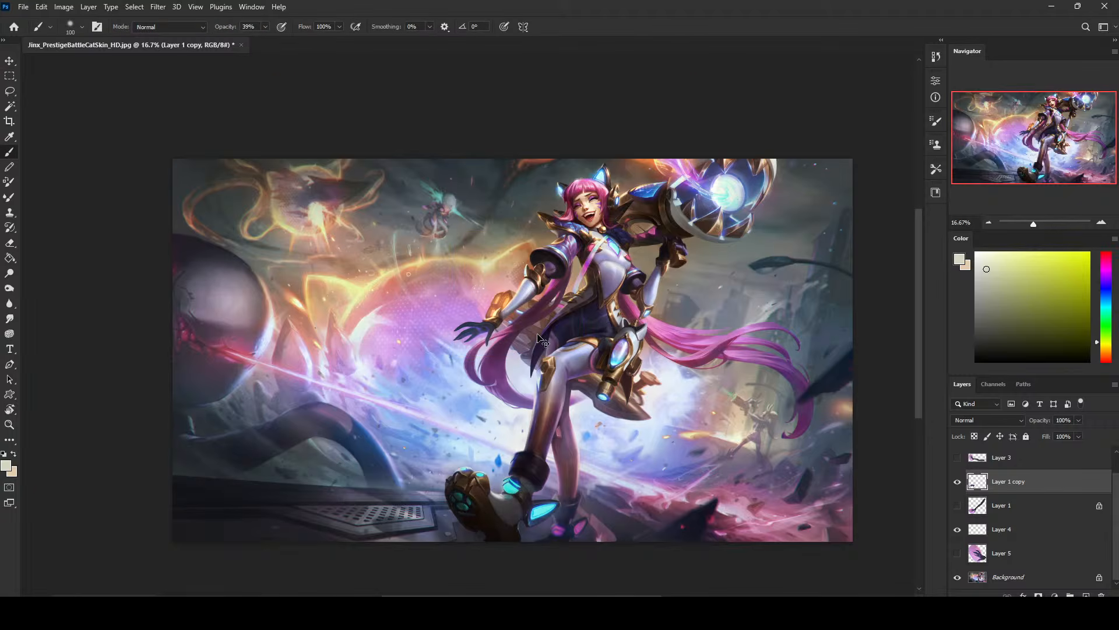
scroll(549, 341, "up", 3)
scroll(537, 337, "up", 1)
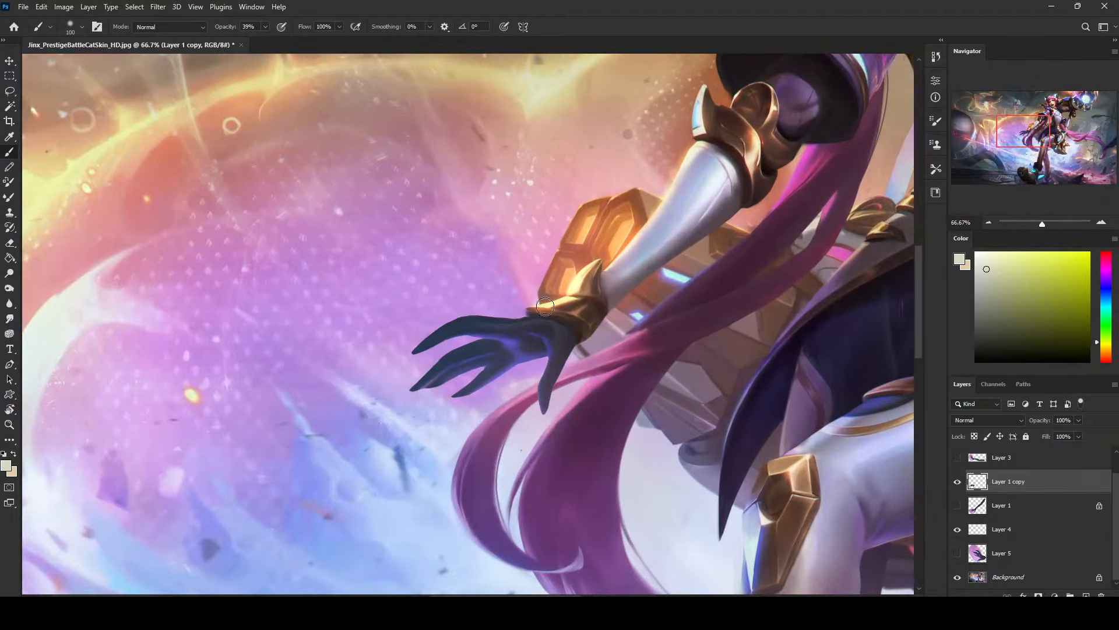
key("e")
left_click_drag(533, 285, 541, 291)
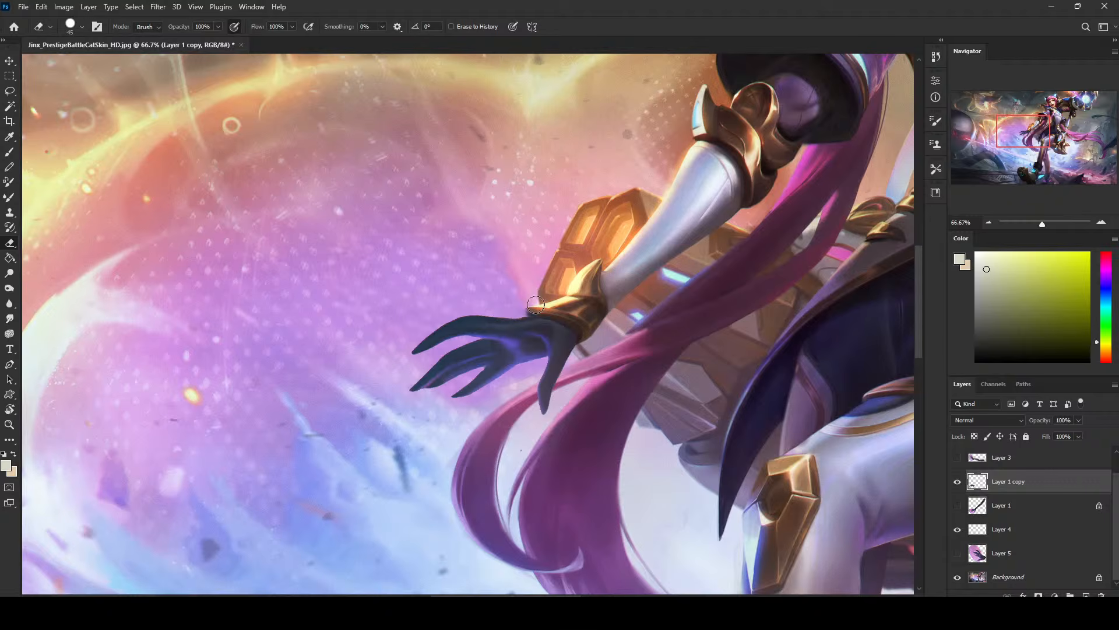
key("bracketleft")
key("bracketleft")
key("bracketleft")
key("bracketleft")
key("bracketleft")
key("bracketleft")
key("bracketleft")
key("bracketleft")
key("bracketleft")
left_click_drag(513, 318, 492, 314)
left_click_drag(504, 318, 484, 315)
scroll(709, 329, "down", 4)
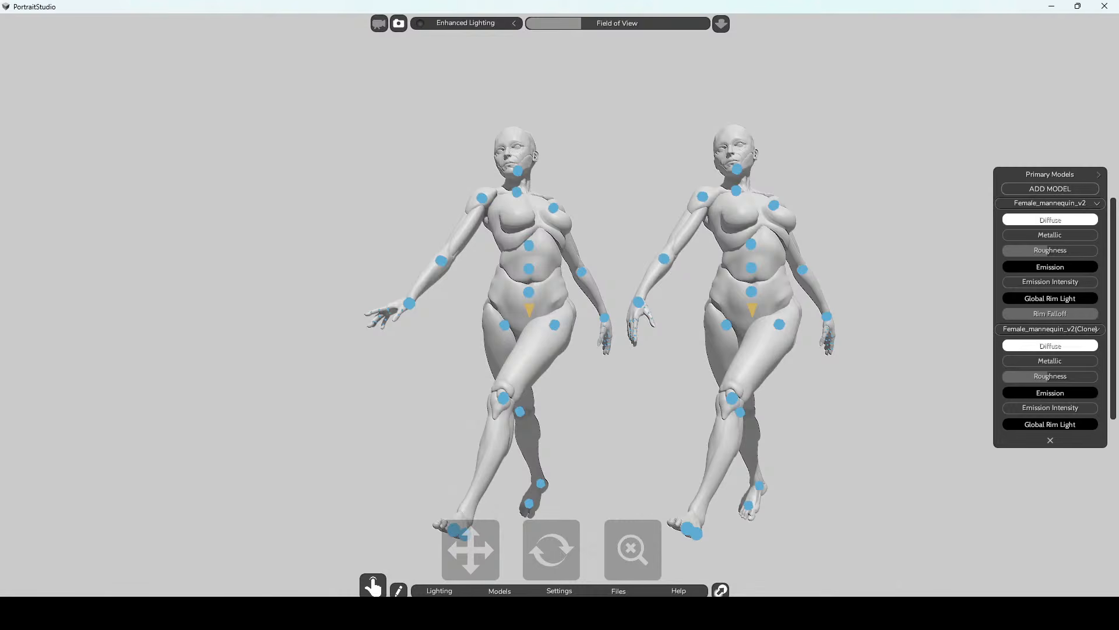
Switch to PortraitStudio and rotate the outstretched hand of Female_mannequin_v2 at the wrist so it bends upward and outward
left_click(640, 303)
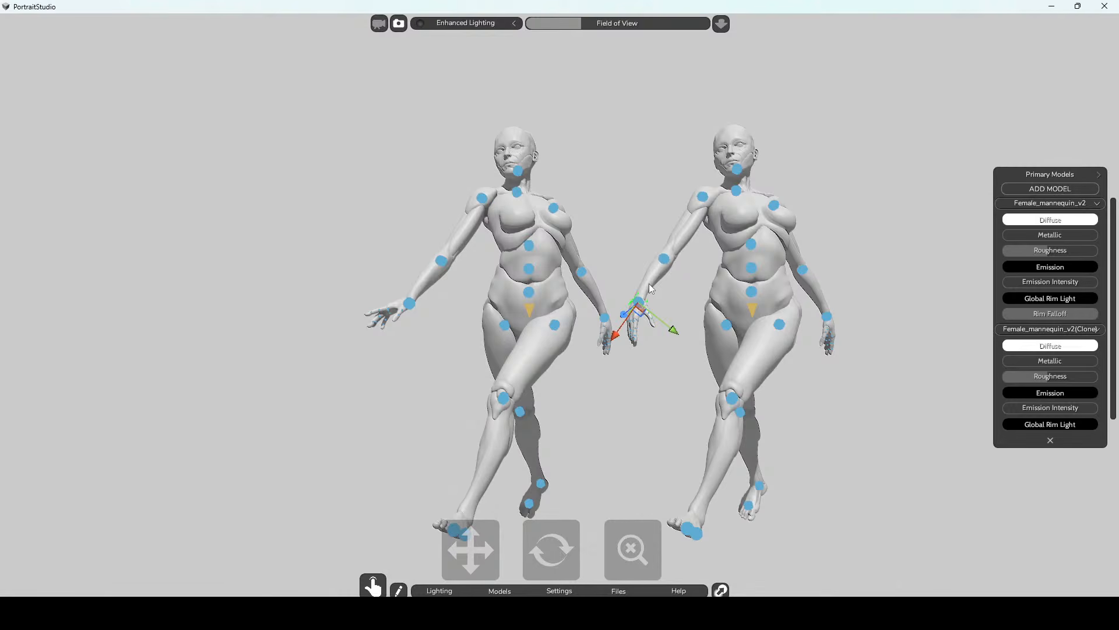
left_click(641, 316)
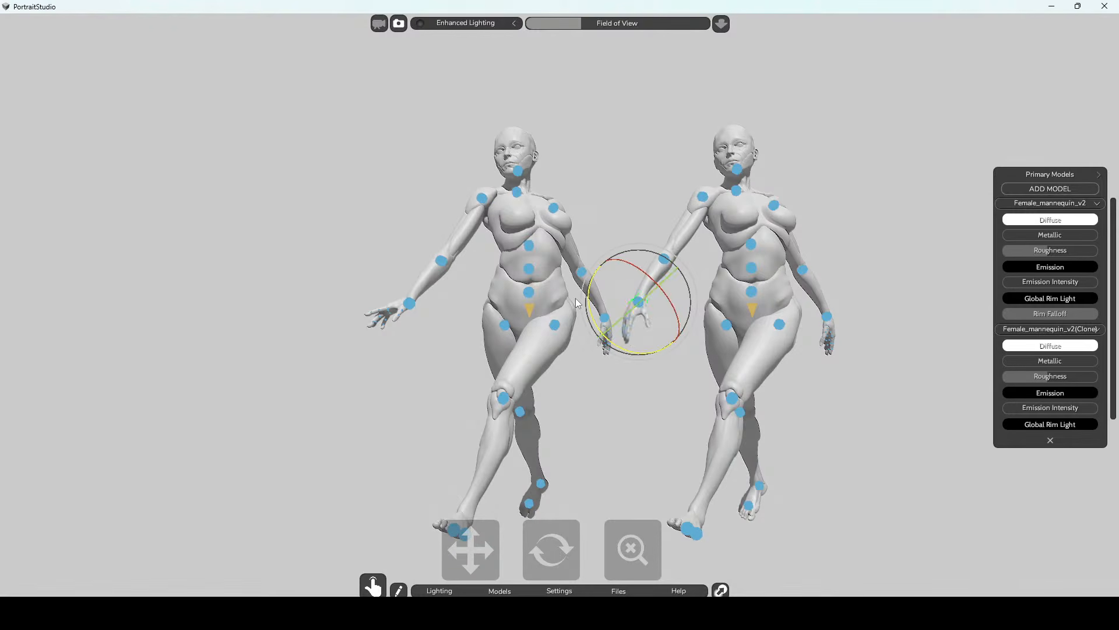
left_click_drag(578, 302, 645, 51)
left_click_drag(591, 320, 602, 244)
mouse_move(553, 547)
left_mouse_down()
mouse_move(526, 555)
mouse_move(580, 558)
mouse_move(545, 566)
left_mouse_up()
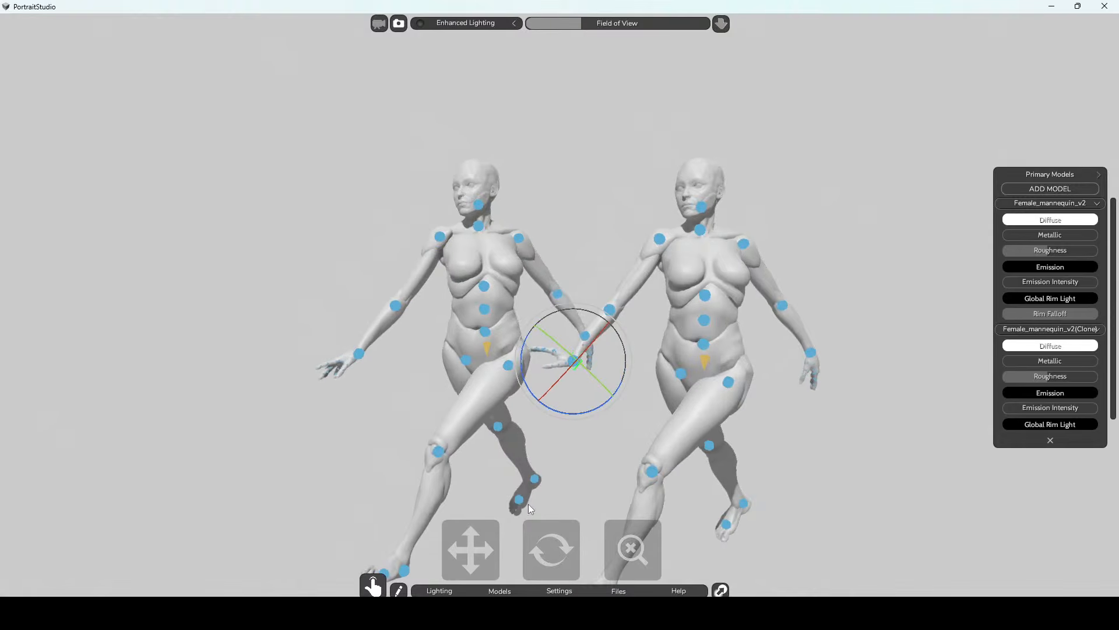
Move the cloned mannequin sideways, away from the other figure's bent hand
left_click(487, 348)
key("w")
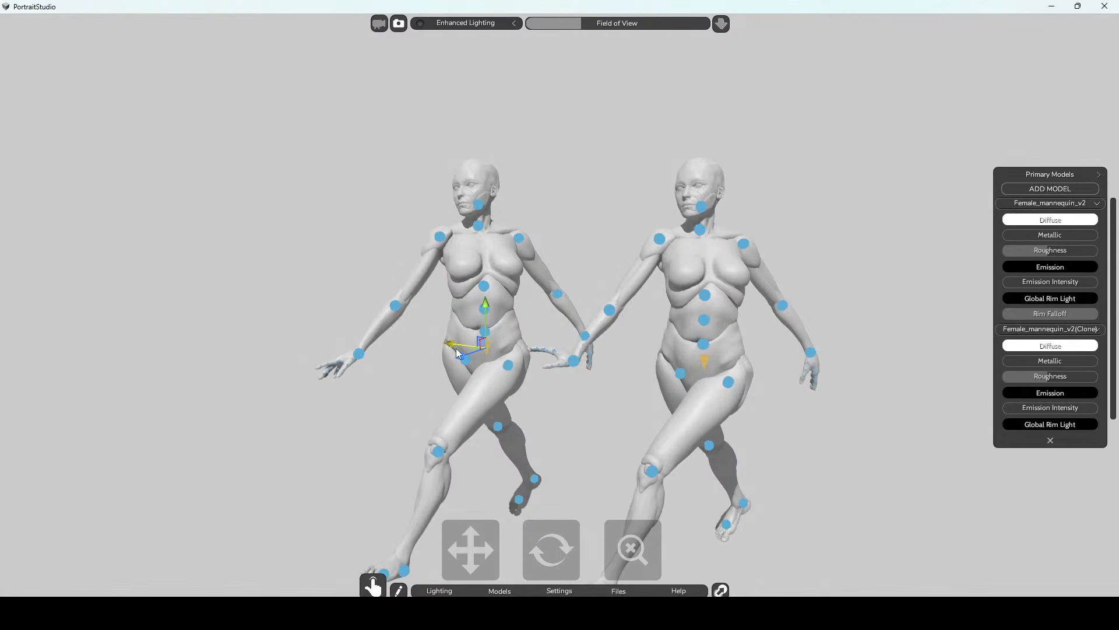
left_click_drag(459, 353, 324, 341)
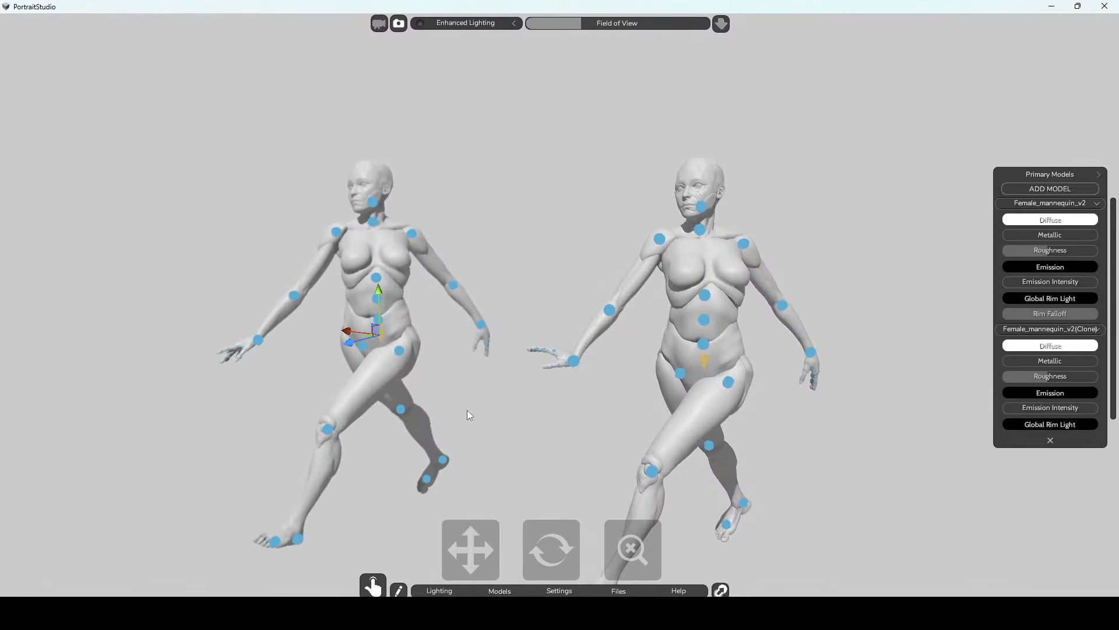
left_click_drag(642, 547, 569, 544)
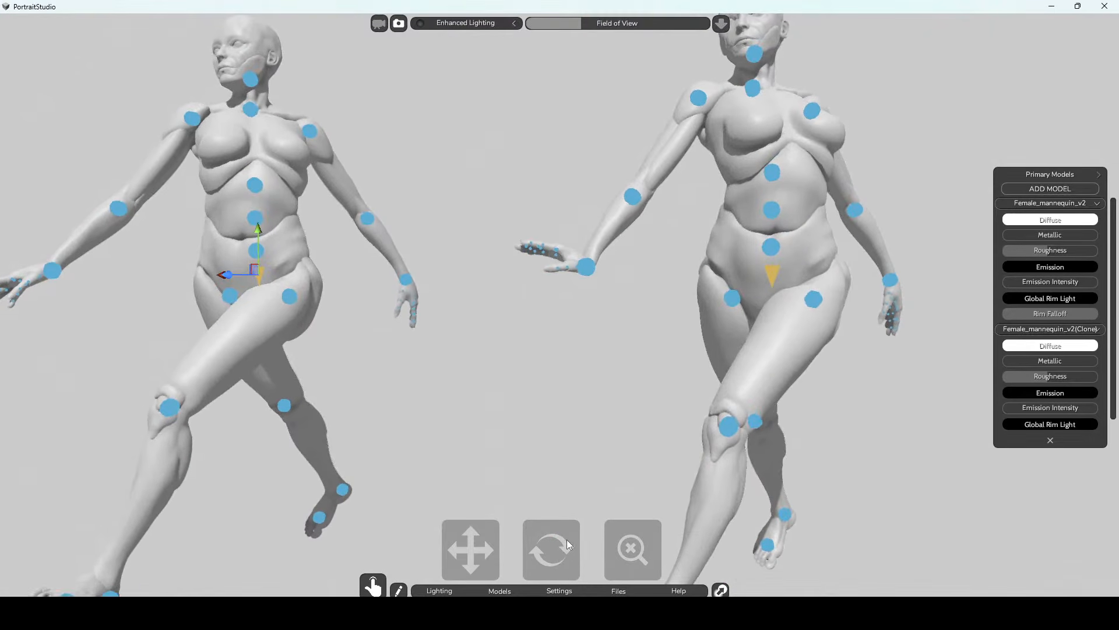
Deselect the cloned mannequin and hide the joints of Female_mannequin_v2
left_click(652, 331)
left_click(1029, 207)
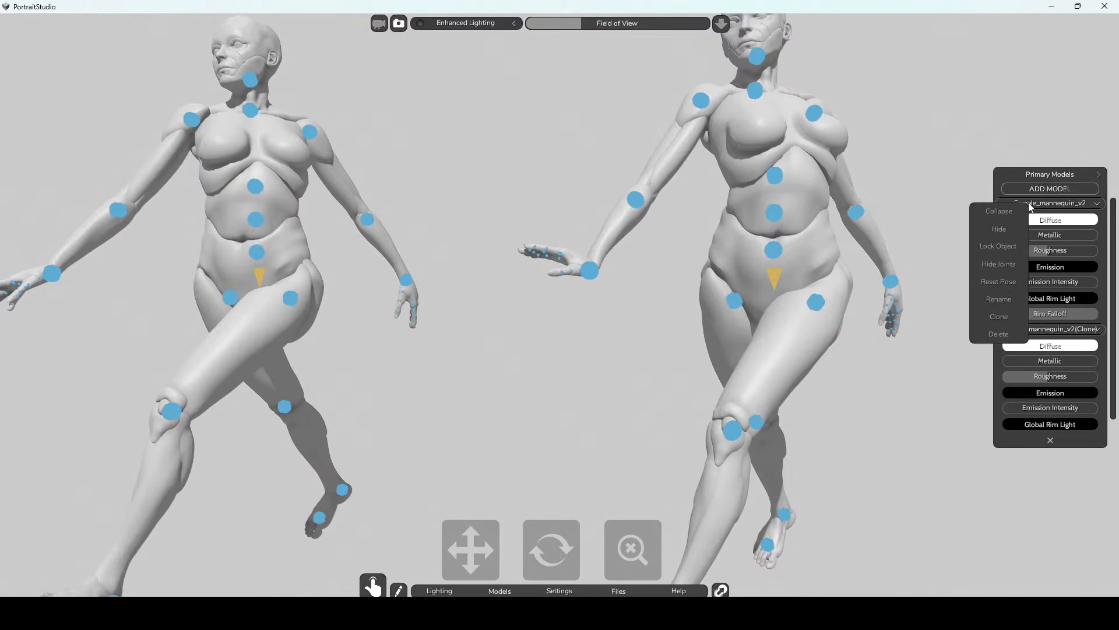
left_click(1000, 264)
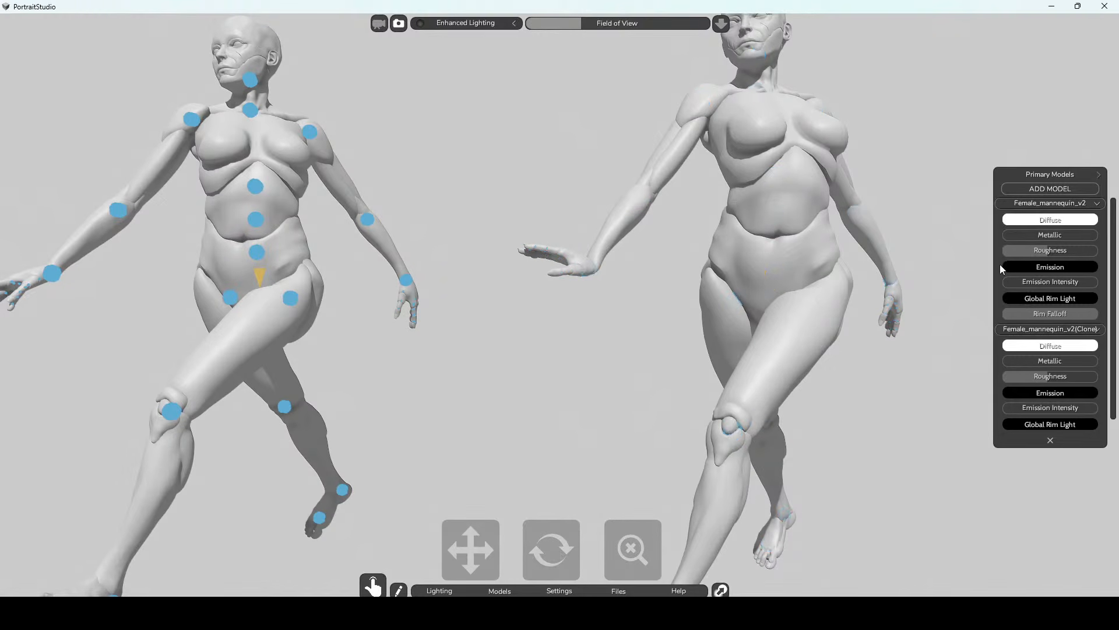
left_click_drag(555, 554, 551, 555)
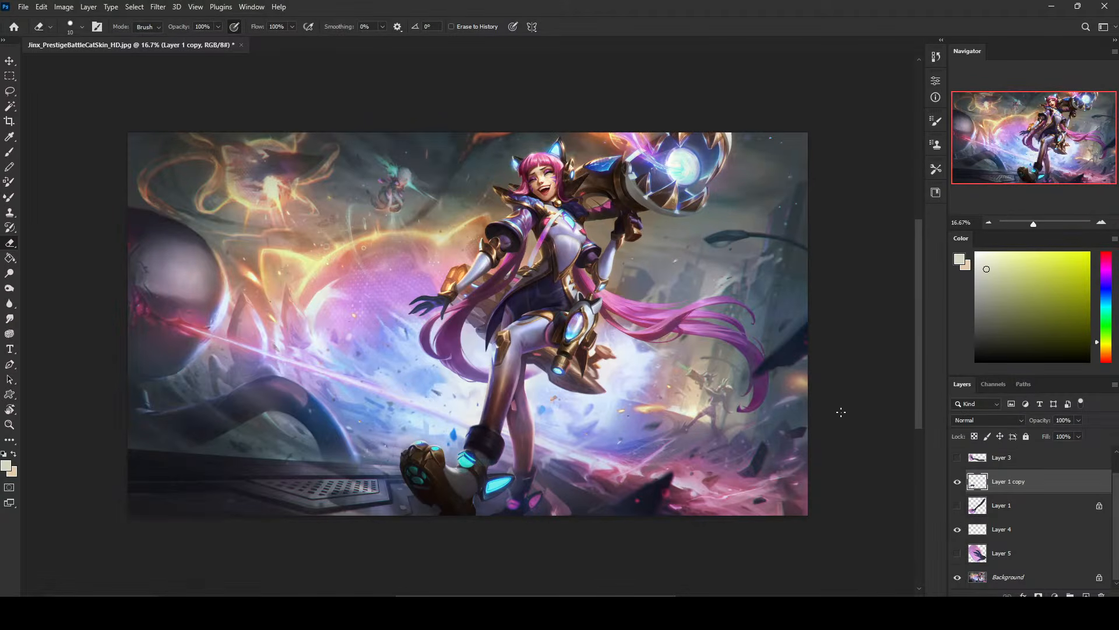
Switch to Photoshop, flatten the Jinx image and select the whole canvas
right_click(1033, 481)
left_click(982, 473)
key("ctrl+a")
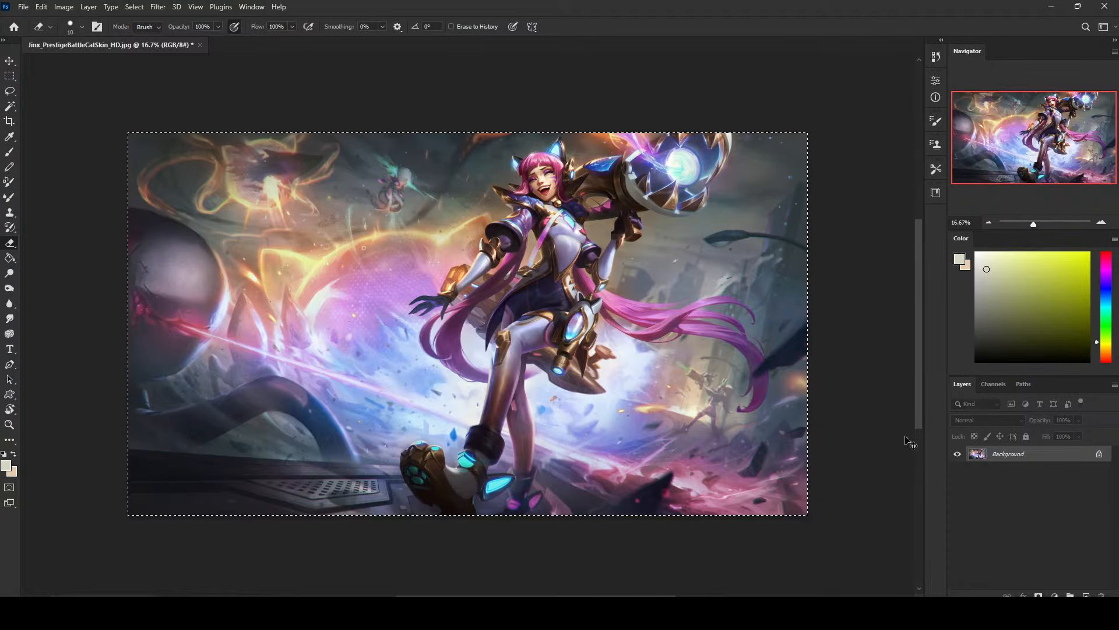
Revert the document to its opening history snapshot and add the flattened edit as a new layer above the original
left_click(936, 57)
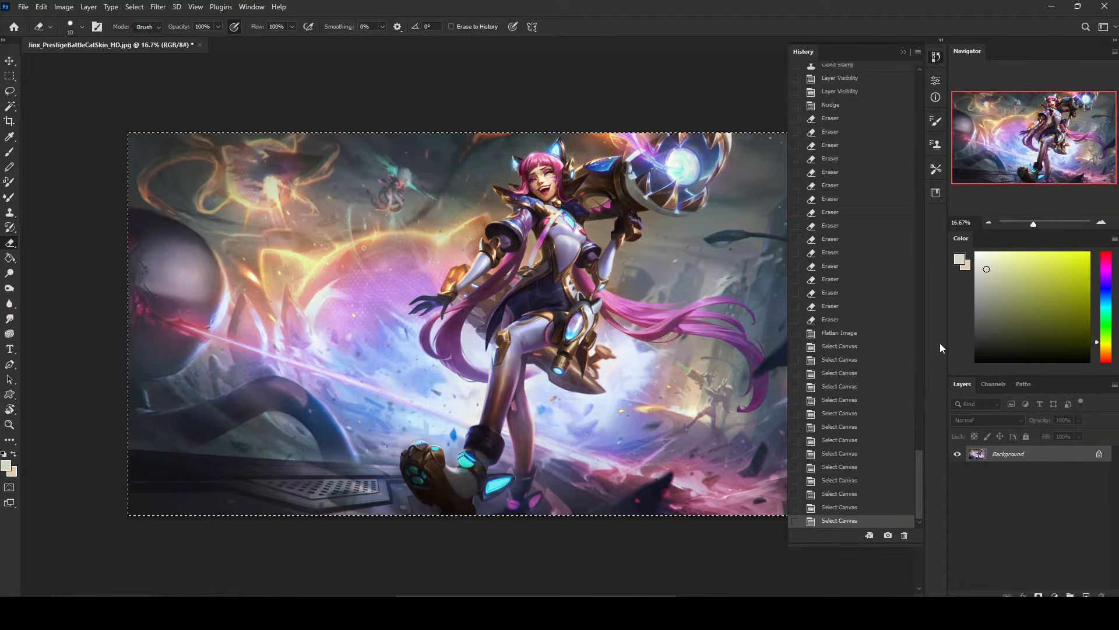
left_click_drag(922, 472, 917, 92)
left_click(862, 69)
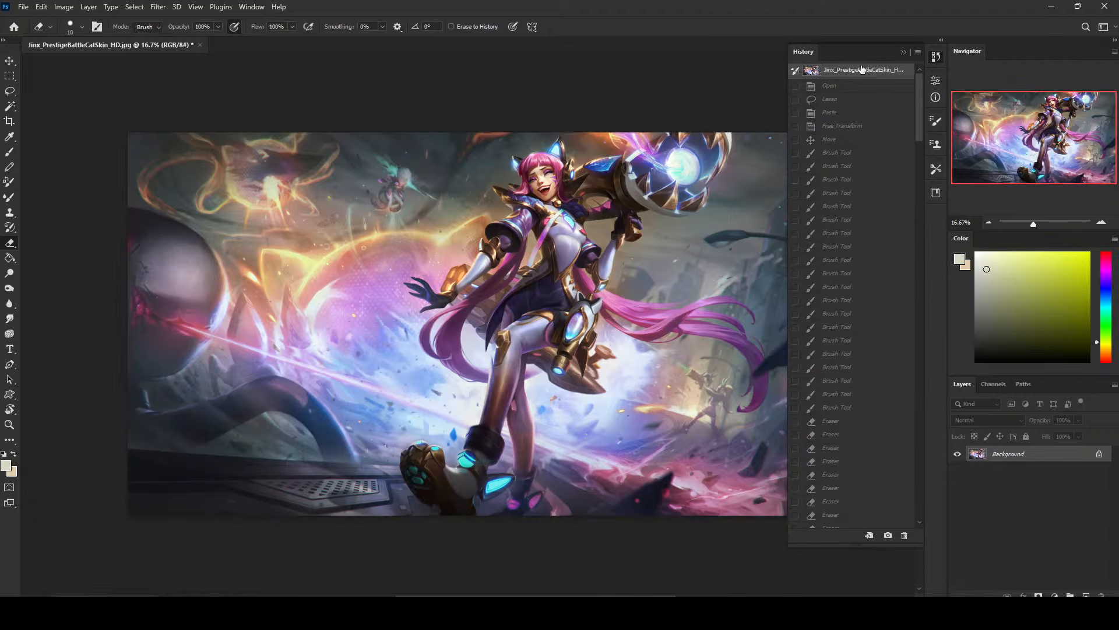
left_click(904, 52)
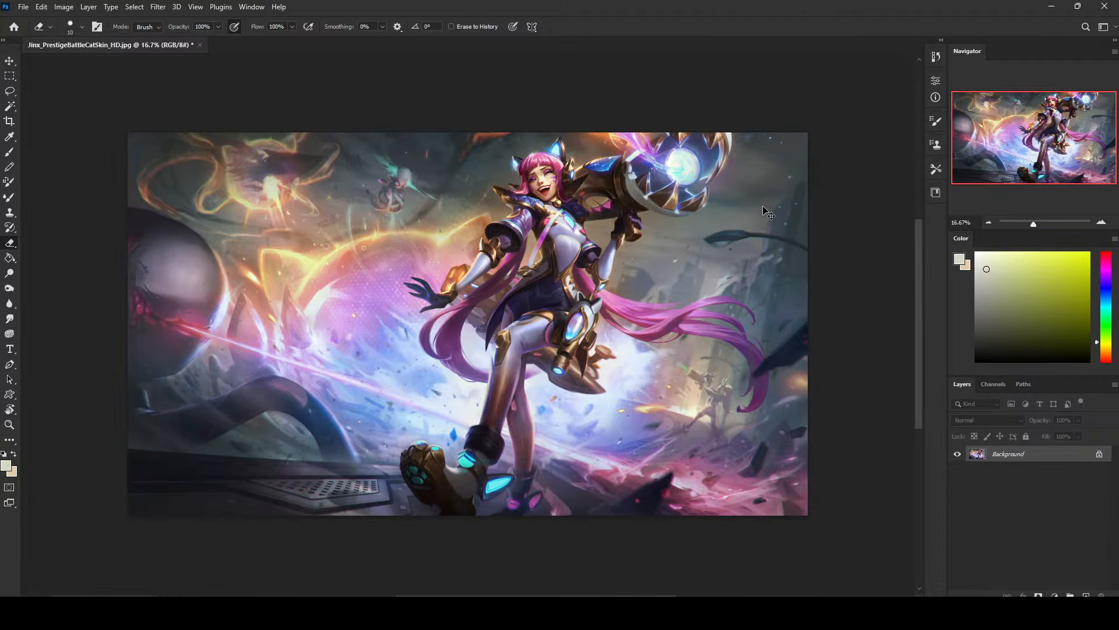
key("ctrl+j")
Toggle Layer 1 off and on to compare Jinx's original hand with the repainted one
scroll(541, 303, "up", 1)
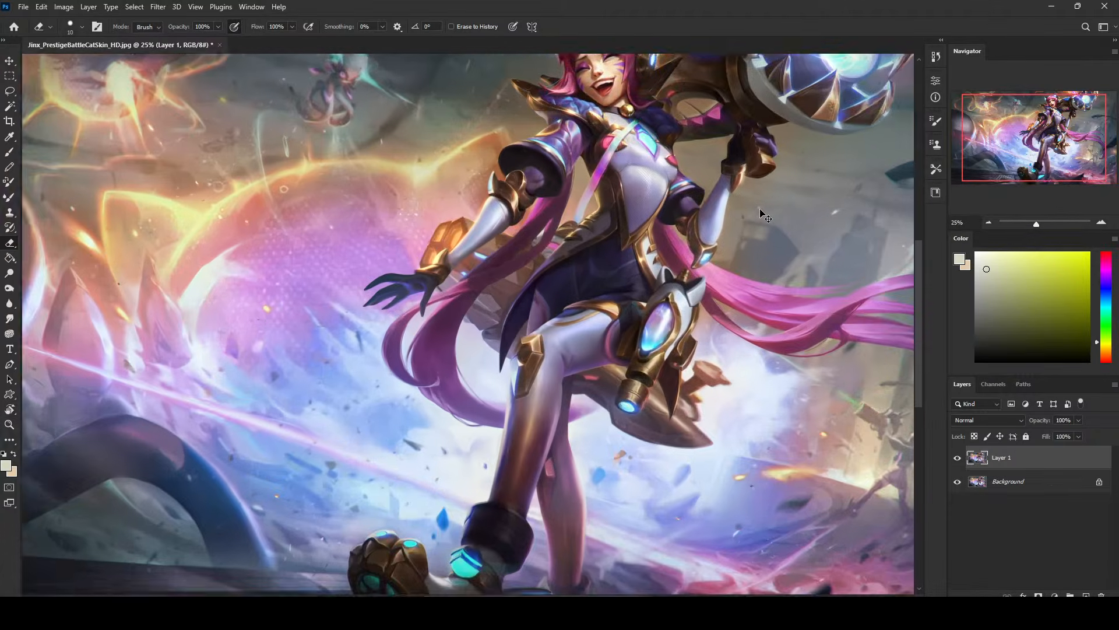
left_click_drag(540, 303, 583, 368)
left_click(957, 459)
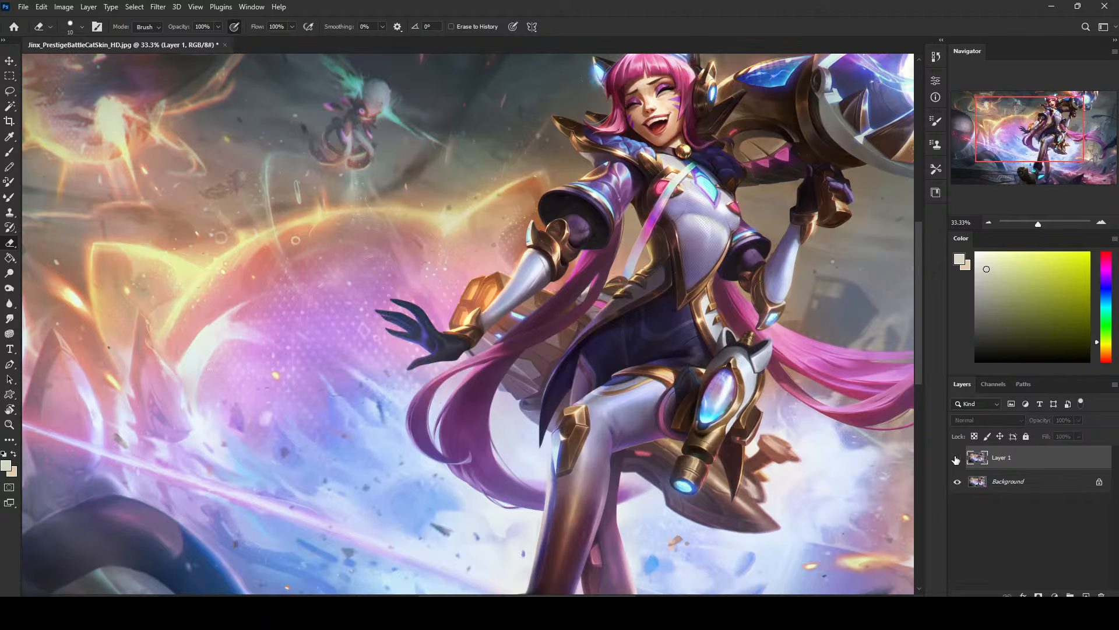
left_click(957, 458)
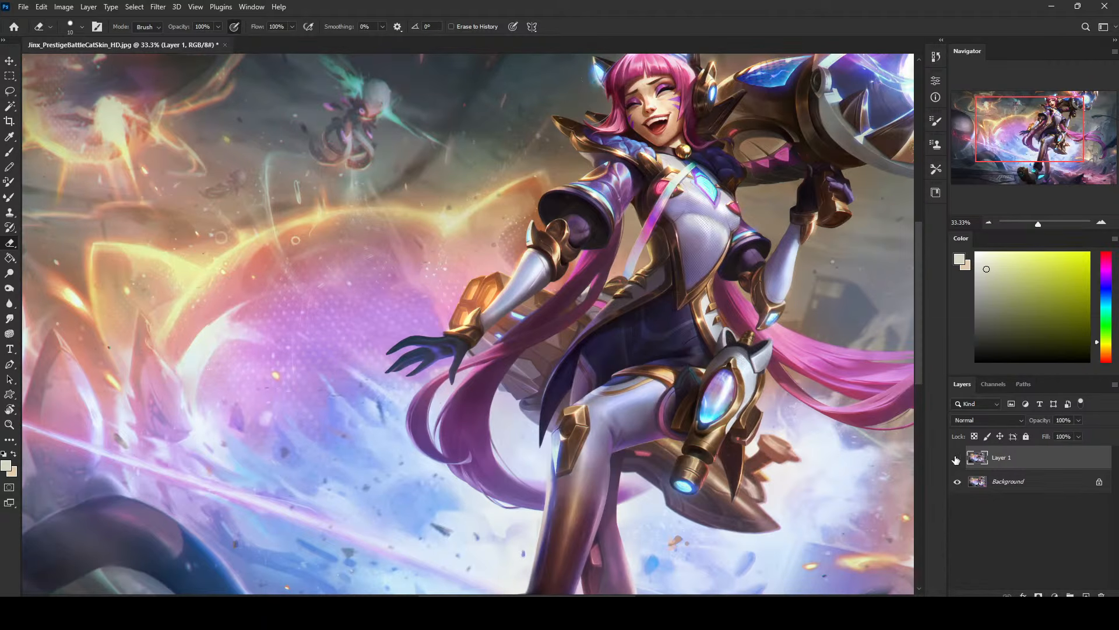
left_click(956, 458)
left_click(957, 458)
Clone nearby pink background over the area just above the new hand on Layer 1, using a 500 px Clone Stamp
left_click(10, 212)
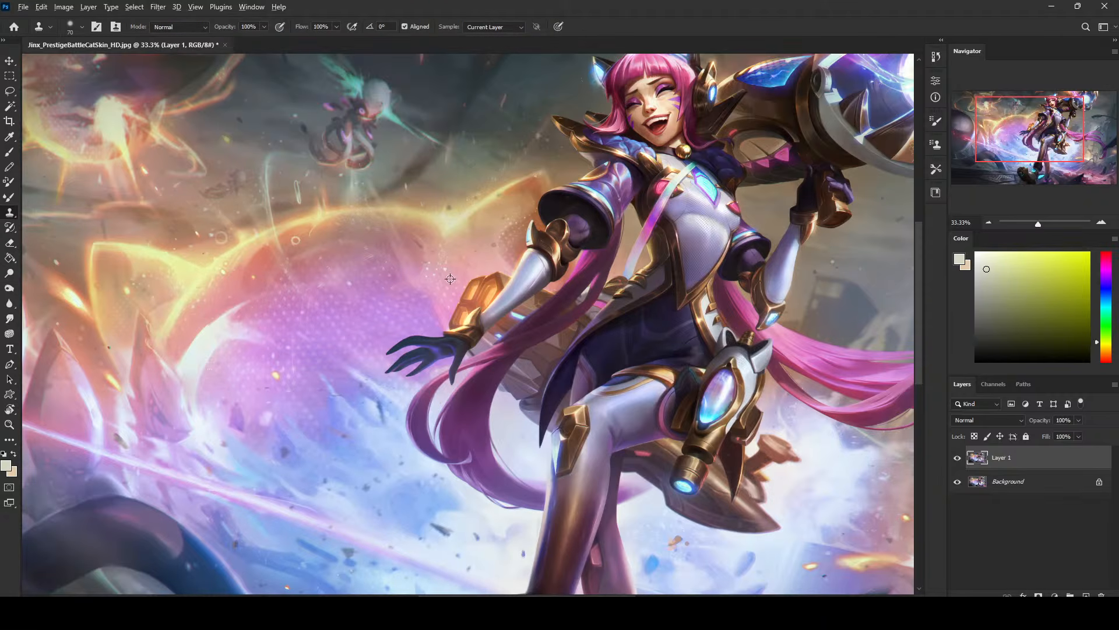
key("bracketright")
key("bracketright")
key("bracketright")
key("bracketright")
key("bracketright")
key("bracketright")
key("bracketright")
key("bracketright")
key("bracketright")
key("bracketright")
key("bracketright")
left_click(445, 270, "alt")
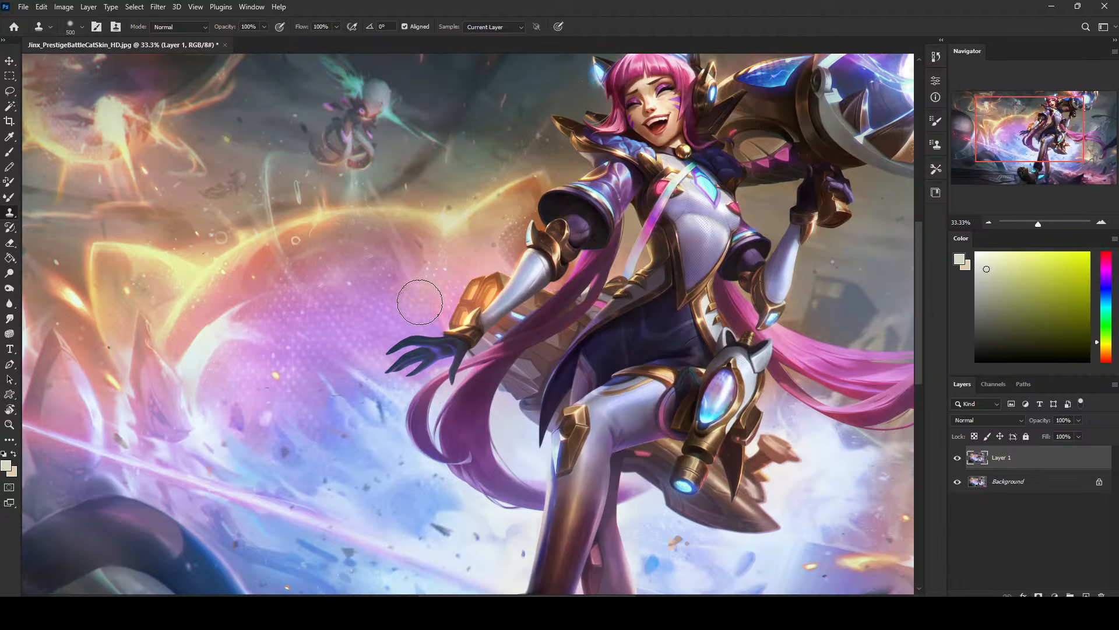
mouse_move(419, 303)
left_mouse_down()
mouse_move(421, 293)
mouse_move(426, 319)
mouse_move(405, 304)
mouse_move(441, 314)
left_mouse_up()
left_click(442, 282, "alt")
Switch Layer 1's visibility repeatedly to check the cleaned-up hand against the original, ending with the layer shown
left_click(958, 459)
left_click(958, 459)
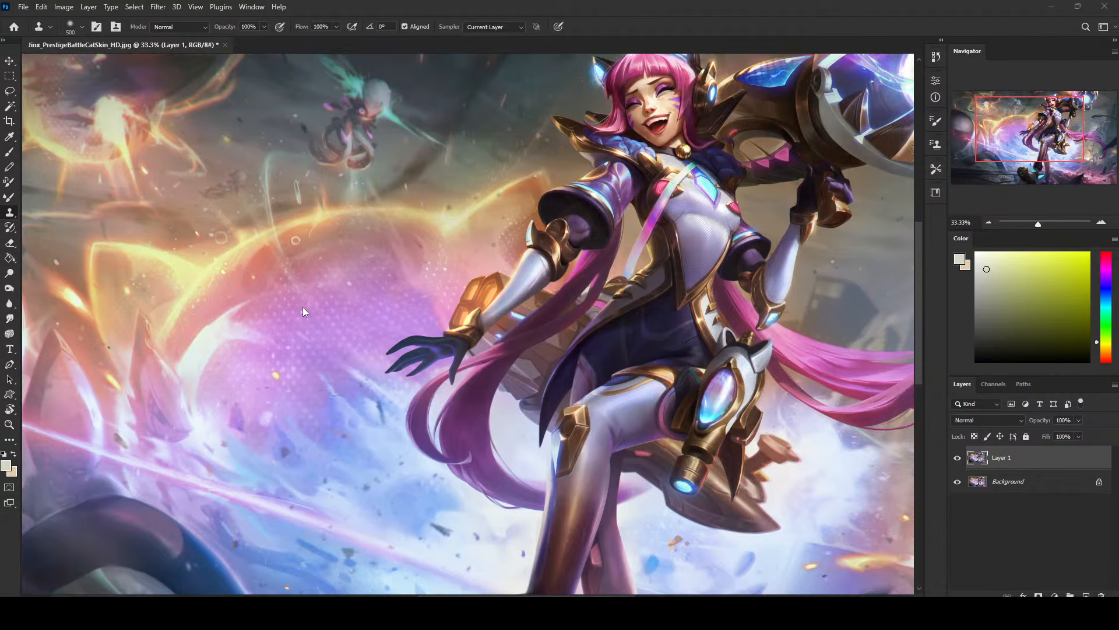
key("ctrl+comma")
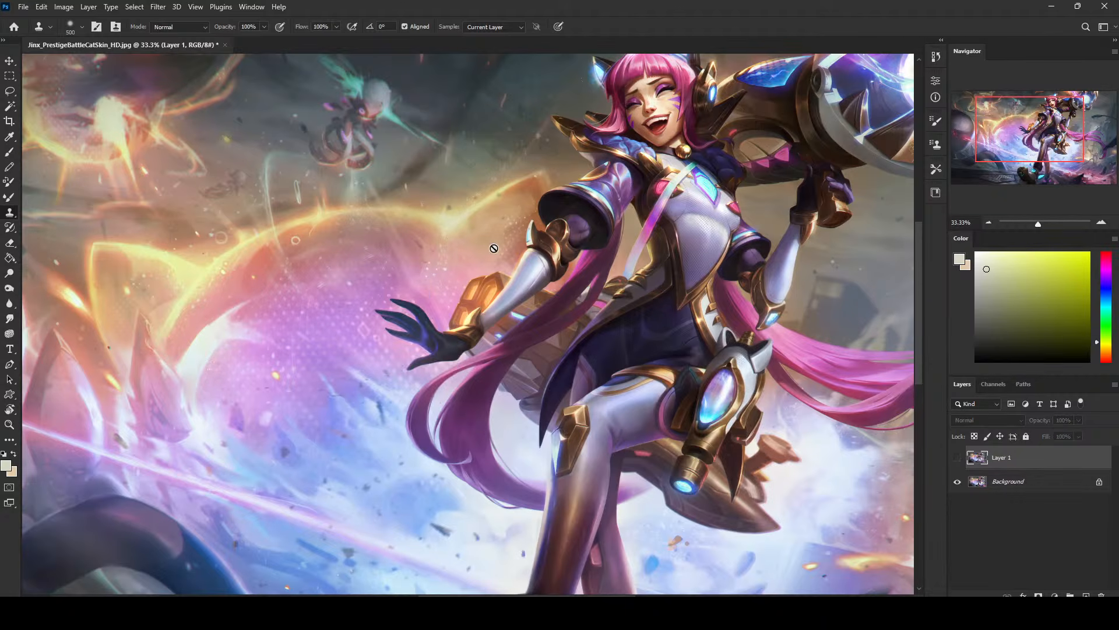
left_click(957, 458)
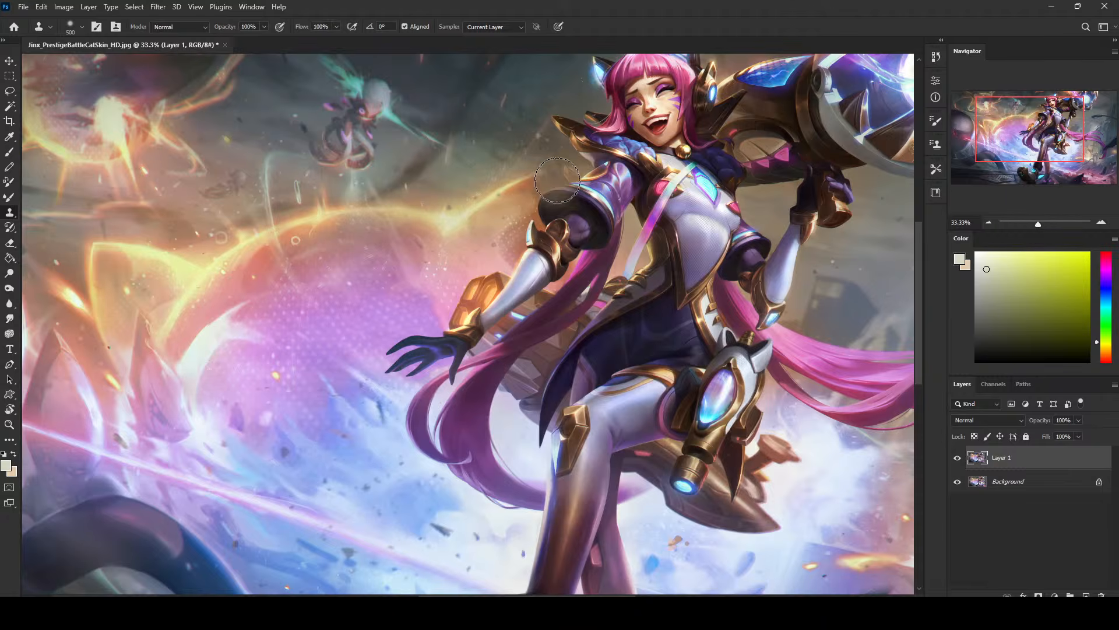
key("ctrl+minus")
key("ctrl+minus")
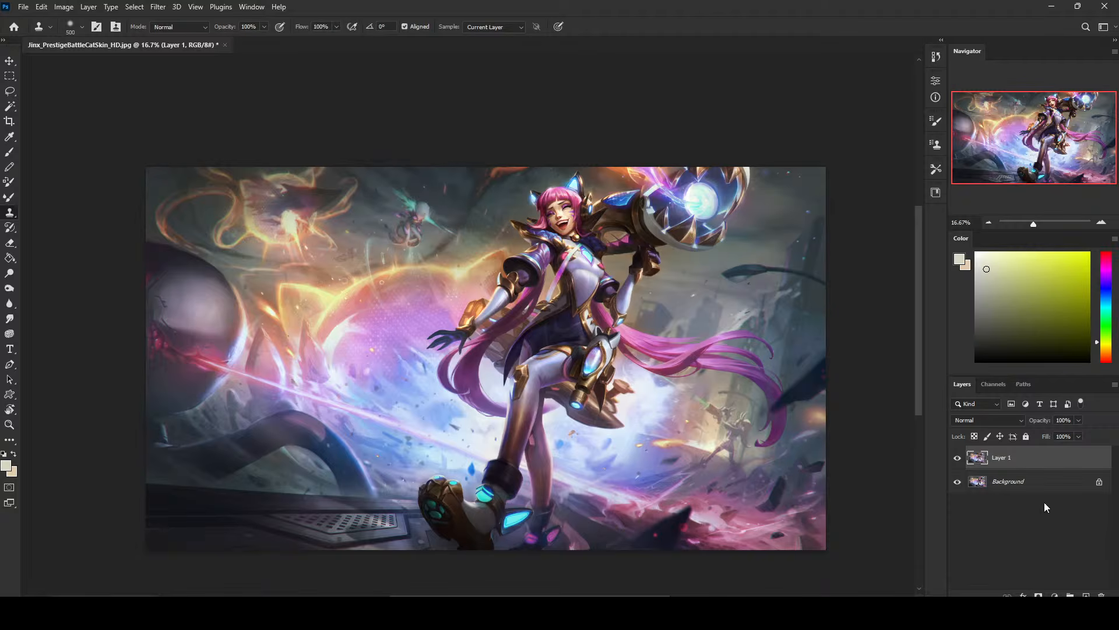
Add a new layer above Layer 1 and ready a smaller Brush with a bright red foreground color
left_click(1086, 595)
left_click_drag(1105, 267, 1110, 231)
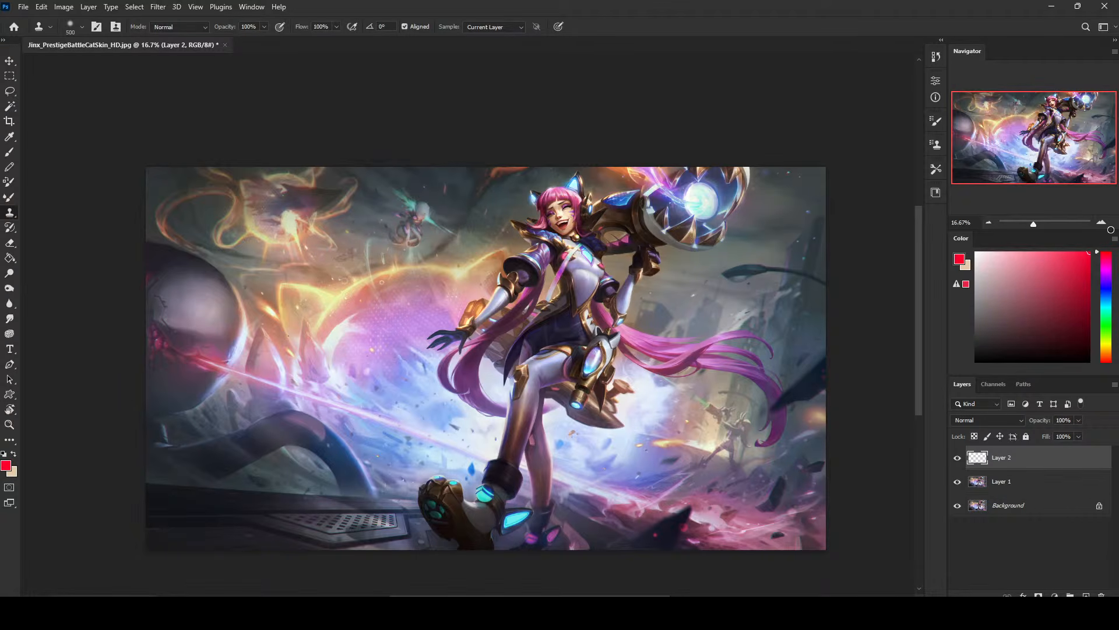
key("b")
key("bracketleft")
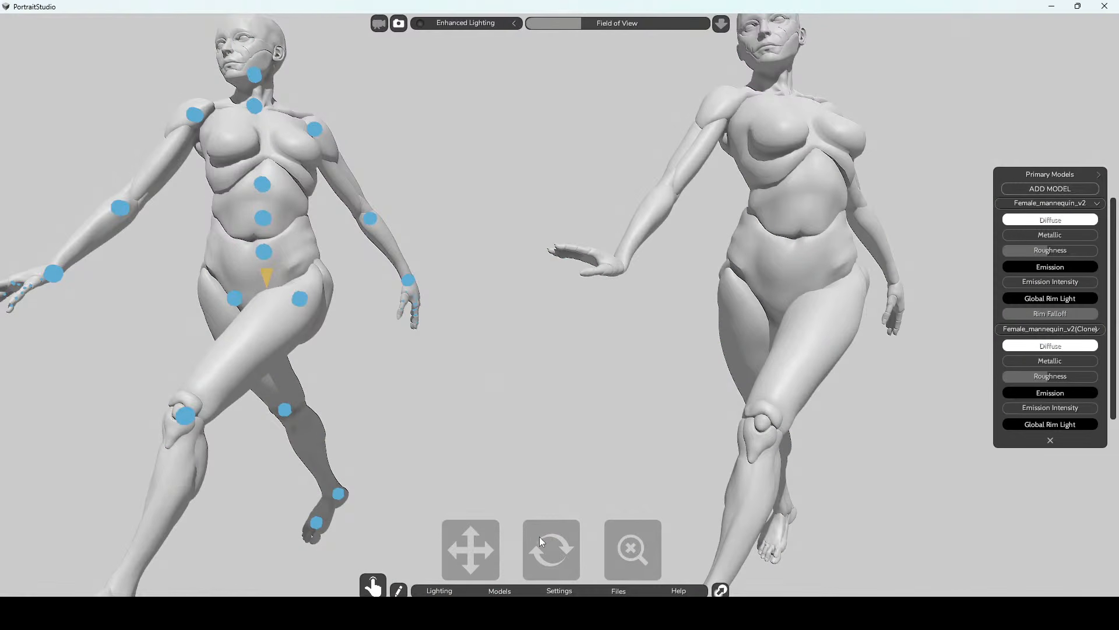
Switch to PortraitStudio and rotate the cloned mannequin's outstretched hand at the wrist so it lifts closer to horizontal
left_click_drag(482, 544, 564, 544)
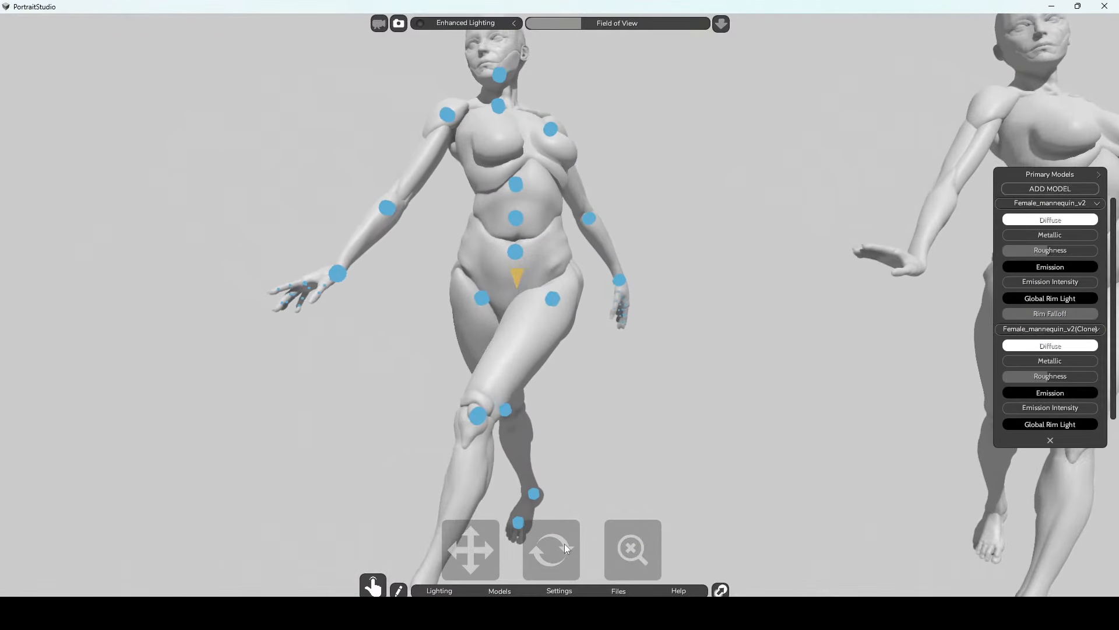
left_click(335, 274)
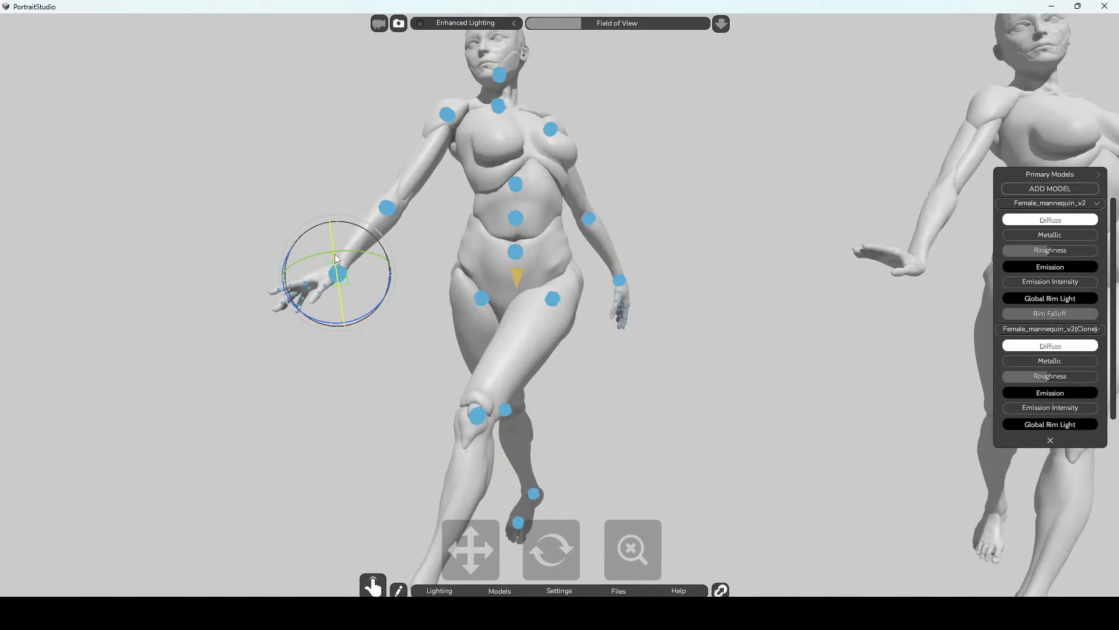
left_click_drag(333, 253, 356, 251)
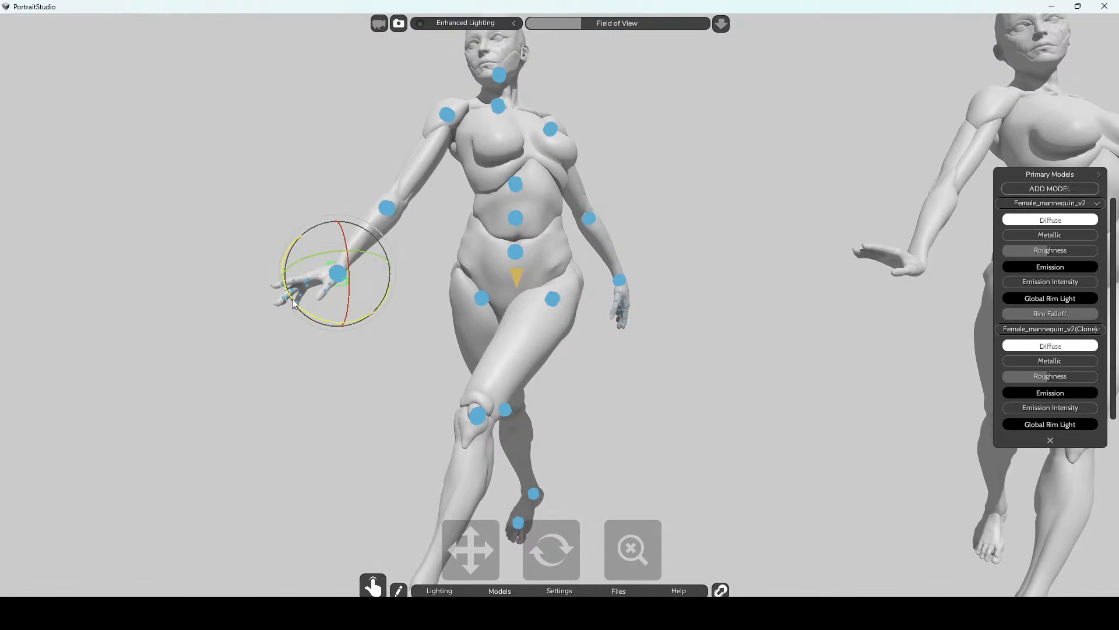
left_click_drag(289, 296, 284, 286)
mouse_move(347, 299)
left_mouse_down()
mouse_move(348, 278)
mouse_move(350, 291)
left_mouse_up()
left_click(359, 369)
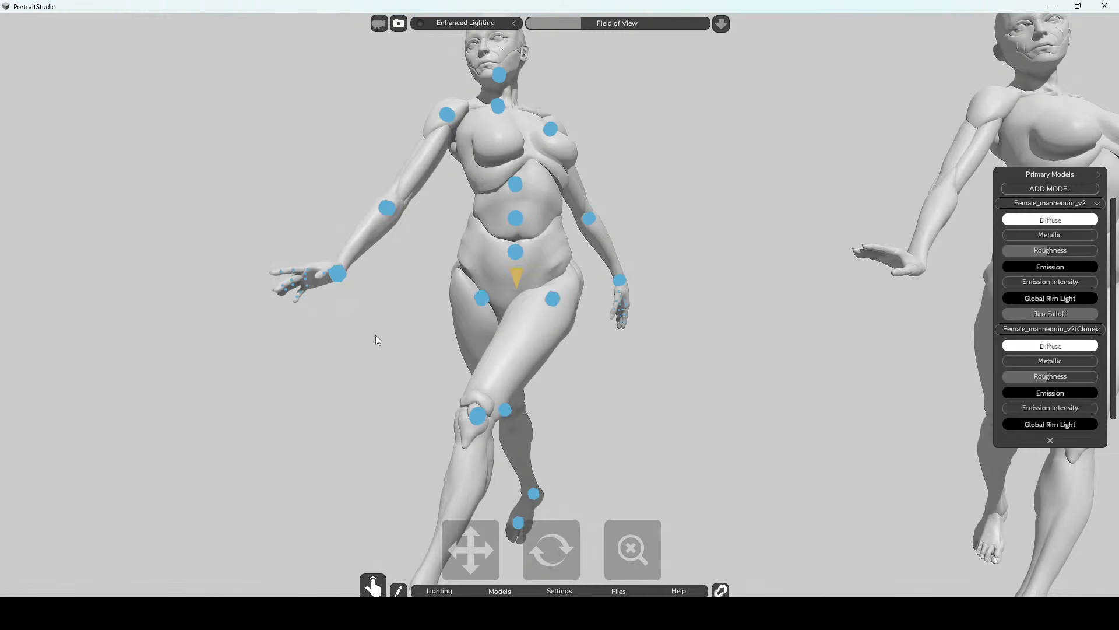
Hide the cloned mannequin's joints and take a screen capture of its outstretched arm and bent hand
left_click(1097, 204)
right_click(1076, 217)
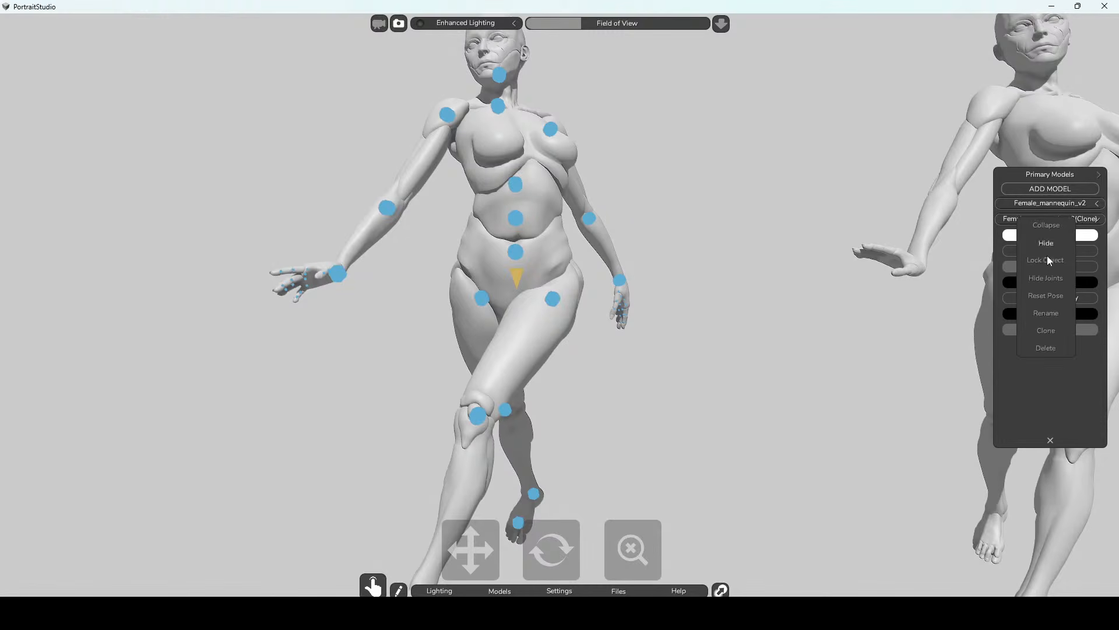
left_click(1051, 279)
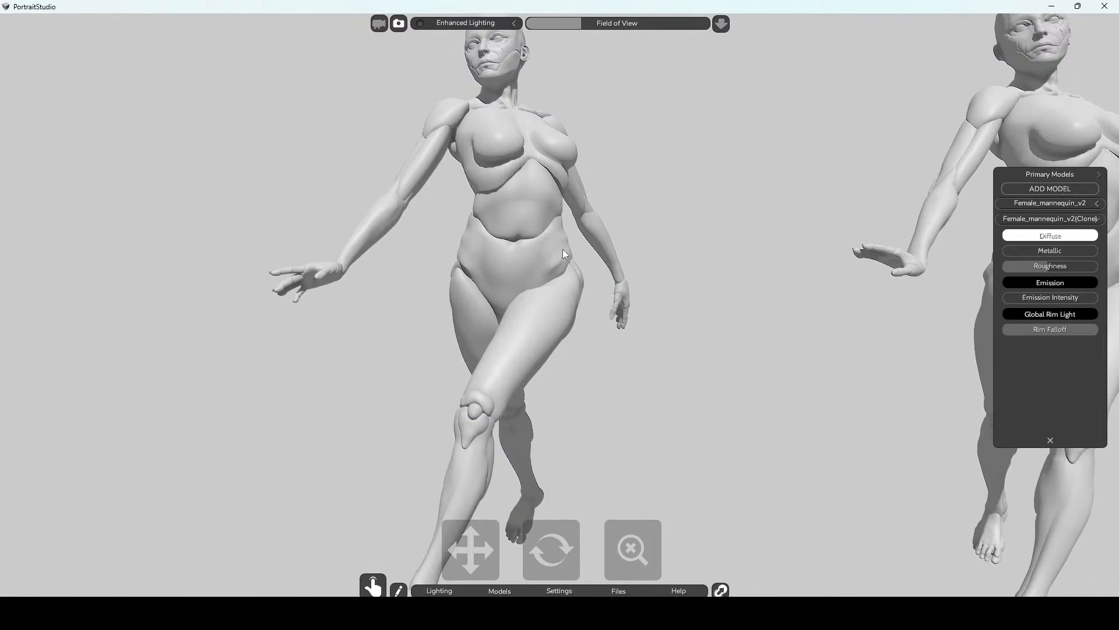
key("super+shift+s")
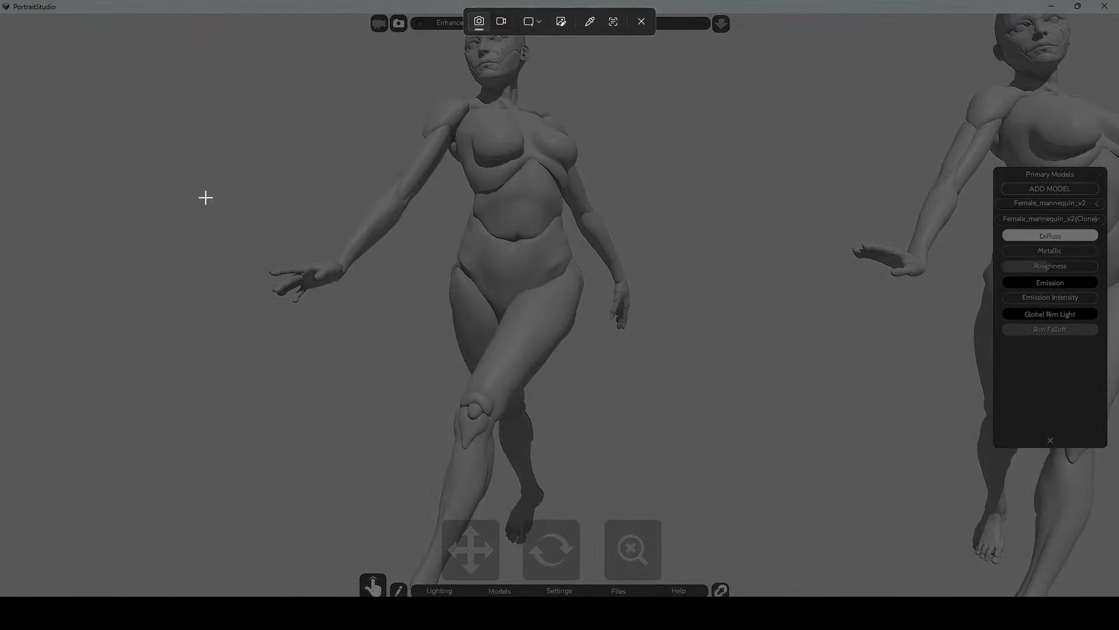
left_click_drag(205, 197, 407, 371)
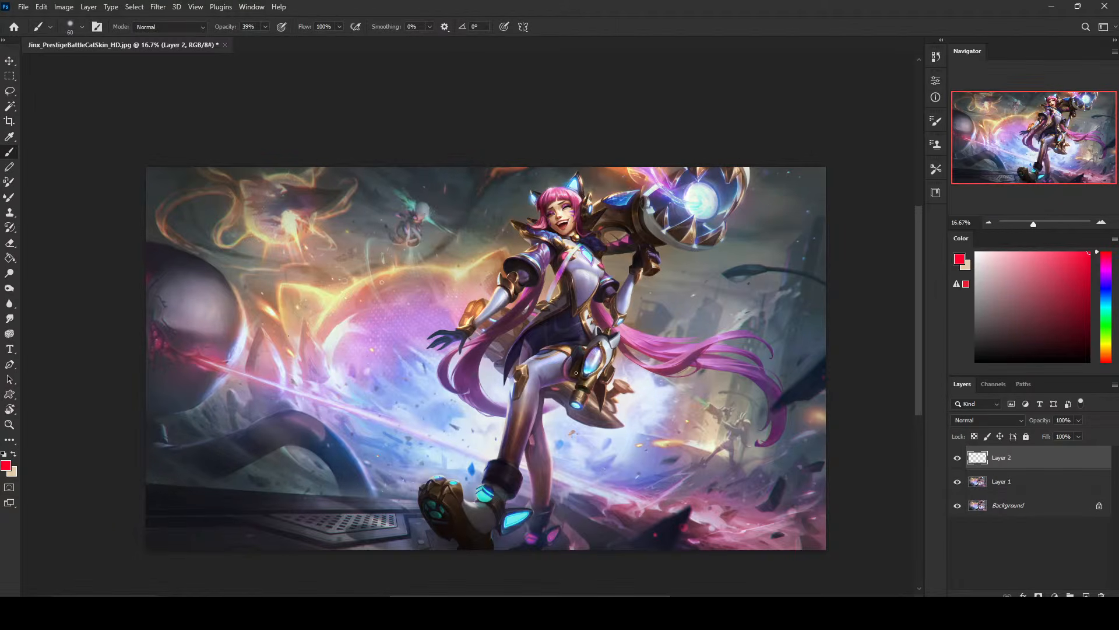
Paste the captured mannequin arm onto Layer 2 in Photoshop, enlarge it and place it beside Jinx's outstretched hand for comparison
key("ctrl+v")
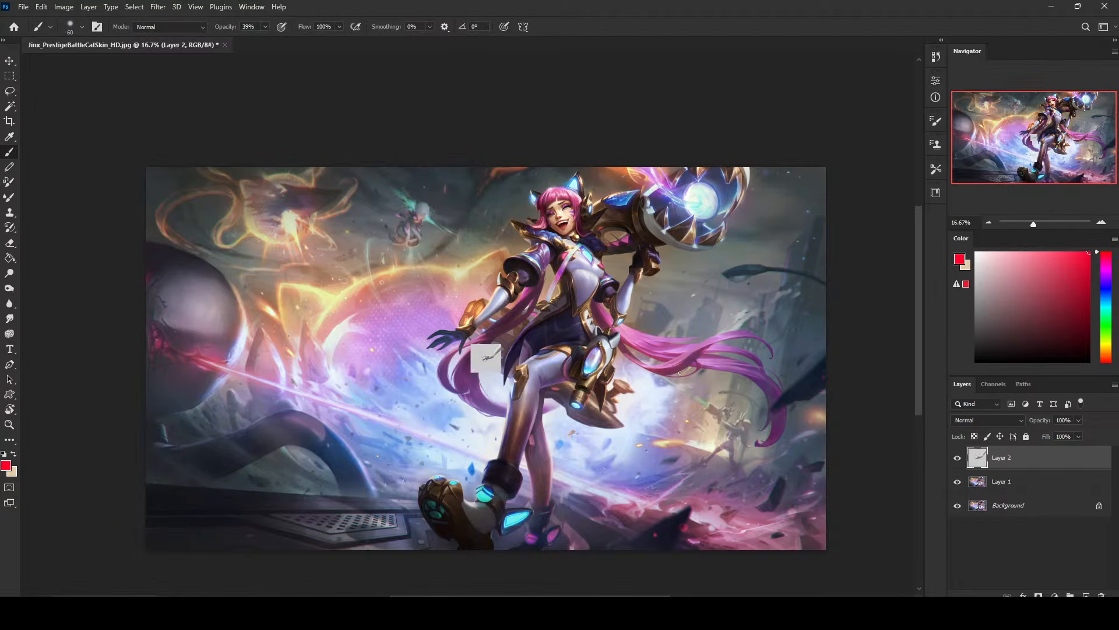
key("ctrl+t")
left_click_drag(471, 343, 367, 307)
left_click(573, 27)
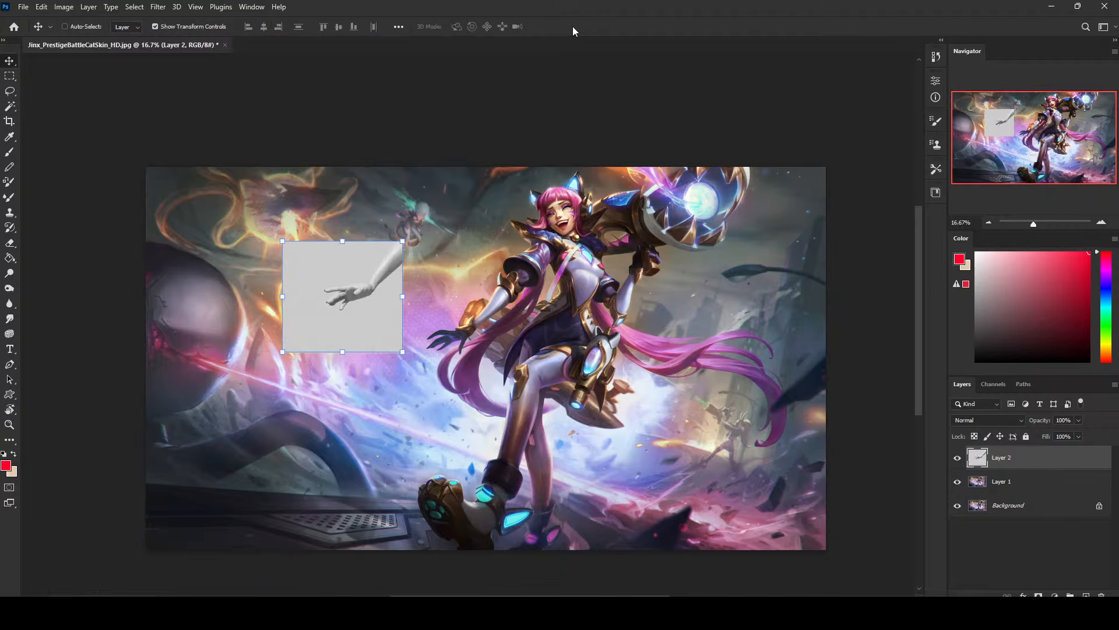
key("b")
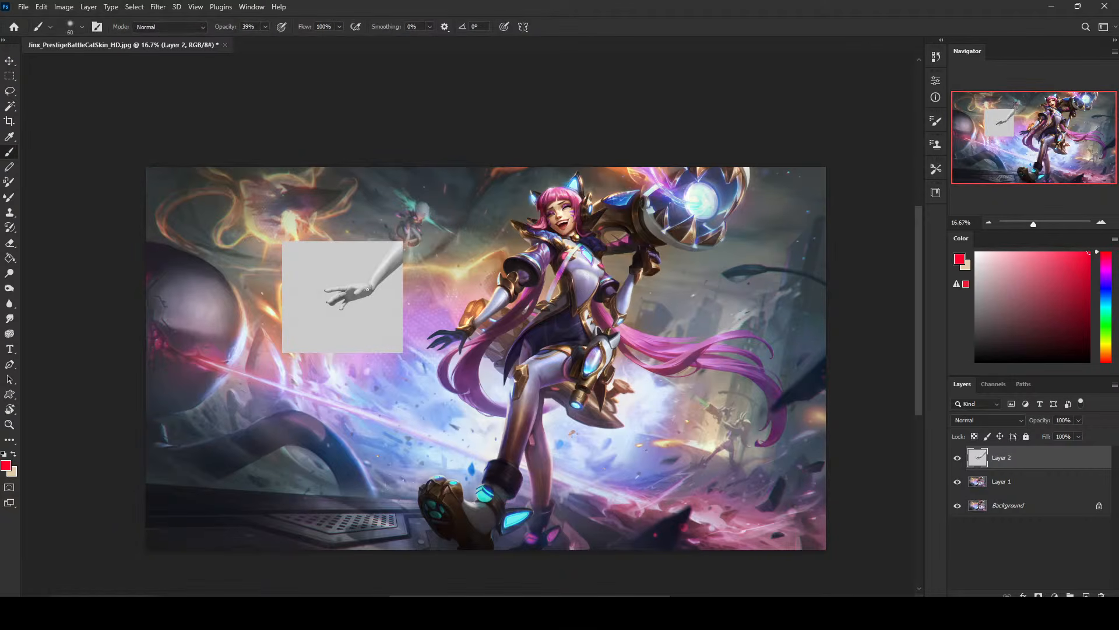
key("ctrl+space")
left_click_drag(278, 247, 561, 429)
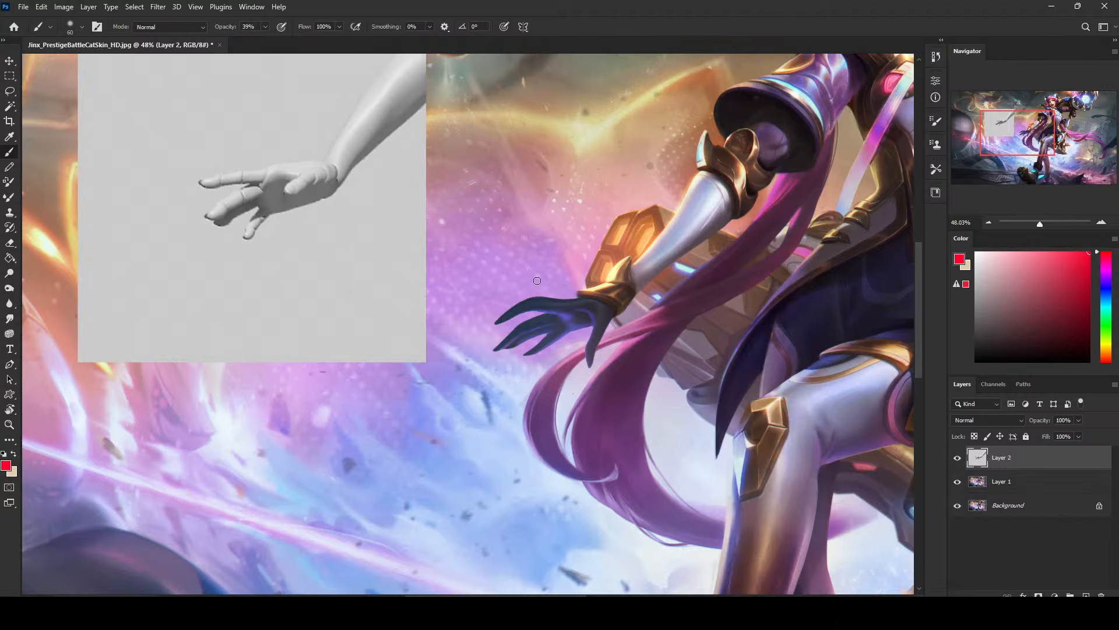
key("ctrl+0")
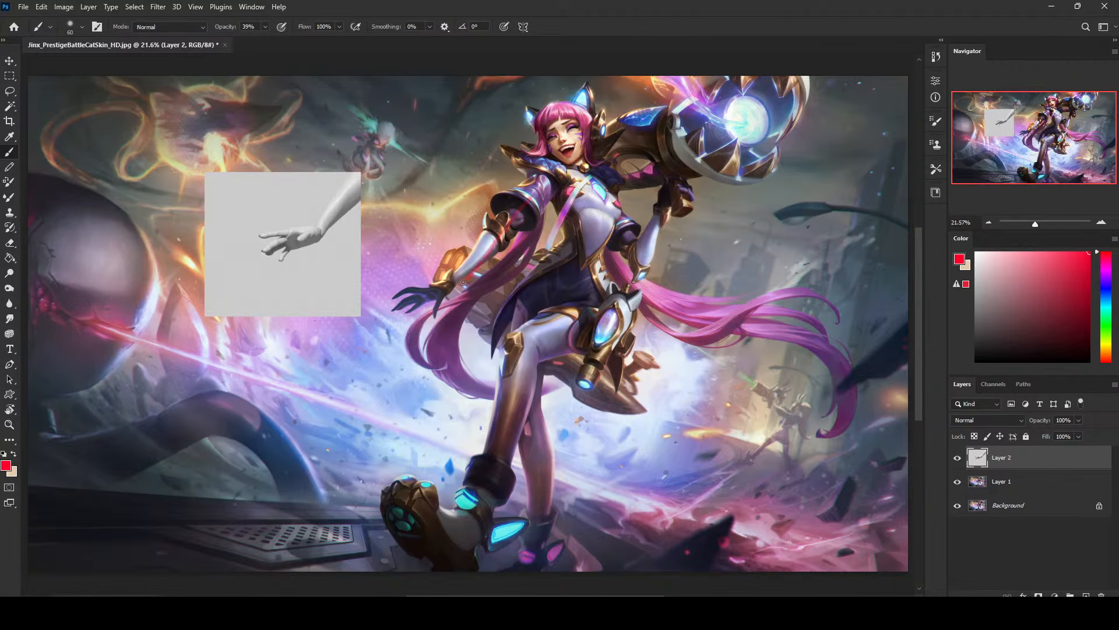
Draw a red line along Jinx's outstretched arm and a downward red arrow beside it on Layer 2
left_click_drag(553, 174, 458, 281)
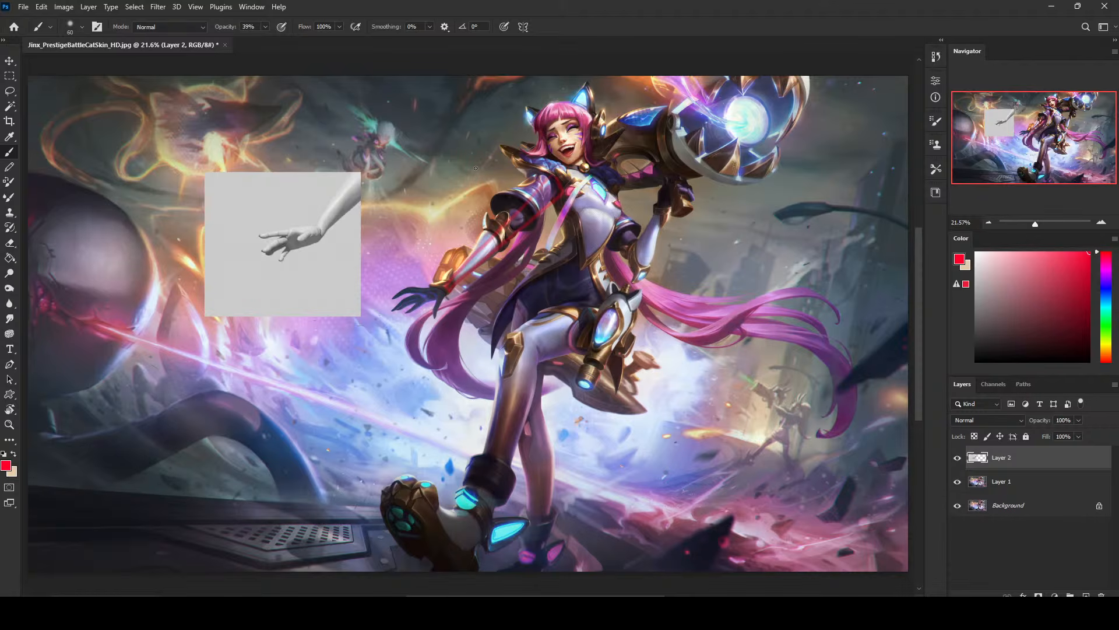
left_click_drag(475, 168, 476, 233)
left_click_drag(463, 217, 484, 216)
Undo the red strokes, the resizing and the pasted mannequin capture until Layer 2 is empty
key("ctrl+z")
key("ctrl+z")
key("ctrl+z")
key("ctrl+z")
key("ctrl+z")
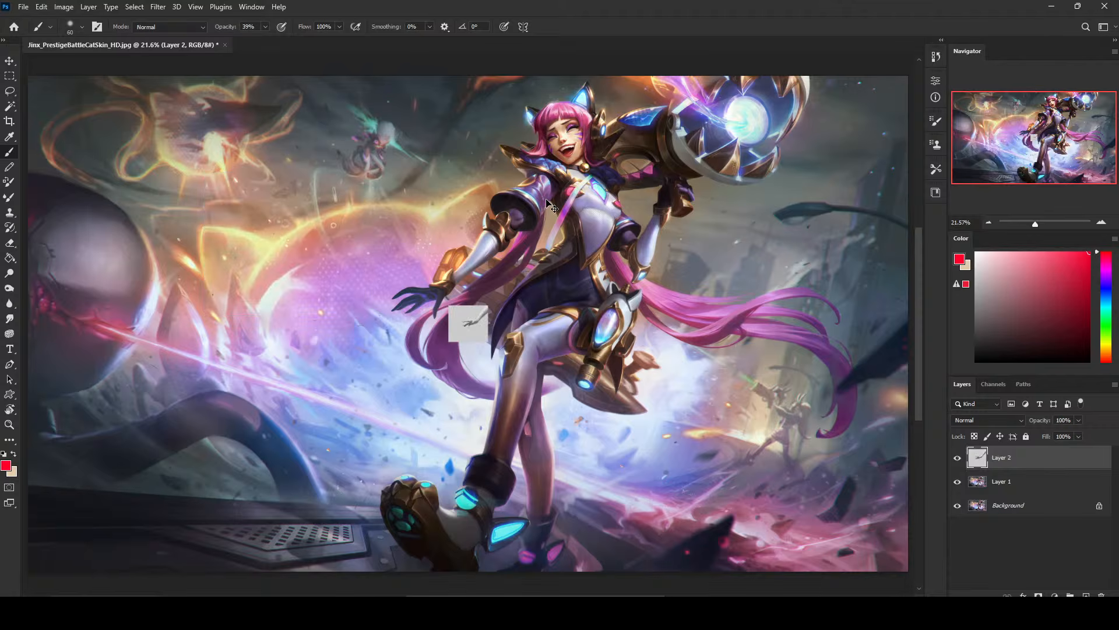
key("ctrl+z")
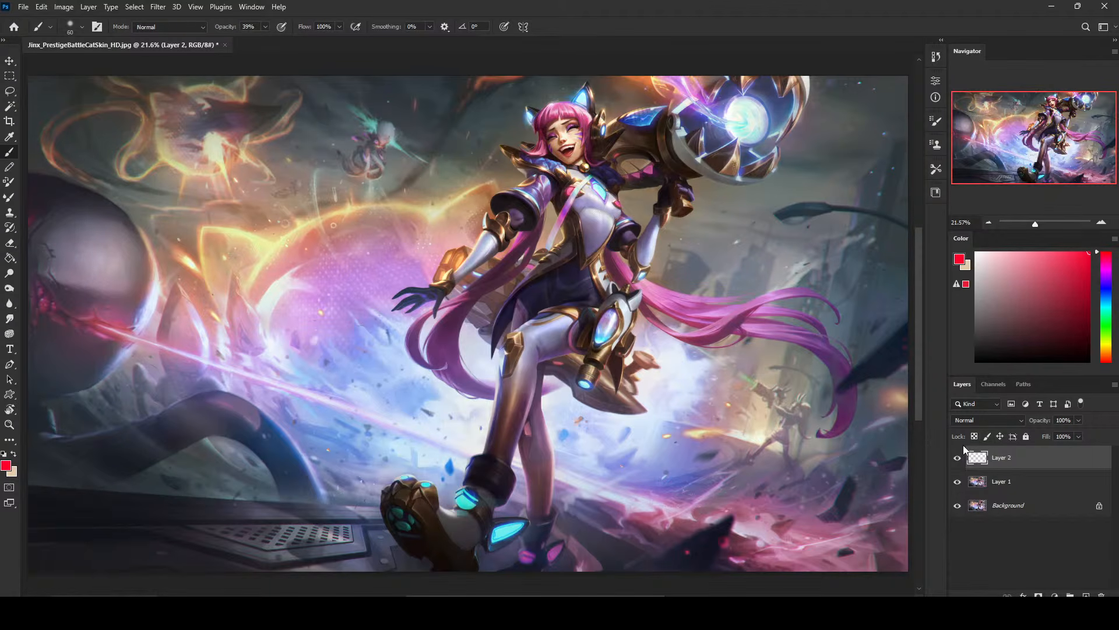
Merge the empty Layer 2 down into Layer 1
key("ctrl+minus")
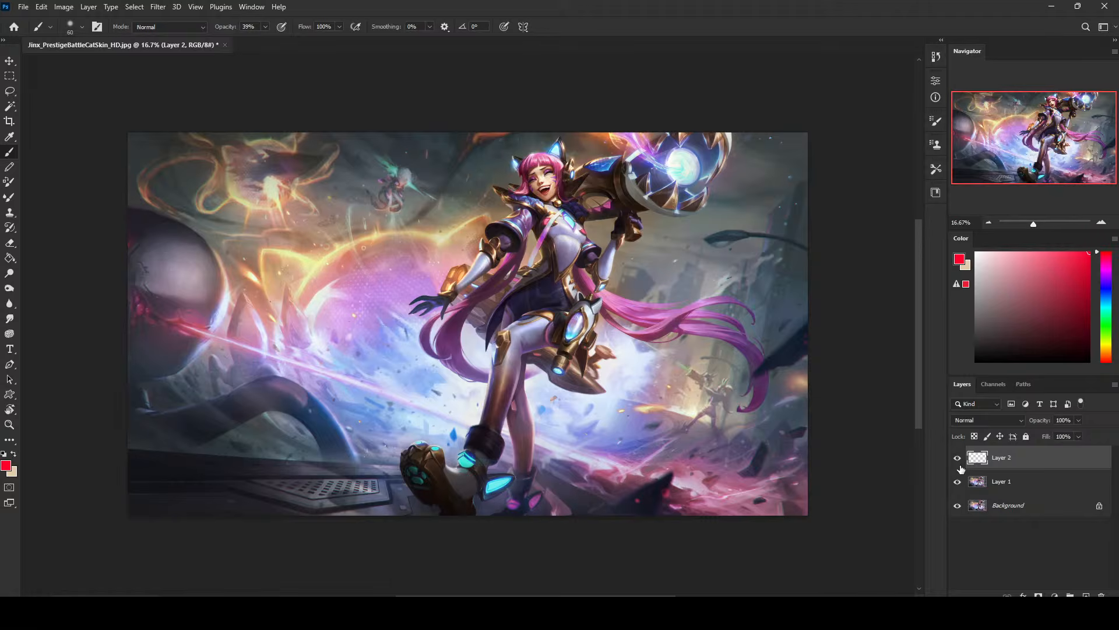
right_click(1017, 462)
left_click(936, 464)
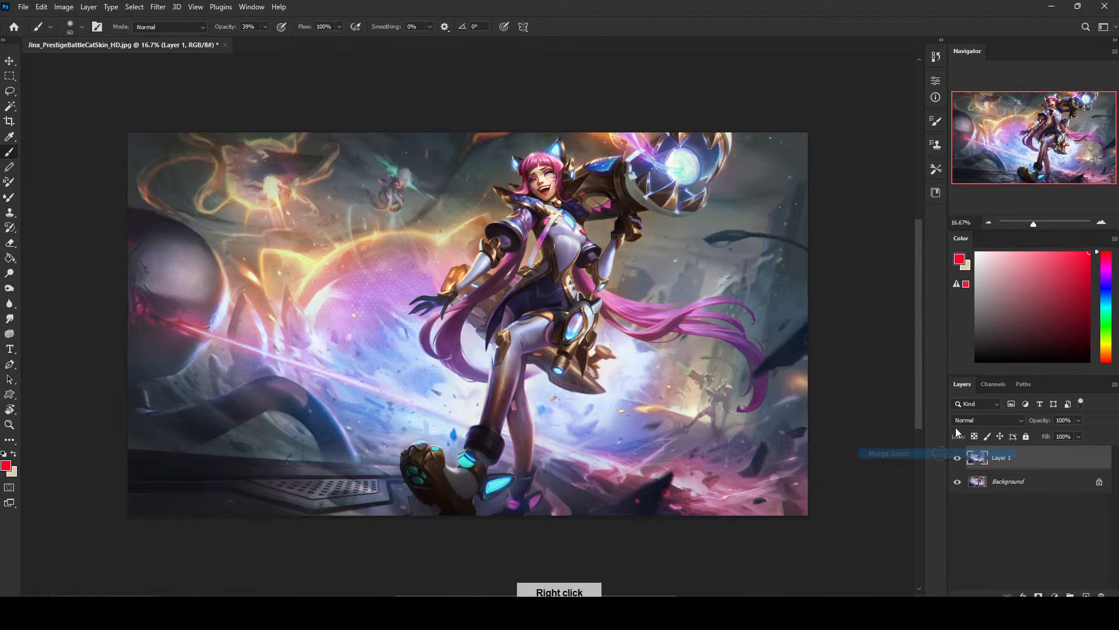
Switch Layer 1's visibility repeatedly to compare the repainted hand with the original, ending with the layer hidden
left_click(957, 462)
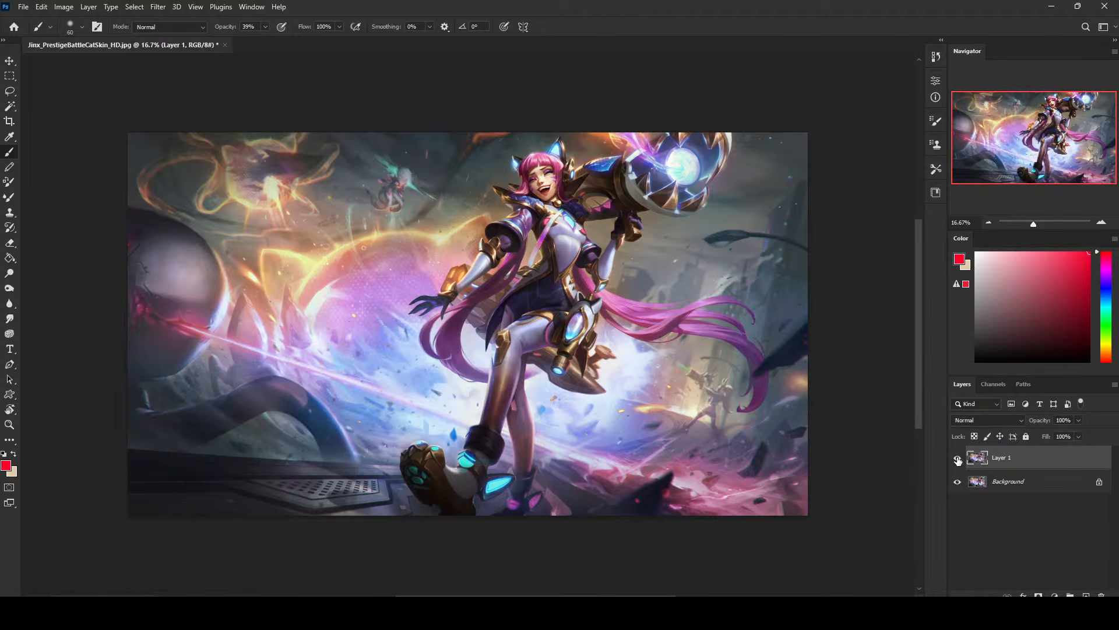
left_click(957, 460)
left_click(958, 460)
key("ctrl+plus")
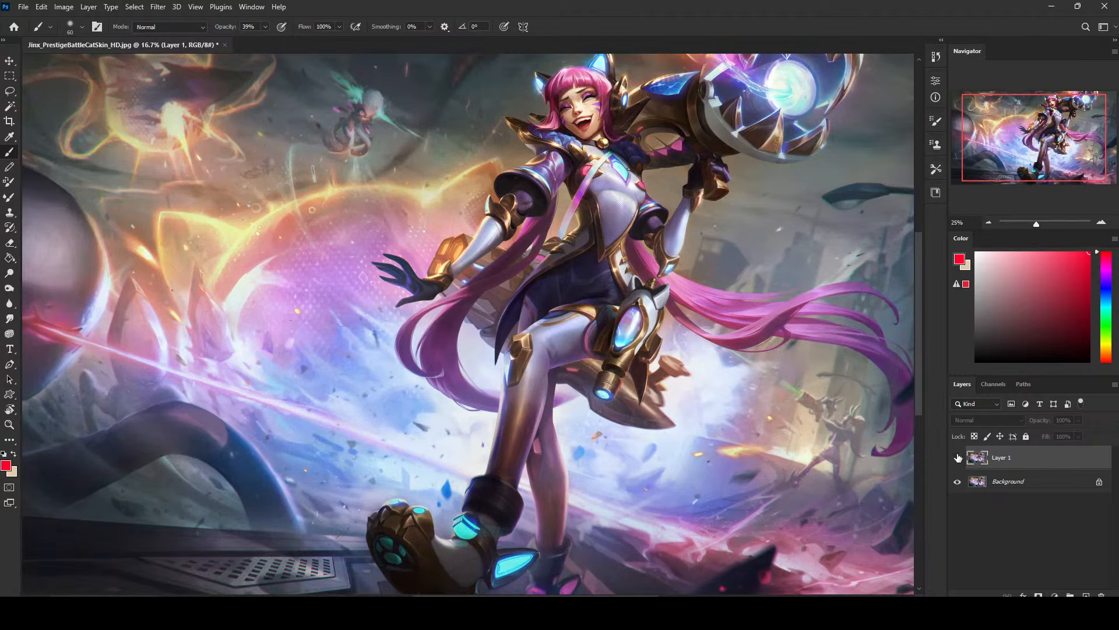
left_click_drag(799, 397, 780, 409)
left_click(957, 460)
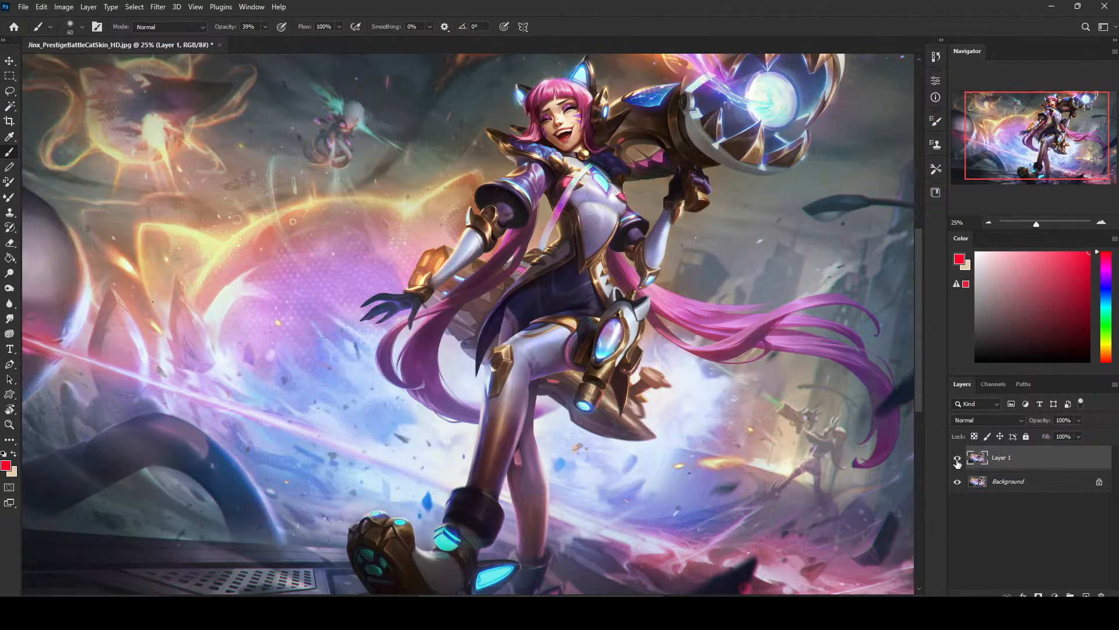
left_click(958, 460)
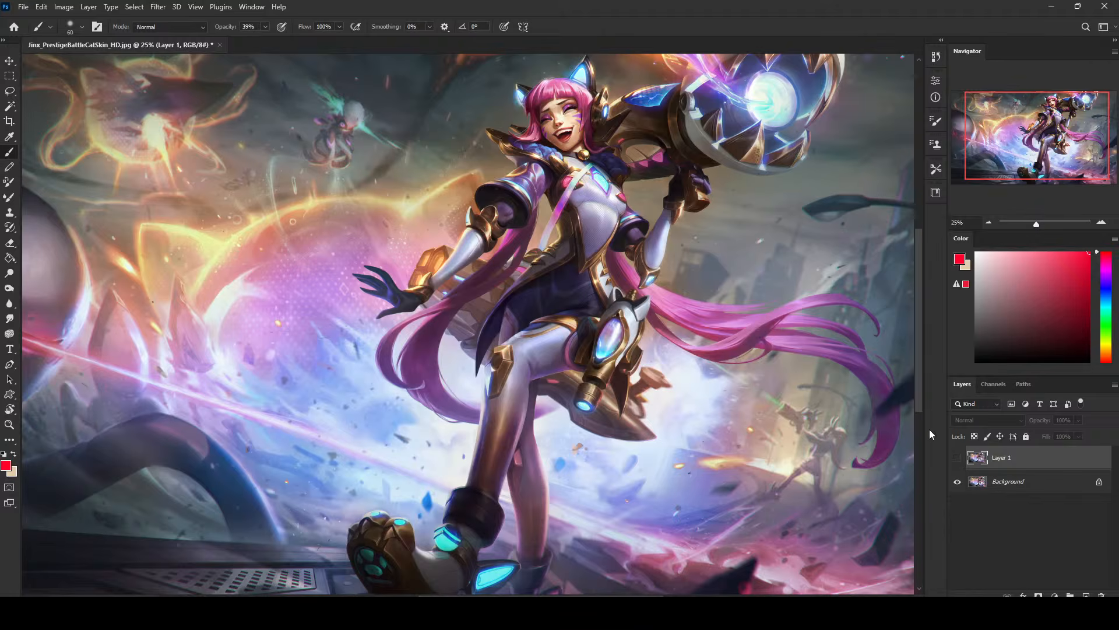
Add a new layer and brush a red check mark beside the gun-holding hand and a question mark above the outstretched hand
left_click(1087, 595)
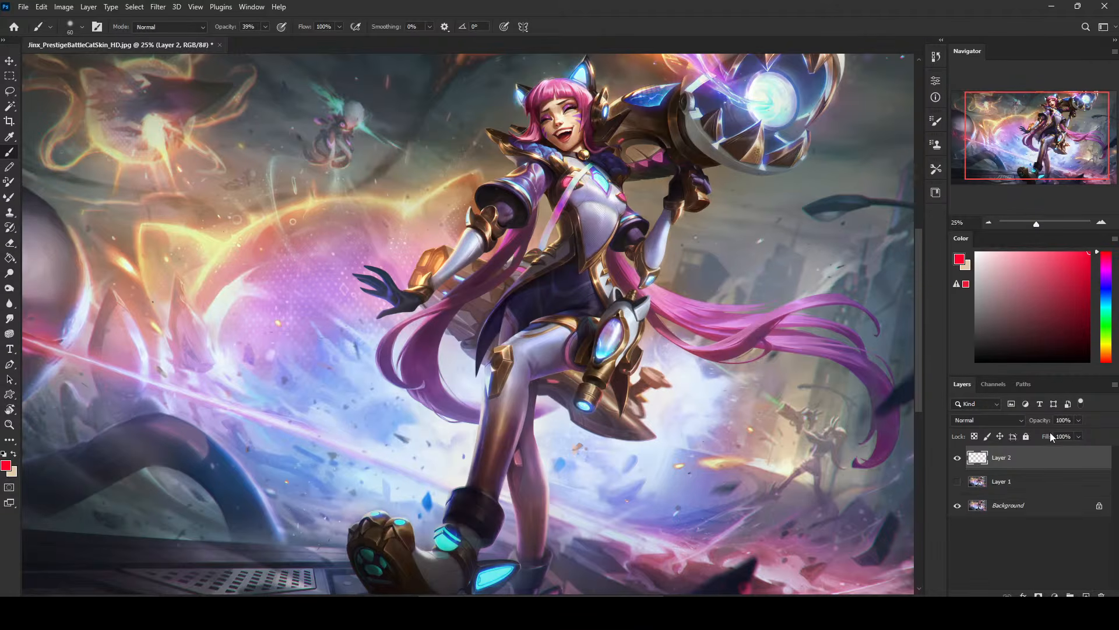
left_click_drag(711, 186, 762, 165)
mouse_move(354, 263)
left_mouse_down()
mouse_move(387, 214)
mouse_move(408, 242)
mouse_move(385, 251)
left_mouse_up()
Undo the question mark above the outstretched hand and switch Layer 1 back on to show the repainted hand
key("ctrl+z")
key("ctrl+z")
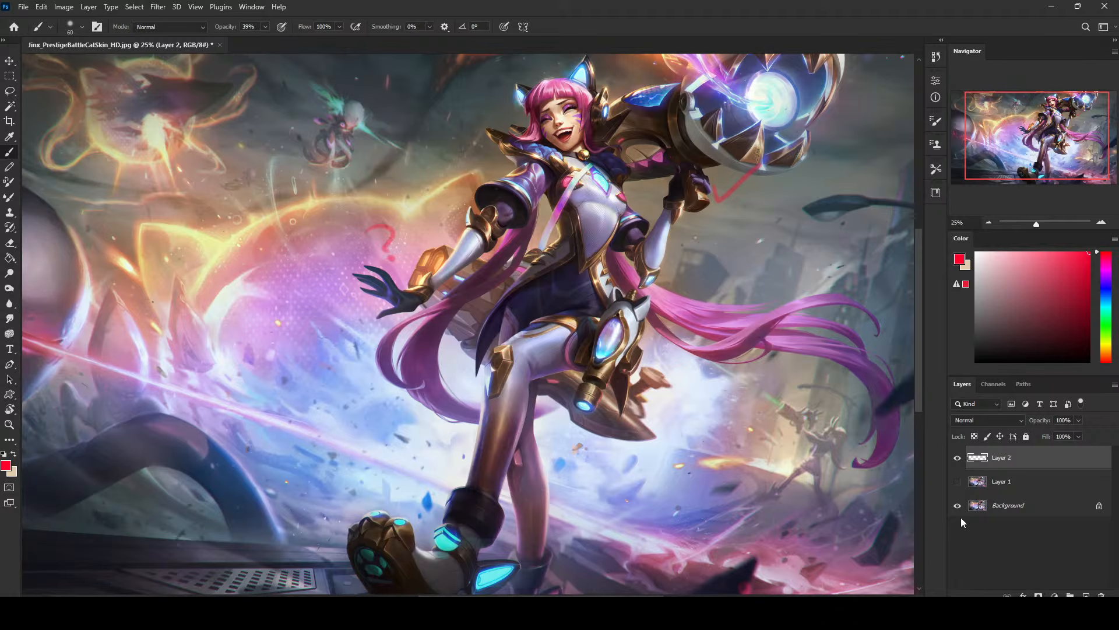
key("ctrl+z")
left_click(956, 483)
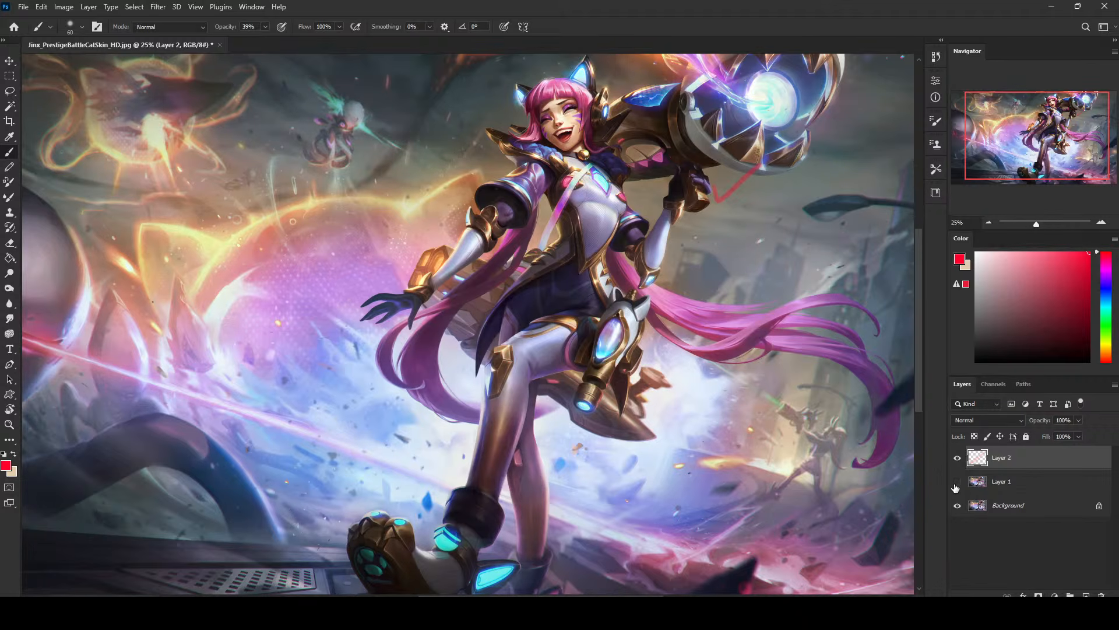
left_click(958, 483)
Bring the istebrak.com browser window into view and look up the PortraitStudio listing in the site's store
left_click_drag(1118, 129, 286, 96)
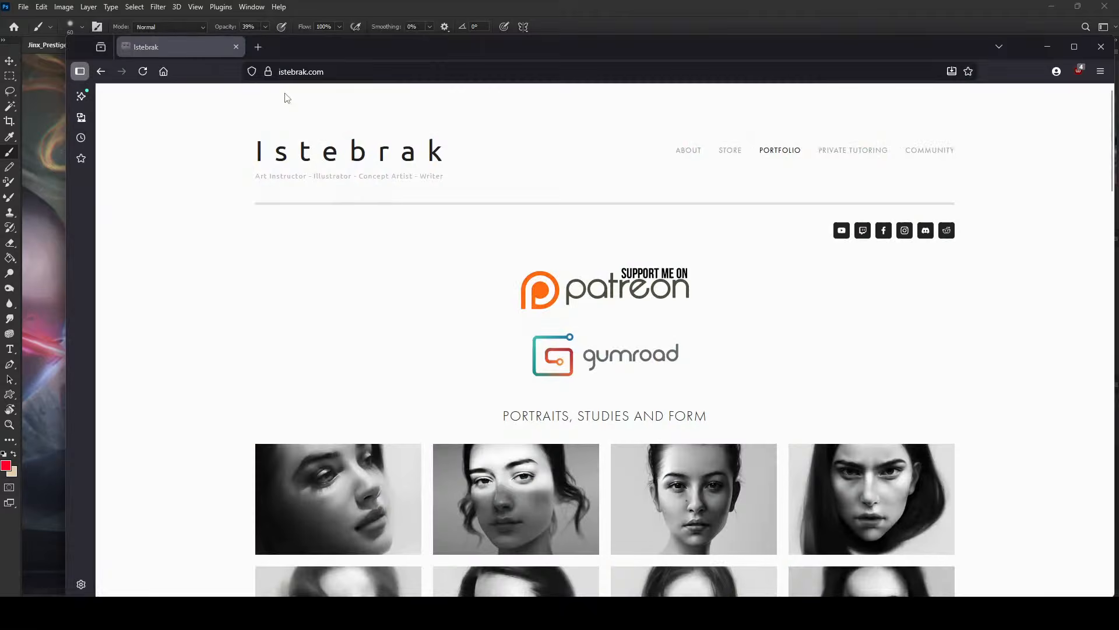
left_click_drag(540, 47, 516, 17)
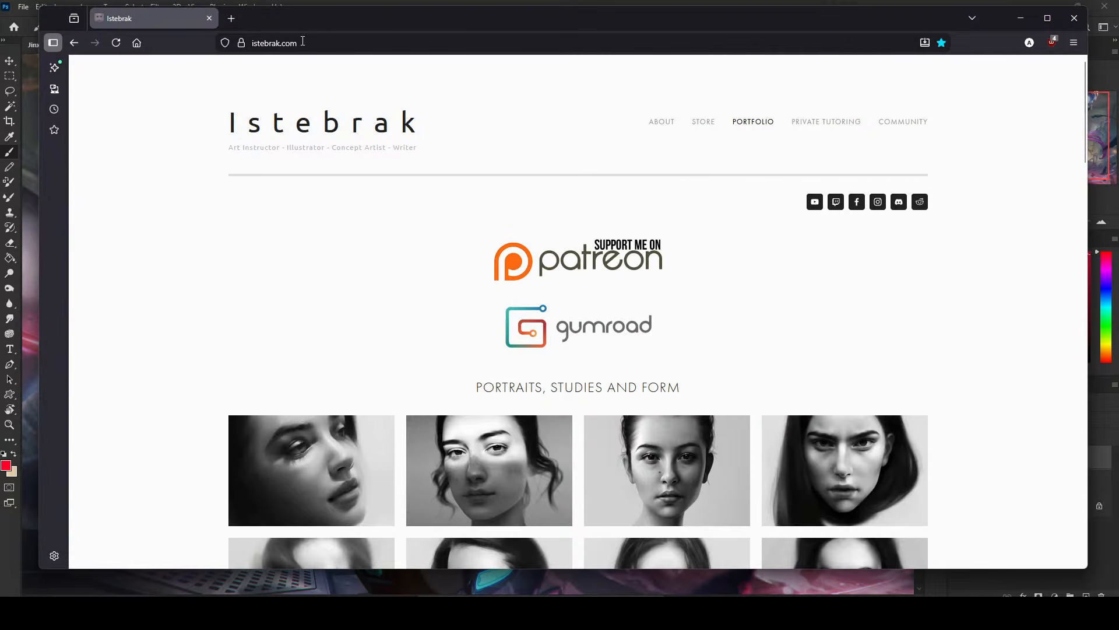
left_click(704, 125)
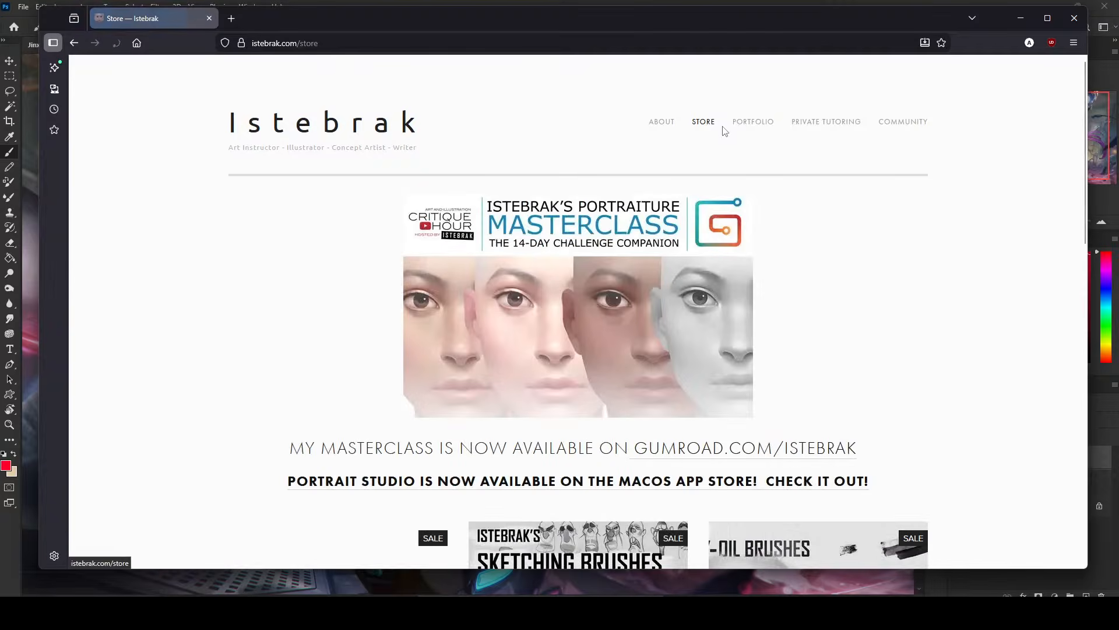
scroll(1002, 338, "down", 3)
scroll(1002, 345, "down", 1)
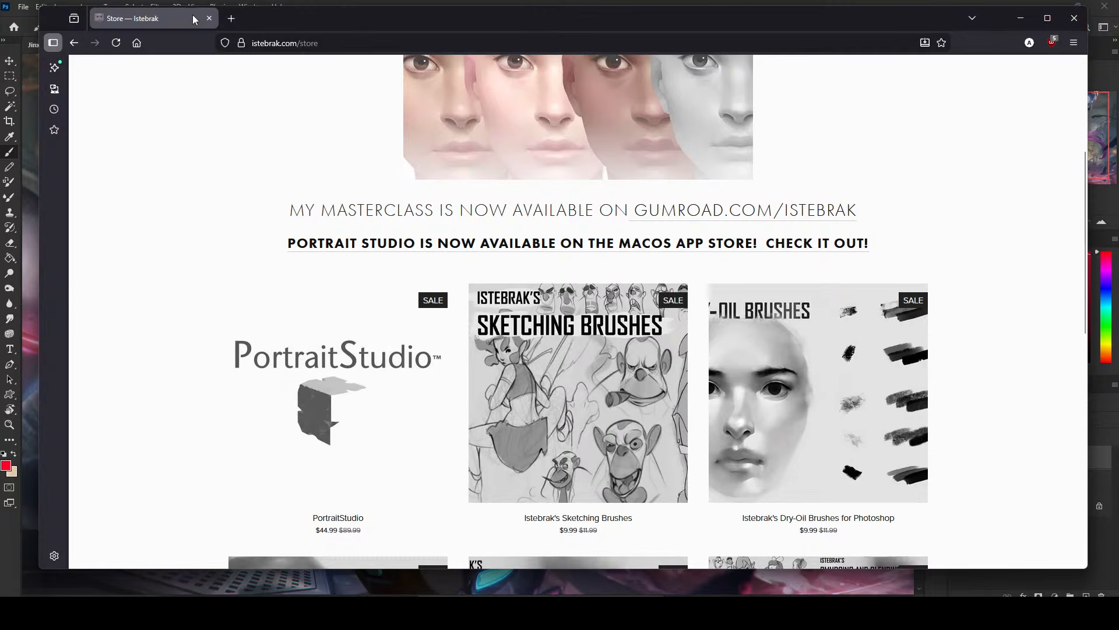
Return to the istebrak.com portfolio page and close the browser to get back to Photoshop
scroll(889, 219, "up", 4)
left_click(753, 121)
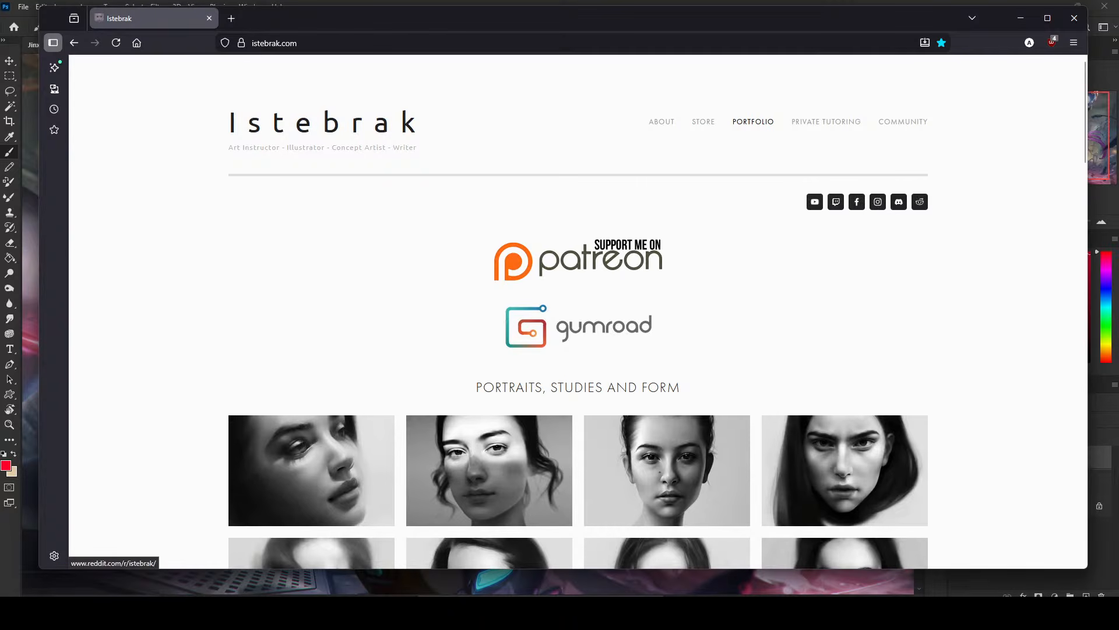
left_click(210, 18)
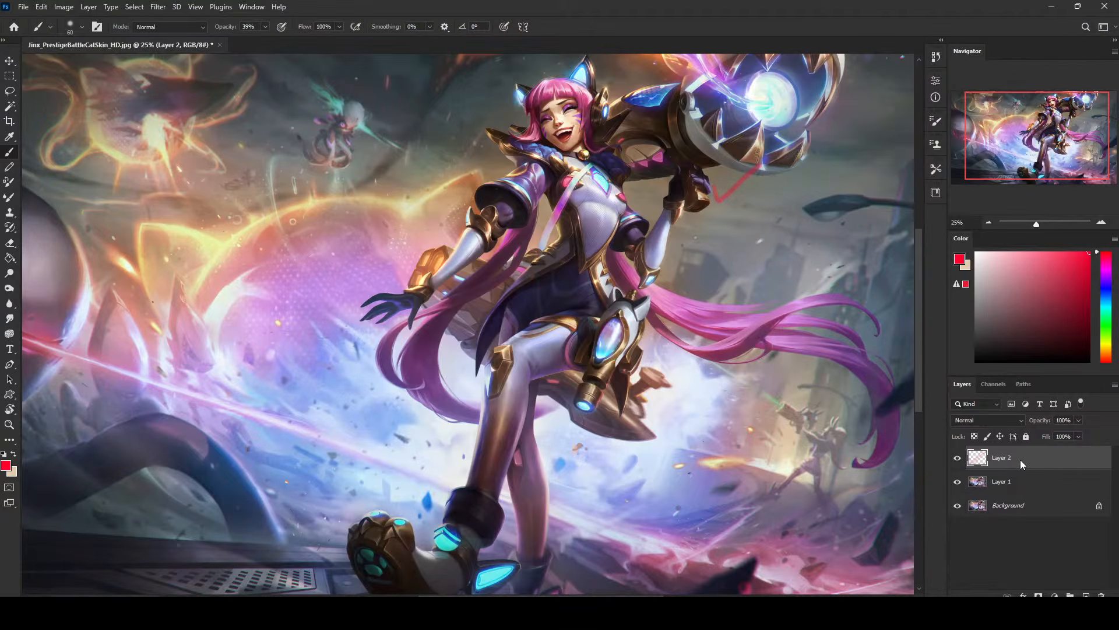
Delete Layer 2 with its red check mark and restore the Photoshop window to a smaller floating size
key("Delete")
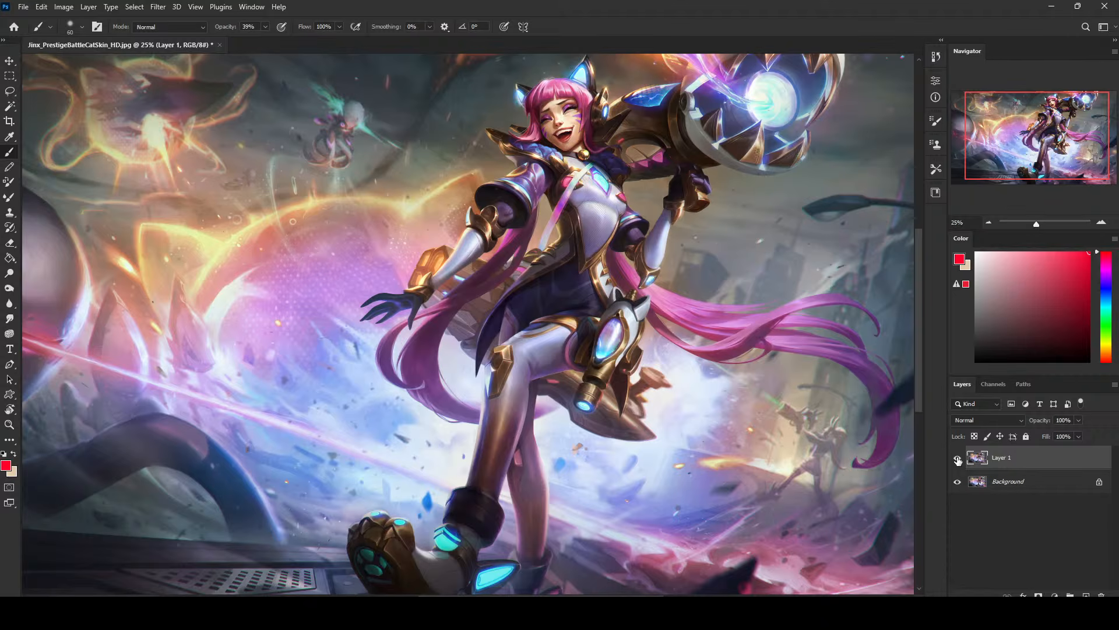
double_click(751, 10)
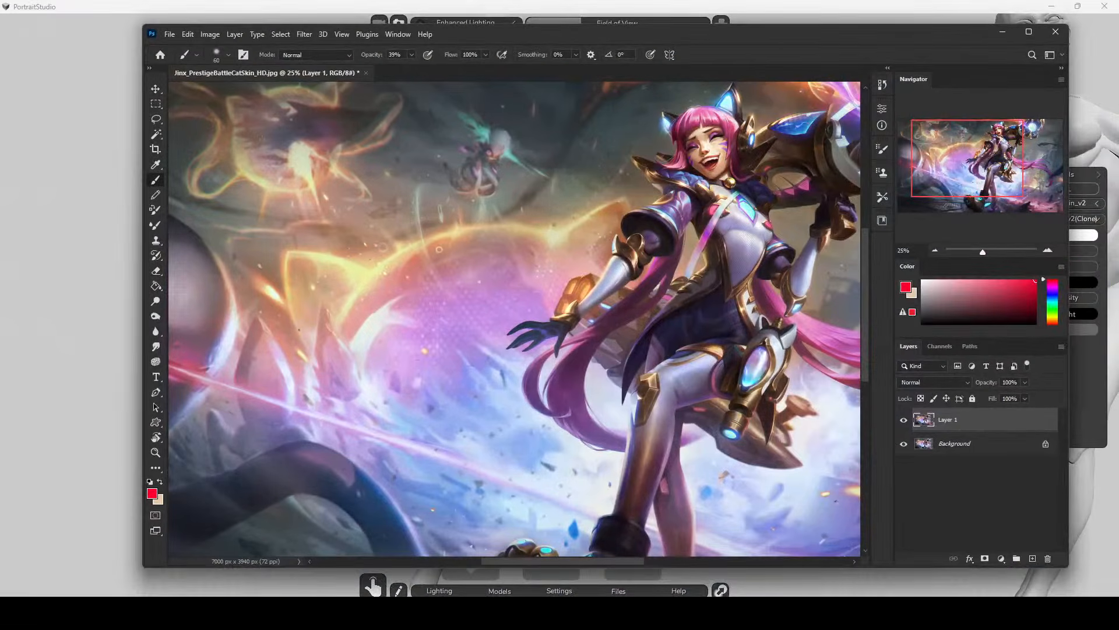
left_click(1088, 609)
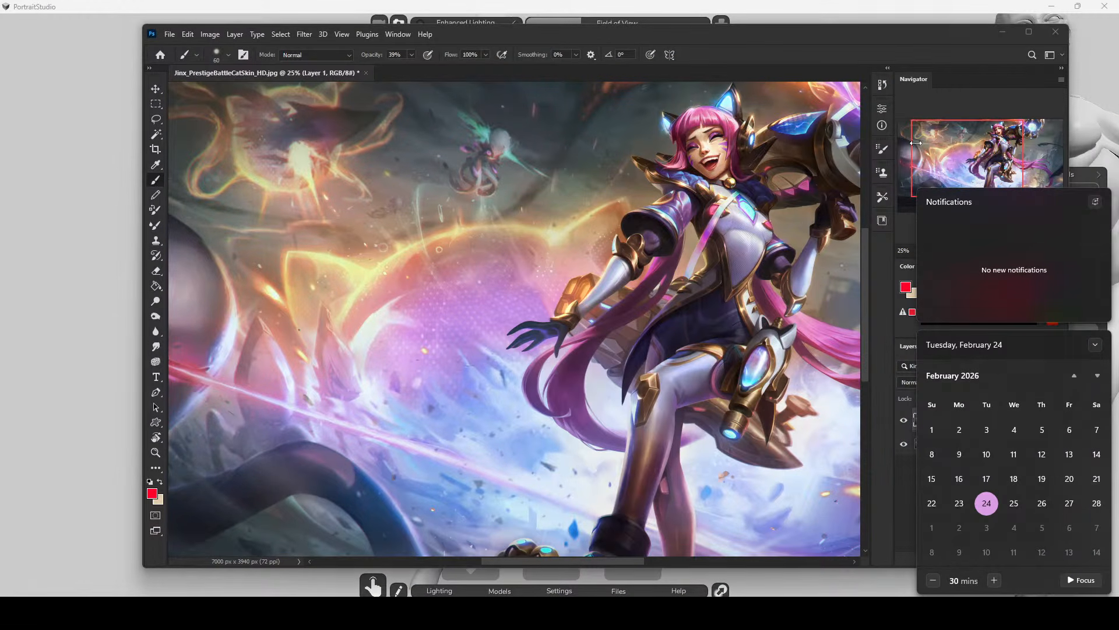
left_click(1088, 609)
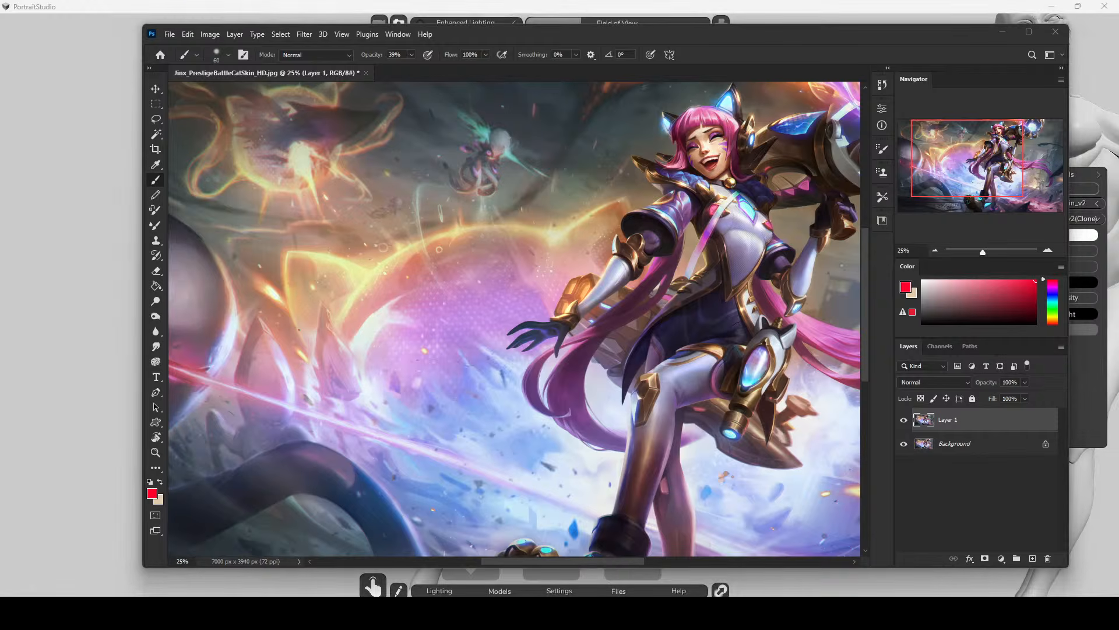